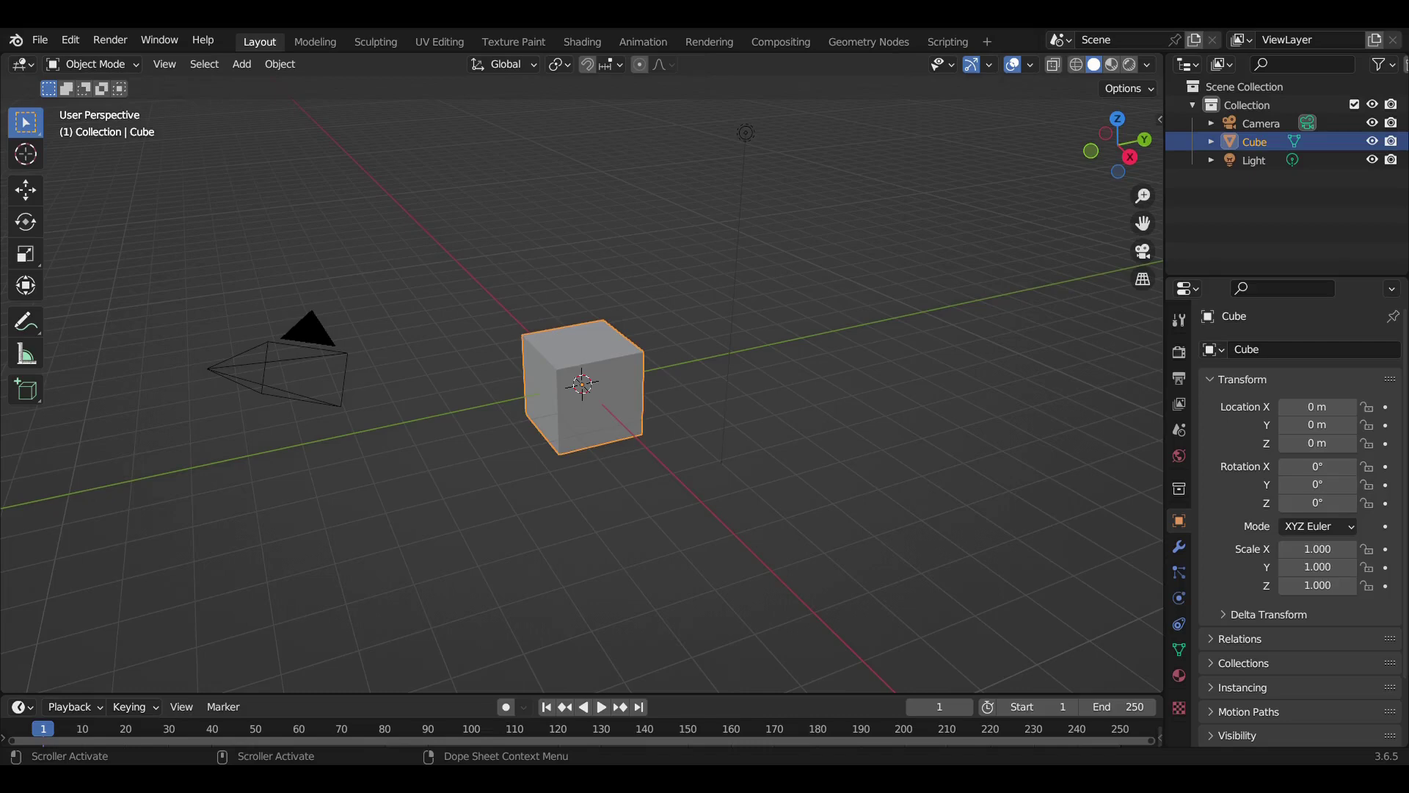
# Replace the default cube with a fresh cube at the origin, seen from the side view
pyautogui.press('Delete')
pyautogui.press('KP_3')
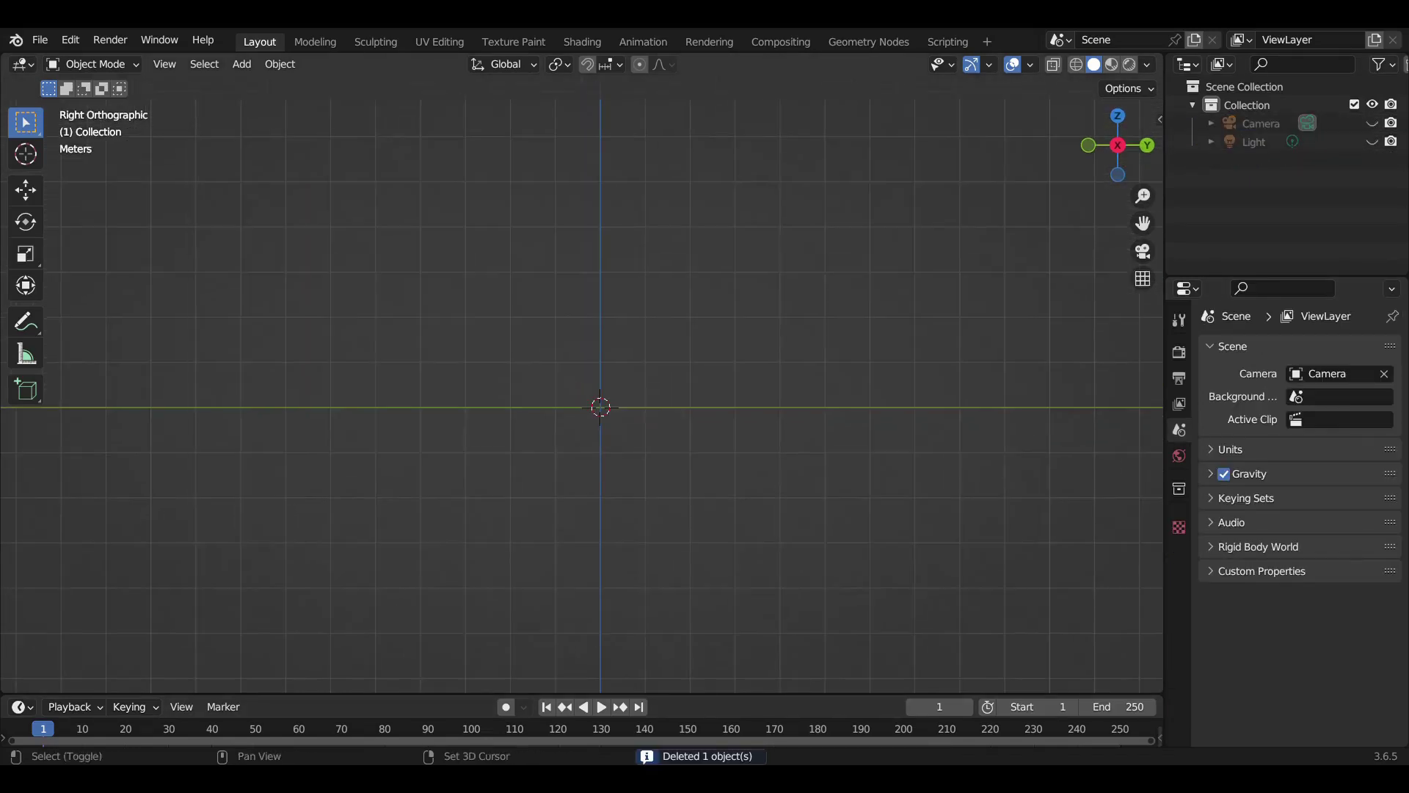
pyautogui.click(242, 64)
pyautogui.click(441, 103)
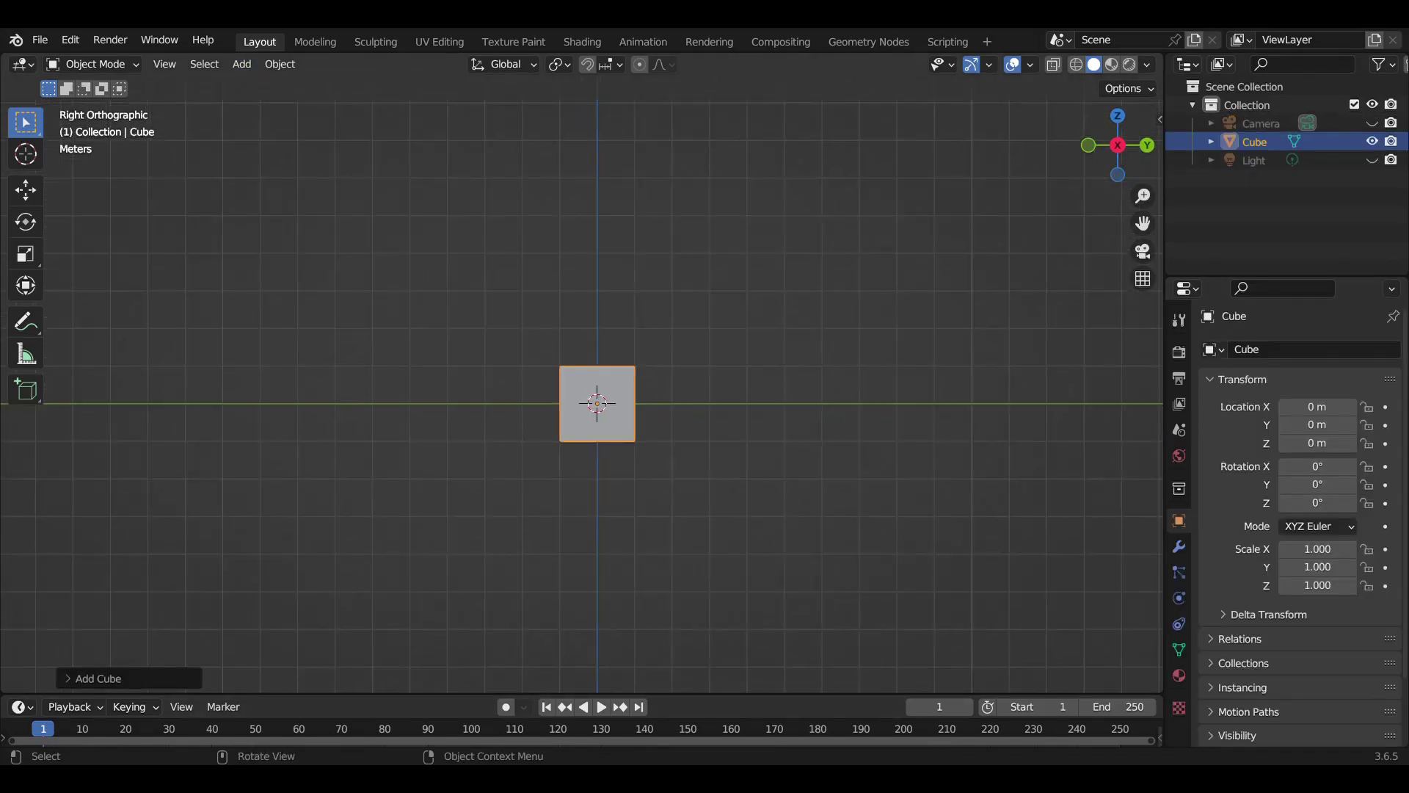
# Stretch the cube twice along the Y axis into a long box
pyautogui.press('s')
pyautogui.press('y')
pyautogui.click(813, 425)
pyautogui.press('s')
pyautogui.press('y')
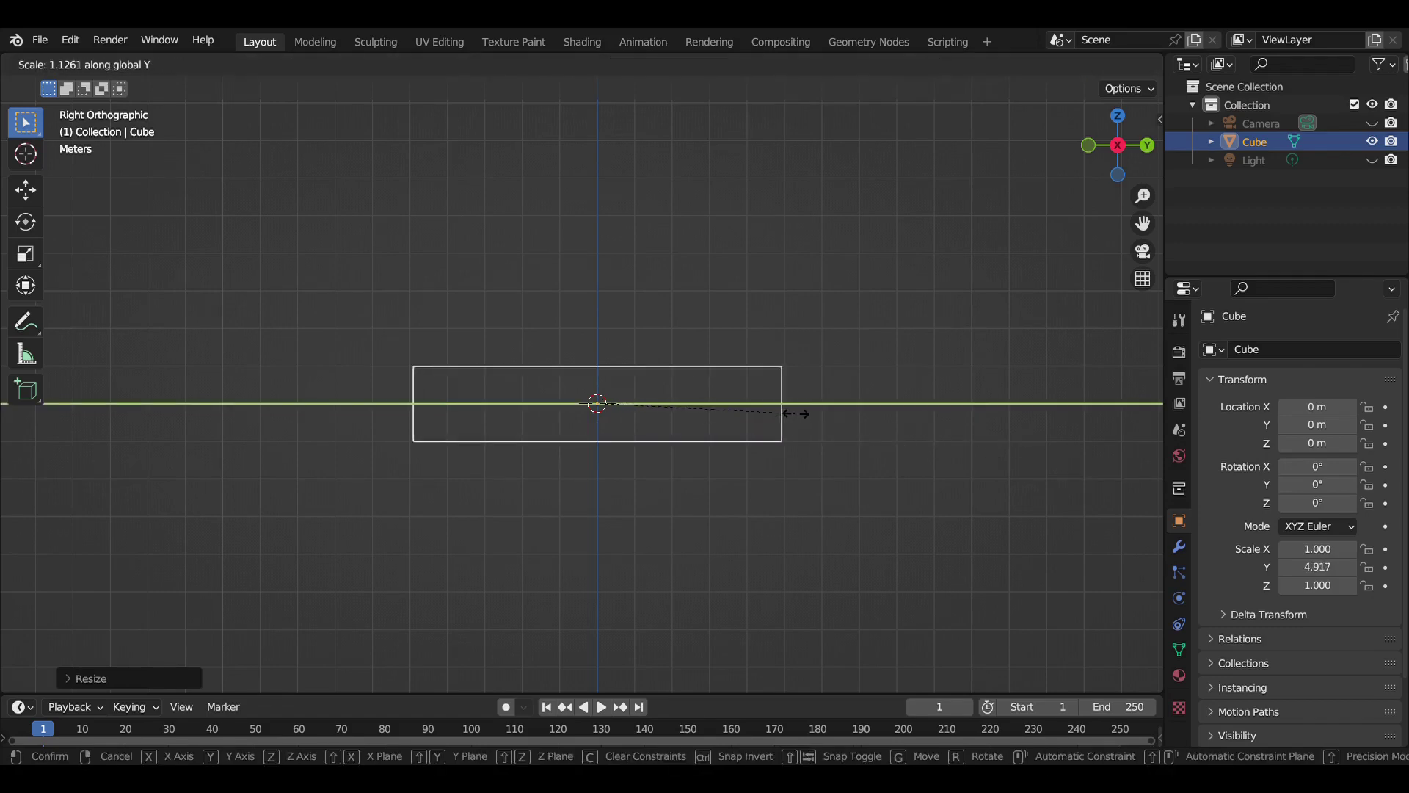
pyautogui.click(835, 425)
pyautogui.scroll(2, 835, 426)
pyautogui.scroll(2, 582, 397)
# In Edit Mode, cut an edge loop across the box and select its front-end vertices
pyautogui.press('Tab')
pyautogui.click(426, 392)
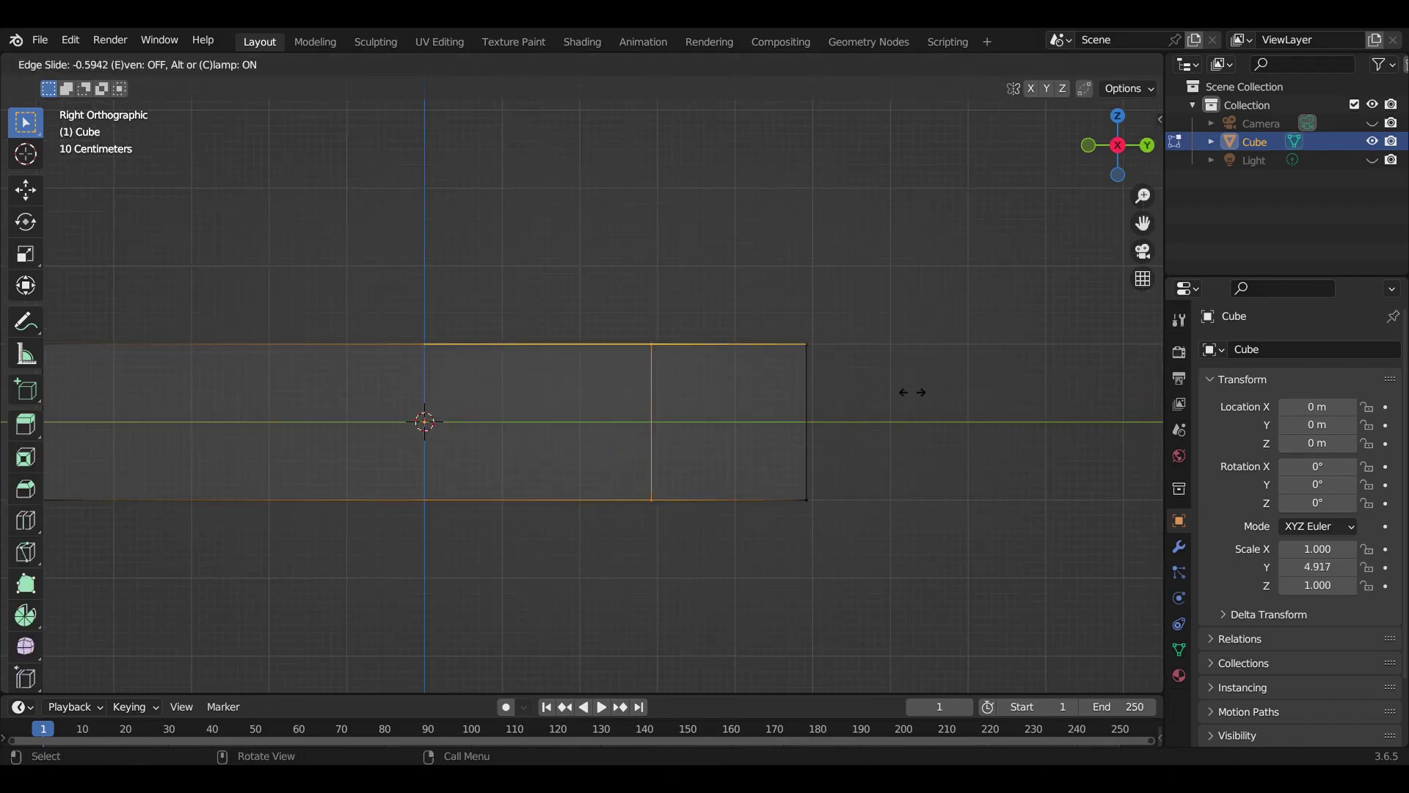
pyautogui.click(674, 369)
pyautogui.moveTo(755, 297); pyautogui.dragTo(815, 510)
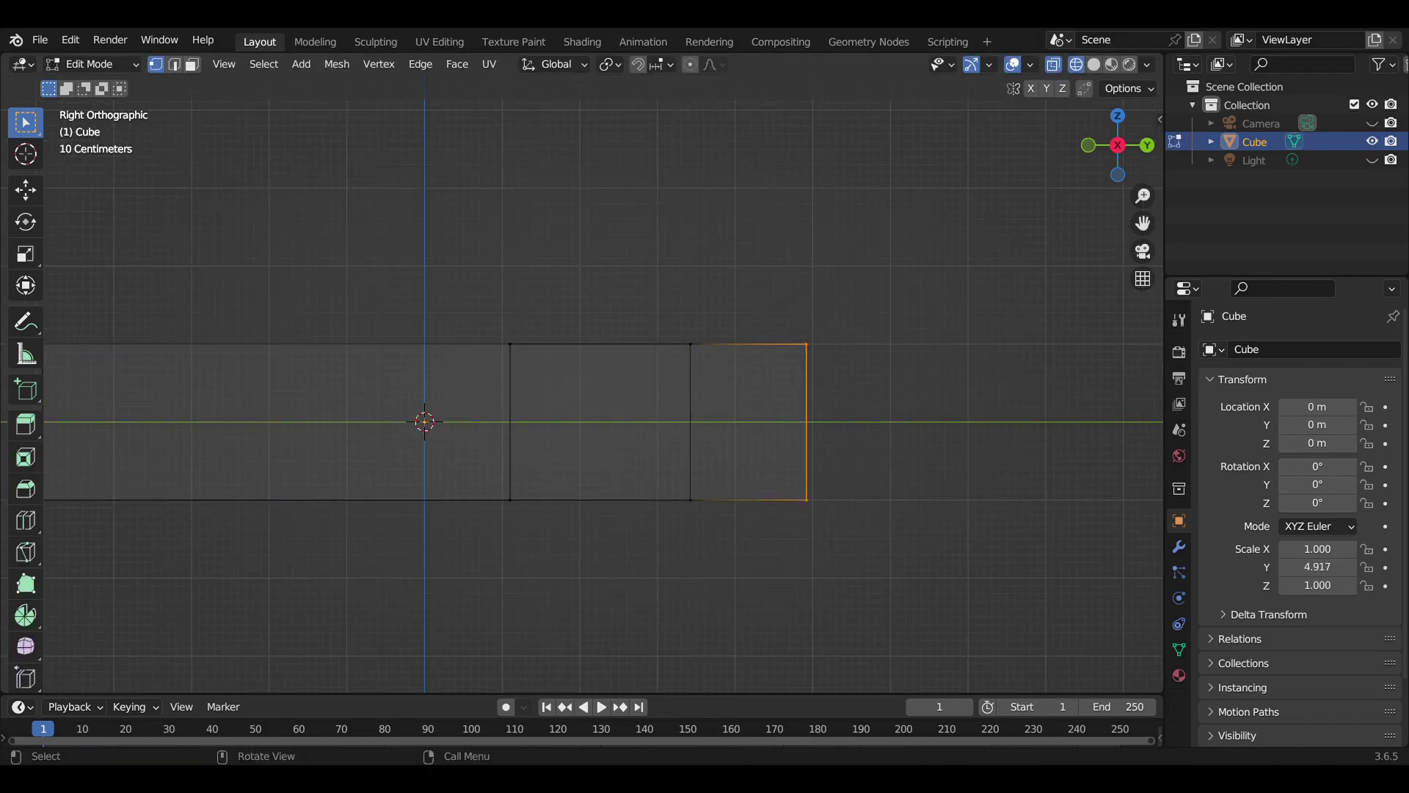
pyautogui.press('s')
pyautogui.press('Escape')
# From the top view, delete the left half of the box's vertices
pyautogui.press('KP_7')
pyautogui.scroll(-5, 587, 396)
pyautogui.moveTo(479, 211); pyautogui.dragTo(573, 627)
pyautogui.press('x')
pyautogui.click(470, 548)
# Add a Mirror modifier to the box so the deleted half is mirrored back
pyautogui.click(1179, 547)
pyautogui.click(1300, 349)
pyautogui.click(1022, 560)
pyautogui.click(1210, 379)
pyautogui.press('KP_3')
pyautogui.scroll(2, 785, 477)
# Taper the box's front end and shrink its tip vertices into a point
pyautogui.press('s')
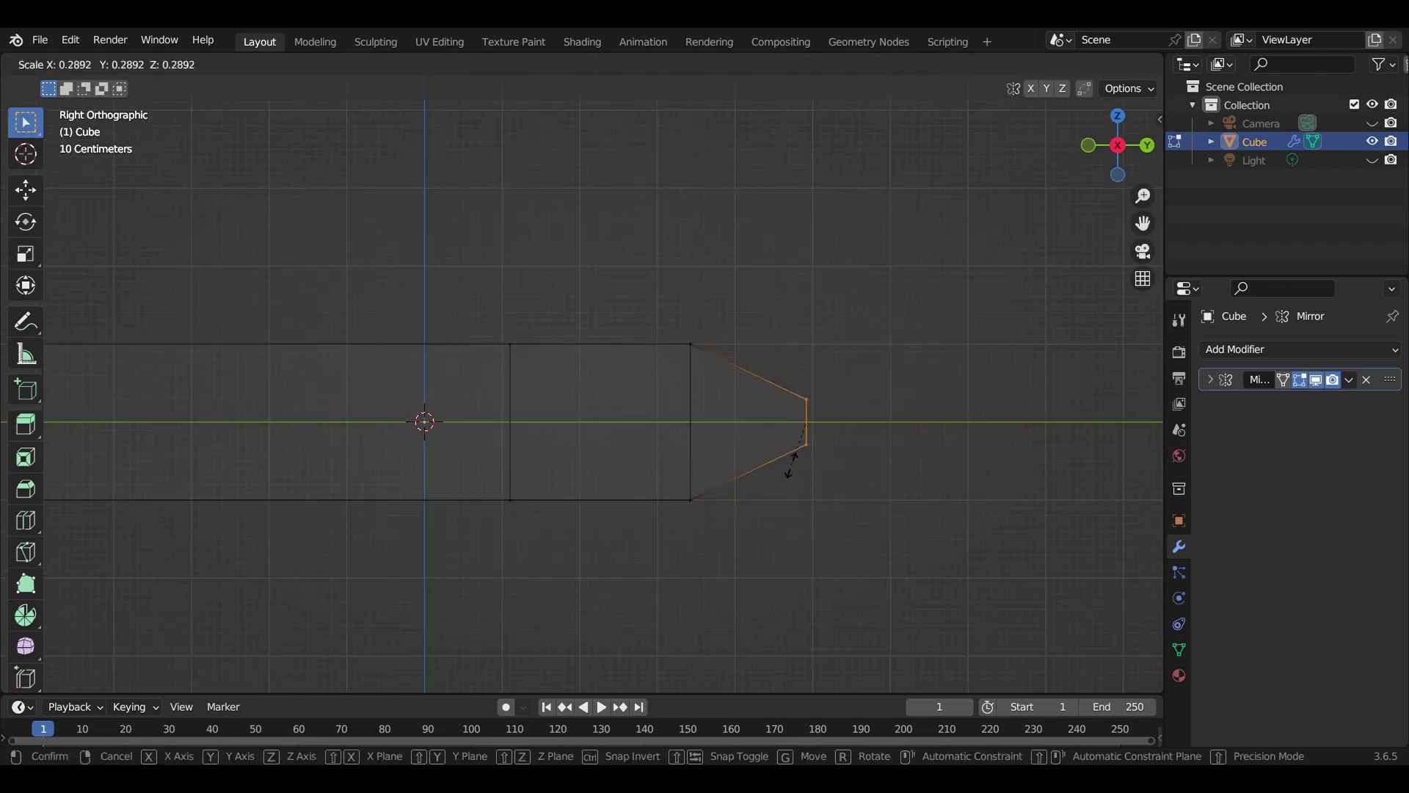
pyautogui.click(810, 426)
pyautogui.moveTo(809, 426); pyautogui.dragTo(734, 441, button='middle')
pyautogui.press('KP_3')
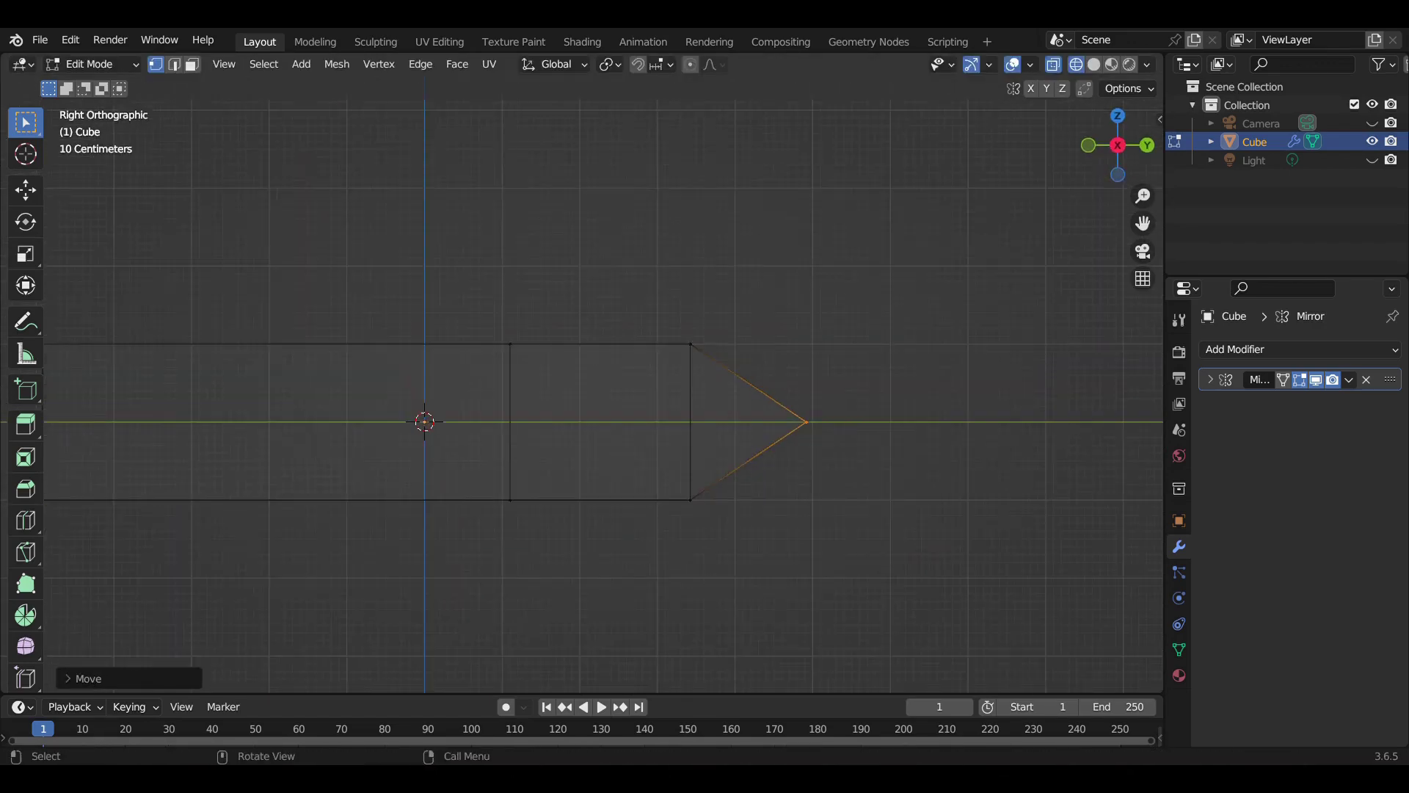
pyautogui.moveTo(661, 323); pyautogui.dragTo(723, 521)
pyautogui.press('s')
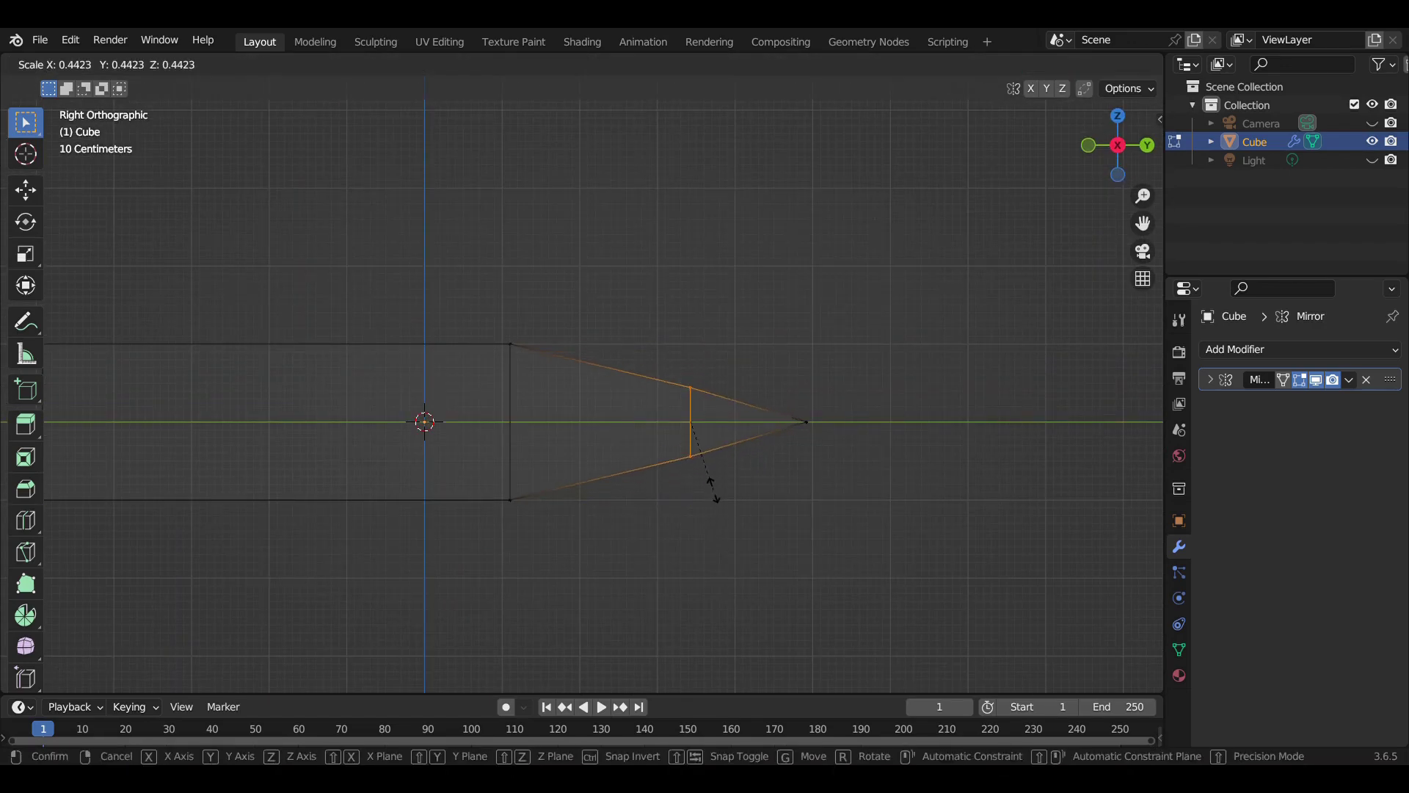
pyautogui.click(693, 430)
# Resize the nose edge loop and slide it along the Y axis
pyautogui.press('s')
pyautogui.click(701, 510)
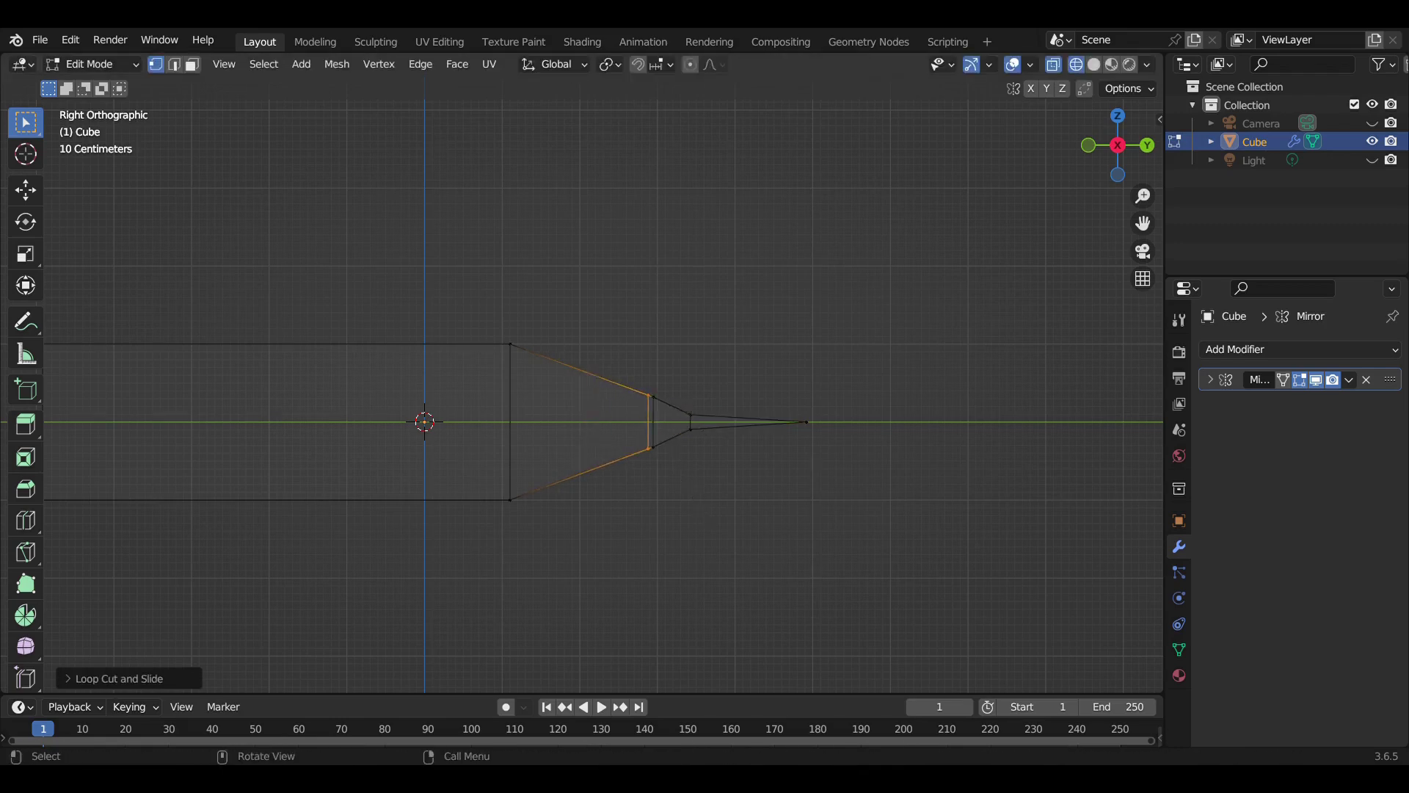
pyautogui.scroll(1, 692, 488)
pyautogui.press('g')
pyautogui.press('y')
pyautogui.press('Return')
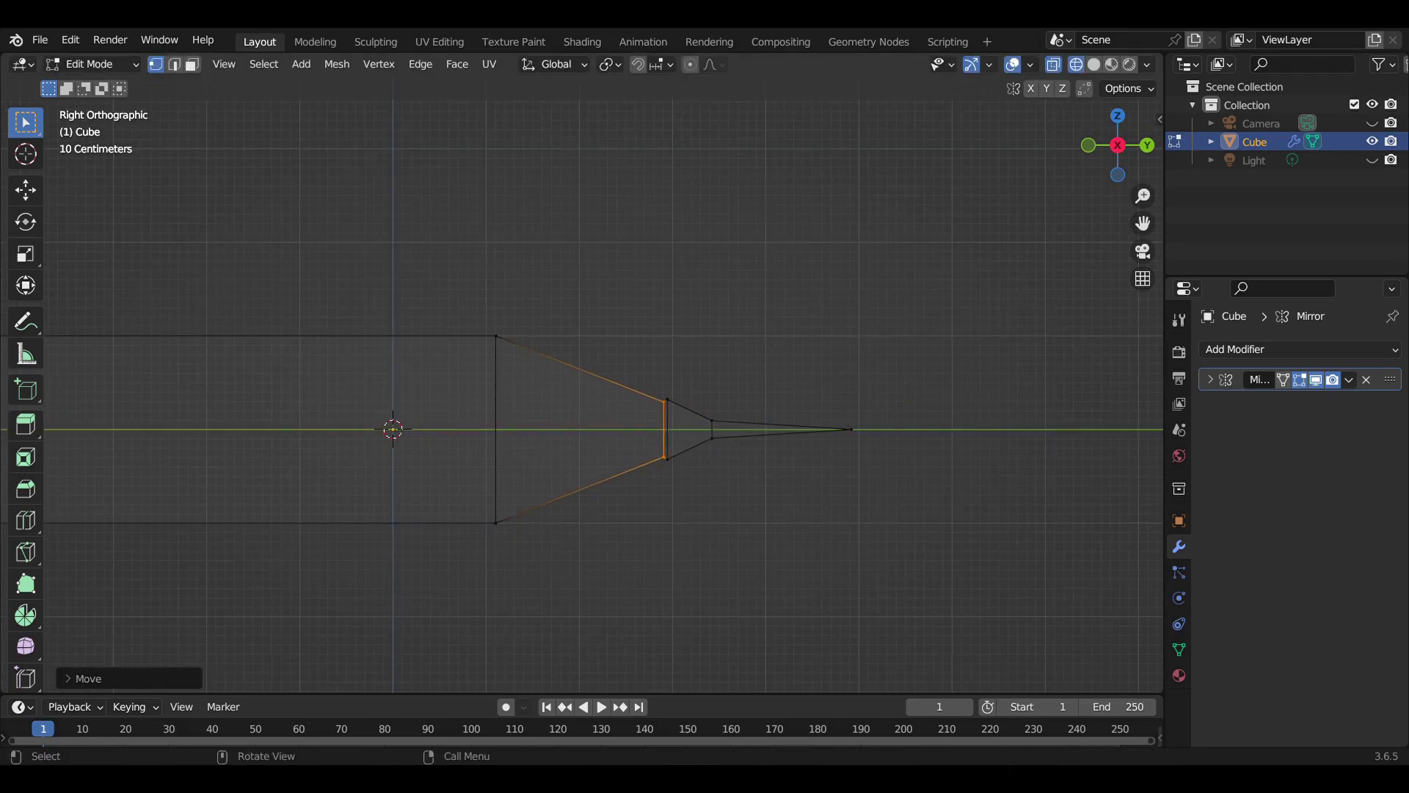
# Scale the nose-base edge loop and another new loop to streamline the body
pyautogui.click(496, 469)
pyautogui.press('s')
pyautogui.click(534, 580)
pyautogui.scroll(-3, 534, 580)
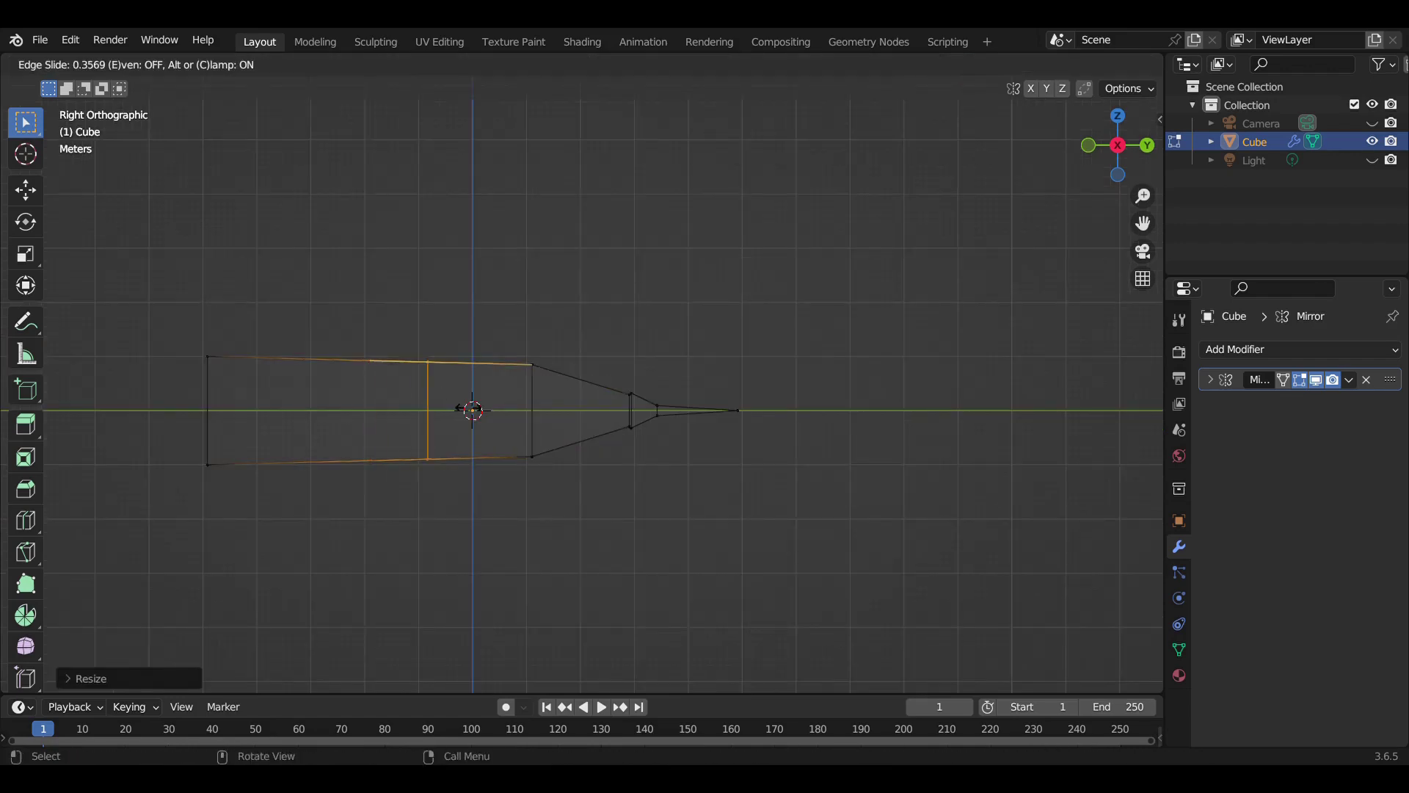
pyautogui.click(474, 409)
pyautogui.press('s')
pyautogui.click(513, 575)
pyautogui.keyDown('shift'); pyautogui.moveTo(512, 575); pyautogui.dragTo(693, 570, button='middle'); pyautogui.keyUp('shift')
# Add a loop cut near the tail, then extrude the tail loop along Y and shrink it
pyautogui.hotkey('ctrl', 'r')
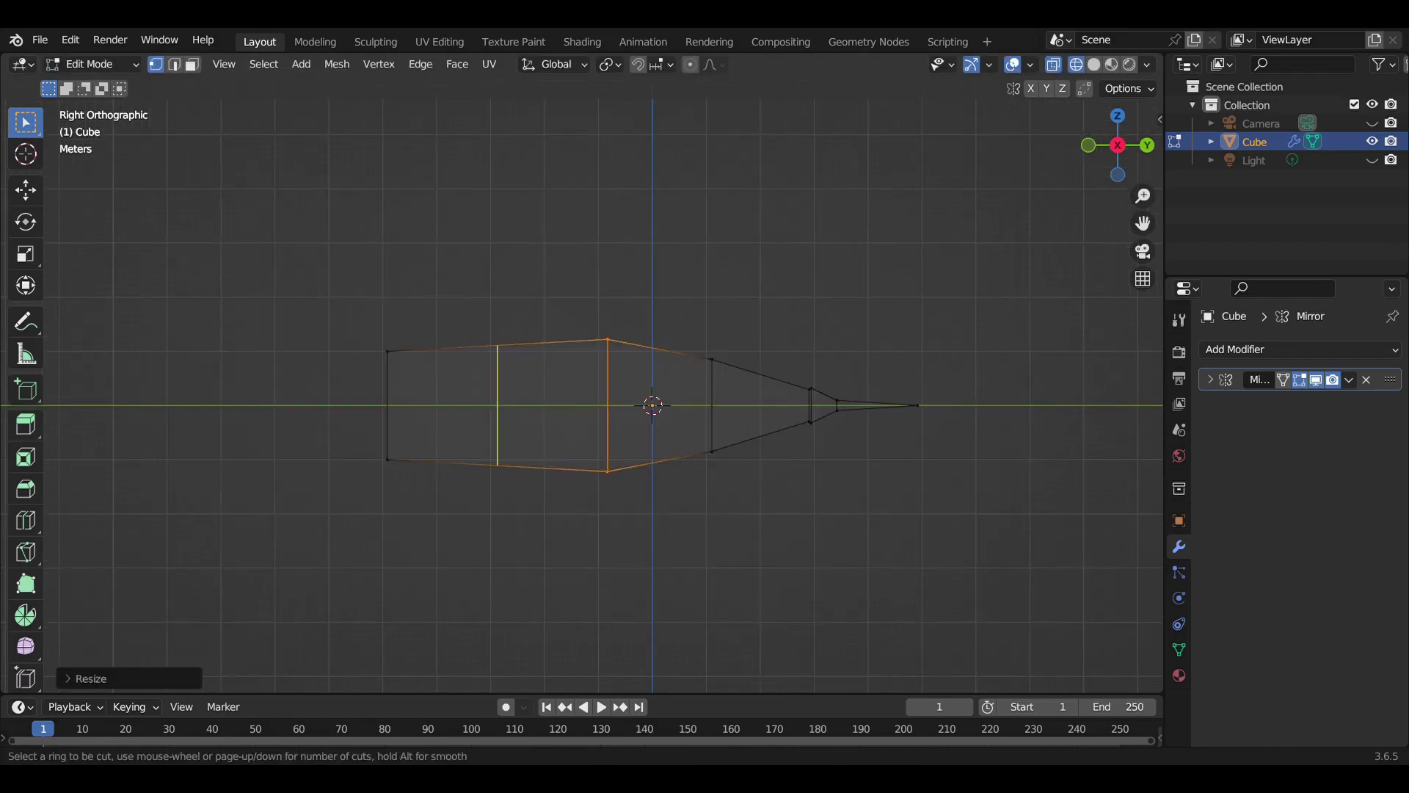
pyautogui.click(547, 532)
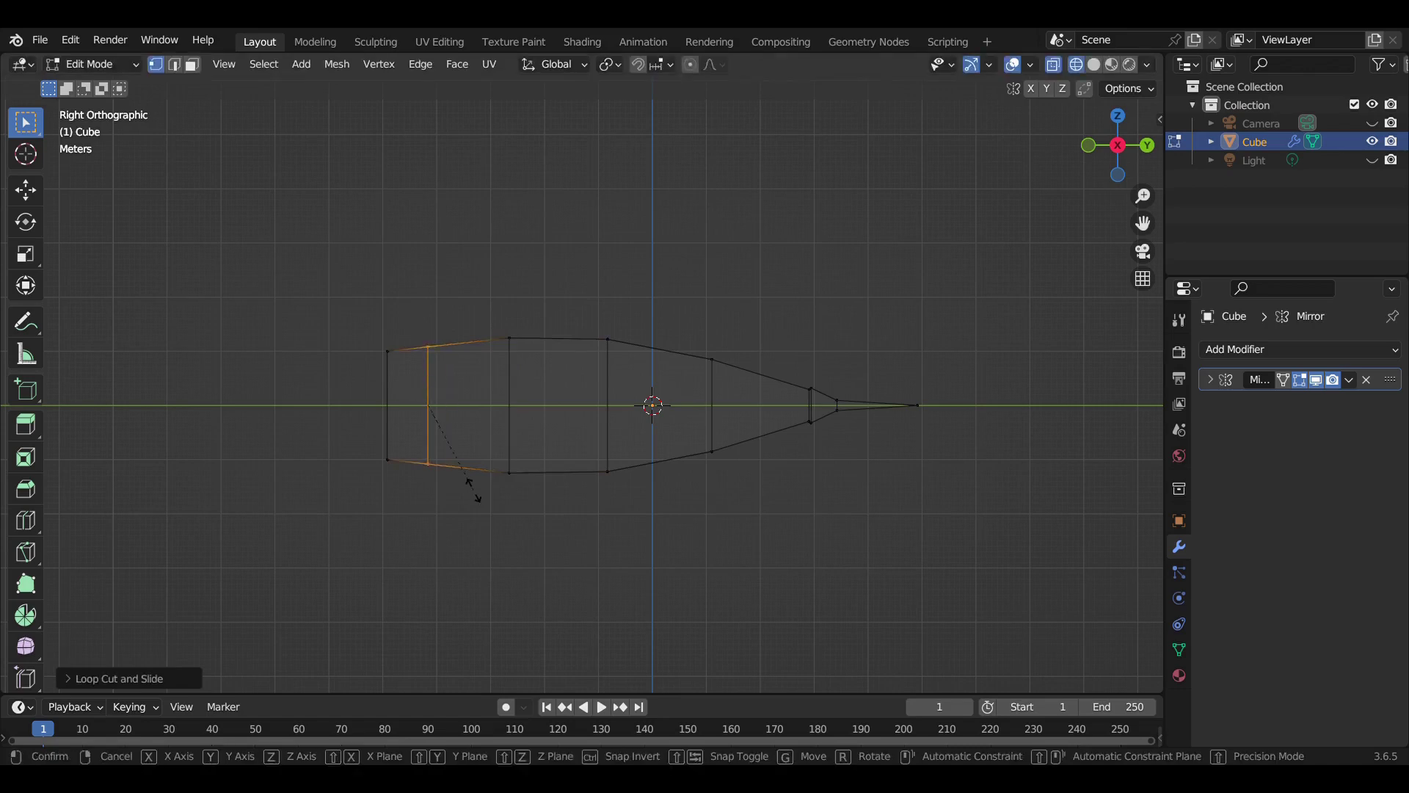
pyautogui.press('e')
pyautogui.press('y')
pyautogui.press('Return')
pyautogui.press('s')
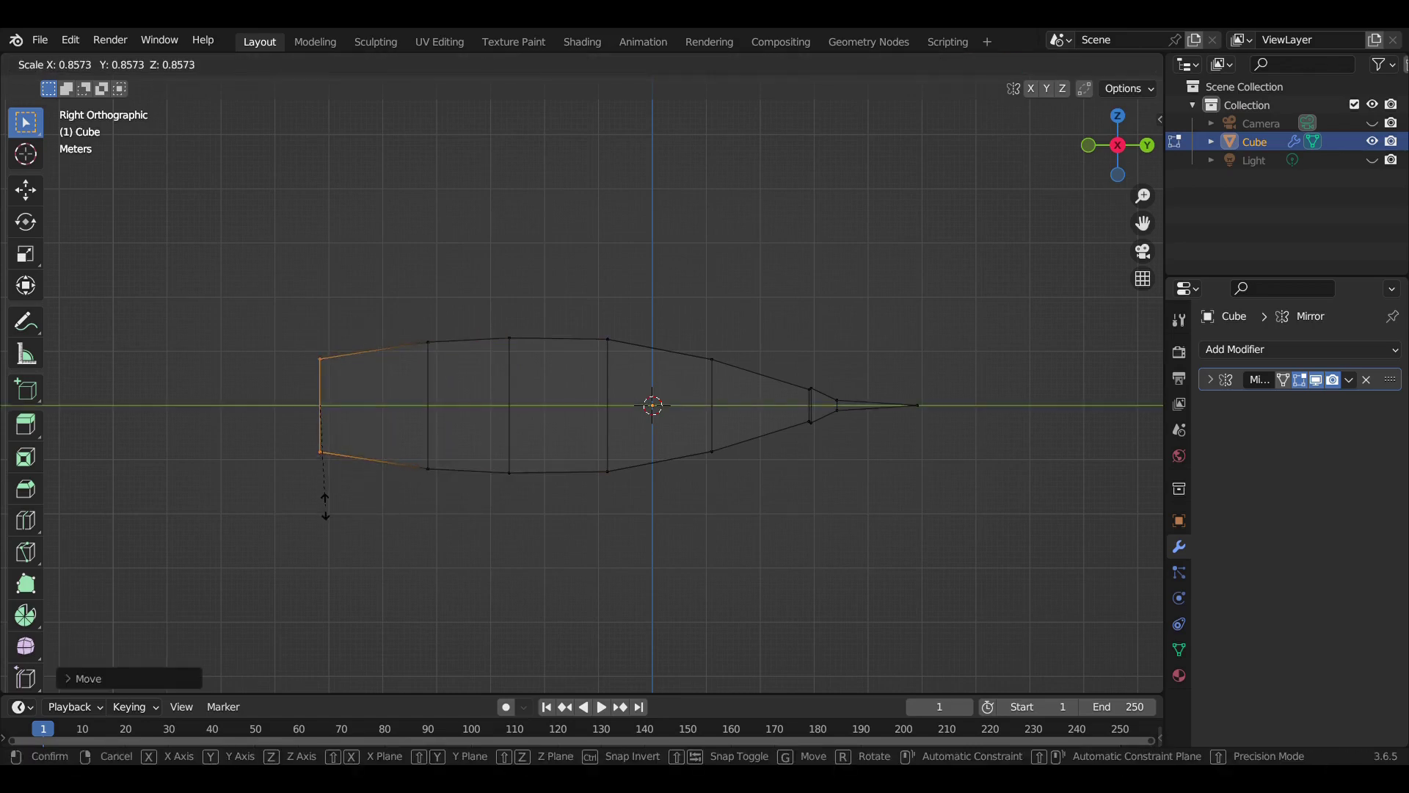
pyautogui.press('Return')
# Extrude a second narrower tail section and view the fuselage in solid perspective
pyautogui.press('e')
pyautogui.press('y')
pyautogui.press('s')
pyautogui.press('Return')
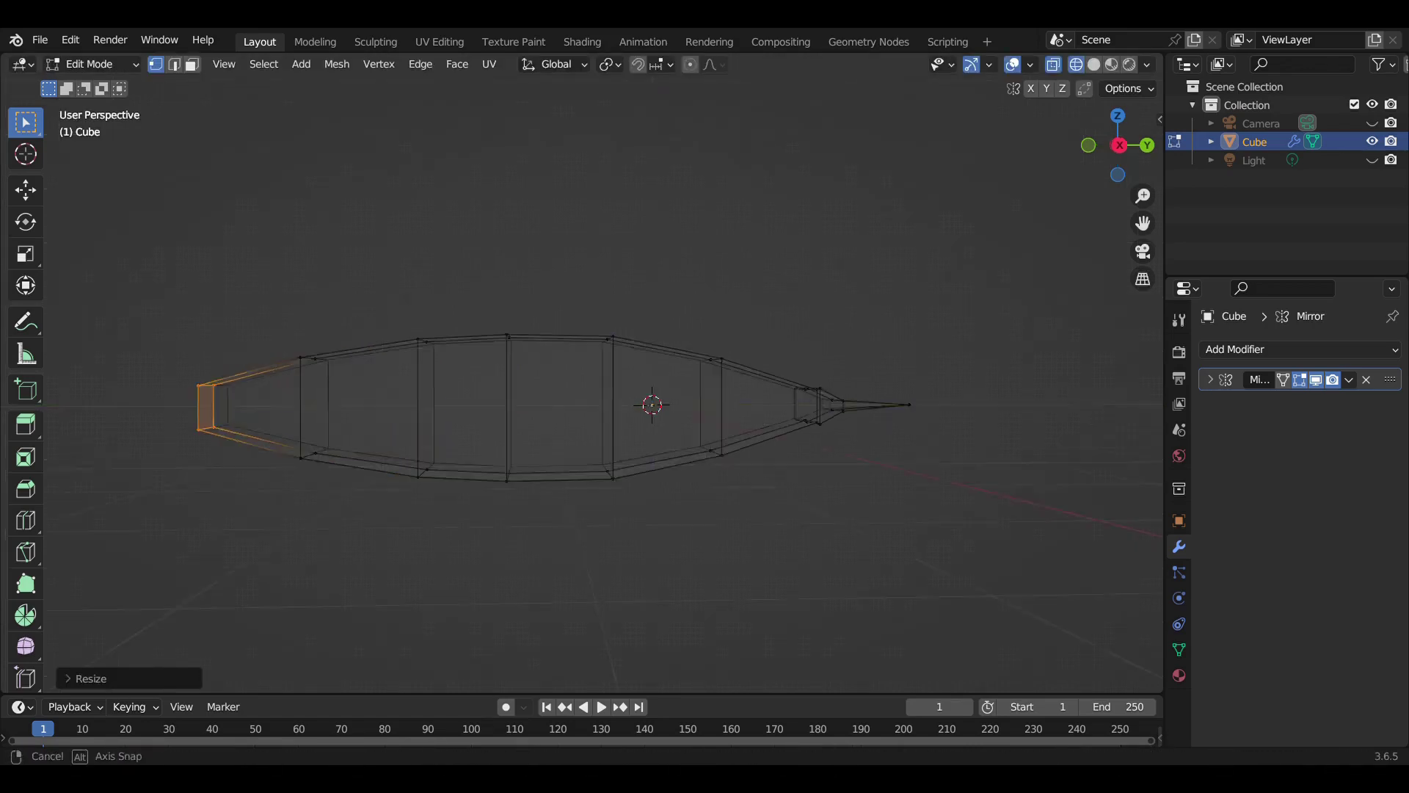
pyautogui.moveTo(264, 487); pyautogui.dragTo(440, 411, button='middle')
pyautogui.hotkey('alt', 'z')
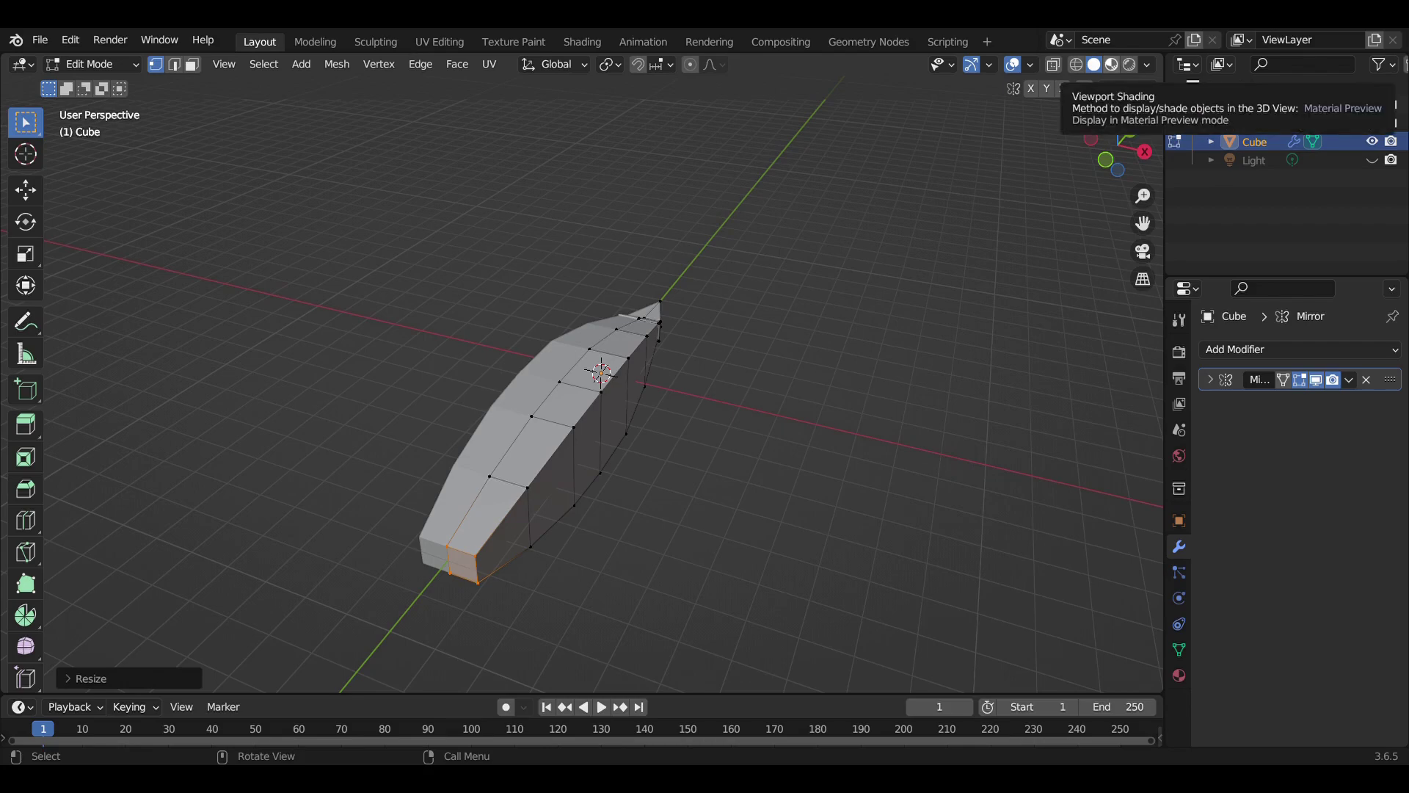
# Switch to an X-ray top view zoomed in on the nose
pyautogui.moveTo(660, 367); pyautogui.dragTo(734, 308, button='middle')
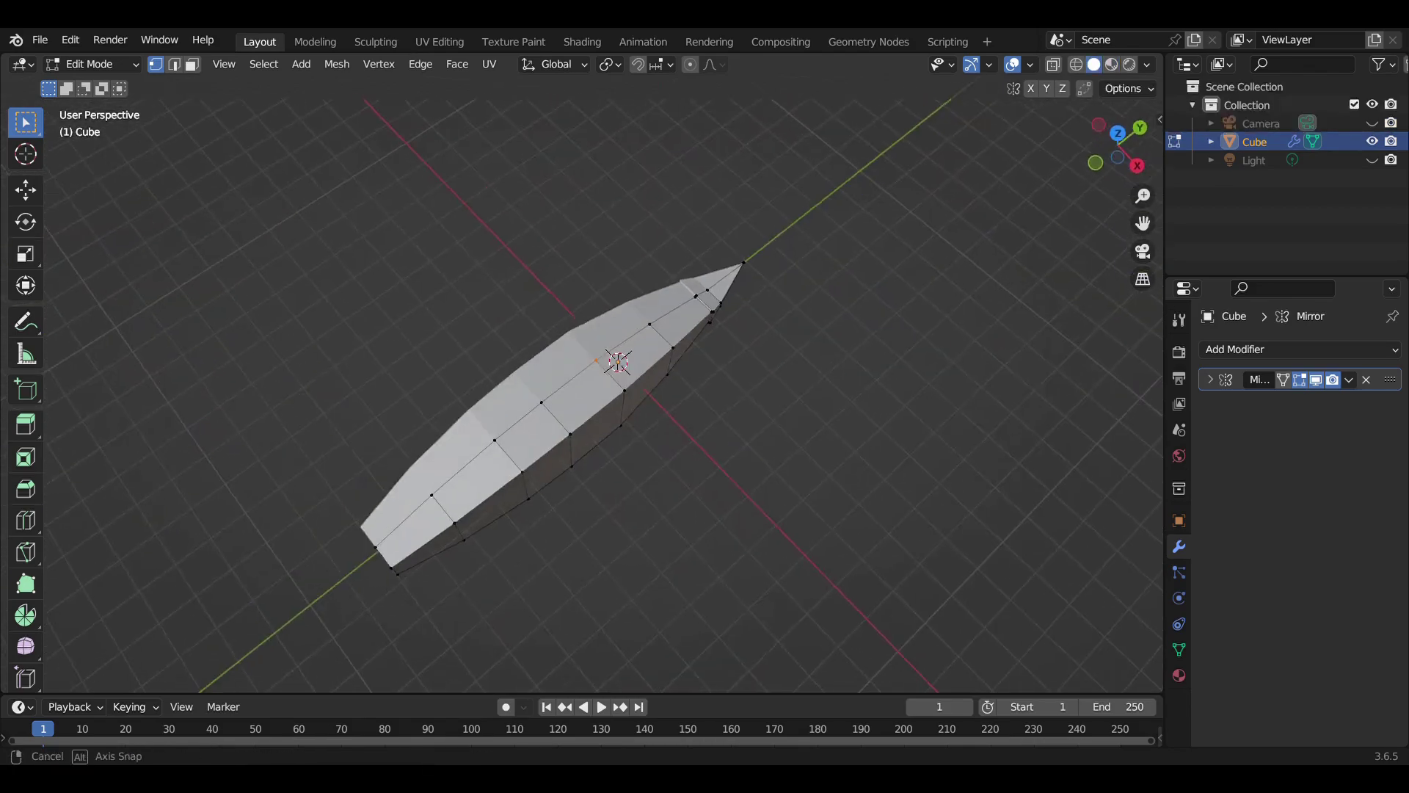
pyautogui.press('KP_7')
pyautogui.hotkey('alt', 'z')
pyautogui.scroll(2, 605, 81)
pyautogui.scroll(2, 604, 80)
pyautogui.scroll(2, 604, 239)
# Slide an edge near the nose and orbit to check its shape
pyautogui.press('g')
pyautogui.press('y')
pyautogui.press('Escape')
pyautogui.scroll(-3, 603, 395)
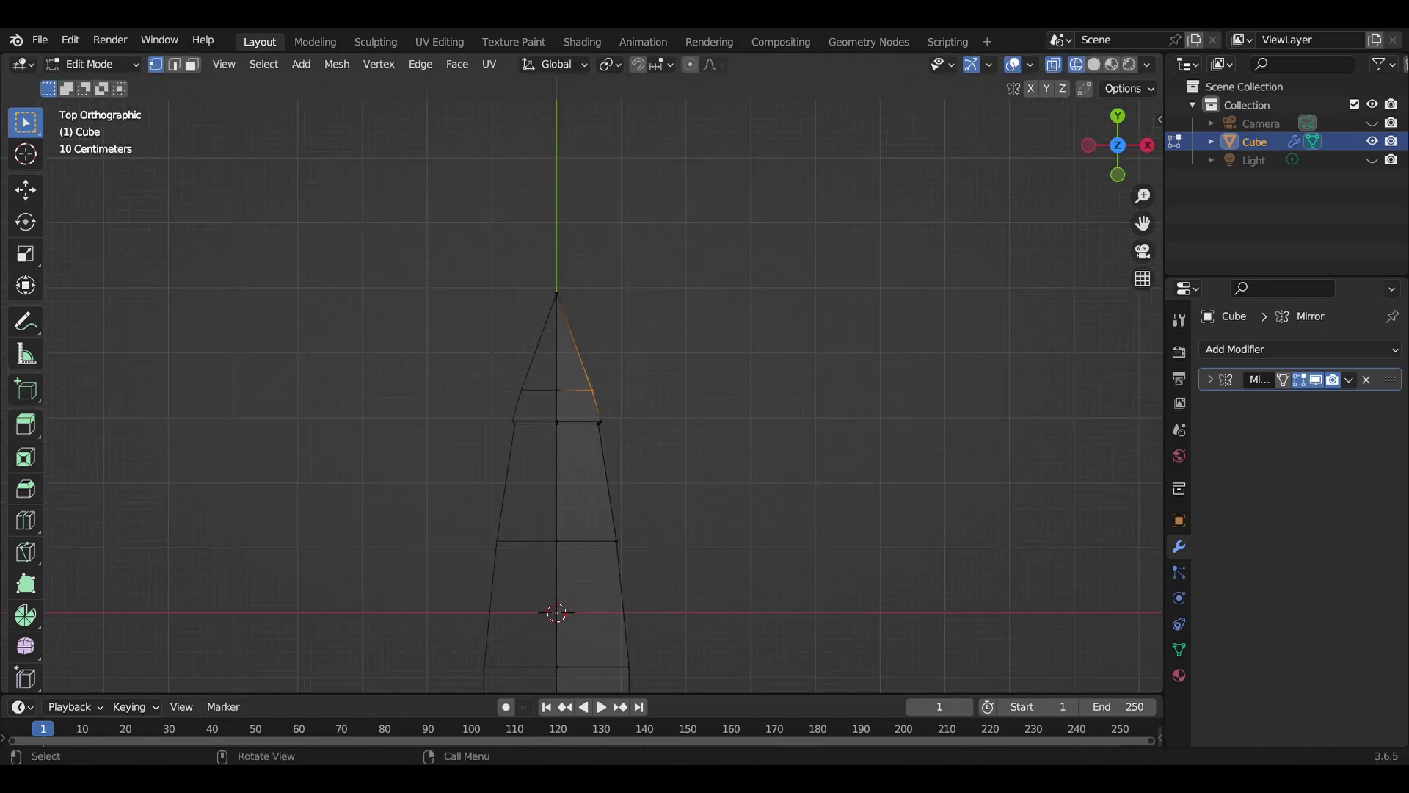
pyautogui.click(575, 320)
pyautogui.moveTo(575, 320)
pyautogui.mouseDown(button='middle')
pyautogui.moveTo(535, 519)
pyautogui.moveTo(620, 566)
pyautogui.moveTo(600, 576)
pyautogui.mouseUp(button='middle')
pyautogui.press('KP_7')
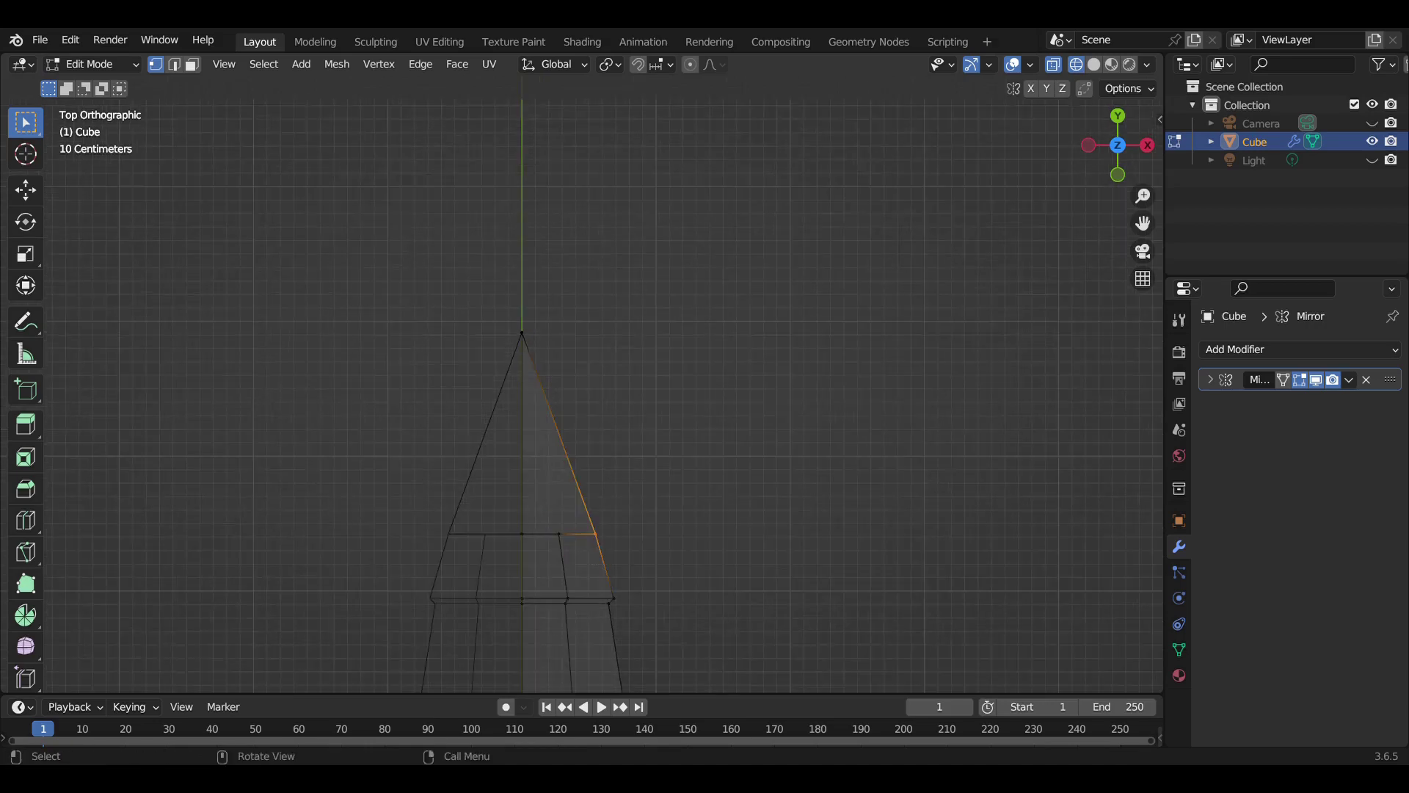
# Move three nose vertices sideways along X to narrow the nose outline
pyautogui.press('g')
pyautogui.press('x')
pyautogui.press('Return')
pyautogui.scroll(2, 603, 395)
pyautogui.press('g')
pyautogui.press('x')
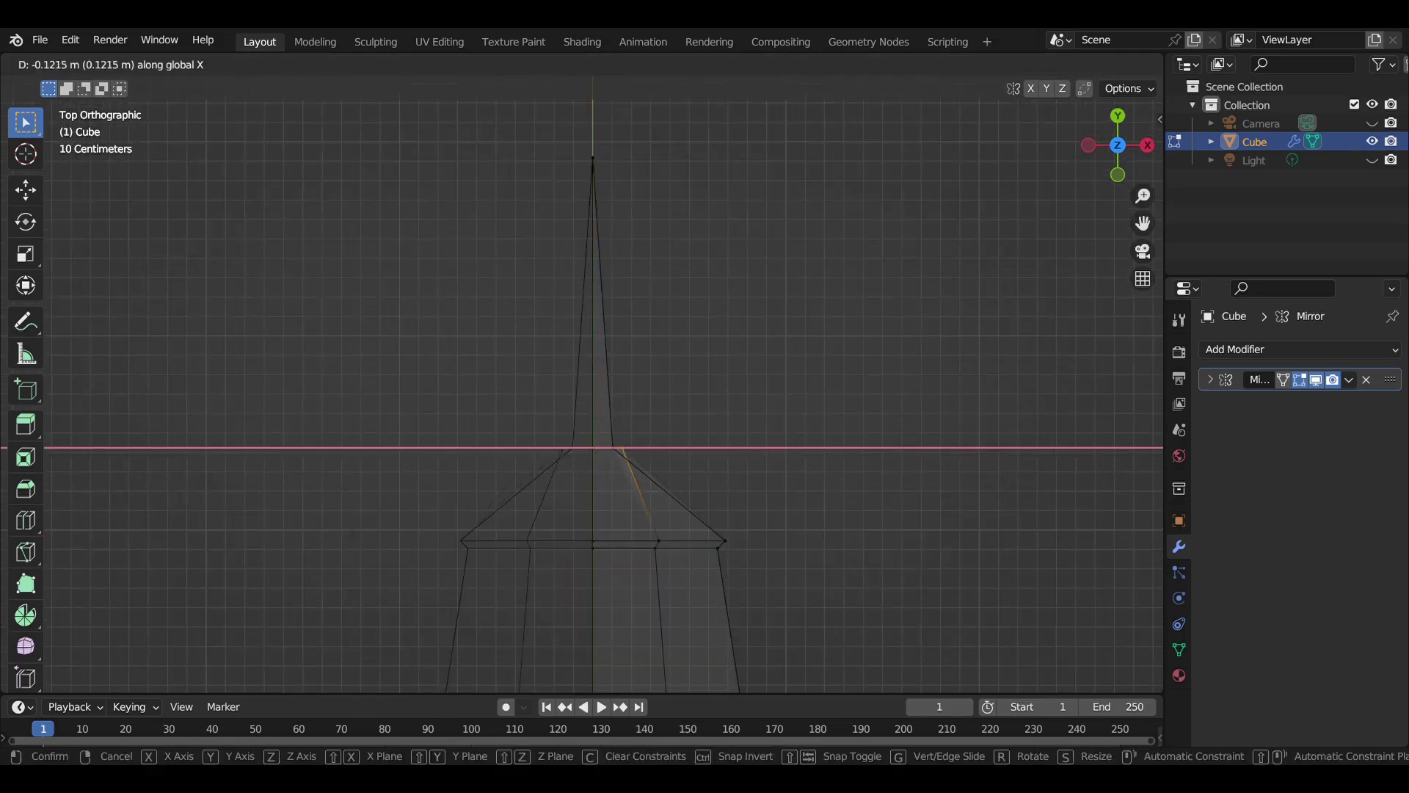
pyautogui.press('Return')
pyautogui.scroll(-2, 631, 440)
pyautogui.press('g')
pyautogui.press('x')
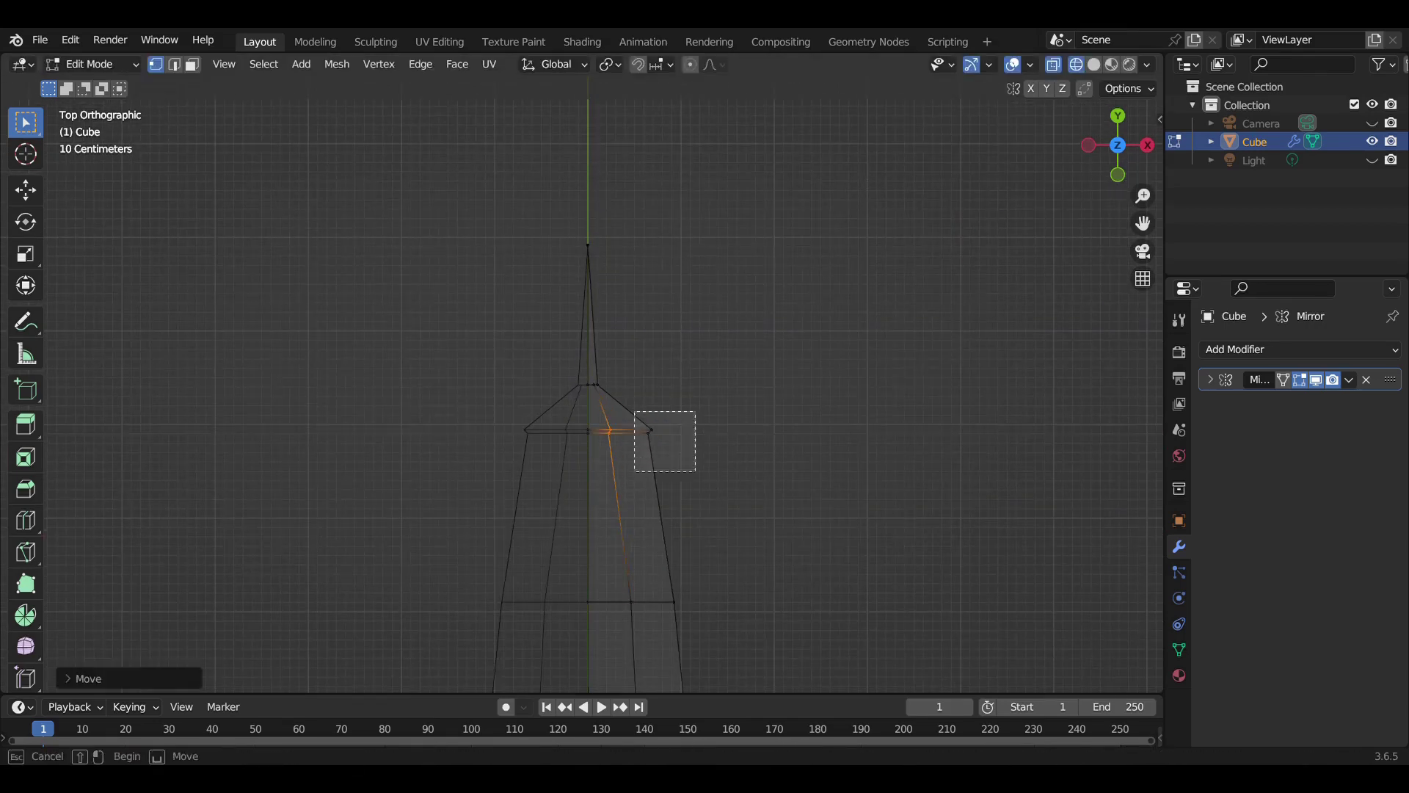
pyautogui.press('Return')
pyautogui.scroll(-3, 583, 385)
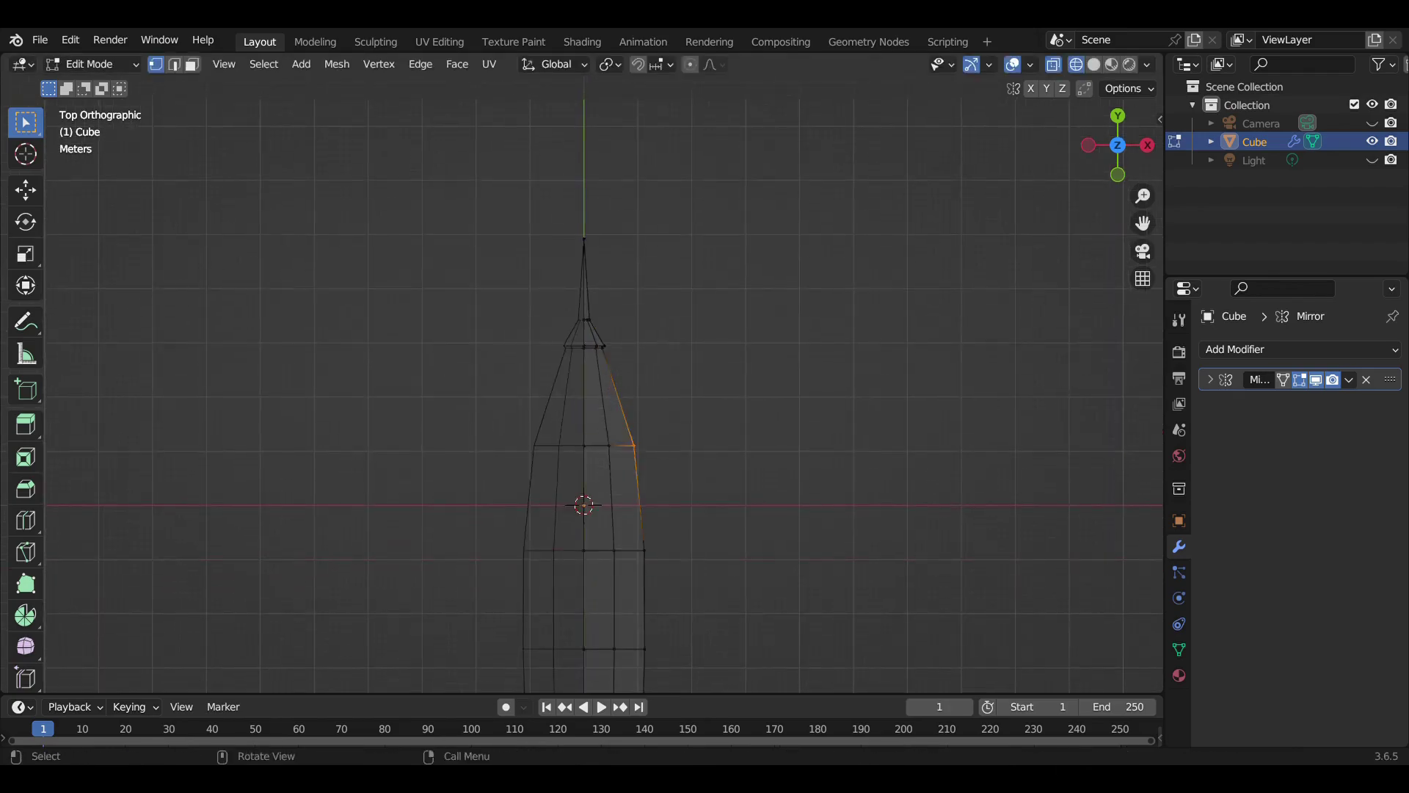
# Move the remaining nose vertices and preview the needle-tipped fuselage without X-ray
pyautogui.keyDown('shift'); pyautogui.click(609, 446); pyautogui.keyUp('shift')
pyautogui.press('g')
pyautogui.press('Return')
pyautogui.press('Tab')
pyautogui.moveTo(587, 367)
pyautogui.mouseDown(button='middle')
pyautogui.moveTo(661, 330)
pyautogui.moveTo(697, 367)
pyautogui.mouseUp(button='middle')
pyautogui.hotkey('shift', 'z')
pyautogui.press('Tab')
pyautogui.moveTo(593, 396)
pyautogui.mouseDown(button='middle')
pyautogui.moveTo(614, 394)
pyautogui.moveTo(631, 353)
pyautogui.moveTo(661, 396)
pyautogui.moveTo(617, 367)
pyautogui.moveTo(646, 337)
pyautogui.mouseUp(button='middle')
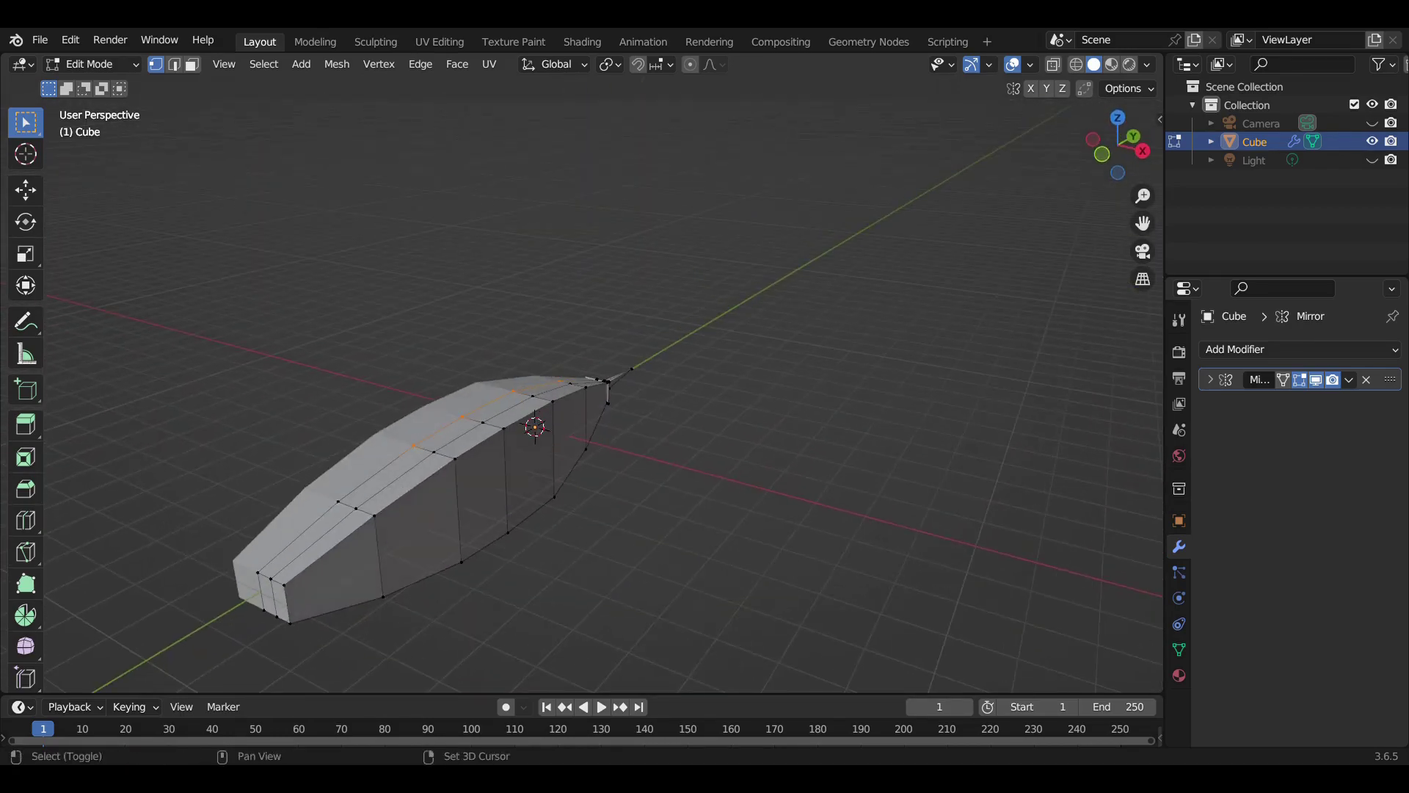
# In side view, raise the fuselage's top vertices along Z
pyautogui.press('KP_3')
pyautogui.scroll(5, 572, 514)
pyautogui.press('g')
pyautogui.press('z')
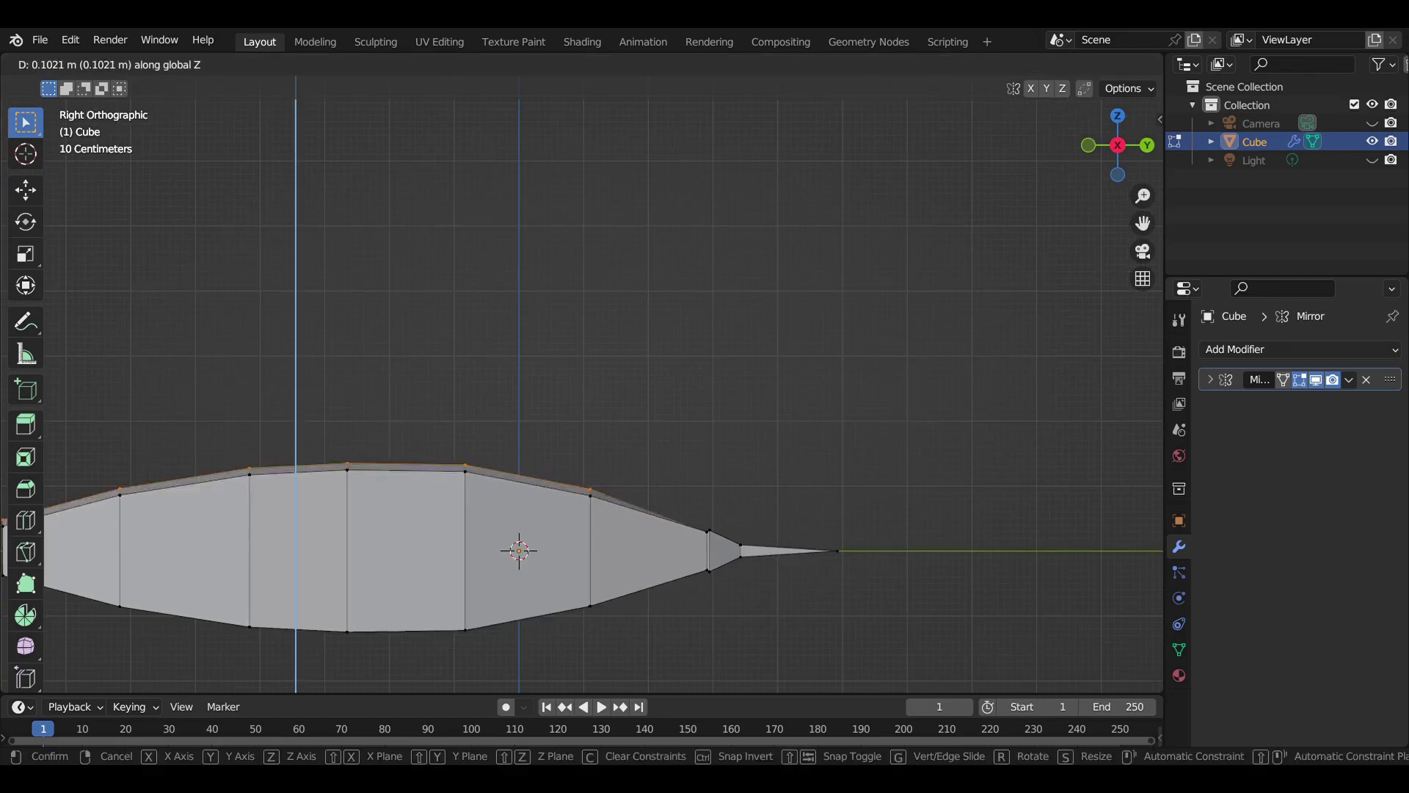
pyautogui.press('Return')
pyautogui.moveTo(587, 440); pyautogui.dragTo(558, 382, button='middle')
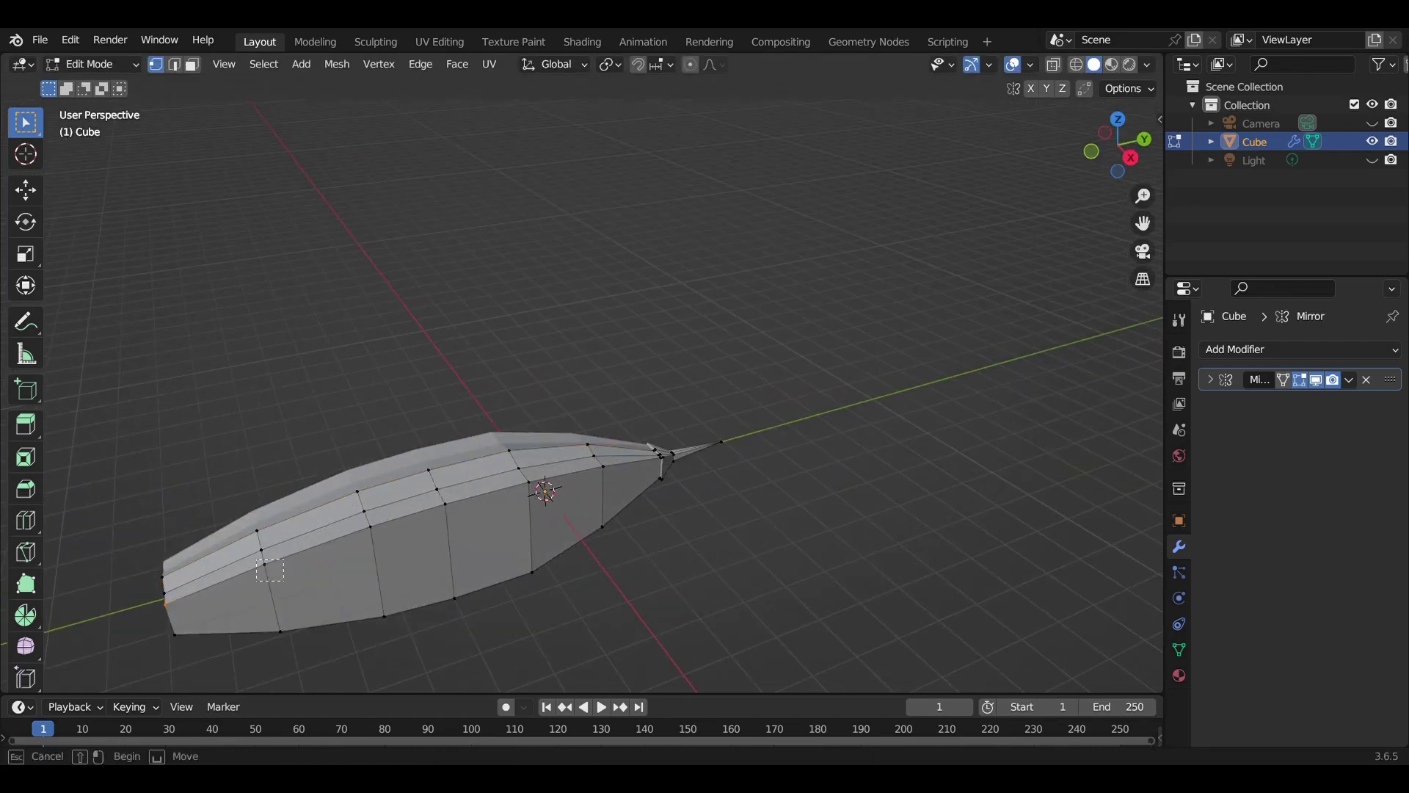
# Adjust the top edge height again and check the profile in perspective
pyautogui.press('KP_3')
pyautogui.press('g')
pyautogui.press('z')
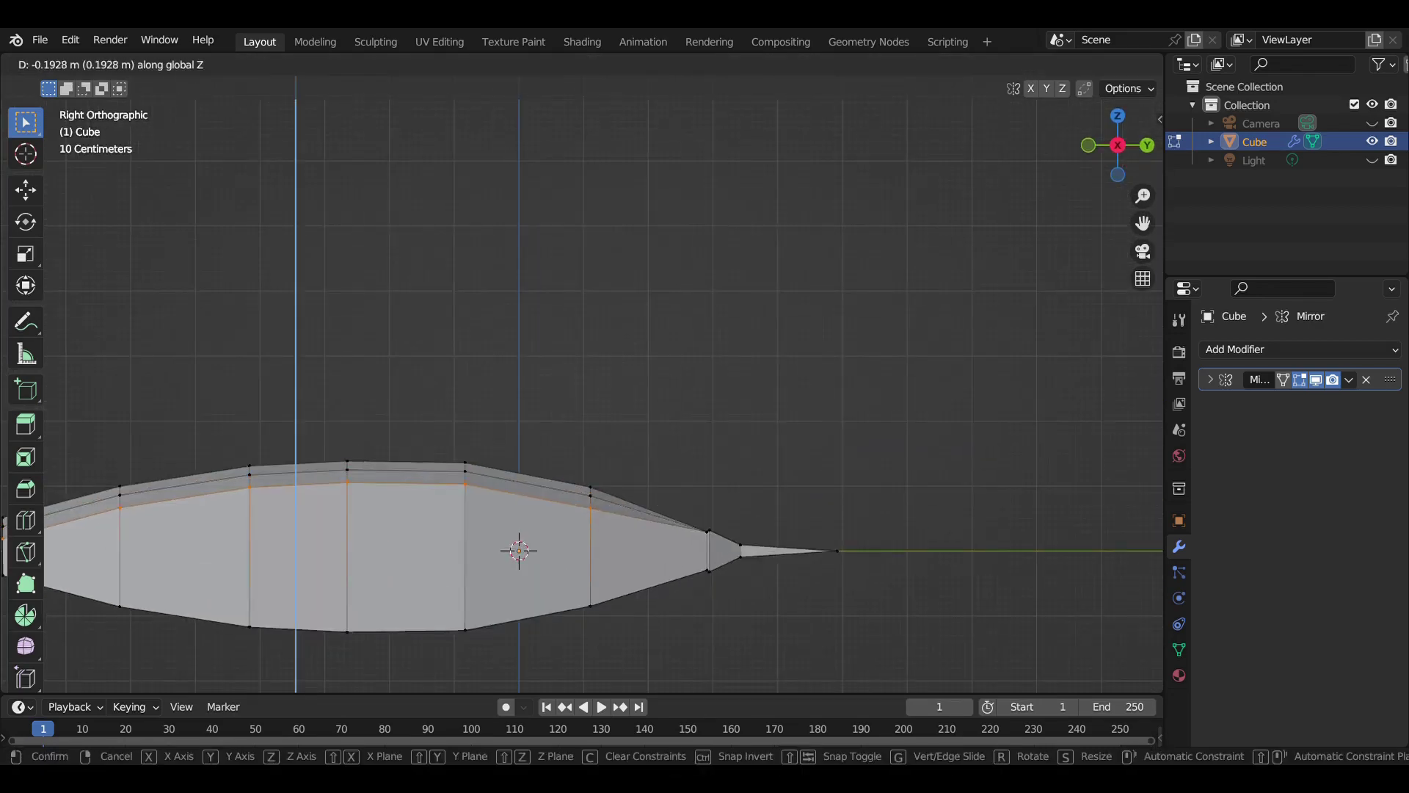
pyautogui.press('Return')
pyautogui.scroll(-4, 573, 455)
pyautogui.moveTo(588, 455); pyautogui.dragTo(573, 382, button='middle')
pyautogui.press('KP_3')
# Fine-tune the top edge with two more vertical moves, then orbit around the fuselage
pyautogui.scroll(2, 544, 499)
pyautogui.press('g')
pyautogui.press('z')
pyautogui.press('Return')
pyautogui.press('g')
pyautogui.press('z')
pyautogui.press('Return')
pyautogui.moveTo(587, 440); pyautogui.dragTo(558, 381, button='middle')
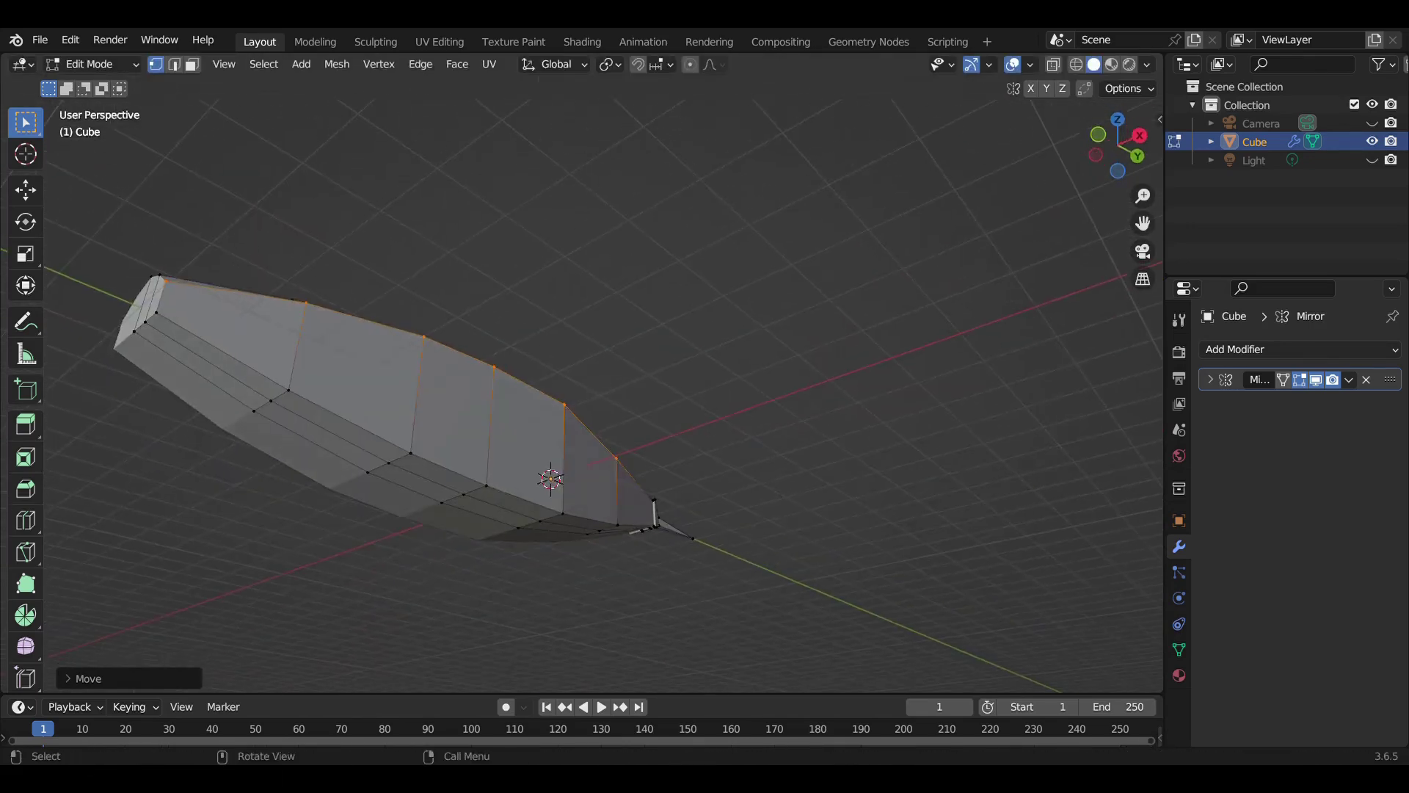
pyautogui.moveTo(587, 441); pyautogui.dragTo(513, 411, button='middle')
pyautogui.moveTo(554, 521)
pyautogui.mouseDown(button='middle')
pyautogui.moveTo(518, 551)
pyautogui.moveTo(706, 471)
pyautogui.moveTo(558, 514)
pyautogui.mouseUp(button='middle')
# Lower the selected bottom vertices along Z and inspect the underside
pyautogui.press('g')
pyautogui.press('z')
pyautogui.press('Return')
pyautogui.moveTo(558, 514)
pyautogui.mouseDown(button='middle')
pyautogui.moveTo(587, 470)
pyautogui.moveTo(575, 575)
pyautogui.moveTo(582, 440)
pyautogui.mouseUp(button='middle')
# Lower the bottom edge twice more for a deeper belly and frame the whole fuselage
pyautogui.press('g')
pyautogui.press('z')
pyautogui.press('Return')
pyautogui.press('g')
pyautogui.press('z')
pyautogui.press('Return')
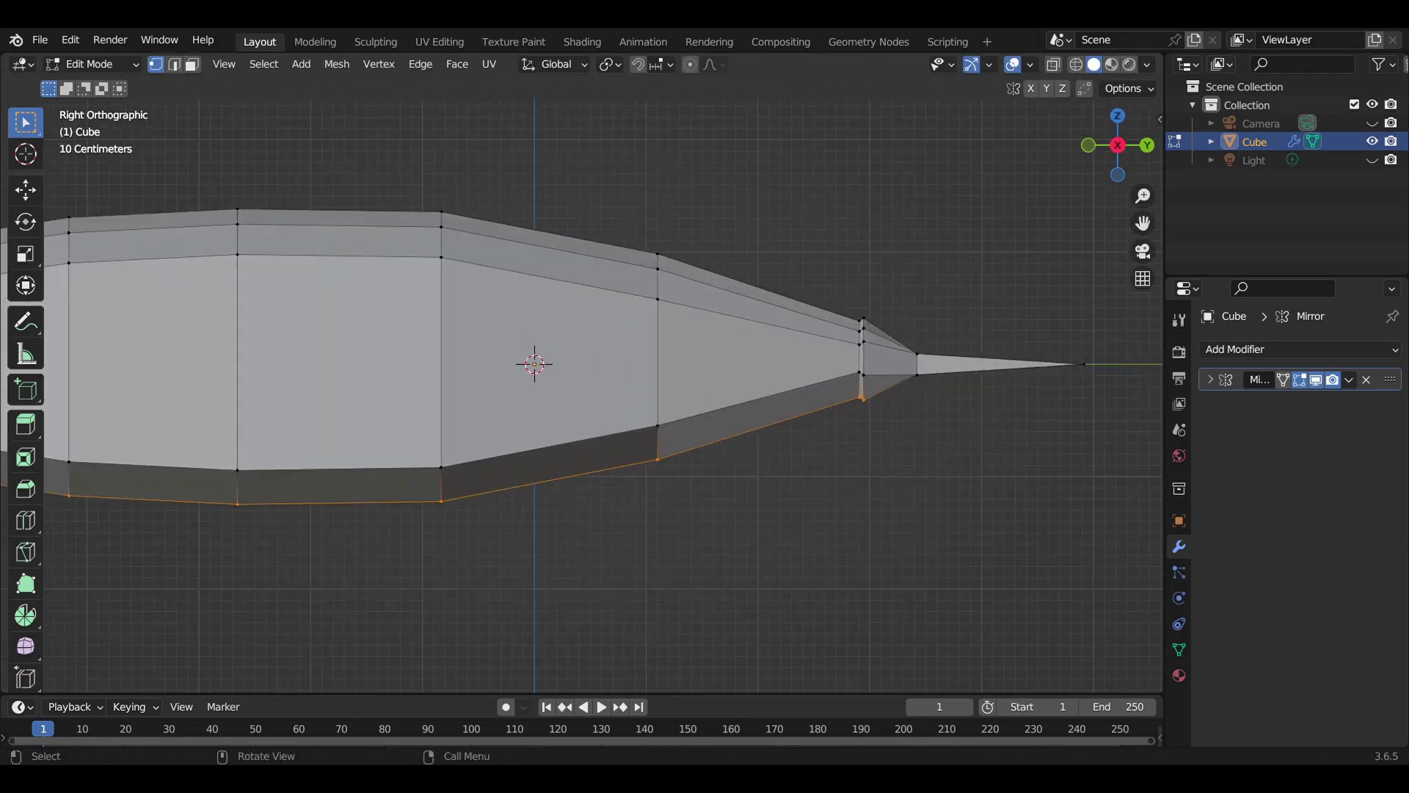
pyautogui.press('Home')
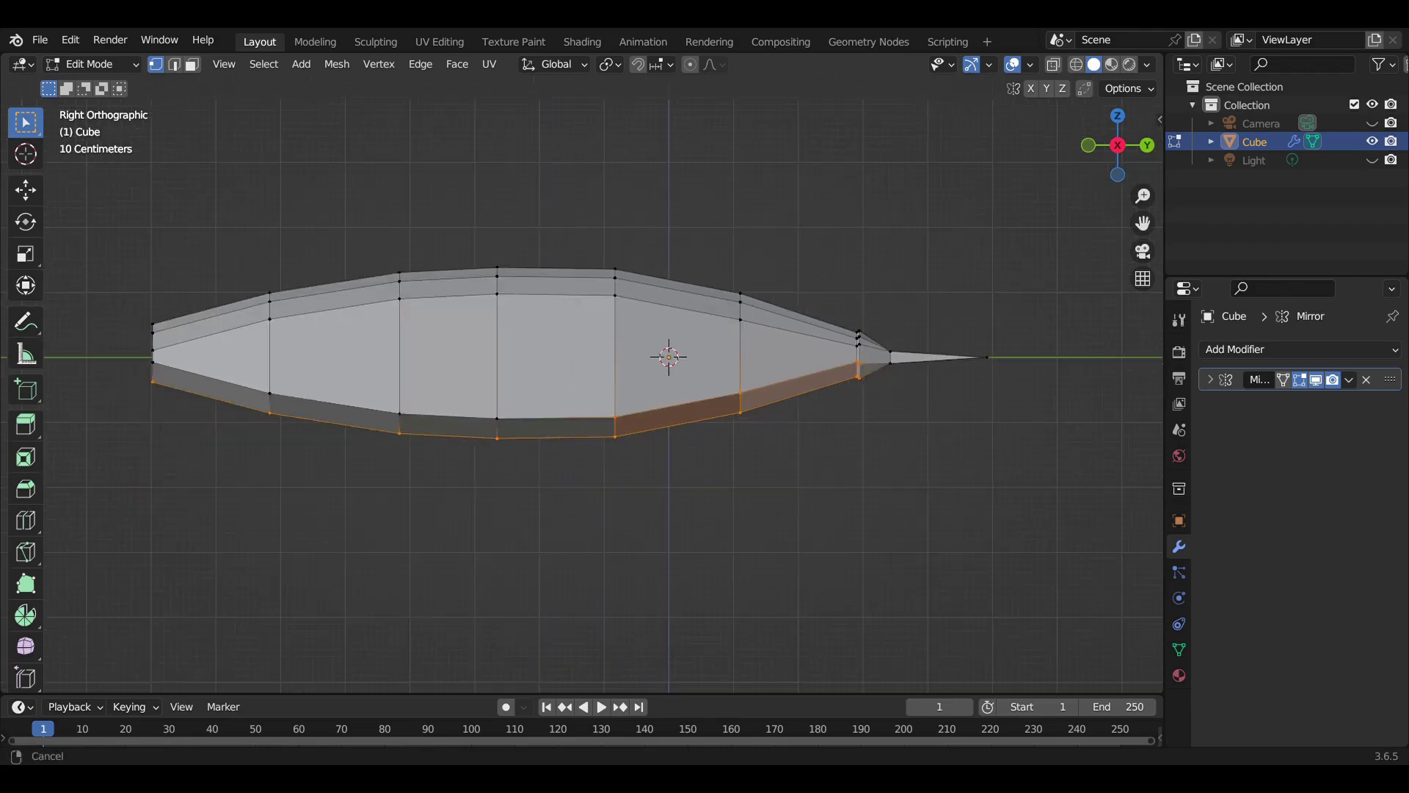
# Raise the fuselage's selected lower edges along Z
pyautogui.scroll(1, 585, 386)
pyautogui.press('g')
pyautogui.press('z')
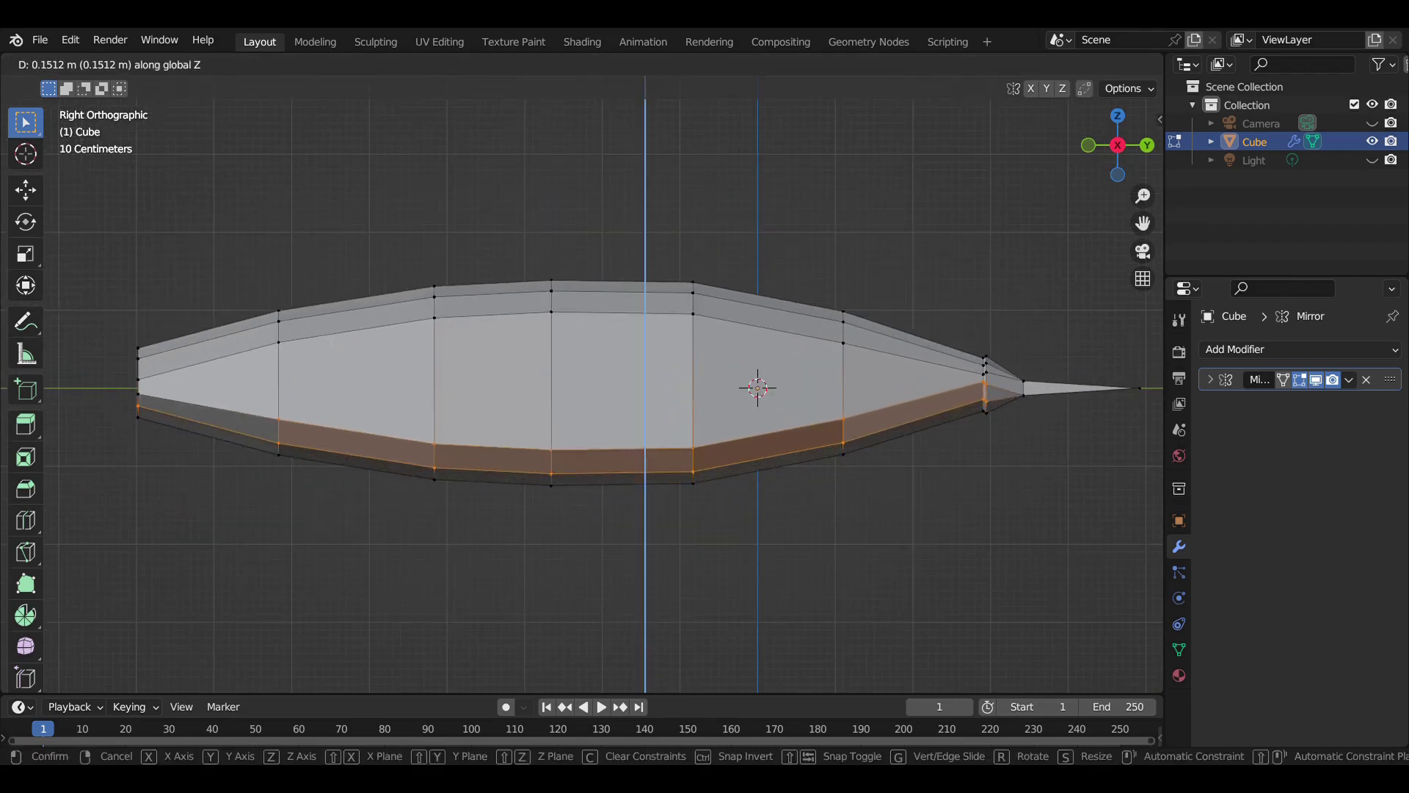
pyautogui.press('Return')
# Adjust the heights of the pointed tip vertex and the left tip vertex along Z
pyautogui.moveTo(758, 387)
pyautogui.keyDown('shift'); pyautogui.mouseDown(button='middle')
pyautogui.moveTo(453, 443)
pyautogui.moveTo(994, 466)
pyautogui.mouseUp(button='middle'); pyautogui.keyUp('shift')
pyautogui.click(681, 444)
pyautogui.press('g')
pyautogui.press('z')
pyautogui.press('Return')
pyautogui.scroll(3, 603, 396)
pyautogui.click(284, 514)
pyautogui.press('g')
pyautogui.press('z')
pyautogui.press('Return')
# From a side view of the tip, nudge the tip vertices vertically to even the taper
pyautogui.scroll(-4, 603, 397)
pyautogui.scroll(4, 604, 396)
pyautogui.moveTo(603, 397); pyautogui.dragTo(660, 440, button='middle')
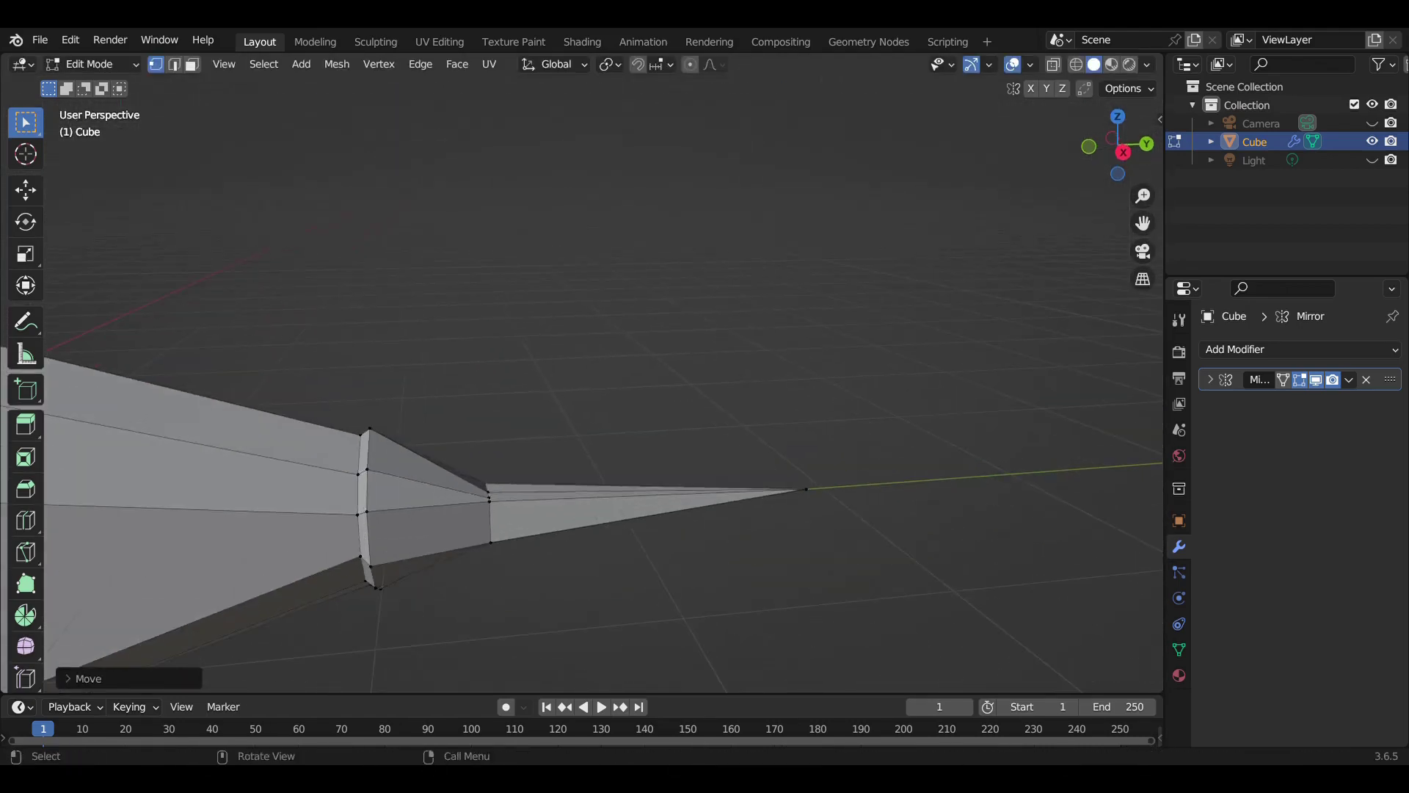
pyautogui.moveTo(603, 397); pyautogui.dragTo(120, 466, button='middle')
pyautogui.press('g')
pyautogui.press('z')
pyautogui.press('Return')
pyautogui.moveTo(441, 441); pyautogui.dragTo(514, 411, button='middle')
pyautogui.moveTo(604, 396)
pyautogui.mouseDown(button='middle')
pyautogui.moveTo(558, 411)
pyautogui.moveTo(661, 367)
pyautogui.moveTo(646, 440)
pyautogui.moveTo(617, 396)
pyautogui.moveTo(513, 381)
pyautogui.moveTo(440, 411)
pyautogui.mouseUp(button='middle')
pyautogui.press('g')
pyautogui.press('z')
pyautogui.press('Return')
# Fine-tune the tip selection's height once more along Z
pyautogui.press('Tab')
pyautogui.press('Tab')
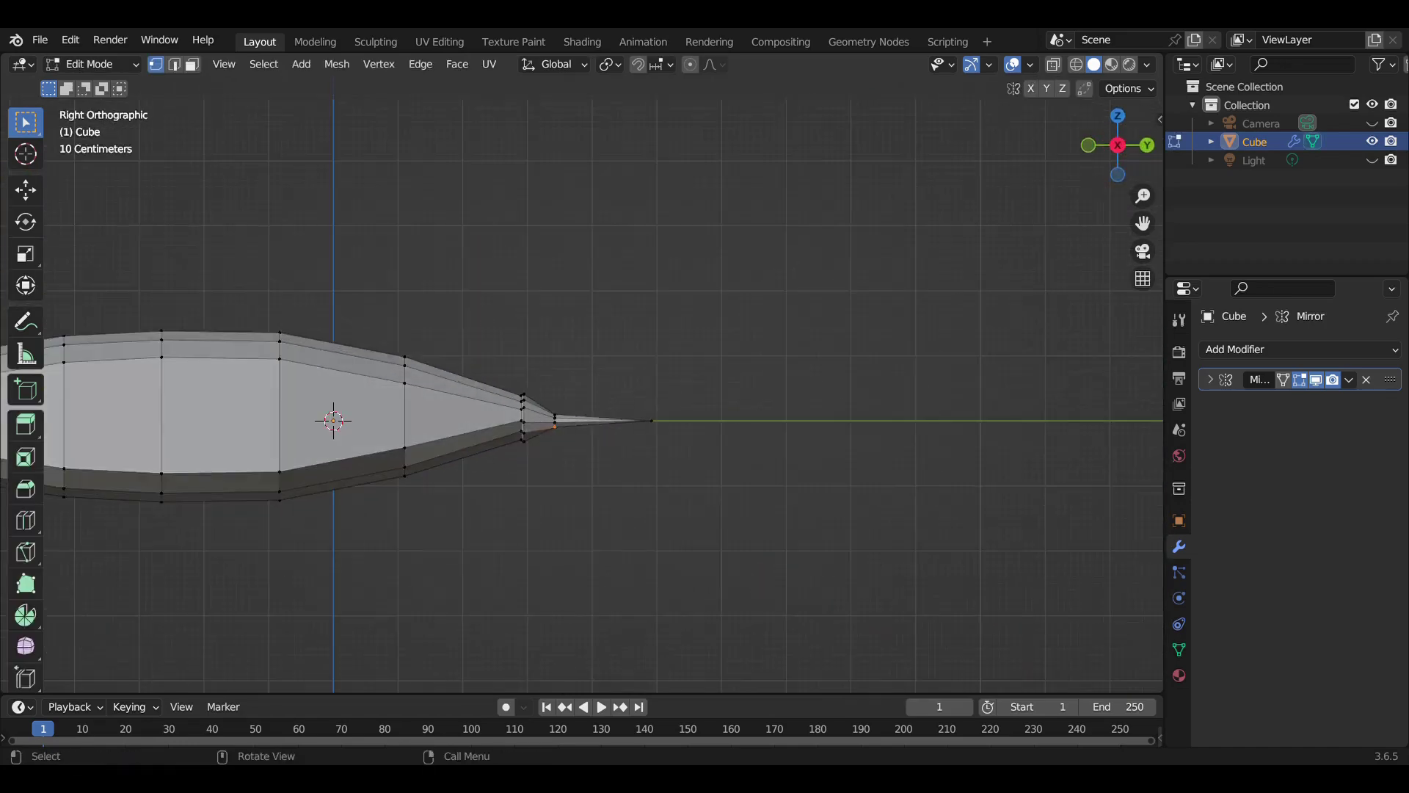
pyautogui.scroll(3, 441, 470)
pyautogui.press('g')
pyautogui.press('z')
pyautogui.press('Return')
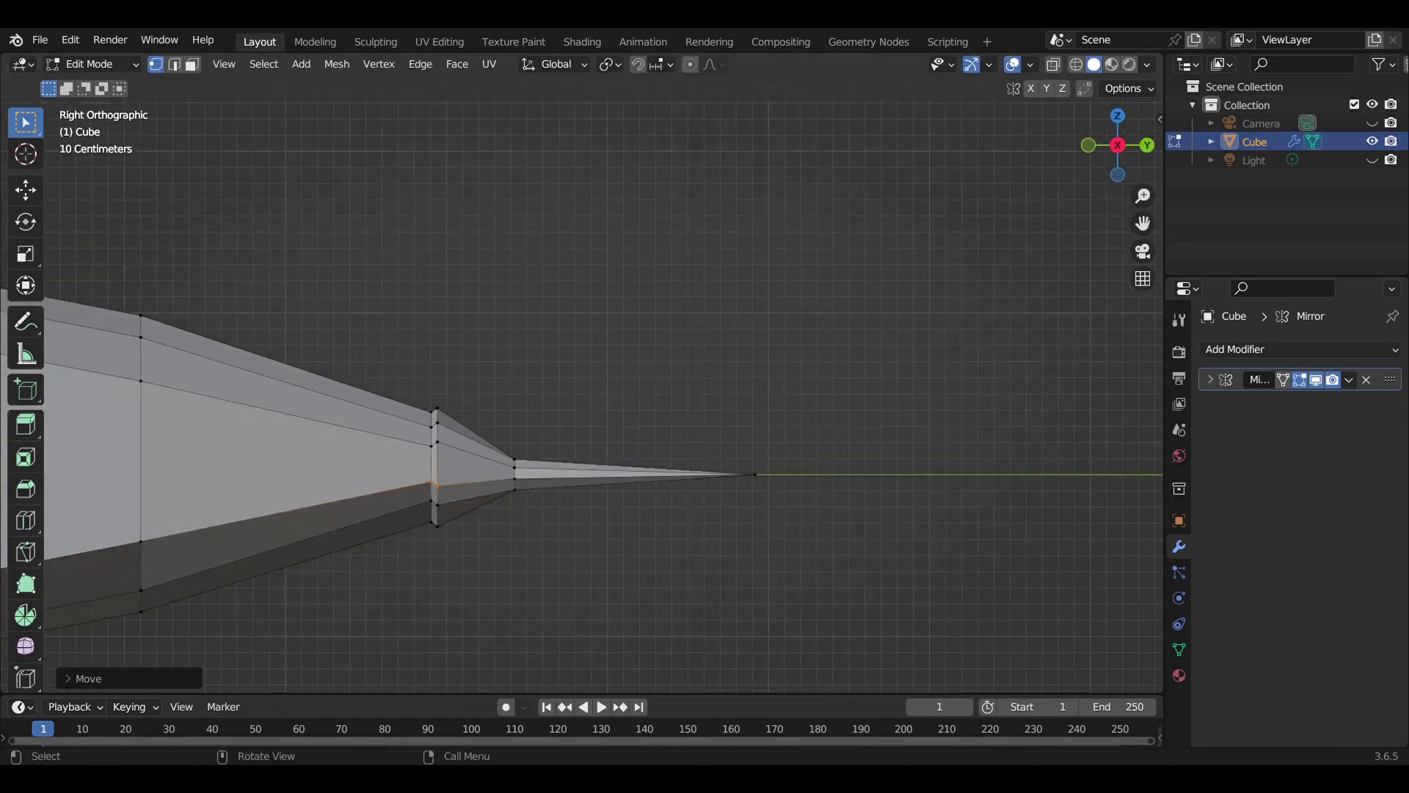
pyautogui.scroll(-4, 440, 470)
# Insert a lengthwise edge loop along the fuselage sides and push it outward on X
pyautogui.hotkey('ctrl', 'r')
pyautogui.moveTo(469, 411)
pyautogui.keyDown('shift'); pyautogui.mouseDown(button='middle')
pyautogui.moveTo(669, 415)
pyautogui.moveTo(609, 408)
pyautogui.moveTo(564, 436)
pyautogui.mouseUp(button='middle'); pyautogui.keyUp('shift')
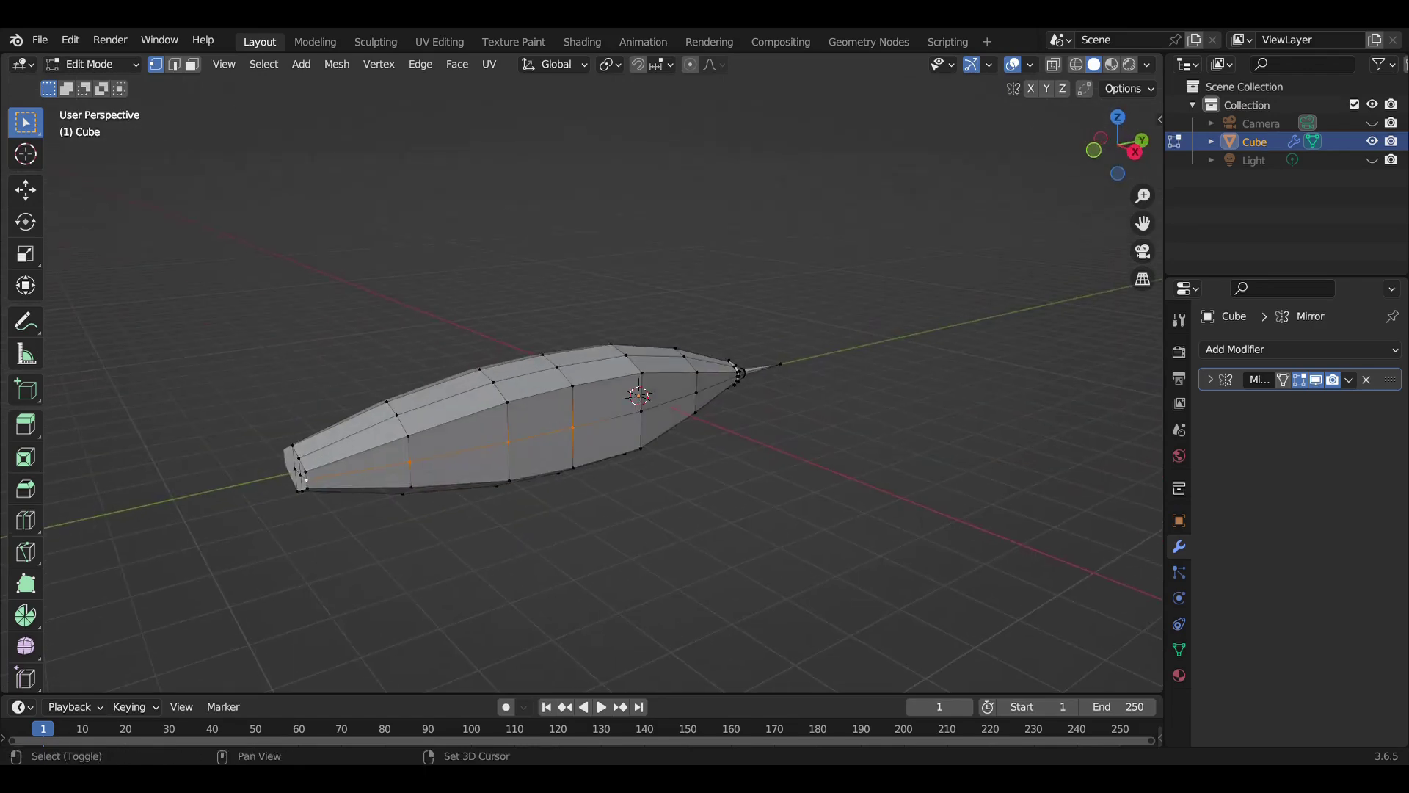
pyautogui.moveTo(639, 396); pyautogui.dragTo(615, 393, button='middle')
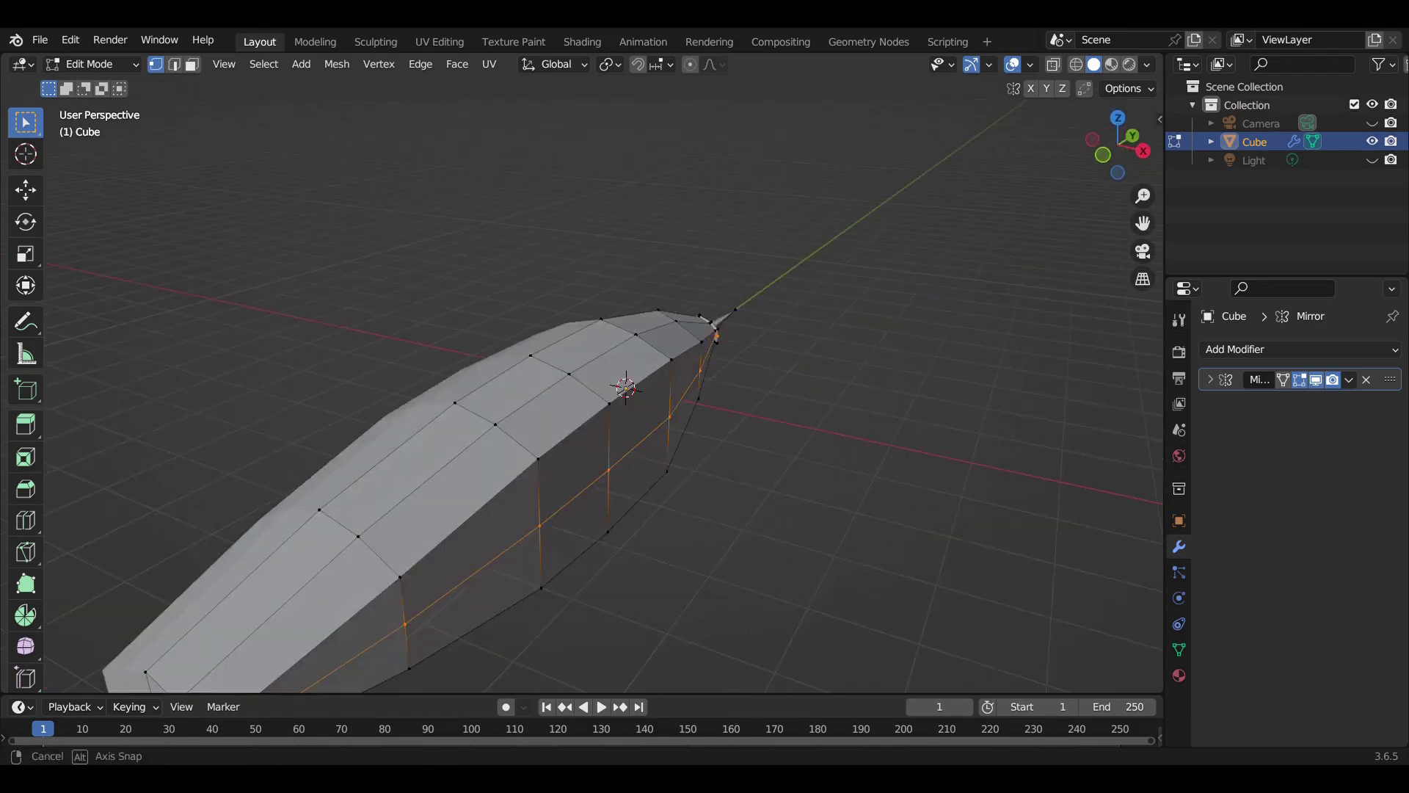
pyautogui.scroll(1, 614, 393)
pyautogui.press('g')
pyautogui.press('x')
pyautogui.press('Return')
pyautogui.press('g')
pyautogui.press('x')
pyautogui.press('Return')
# Set the new loop vertices' heights with vertical moves
pyautogui.press('g')
pyautogui.press('z')
pyautogui.press('Return')
pyautogui.press('g')
pyautogui.press('z')
pyautogui.press('Return')
# Finish the vertical vertex tweaks to round the cross-section and return to Object Mode
pyautogui.press('g')
pyautogui.press('z')
pyautogui.press('Return')
pyautogui.press('g')
pyautogui.press('z')
pyautogui.press('Return')
pyautogui.moveTo(620, 395); pyautogui.dragTo(583, 393, button='middle')
pyautogui.press('Tab')
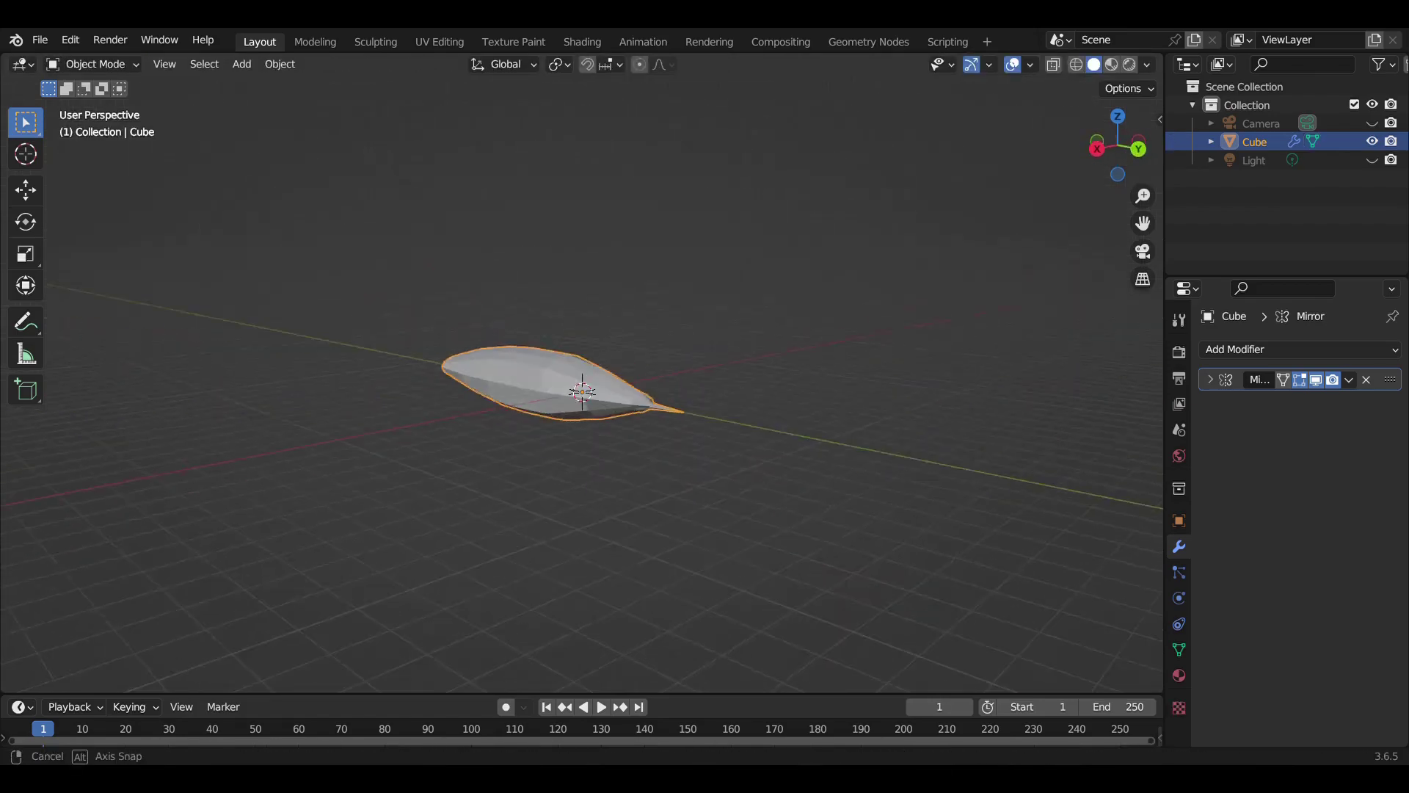
# Shade the fuselage smooth and view its mesh from the top in wireframe
pyautogui.rightClick(485, 355)
pyautogui.click(484, 355)
pyautogui.press('Tab')
pyautogui.press('KP_7')
pyautogui.scroll(3, 603, 396)
pyautogui.hotkey('shift', 'z')
# Narrow the ring vertices near the tip and a lower-ring vertex along X
pyautogui.click(591, 414)
pyautogui.press('g')
pyautogui.press('x')
pyautogui.press('Return')
pyautogui.press('g')
pyautogui.press('x')
pyautogui.press('Return')
pyautogui.click(648, 557)
pyautogui.press('g')
pyautogui.press('x')
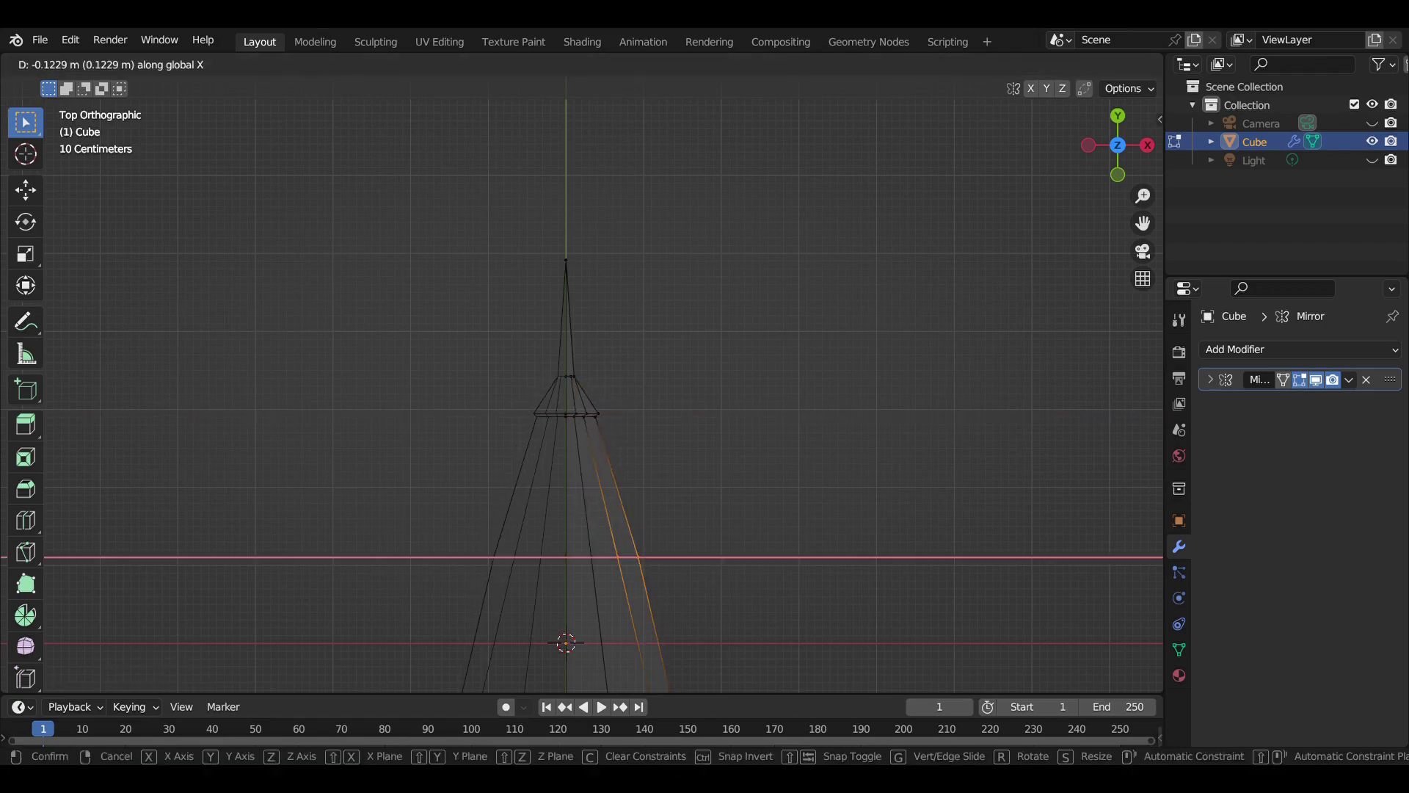
pyautogui.press('Return')
# Back in solid view, move the cone tip vertically
pyautogui.moveTo(587, 396)
pyautogui.mouseDown(button='middle')
pyautogui.moveTo(470, 352)
pyautogui.moveTo(564, 316)
pyautogui.moveTo(558, 378)
pyautogui.mouseUp(button='middle')
pyautogui.press('Tab')
pyautogui.hotkey('shift', 'z')
pyautogui.press('Tab')
pyautogui.press('g')
pyautogui.press('z')
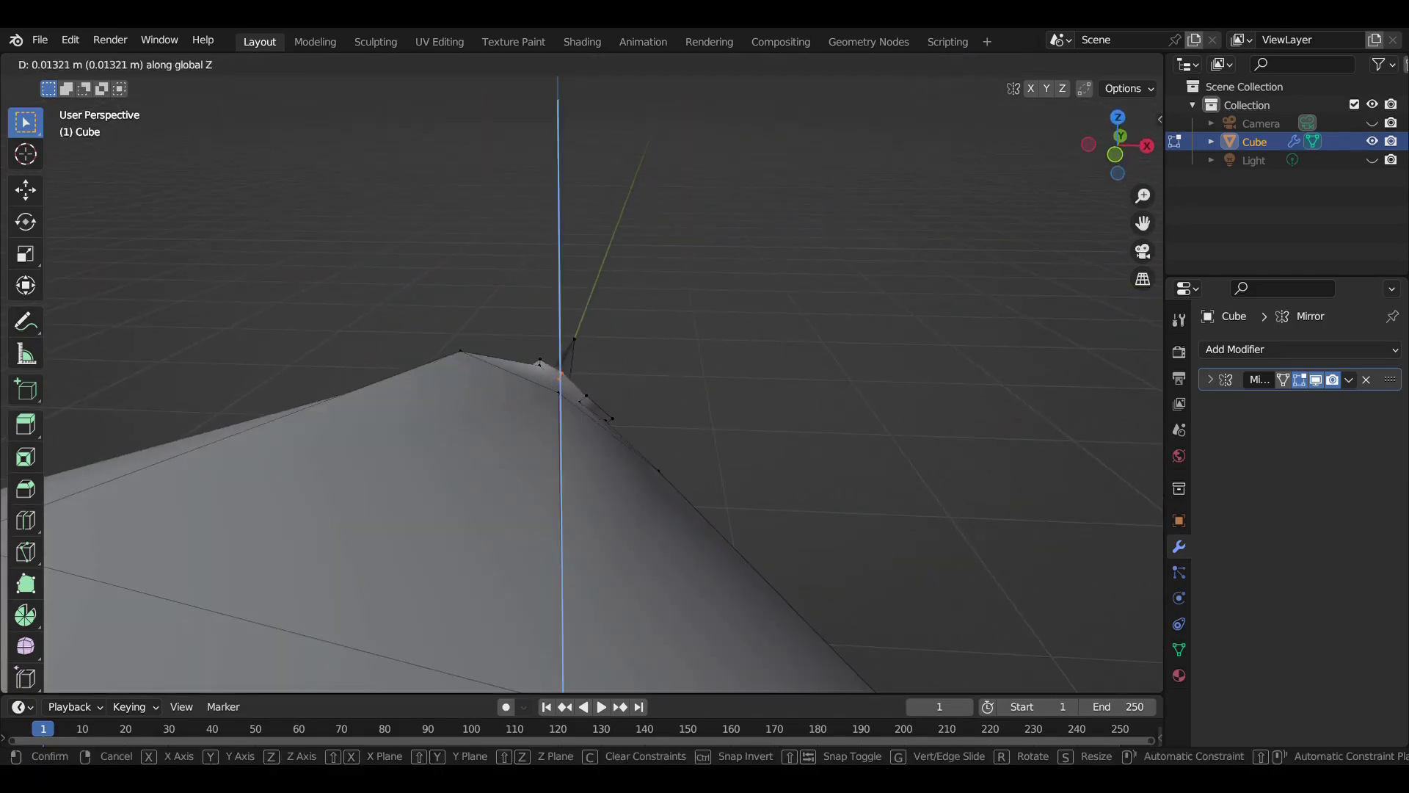
pyautogui.press('Return')
# Reposition the cone tip, switching from an X move to a vertical one
pyautogui.press('g')
pyautogui.press('x')
pyautogui.press('Escape')
pyautogui.moveTo(559, 378)
pyautogui.mouseDown(button='middle')
pyautogui.moveTo(588, 397)
pyautogui.moveTo(572, 411)
pyautogui.mouseUp(button='middle')
pyautogui.press('g')
pyautogui.press('x')
pyautogui.press('z')
pyautogui.press('Return')
# Nudge the cone tip sideways along X twice
pyautogui.press('g')
pyautogui.press('x')
pyautogui.press('Return')
pyautogui.press('g')
pyautogui.press('x')
pyautogui.press('Return')
# Cut a new edge loop into the fuselage's flared section
pyautogui.moveTo(573, 411)
pyautogui.mouseDown(button='middle')
pyautogui.moveTo(587, 397)
pyautogui.moveTo(558, 367)
pyautogui.moveTo(587, 397)
pyautogui.moveTo(588, 367)
pyautogui.mouseUp(button='middle')
pyautogui.press('Tab')
pyautogui.press('Tab')
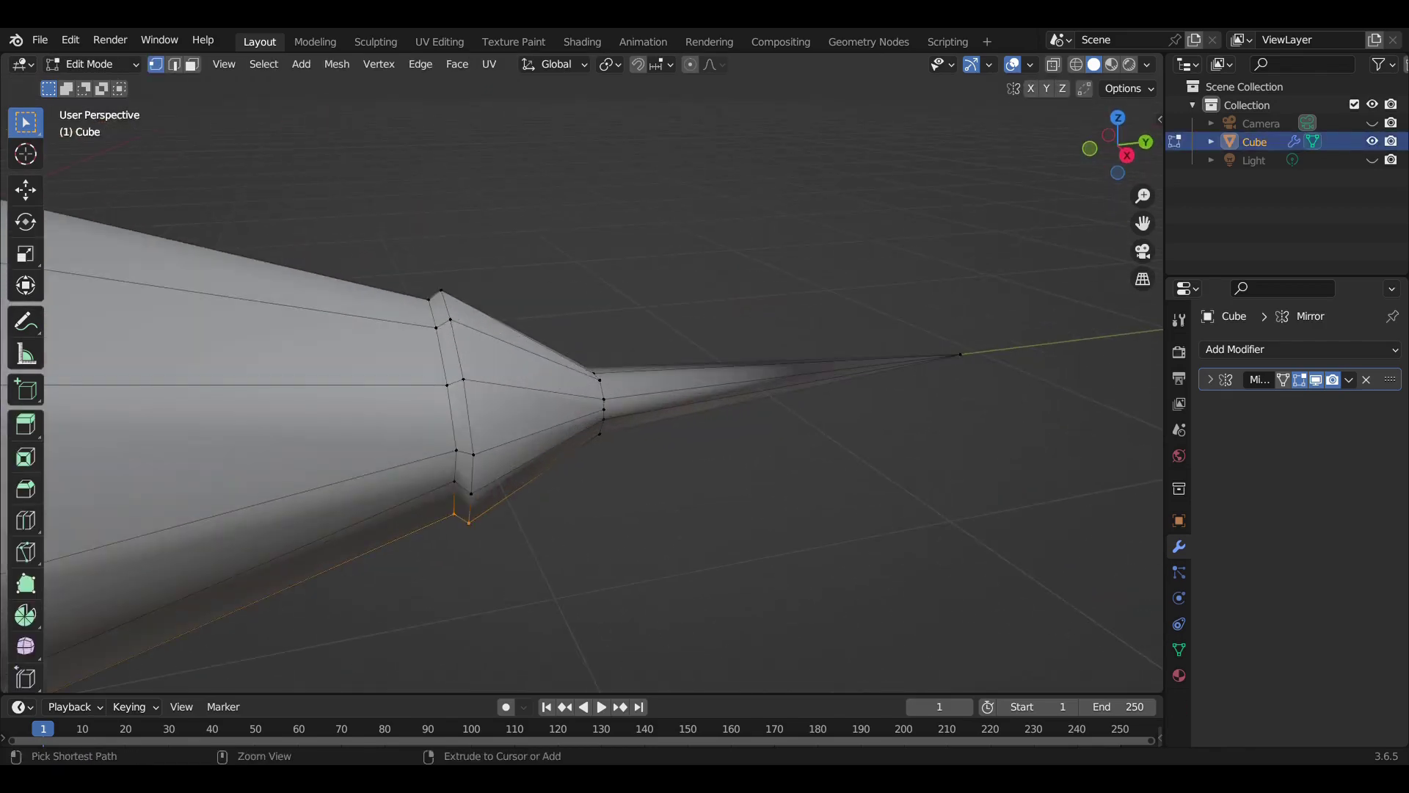
pyautogui.click(125, 639)
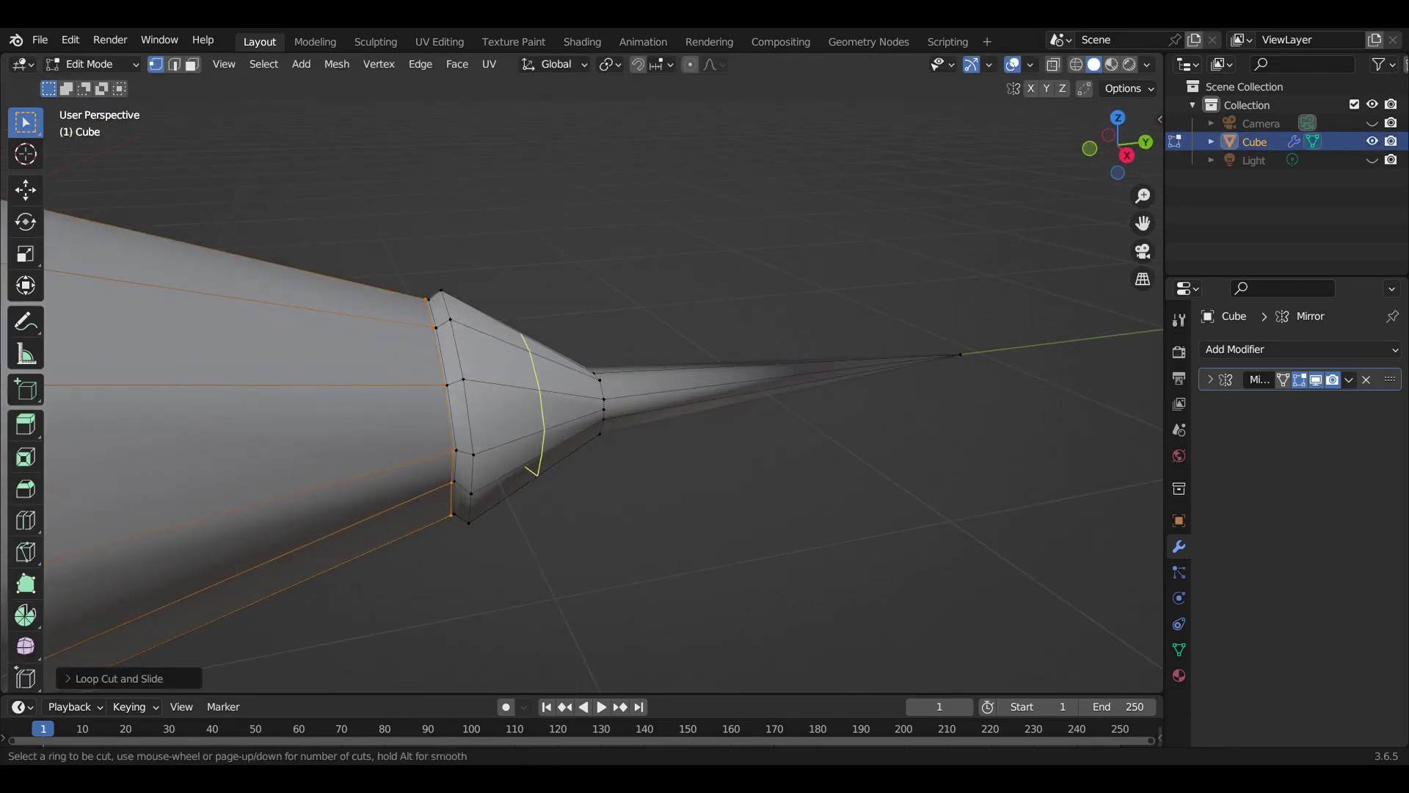
pyautogui.hotkey('ctrl', 'r')
pyautogui.click(514, 348)
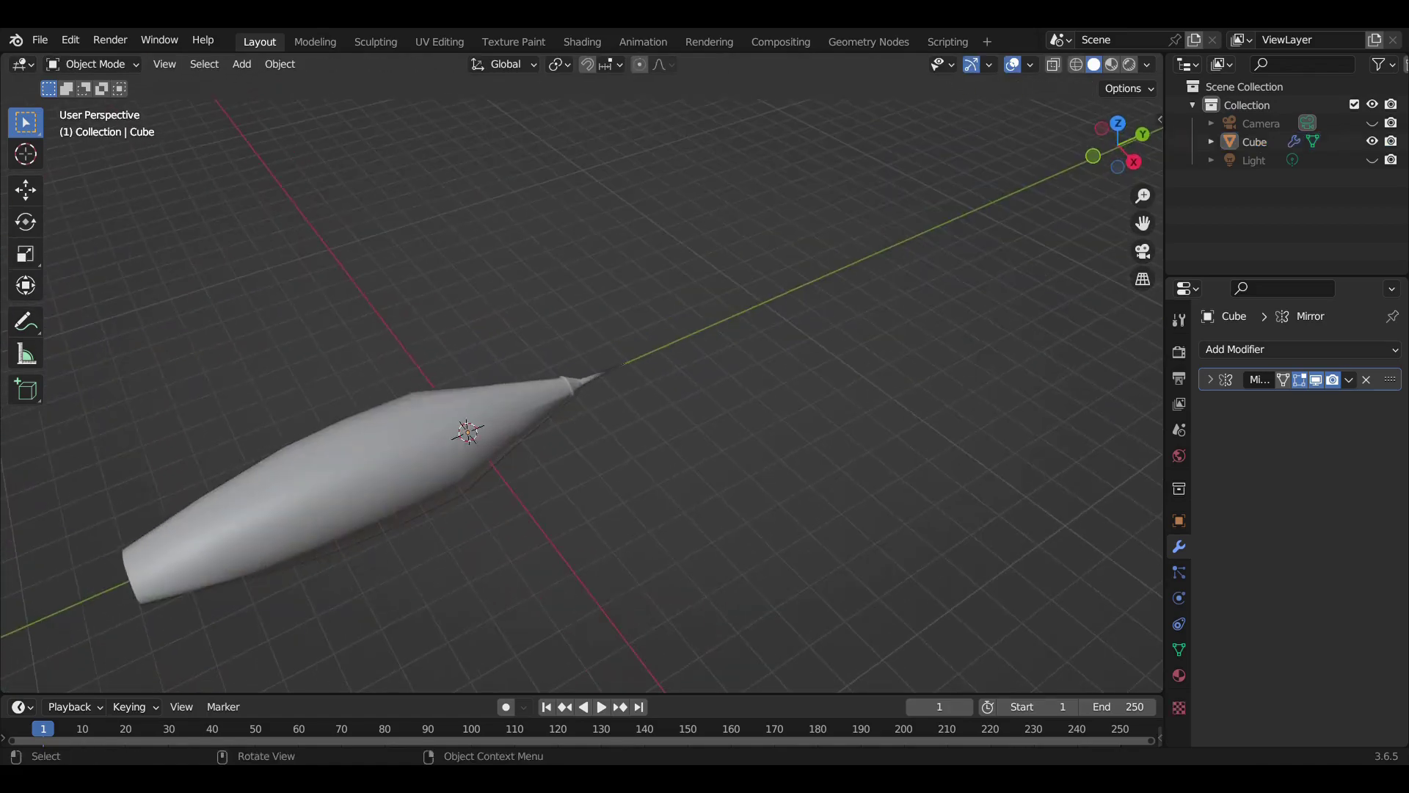
# In wireframe view, scale the selected middle strip of faces along Z
pyautogui.hotkey('shift', 'z')
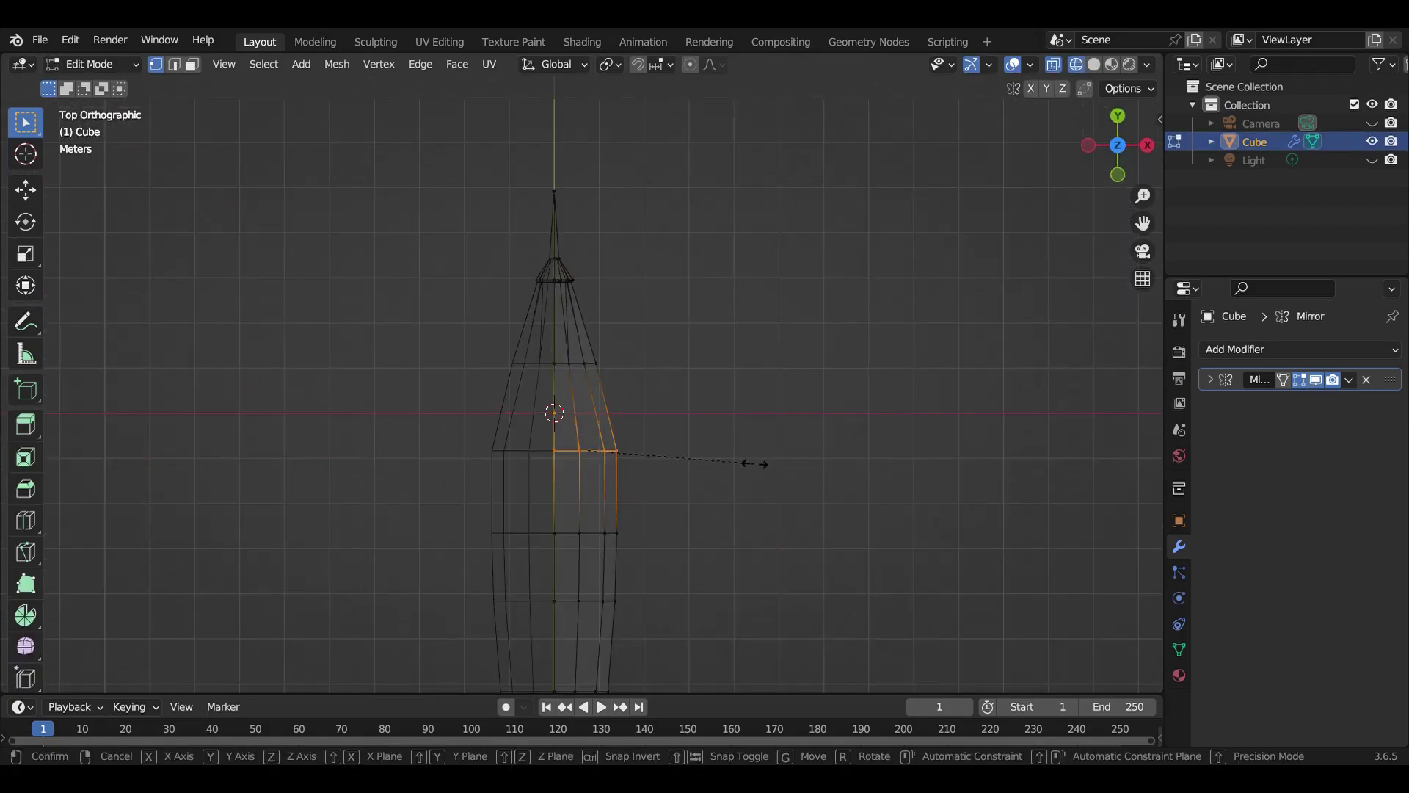
pyautogui.press('s')
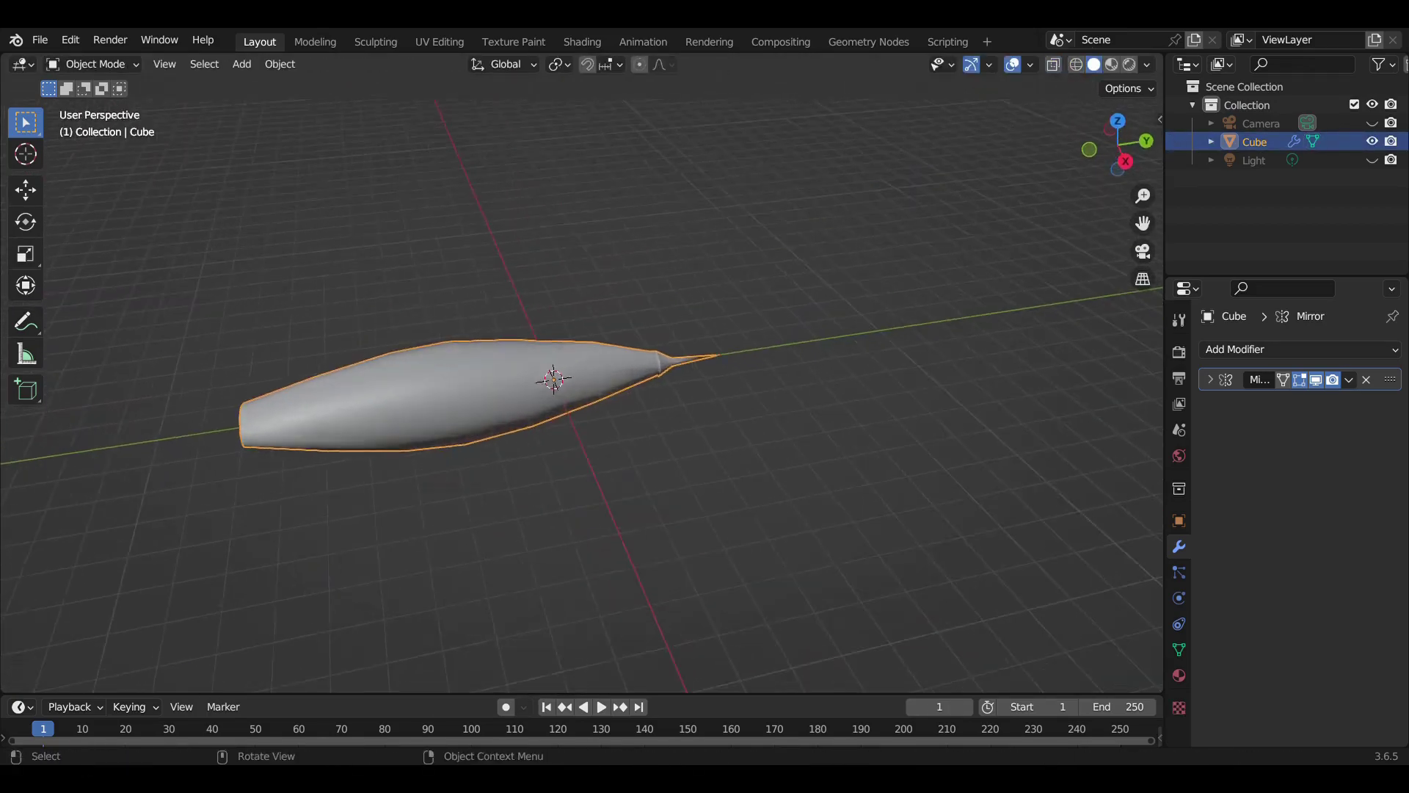
pyautogui.press('s')
pyautogui.press('z')
pyautogui.press('Return')
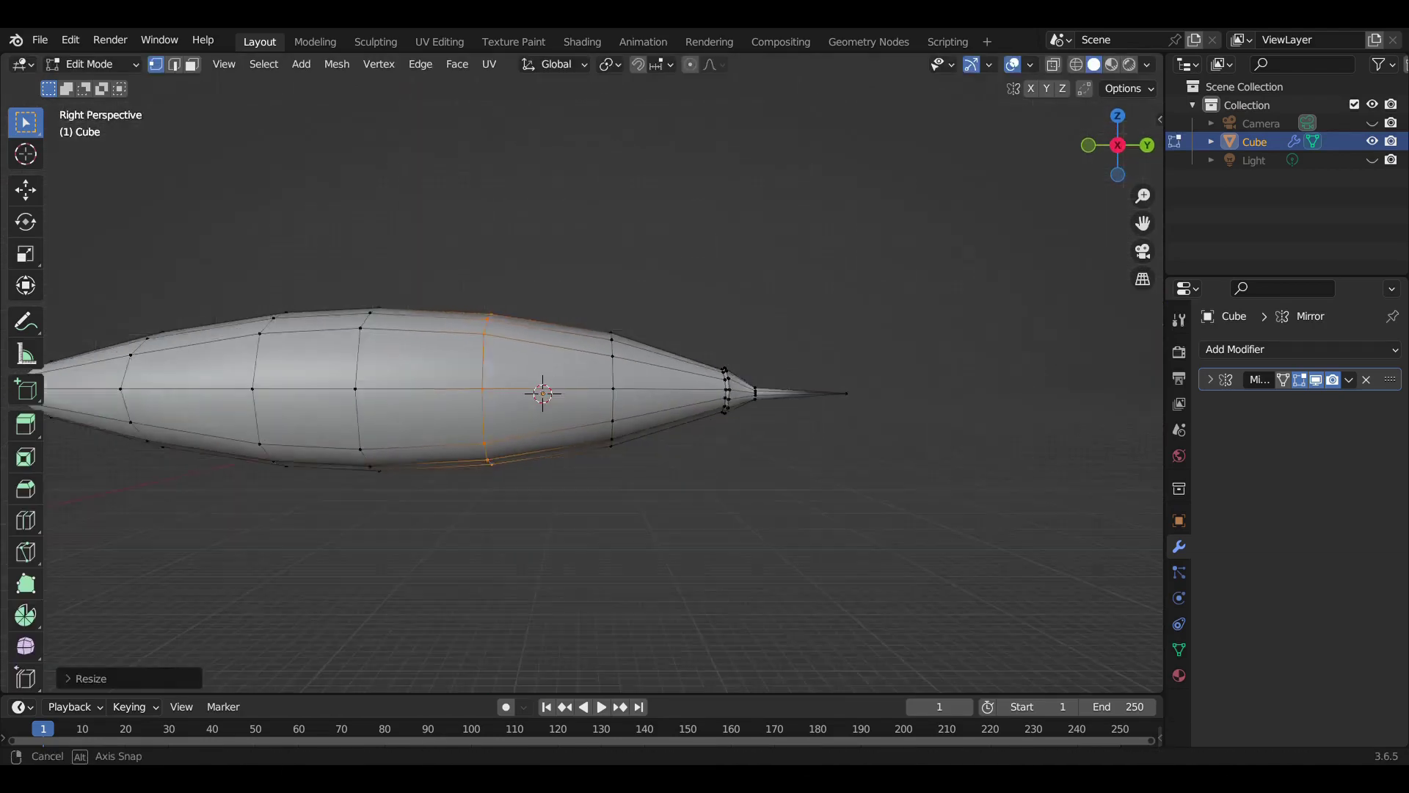
# Select a tail-side edge loop and scale it along Z
pyautogui.hotkey('shift', 'z')
pyautogui.scroll(-2, 541, 393)
pyautogui.keyDown('alt'); pyautogui.click(609, 345); pyautogui.keyUp('alt')
pyautogui.press('s')
pyautogui.press('z')
pyautogui.press('Return')
# Return to Object Mode and check the profile from side and top views in wireframe
pyautogui.hotkey('shift', 'z')
pyautogui.moveTo(554, 390); pyautogui.dragTo(587, 330, button='middle')
pyautogui.press('Tab')
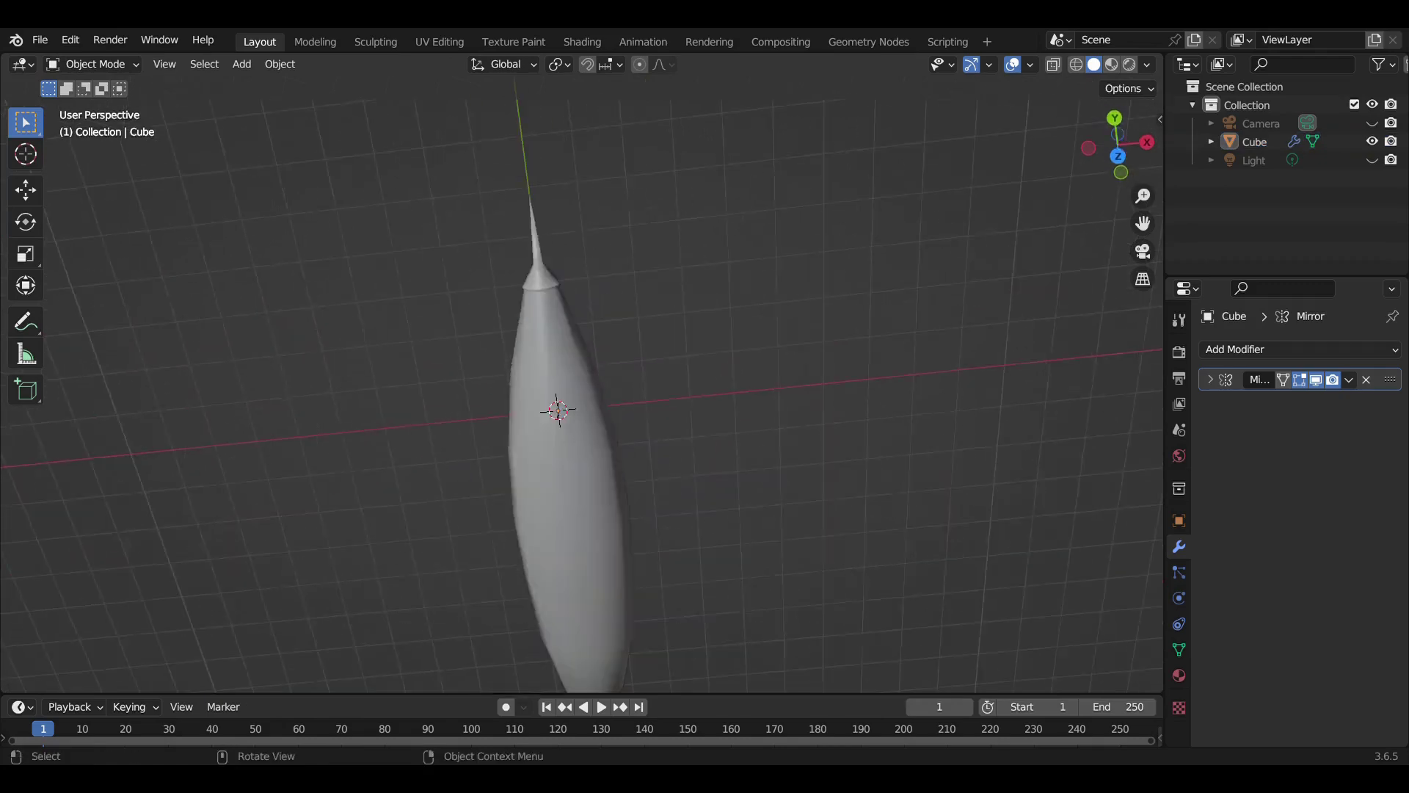
pyautogui.press('KP_3')
pyautogui.moveTo(554, 391); pyautogui.dragTo(587, 331, button='middle')
pyautogui.press('KP_7')
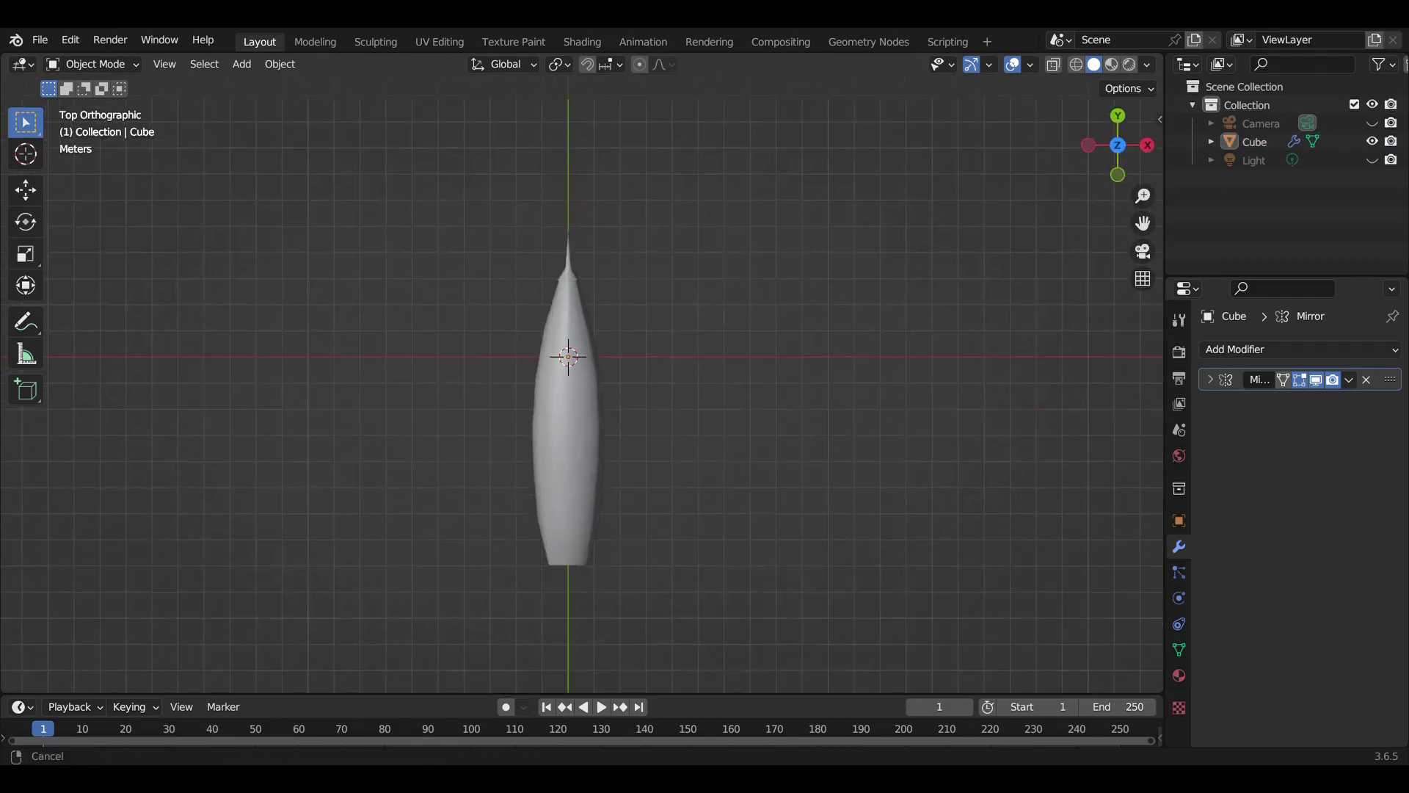
pyautogui.hotkey('shift', 'z')
# Add a cube beside the fuselage and merge it into a single vertex, then position that vertex
pyautogui.click(242, 63)
pyautogui.click(409, 105)
pyautogui.press('g')
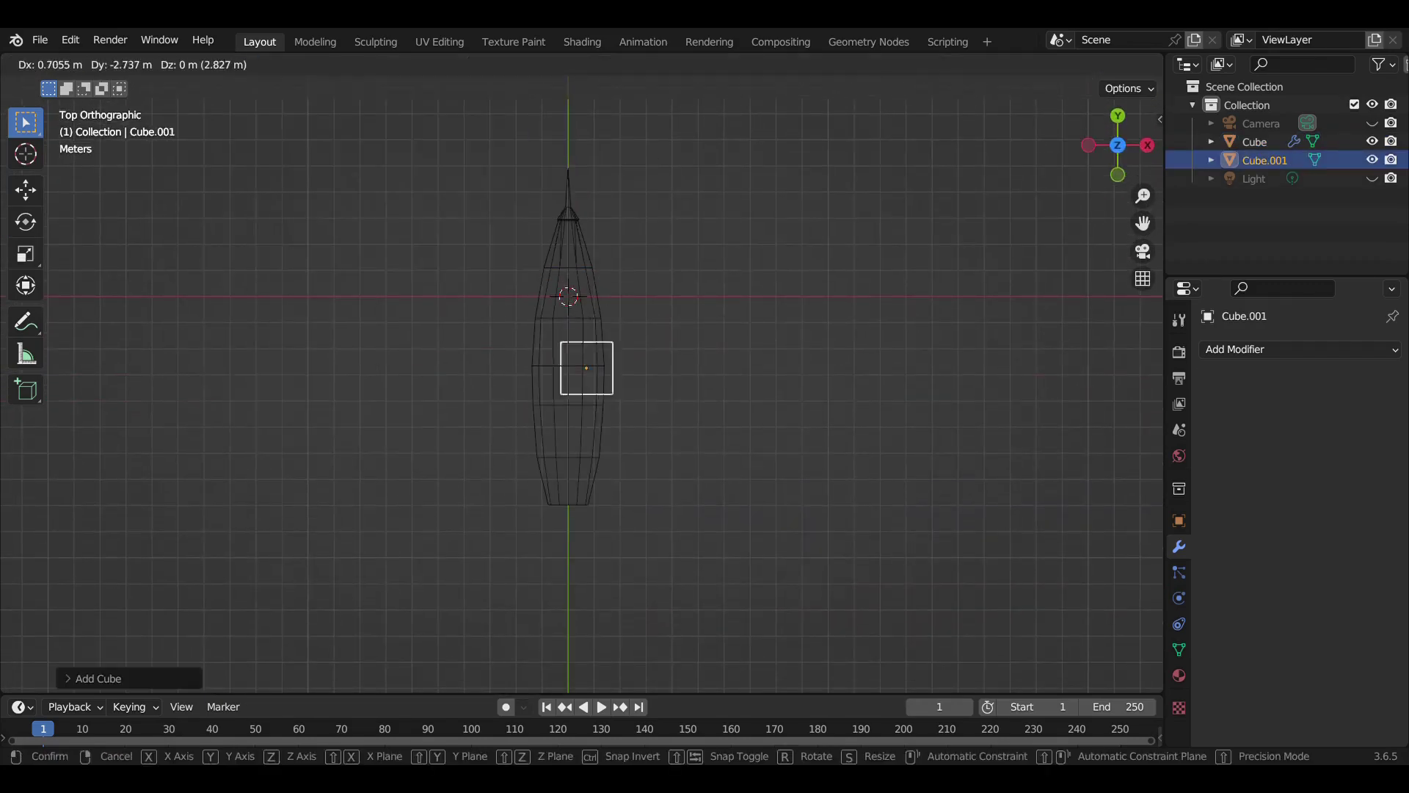
pyautogui.press('Return')
pyautogui.press('Tab')
pyautogui.press('m')
pyautogui.scroll(2, 661, 416)
pyautogui.press('g')
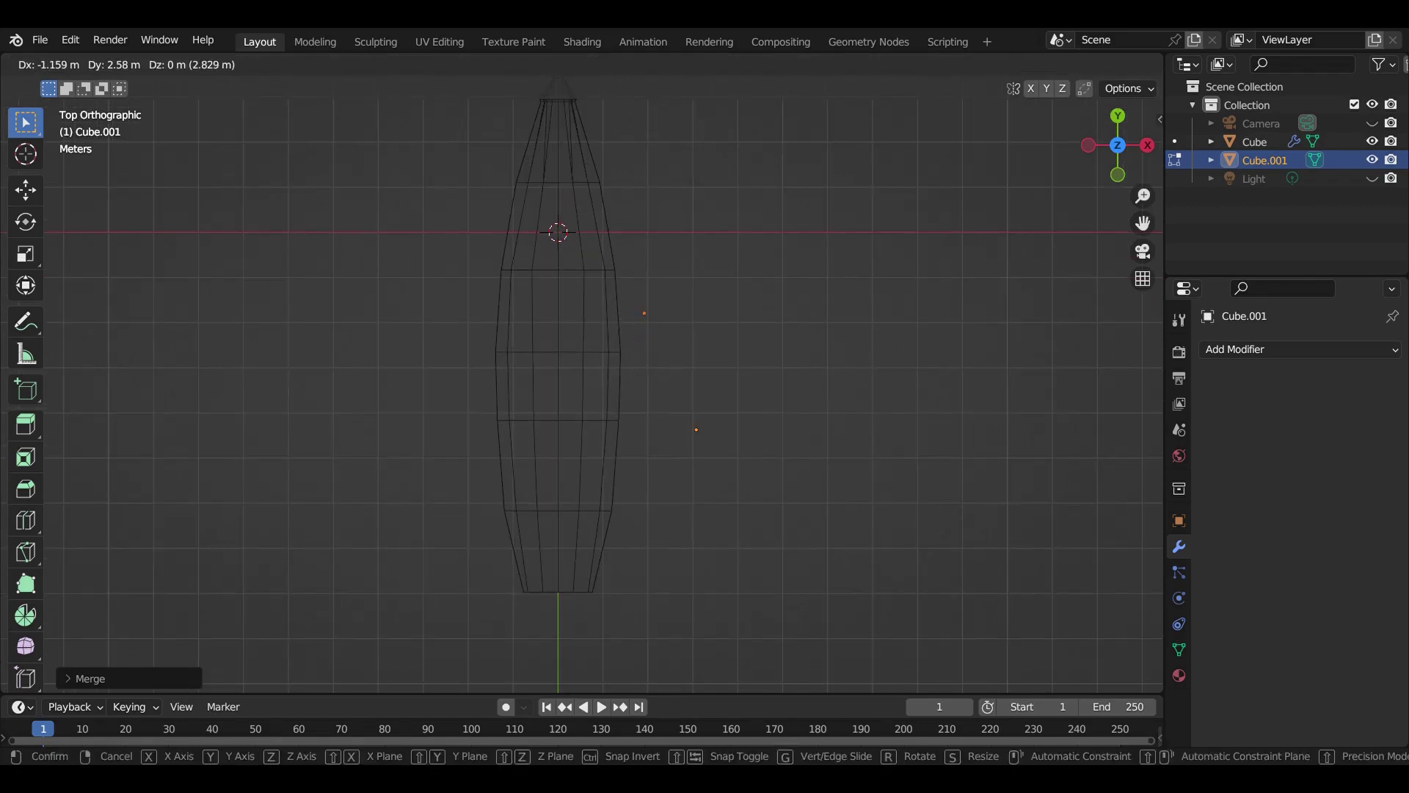
pyautogui.press('Return')
pyautogui.scroll(-1, 580, 388)
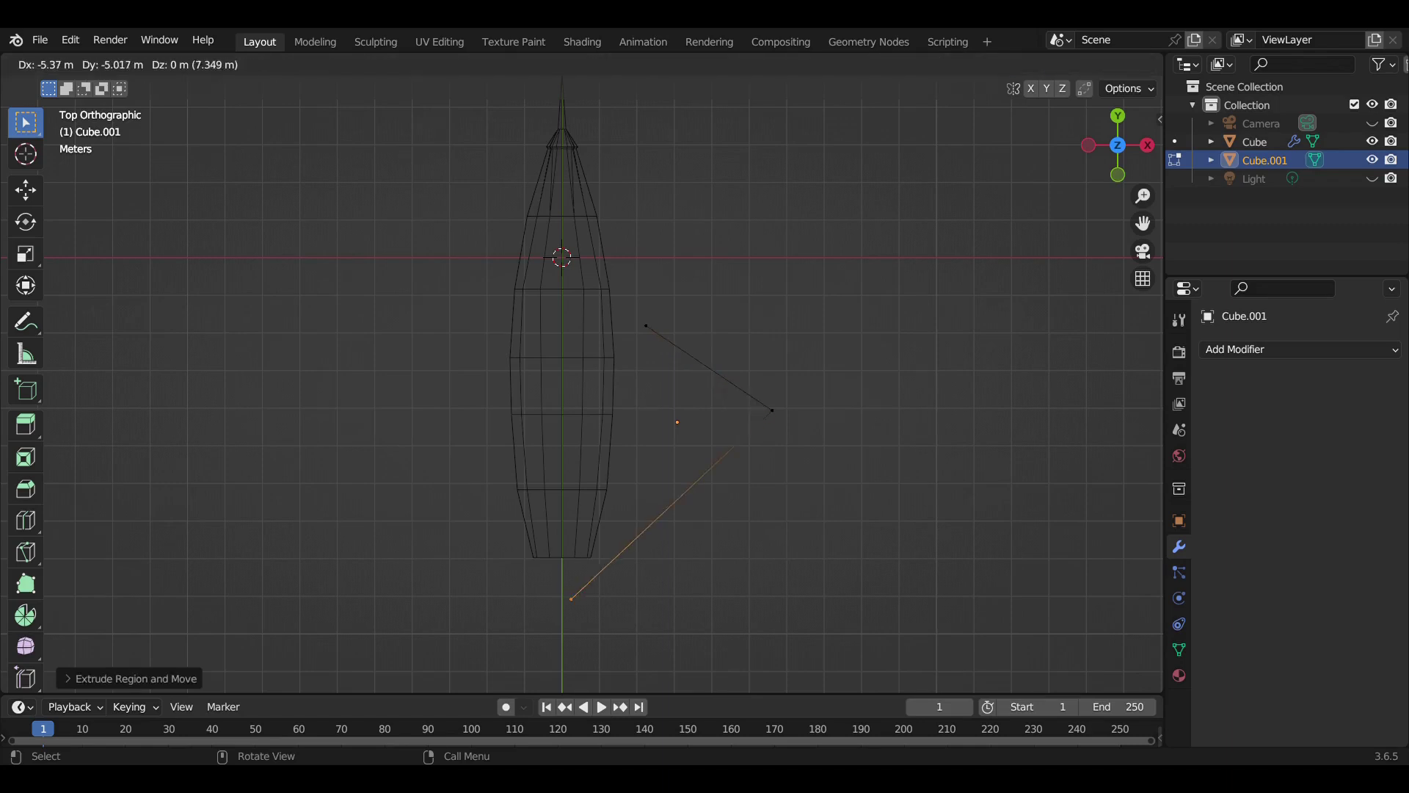
# Add a Mirror modifier to the wing and set the outline's height from the side view
pyautogui.click(1300, 349)
pyautogui.click(999, 523)
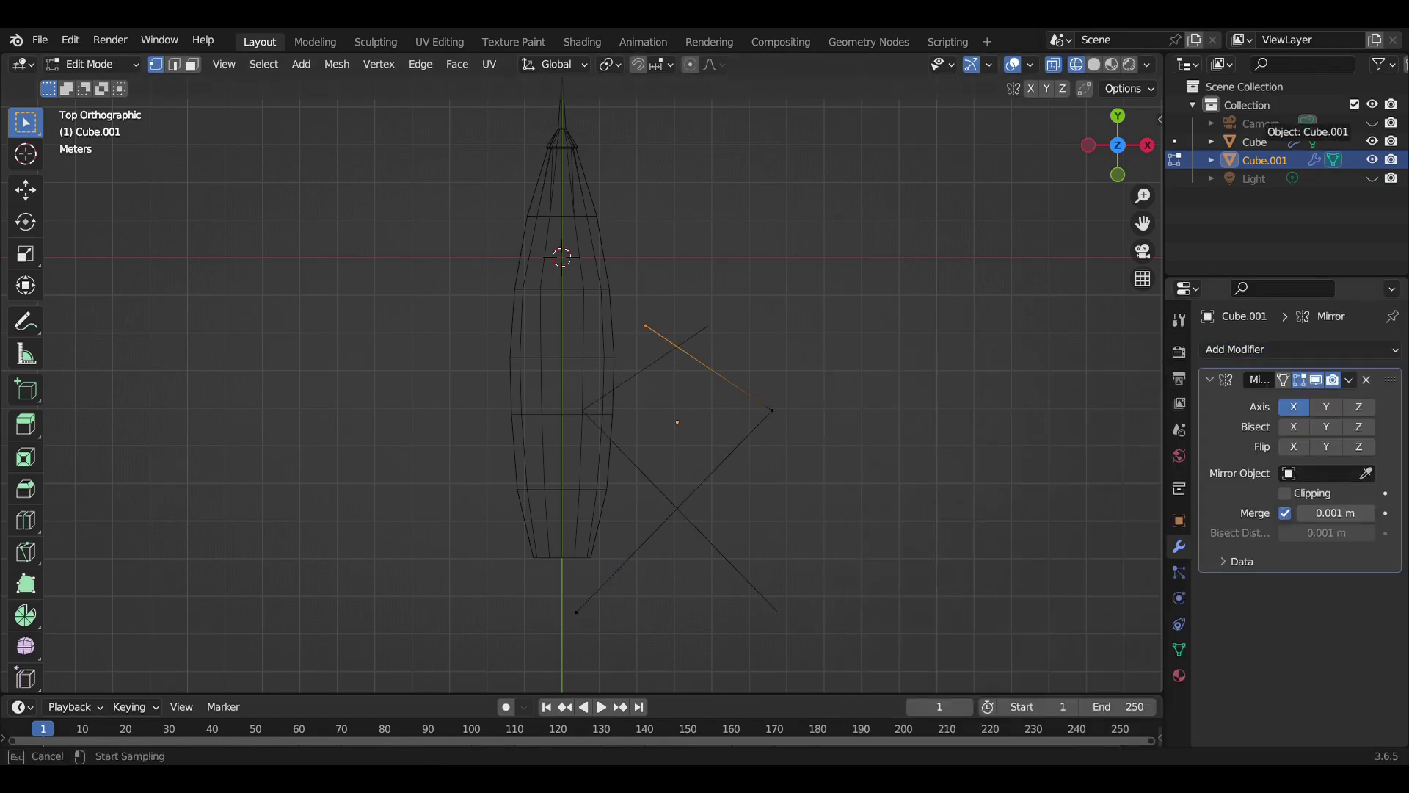
pyautogui.click(1209, 379)
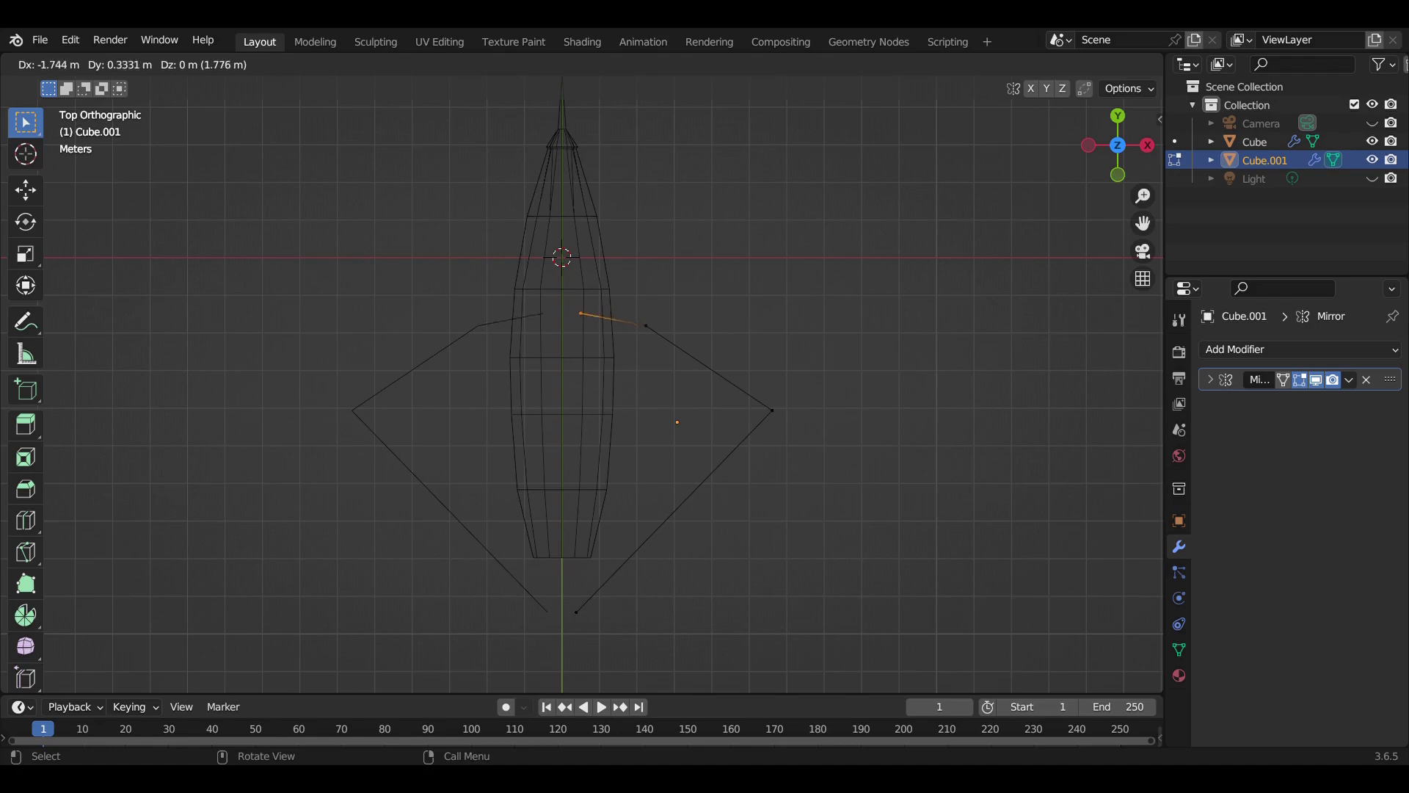
pyautogui.press('g')
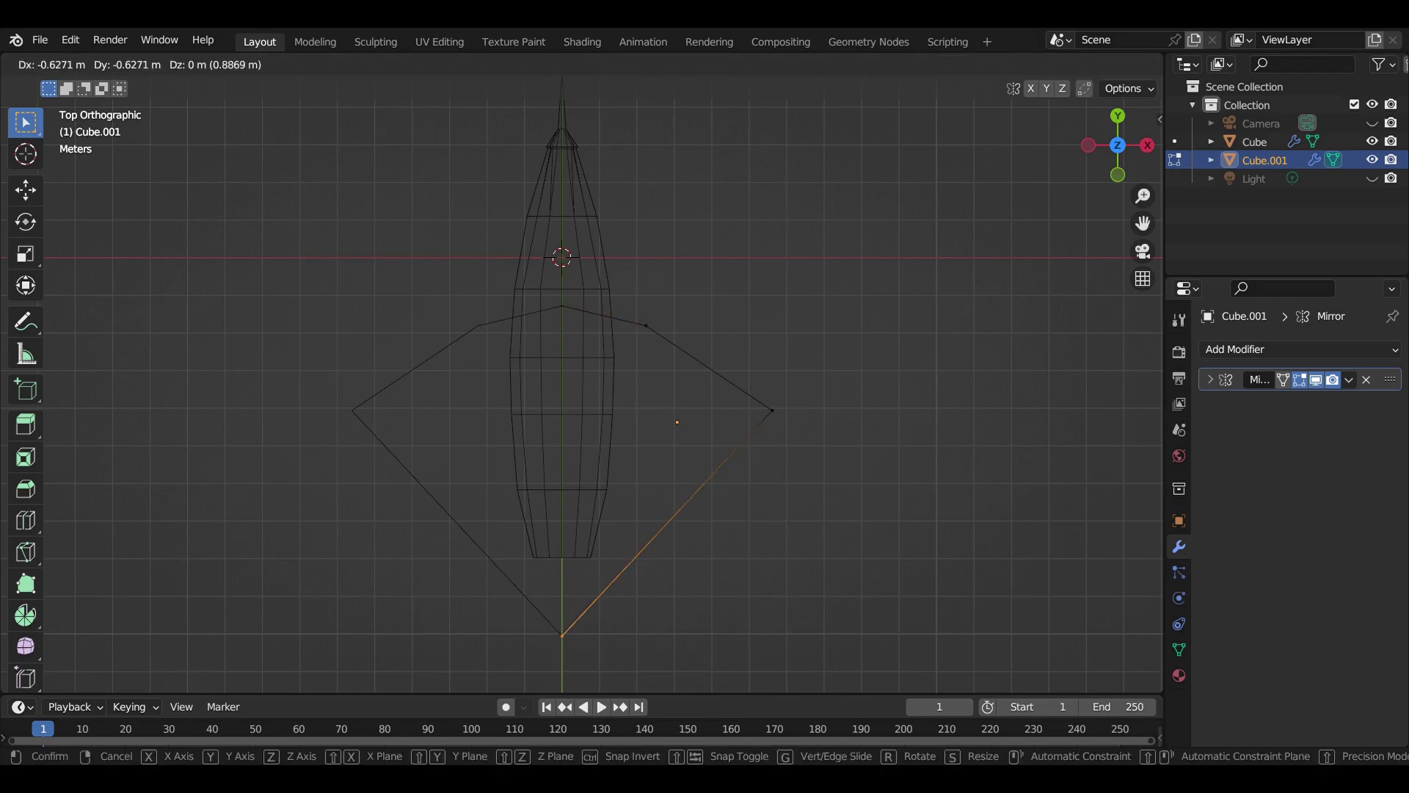
pyautogui.press('Return')
pyautogui.moveTo(329, 245); pyautogui.dragTo(814, 584)
pyautogui.press('KP_3')
pyautogui.press('g')
pyautogui.press('z')
pyautogui.press('Return')
pyautogui.hotkey('shift', 'z')
# Move the wing tip, upper-right corner and bottom tip vertices into a delta-shaped outline
pyautogui.moveTo(734, 391); pyautogui.dragTo(661, 411, button='middle')
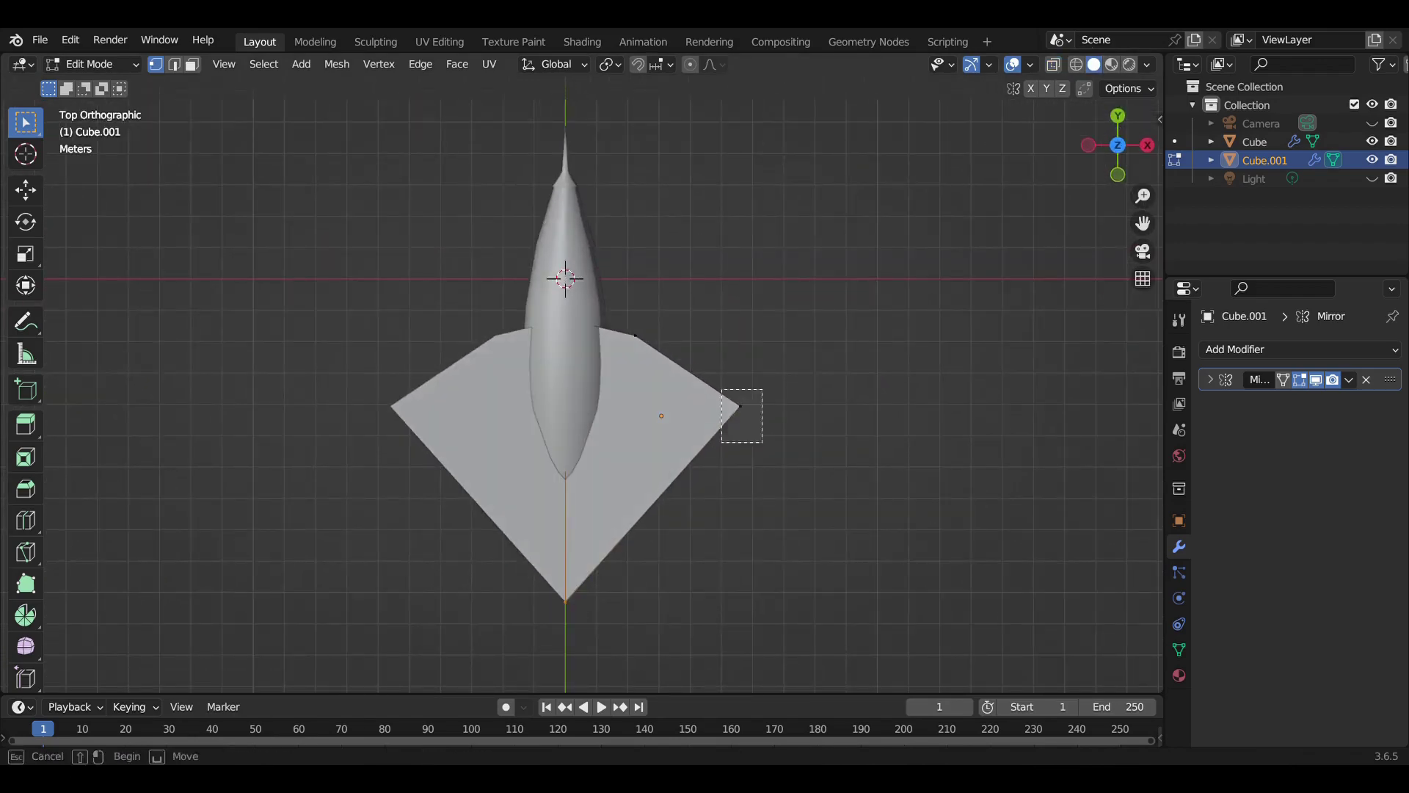
pyautogui.moveTo(722, 389); pyautogui.dragTo(763, 442)
pyautogui.press('g')
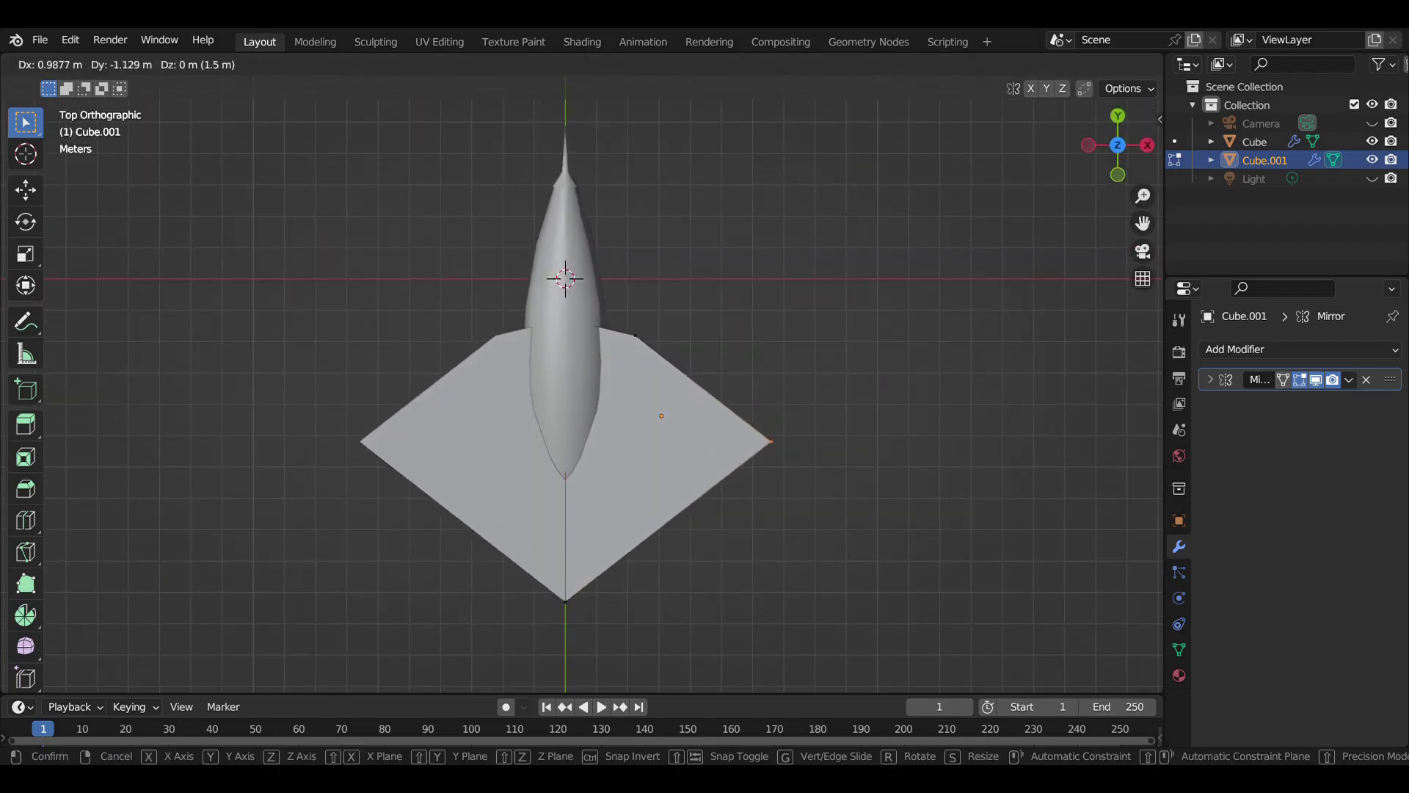
pyautogui.press('Return')
pyautogui.click(636, 335)
pyautogui.press('g')
pyautogui.press('Return')
pyautogui.moveTo(535, 585); pyautogui.dragTo(586, 630)
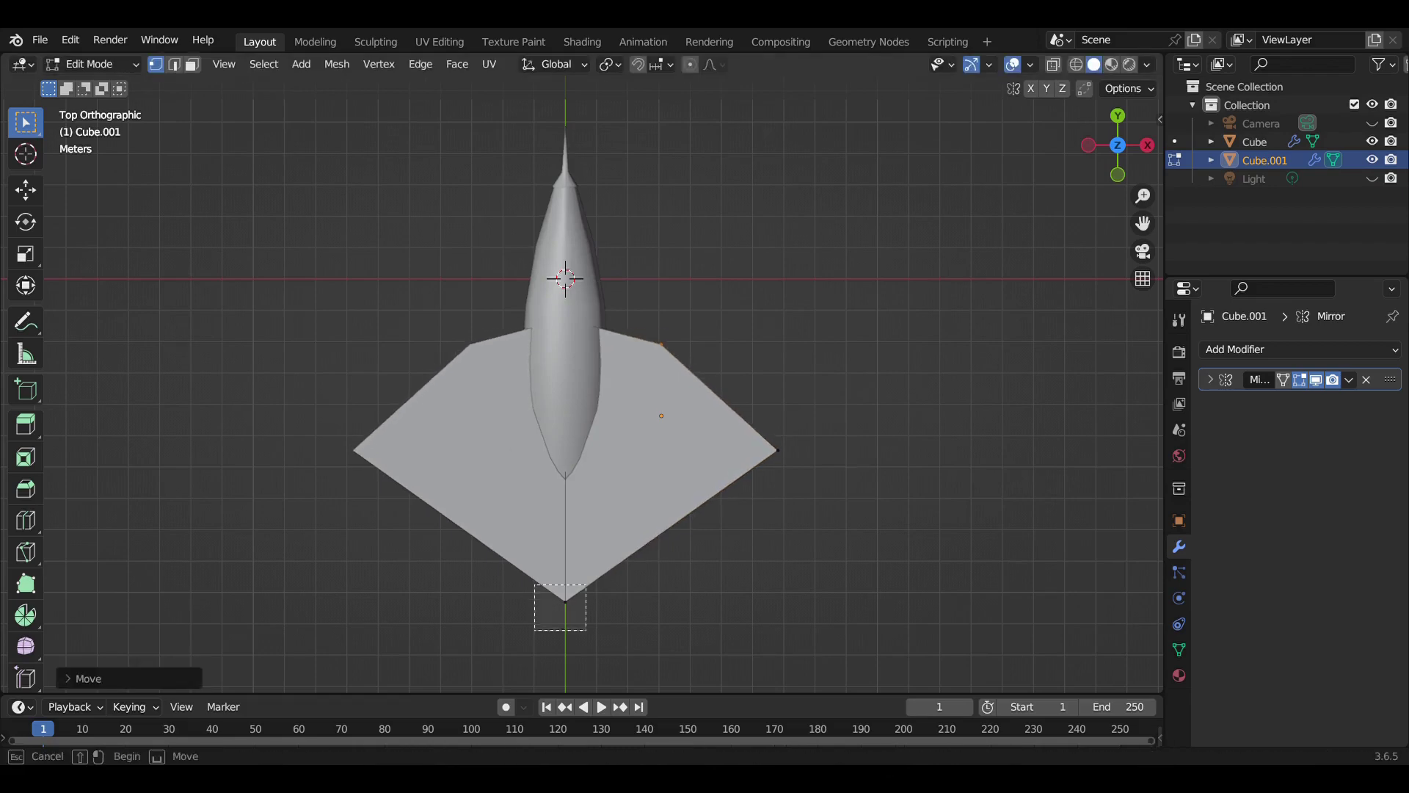
pyautogui.press('Return')
pyautogui.press('Tab')
pyautogui.press('KP_3')
pyautogui.press('Tab')
pyautogui.scroll(2, 582, 396)
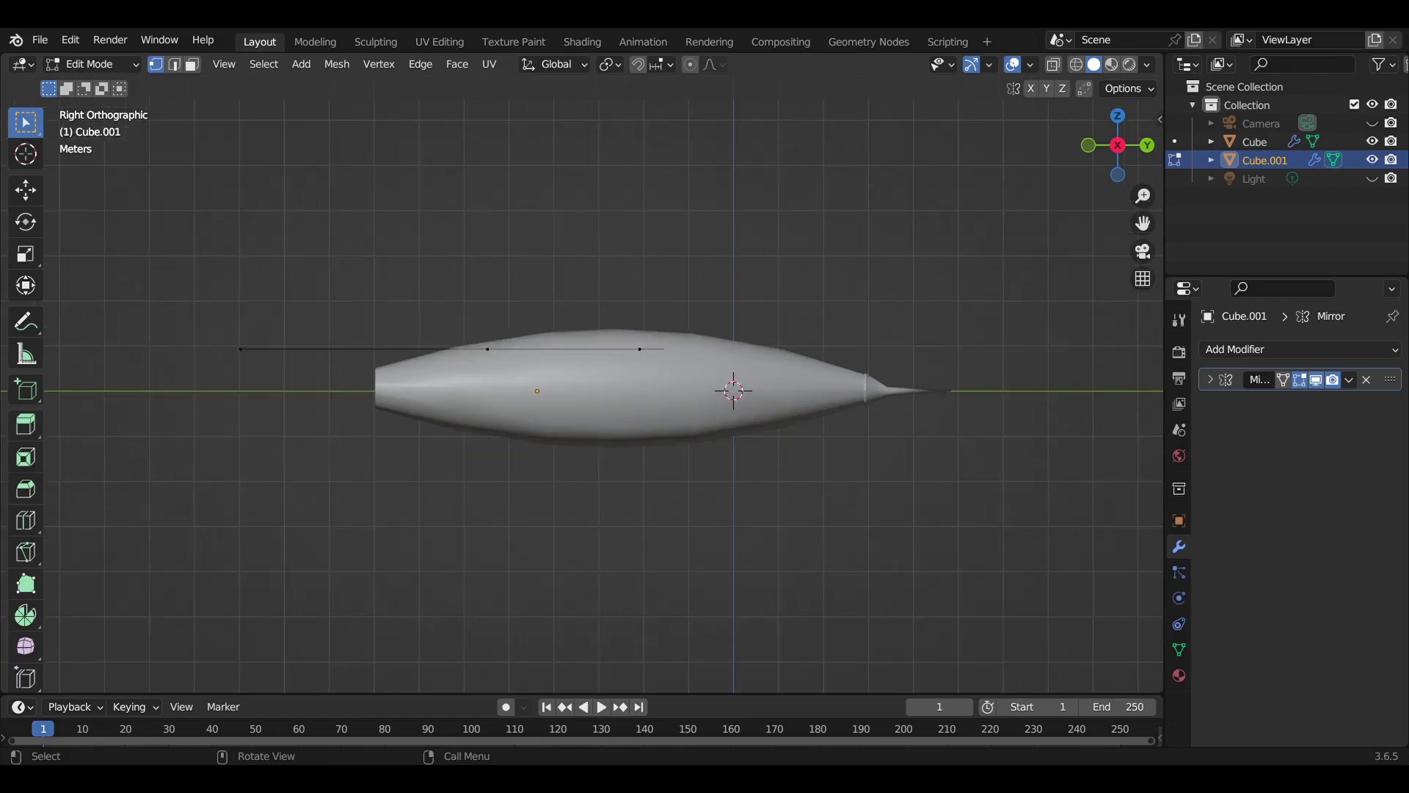
# Shrink the wing's selected inner face in top view and set its edge height along Z
pyautogui.hotkey('shift', 'z')
pyautogui.moveTo(190, 284); pyautogui.dragTo(760, 436)
pyautogui.scroll(1, 581, 397)
pyautogui.press('g')
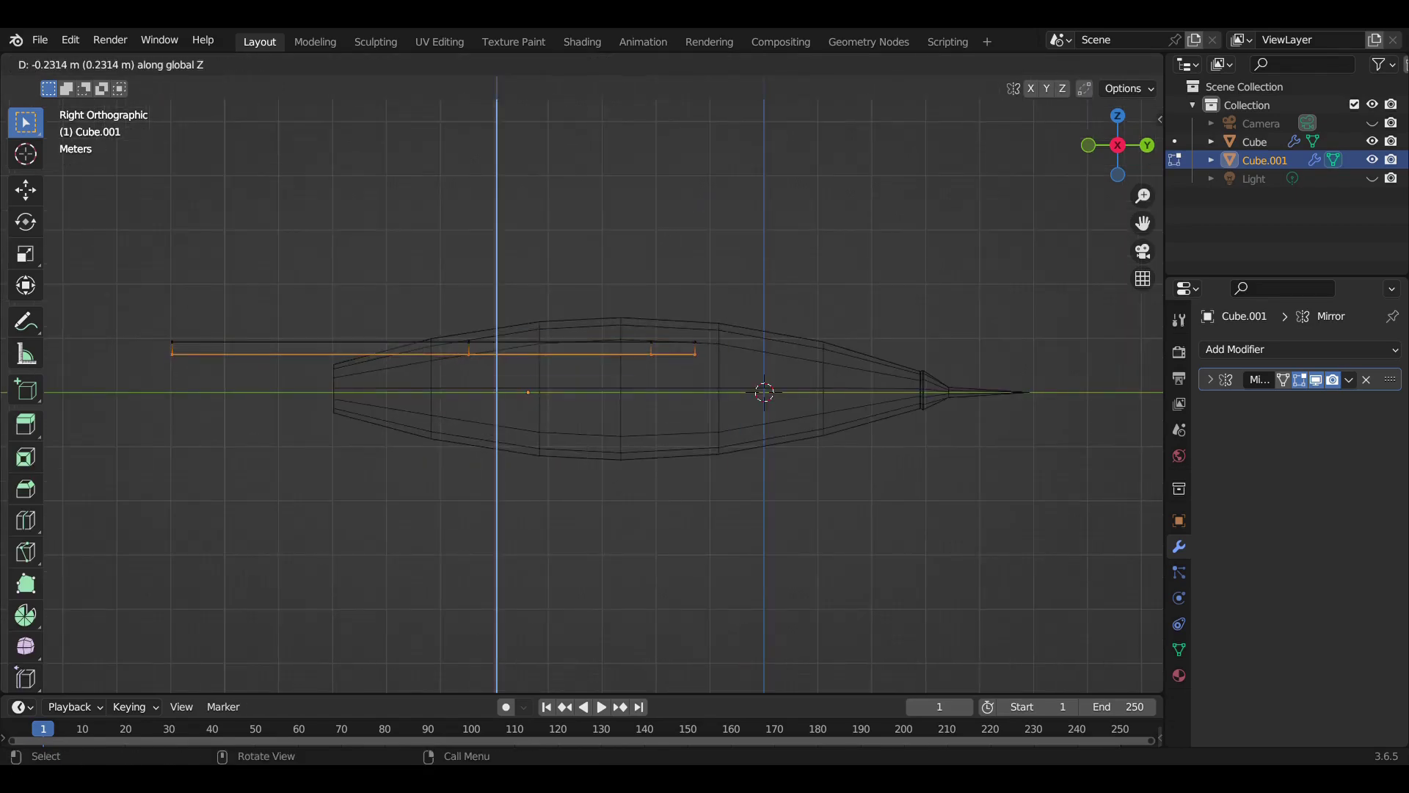
pyautogui.press('KP_7')
pyautogui.press('s')
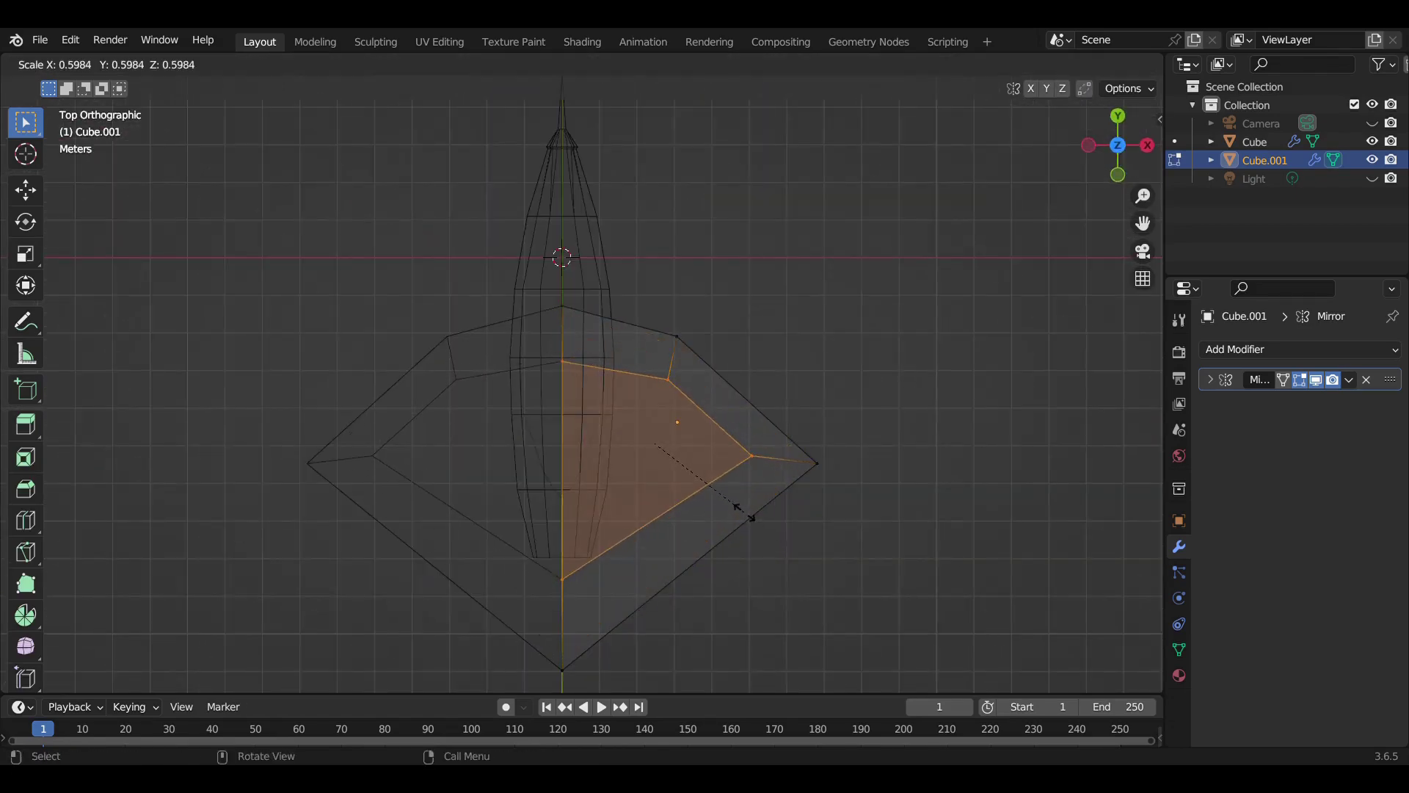
pyautogui.click(743, 512)
pyautogui.press('KP_3')
pyautogui.press('g')
pyautogui.press('z')
pyautogui.press('Return')
# Adjust the wing face's vertical position, then return to Object Mode with nothing selected in top view
pyautogui.moveTo(240, 277); pyautogui.dragTo(673, 437)
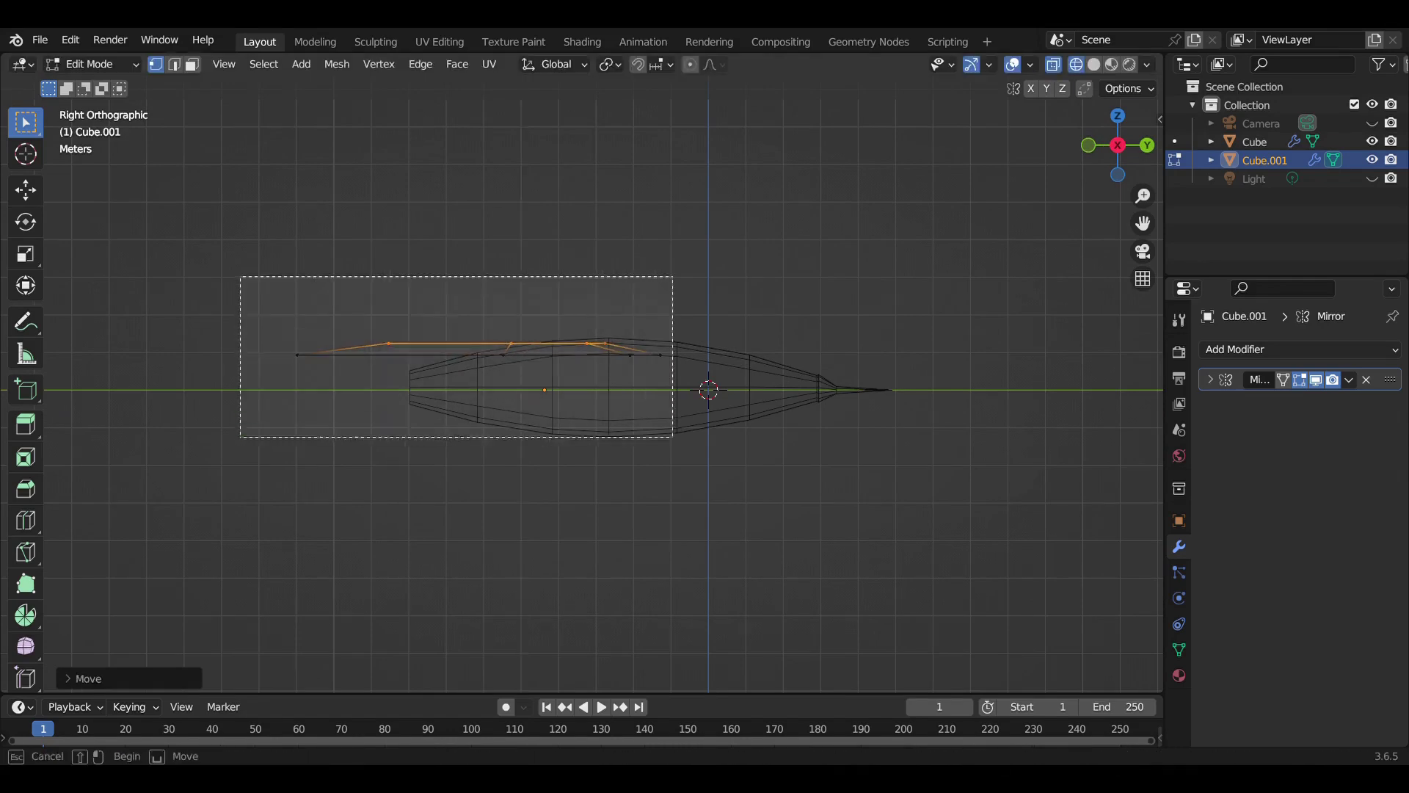
pyautogui.scroll(2, 673, 438)
pyautogui.press('g')
pyautogui.scroll(-4, 705, 396)
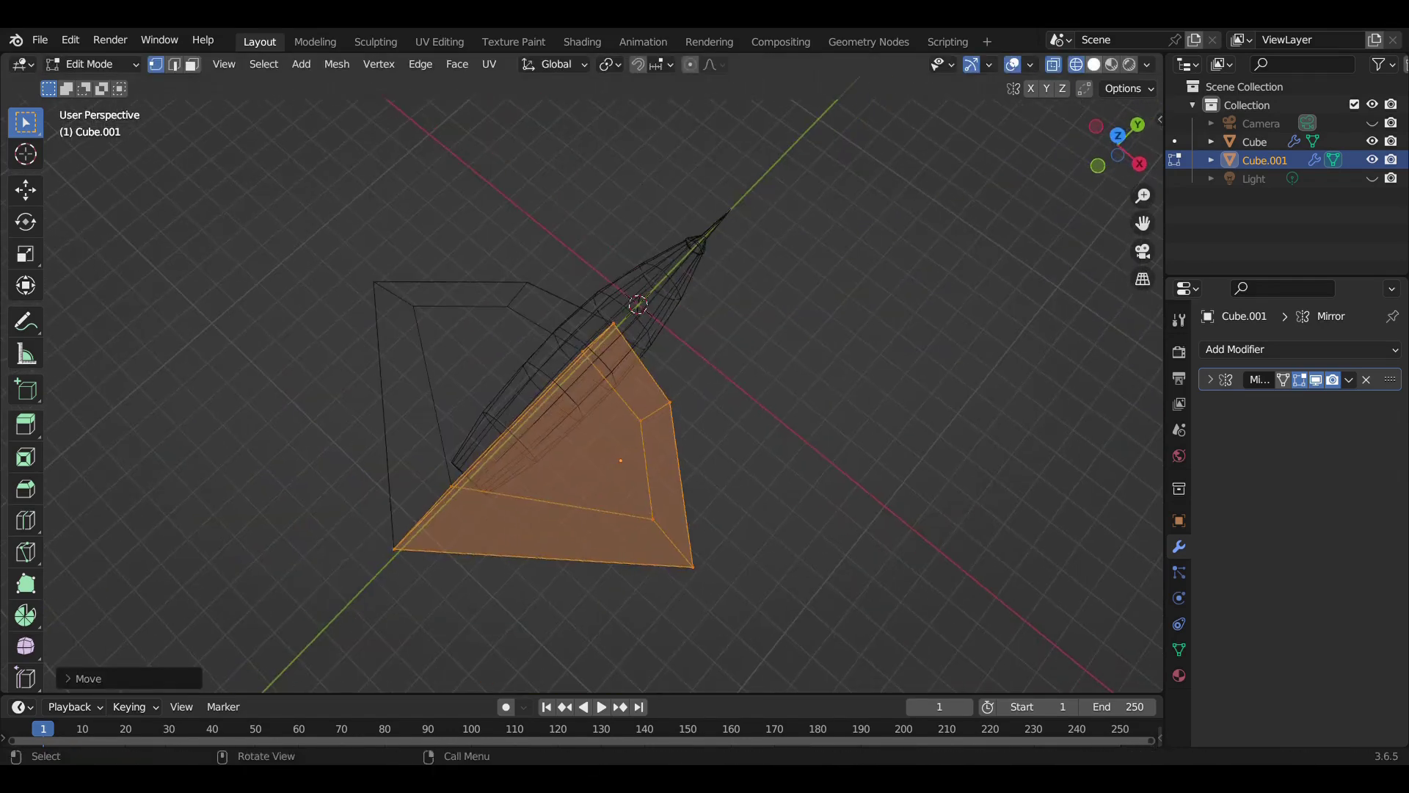
pyautogui.hotkey('shift', 'z')
pyautogui.moveTo(705, 396); pyautogui.dragTo(677, 376, button='middle')
pyautogui.press('g')
pyautogui.press('z')
pyautogui.press('Escape')
pyautogui.press('Tab')
pyautogui.hotkey('alt', 'a')
pyautogui.press('KP_7')
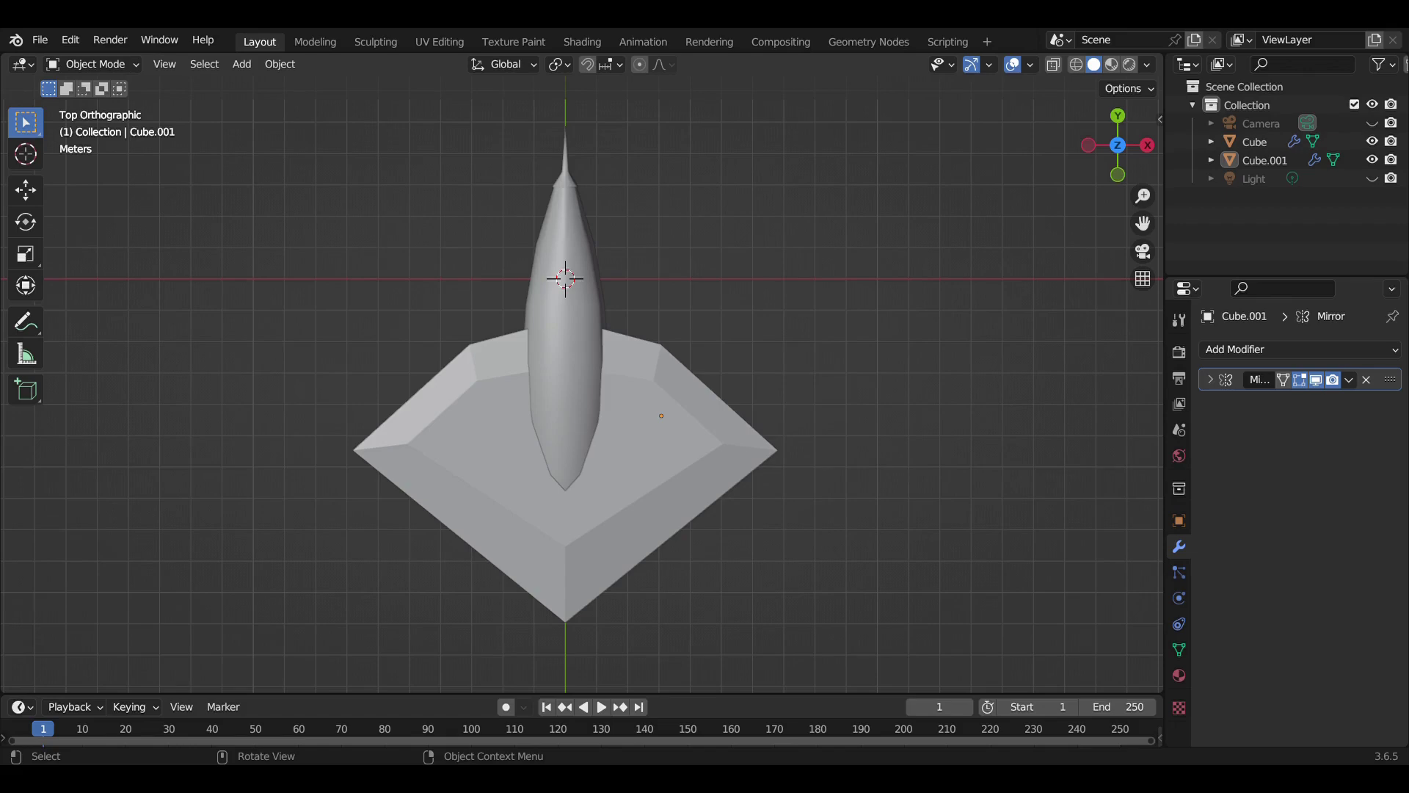
pyautogui.click(241, 64)
# Add a plane below and right of the wing and stretch it along X
pyautogui.click(418, 84)
pyautogui.scroll(-3, 419, 85)
pyautogui.press('g')
pyautogui.click(686, 478)
pyautogui.press('s')
pyautogui.press('x')
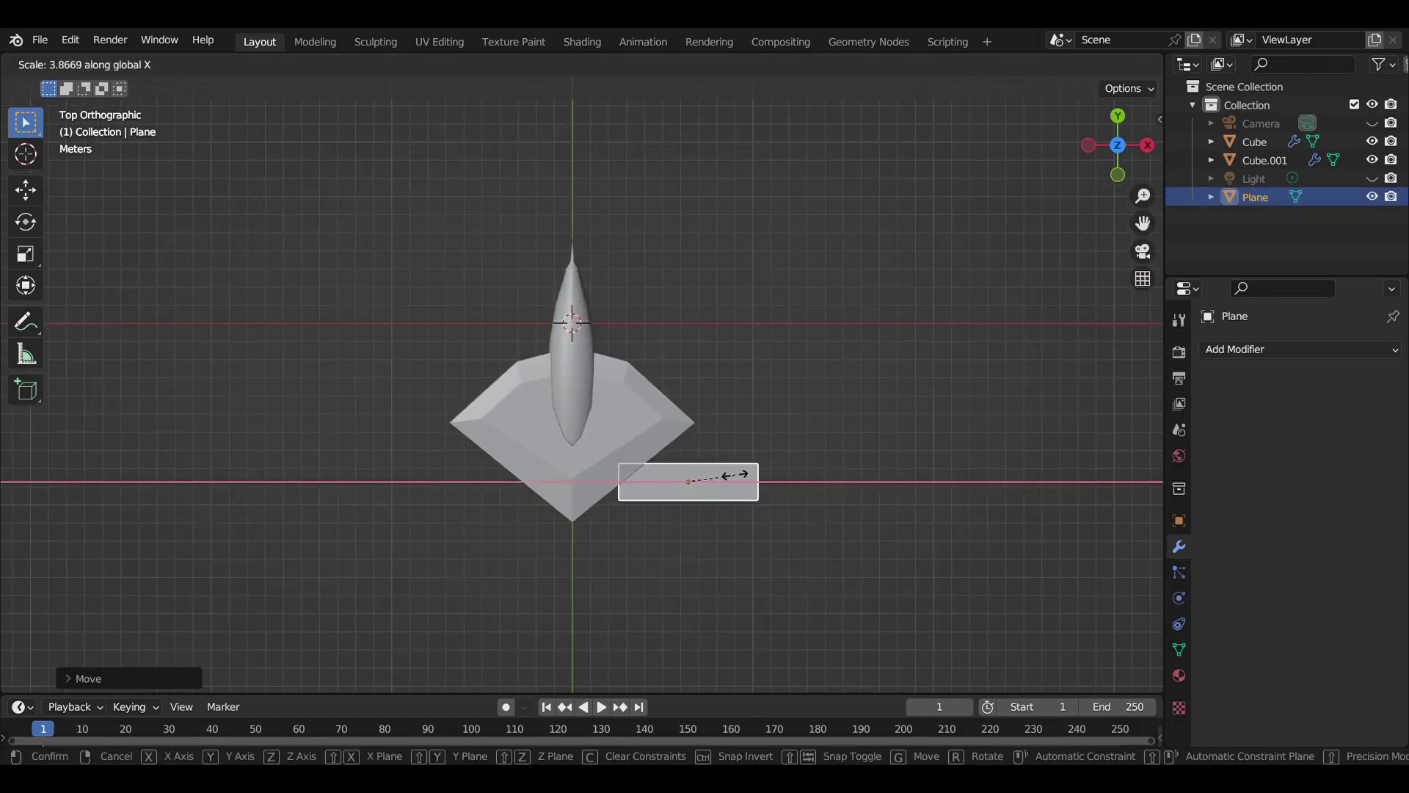
pyautogui.click(747, 473)
# Taper the plane by moving its top-left, bottom-left and bottom-right corners
pyautogui.press('Tab')
pyautogui.hotkey('shift', 'z')
pyautogui.scroll(2, 585, 399)
pyautogui.click(635, 498)
pyautogui.press('g')
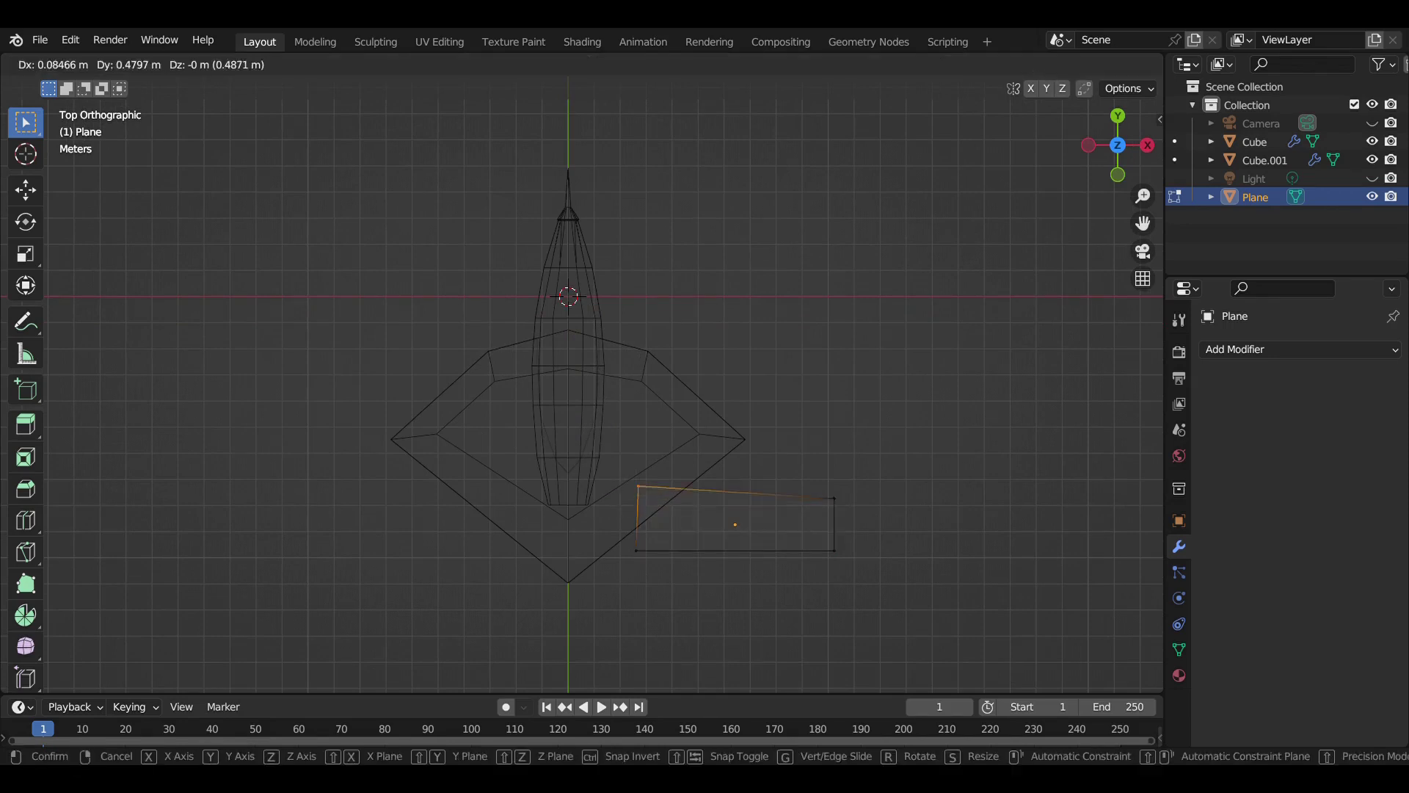
pyautogui.press('Return')
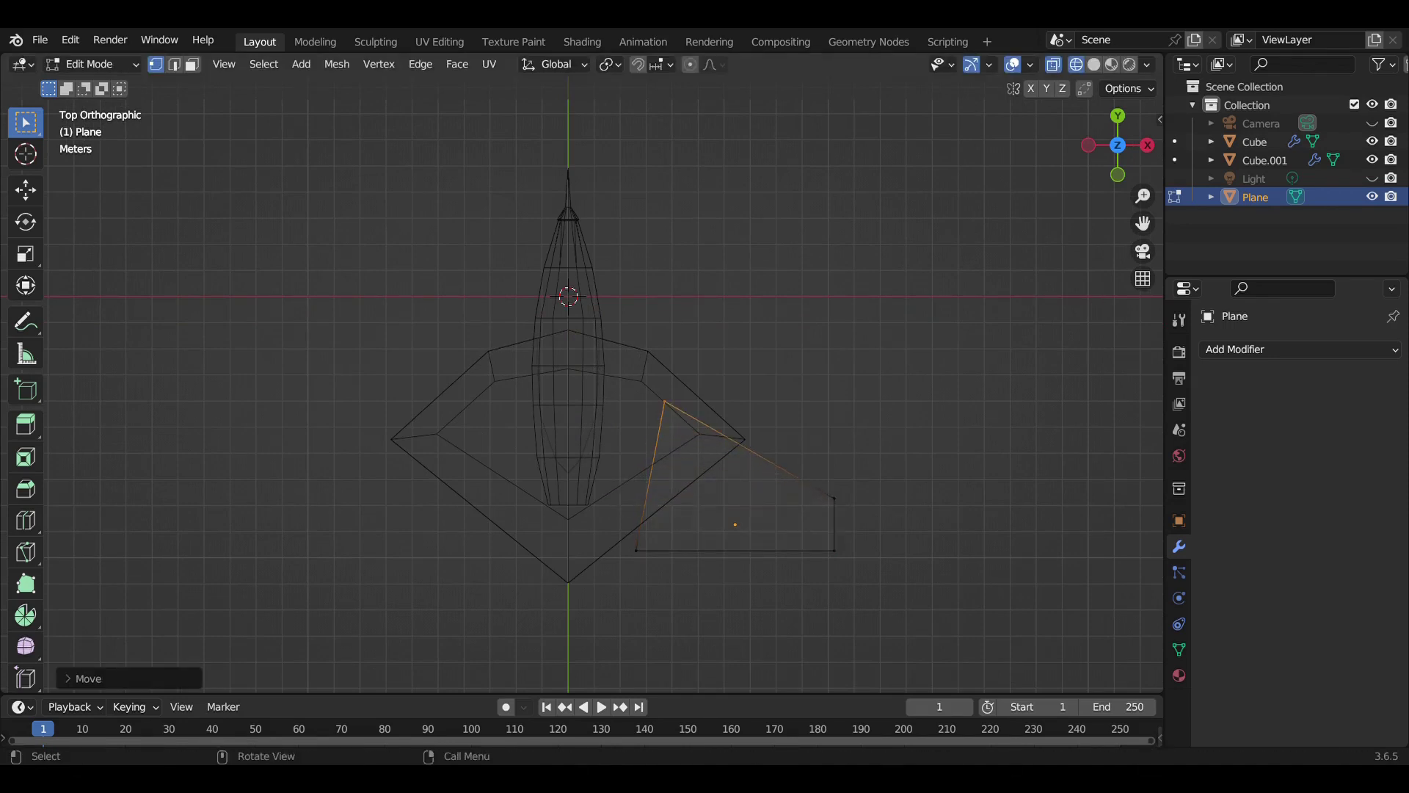
pyautogui.click(636, 551)
pyautogui.press('g')
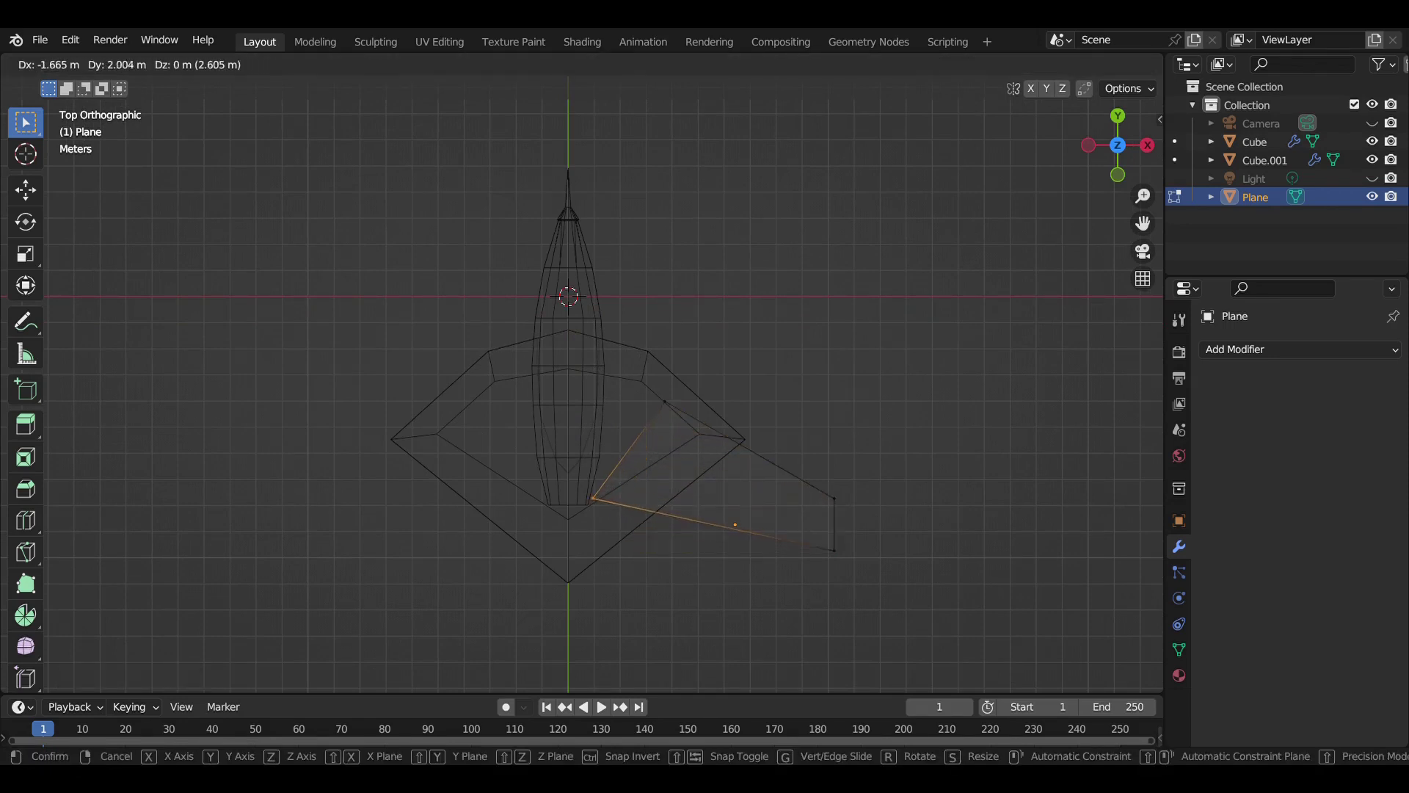
pyautogui.press('Return')
pyautogui.click(835, 551)
pyautogui.press('g')
pyautogui.press('y')
# Extrude and scale the plane's face inward into an inset panel and set its depth along Z
pyautogui.press('Return')
pyautogui.moveTo(621, 363); pyautogui.dragTo(819, 566)
pyautogui.press('e')
pyautogui.press('s')
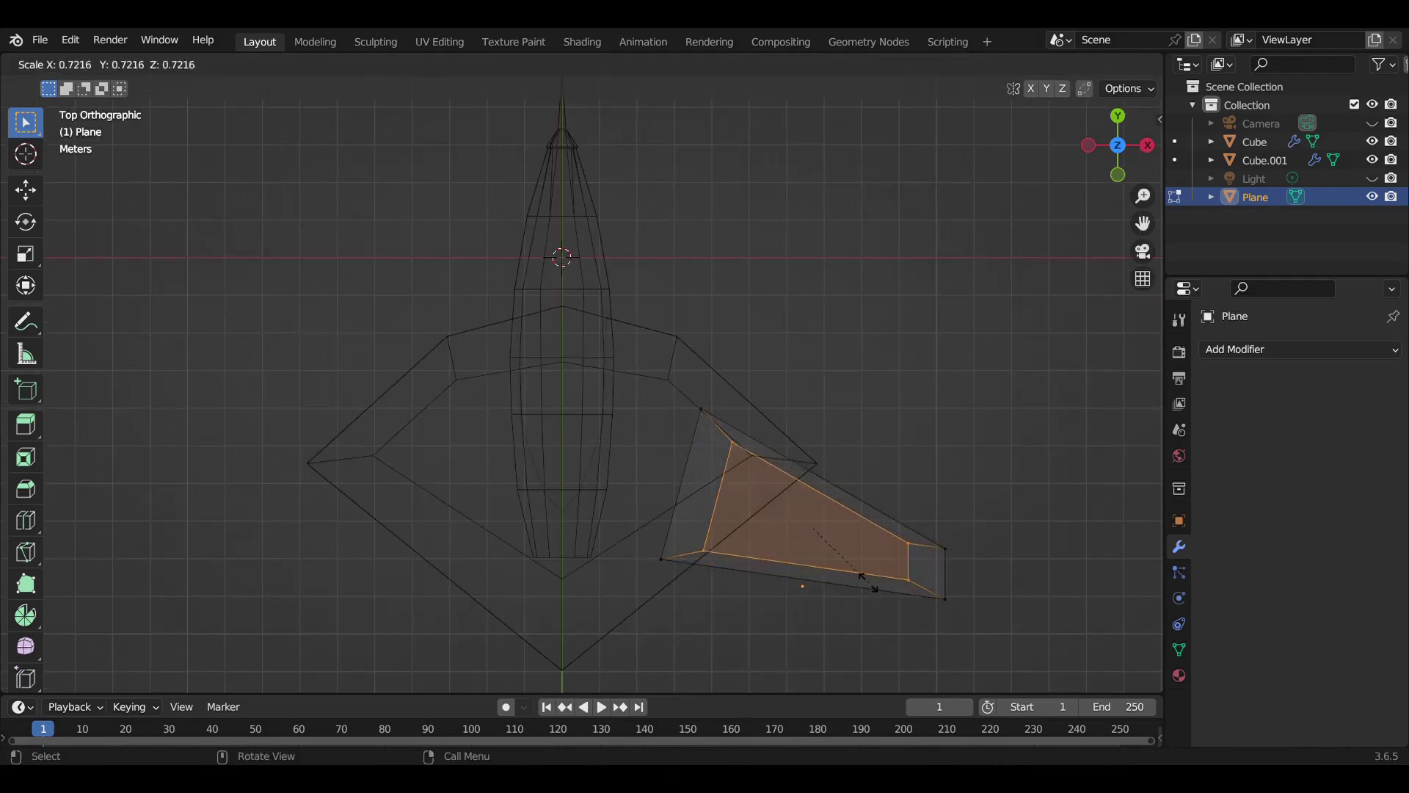
pyautogui.press('Return')
pyautogui.press('KP_3')
pyautogui.press('g')
pyautogui.press('z')
pyautogui.press('Return')
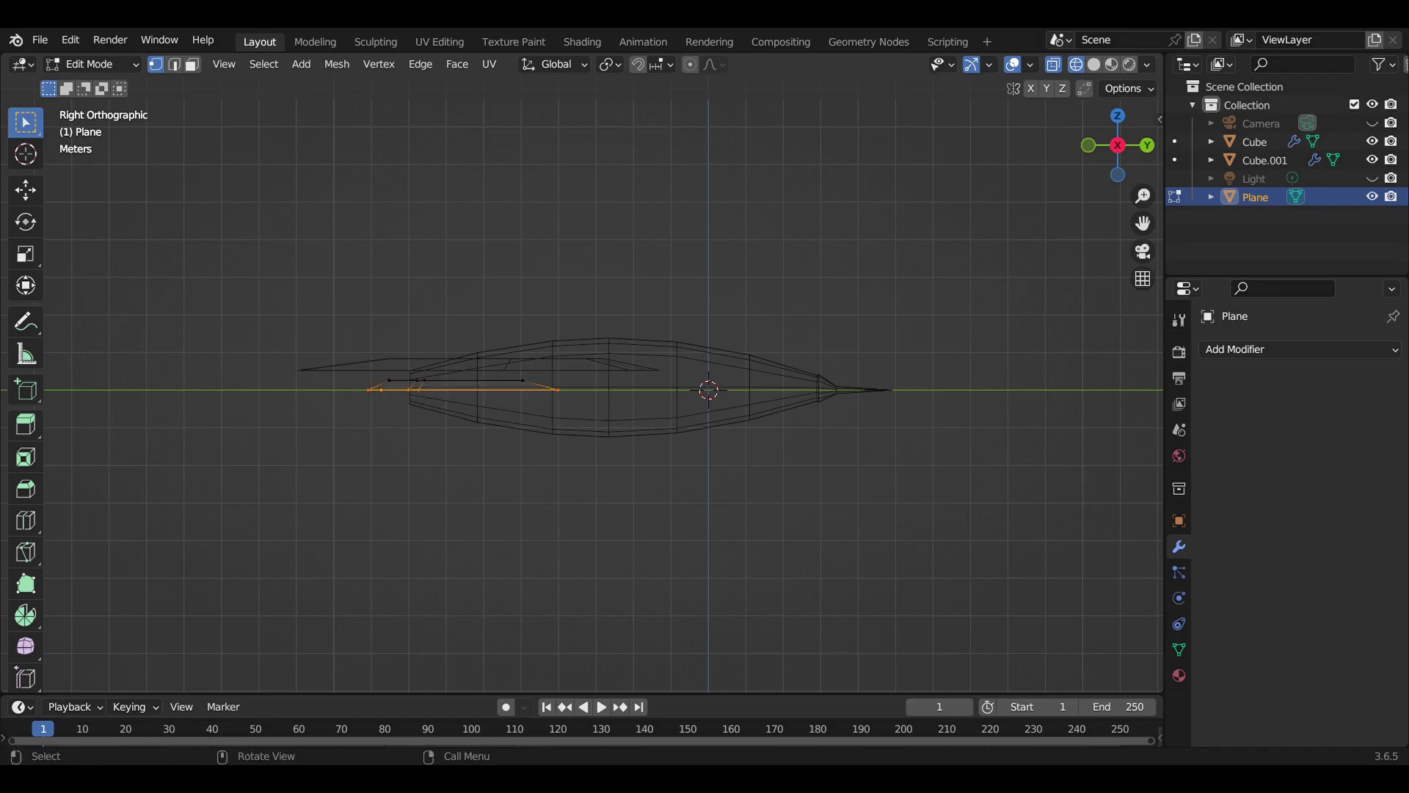
# Lower the whole tail plane along Z so it sits below the main wing
pyautogui.moveTo(661, 440); pyautogui.dragTo(734, 411, button='middle')
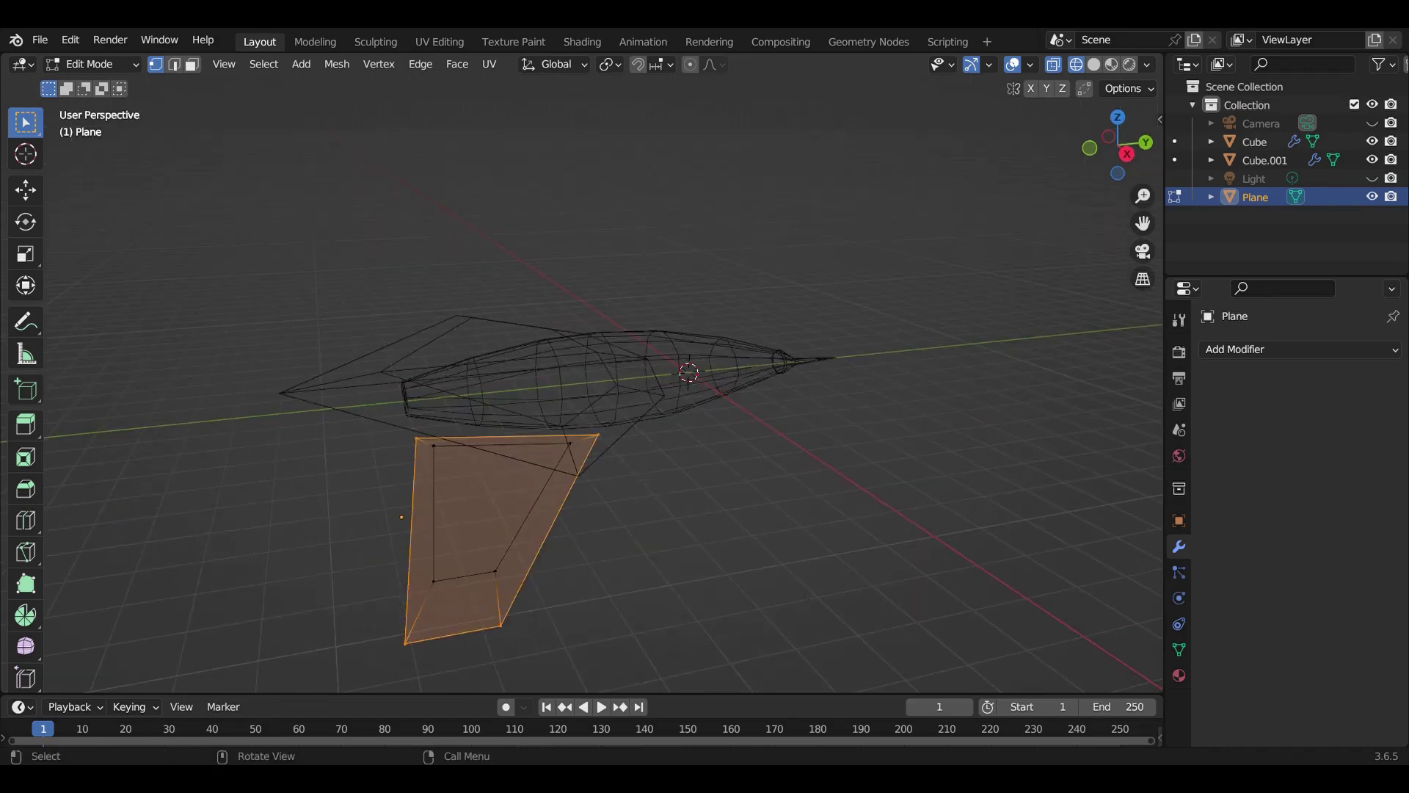
pyautogui.press('KP_3')
pyautogui.press('Tab')
pyautogui.moveTo(661, 440); pyautogui.dragTo(734, 411, button='middle')
pyautogui.hotkey('shift', 'z')
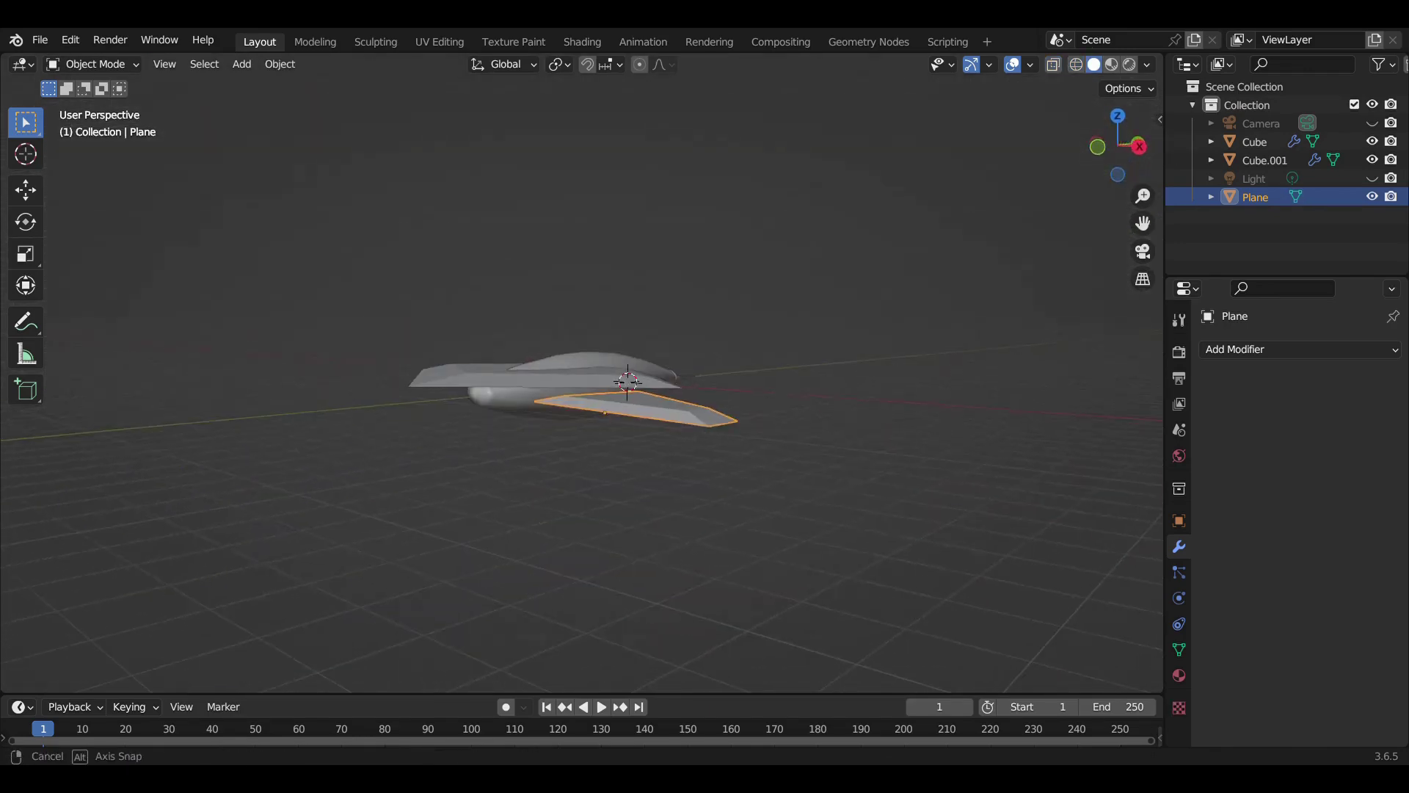
pyautogui.press('KP_3')
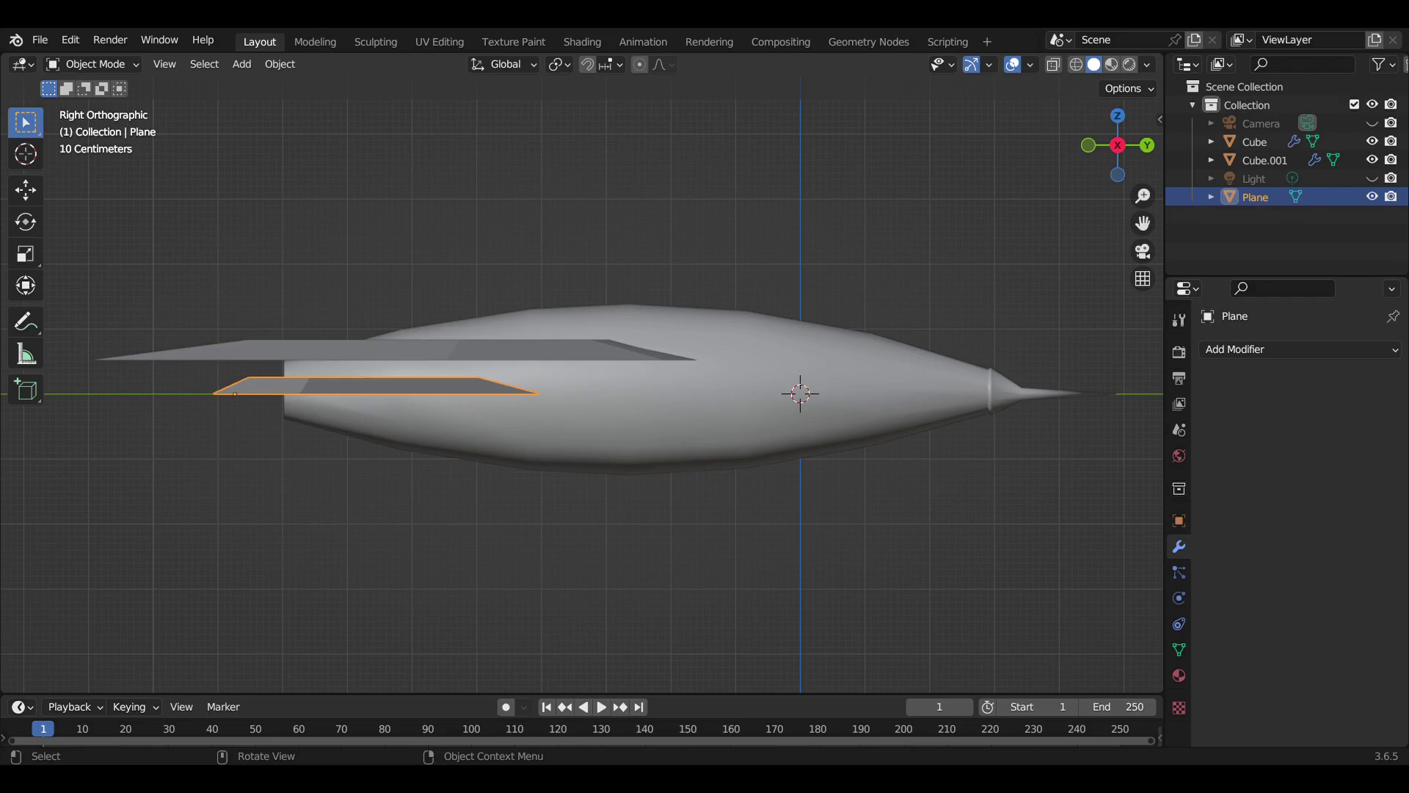
pyautogui.press('g')
pyautogui.press('z')
pyautogui.press('Return')
pyautogui.press('KP_7')
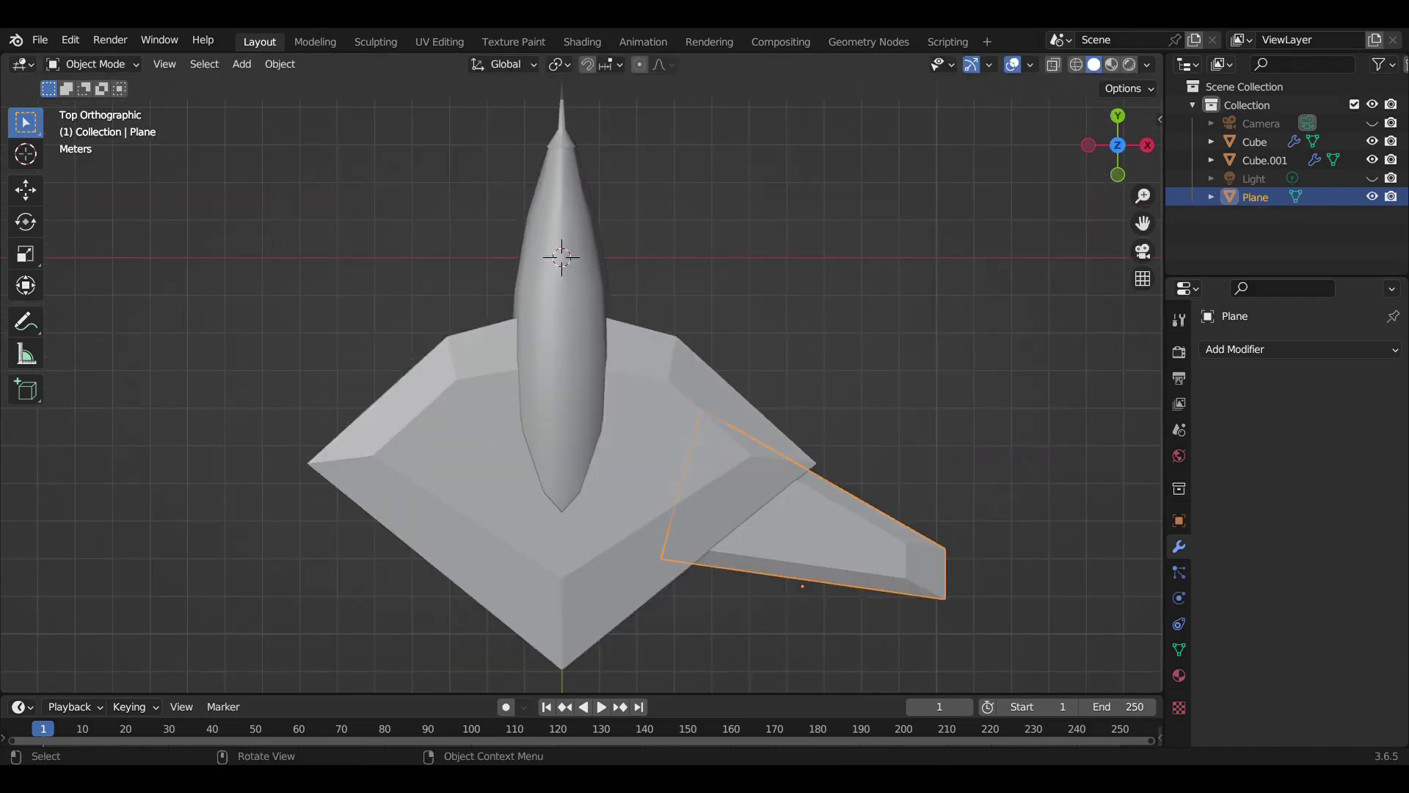
# Reposition the two vertices at the tail plane's outer end
pyautogui.scroll(2, 935, 638)
pyautogui.scroll(2, 935, 638)
pyautogui.press('Tab')
pyautogui.moveTo(859, 443); pyautogui.dragTo(901, 528)
pyautogui.press('g')
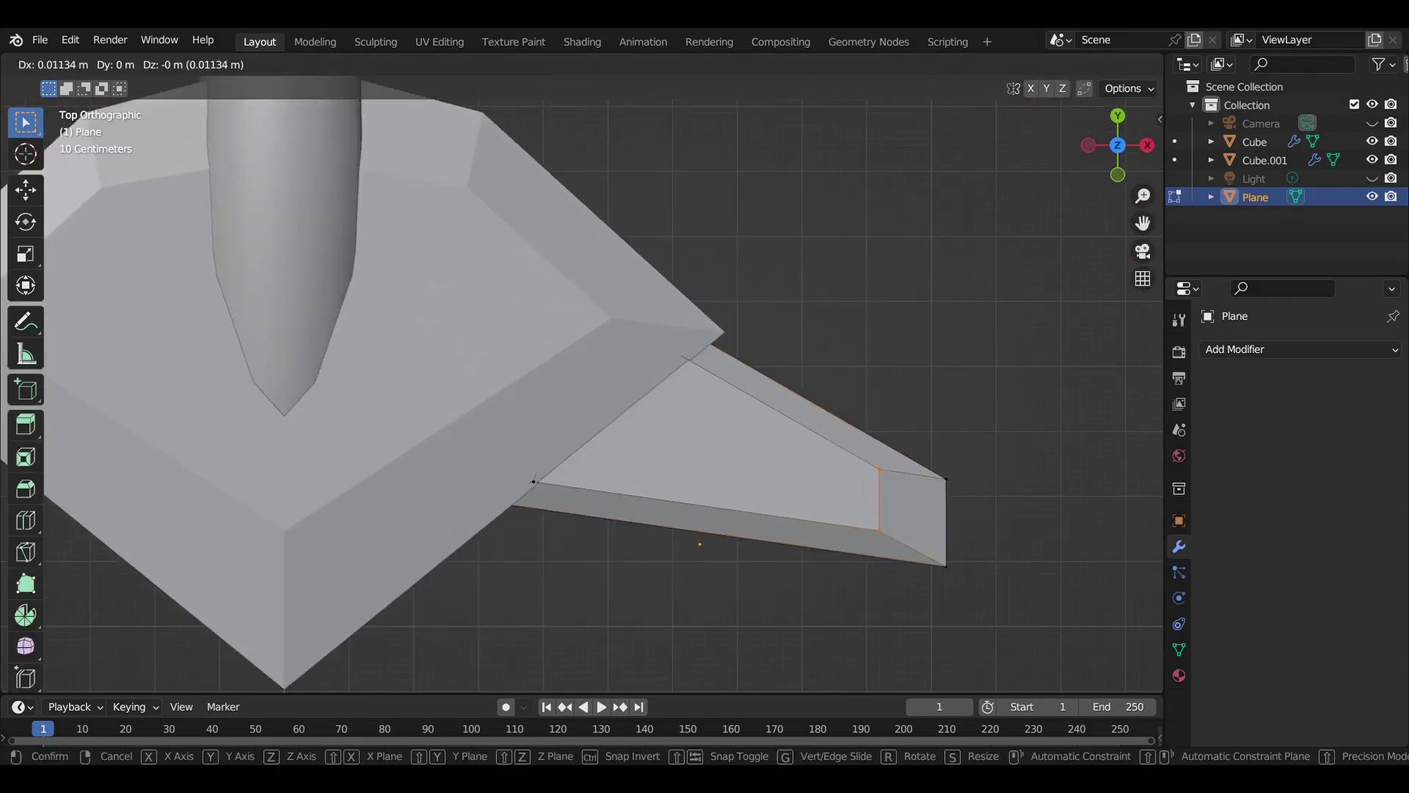
pyautogui.click(535, 480)
pyautogui.press('g')
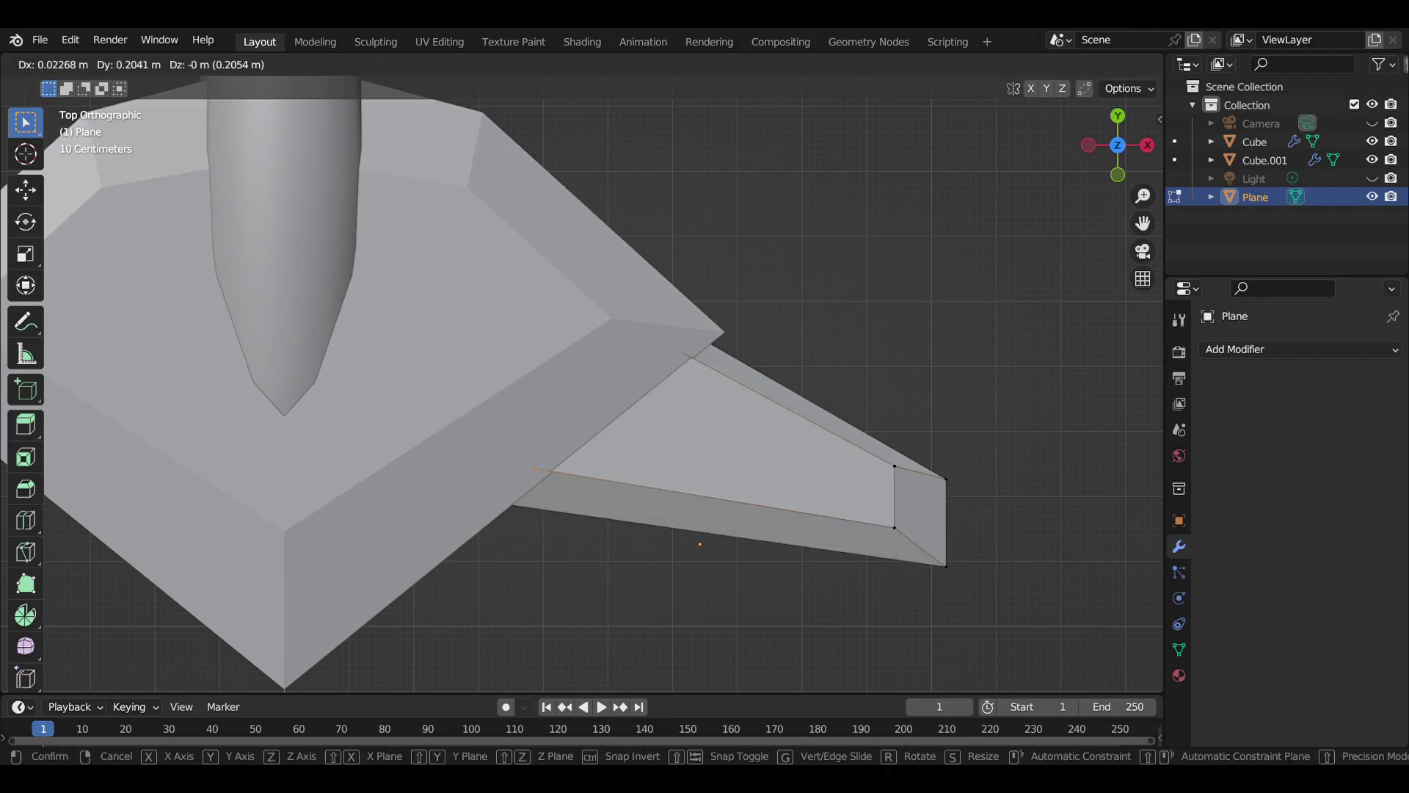
pyautogui.press('Return')
# Knife-cut a new edge across the inner panel and slide it right
pyautogui.hotkey('shift', 'z')
pyautogui.keyDown('shift'); pyautogui.moveTo(587, 367); pyautogui.dragTo(572, 330, button='middle'); pyautogui.keyUp('shift')
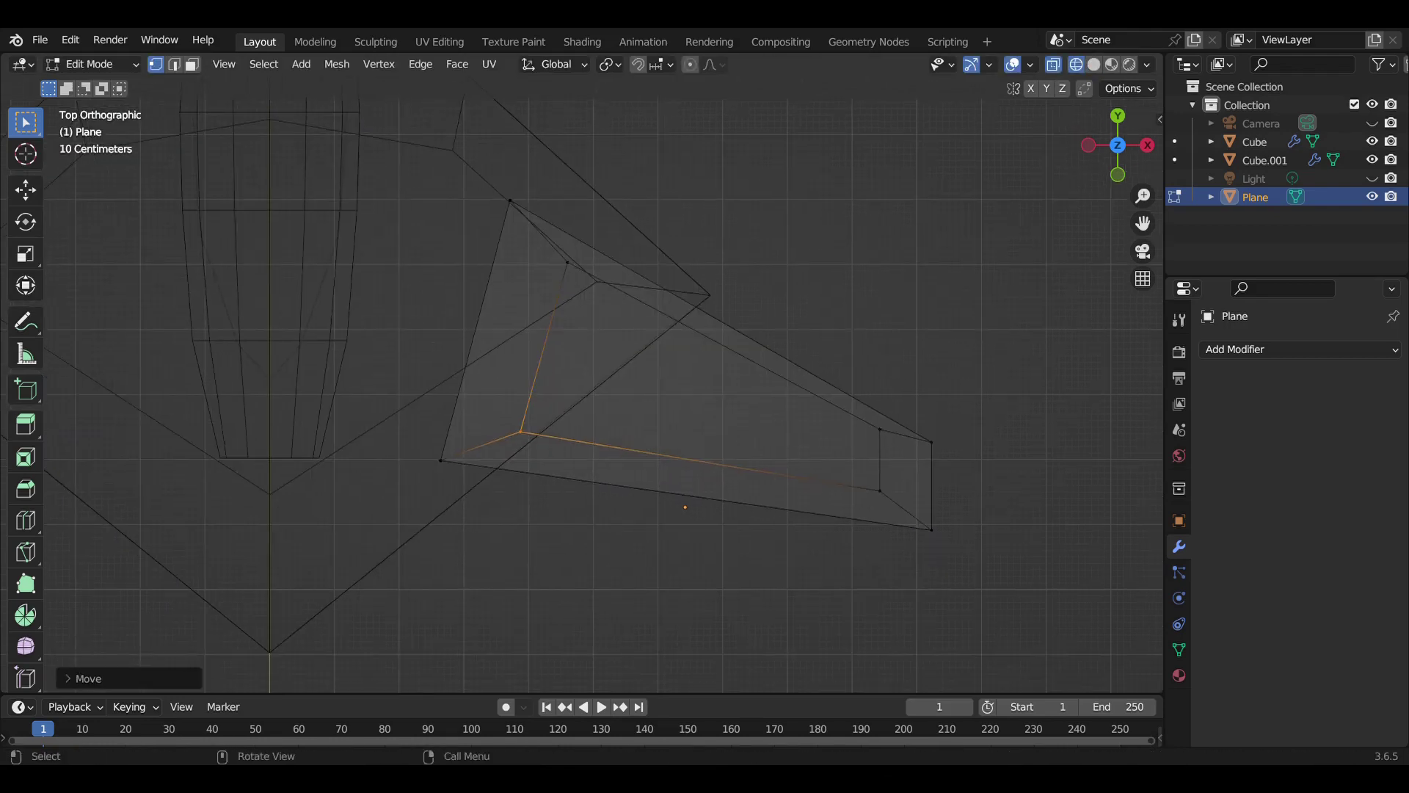
pyautogui.press('k')
pyautogui.click(879, 490)
pyautogui.click(879, 522)
pyautogui.press('Return')
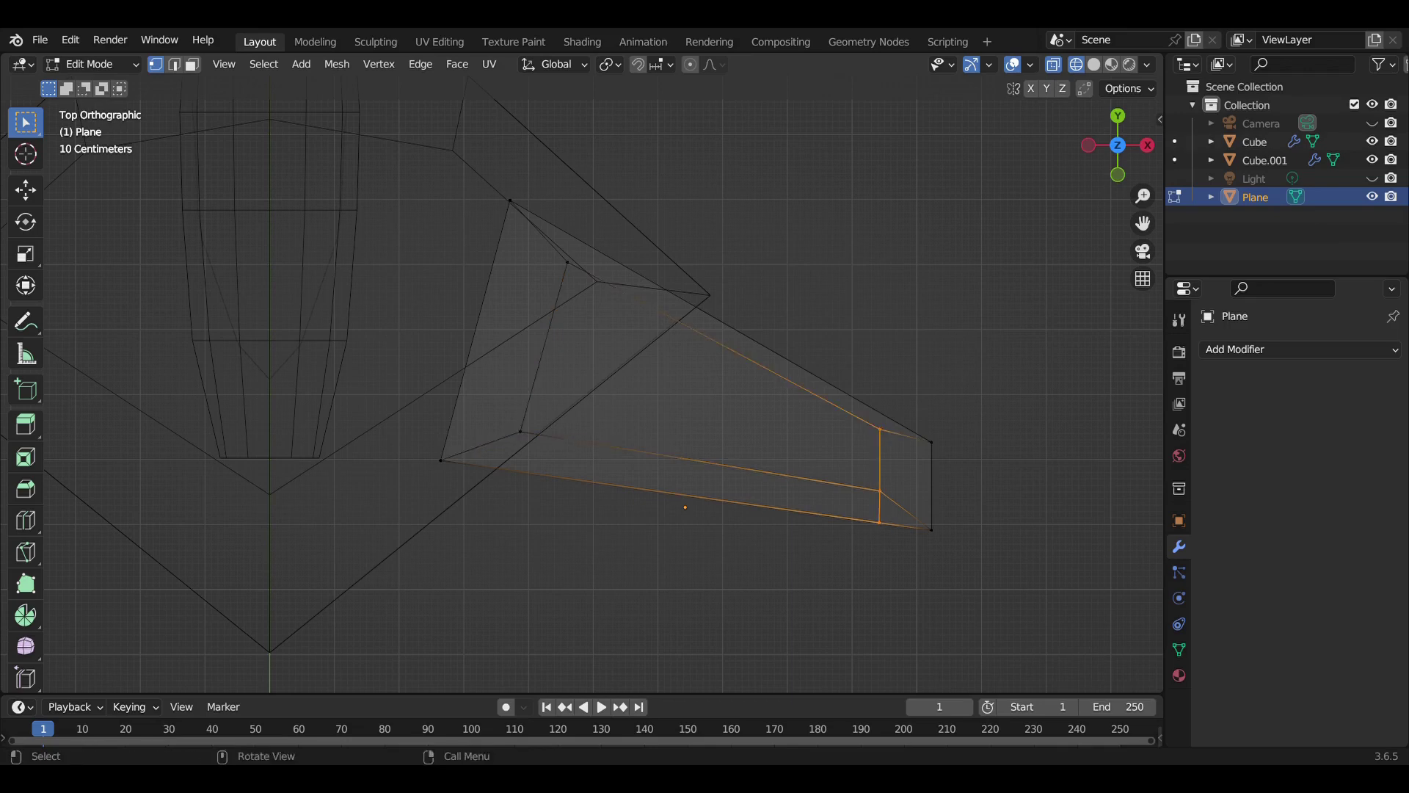
pyautogui.press('g')
pyautogui.press('Return')
# Lower the new edge's top vertex and another outer vertex
pyautogui.click(900, 433)
pyautogui.press('g')
pyautogui.press('Return')
pyautogui.click(568, 262)
pyautogui.press('g')
pyautogui.press('Return')
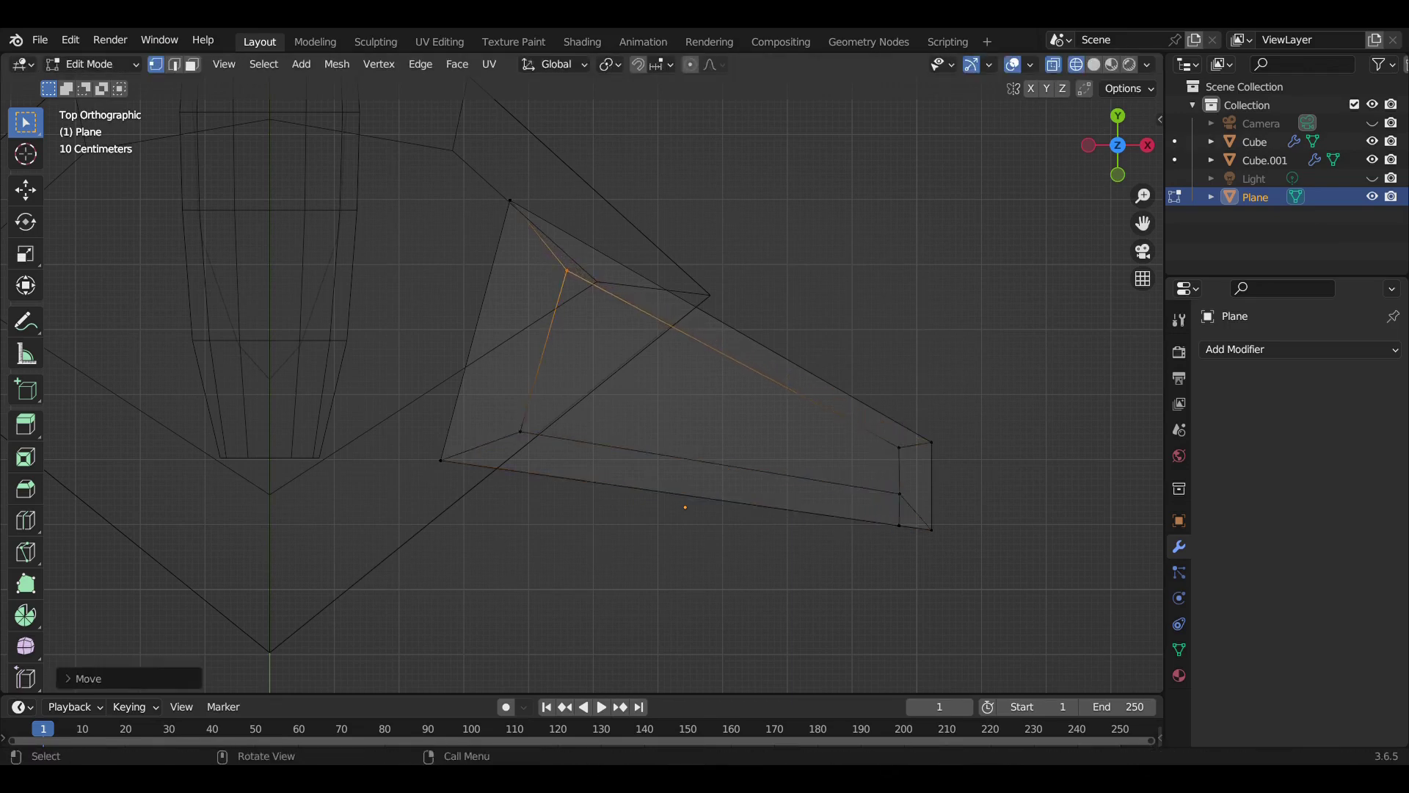
# Add two parallel loop cuts across the outer panel, sliding the second next to the first
pyautogui.click(727, 358)
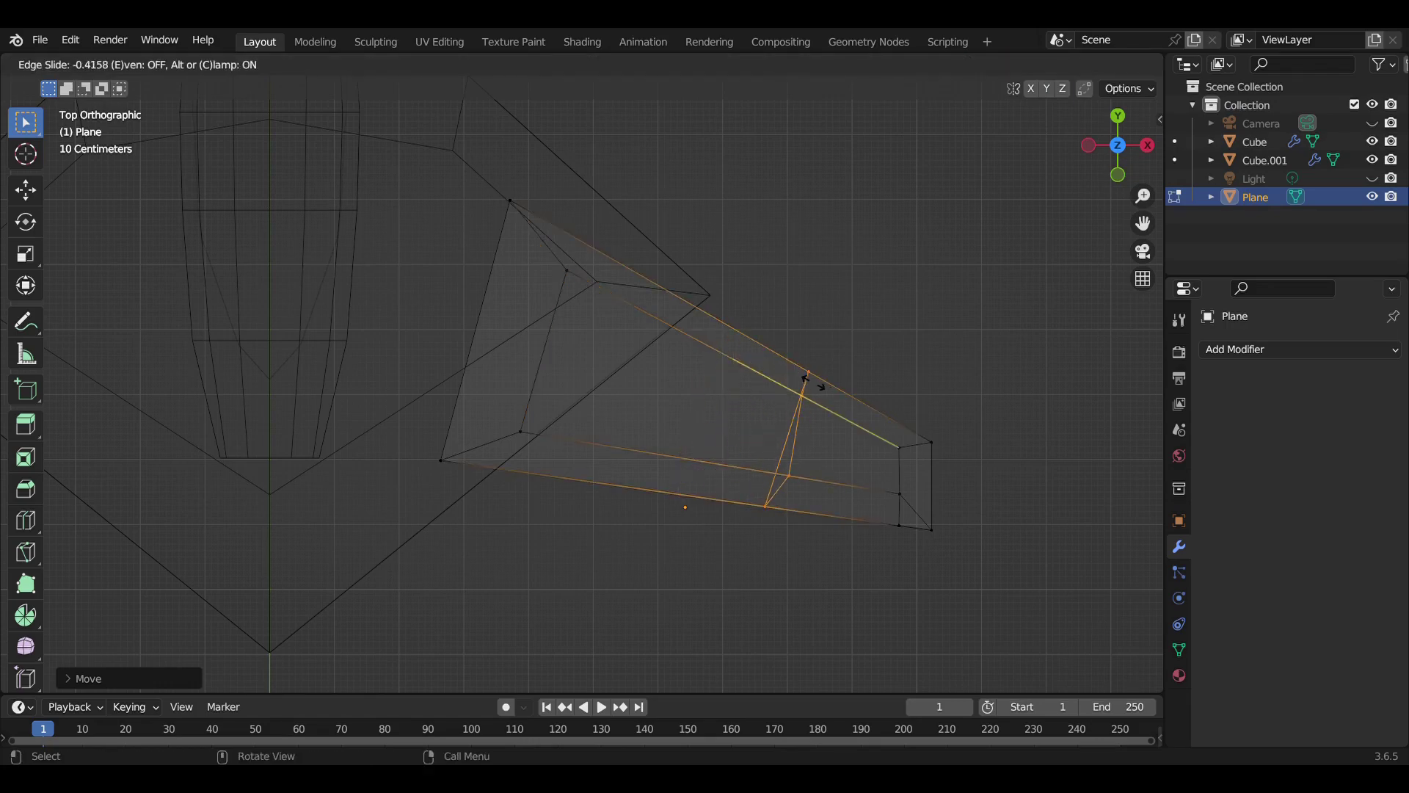
pyautogui.click(808, 380)
pyautogui.press('s')
pyautogui.press('x')
pyautogui.press('Escape')
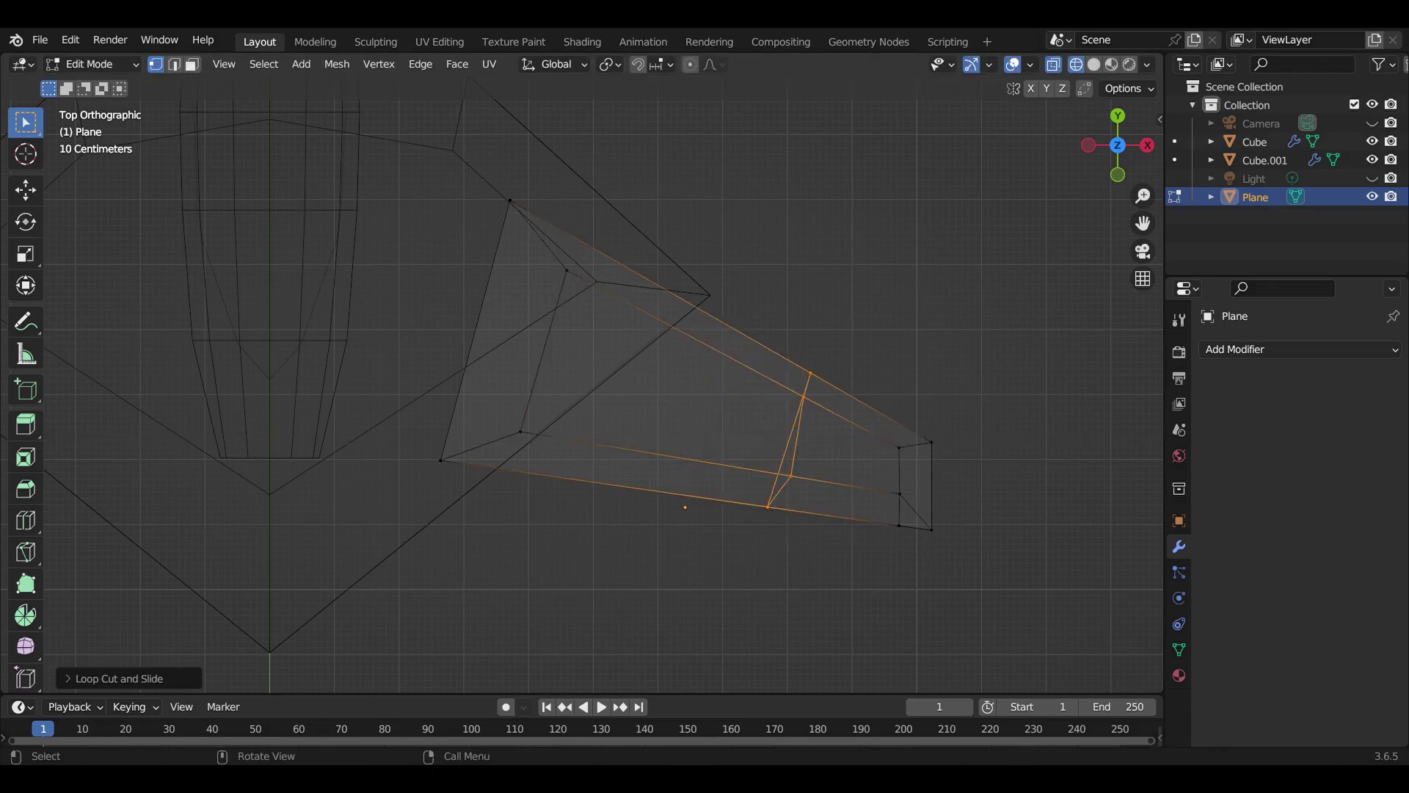
pyautogui.moveTo(646, 382); pyautogui.dragTo(771, 433)
pyautogui.moveTo(771, 434); pyautogui.dragTo(822, 477, button='middle')
# Position the loops closely in top view, adjust their lower vertices, and select the band between them
pyautogui.press('KP_7')
pyautogui.scroll(2, 853, 509)
pyautogui.scroll(1, 854, 509)
pyautogui.press('g')
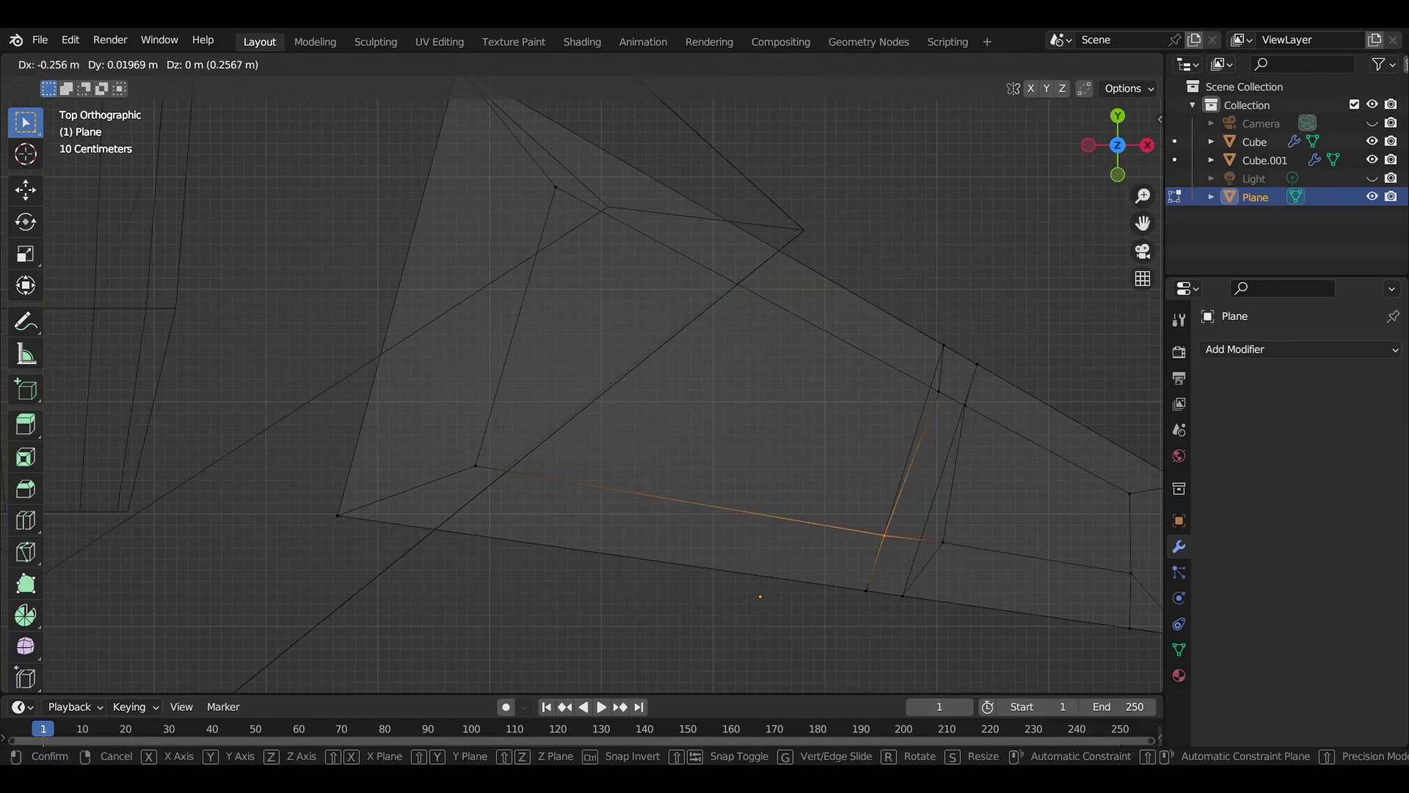
pyautogui.press('Return')
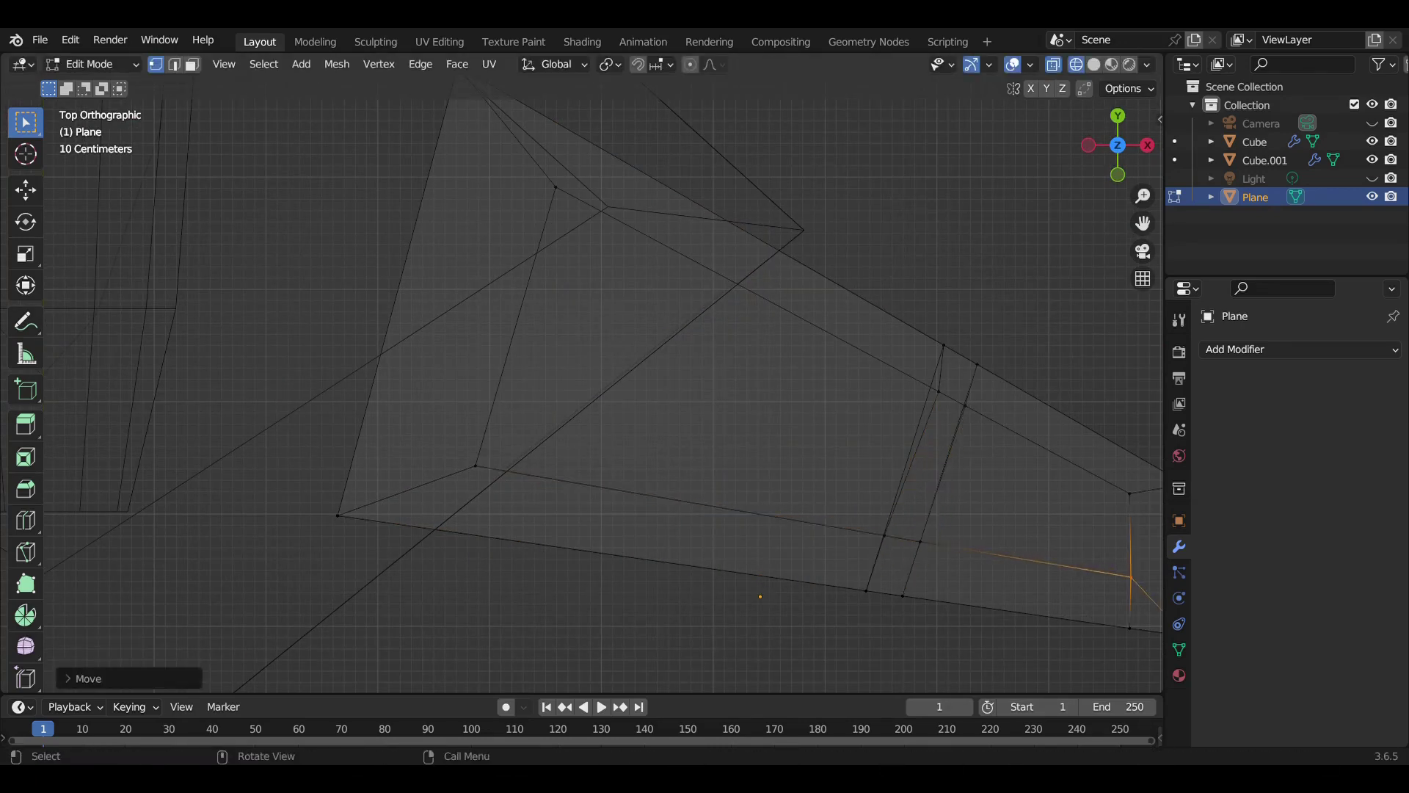
pyautogui.click(902, 596)
pyautogui.keyDown('shift'); pyautogui.click(867, 591); pyautogui.keyUp('shift')
pyautogui.press('g')
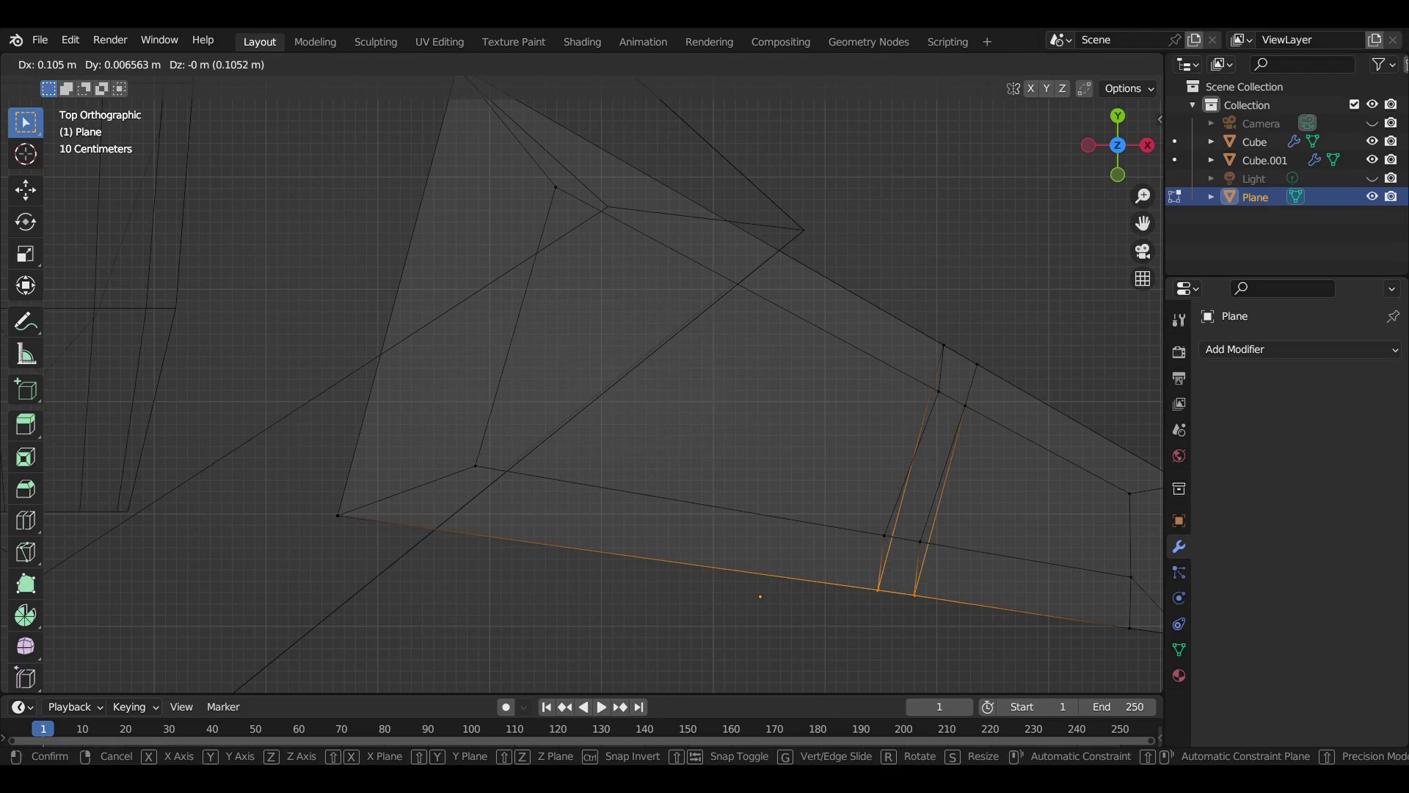
pyautogui.press('Return')
pyautogui.scroll(-3, 690, 348)
pyautogui.moveTo(745, 324); pyautogui.dragTo(840, 583)
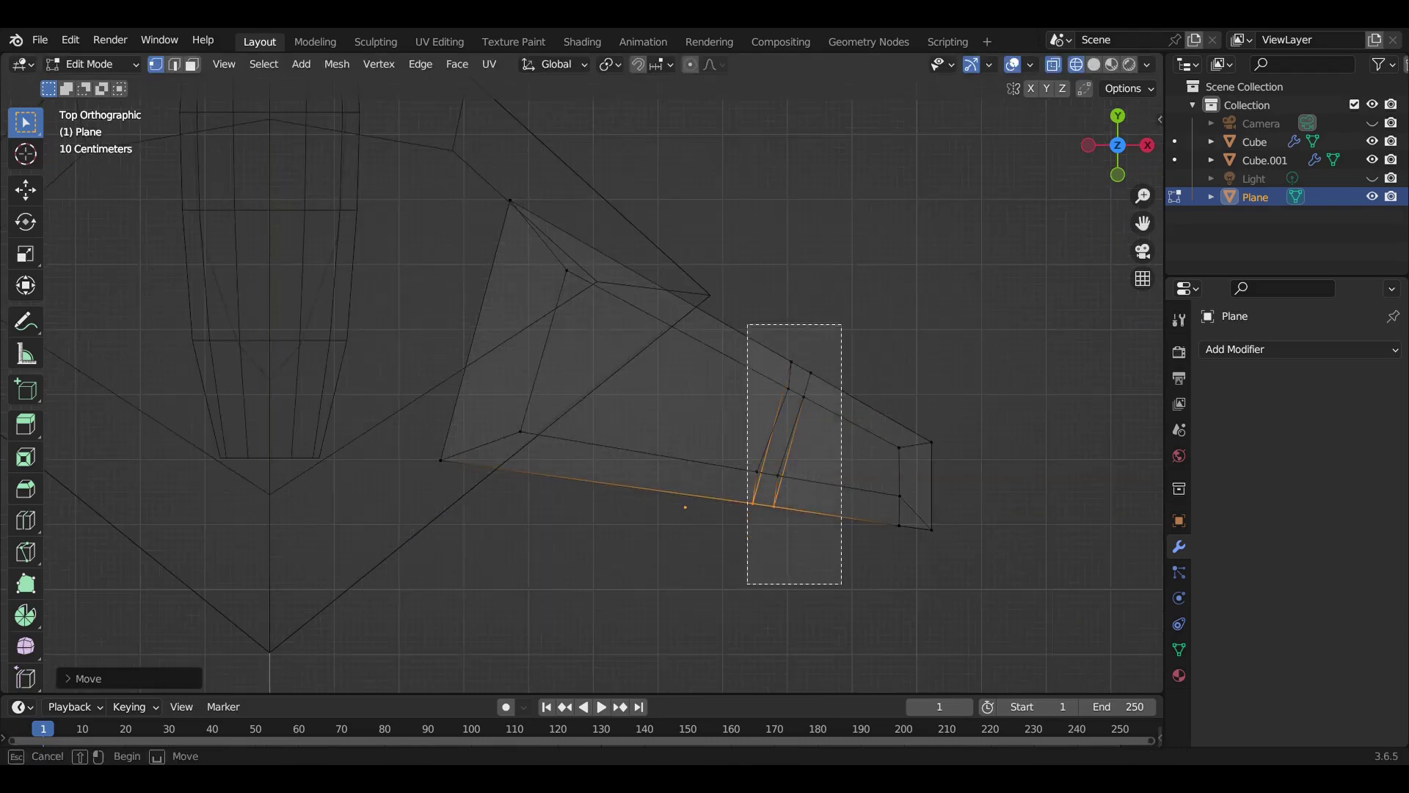
# Adjust the flap band, moving its lowest face down-left and its outer-end vertices left
pyautogui.press('g')
pyautogui.press('Return')
pyautogui.scroll(2, 722, 341)
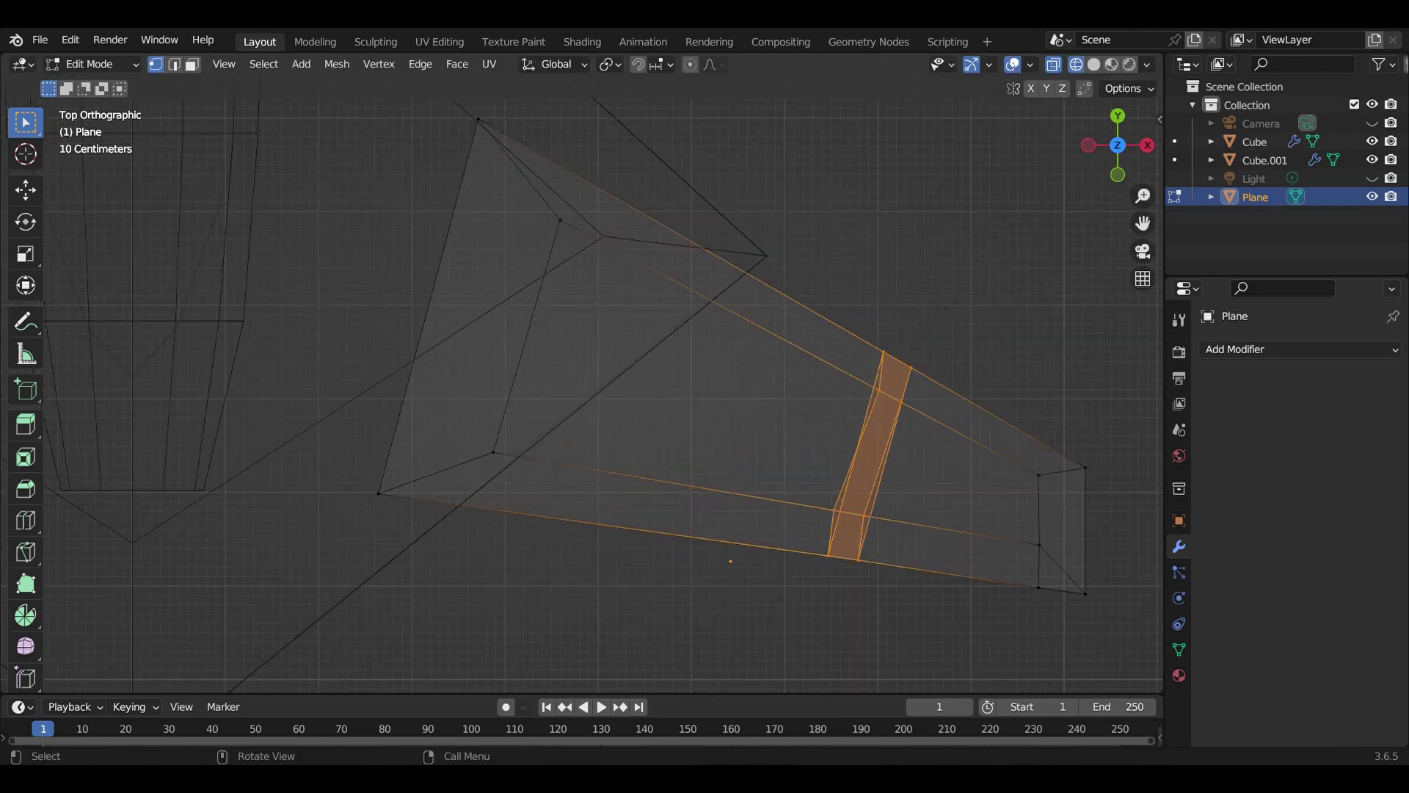
pyautogui.moveTo(822, 499); pyautogui.dragTo(877, 569)
pyautogui.press('g')
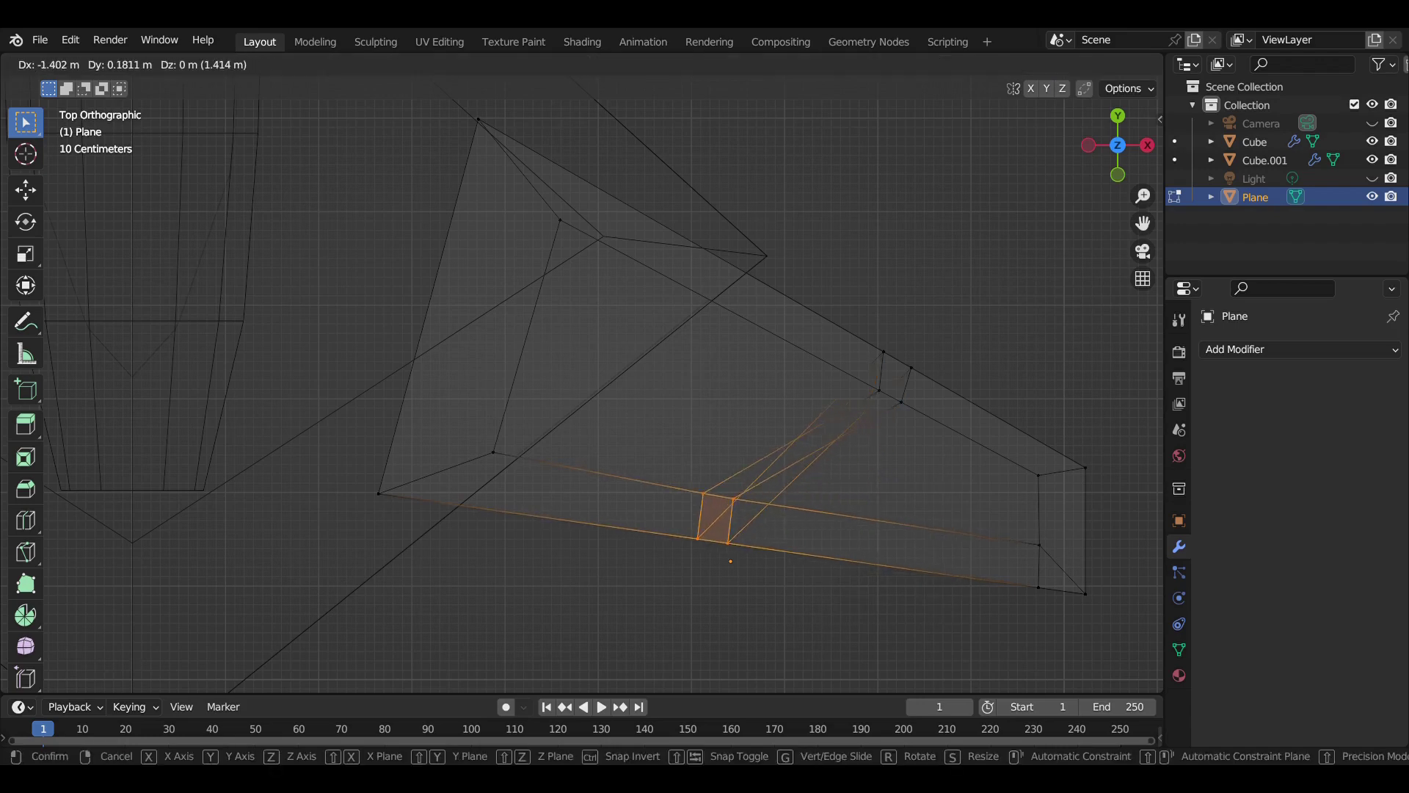
pyautogui.press('Return')
pyautogui.moveTo(834, 309); pyautogui.dragTo(925, 462)
pyautogui.moveTo(984, 514); pyautogui.dragTo(1055, 601)
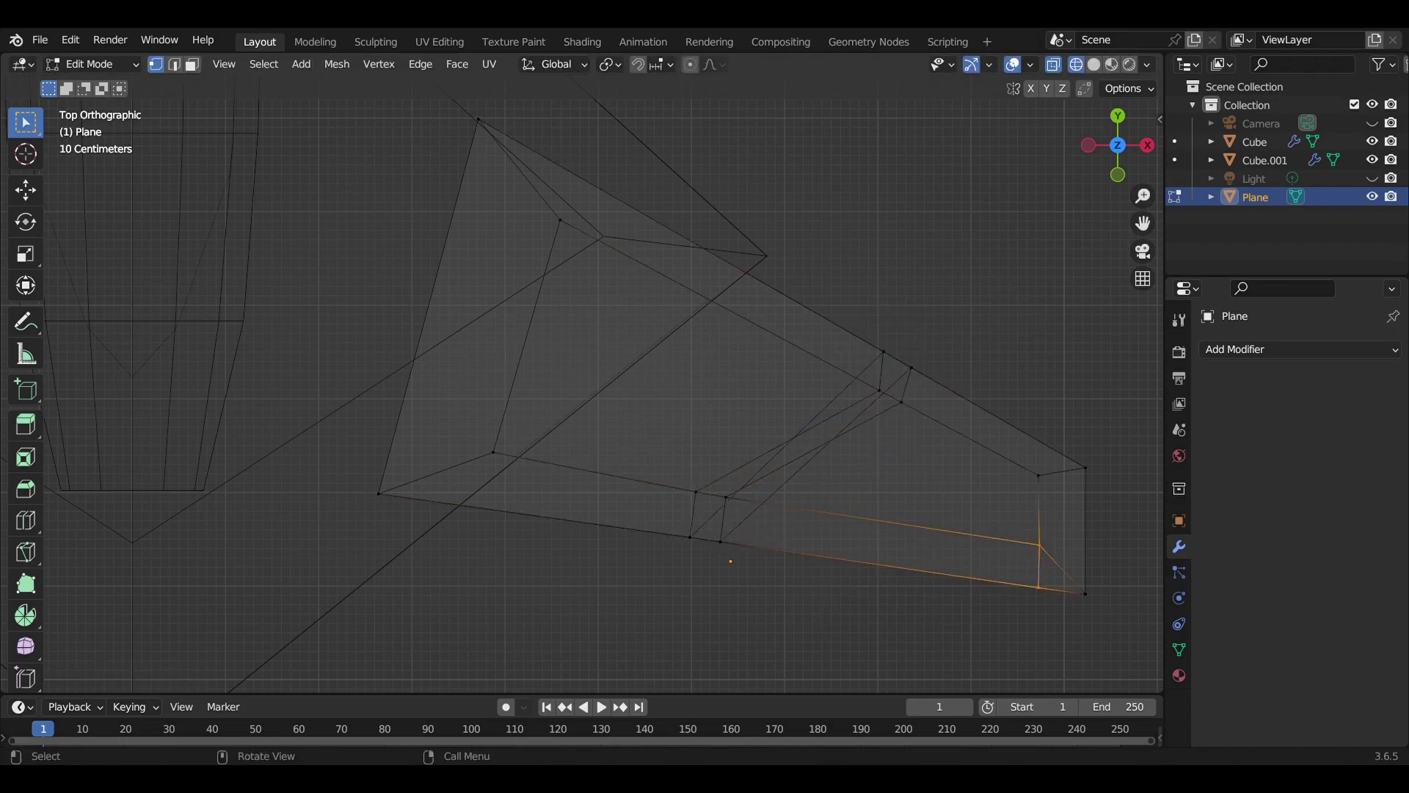
pyautogui.press('g')
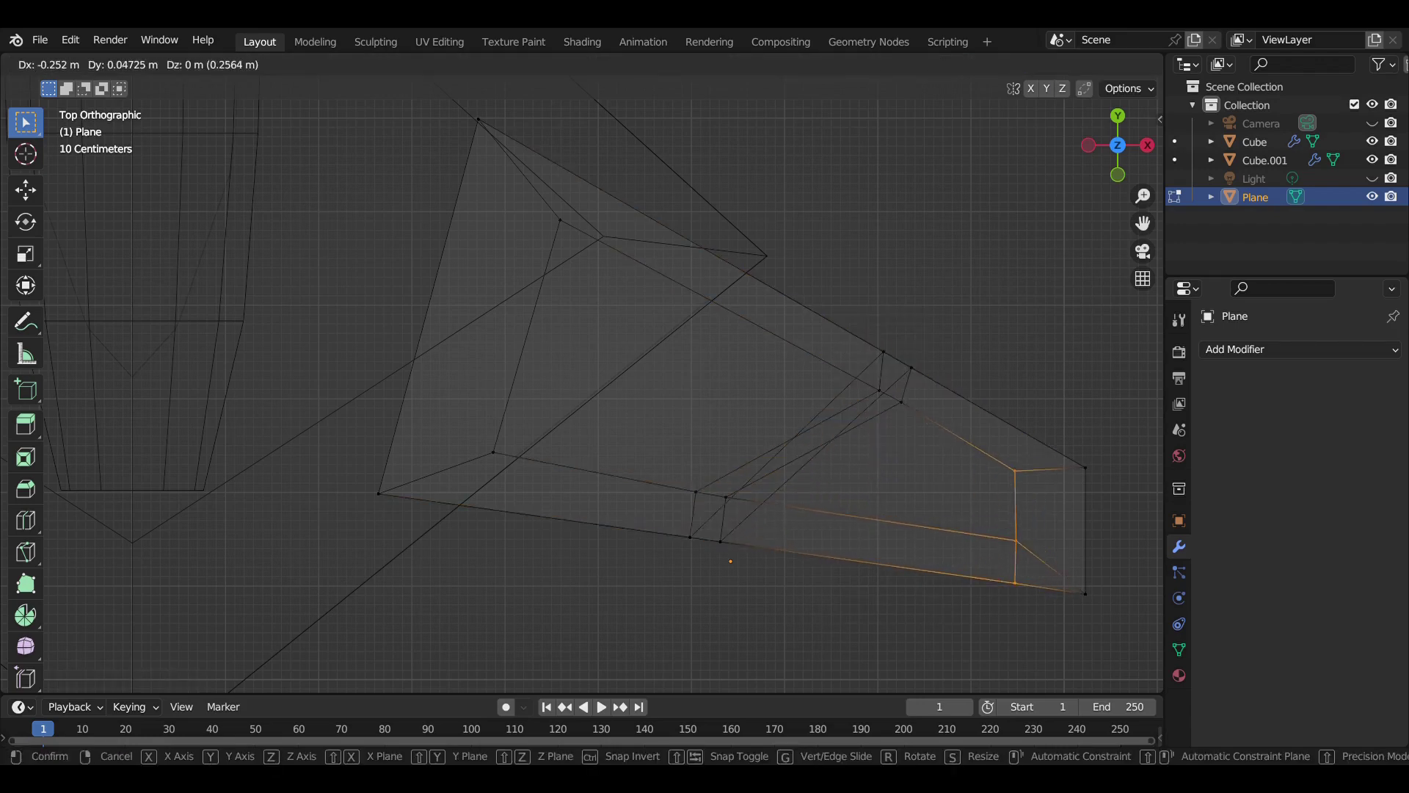
pyautogui.press('Return')
pyautogui.scroll(-3, 661, 411)
# Check the tail in solid shading, then delete the selected wing faces
pyautogui.press('Tab')
pyautogui.hotkey('shift', 'z')
pyautogui.moveTo(660, 368); pyautogui.dragTo(437, 321, button='middle')
pyautogui.press('Tab')
pyautogui.moveTo(587, 367); pyautogui.dragTo(617, 338, button='middle')
pyautogui.press('3')
pyautogui.press('x')
pyautogui.click(708, 500)
pyautogui.moveTo(707, 500)
pyautogui.mouseDown(button='middle')
pyautogui.moveTo(514, 411)
pyautogui.moveTo(558, 381)
pyautogui.moveTo(544, 403)
pyautogui.mouseUp(button='middle')
# Shrink the selected trailing-edge faces slightly and extrude them down along Z into a recess
pyautogui.hotkey('shift', 'z')
pyautogui.hotkey('shift', 'z')
pyautogui.keyDown('shift'); pyautogui.click(550, 441); pyautogui.keyUp('shift')
pyautogui.press('KP_7')
pyautogui.scroll(3, 736, 490)
pyautogui.press('s')
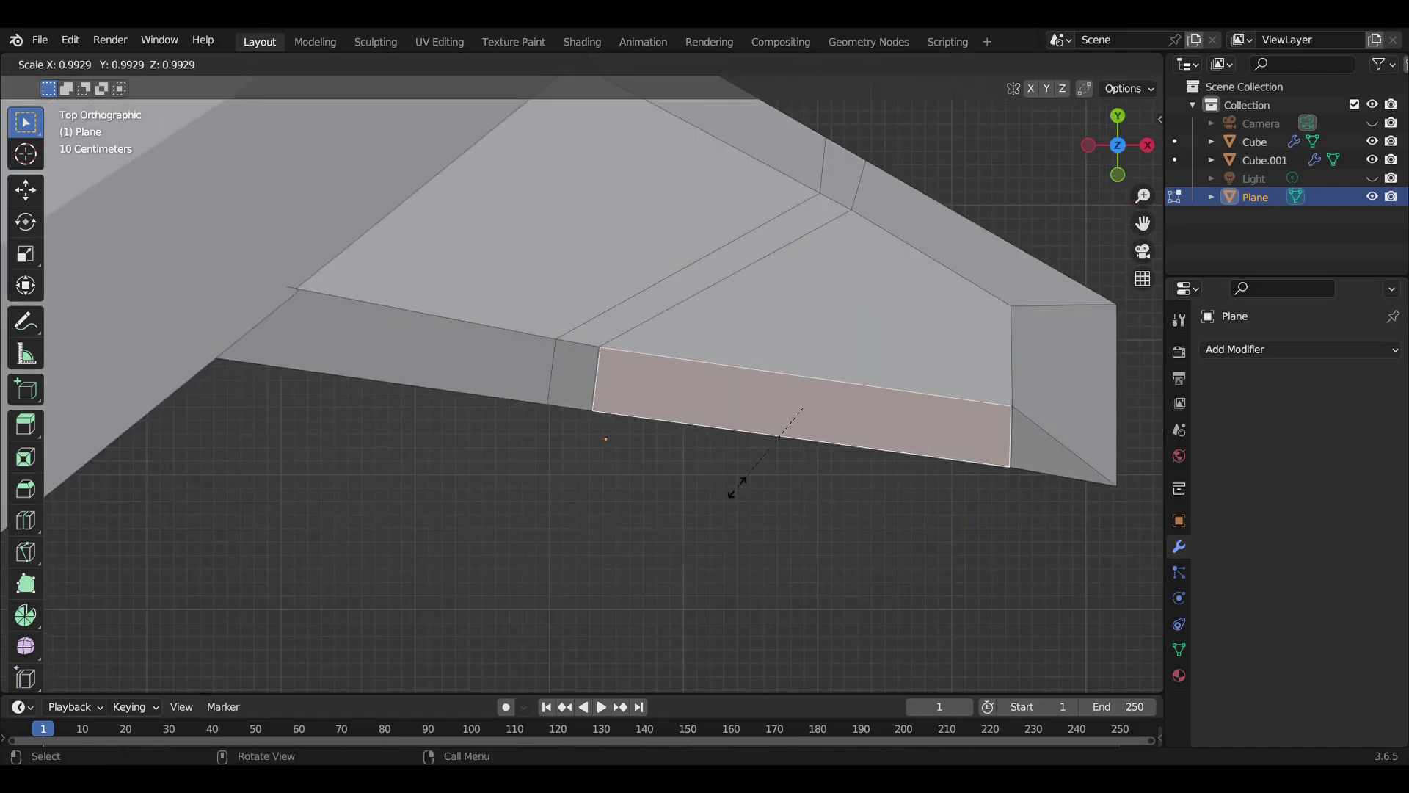
pyautogui.click(723, 473)
pyautogui.press('e')
pyautogui.moveTo(606, 439)
pyautogui.mouseDown(button='middle')
pyautogui.moveTo(609, 330)
pyautogui.moveTo(609, 411)
pyautogui.mouseUp(button='middle')
pyautogui.press('z')
pyautogui.press('Return')
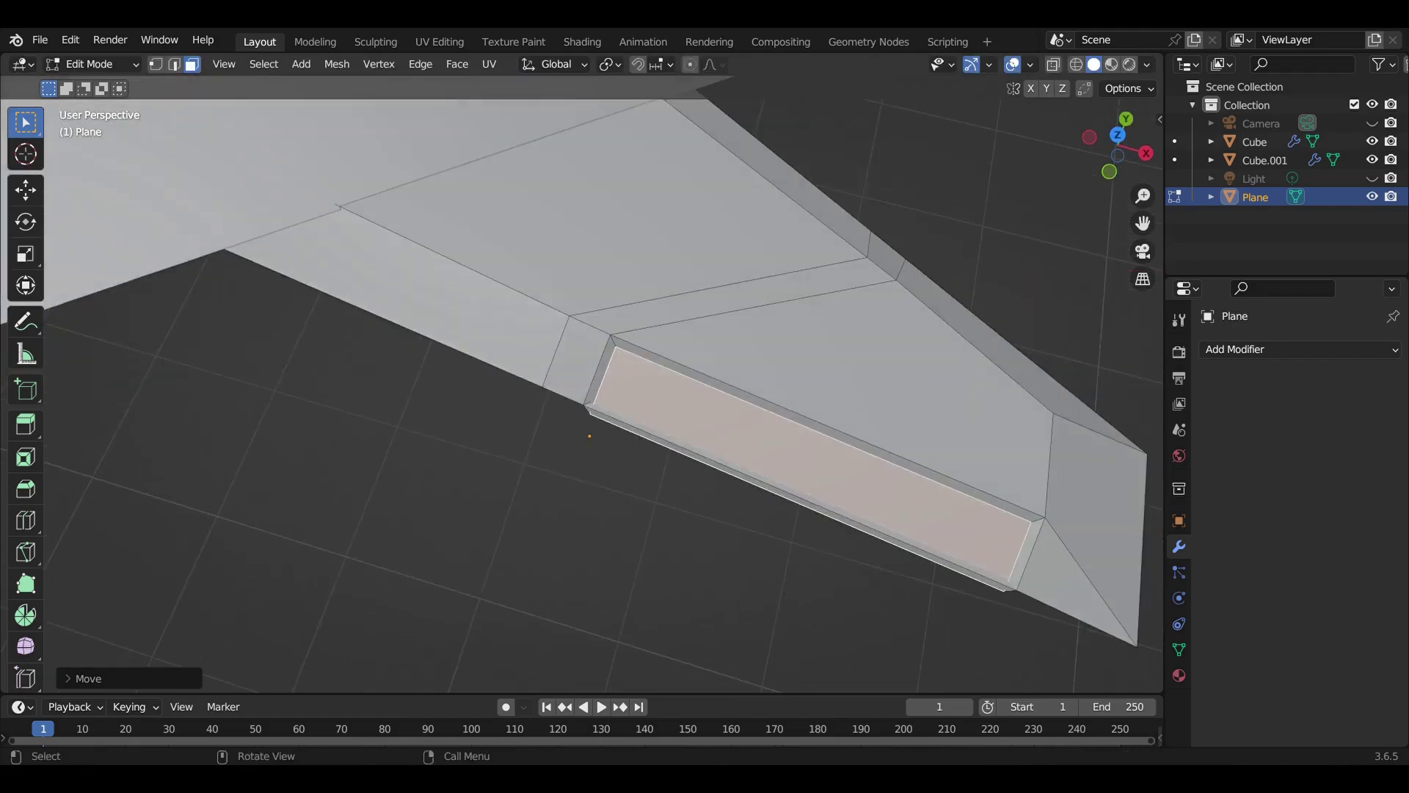
# Fine-tune the recessed panel's position from the front view in X-ray mode
pyautogui.hotkey('alt', 'z')
pyautogui.press('KP_1')
pyautogui.press('g')
pyautogui.click(641, 341)
pyautogui.keyDown('shift'); pyautogui.moveTo(605, 341); pyautogui.dragTo(52, 394, button='middle'); pyautogui.keyUp('shift')
pyautogui.moveTo(588, 397); pyautogui.dragTo(477, 294, button='middle')
pyautogui.press('KP_7')
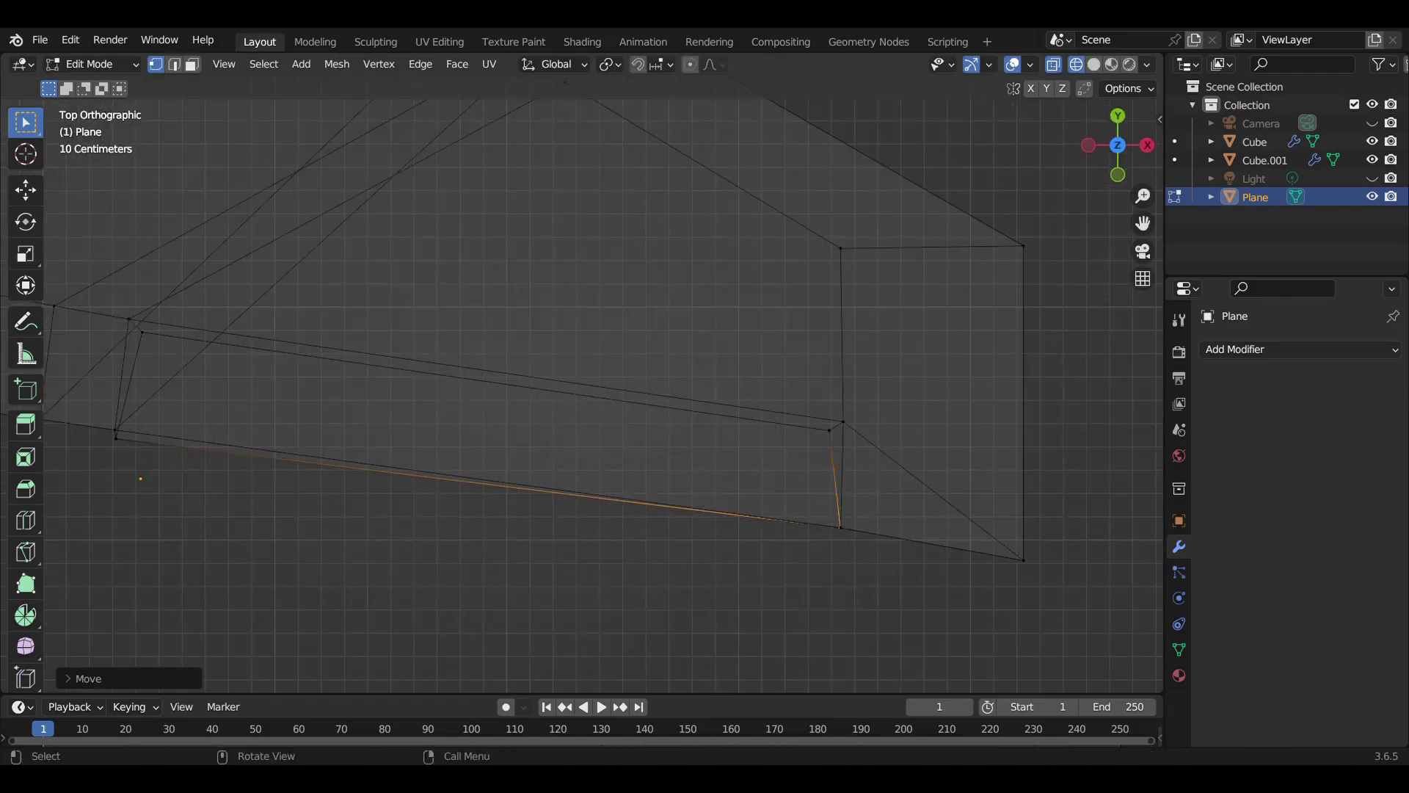
# Slide the stray left corner vertex along Y onto its neighbour and merge them
pyautogui.click(115, 438)
pyautogui.press('g')
pyautogui.press('y')
pyautogui.click(115, 430)
pyautogui.press('m')
pyautogui.click(74, 411)
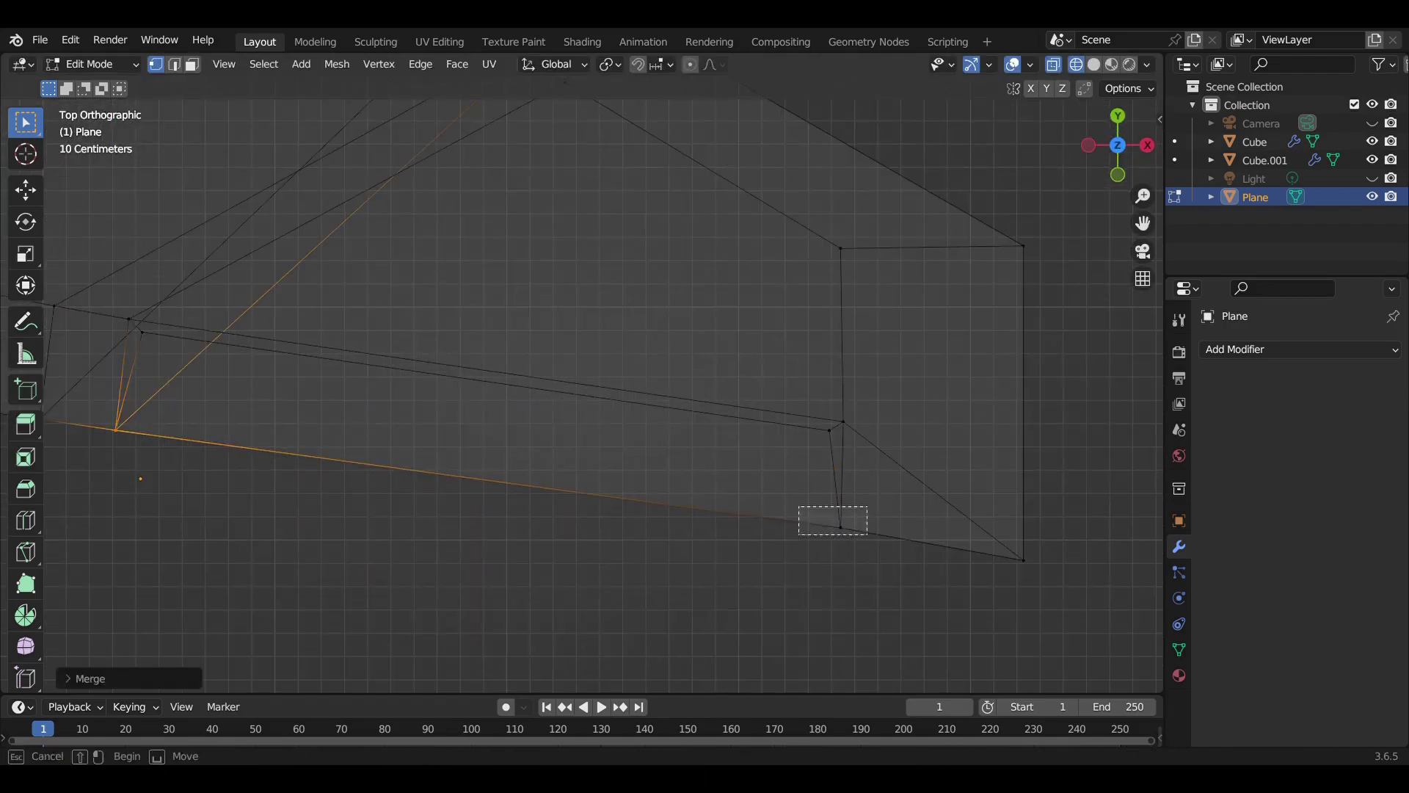
pyautogui.moveTo(833, 520); pyautogui.dragTo(660, 440, button='middle')
# Review the recessed wing panel in solid shading from a perspective view
pyautogui.press('Tab')
pyautogui.click(1094, 65)
pyautogui.click(1147, 65)
pyautogui.moveTo(587, 397); pyautogui.dragTo(528, 352, button='middle')
pyautogui.press('Tab')
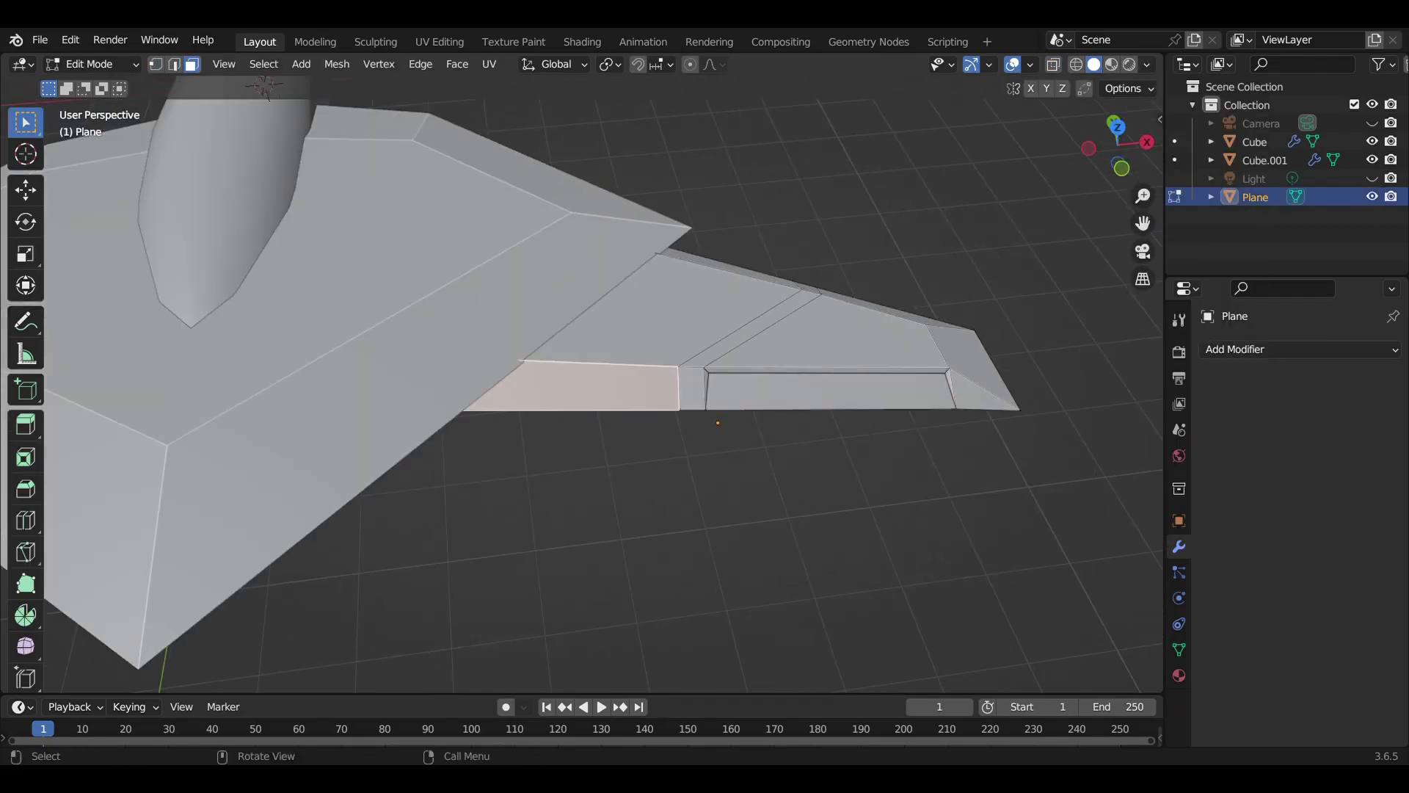
# Extrude the neighbouring trailing-edge face down along Z into a second recessed panel
pyautogui.scroll(3, 613, 503)
pyautogui.press('e')
pyautogui.press('s')
pyautogui.click(613, 504)
pyautogui.press('KP_7')
pyautogui.press('g')
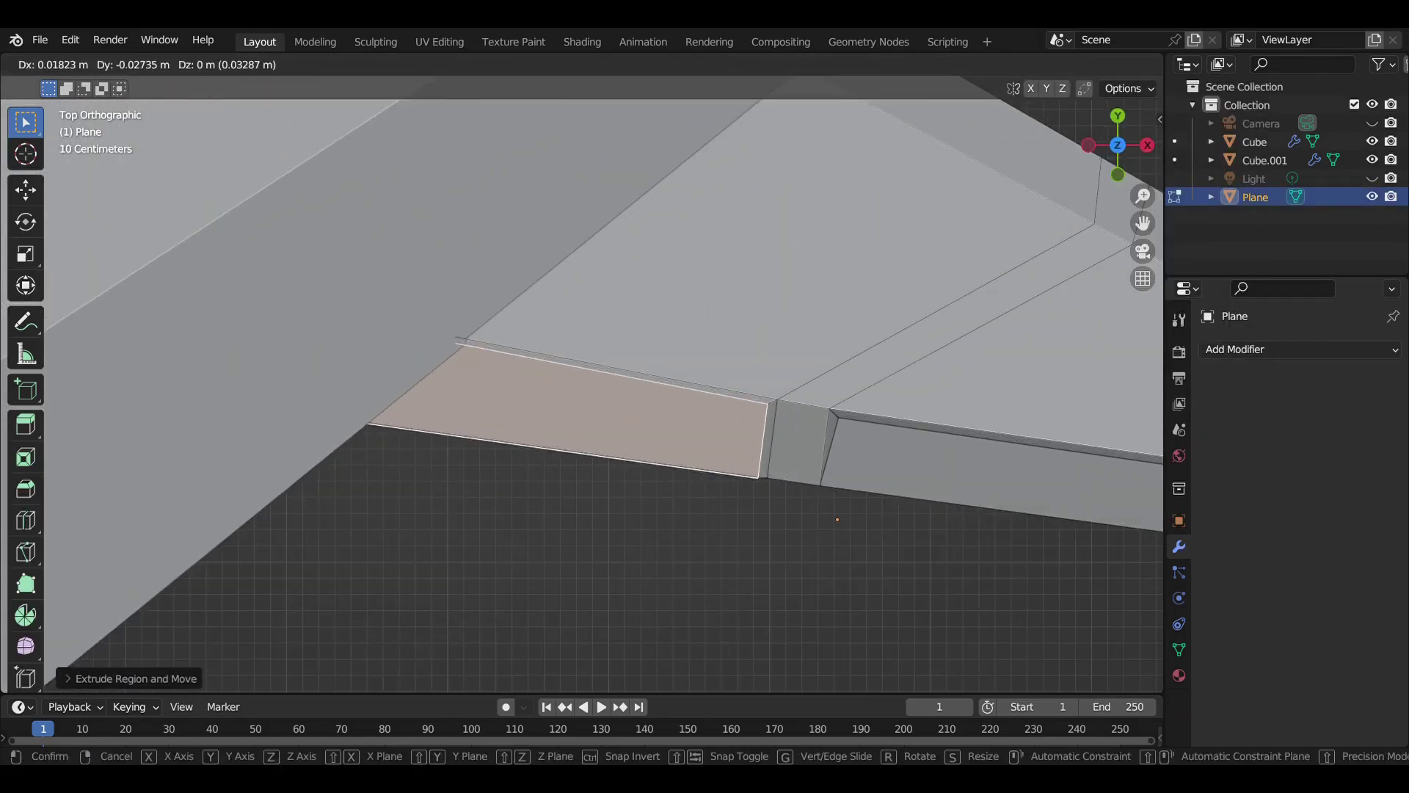
pyautogui.moveTo(838, 519)
pyautogui.mouseDown(button='middle')
pyautogui.moveTo(844, 411)
pyautogui.moveTo(888, 470)
pyautogui.mouseUp(button='middle')
pyautogui.press('KP_1')
pyautogui.press('z')
pyautogui.press('Return')
# Slide the new panel's edges into line, checking from top and front in wireframe
pyautogui.hotkey('shift', 'z')
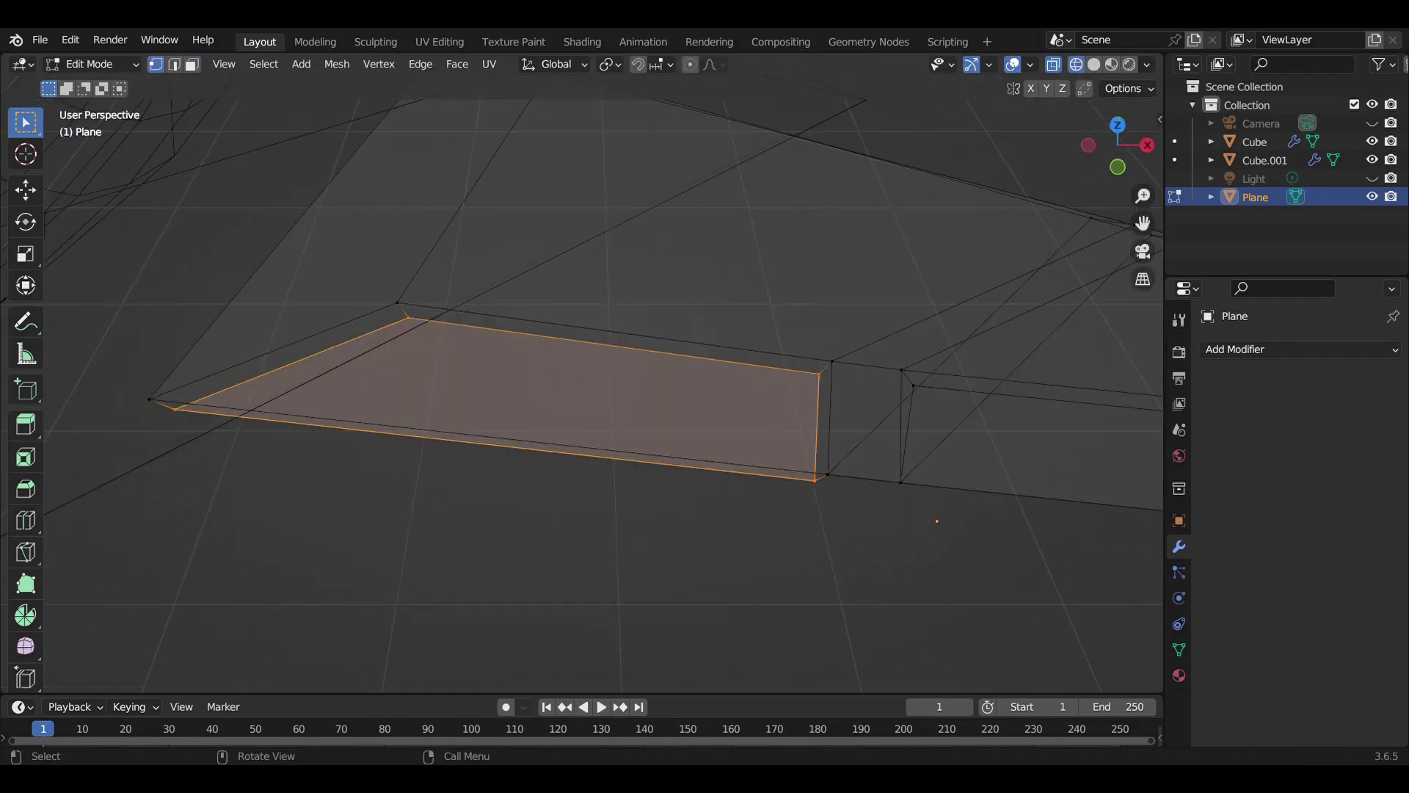
pyautogui.press('KP_7')
pyautogui.press('g')
pyautogui.press('Return')
pyautogui.press('g')
pyautogui.press('Return')
pyautogui.press('KP_1')
pyautogui.press('g')
pyautogui.press('Return')
pyautogui.keyDown('shift'); pyautogui.moveTo(588, 367); pyautogui.dragTo(587, 435, button='middle'); pyautogui.keyUp('shift')
# Box-select the panel's corner vertices and merge them into one
pyautogui.moveTo(91, 412); pyautogui.dragTo(121, 447)
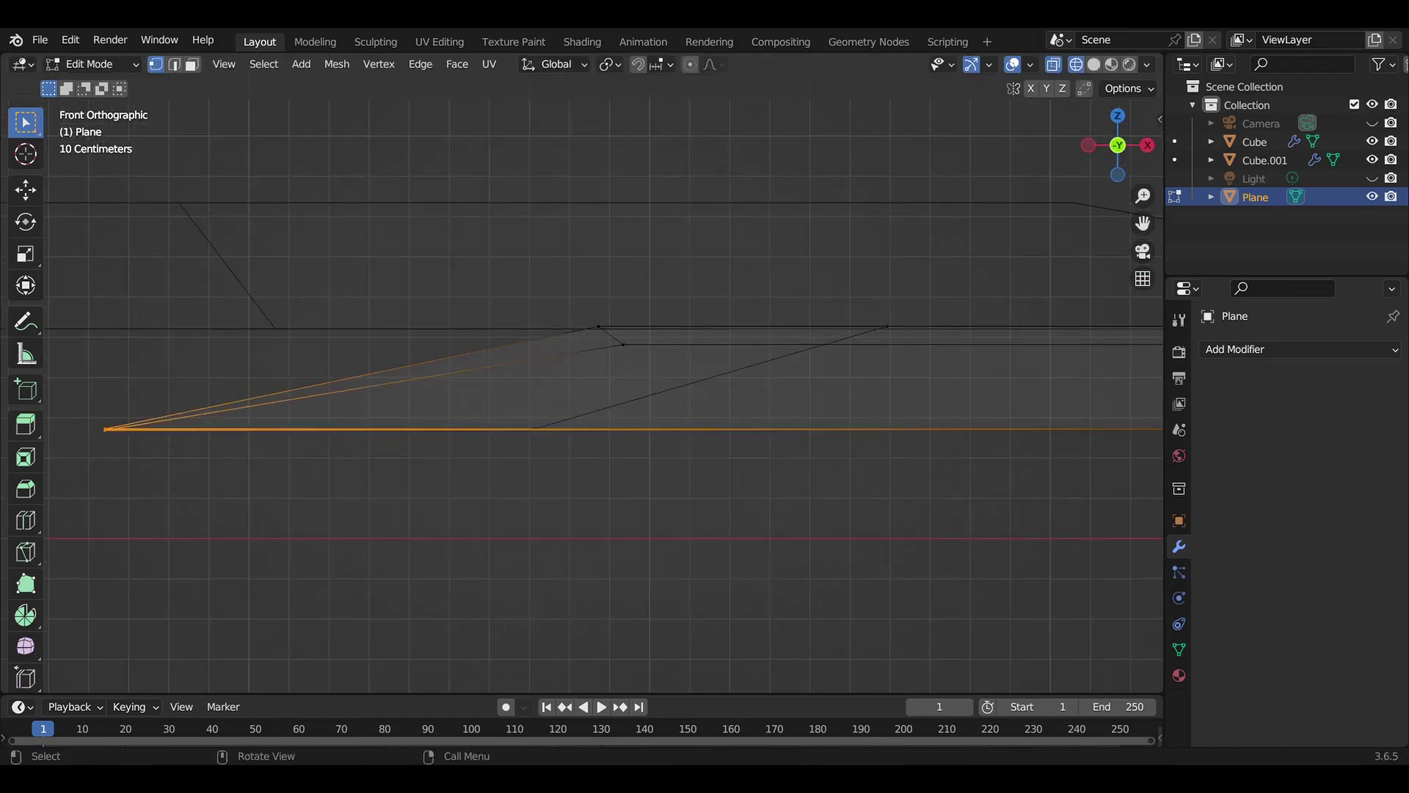
pyautogui.moveTo(587, 367); pyautogui.dragTo(514, 308, button='middle')
pyautogui.press('m')
pyautogui.click(873, 465)
pyautogui.hotkey('shift', 'z')
pyautogui.press('Tab')
pyautogui.moveTo(588, 367); pyautogui.dragTo(587, 440, button='middle')
# From the top view, slide the selected panel edge to the right
pyautogui.hotkey('alt', 'a')
pyautogui.moveTo(587, 367)
pyautogui.mouseDown(button='middle')
pyautogui.moveTo(558, 345)
pyautogui.moveTo(587, 382)
pyautogui.mouseUp(button='middle')
pyautogui.press('KP_7')
pyautogui.scroll(3, 587, 367)
pyautogui.press('Tab')
pyautogui.scroll(2, 587, 384)
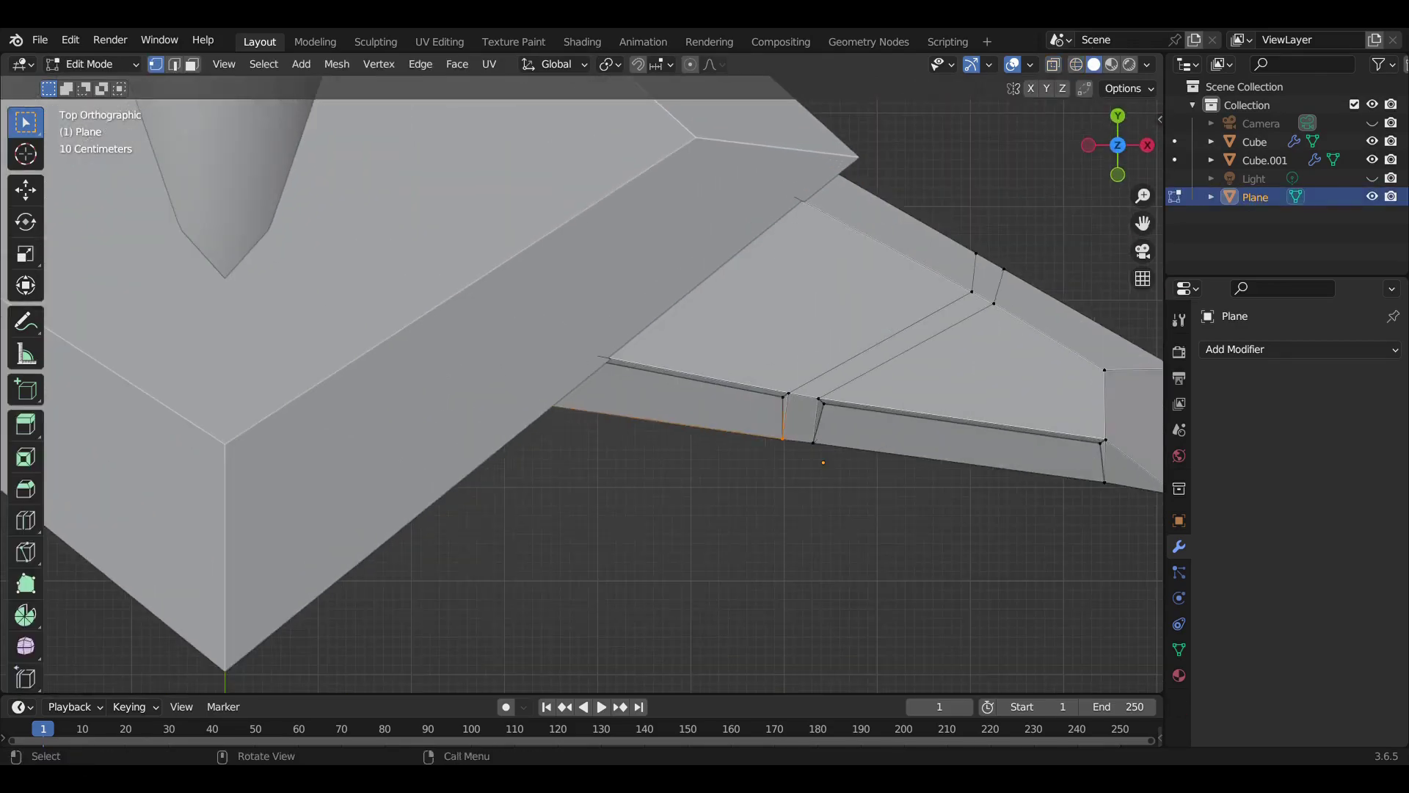
pyautogui.keyDown('shift'); pyautogui.moveTo(807, 367); pyautogui.dragTo(572, 421, button='middle'); pyautogui.keyUp('shift')
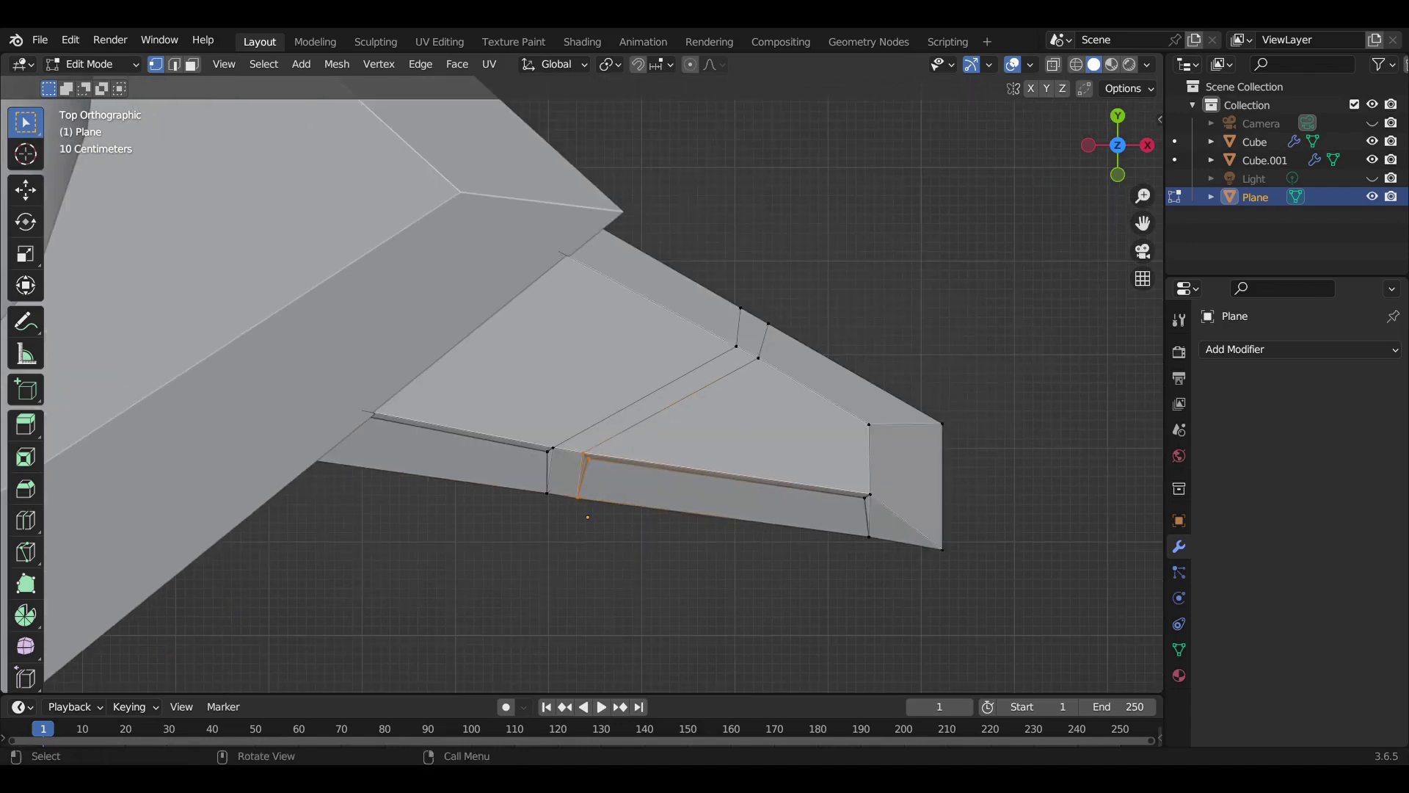
pyautogui.press('g')
pyautogui.press('Return')
# Move the remaining inner panel edges into alignment
pyautogui.press('g')
pyautogui.press('Return')
pyautogui.press('g')
pyautogui.press('Return')
pyautogui.click(514, 441)
pyautogui.press('g')
pyautogui.press('Return')
# Reposition the panel's left end vertex and view the finished tail in Object Mode
pyautogui.hotkey('alt', 'z')
pyautogui.click(378, 407)
pyautogui.hotkey('alt', 'z')
pyautogui.press('g')
pyautogui.press('Return')
pyautogui.press('Tab')
pyautogui.moveTo(588, 441)
pyautogui.mouseDown(button='middle')
pyautogui.moveTo(558, 411)
pyautogui.moveTo(523, 307)
pyautogui.mouseUp(button='middle')
pyautogui.hotkey('alt', 'a')
pyautogui.scroll(-5, 558, 411)
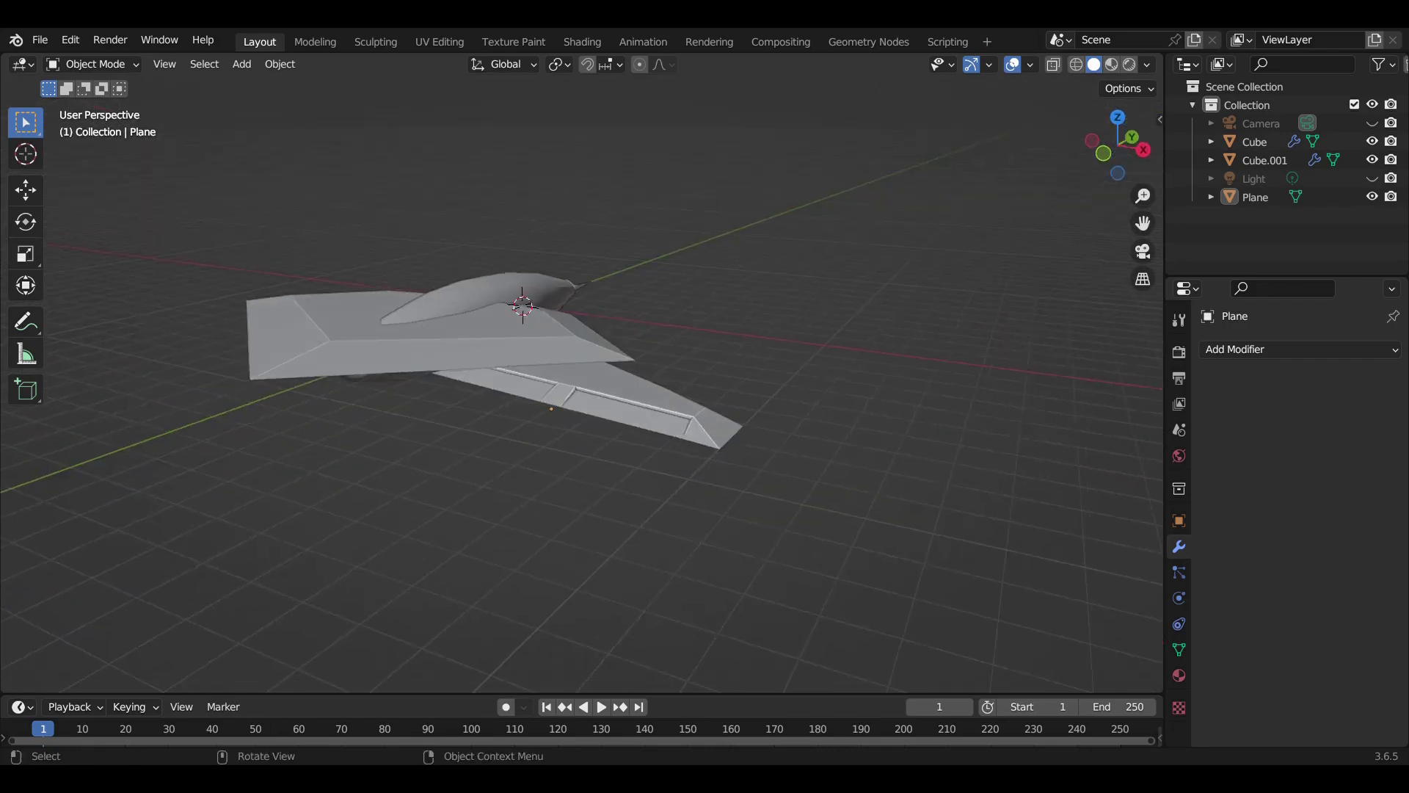
# Give the wing a Mirror modifier with the Cube fuselage as mirror object
pyautogui.scroll(4, 580, 382)
pyautogui.press('Tab')
pyautogui.press('Tab')
pyautogui.hotkey('alt', 'a')
pyautogui.scroll(-4, 580, 382)
pyautogui.moveTo(580, 382); pyautogui.dragTo(514, 308, button='middle')
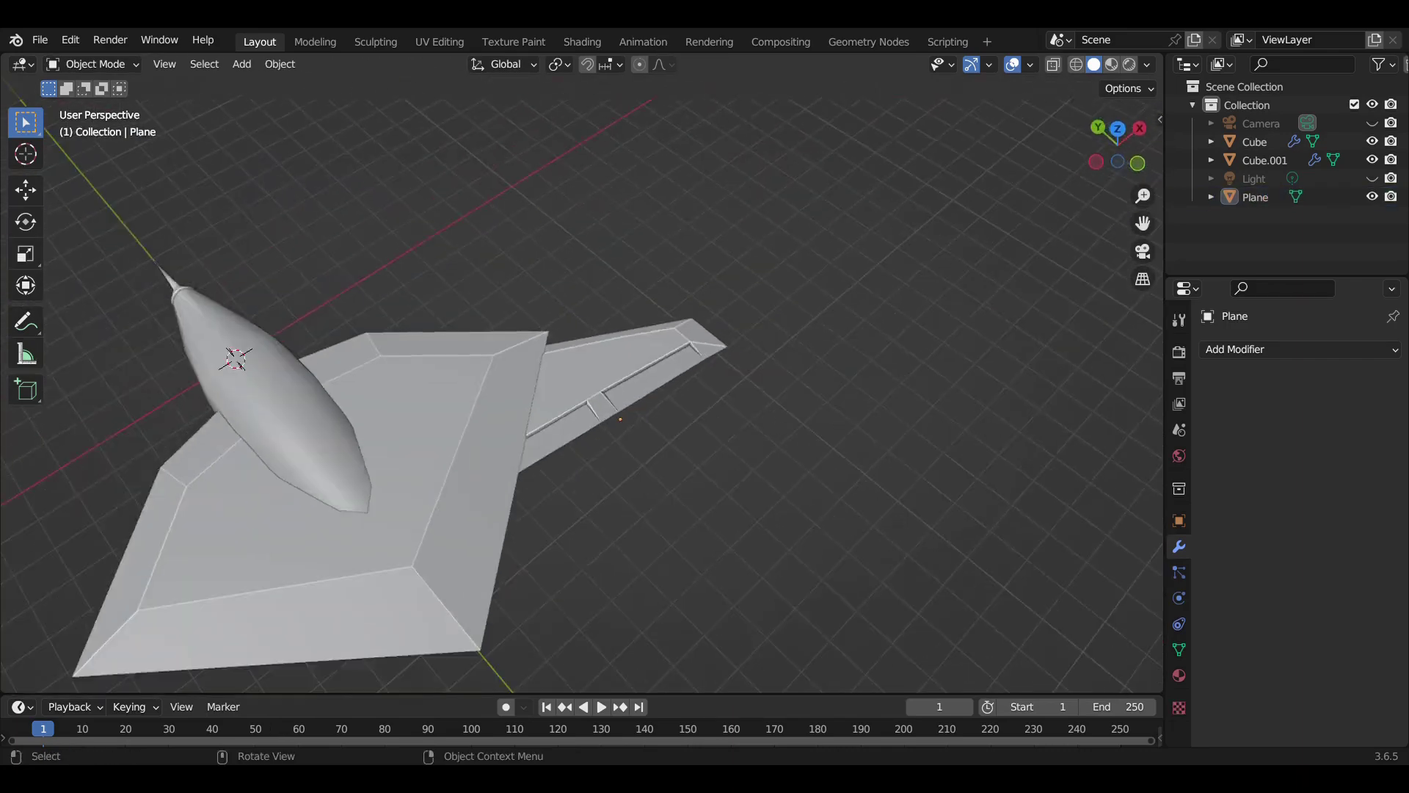
pyautogui.moveTo(587, 440); pyautogui.dragTo(543, 381, button='middle')
pyautogui.click(1300, 349)
pyautogui.click(944, 566)
pyautogui.click(1327, 472)
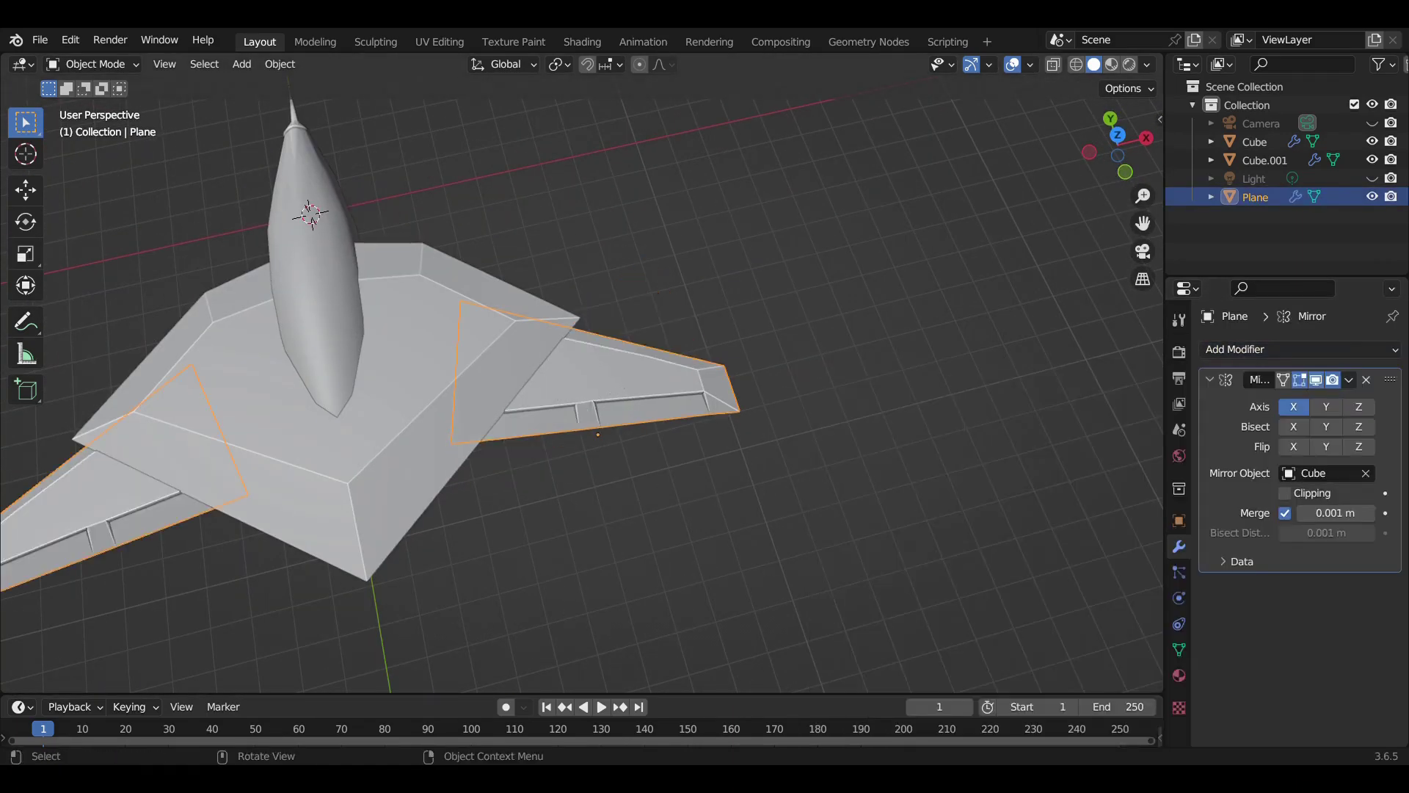
pyautogui.click(1210, 380)
pyautogui.hotkey('alt', 'a')
pyautogui.press('KP_7')
# Reshape the diamond body by moving its front vertices along Y
pyautogui.click(1265, 160)
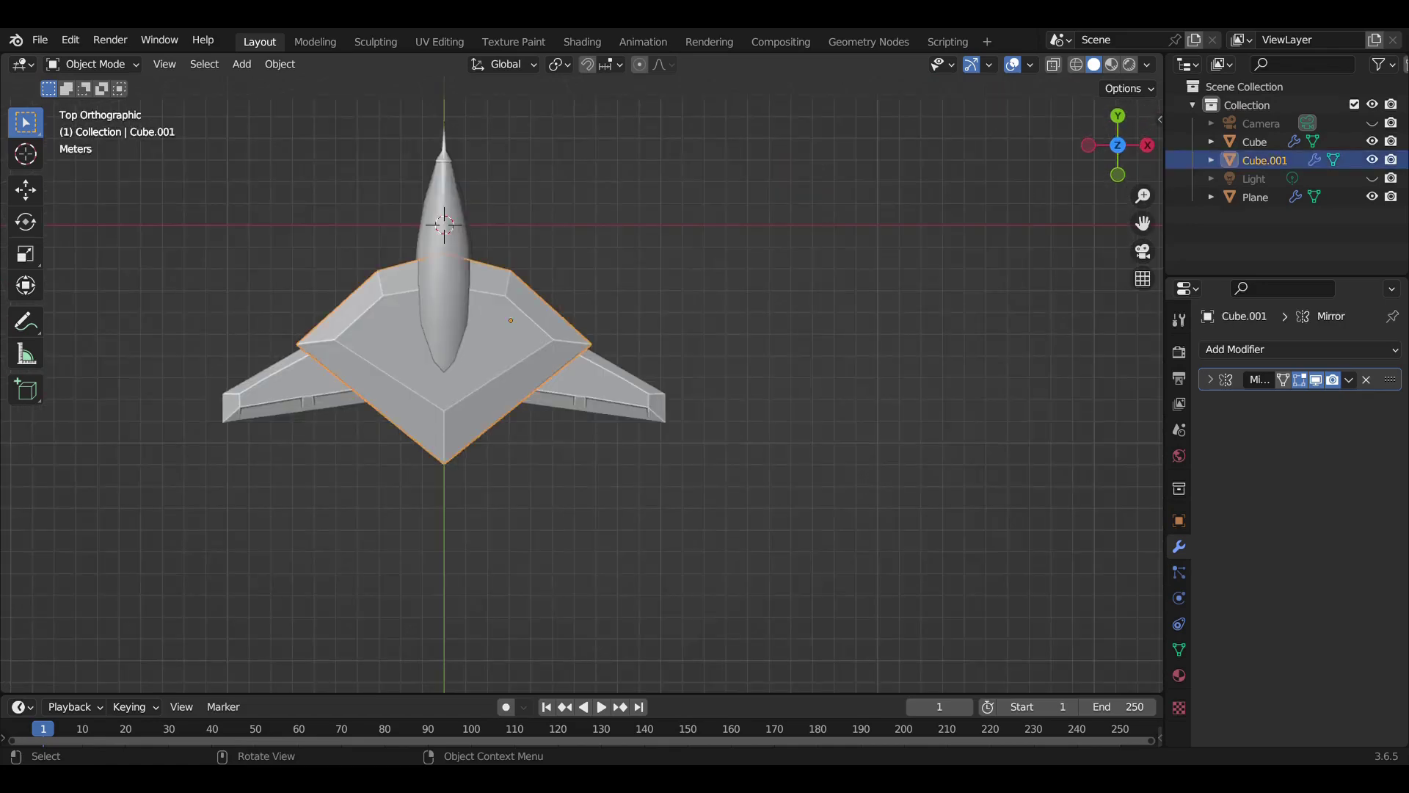
pyautogui.press('Tab')
pyautogui.press('g')
pyautogui.press('y')
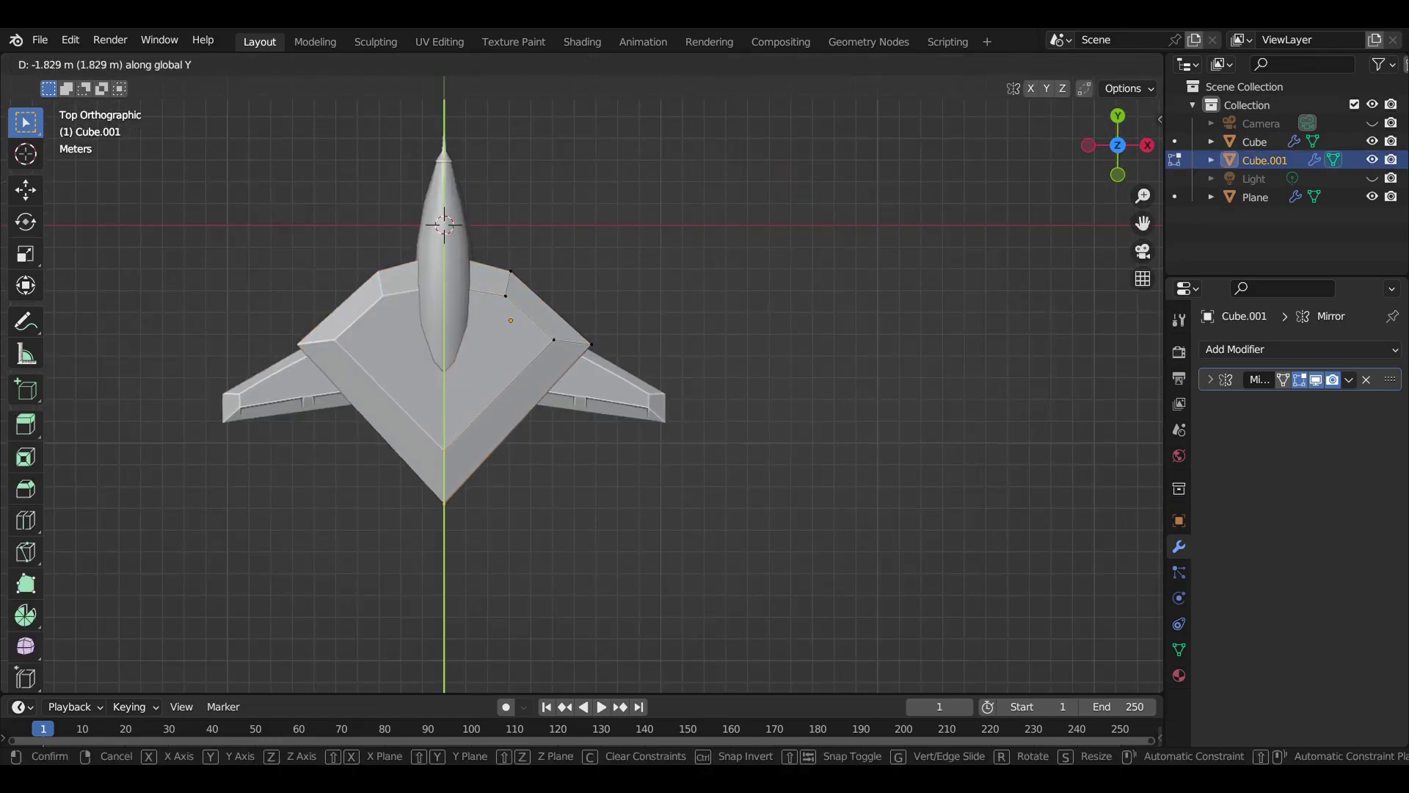
pyautogui.press('Return')
pyautogui.press('Tab')
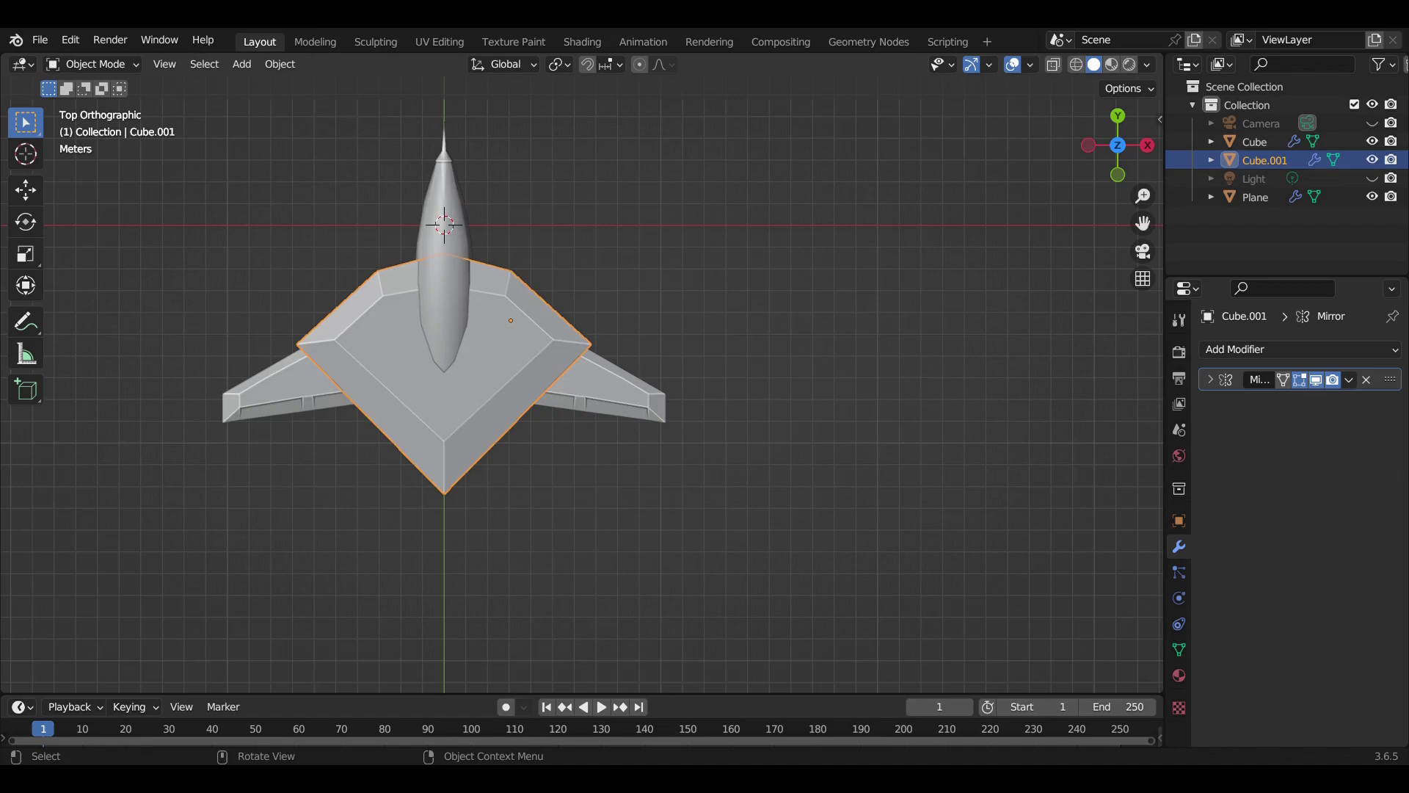
# Scale the fuselage to 0.915 and adjust its height along Z
pyautogui.moveTo(587, 367); pyautogui.dragTo(661, 330, button='middle')
pyautogui.moveTo(734, 440); pyautogui.dragTo(778, 529, button='middle')
pyautogui.click(778, 411)
pyautogui.press('s')
pyautogui.click(769, 563)
pyautogui.press('KP_7')
pyautogui.scroll(-3, 769, 563)
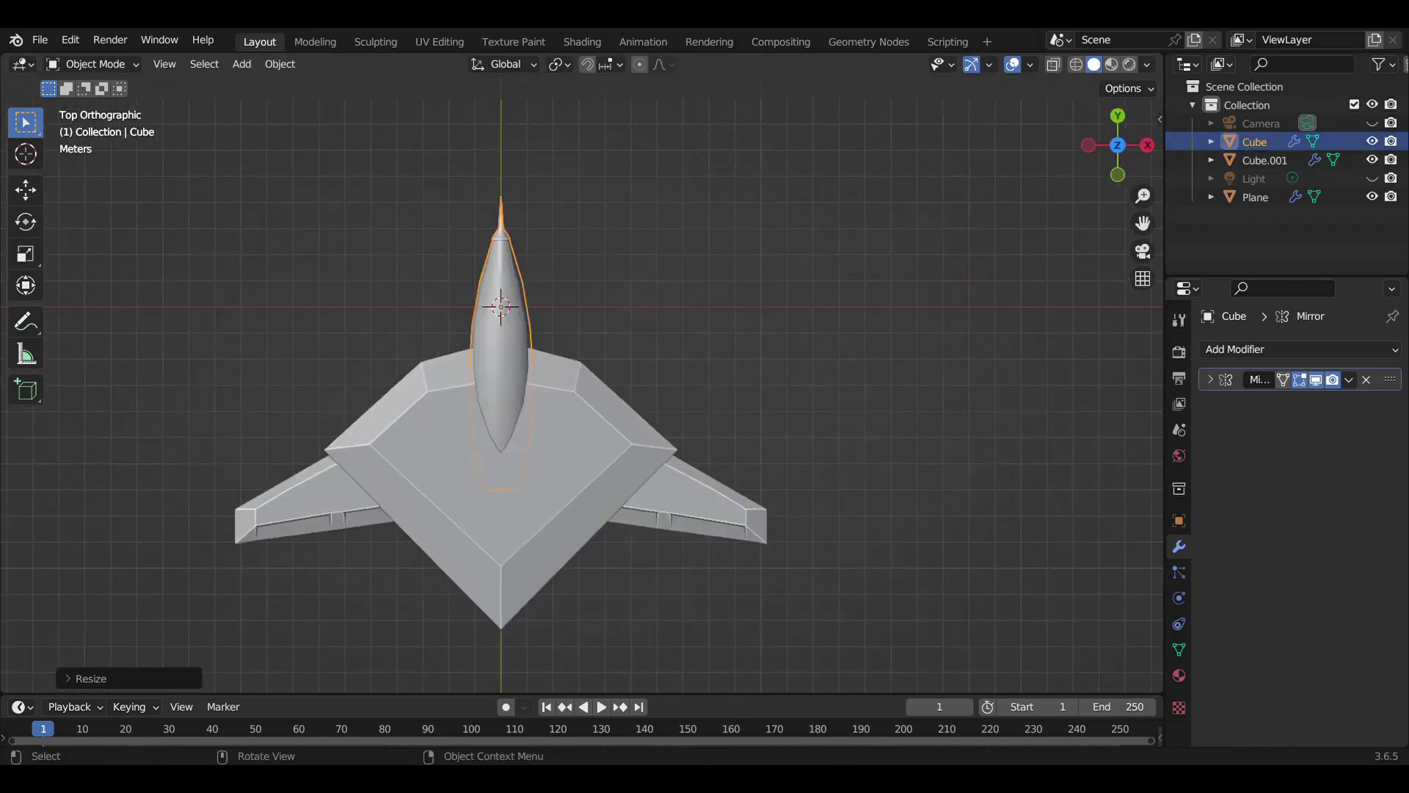
pyautogui.press('KP_3')
pyautogui.press('g')
pyautogui.press('z')
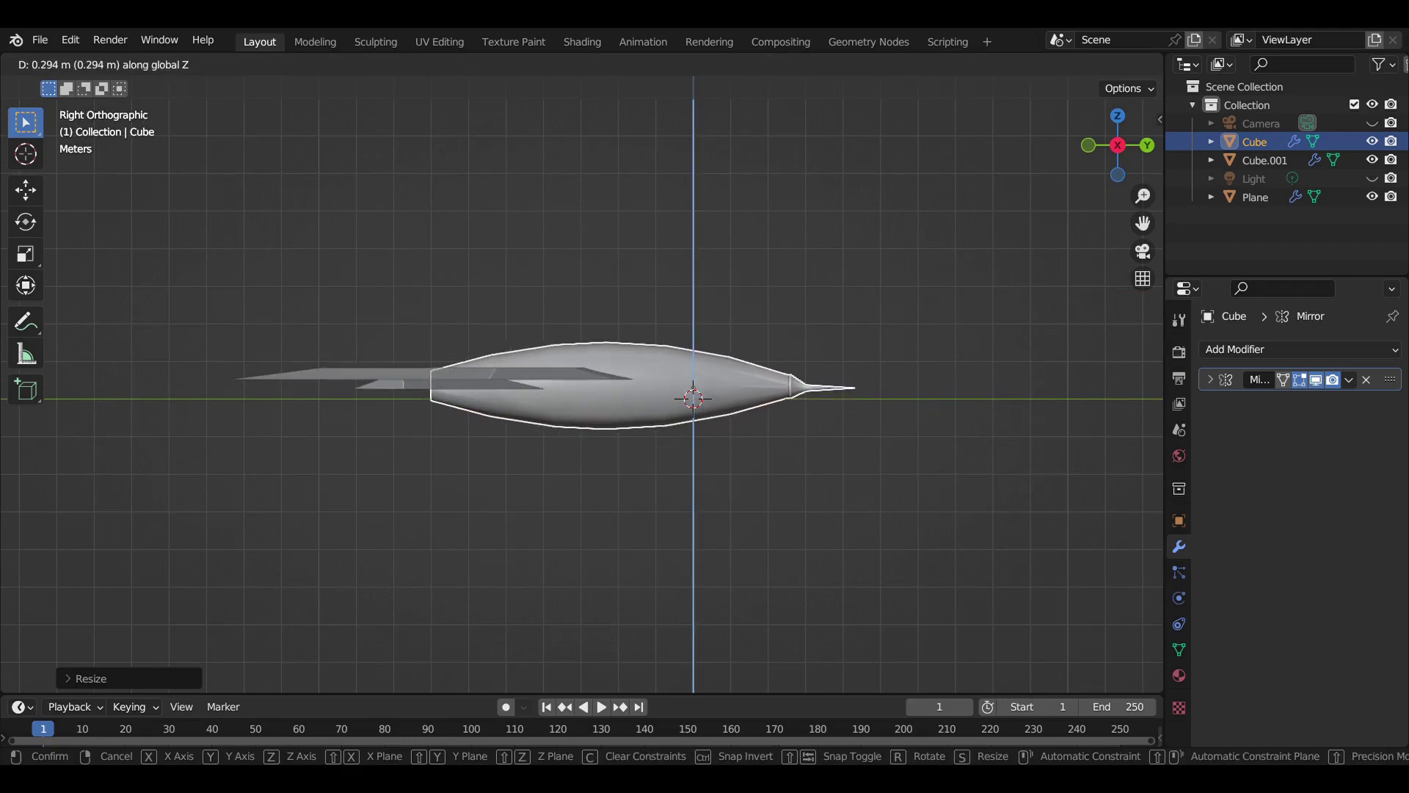
pyautogui.press('Escape')
pyautogui.press('KP_7')
pyautogui.hotkey('alt', 'a')
# Add a new plane and place it beside the fuselage
pyautogui.keyDown('shift'); pyautogui.moveTo(660, 440); pyautogui.dragTo(687, 325, button='middle'); pyautogui.keyUp('shift')
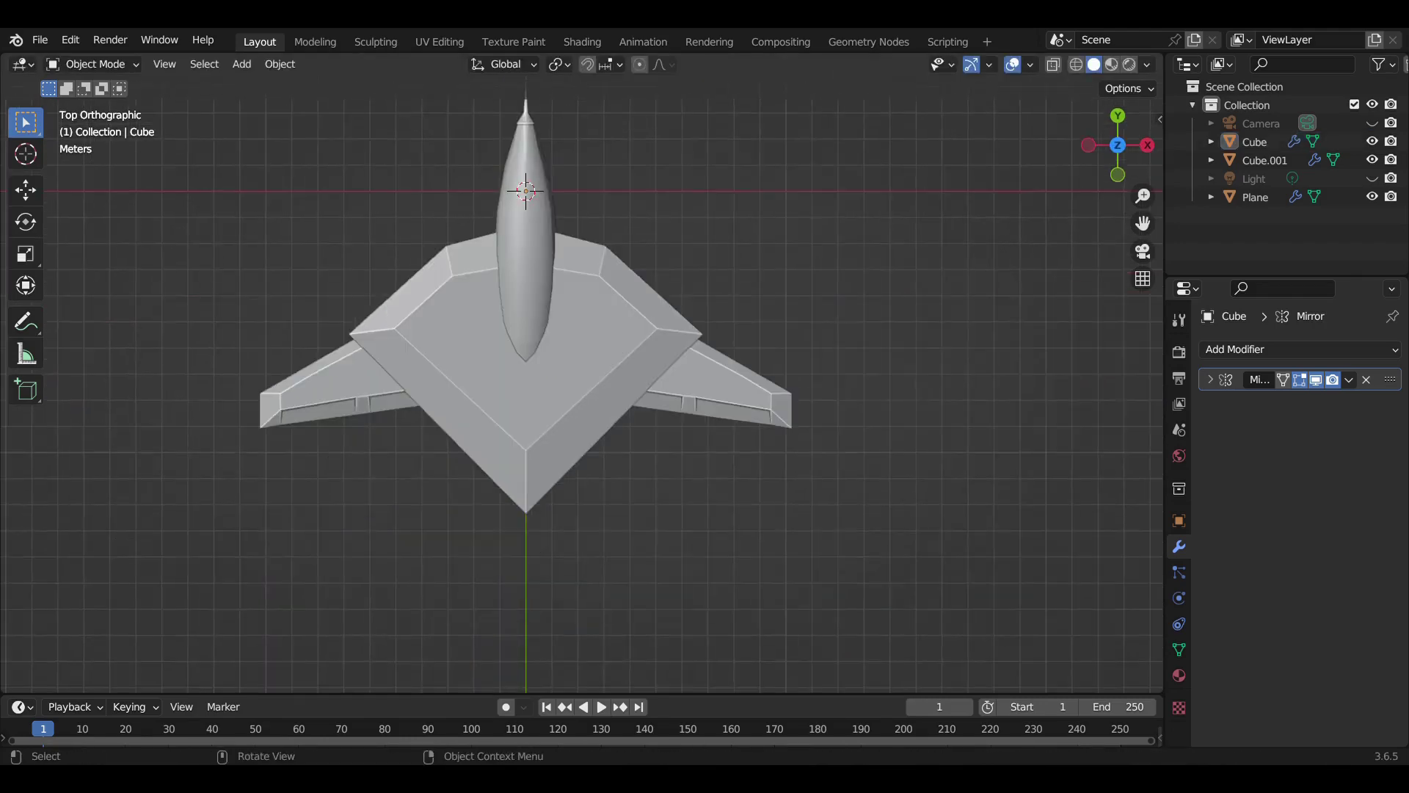
pyautogui.click(242, 64)
pyautogui.click(418, 85)
pyautogui.press('g')
pyautogui.click(717, 521)
pyautogui.scroll(2, 717, 521)
# Collapse the new plane to a single center vertex and place it below the jet in side view
pyautogui.hotkey('shift', 'z')
pyautogui.press('Tab')
pyautogui.press('m')
pyautogui.click(763, 550)
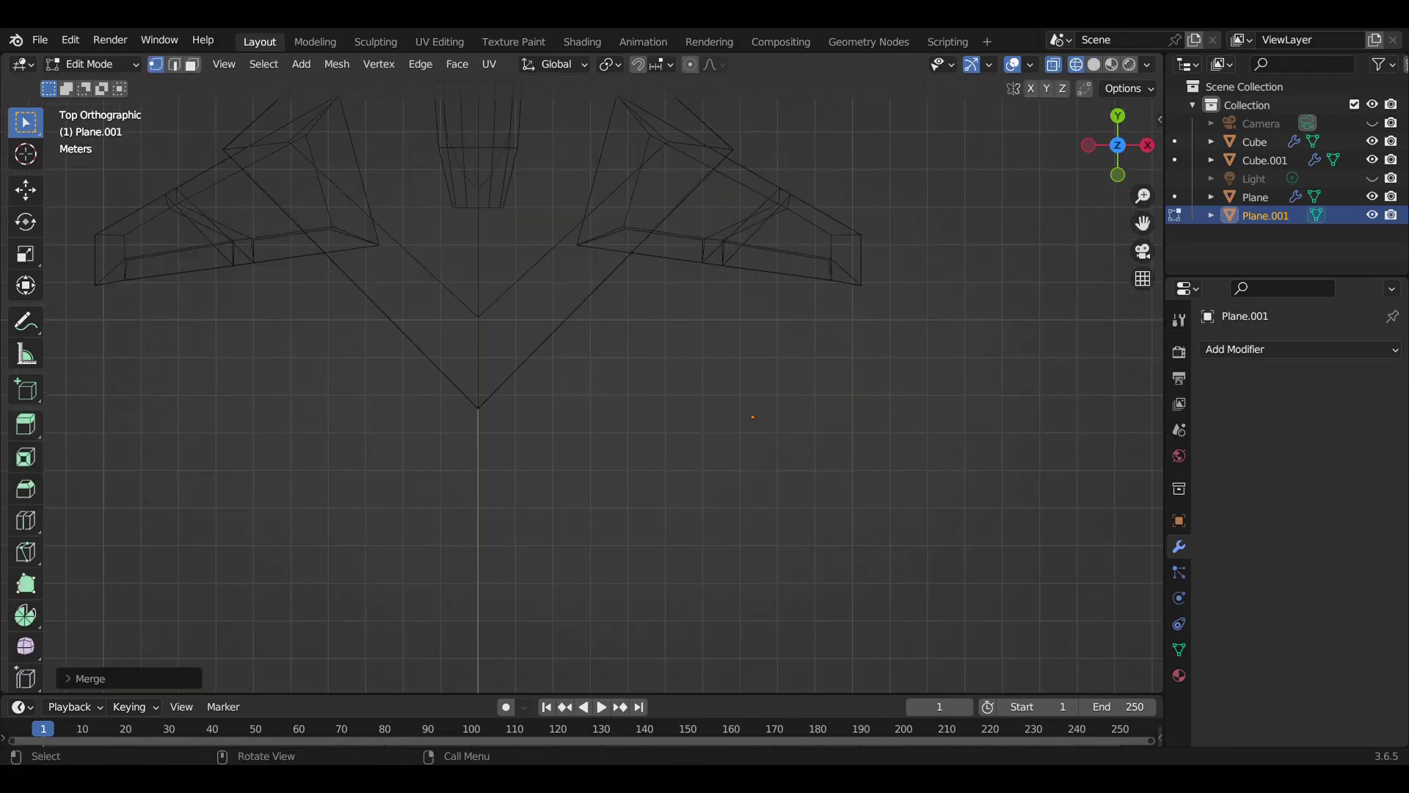
pyautogui.press('KP_3')
pyautogui.press('g')
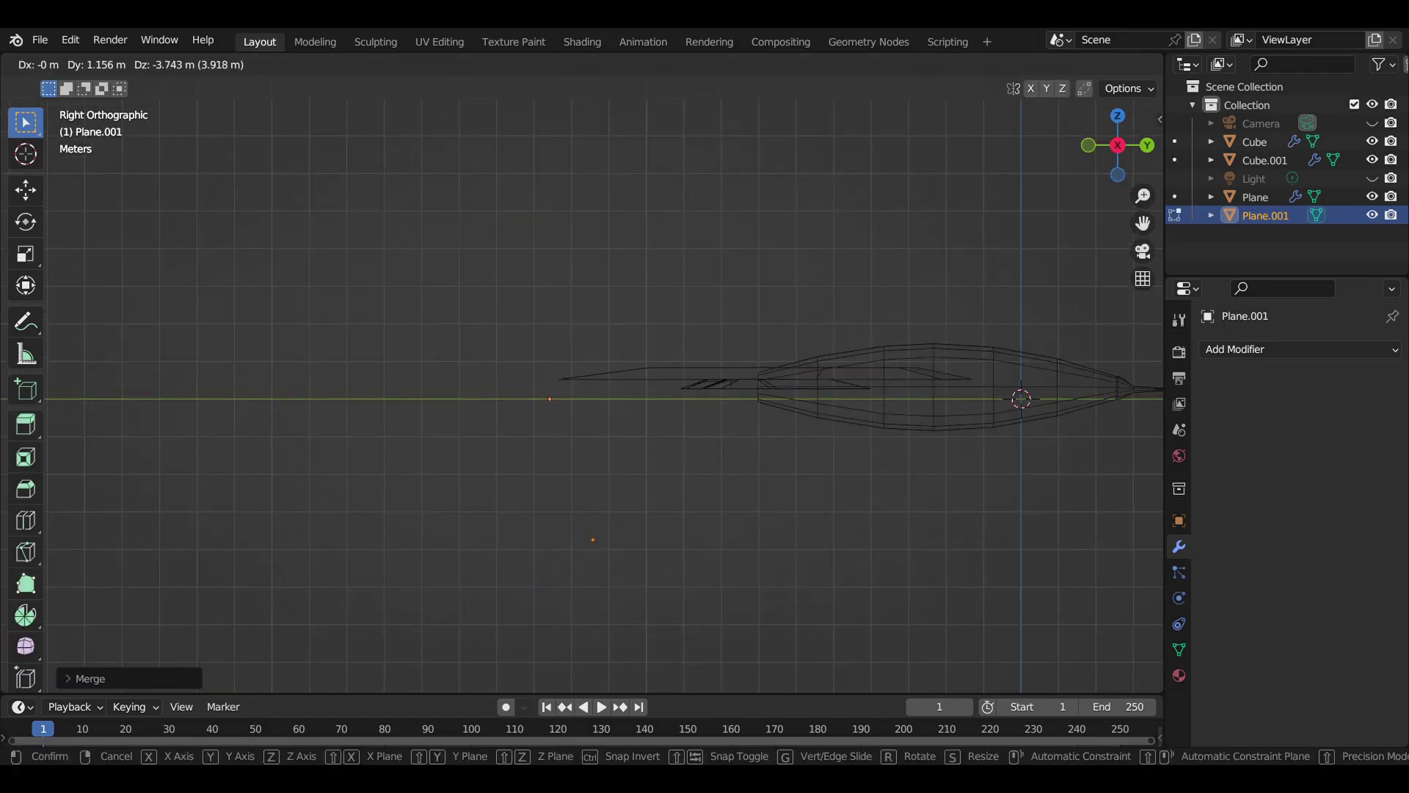
pyautogui.press('Return')
pyautogui.scroll(2, 584, 549)
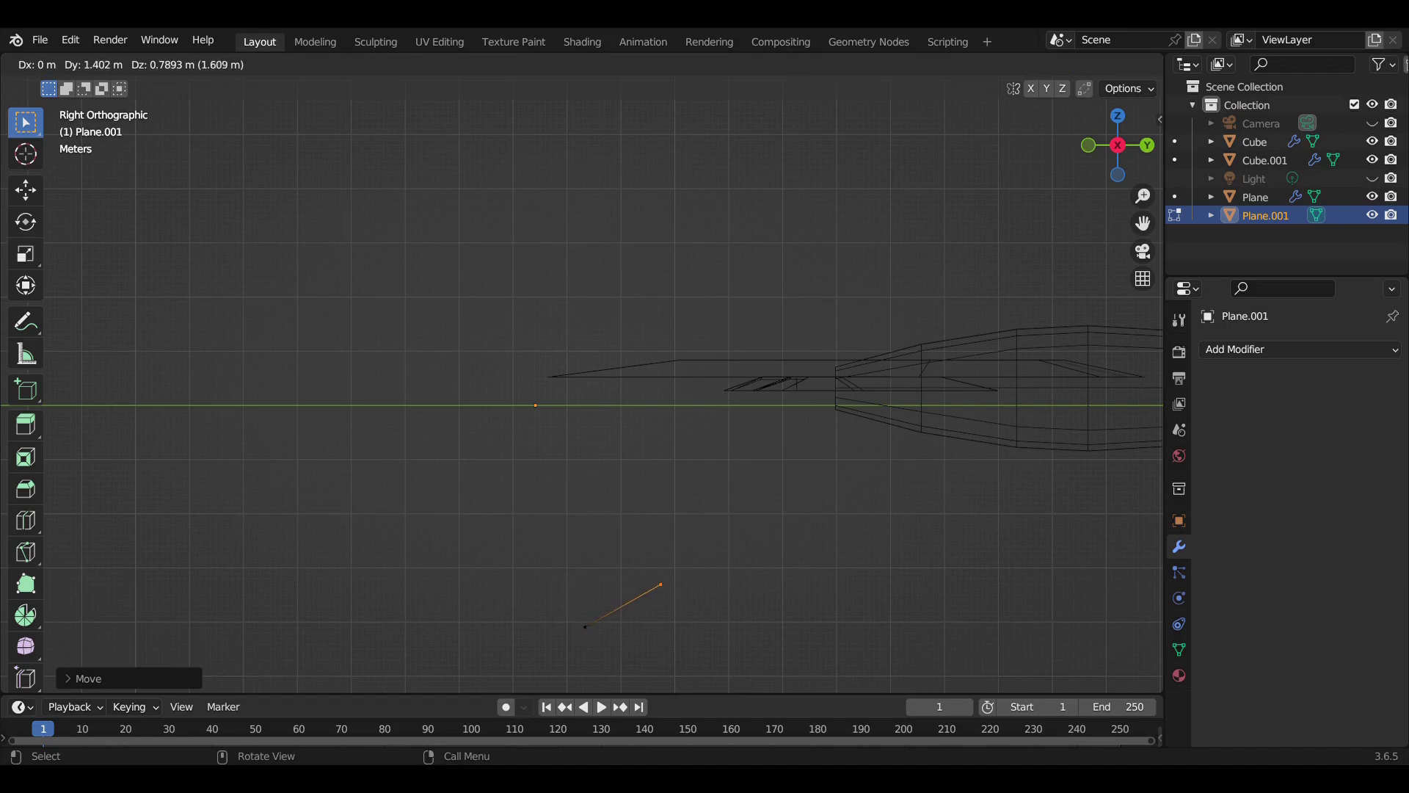
# Extrude the vertex into the upper curve of the crescent's outer edge
pyautogui.click(662, 581)
pyautogui.click(645, 535)
pyautogui.click(617, 487)
pyautogui.click(575, 447)
pyautogui.click(536, 426)
pyautogui.press('e')
pyautogui.click(487, 434)
pyautogui.press('e')
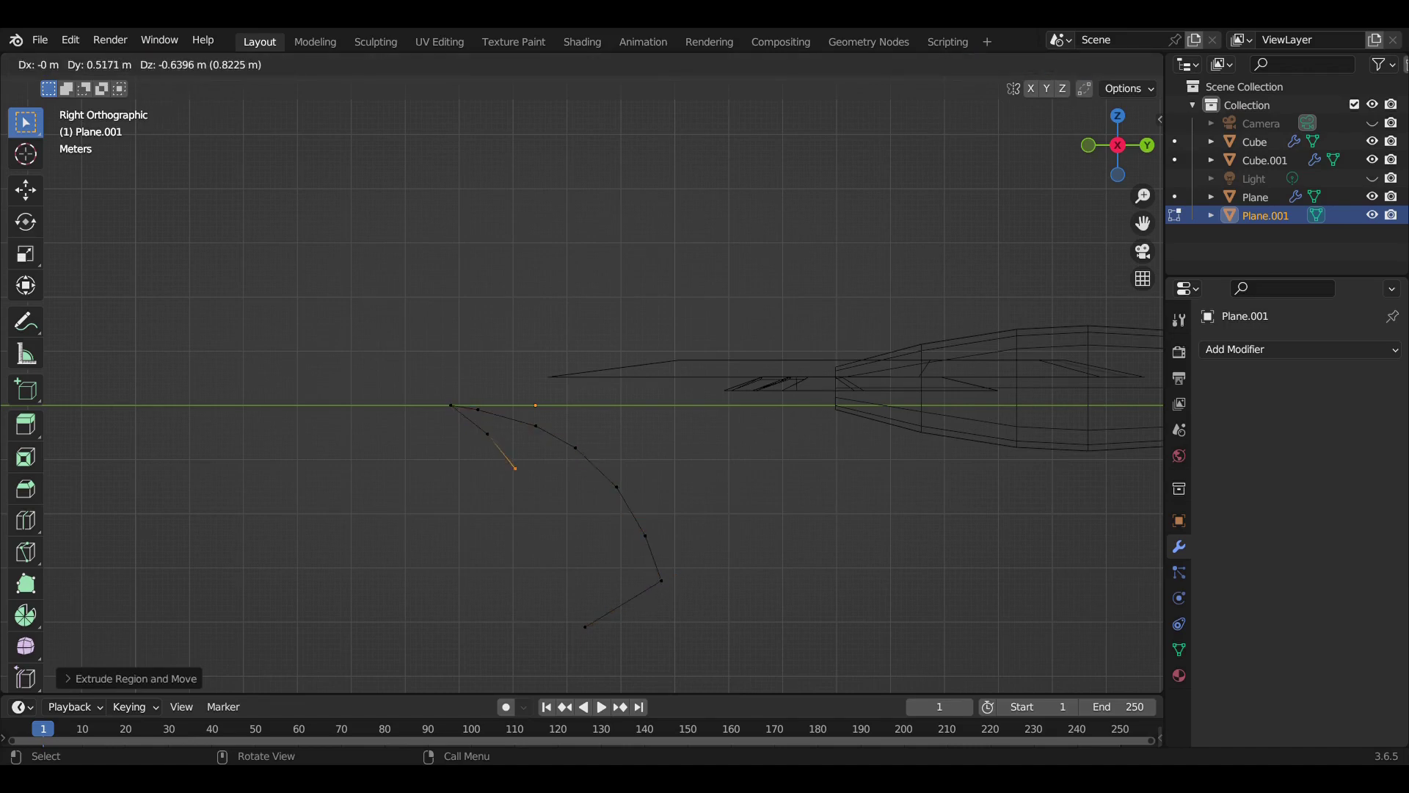
# Continue the outer curve downward and merge its last point onto the bottom corner
pyautogui.click(515, 467)
pyautogui.press('e')
pyautogui.click(539, 519)
pyautogui.press('e')
pyautogui.click(557, 582)
pyautogui.press('e')
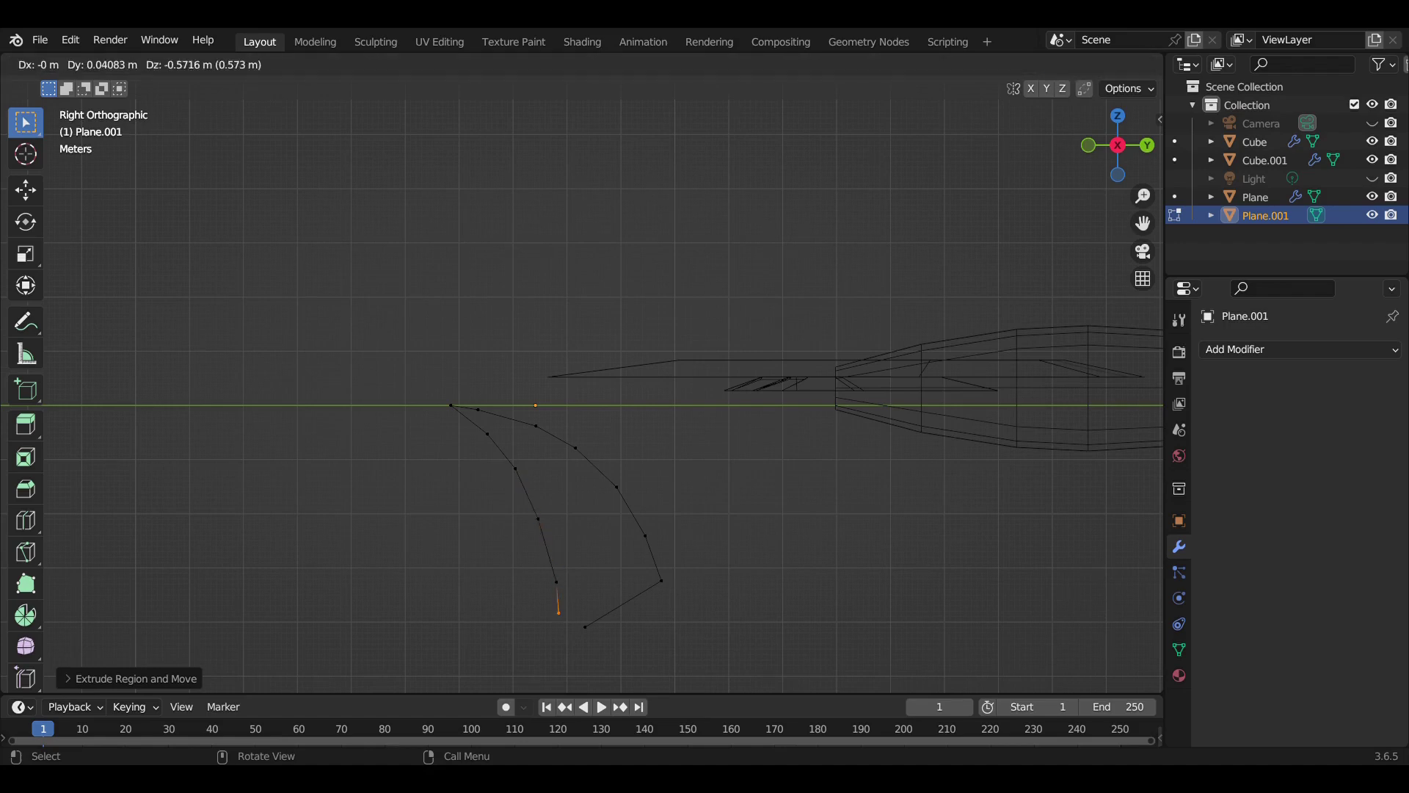
pyautogui.press('g')
pyautogui.click(555, 644)
pyautogui.press('m')
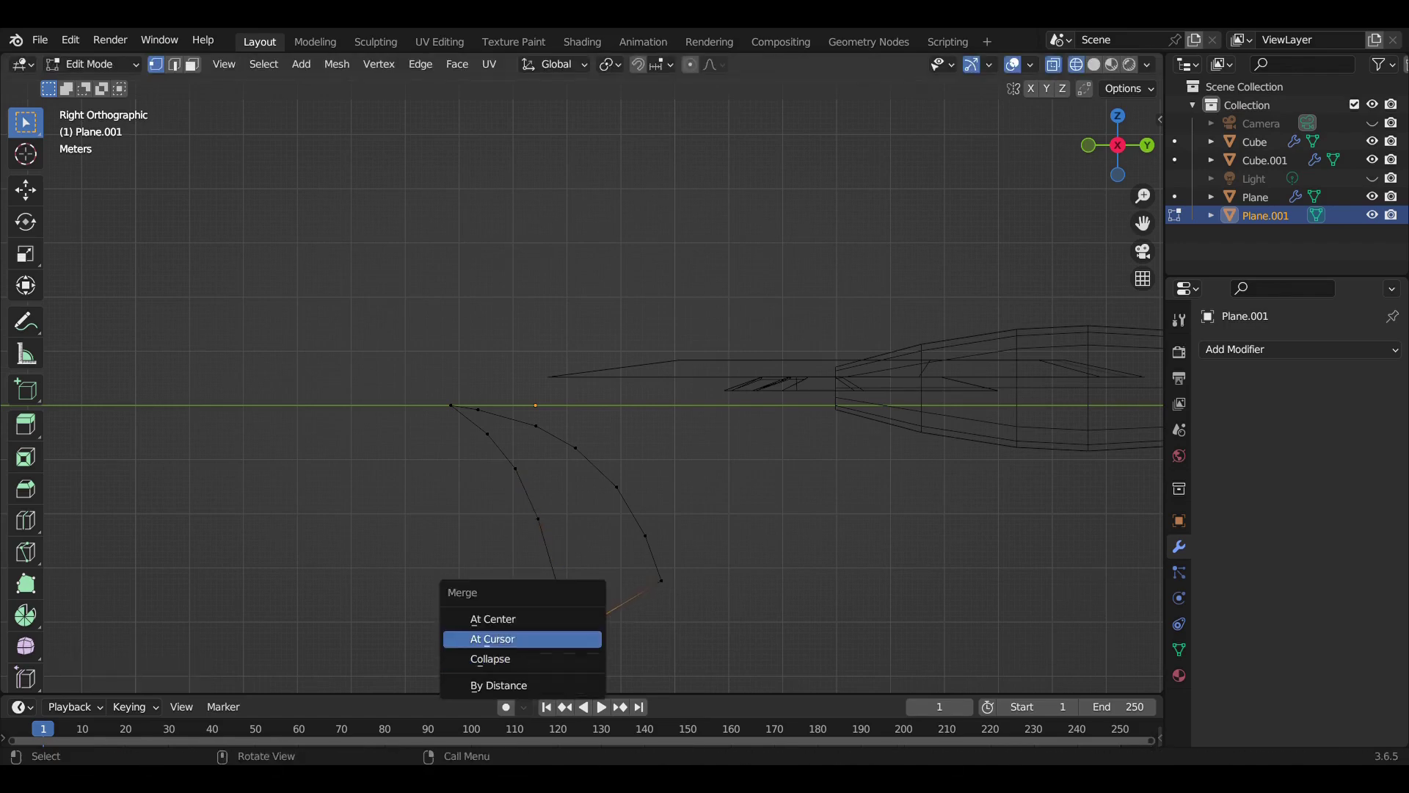
# Extrude the crescent's inner edge back up toward the top point
pyautogui.click(556, 582)
pyautogui.press('e')
pyautogui.press('e')
pyautogui.click(563, 505)
pyautogui.press('e')
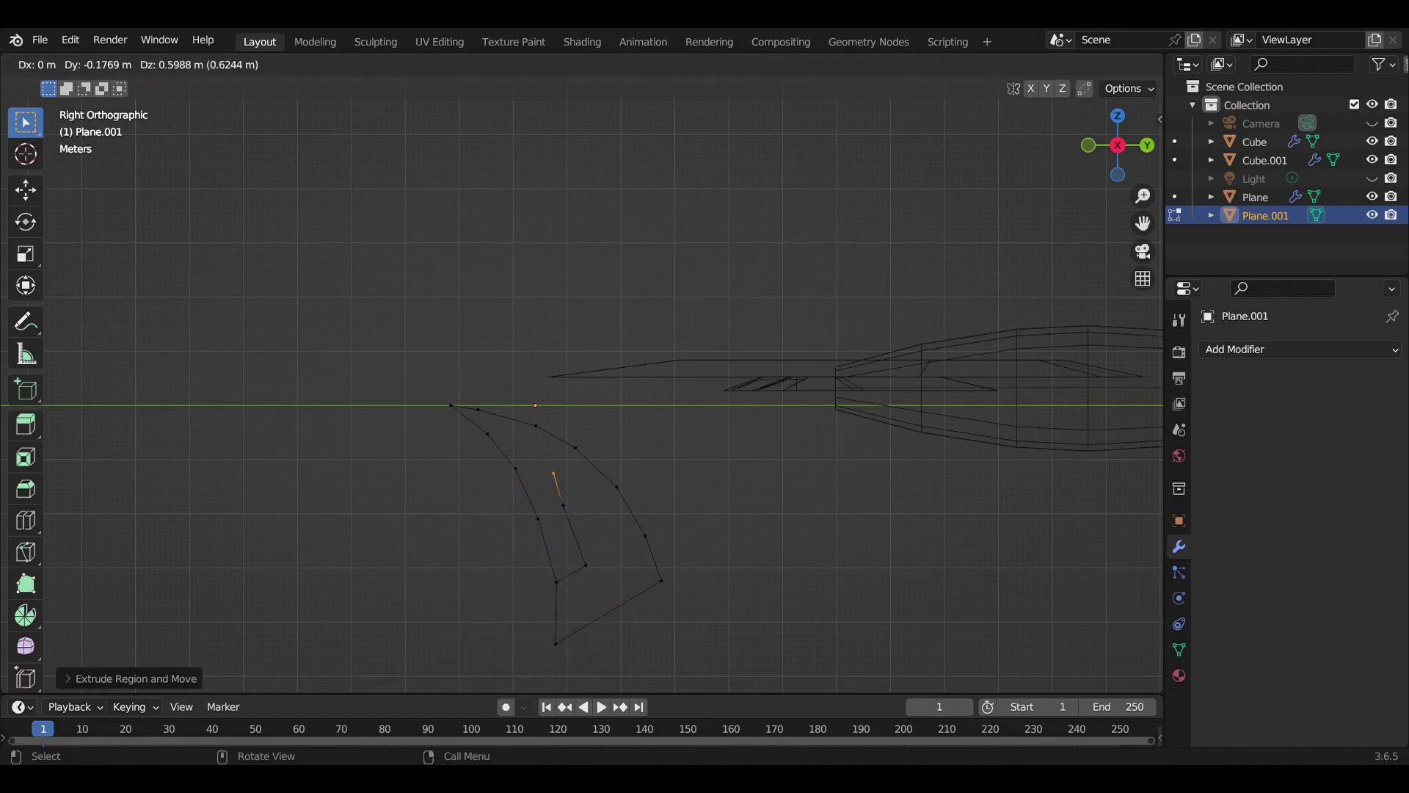
pyautogui.click(505, 433)
pyautogui.press('e')
pyautogui.click(492, 438)
pyautogui.press('Escape')
pyautogui.click(491, 439)
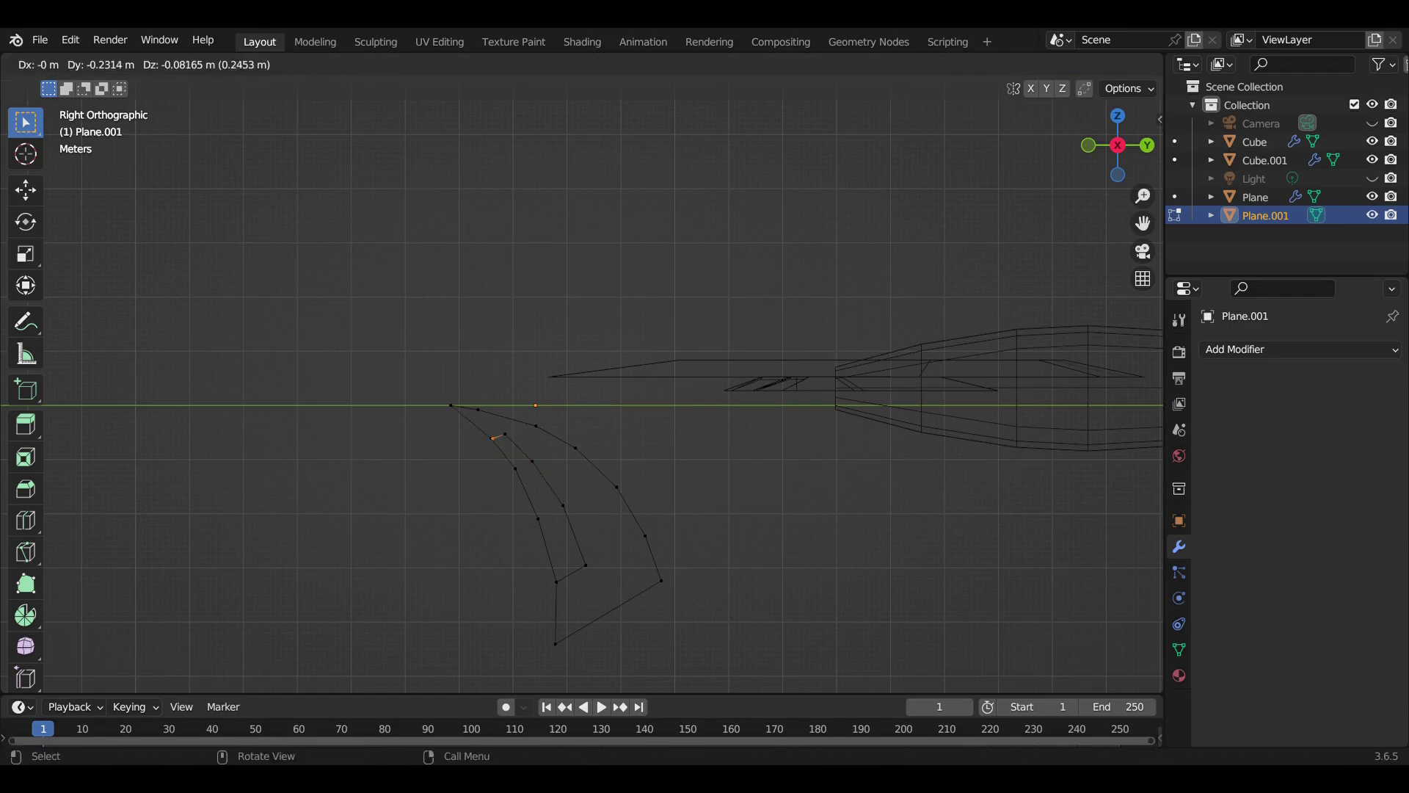
# Box-select the entire crescent outline
pyautogui.scroll(-1, 581, 396)
pyautogui.scroll(-1, 581, 396)
pyautogui.press('a')
pyautogui.hotkey('alt', 'a')
pyautogui.moveTo(582, 397); pyautogui.dragTo(646, 367, button='middle')
pyautogui.moveTo(543, 431); pyautogui.dragTo(733, 607)
# Move the crescent along X to sit beside the jet, then return to solid display
pyautogui.press('KP_5')
pyautogui.press('KP_1')
pyautogui.press('g')
pyautogui.press('x')
pyautogui.press('Return')
pyautogui.moveTo(581, 397)
pyautogui.mouseDown(button='middle')
pyautogui.moveTo(624, 367)
pyautogui.moveTo(601, 333)
pyautogui.moveTo(675, 279)
pyautogui.moveTo(617, 331)
pyautogui.mouseUp(button='middle')
pyautogui.hotkey('alt', 'a')
pyautogui.hotkey('shift', 'z')
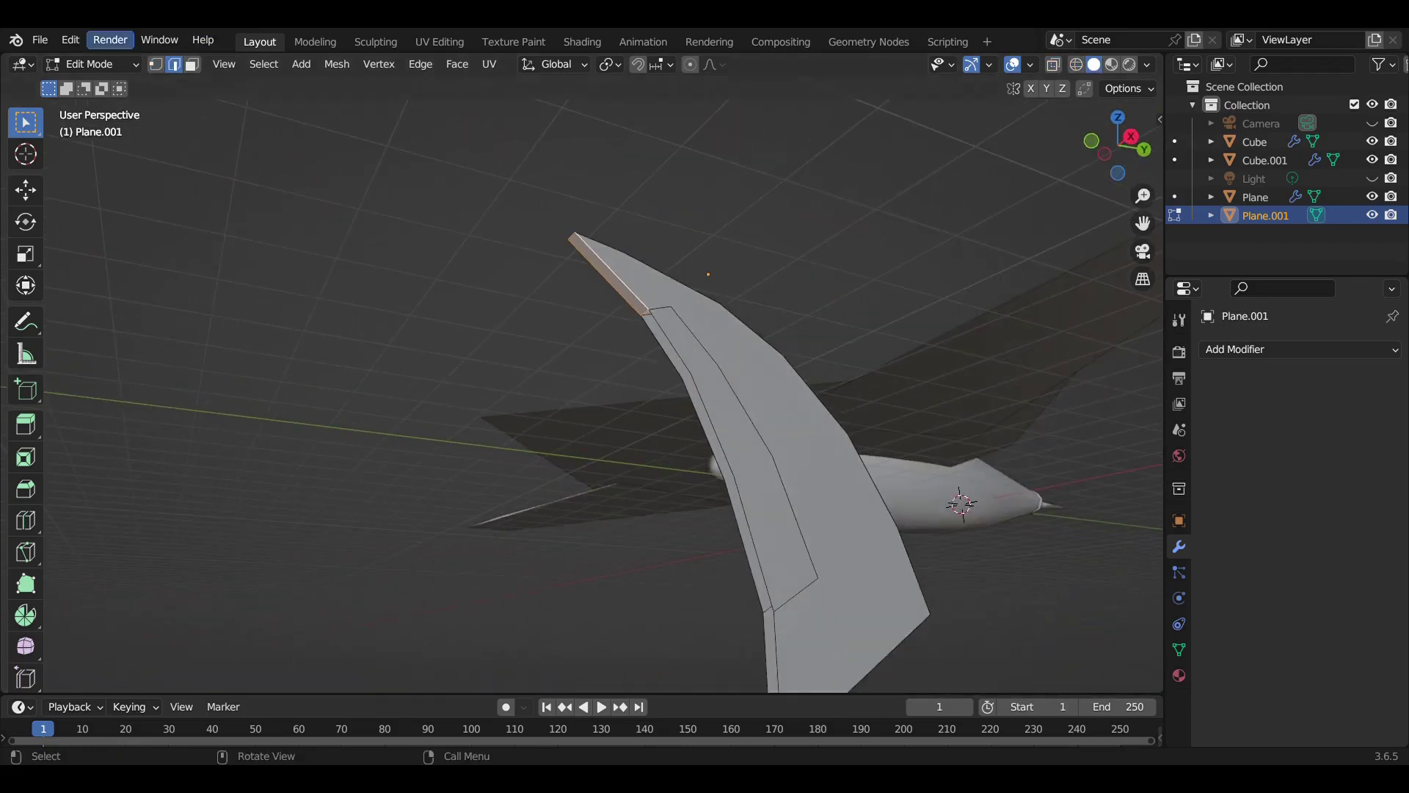
# Add an edge loop along the fin and delete part of its inner strip
pyautogui.hotkey('ctrl', 'r')
pyautogui.click(763, 576)
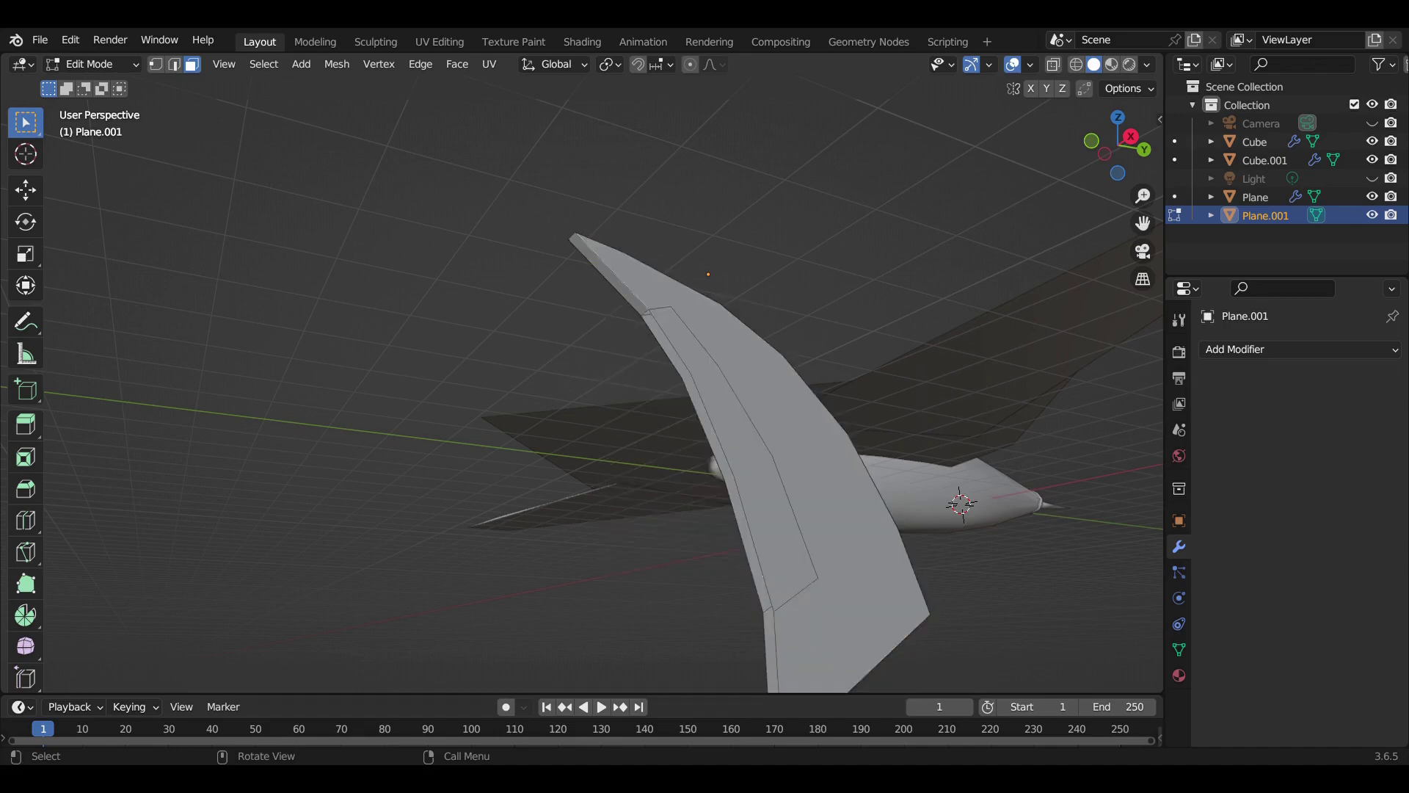
pyautogui.moveTo(734, 441)
pyautogui.mouseDown(button='middle')
pyautogui.moveTo(800, 470)
pyautogui.moveTo(844, 470)
pyautogui.moveTo(764, 455)
pyautogui.mouseUp(button='middle')
pyautogui.press('x')
pyautogui.click(803, 481)
pyautogui.scroll(3, 734, 440)
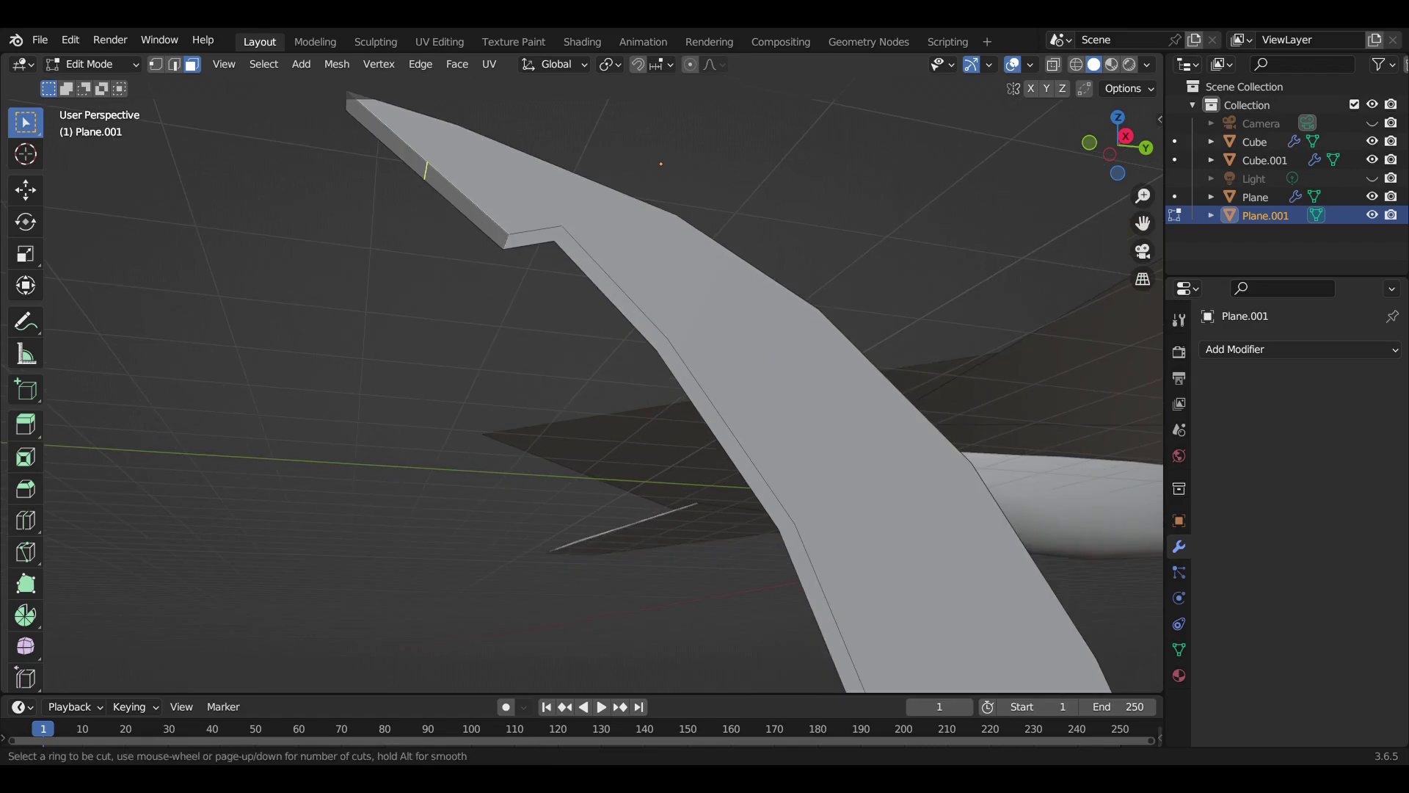
pyautogui.press('Escape')
pyautogui.scroll(-6, 602, 389)
# Add a loop cut along the fin's narrow edge strip and inspect it from several angles
pyautogui.moveTo(602, 389)
pyautogui.mouseDown(button='middle')
pyautogui.moveTo(632, 426)
pyautogui.moveTo(558, 382)
pyautogui.mouseUp(button='middle')
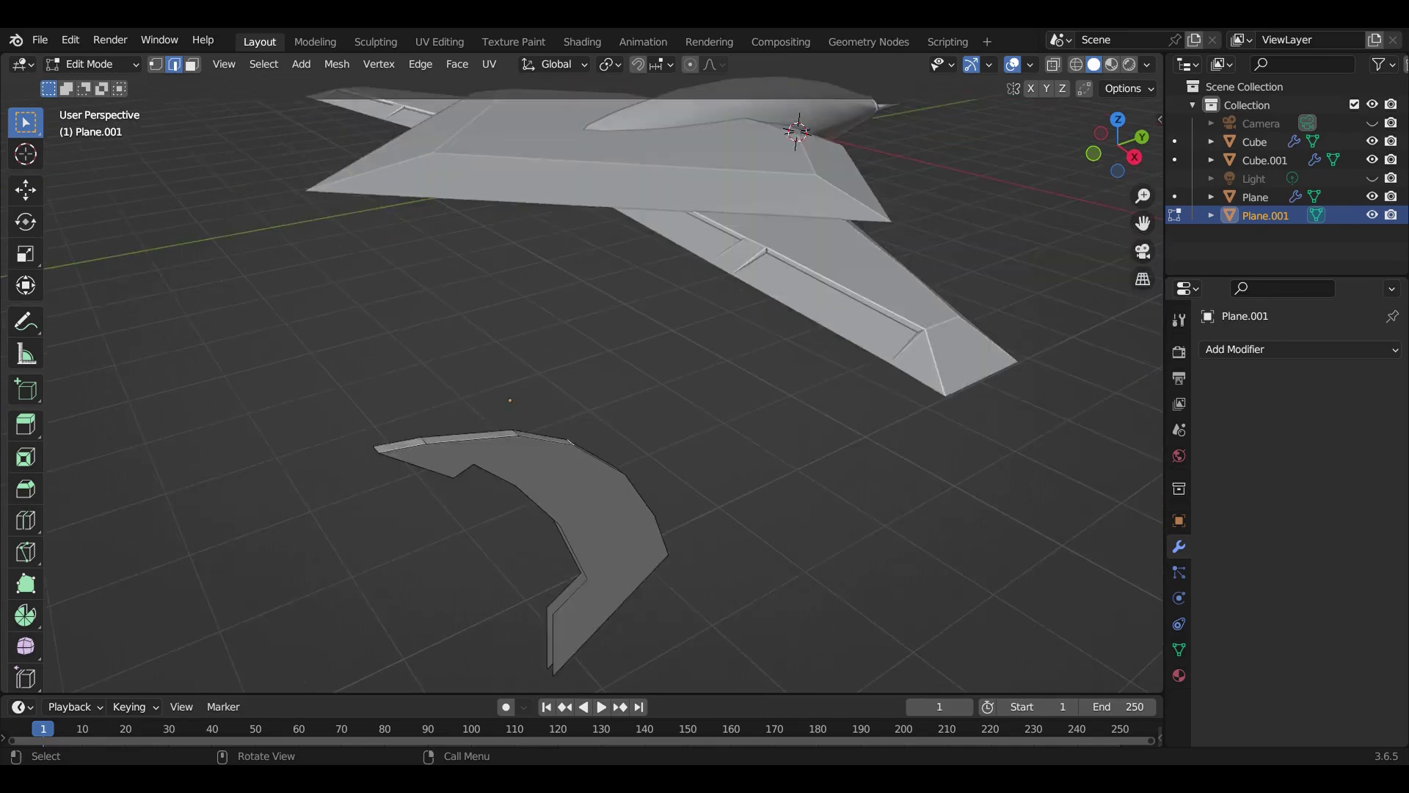
pyautogui.scroll(2, 588, 381)
pyautogui.moveTo(587, 396)
pyautogui.mouseDown(button='middle')
pyautogui.moveTo(616, 411)
pyautogui.moveTo(558, 397)
pyautogui.moveTo(616, 404)
pyautogui.moveTo(573, 374)
pyautogui.mouseUp(button='middle')
pyautogui.click(710, 563)
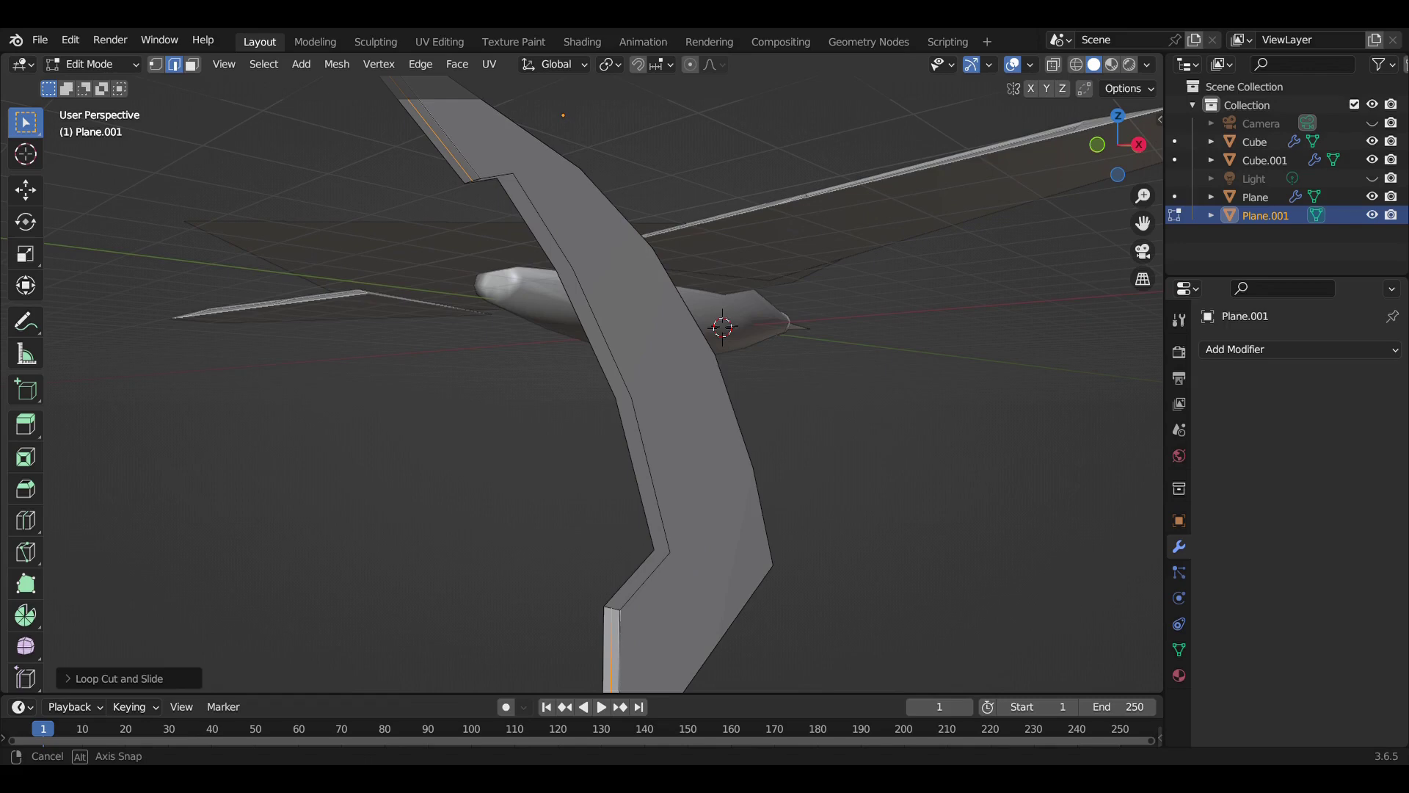
pyautogui.moveTo(588, 367); pyautogui.dragTo(572, 364, button='middle')
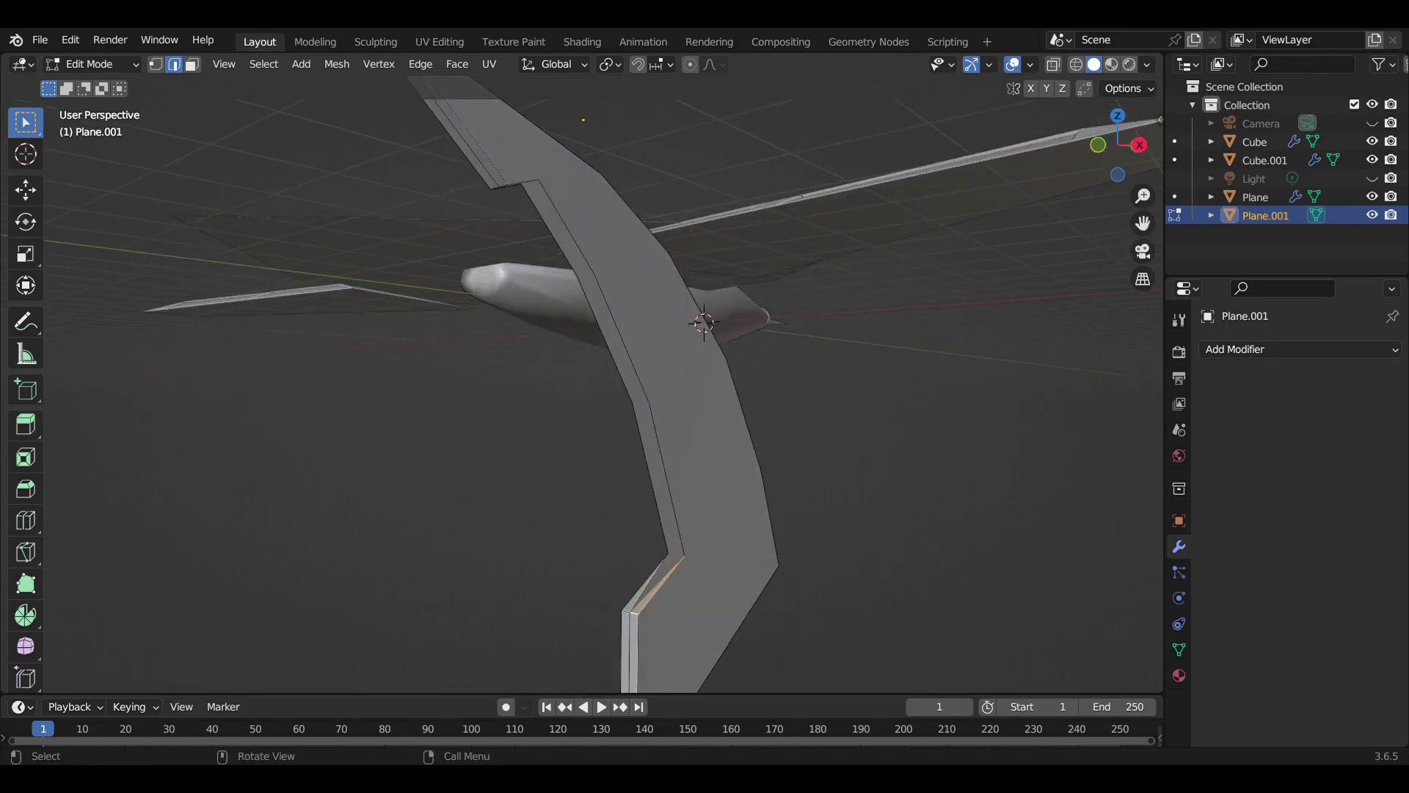
pyautogui.moveTo(587, 367); pyautogui.dragTo(514, 308, button='middle')
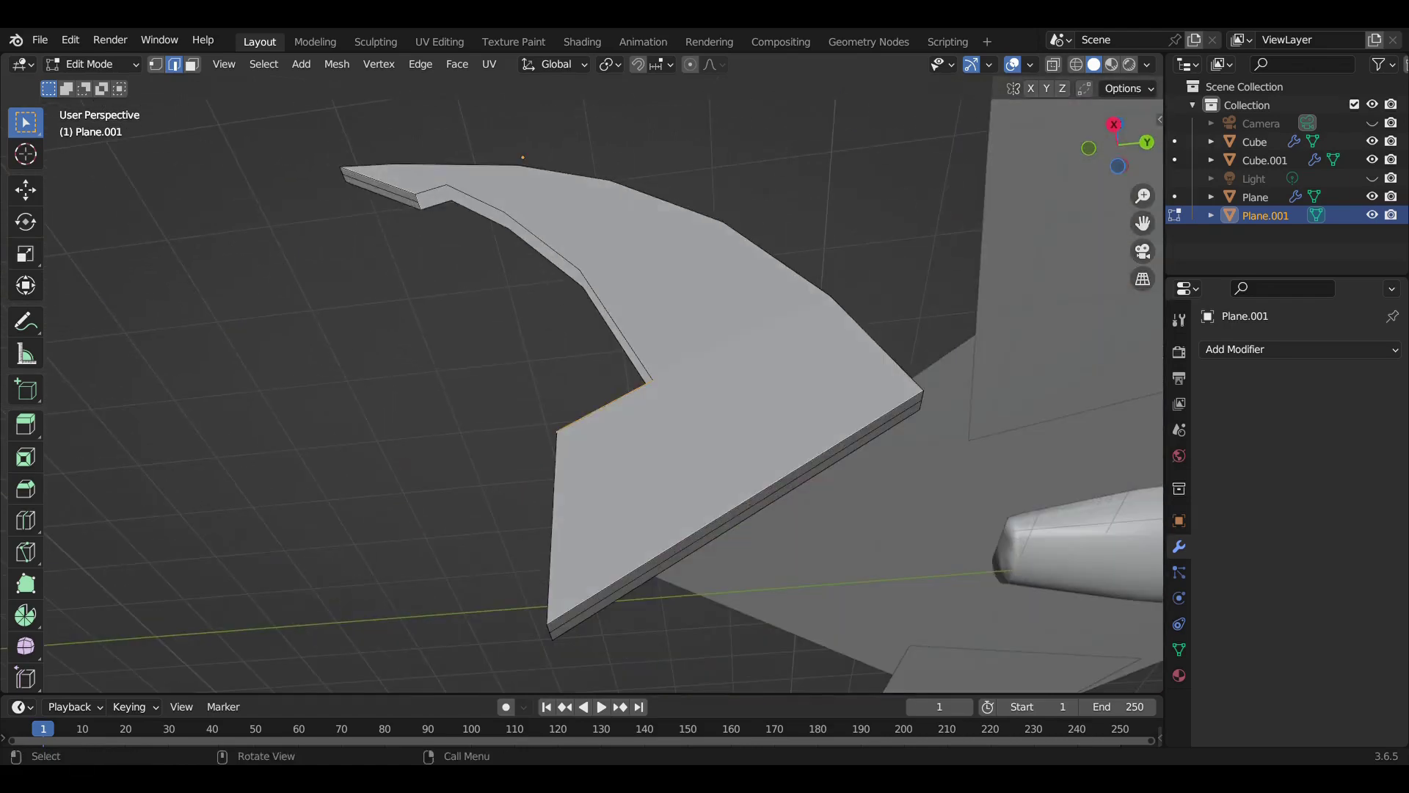
pyautogui.moveTo(587, 367); pyautogui.dragTo(536, 272, button='middle')
pyautogui.moveTo(587, 396); pyautogui.dragTo(550, 338, button='middle')
pyautogui.scroll(3, 588, 397)
pyautogui.moveTo(587, 397)
pyautogui.mouseDown(button='middle')
pyautogui.moveTo(528, 338)
pyautogui.moveTo(572, 382)
pyautogui.moveTo(558, 367)
pyautogui.mouseUp(button='middle')
pyautogui.moveTo(705, 396); pyautogui.dragTo(587, 337, button='middle')
# Return to Object Mode and select the fin in right side view
pyautogui.press('Tab')
pyautogui.press('KP_3')
pyautogui.click(588, 389)
pyautogui.moveTo(705, 397); pyautogui.dragTo(617, 353, button='middle')
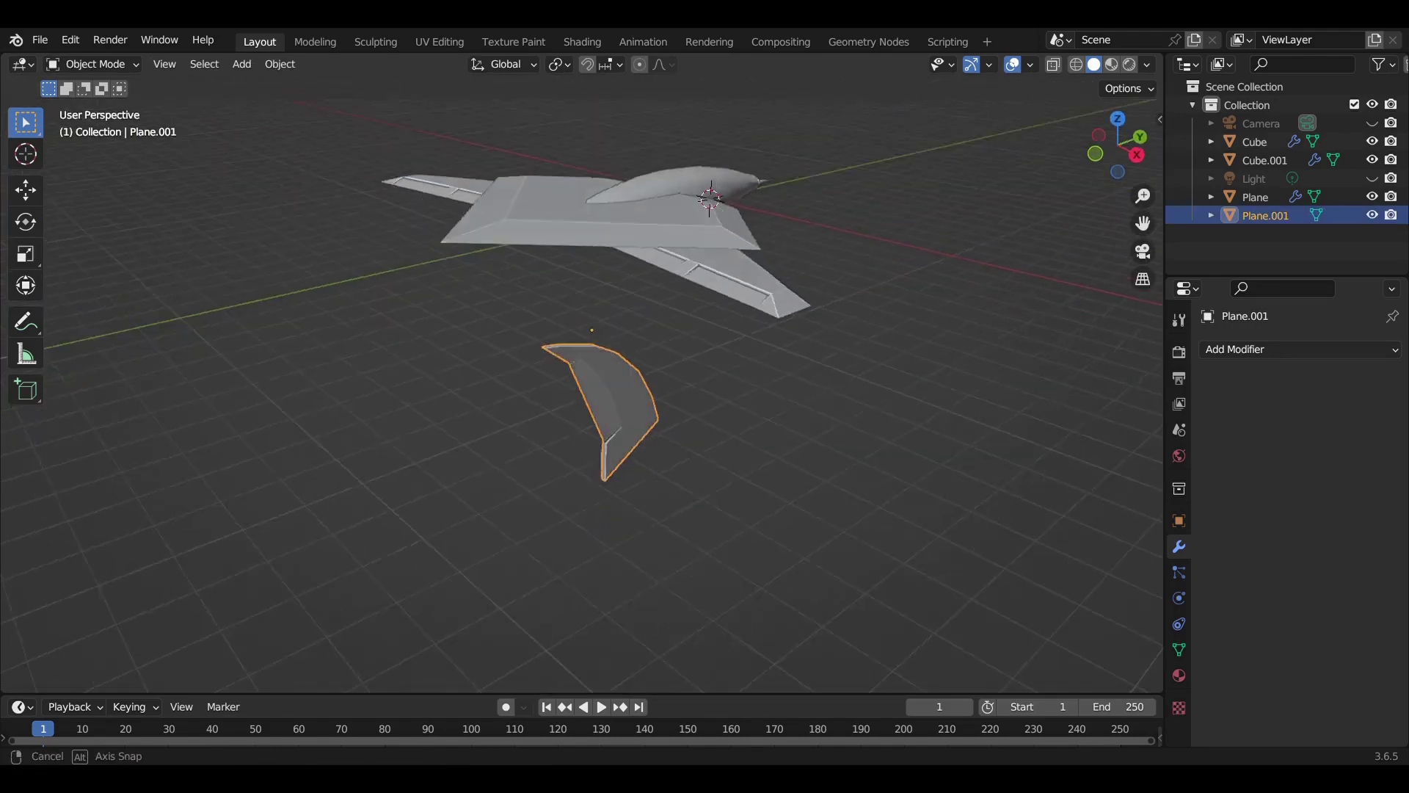
# In right view, knife a cut across the fin and slide the new vertex along Y
pyautogui.press('Tab')
pyautogui.press('KP_3')
pyautogui.scroll(4, 588, 396)
pyautogui.moveTo(705, 397); pyautogui.dragTo(631, 353, button='middle')
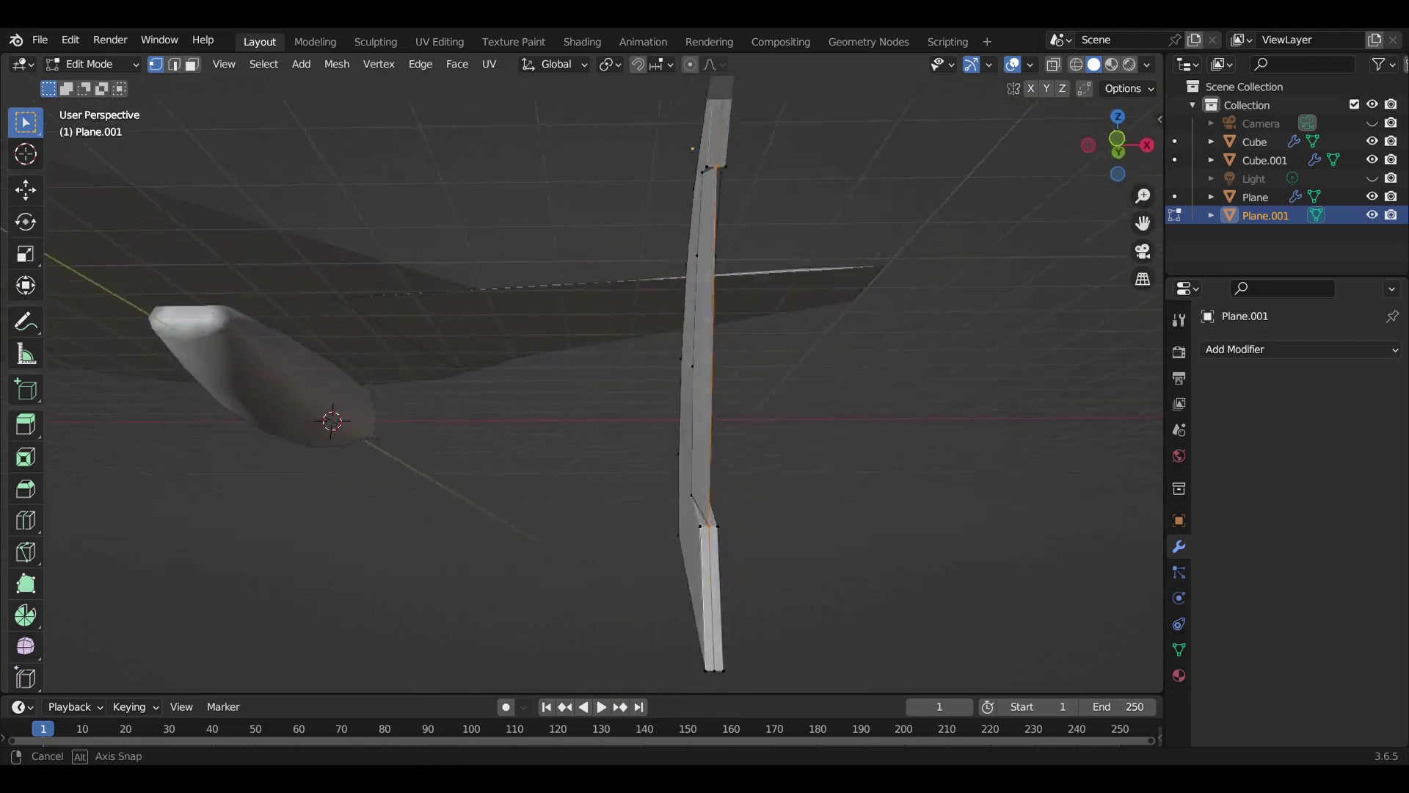
pyautogui.press('KP_3')
pyautogui.scroll(2, 588, 396)
pyautogui.press('k')
pyautogui.click(492, 389)
pyautogui.click(580, 363)
pyautogui.press('Return')
pyautogui.press('g')
pyautogui.press('y')
pyautogui.press('Return')
# Knife a second cut from the fin's left edge and slide that vertex along Y
pyautogui.press('k')
pyautogui.click(453, 276)
pyautogui.click(504, 253)
pyautogui.press('Return')
pyautogui.press('g')
pyautogui.press('y')
pyautogui.press('Return')
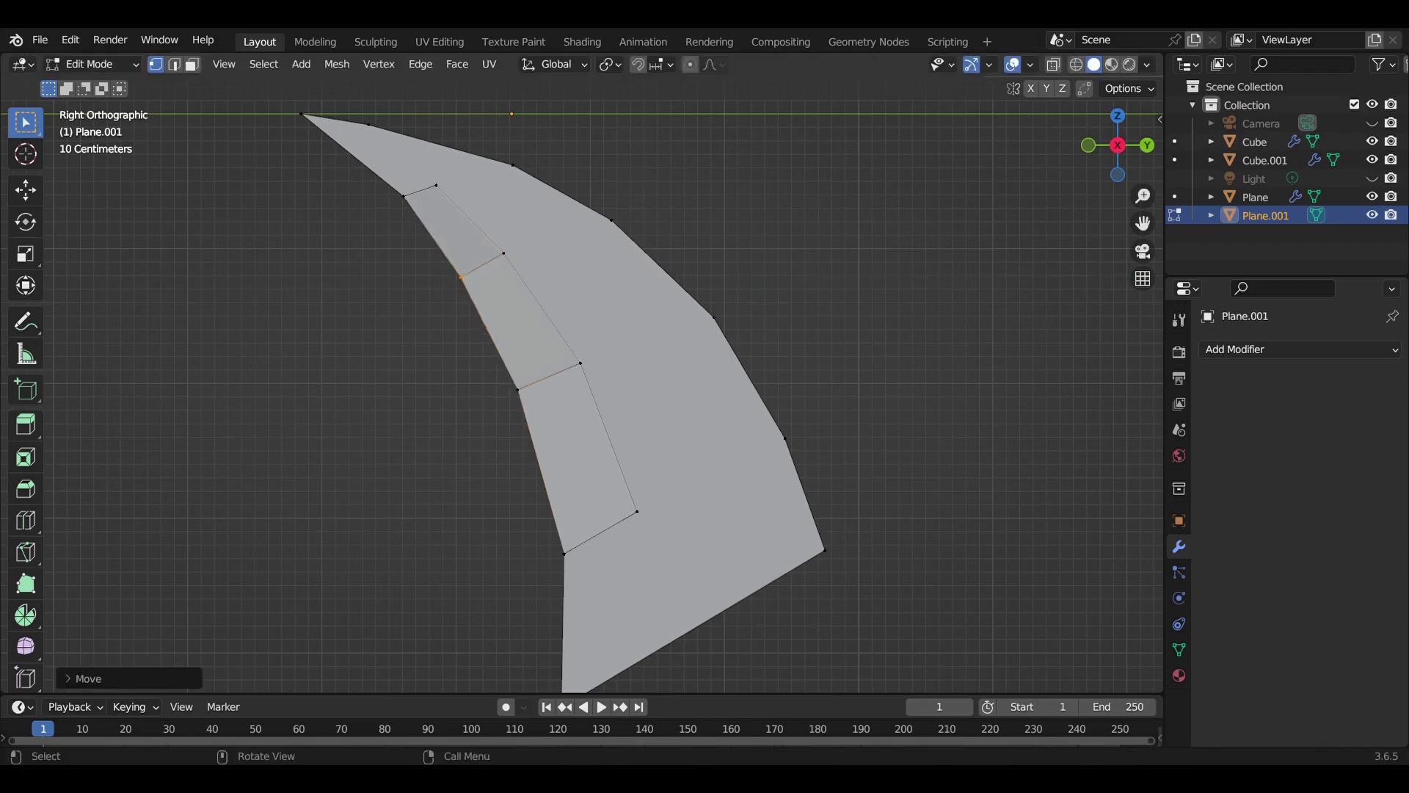
# Scale the fin down in Object Mode from the right side view
pyautogui.press('Tab')
pyautogui.scroll(-5, 587, 396)
pyautogui.moveTo(587, 397); pyautogui.dragTo(514, 367, button='middle')
pyautogui.press('KP_3')
pyautogui.press('s')
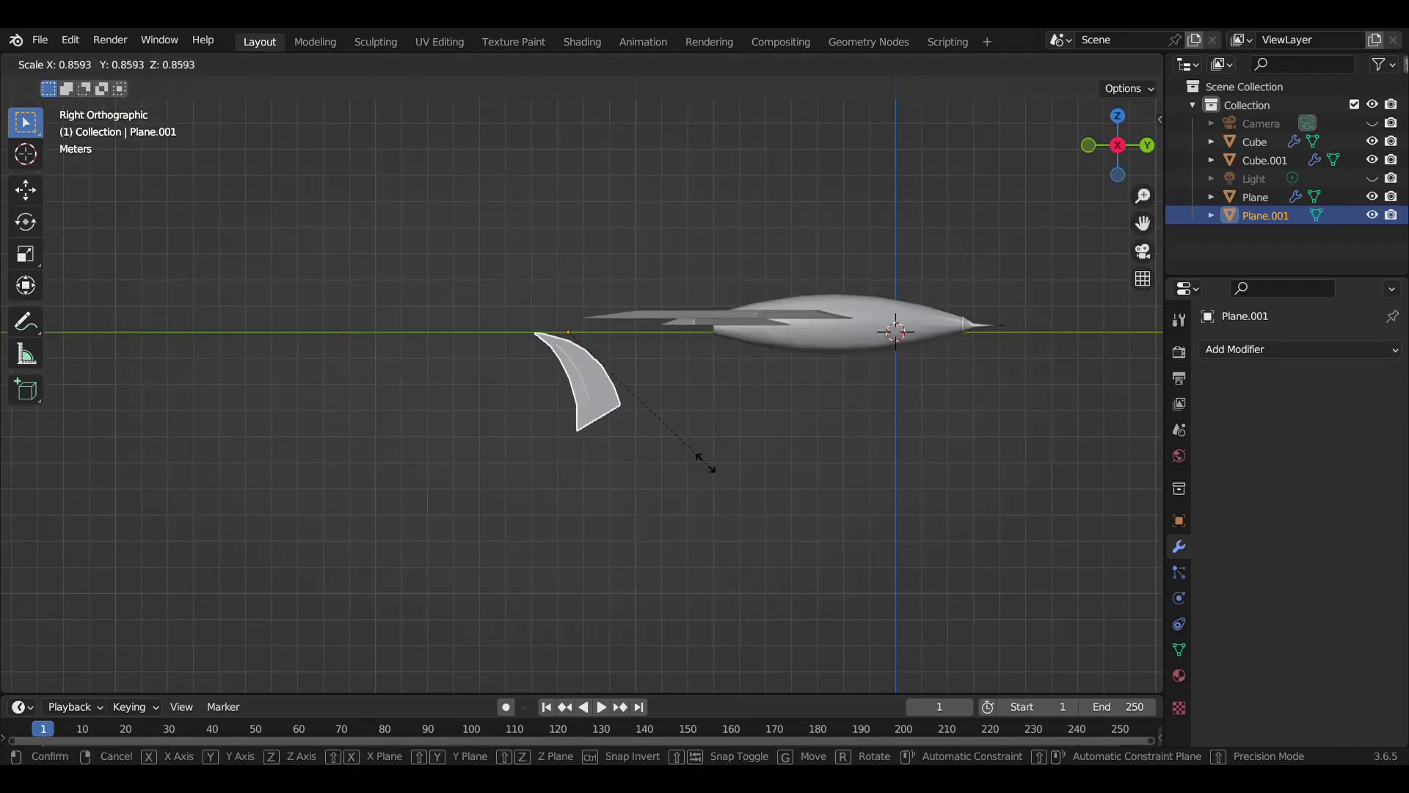
pyautogui.press('Return')
# Move the fin along Y onto the jet's rear fuselage from top view
pyautogui.press('g')
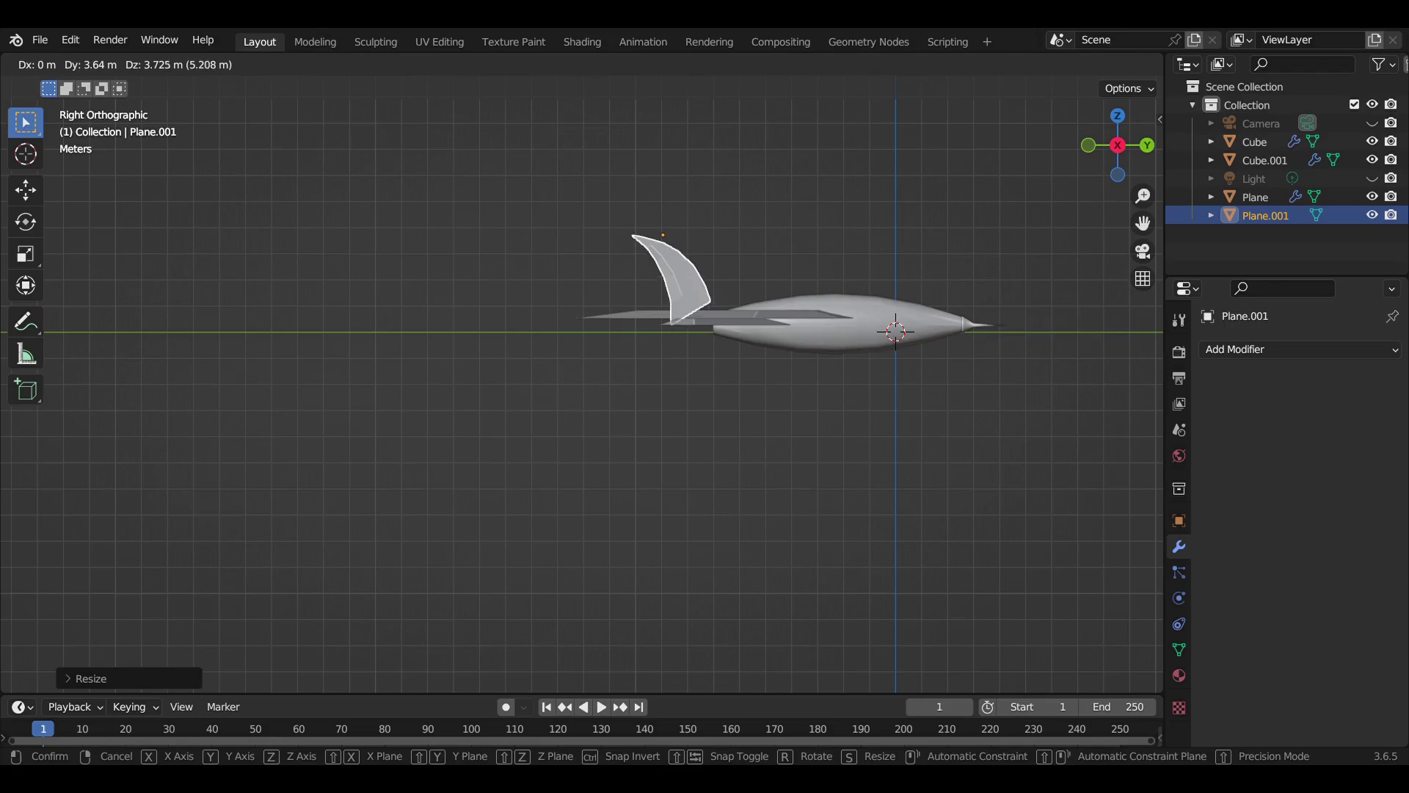
pyautogui.press('Escape')
pyautogui.moveTo(587, 397); pyautogui.dragTo(550, 331, button='middle')
pyautogui.press('KP_7')
pyautogui.press('g')
pyautogui.press('y')
pyautogui.press('Return')
# Reselect the tail fin and scale it again in right side view
pyautogui.moveTo(587, 397); pyautogui.dragTo(624, 441, button='middle')
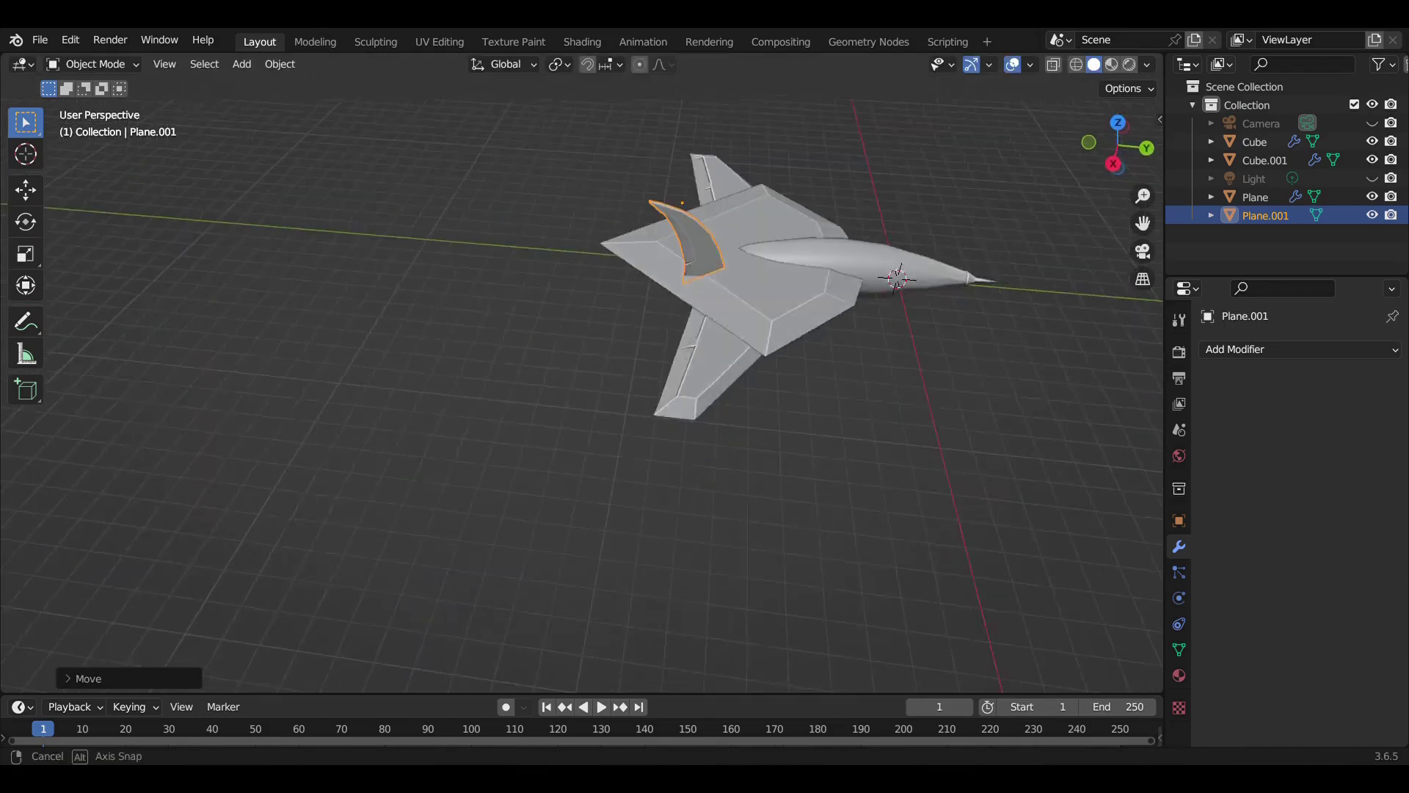
pyautogui.scroll(-2, 600, 388)
pyautogui.moveTo(599, 388); pyautogui.dragTo(513, 388, button='middle')
pyautogui.click(599, 514)
pyautogui.moveTo(599, 388); pyautogui.dragTo(660, 367, button='middle')
pyautogui.scroll(3, 600, 388)
pyautogui.scroll(-3, 582, 397)
pyautogui.click(602, 242)
pyautogui.press('KP_3')
pyautogui.scroll(3, 989, 507)
pyautogui.press('s')
pyautogui.press('Return')
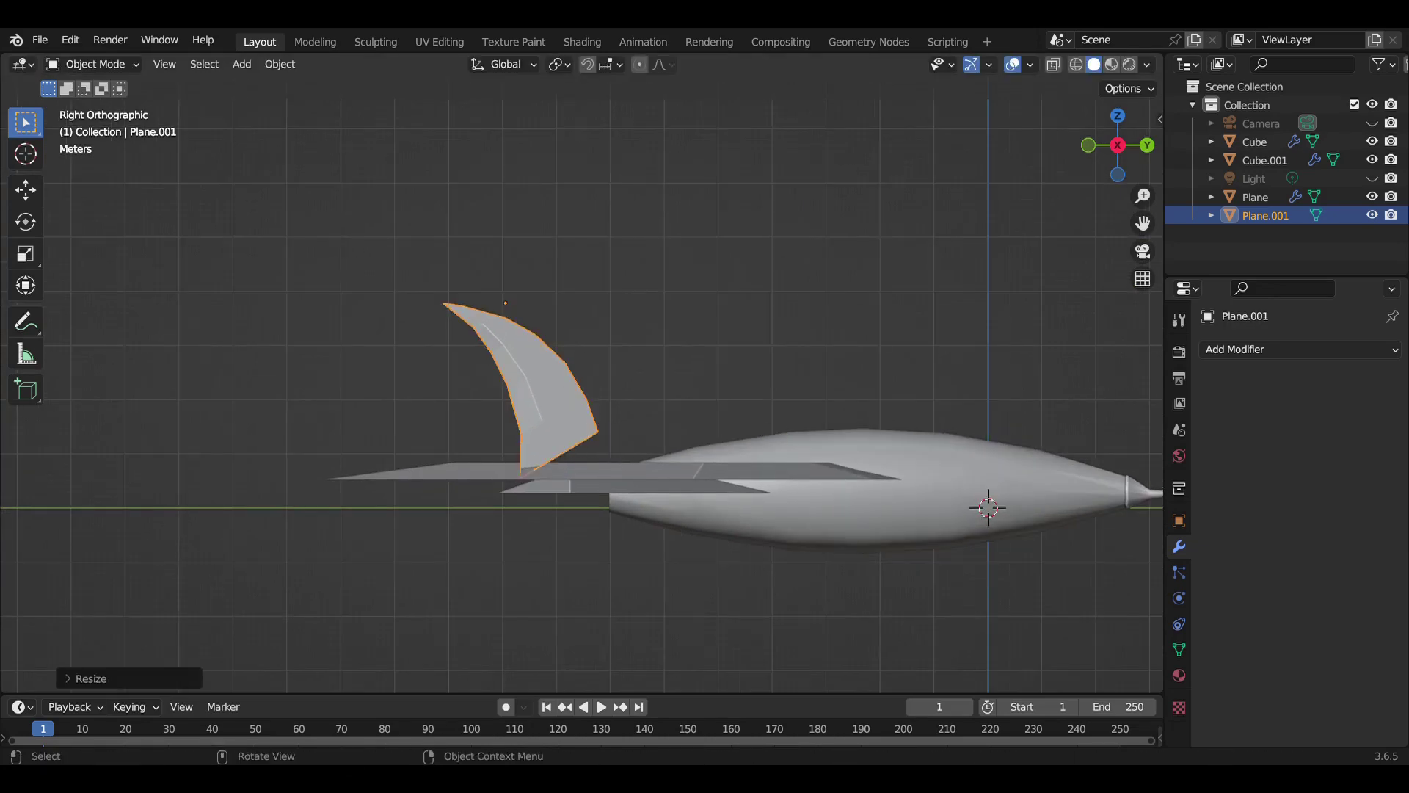
# Lower the tail fin along the Z axis
pyautogui.press('g')
pyautogui.press('z')
pyautogui.press('Return')
pyautogui.moveTo(588, 367)
pyautogui.mouseDown(button='middle')
pyautogui.moveTo(661, 293)
pyautogui.moveTo(624, 367)
pyautogui.moveTo(551, 403)
pyautogui.moveTo(624, 330)
pyautogui.moveTo(587, 293)
pyautogui.mouseUp(button='middle')
# Reposition the fin along the X and Y axes from the top view
pyautogui.click(1265, 160)
pyautogui.click(1266, 215)
pyautogui.press('KP_7')
pyautogui.scroll(2, 583, 382)
pyautogui.press('g')
pyautogui.press('x')
pyautogui.press('Return')
pyautogui.press('g')
pyautogui.press('y')
pyautogui.press('Return')
# Give the fin a Mirror modifier using Cube as mirror object, creating a matching pair
pyautogui.moveTo(587, 367); pyautogui.dragTo(624, 331, button='middle')
pyautogui.press('KP_7')
pyautogui.click(1300, 349)
pyautogui.click(1006, 580)
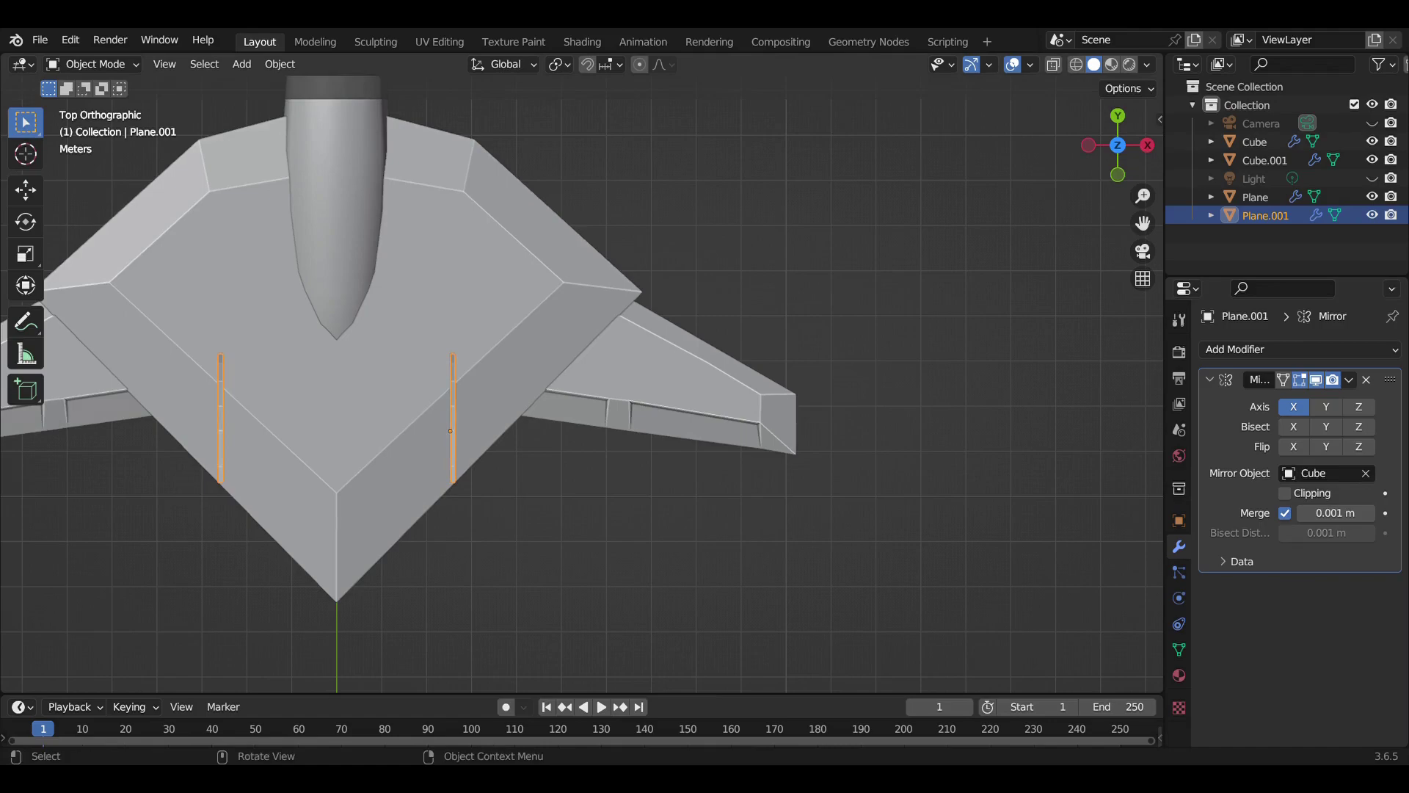
pyautogui.click(1210, 380)
pyautogui.moveTo(588, 367); pyautogui.dragTo(624, 308, button='middle')
pyautogui.scroll(-3, 588, 367)
pyautogui.moveTo(588, 367); pyautogui.dragTo(514, 353, button='middle')
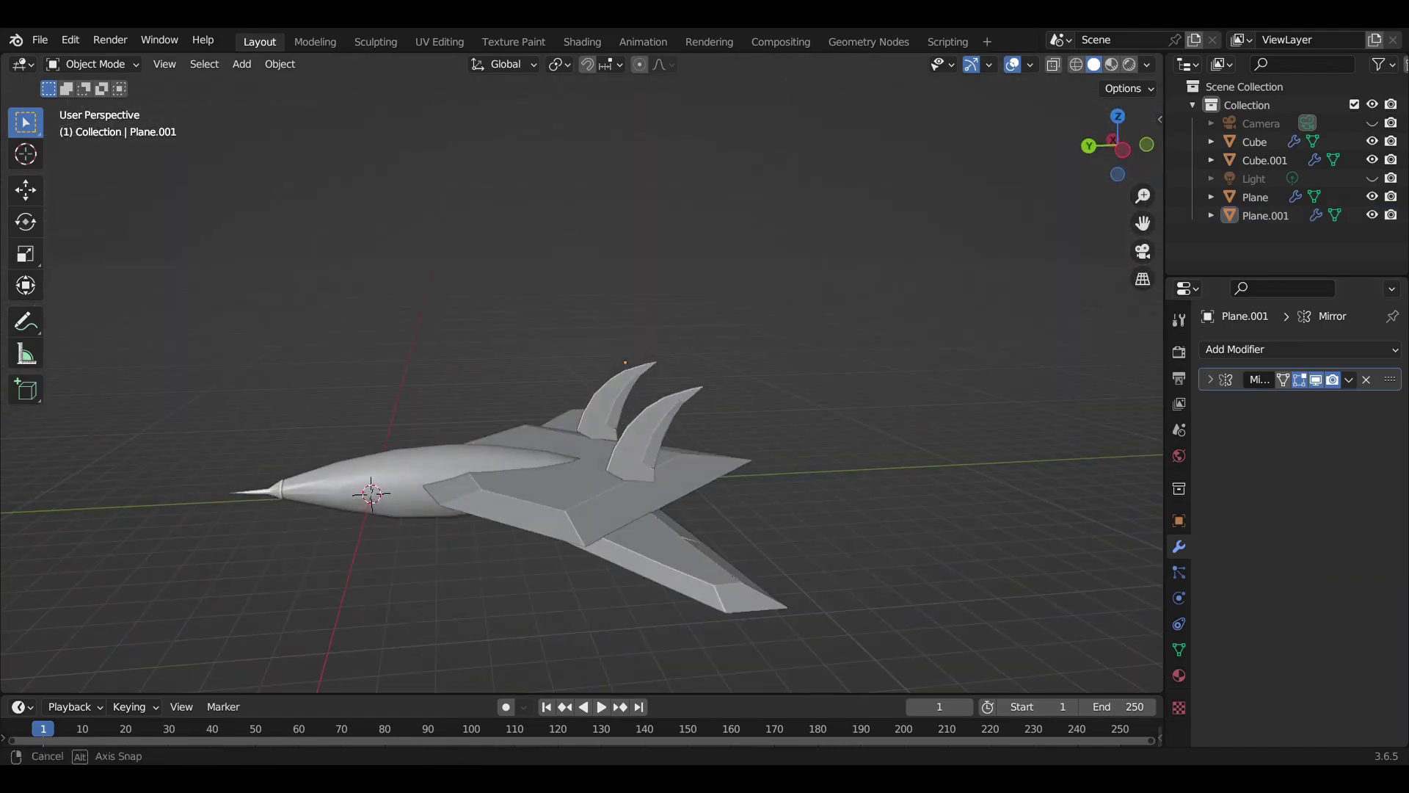
# Scale the mirrored fin pair along the Y axis
pyautogui.press('s')
pyautogui.press('y')
pyautogui.press('Return')
pyautogui.moveTo(587, 440); pyautogui.dragTo(514, 412, button='middle')
pyautogui.moveTo(587, 367)
pyautogui.mouseDown(button='middle')
pyautogui.moveTo(587, 323)
pyautogui.moveTo(605, 373)
pyautogui.moveTo(856, 465)
pyautogui.moveTo(588, 478)
pyautogui.mouseUp(button='middle')
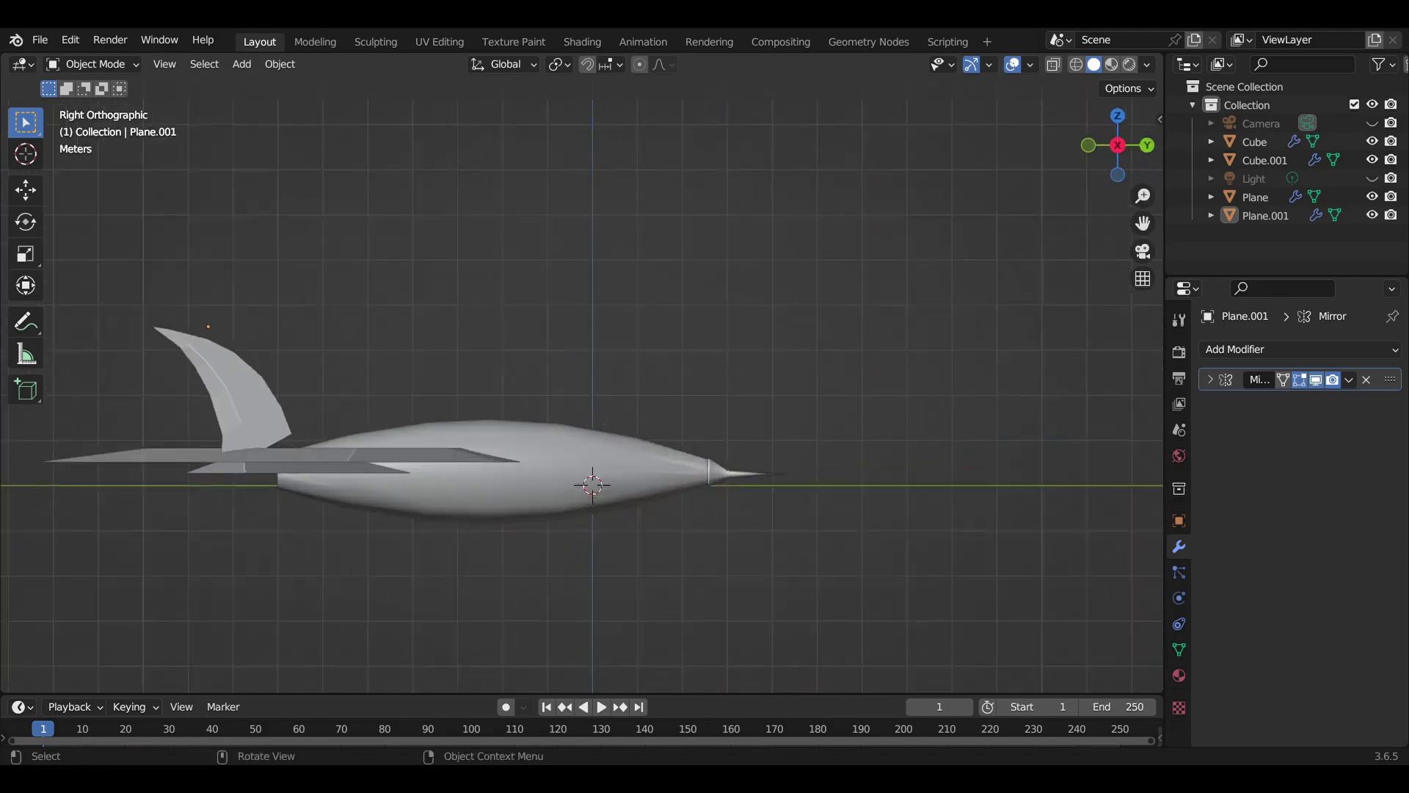
# Flatten the fuselage by scaling it along Z, then begin moving it vertically
pyautogui.click(587, 514)
pyautogui.press('s')
pyautogui.press('z')
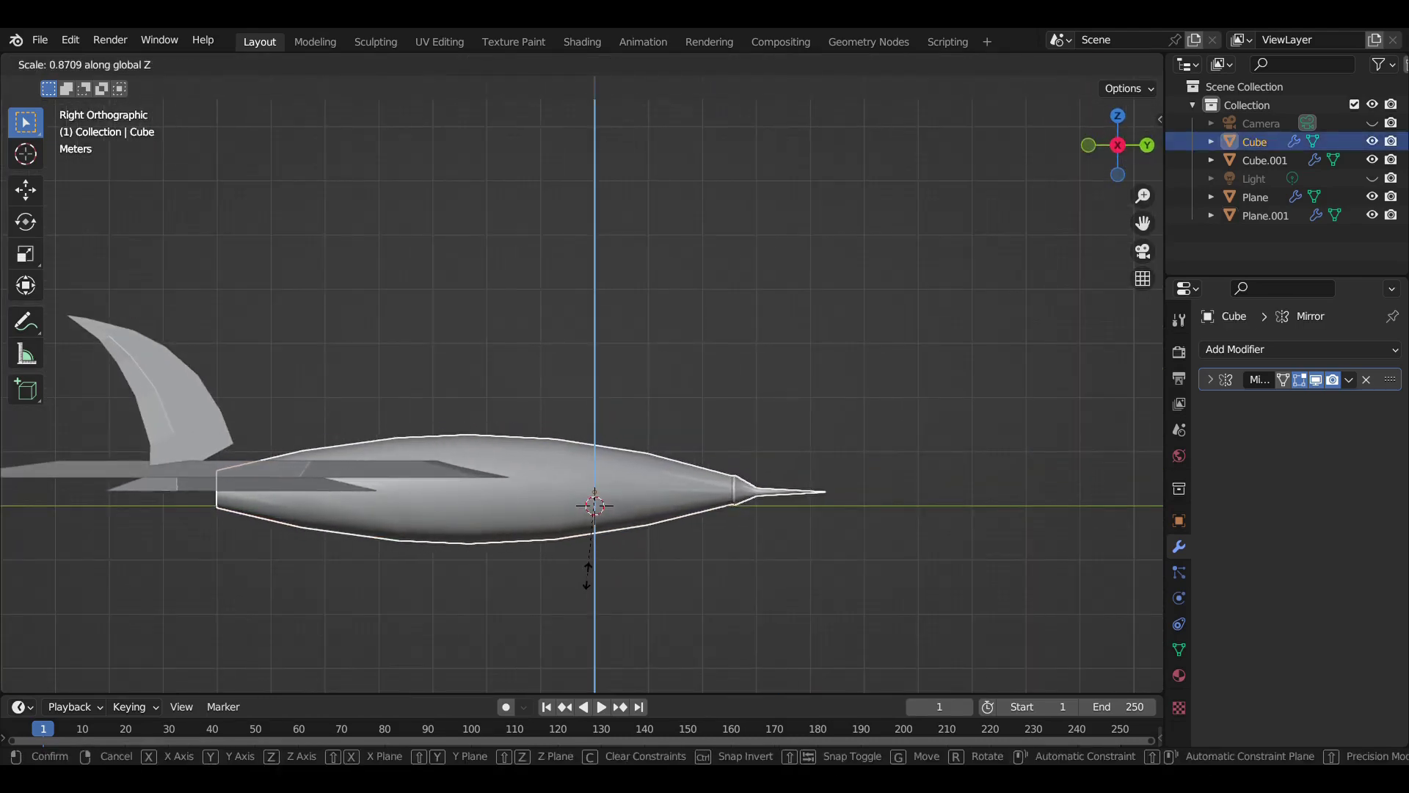
pyautogui.click(587, 576)
pyautogui.press('g')
pyautogui.press('z')
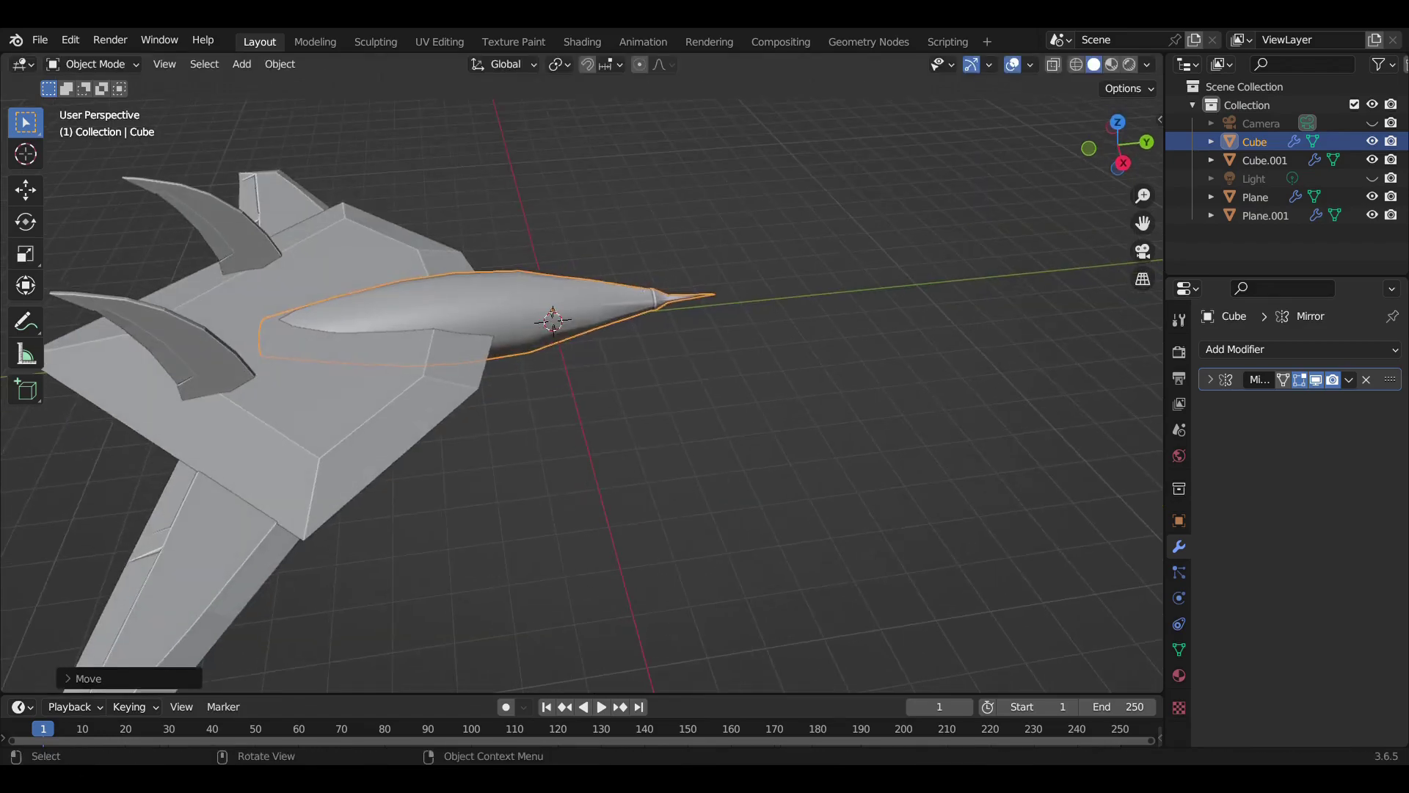
# Add a UV sphere, switch to wireframe display, and rotate it
pyautogui.click(242, 64)
pyautogui.click(430, 139)
pyautogui.hotkey('shift', 'z')
pyautogui.press('r')
pyautogui.click(839, 494)
pyautogui.scroll(3, 581, 396)
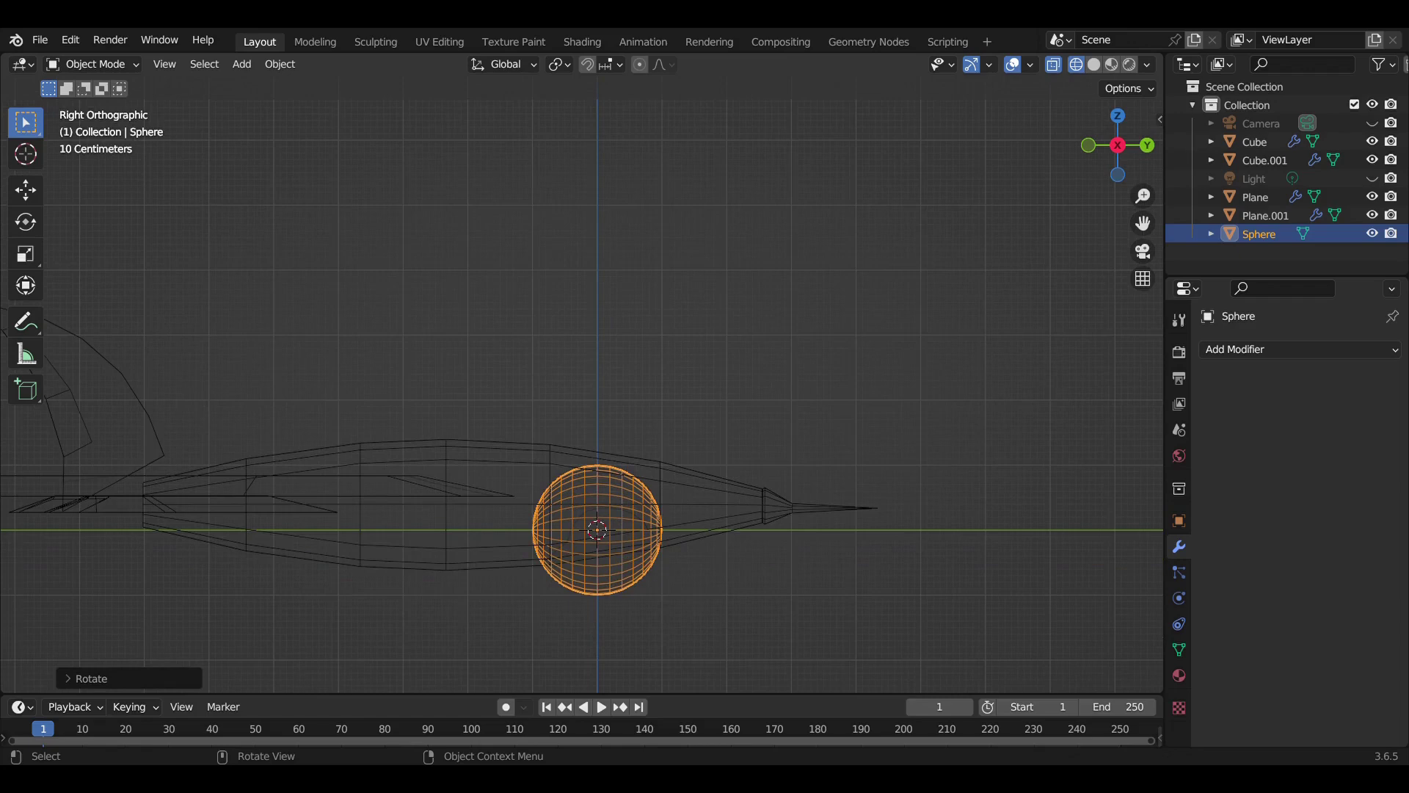
# Stretch the sphere along Y and flatten it along Z, then return to solid display
pyautogui.press('s')
pyautogui.press('y')
pyautogui.click(971, 594)
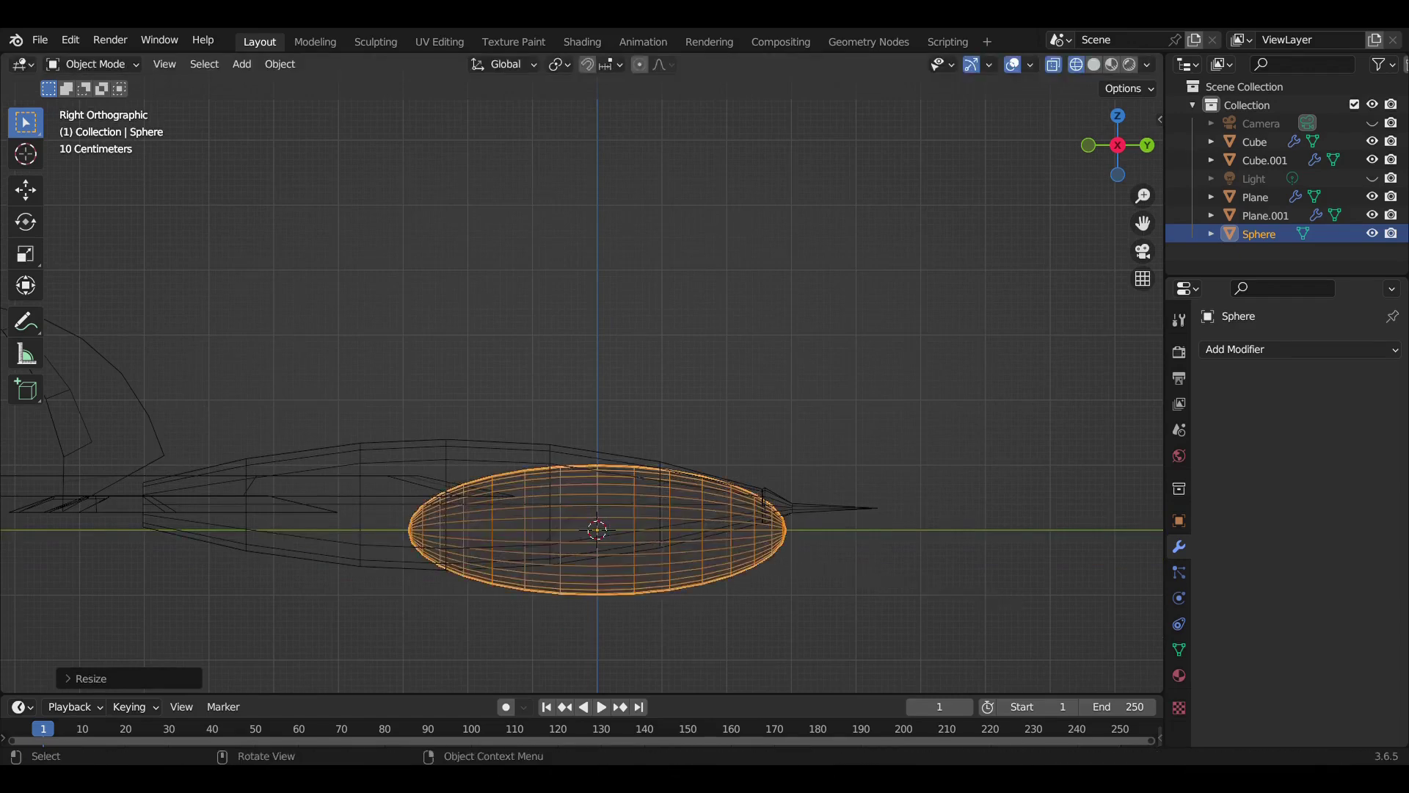
pyautogui.press('g')
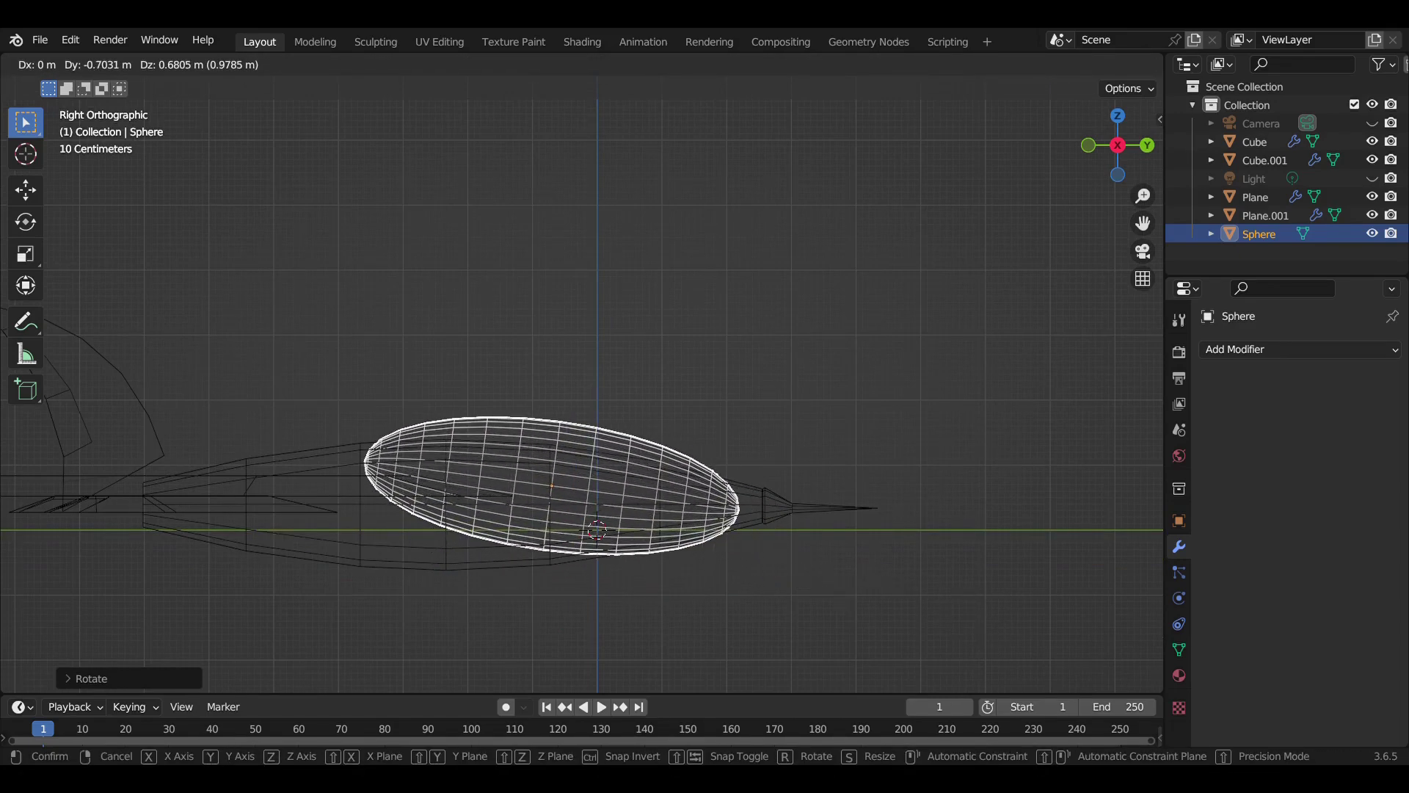
pyautogui.press('s')
pyautogui.press('z')
pyautogui.click(740, 620)
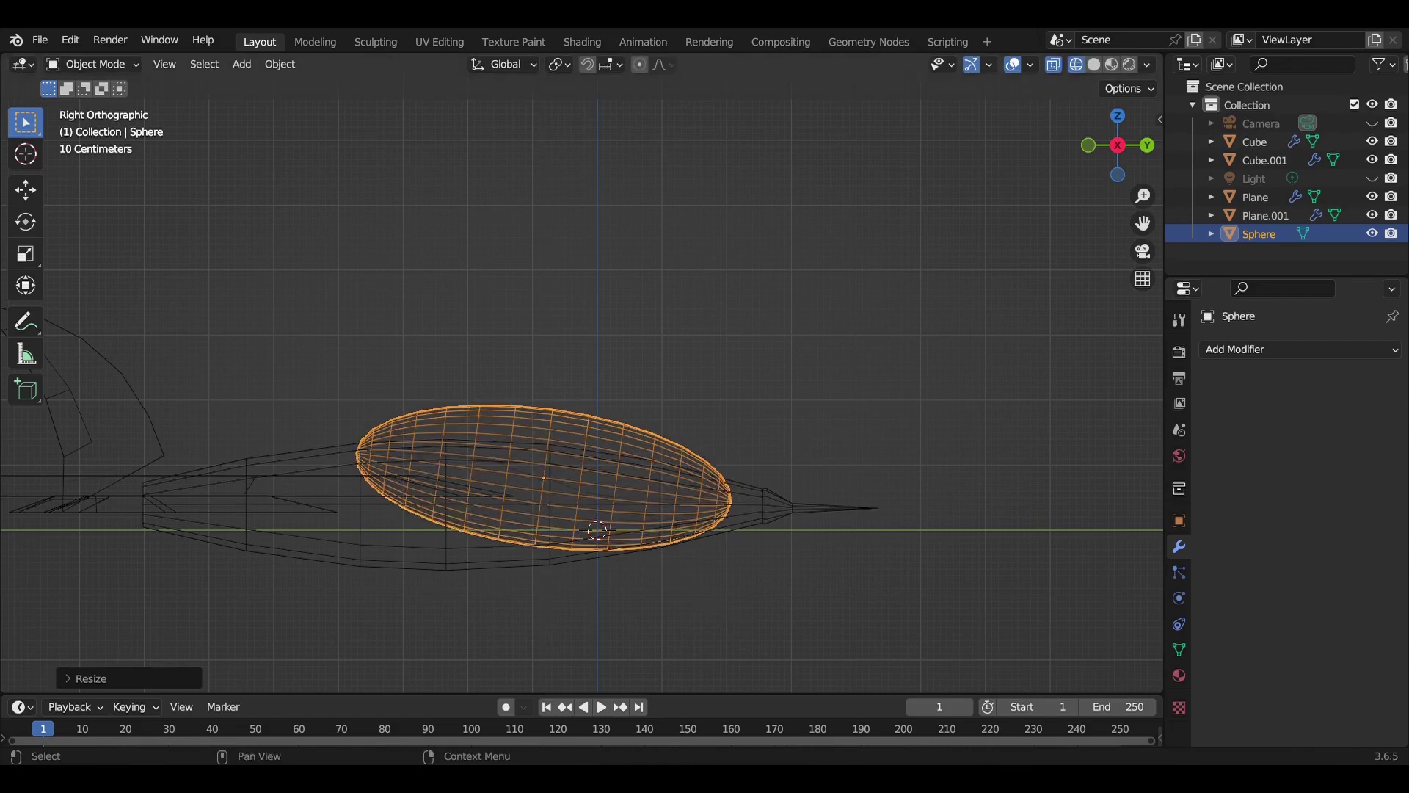
pyautogui.hotkey('shift', 'z')
# Narrow the sphere along the X axis from the top view
pyautogui.moveTo(739, 620); pyautogui.dragTo(660, 514, button='middle')
pyautogui.press('KP_7')
pyautogui.press('s')
pyautogui.press('x')
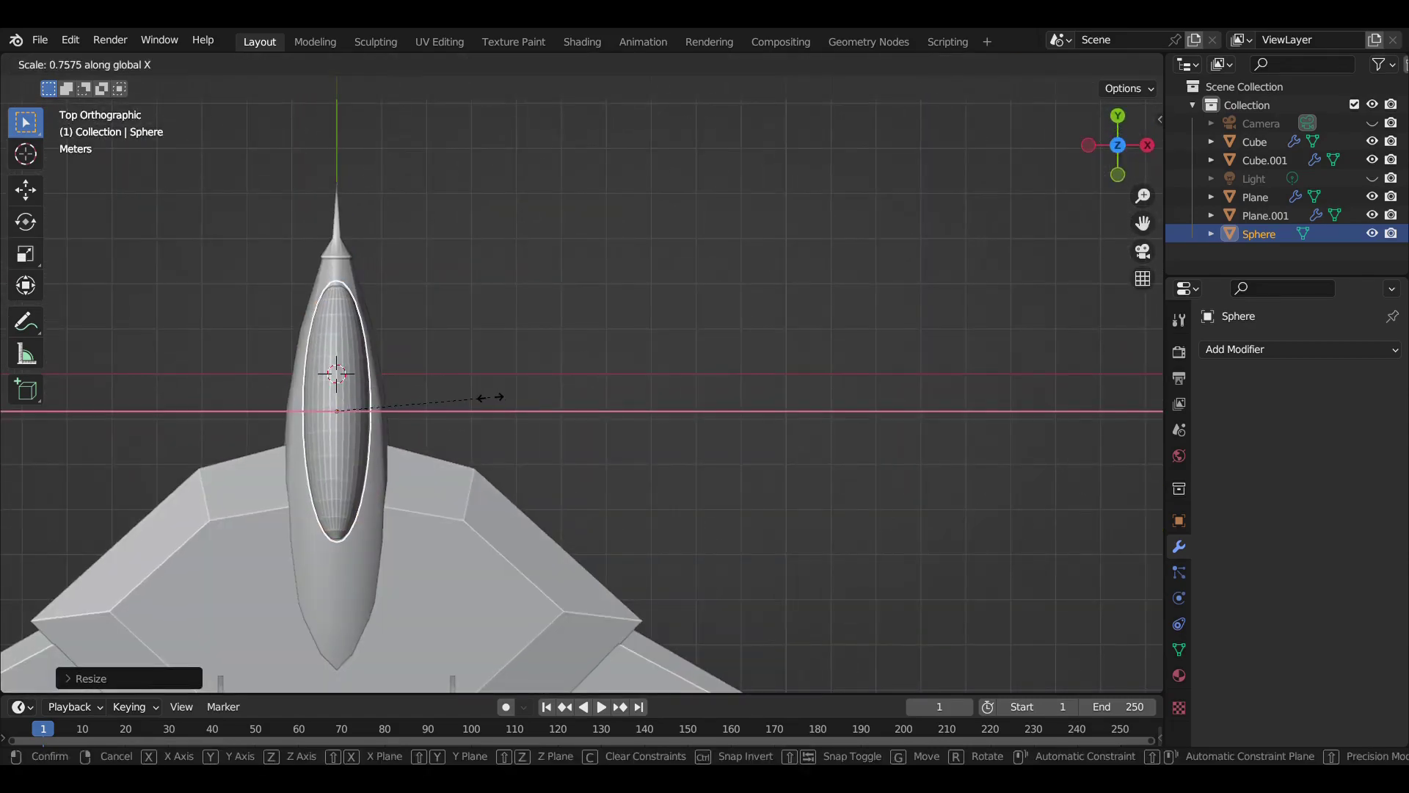
pyautogui.click(500, 397)
pyautogui.moveTo(499, 397); pyautogui.dragTo(558, 441, button='middle')
pyautogui.scroll(3, 558, 440)
# Adjust the sphere's height and vertical position, checking from the right side view
pyautogui.press('g')
pyautogui.press('z')
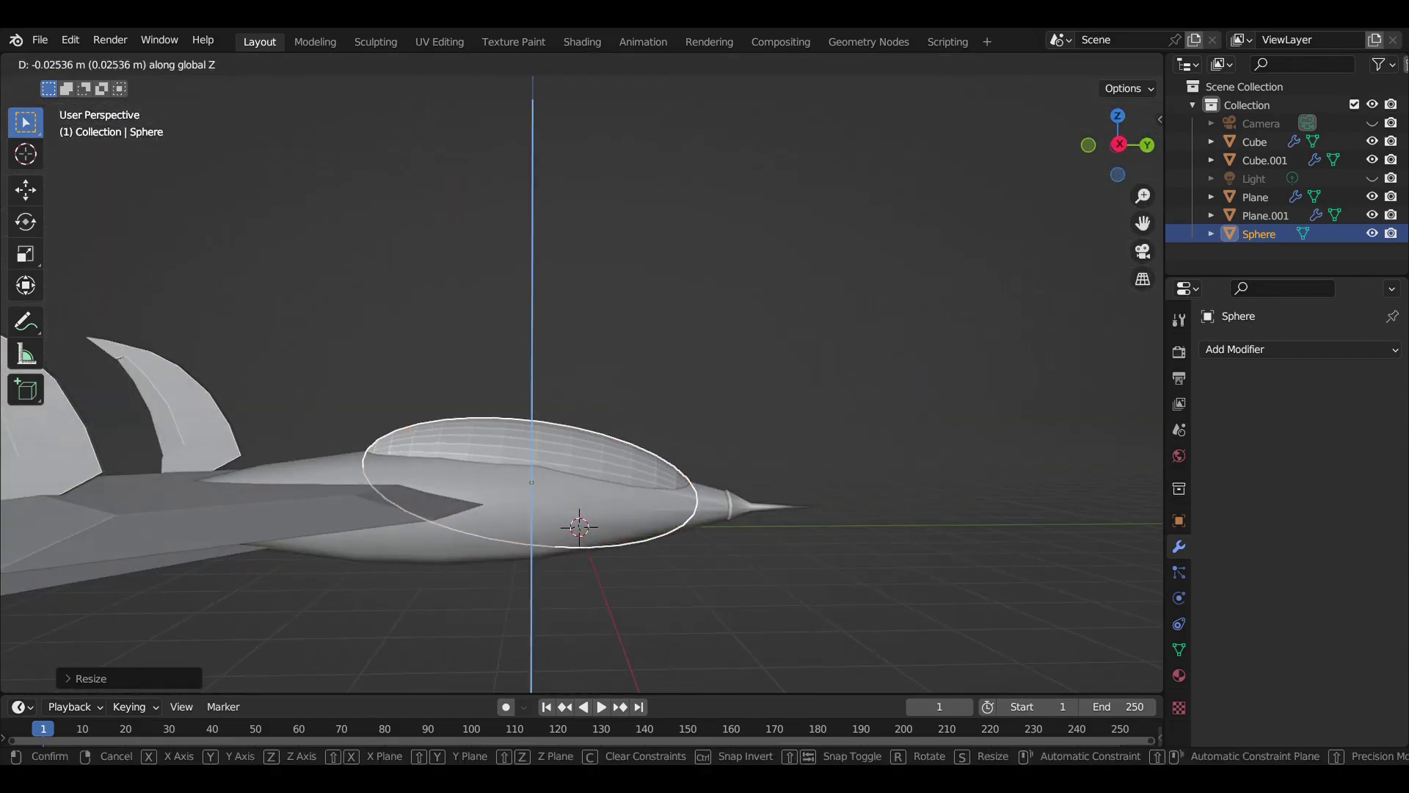
pyautogui.press('Return')
pyautogui.press('s')
pyautogui.press('z')
pyautogui.press('Return')
pyautogui.press('KP_3')
pyautogui.press('g')
pyautogui.press('z')
pyautogui.press('Return')
# Lengthen the sphere along Y and reposition it from the top view
pyautogui.moveTo(587, 441); pyautogui.dragTo(514, 367, button='middle')
pyautogui.hotkey('alt', 'a')
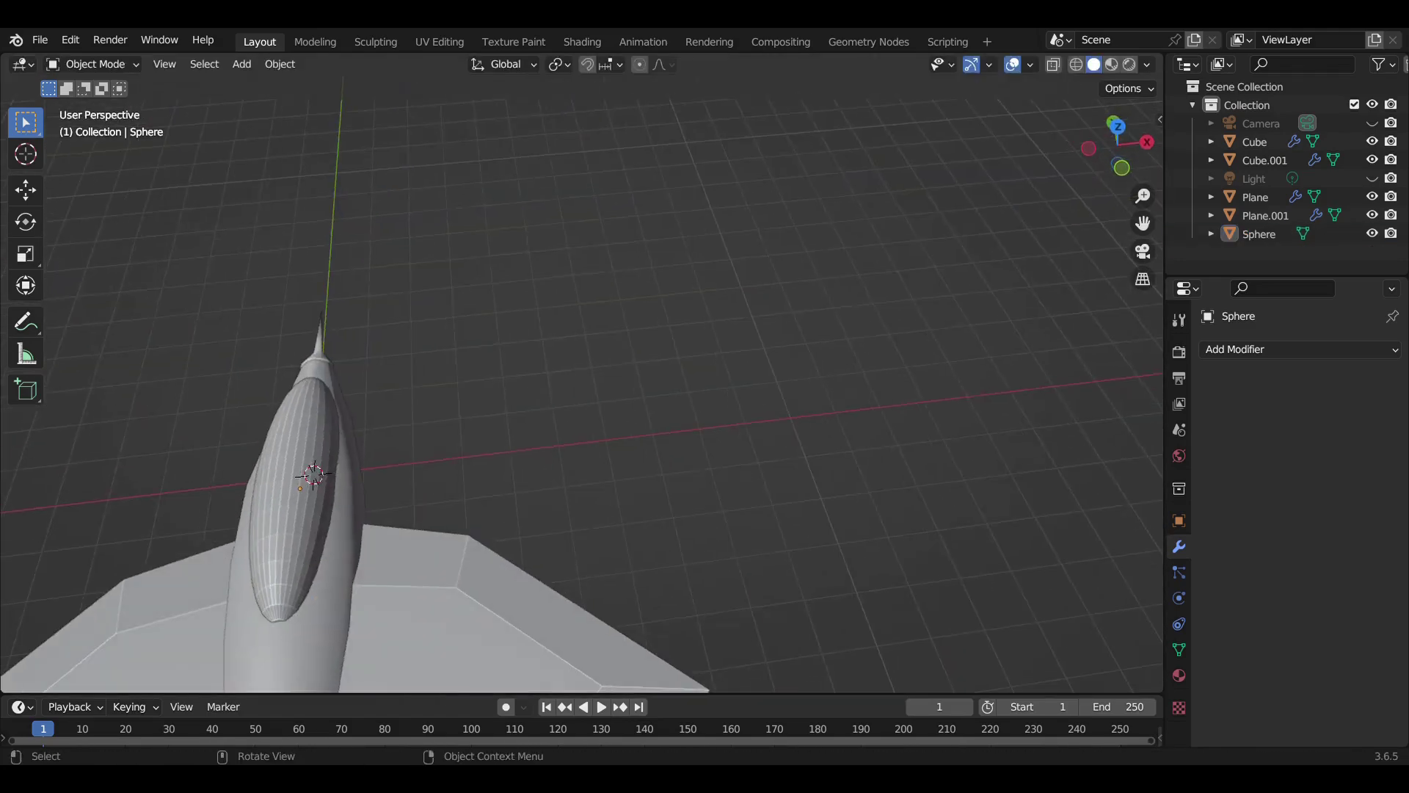
pyautogui.hotkey('ctrl', 'z')
pyautogui.press('KP_7')
pyautogui.press('s')
pyautogui.press('y')
pyautogui.press('Return')
pyautogui.press('g')
pyautogui.press('Return')
pyautogui.moveTo(587, 440)
pyautogui.mouseDown(button='middle')
pyautogui.moveTo(558, 367)
pyautogui.moveTo(558, 411)
pyautogui.mouseUp(button='middle')
# Sink the canopy sphere down into the fuselage and enter Edit Mode on it
pyautogui.press('g')
pyautogui.press('z')
pyautogui.press('Return')
pyautogui.hotkey('alt', 'a')
pyautogui.hotkey('ctrl', 'z')
pyautogui.moveTo(588, 441); pyautogui.dragTo(514, 411, button='middle')
pyautogui.hotkey('alt', 'a')
pyautogui.moveTo(588, 440); pyautogui.dragTo(514, 396, button='middle')
pyautogui.hotkey('ctrl', 'z')
pyautogui.press('Tab')
pyautogui.moveTo(588, 441); pyautogui.dragTo(558, 426, button='middle')
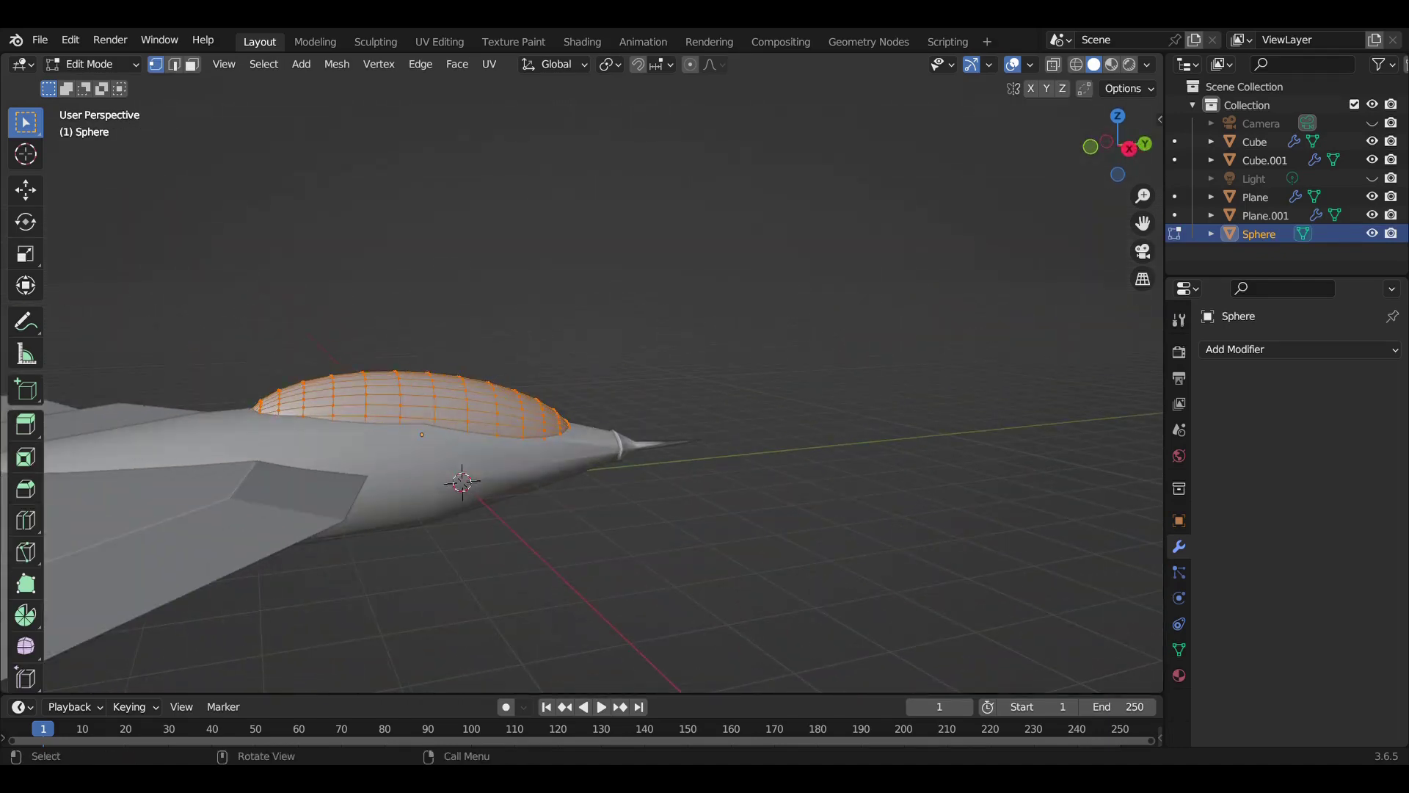
# Switch to the right side view and deselect the canopy's vertices
pyautogui.press('KP_3')
pyautogui.scroll(5, 587, 441)
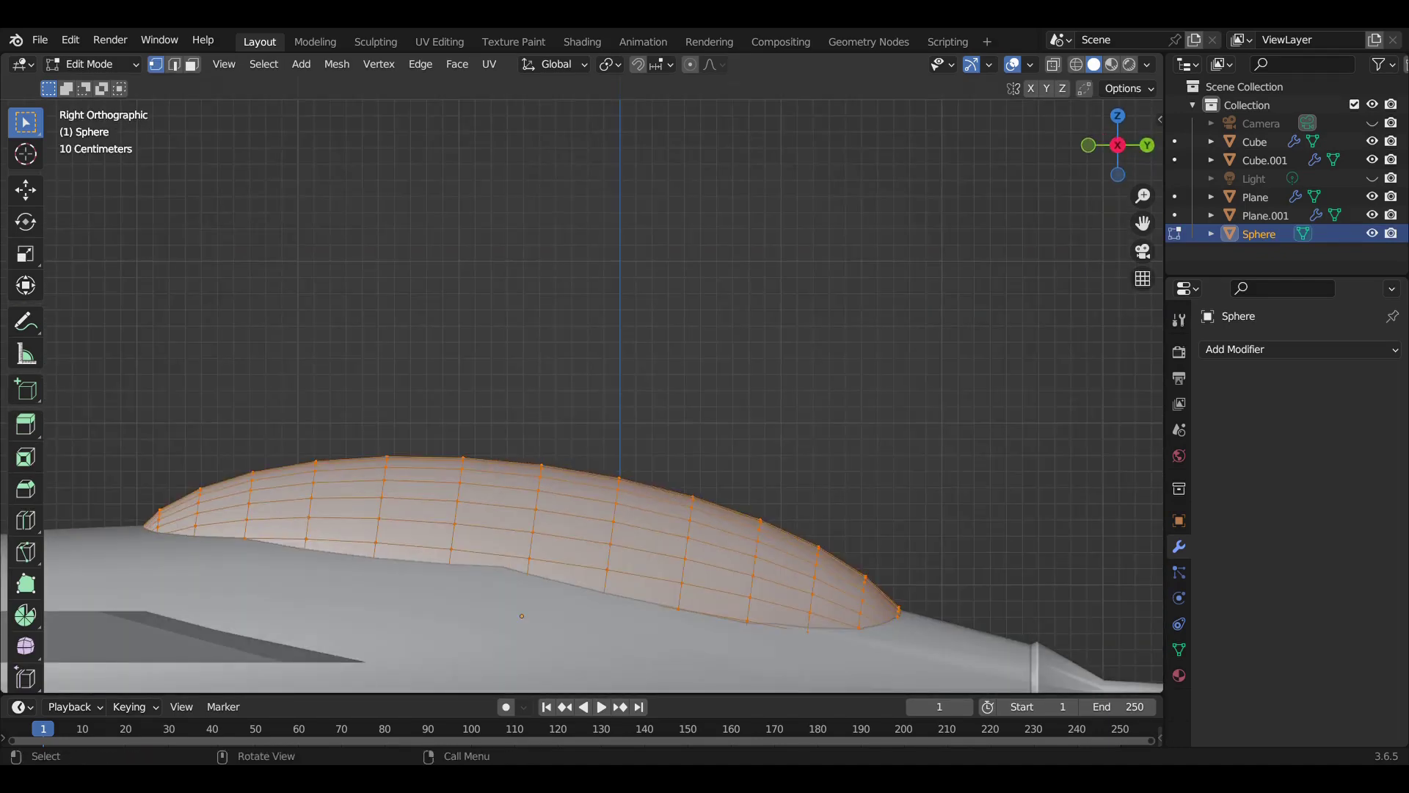
pyautogui.hotkey('alt', 'a')
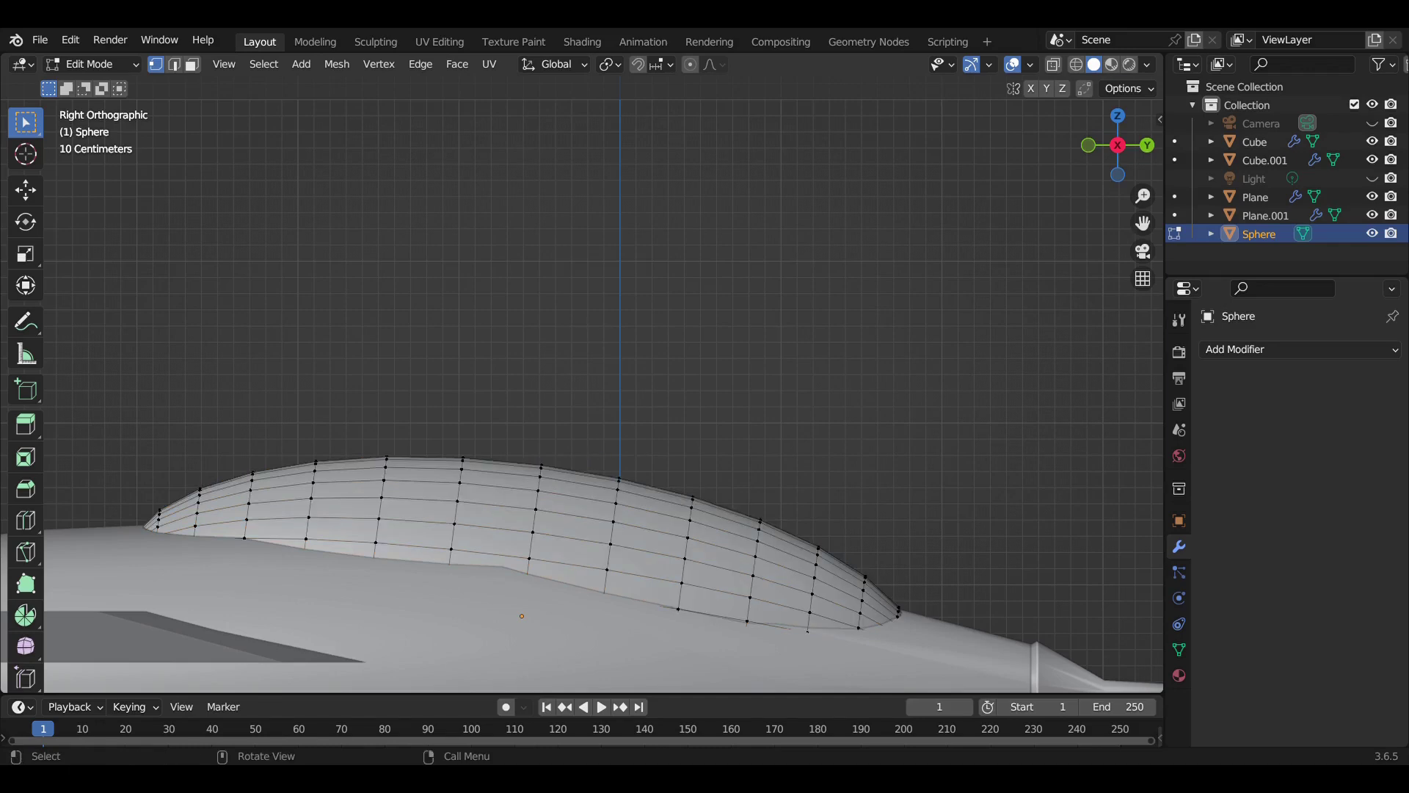
pyautogui.hotkey('ctrl', 'z')
pyautogui.hotkey('ctrl', 'z')
pyautogui.hotkey('ctrl', 'z')
pyautogui.hotkey('ctrl', 'shift', 'z')
pyautogui.hotkey('ctrl', 'shift', 'z')
pyautogui.hotkey('ctrl', 'shift', 'z')
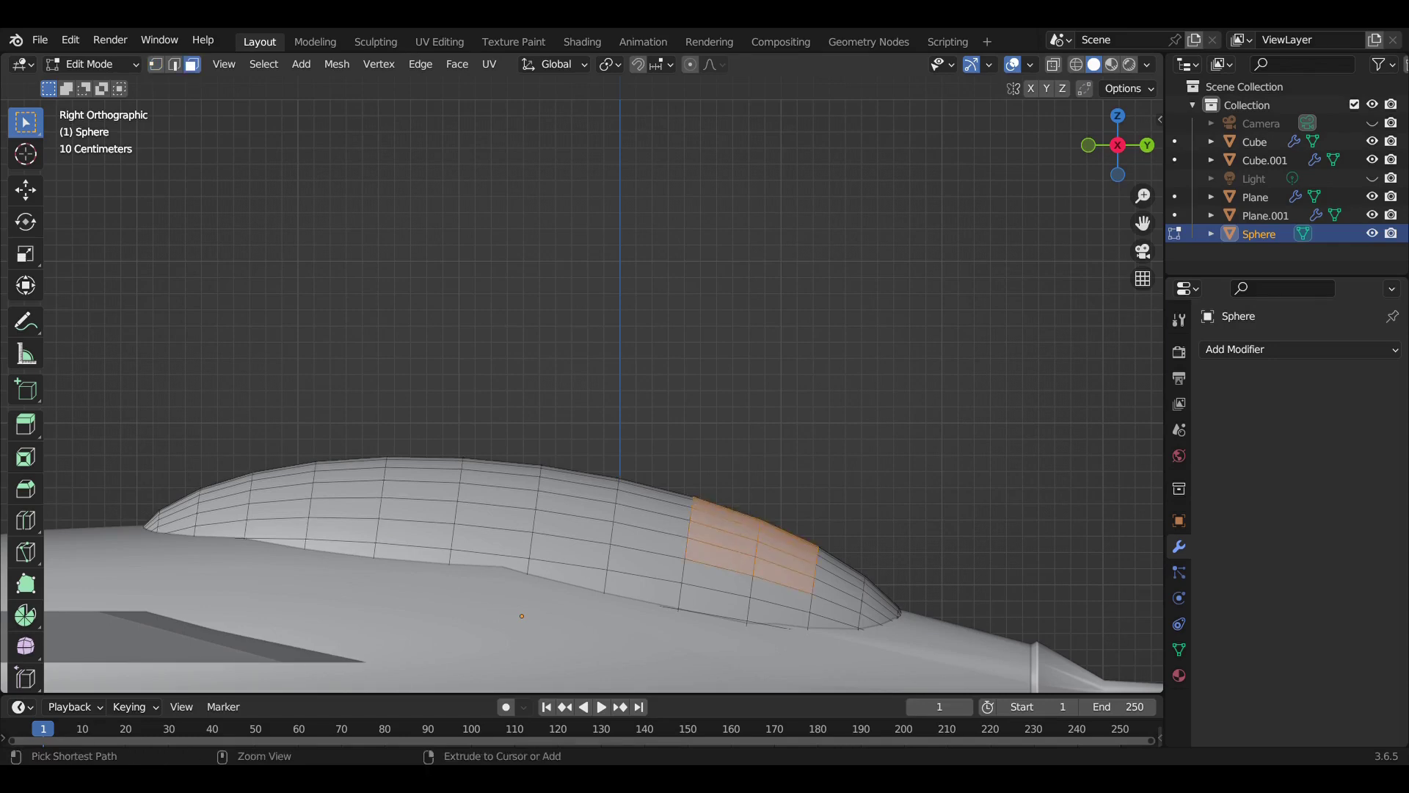
# Add two loop cuts across the canopy sphere
pyautogui.moveTo(644, 558); pyautogui.dragTo(694, 529)
pyautogui.hotkey('ctrl', 'r')
pyautogui.click(554, 491)
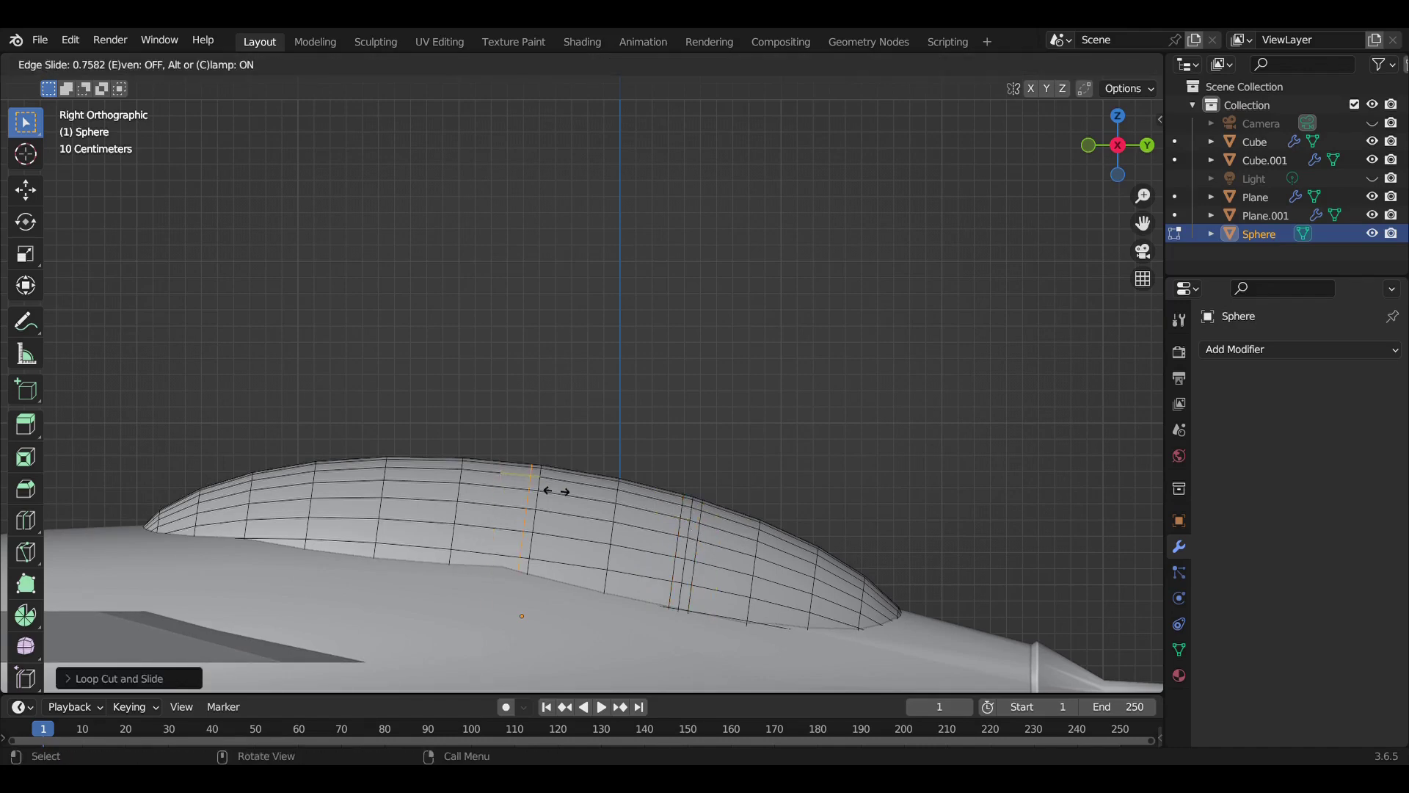
pyautogui.click(556, 490)
pyautogui.hotkey('ctrl', 'r')
pyautogui.click(520, 467)
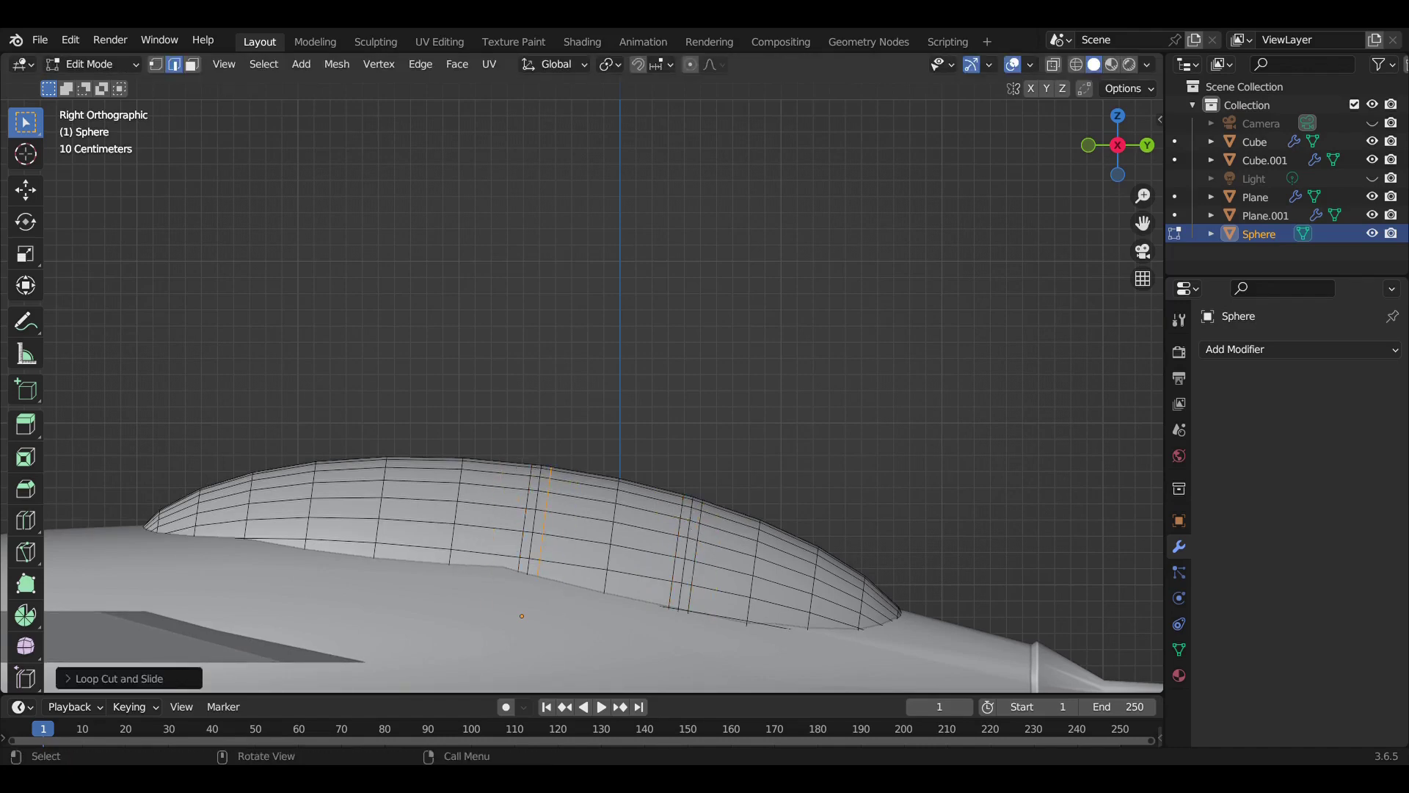
# Select a block of canopy faces, then center the canopy in a top-down view
pyautogui.press('3')
pyautogui.moveTo(384, 456); pyautogui.dragTo(462, 523)
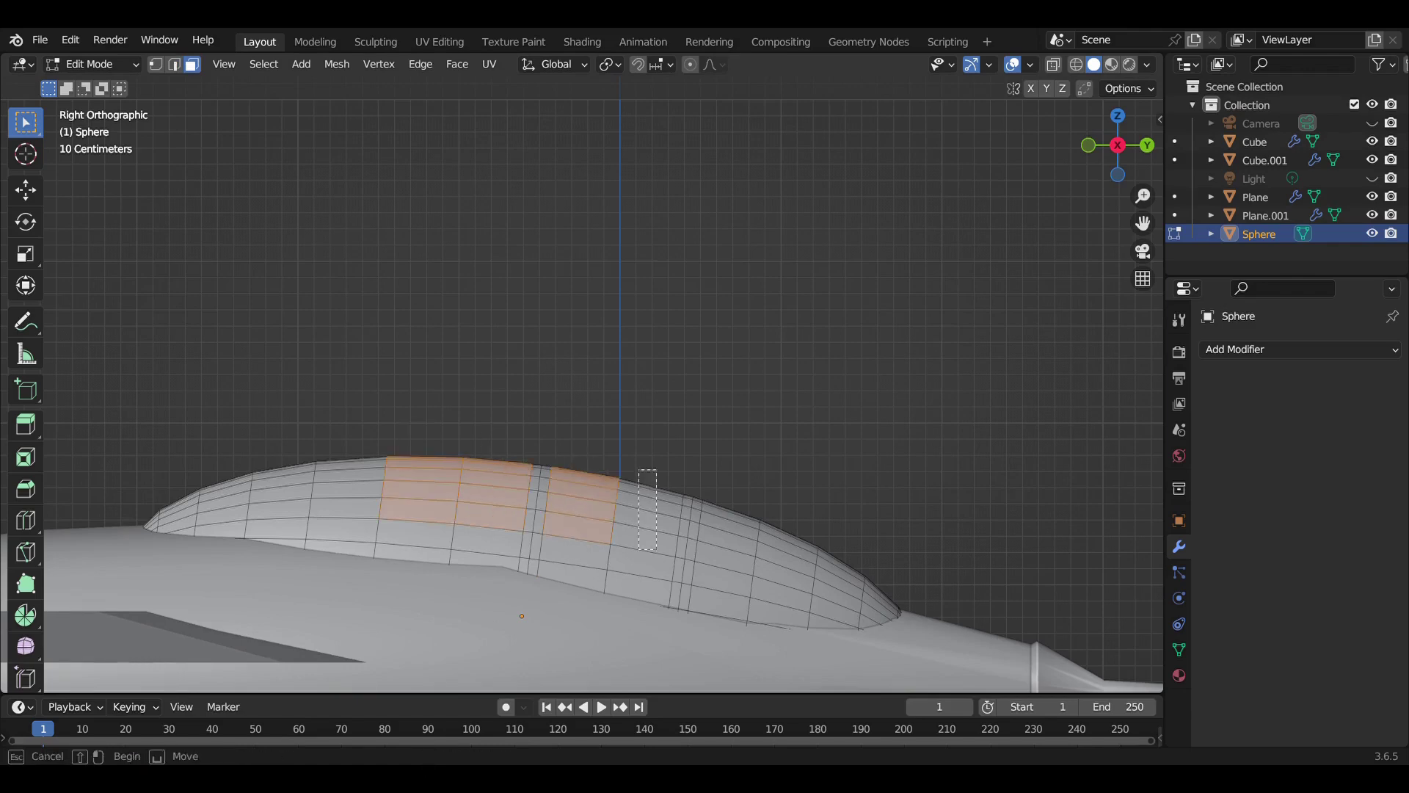
pyautogui.moveTo(587, 397); pyautogui.dragTo(609, 411, button='middle')
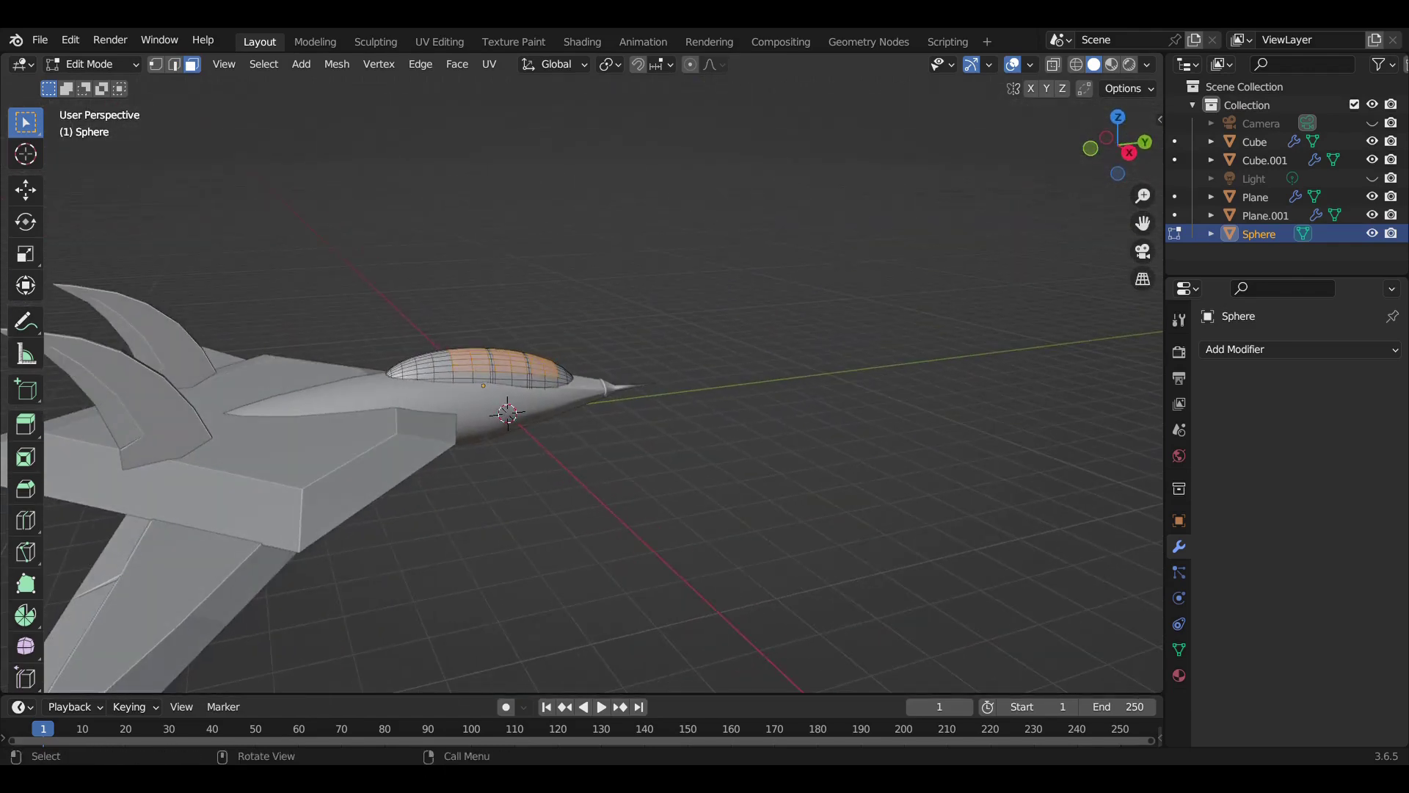
pyautogui.press('KP_3')
pyautogui.scroll(-2, 587, 396)
pyautogui.moveTo(587, 397); pyautogui.dragTo(558, 279, button='middle')
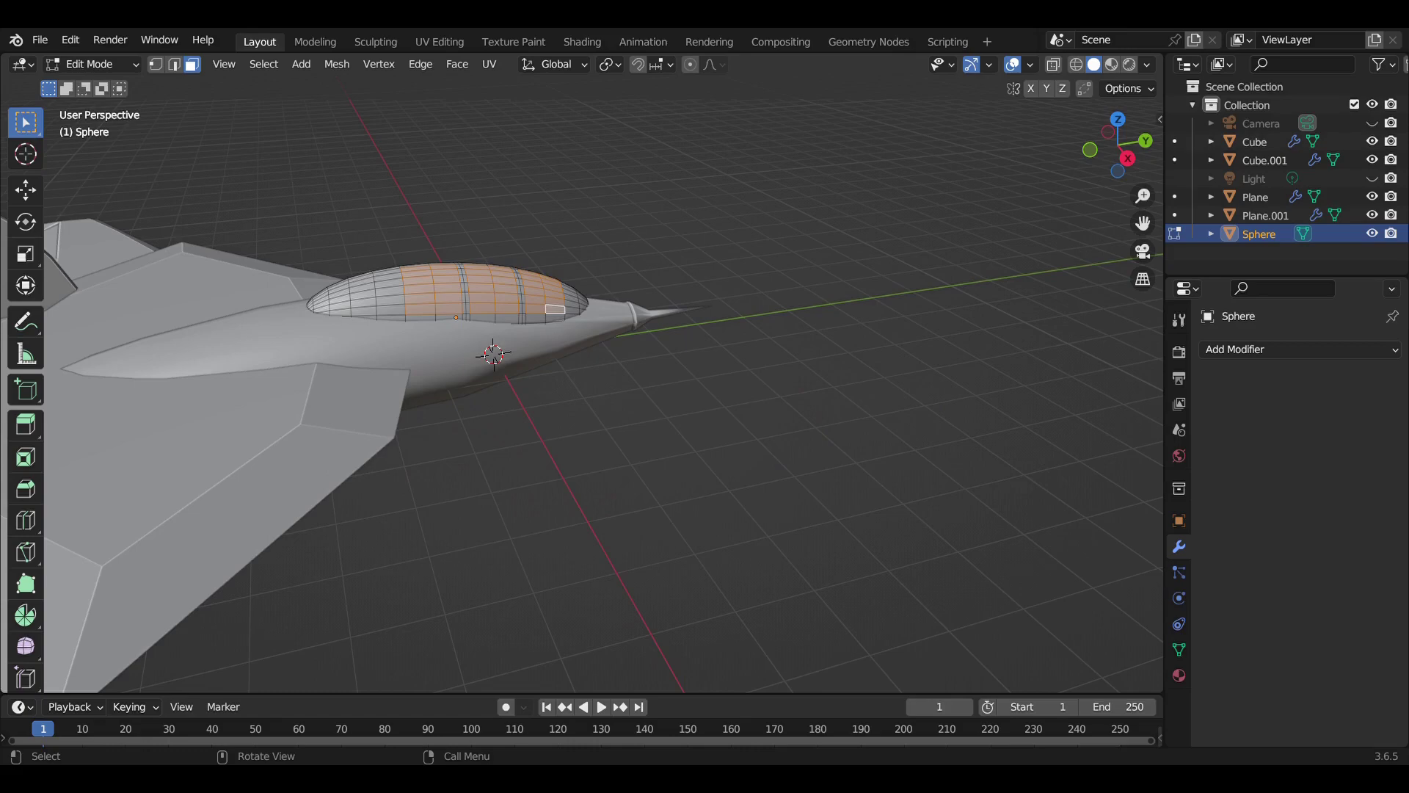
pyautogui.keyDown('shift'); pyautogui.moveTo(440, 330); pyautogui.dragTo(758, 404, button='middle'); pyautogui.keyUp('shift')
pyautogui.scroll(4, 603, 396)
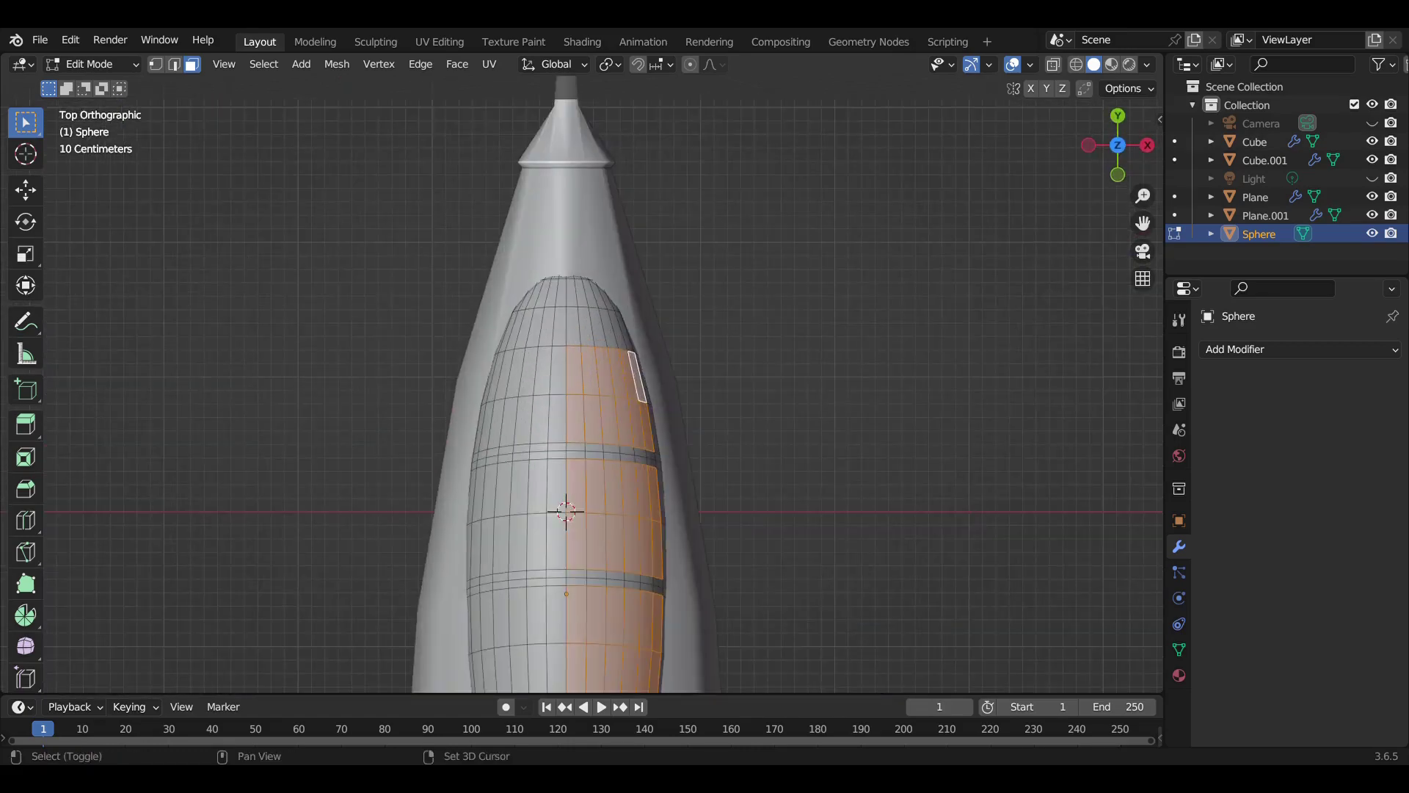
pyautogui.scroll(-3, 569, 396)
# Enable X-ray and box-select the left half of the canopy's vertices
pyautogui.hotkey('shift', 'z')
pyautogui.scroll(1, 569, 338)
pyautogui.press('1')
pyautogui.moveTo(288, 132); pyautogui.dragTo(566, 607)
pyautogui.moveTo(566, 607); pyautogui.dragTo(580, 382, button='middle')
pyautogui.press('KP_7')
# Delete the selected left-half vertices and the stray vertices at the sphere's bottom
pyautogui.press('x')
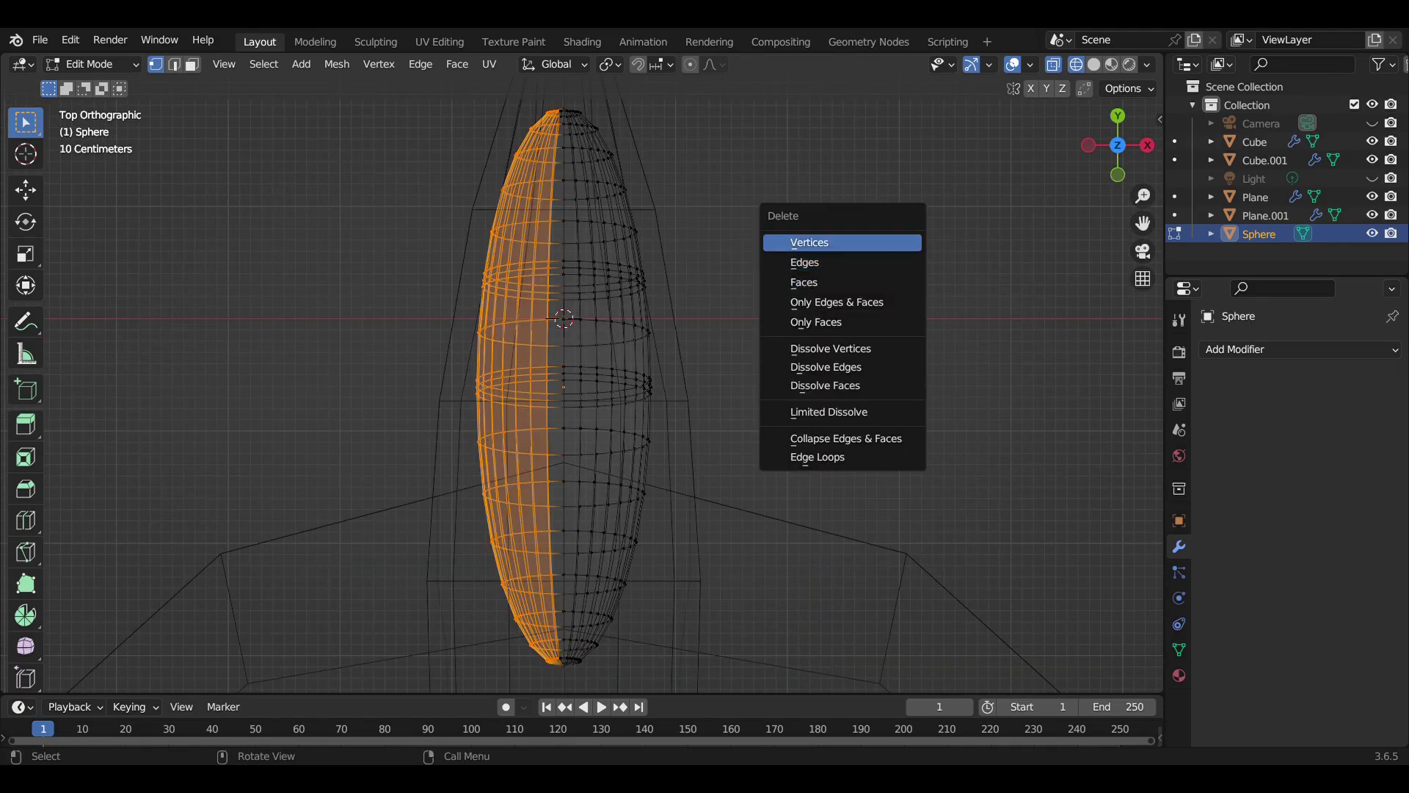
pyautogui.click(802, 239)
pyautogui.scroll(4, 802, 242)
pyautogui.scroll(-3, 624, 573)
pyautogui.scroll(5, 624, 573)
pyautogui.scroll(2, 624, 572)
pyautogui.moveTo(613, 574); pyautogui.dragTo(637, 628)
pyautogui.press('x')
pyautogui.click(558, 529)
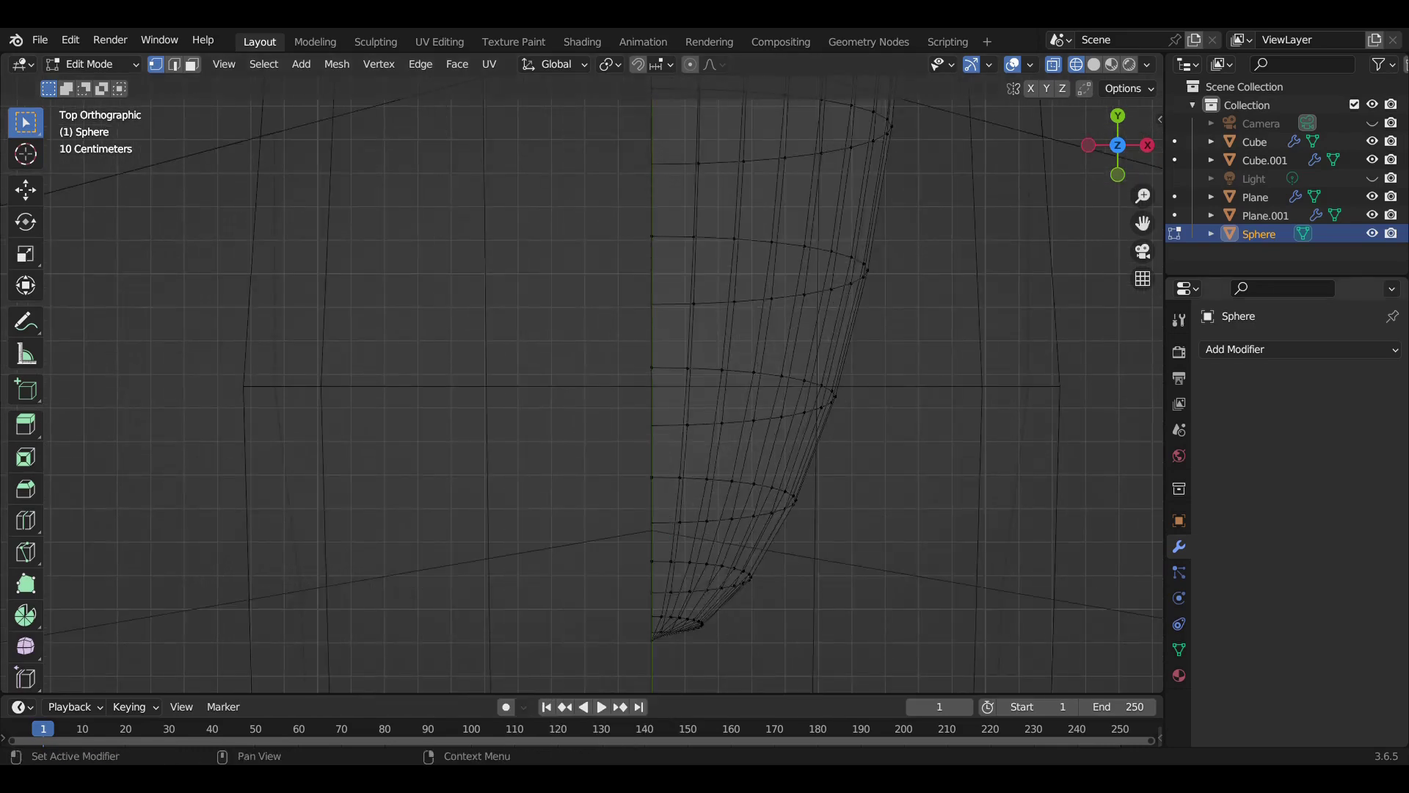
# Add a collapsed Mirror modifier to the half canopy and return to solid side view
pyautogui.click(1299, 349)
pyautogui.click(1013, 531)
pyautogui.click(1210, 380)
pyautogui.scroll(-3, 654, 367)
pyautogui.moveTo(653, 367); pyautogui.dragTo(653, 294, button='middle')
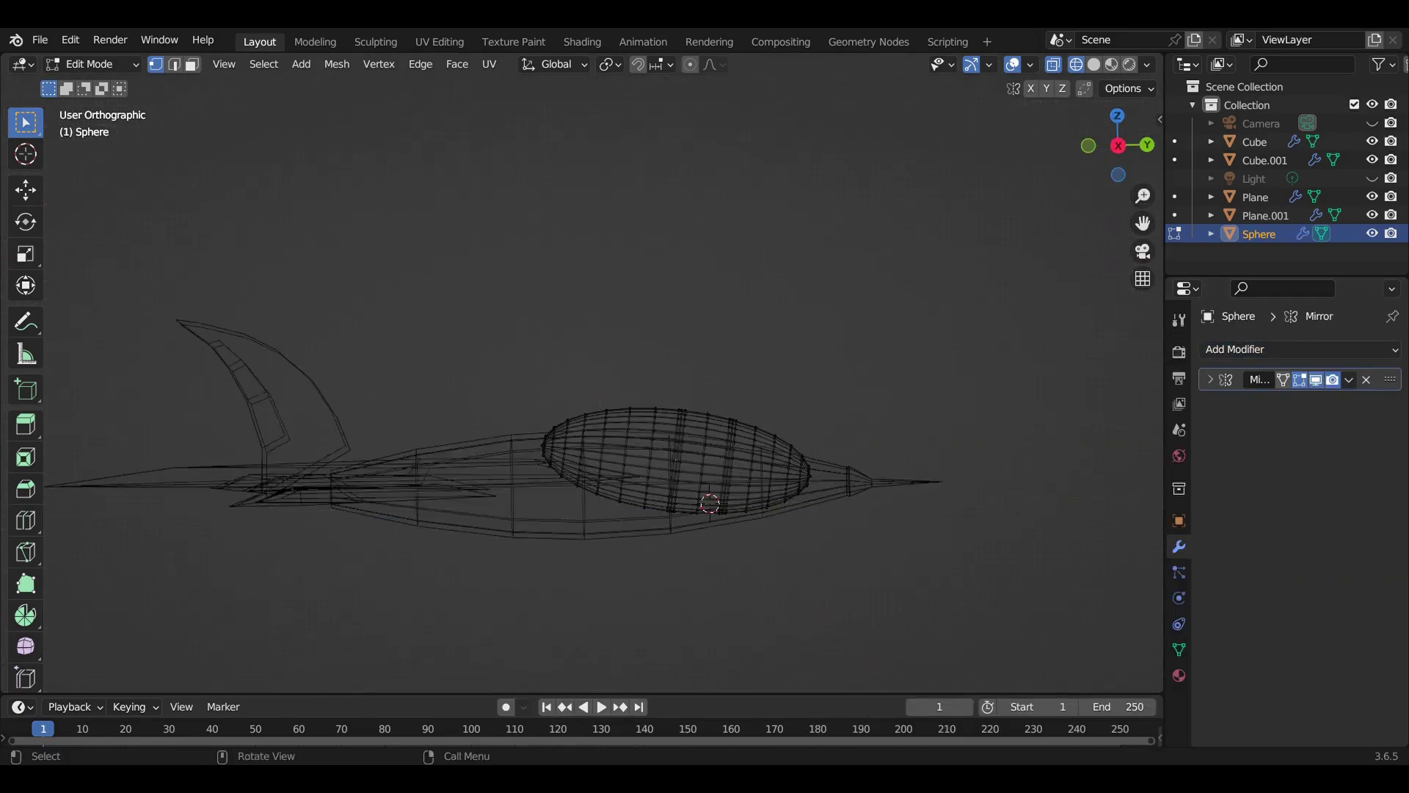
pyautogui.press('KP_3')
pyautogui.hotkey('shift', 'z')
pyautogui.scroll(4, 734, 514)
pyautogui.scroll(4, 998, 462)
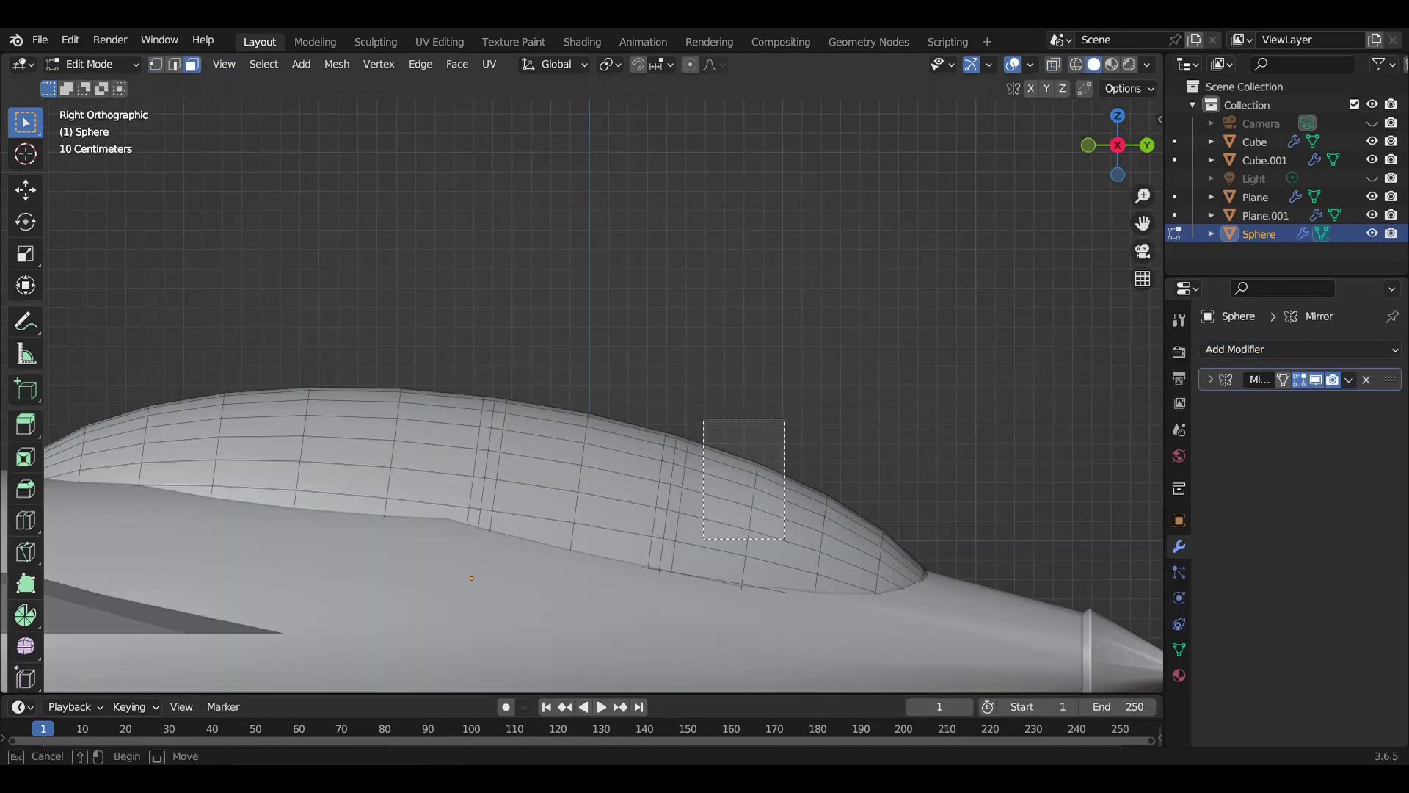
# Delete the box-selected canopy window faces to open the canopy
pyautogui.moveTo(704, 420); pyautogui.dragTo(784, 538)
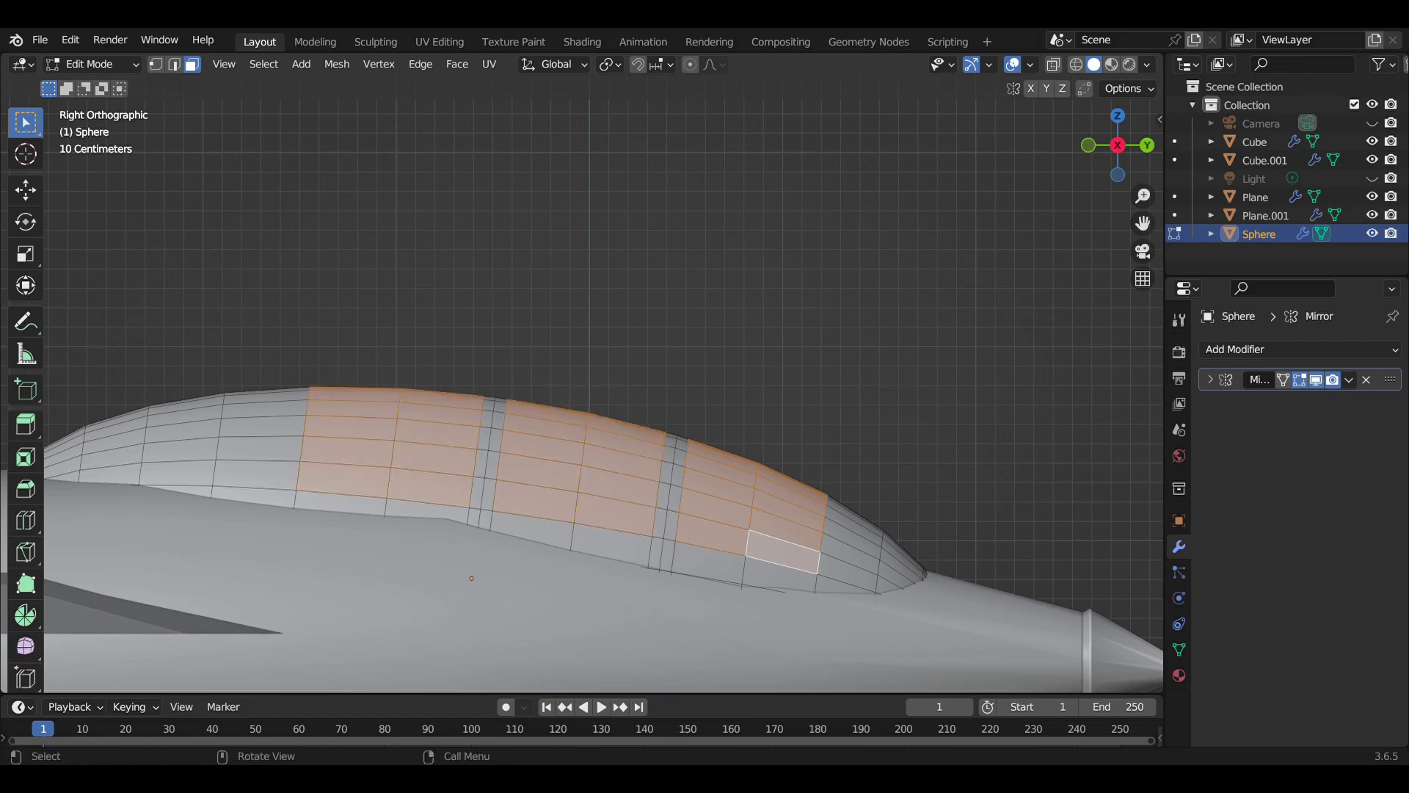
pyautogui.press('KP_7')
pyautogui.press('x')
pyautogui.click(624, 385)
pyautogui.moveTo(633, 390); pyautogui.dragTo(593, 610, button='middle')
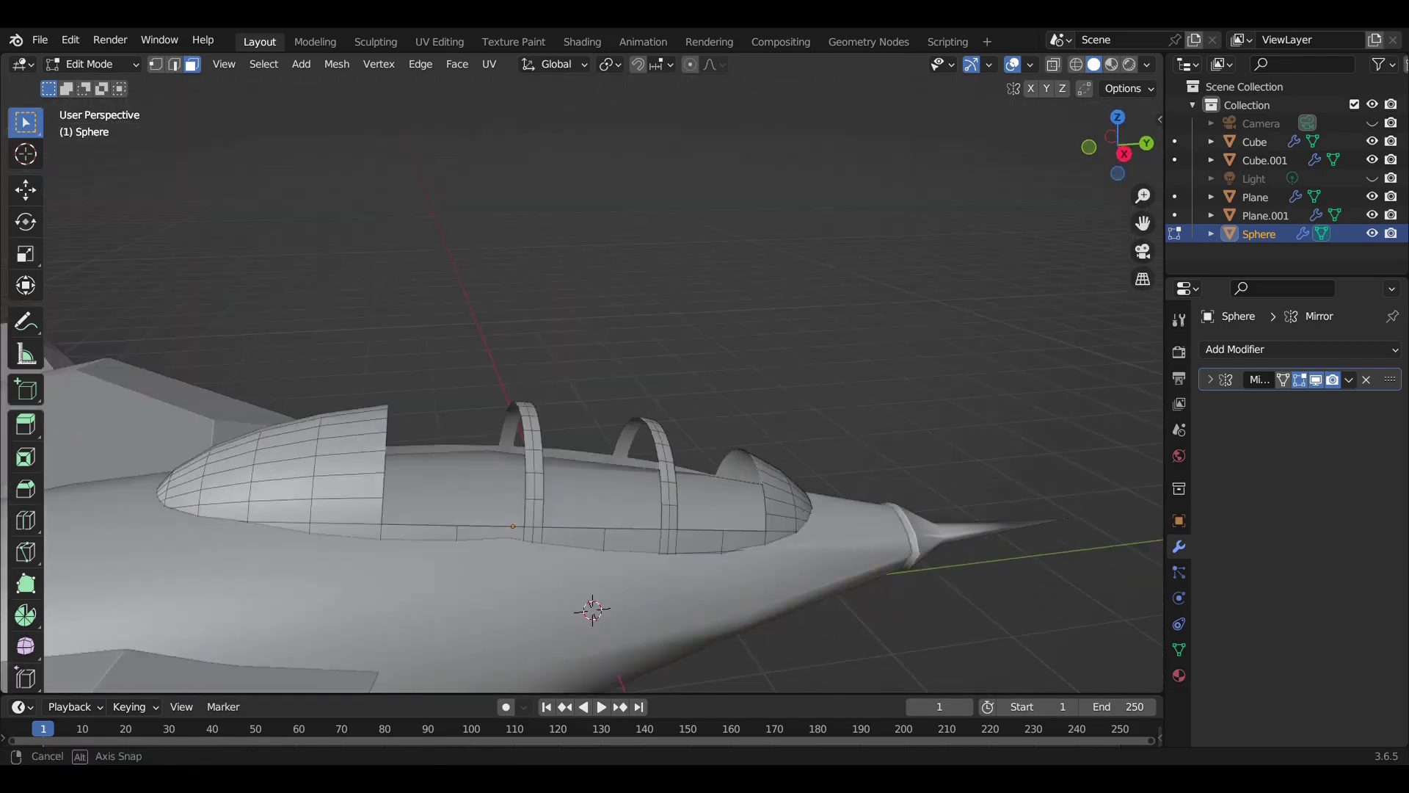
pyautogui.press('KP_7')
# In edge mode, shift the openings' border edges along X and lower them along Z
pyautogui.press('2')
pyautogui.scroll(2, 644, 441)
pyautogui.press('s')
pyautogui.press('Escape')
pyautogui.press('g')
pyautogui.press('x')
pyautogui.press('Return')
pyautogui.press('KP_3')
pyautogui.press('g')
pyautogui.press('z')
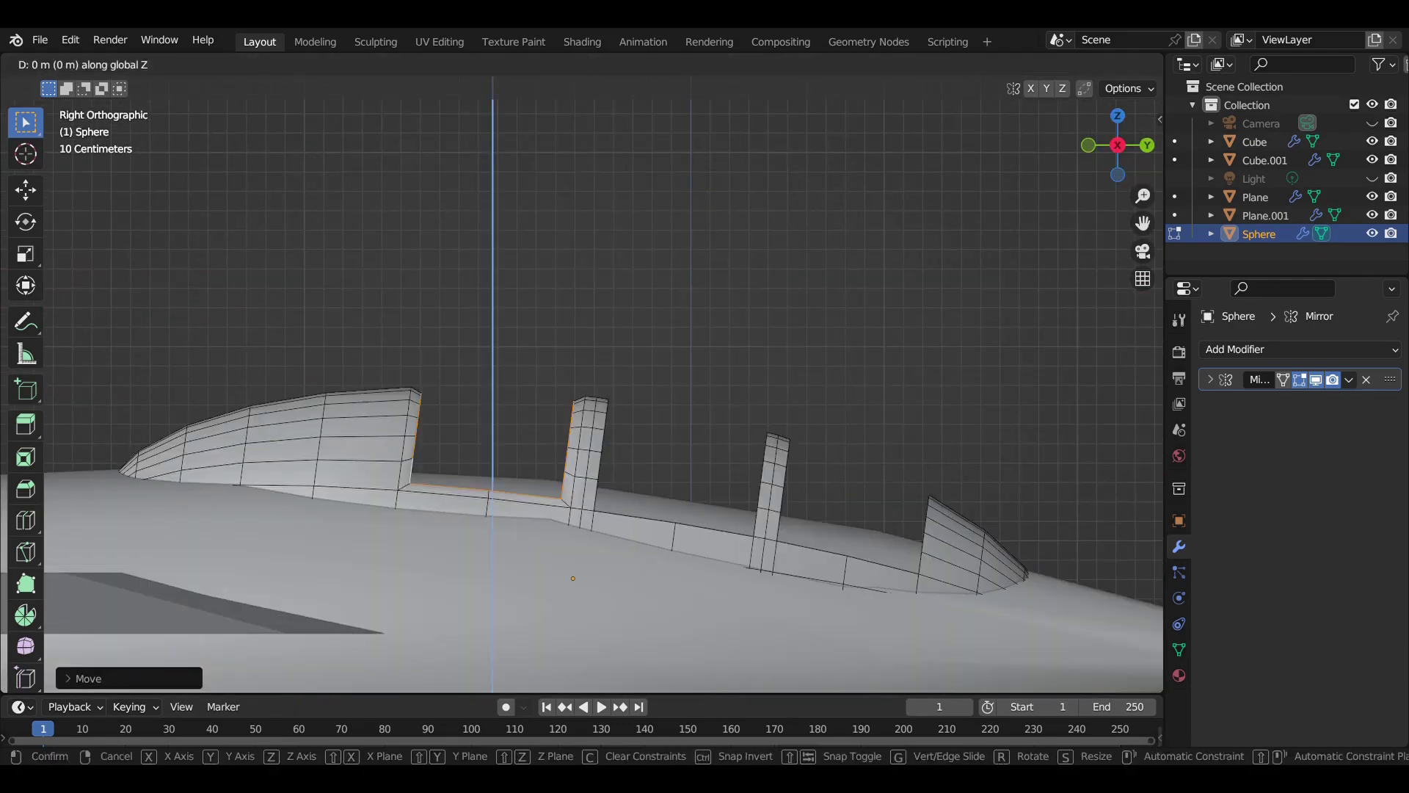
pyautogui.press('Return')
# Extrude the first opening's border, scale it inward and sink it along Z
pyautogui.press('KP_7')
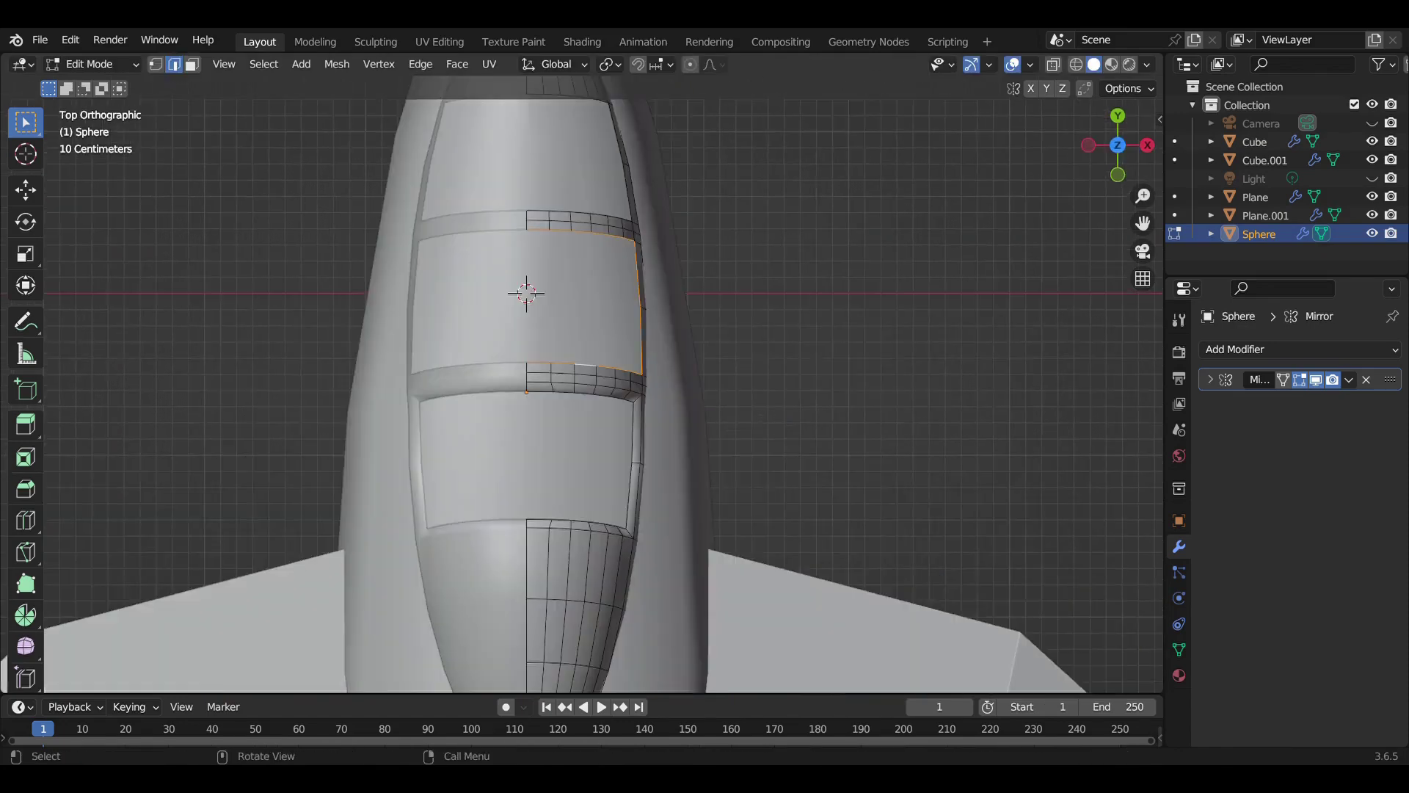
pyautogui.press('e')
pyautogui.press('s')
pyautogui.press('Return')
pyautogui.press('KP_3')
pyautogui.press('g')
pyautogui.press('z')
pyautogui.press('Return')
# Narrow that sunken border along Y and lower it further along Z
pyautogui.press('s')
pyautogui.press('y')
pyautogui.press('Return')
pyautogui.press('g')
pyautogui.press('z')
pyautogui.press('Return')
pyautogui.moveTo(587, 367); pyautogui.dragTo(609, 371, button='middle')
# Extrude the next opening's border, scale it inward and sink it along Z
pyautogui.press('KP_7')
pyautogui.press('e')
pyautogui.press('s')
pyautogui.press('Return')
pyautogui.press('KP_3')
pyautogui.press('g')
pyautogui.press('z')
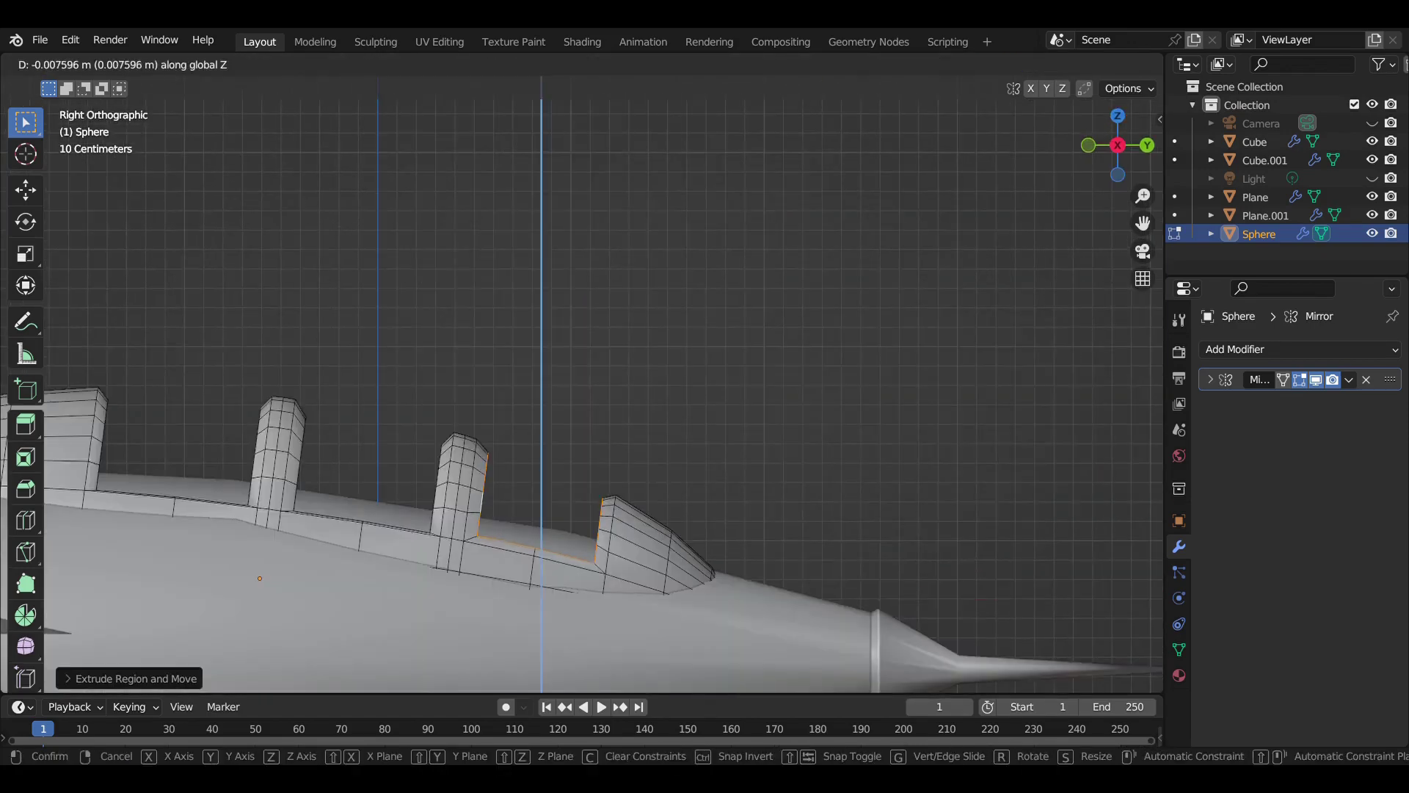
pyautogui.press('Return')
pyautogui.scroll(-4, 580, 382)
pyautogui.moveTo(580, 382)
pyautogui.keyDown('shift'); pyautogui.mouseDown(button='middle')
pyautogui.moveTo(609, 400)
pyautogui.moveTo(514, 308)
pyautogui.mouseUp(button='middle'); pyautogui.keyUp('shift')
pyautogui.scroll(4, 580, 382)
pyautogui.scroll(2, 588, 382)
pyautogui.moveTo(587, 382); pyautogui.dragTo(631, 389, button='middle')
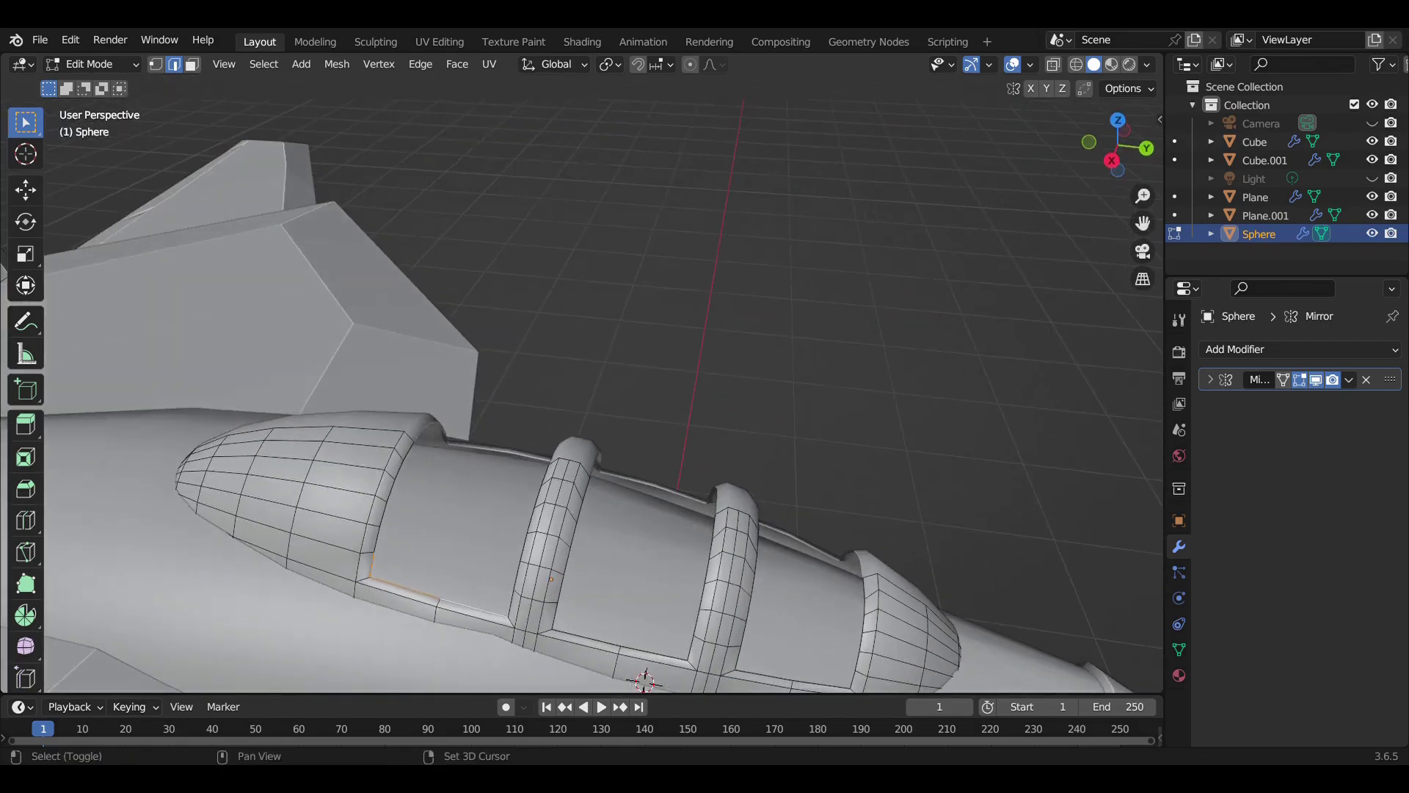
# Inspect the canopy panels in wireframe and solid views from the front and above
pyautogui.hotkey('shift', 'z')
pyautogui.scroll(-2, 588, 382)
pyautogui.scroll(1, 587, 382)
pyautogui.scroll(2, 587, 382)
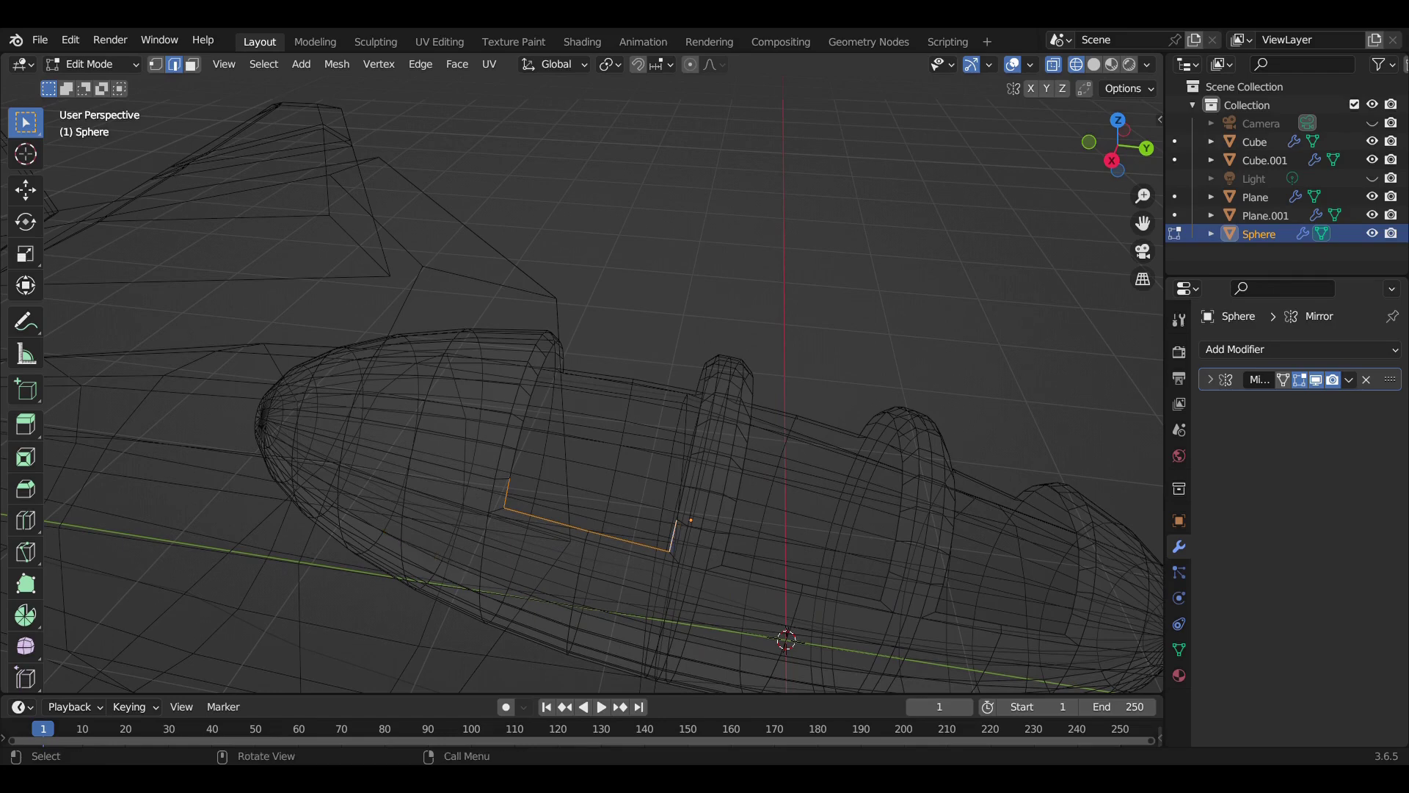
pyautogui.hotkey('shift', 'z')
pyautogui.keyDown('shift'); pyautogui.moveTo(705, 440); pyautogui.dragTo(576, 392, button='middle'); pyautogui.keyUp('shift')
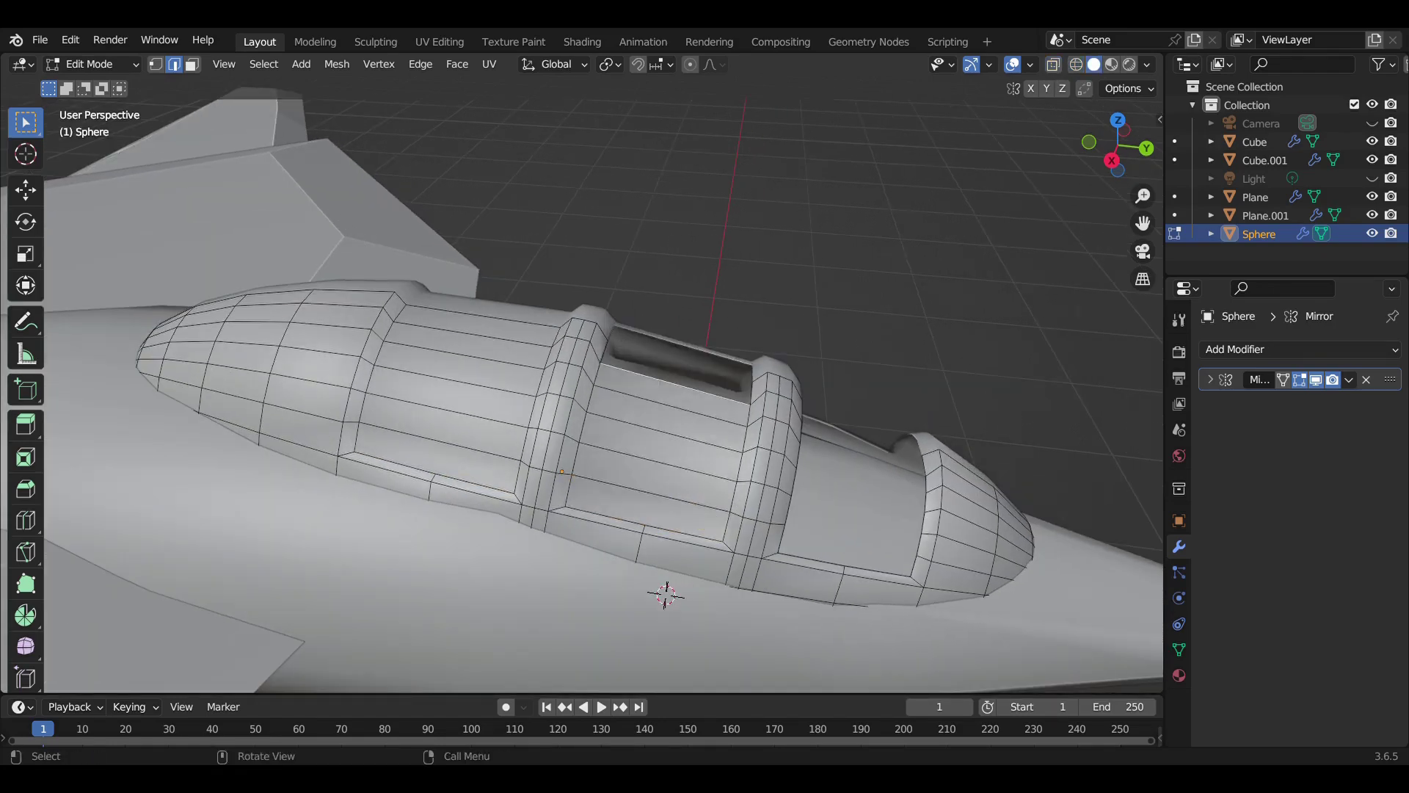
pyautogui.keyDown('shift'); pyautogui.moveTo(660, 440); pyautogui.dragTo(539, 405, button='middle'); pyautogui.keyUp('shift')
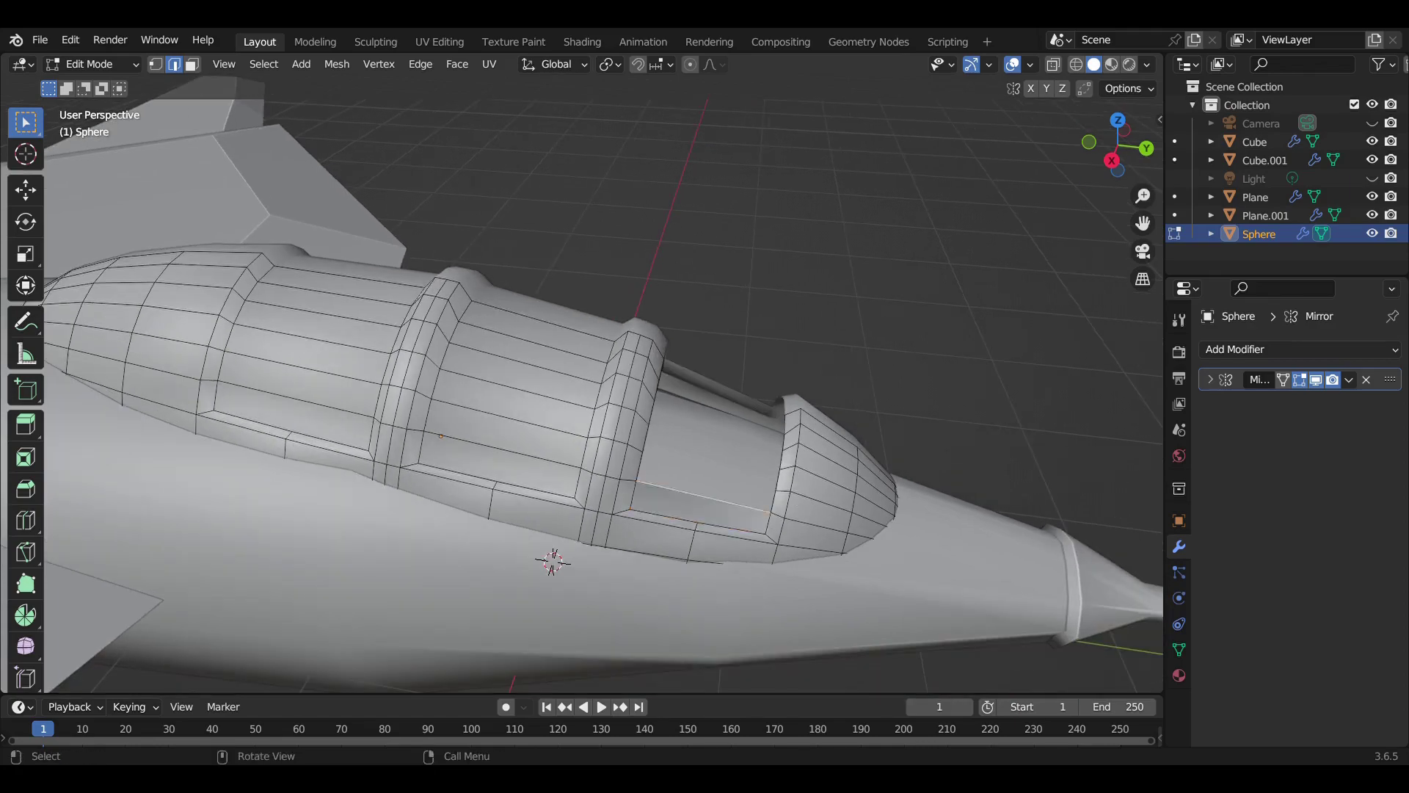
pyautogui.press('1')
pyautogui.moveTo(587, 440)
pyautogui.mouseDown(button='middle')
pyautogui.moveTo(558, 309)
pyautogui.moveTo(602, 411)
pyautogui.moveTo(587, 367)
pyautogui.moveTo(617, 396)
pyautogui.moveTo(573, 367)
pyautogui.moveTo(602, 411)
pyautogui.moveTo(558, 352)
pyautogui.moveTo(602, 411)
pyautogui.mouseUp(button='middle')
pyautogui.press('Tab')
pyautogui.press('Tab')
pyautogui.hotkey('shift', 'z')
pyautogui.hotkey('shift', 'z')
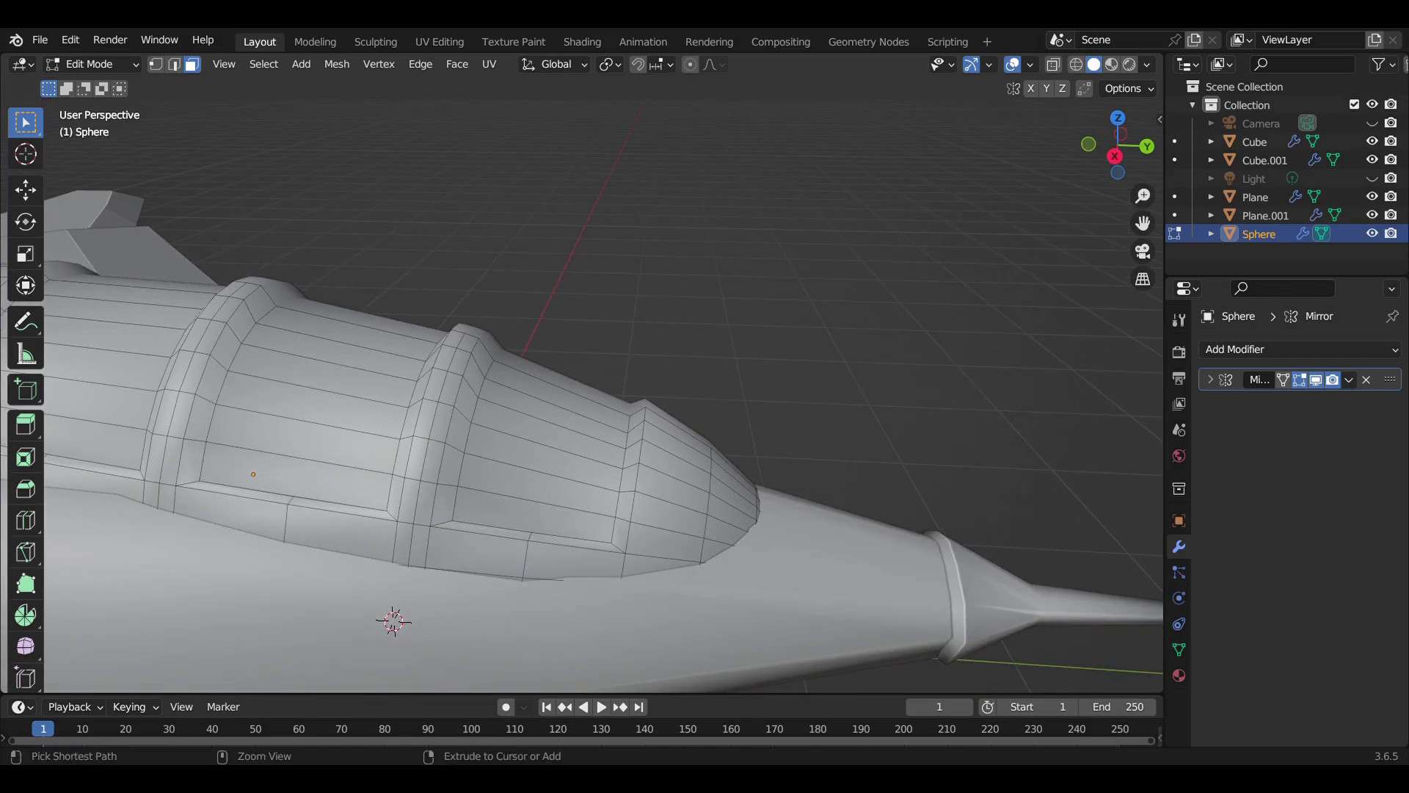
# Add loop cuts slid tight against two canopy panels and a frame rib
pyautogui.click(470, 374)
pyautogui.click(470, 364)
pyautogui.moveTo(455, 364); pyautogui.dragTo(367, 389, button='middle')
pyautogui.click(359, 390)
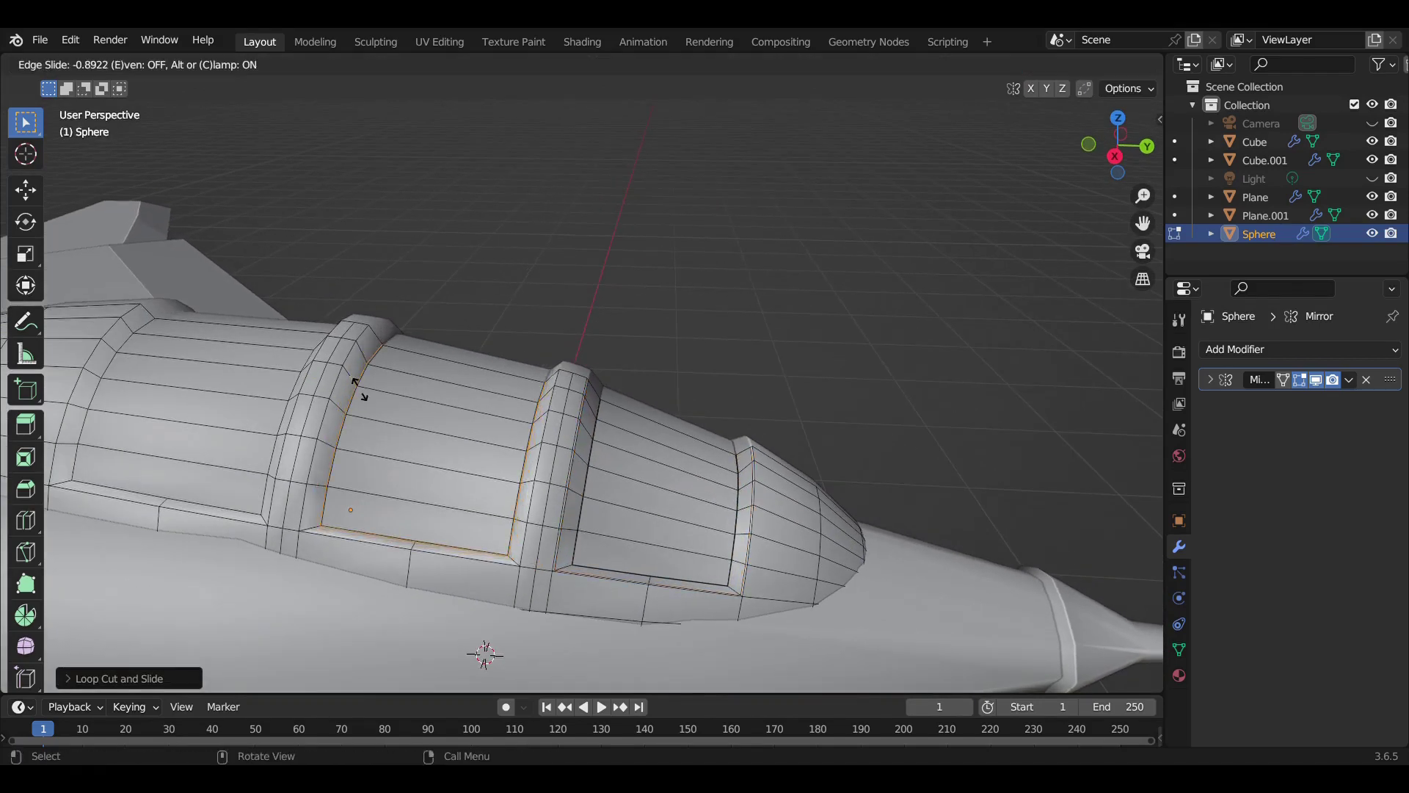
pyautogui.click(339, 374)
pyautogui.moveTo(339, 374); pyautogui.dragTo(411, 374, button='middle')
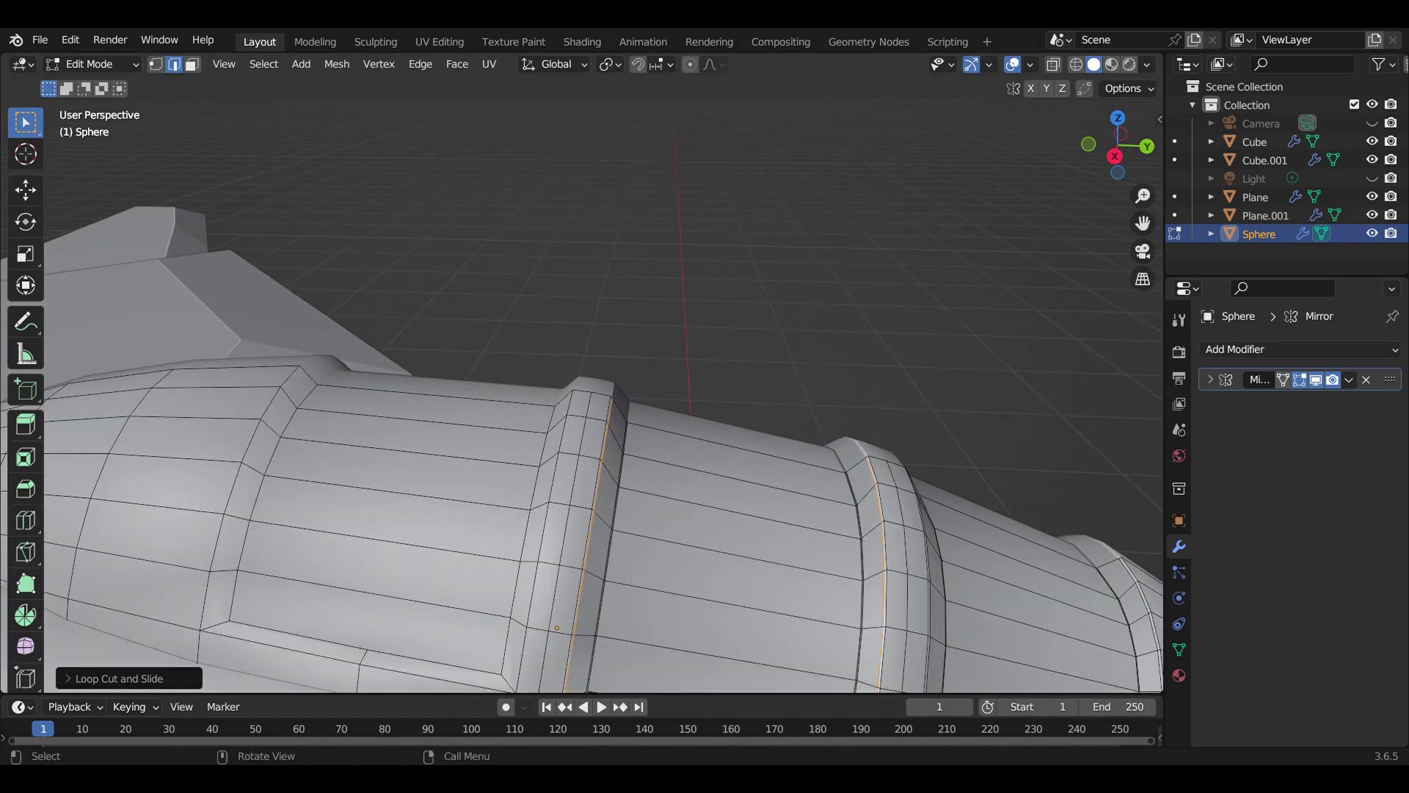
pyautogui.click(553, 485)
pyautogui.click(534, 473)
# Add another loop cut near a rib and hide the Cube object in the Outliner
pyautogui.scroll(-3, 670, 671)
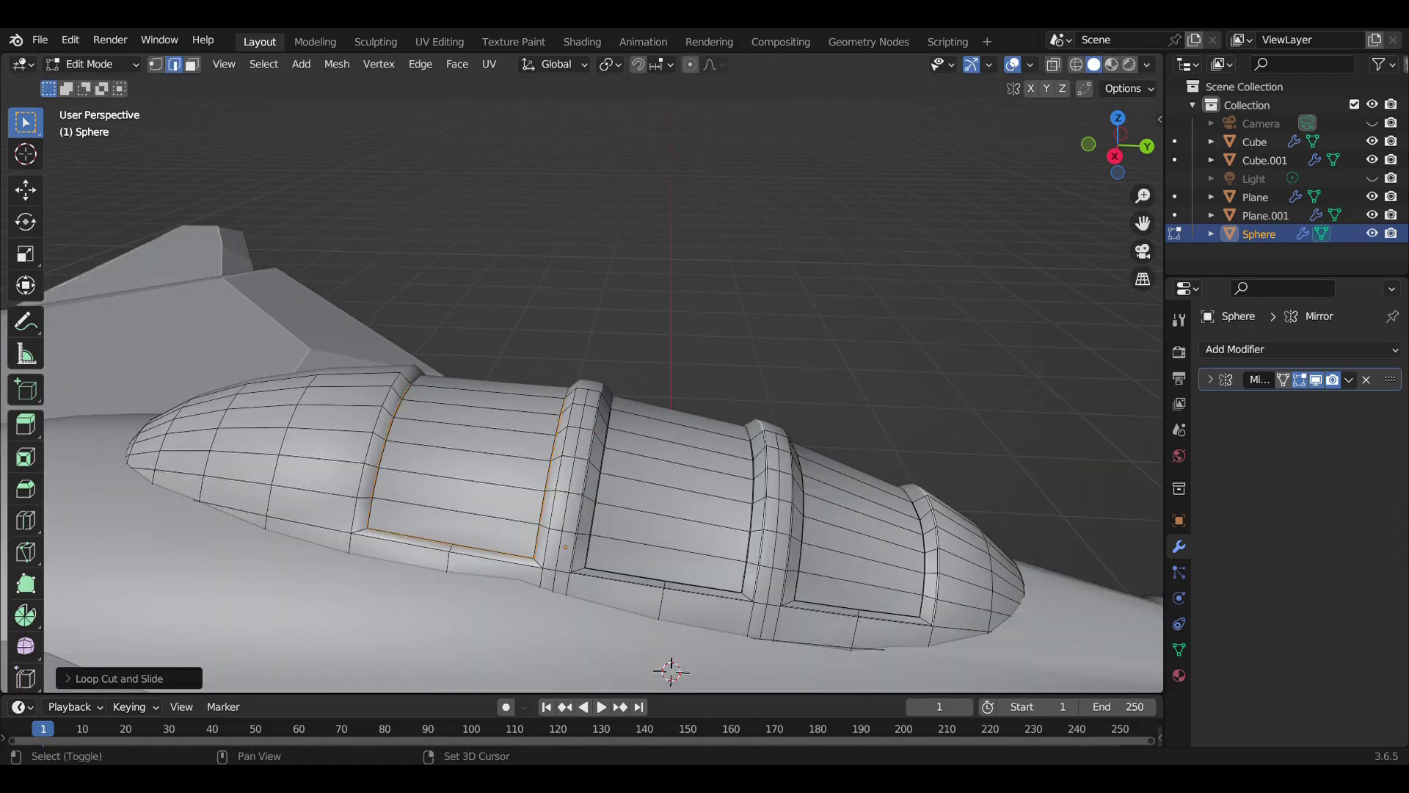
pyautogui.moveTo(671, 670); pyautogui.dragTo(664, 651, button='middle')
pyautogui.click(639, 444)
pyautogui.scroll(-4, 639, 443)
pyautogui.moveTo(640, 444)
pyautogui.mouseDown(button='middle')
pyautogui.moveTo(610, 463)
pyautogui.moveTo(614, 519)
pyautogui.mouseUp(button='middle')
pyautogui.scroll(4, 616, 469)
pyautogui.scroll(3, 599, 461)
pyautogui.click(1372, 141)
pyautogui.press('KP_3')
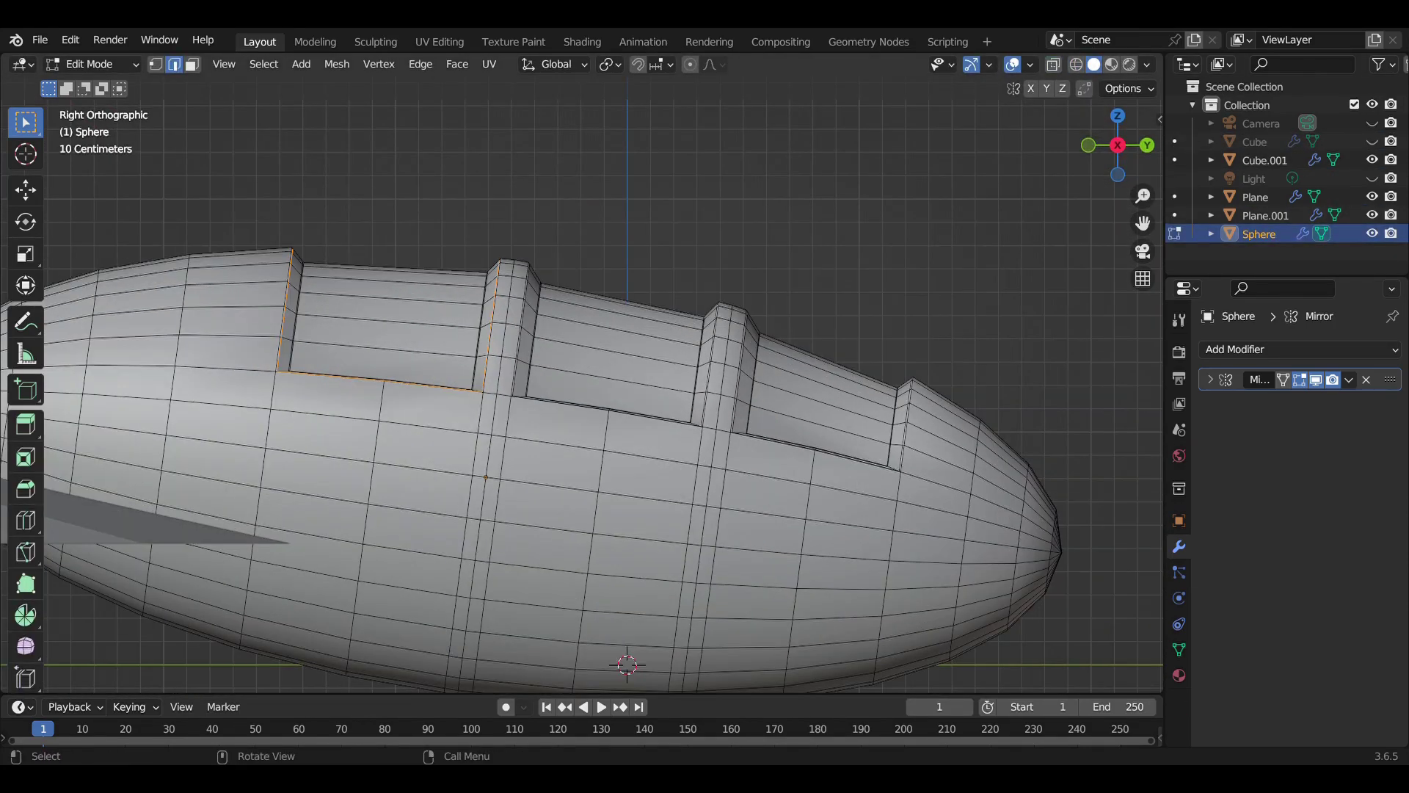
# Knife-cut the first vent outline on the fuselage side, redoing an initial attempt
pyautogui.press('1')
pyautogui.press('k')
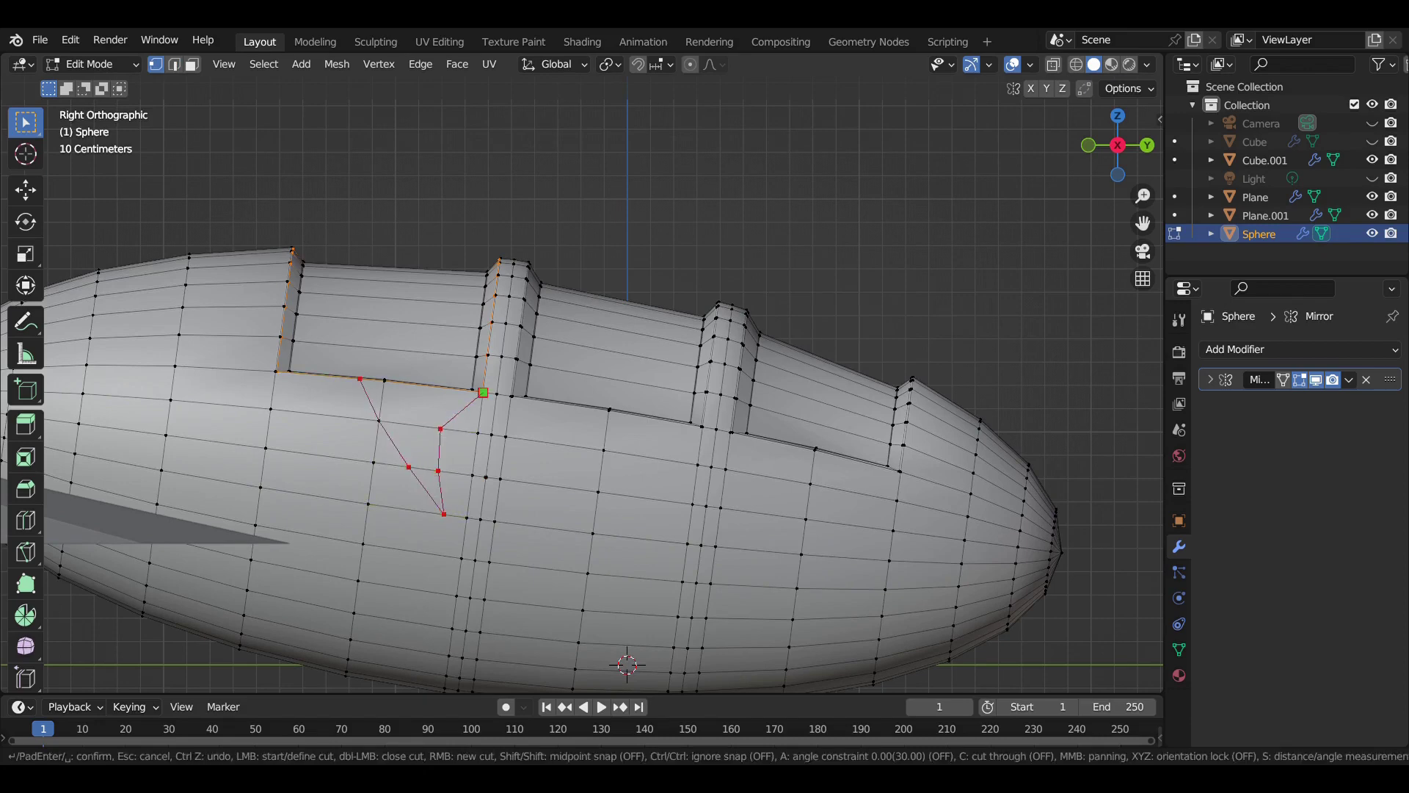
pyautogui.press('Return')
pyautogui.scroll(1, 315, 388)
pyautogui.hotkey('ctrl', 'z')
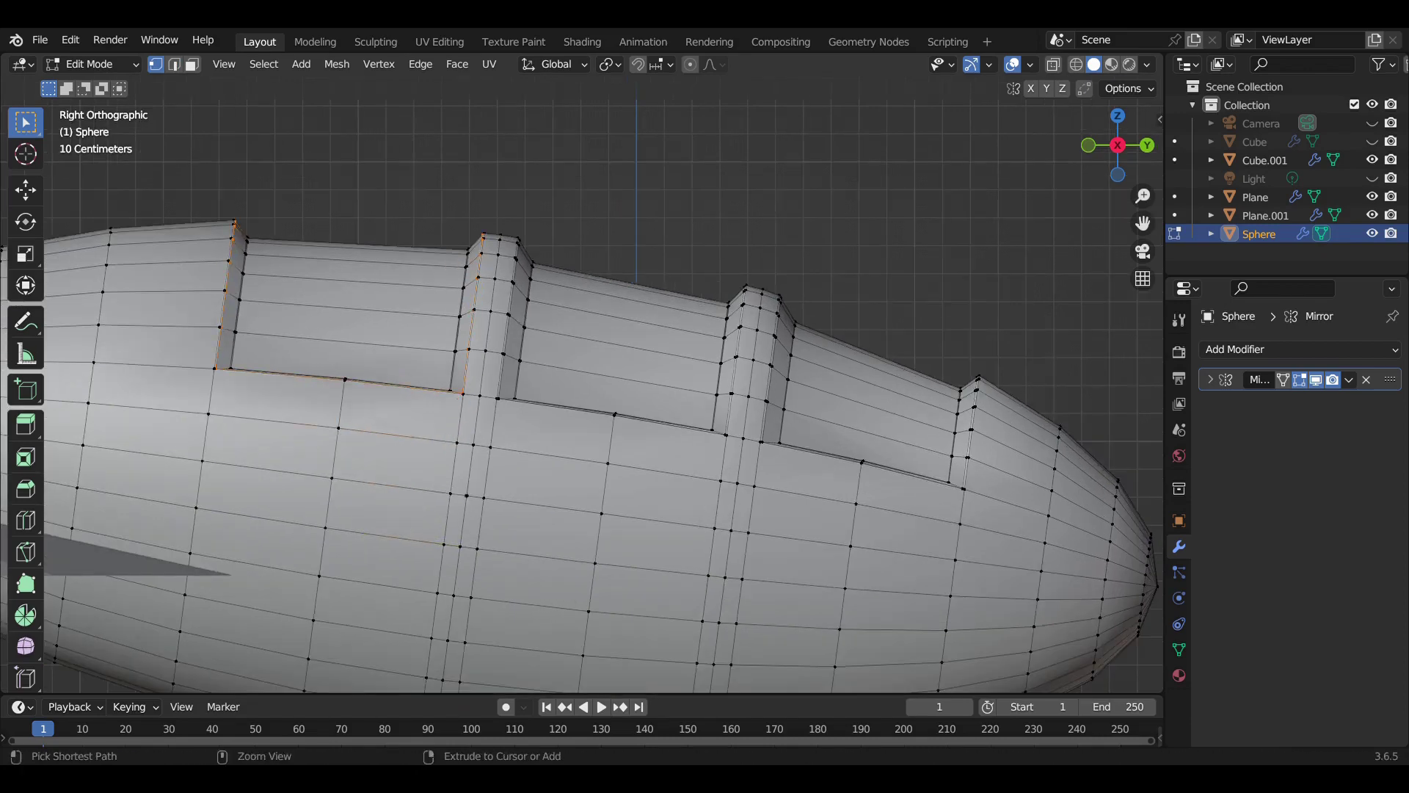
pyautogui.press('k')
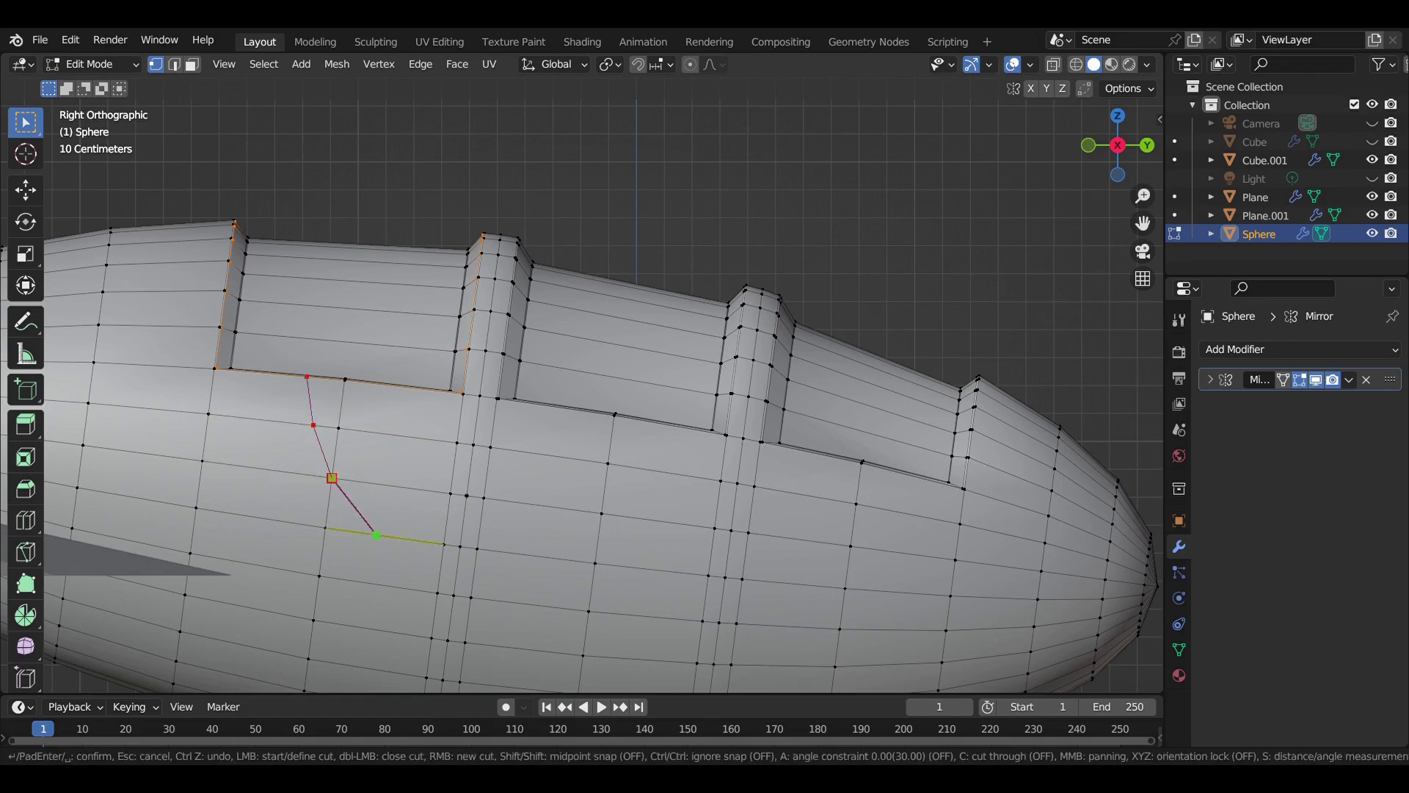
pyautogui.click(404, 386)
pyautogui.press('Return')
pyautogui.scroll(1, 404, 386)
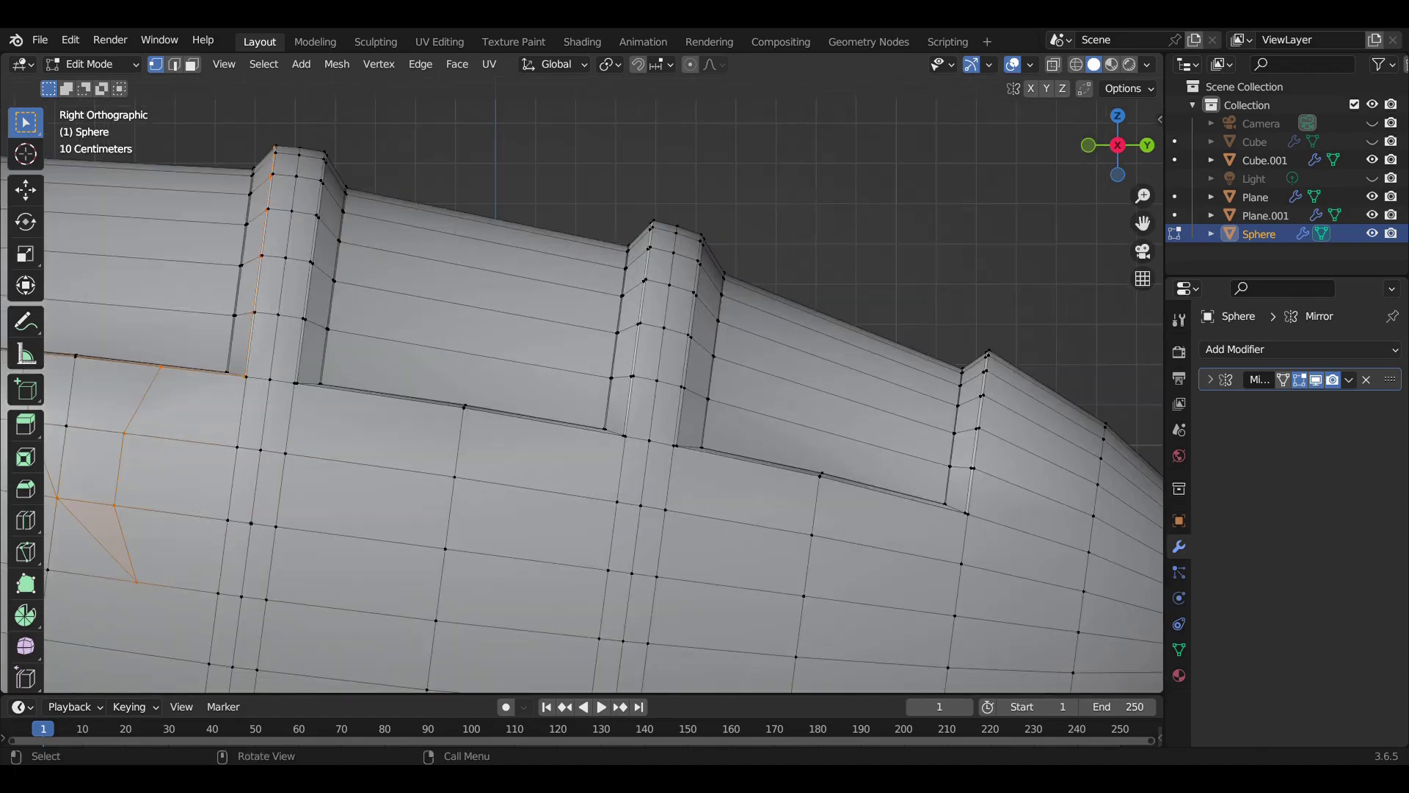
pyautogui.keyDown('shift'); pyautogui.moveTo(478, 418); pyautogui.dragTo(339, 403, button='middle'); pyautogui.keyUp('shift')
# Knife-cut two more triangular vent outlines below the canopy rail
pyautogui.press('k')
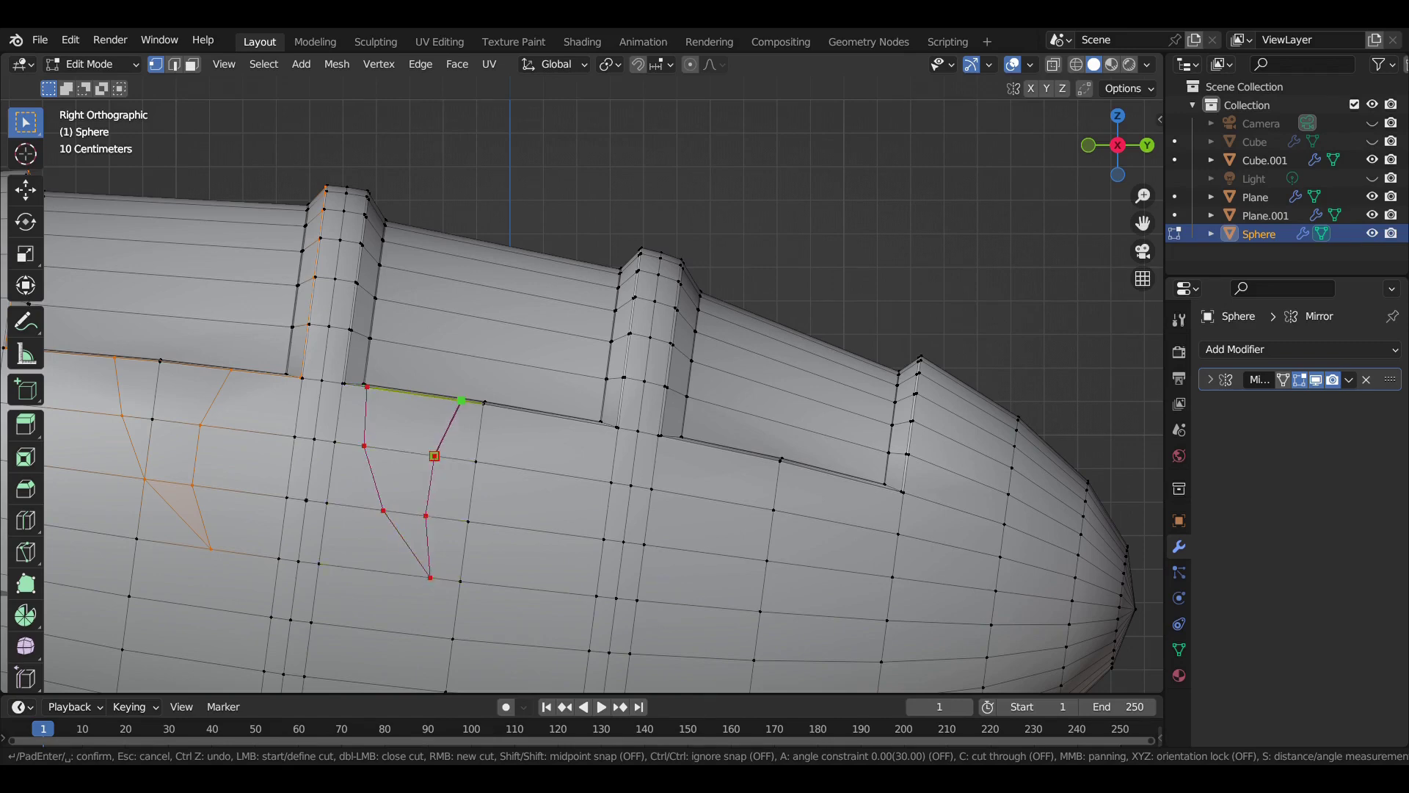
pyautogui.press('Return')
pyautogui.scroll(-3, 580, 397)
pyautogui.scroll(2, 580, 396)
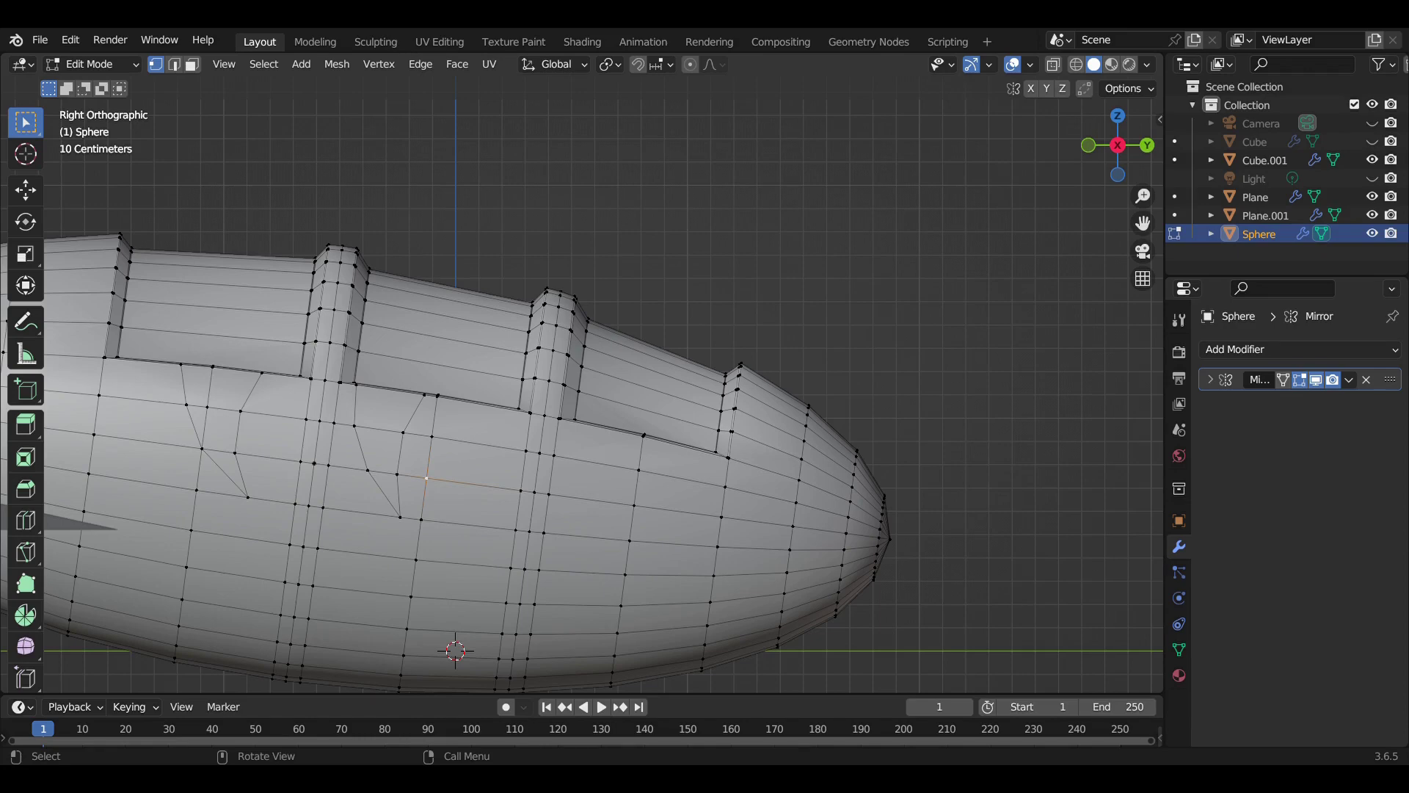
pyautogui.press('k')
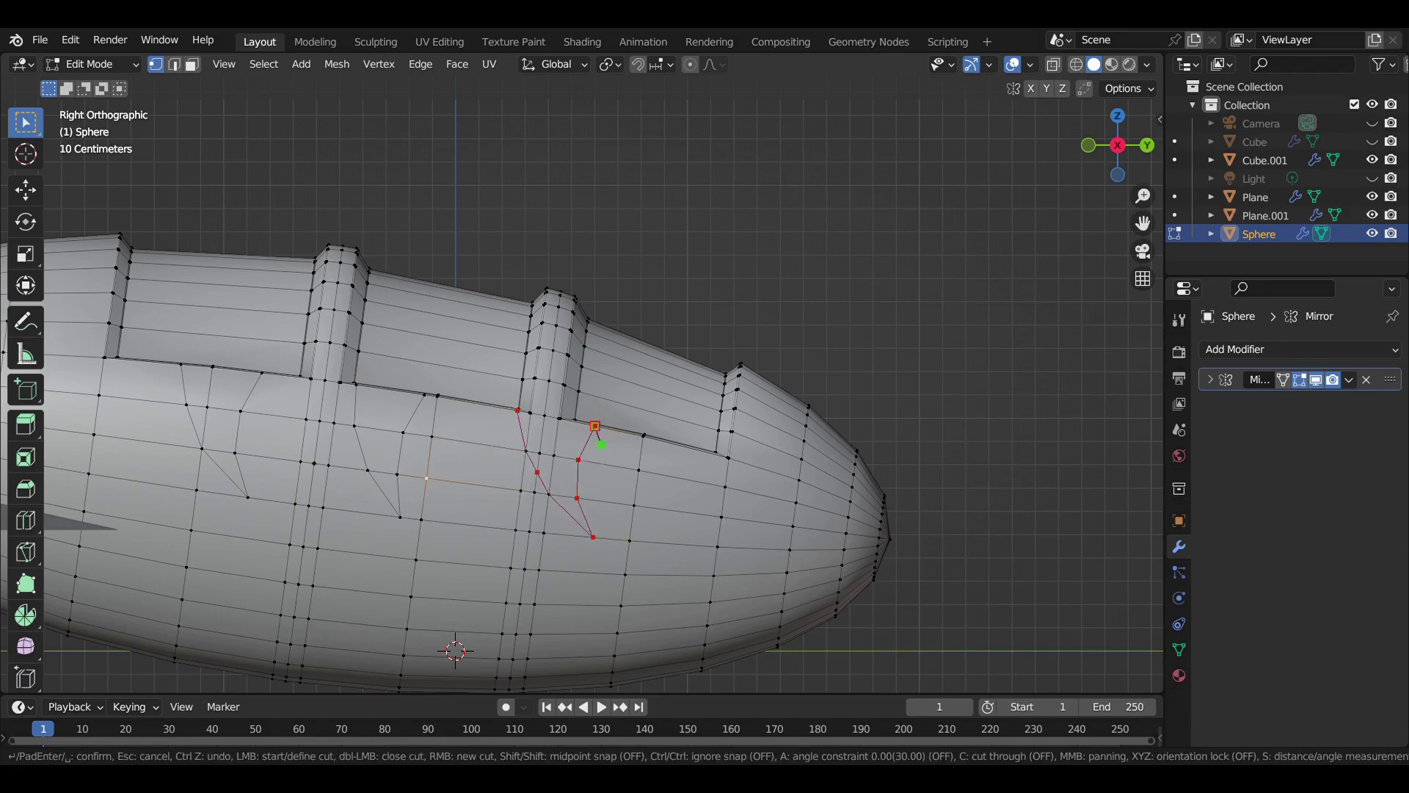
pyautogui.press('Return')
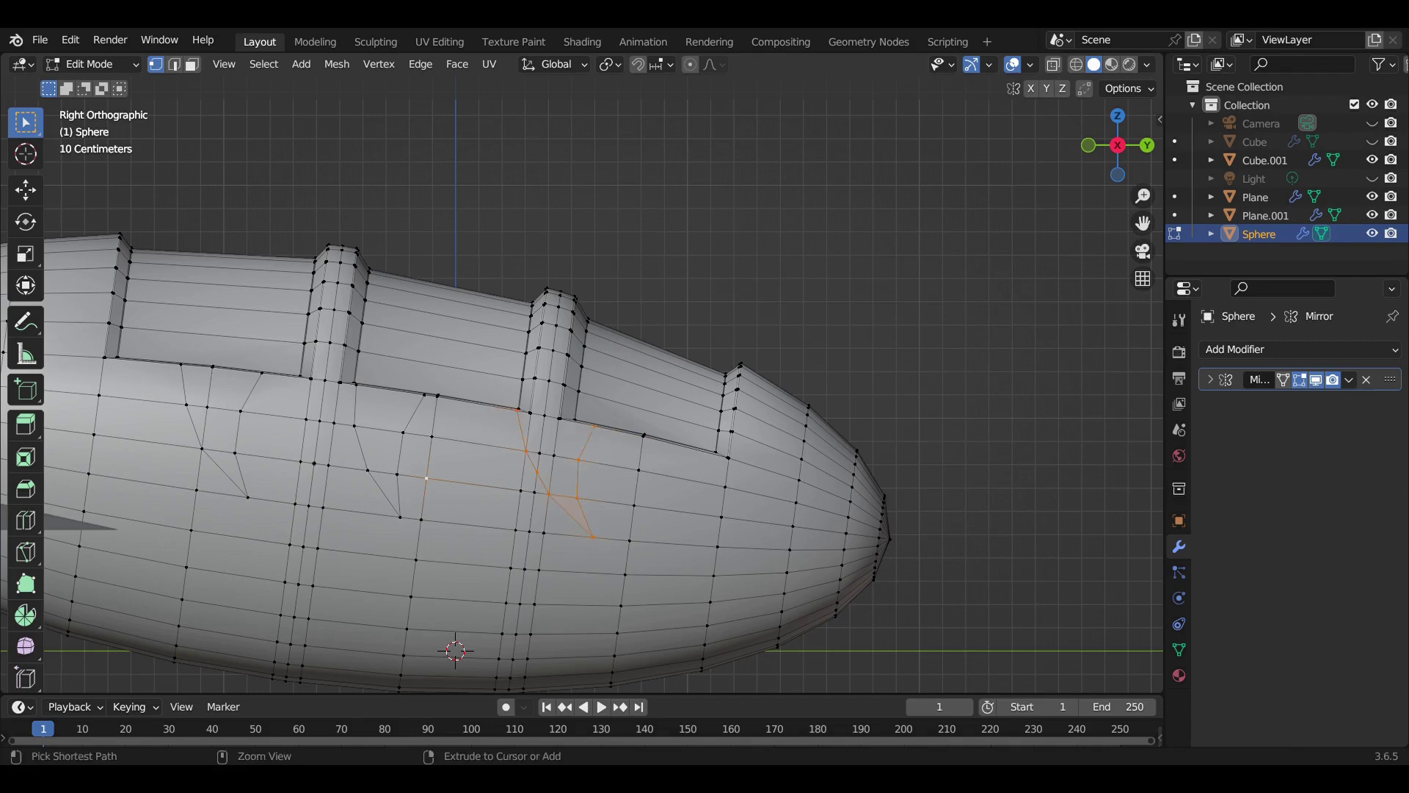
# Briefly show the Cube object, then hide it again and zoom around the cuts
pyautogui.click(1372, 141)
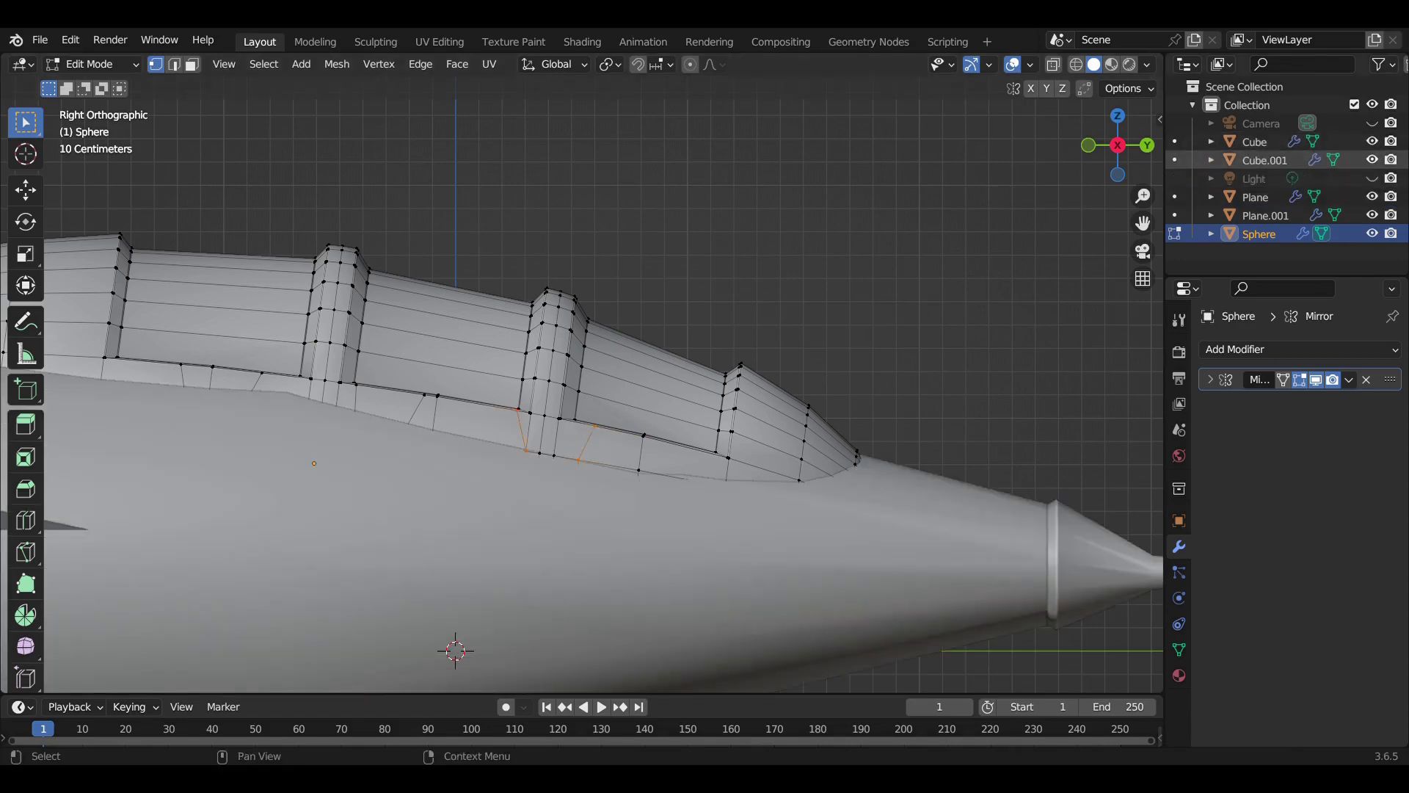
pyautogui.click(1372, 141)
pyautogui.scroll(-3, 587, 441)
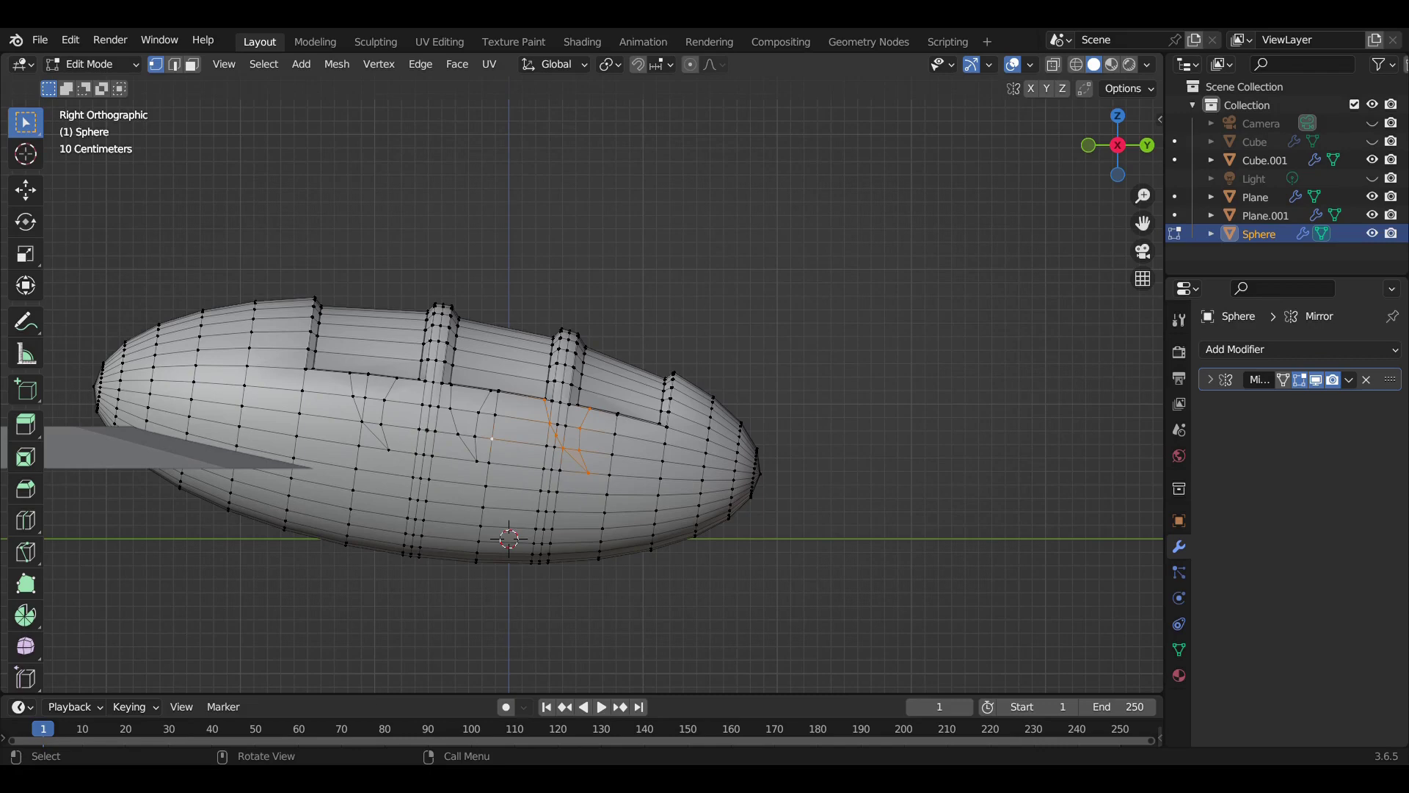
pyautogui.scroll(3, 467, 510)
pyautogui.scroll(1, 467, 510)
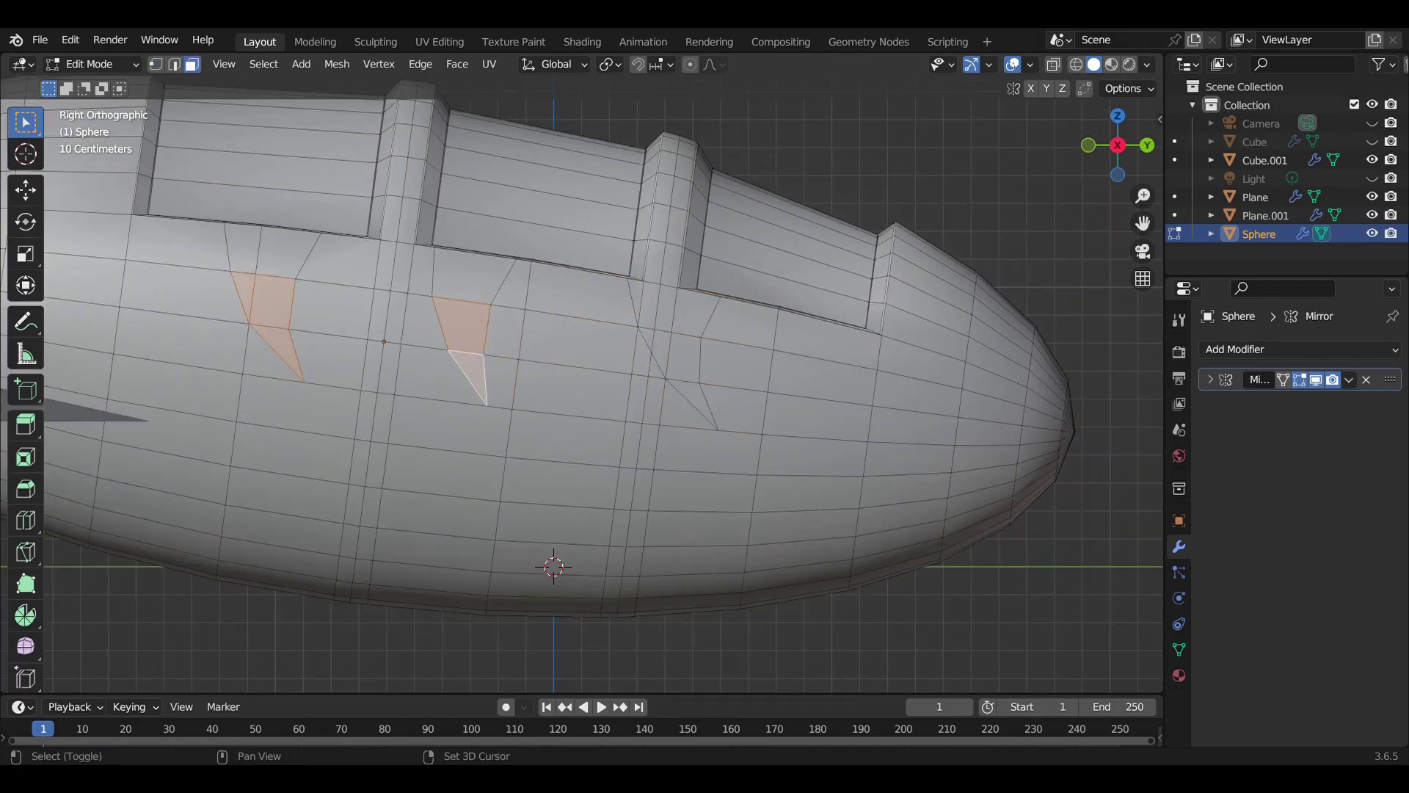
# Move the triangular vent faces outward along X, redoing the overlong first offset shorter
pyautogui.scroll(-4, 558, 367)
pyautogui.moveTo(558, 367); pyautogui.dragTo(514, 330, button='middle')
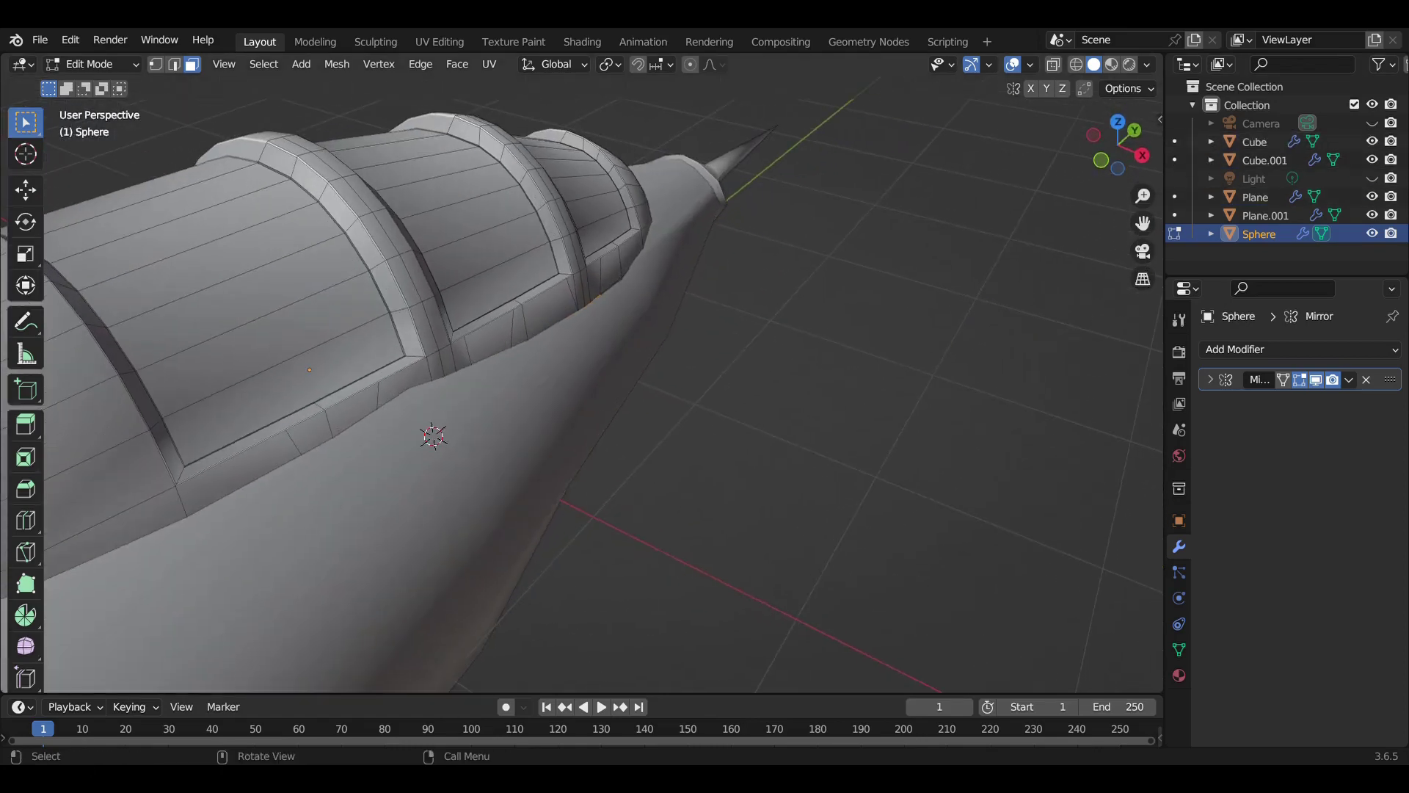
pyautogui.press('g')
pyautogui.press('x')
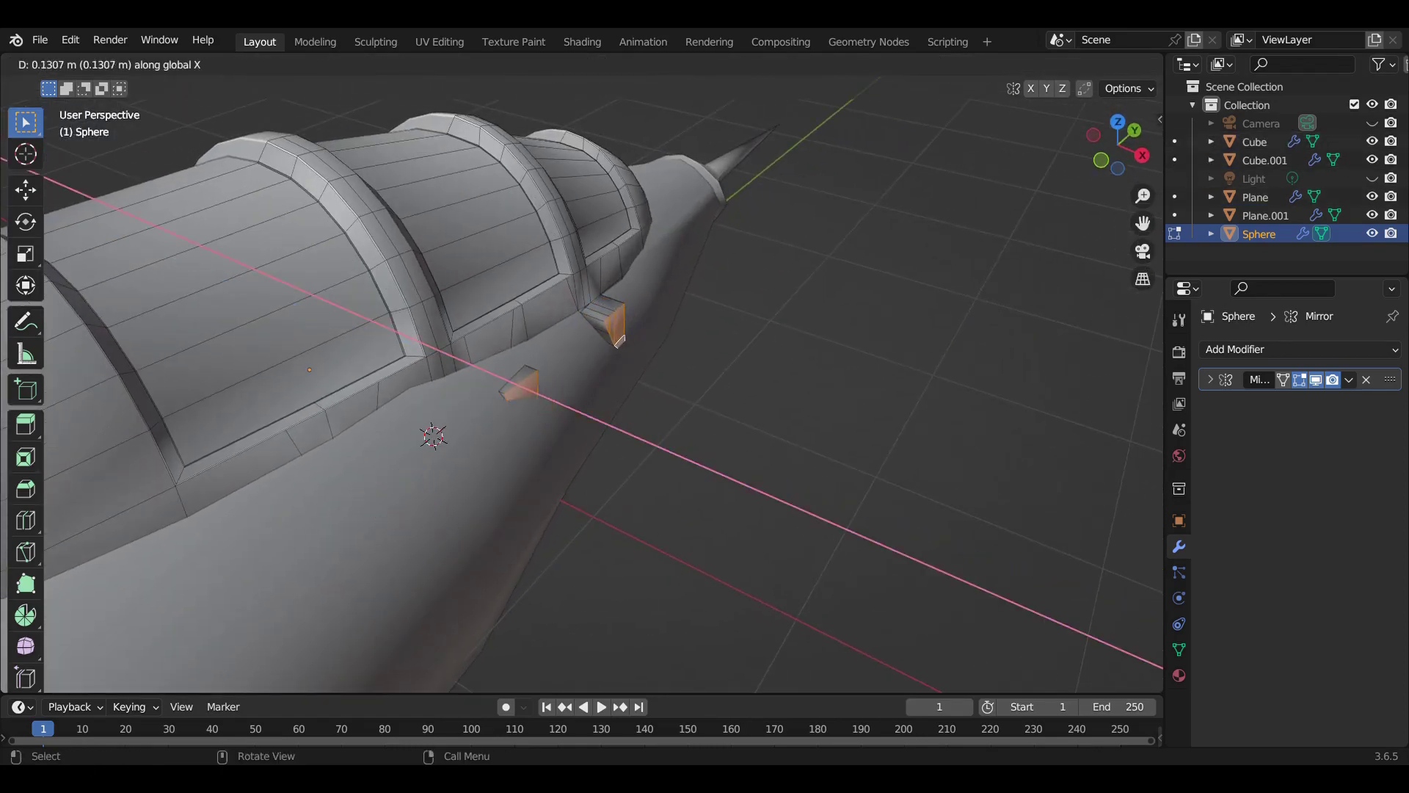
pyautogui.click(634, 349)
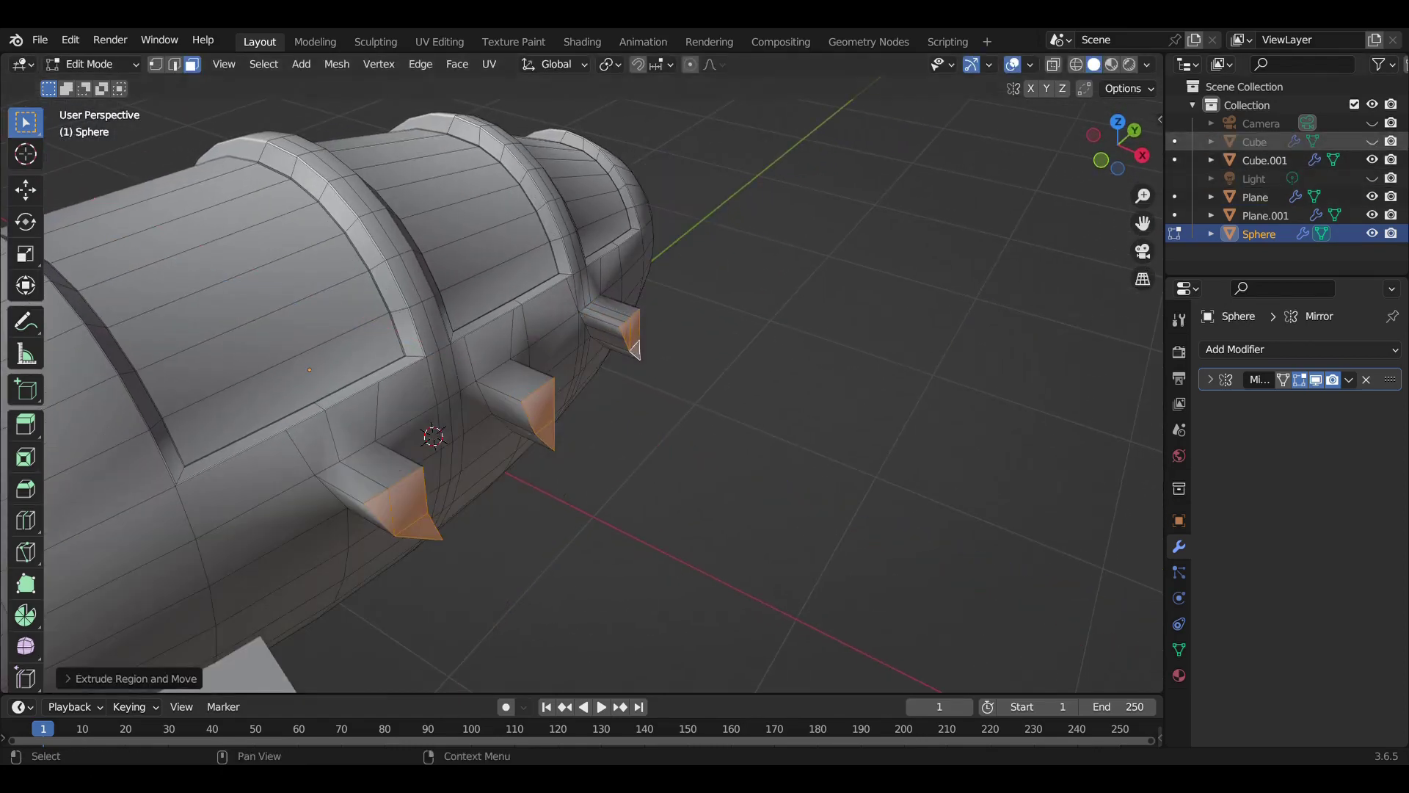
pyautogui.hotkey('ctrl', 'z')
pyautogui.hotkey('ctrl', 'z')
pyautogui.hotkey('ctrl', 'z')
pyautogui.press('g')
pyautogui.press('x')
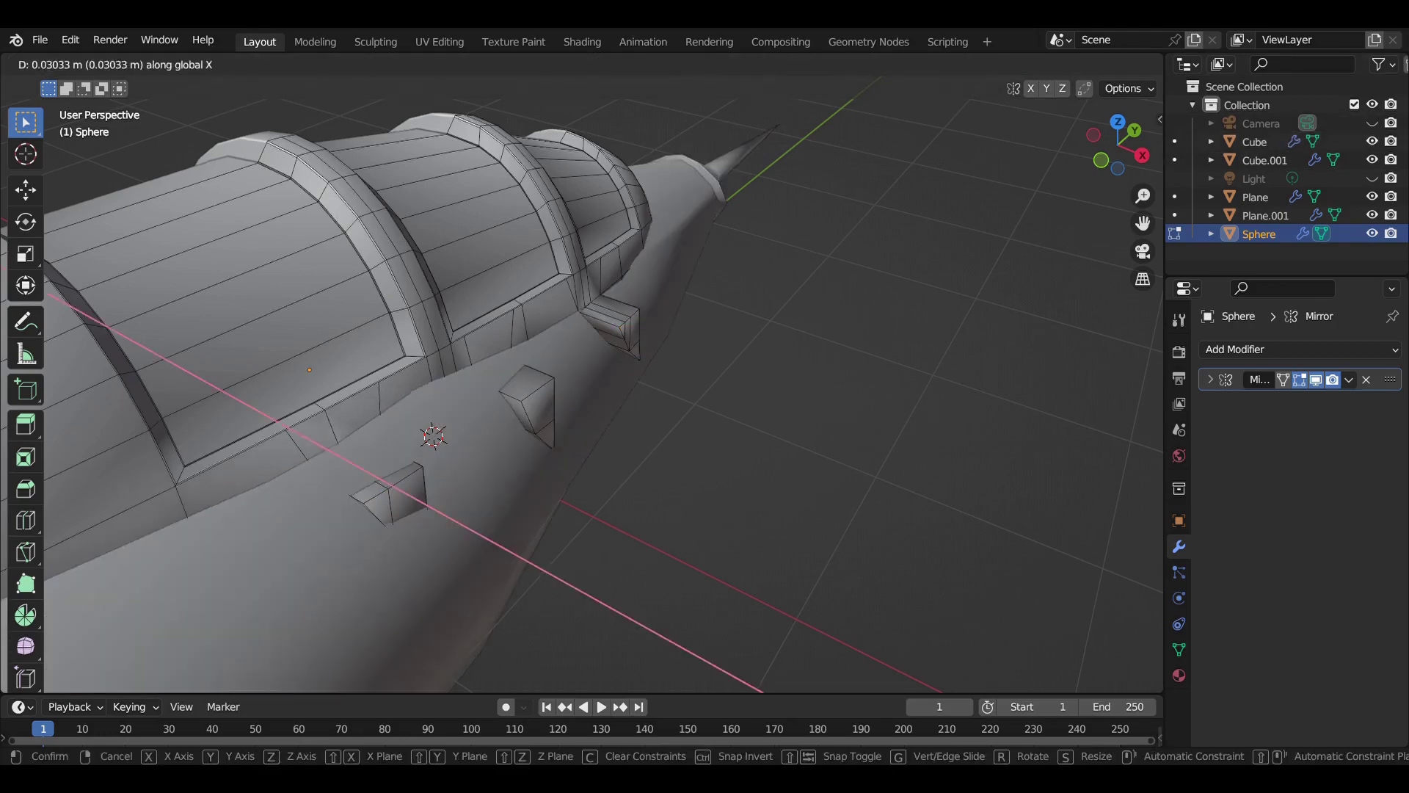
pyautogui.press('Return')
# Check the new slats, then shift a slat edge along X toward a point
pyautogui.moveTo(587, 367)
pyautogui.mouseDown(button='middle')
pyautogui.moveTo(602, 382)
pyautogui.moveTo(572, 381)
pyautogui.mouseUp(button='middle')
pyautogui.scroll(-3, 587, 367)
pyautogui.press('Tab')
pyautogui.press('Tab')
pyautogui.scroll(4, 587, 368)
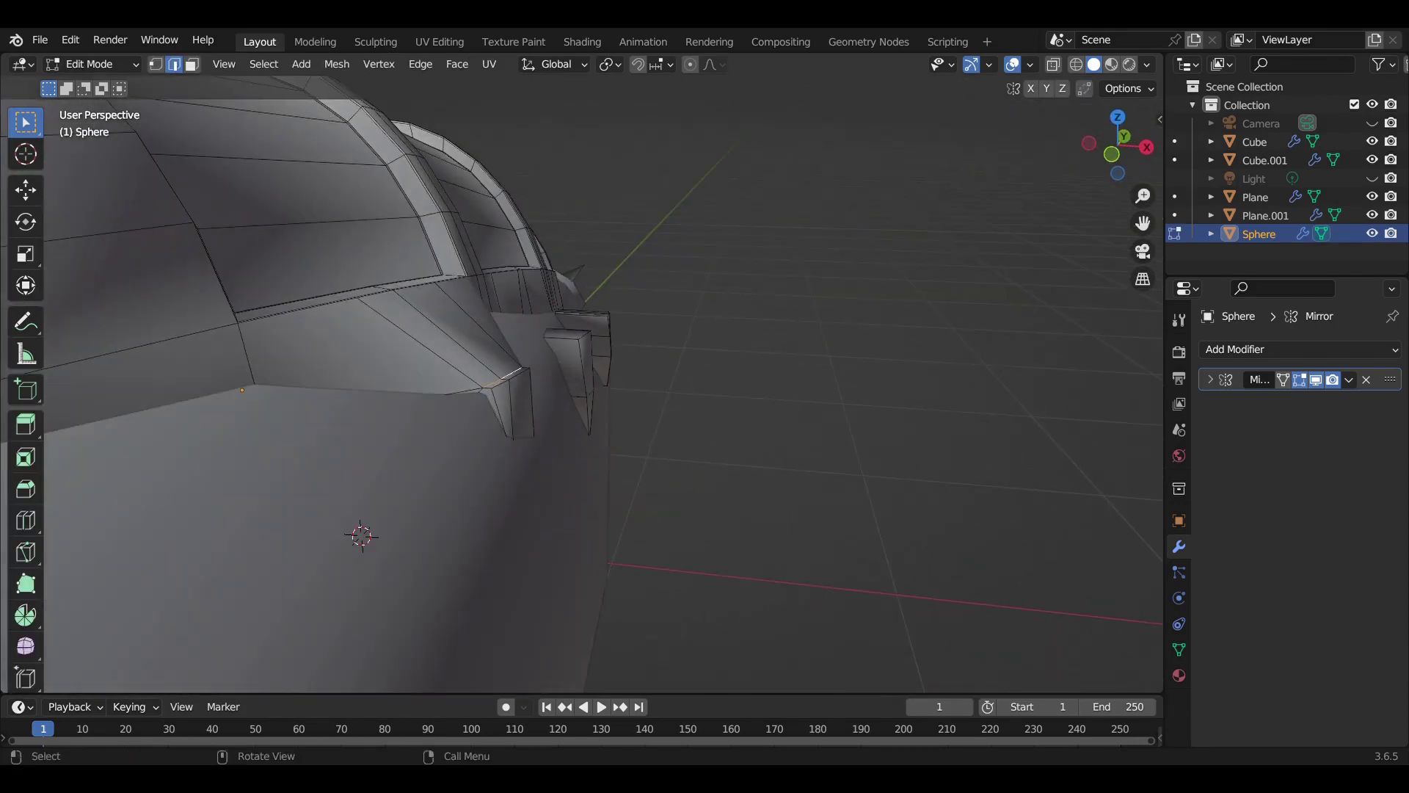
pyautogui.press('g')
pyautogui.press('z')
pyautogui.press('x')
pyautogui.press('Return')
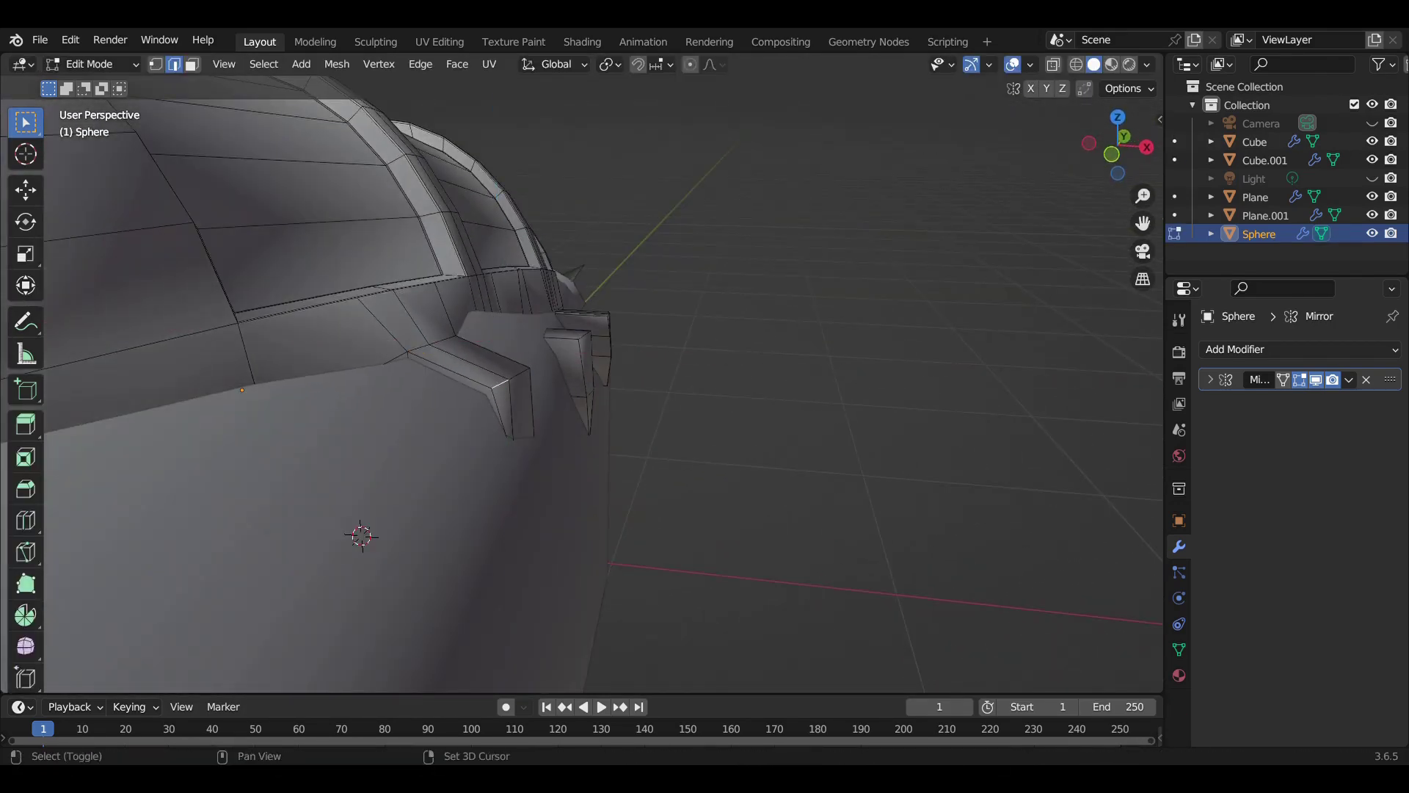
pyautogui.press('g')
pyautogui.press('x')
pyautogui.press('Return')
# Slide the selected slat vertices along X to sharpen the wedges
pyautogui.moveTo(587, 367)
pyautogui.mouseDown(button='middle')
pyautogui.moveTo(639, 346)
pyautogui.moveTo(609, 360)
pyautogui.mouseUp(button='middle')
pyautogui.press('g')
pyautogui.press('x')
pyautogui.press('Return')
pyautogui.press('g')
pyautogui.press('x')
pyautogui.press('Escape')
# Use X-ray to reach hidden slat vertices and move them along X
pyautogui.hotkey('shift', 'z')
pyautogui.moveTo(588, 367); pyautogui.dragTo(557, 382, button='middle')
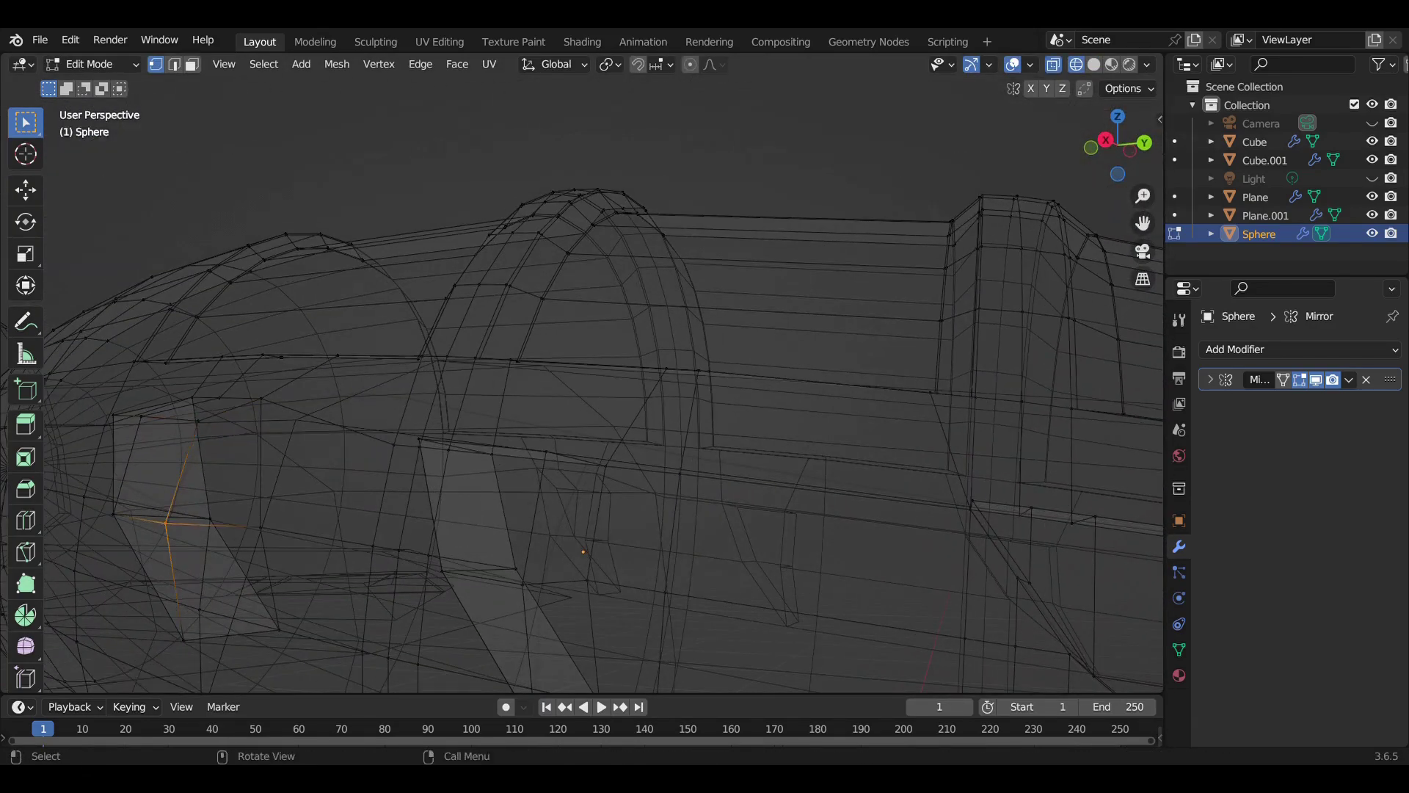
pyautogui.hotkey('shift', 'z')
pyautogui.press('g')
pyautogui.press('x')
pyautogui.press('Return')
# Undo a vertex move and redo the slat shaping with two X-axis adjustments
pyautogui.hotkey('shift', 'z')
pyautogui.hotkey('ctrl', 'z')
pyautogui.hotkey('shift', 'z')
pyautogui.press('g')
pyautogui.press('x')
pyautogui.press('Return')
pyautogui.moveTo(587, 367); pyautogui.dragTo(558, 352, button='middle')
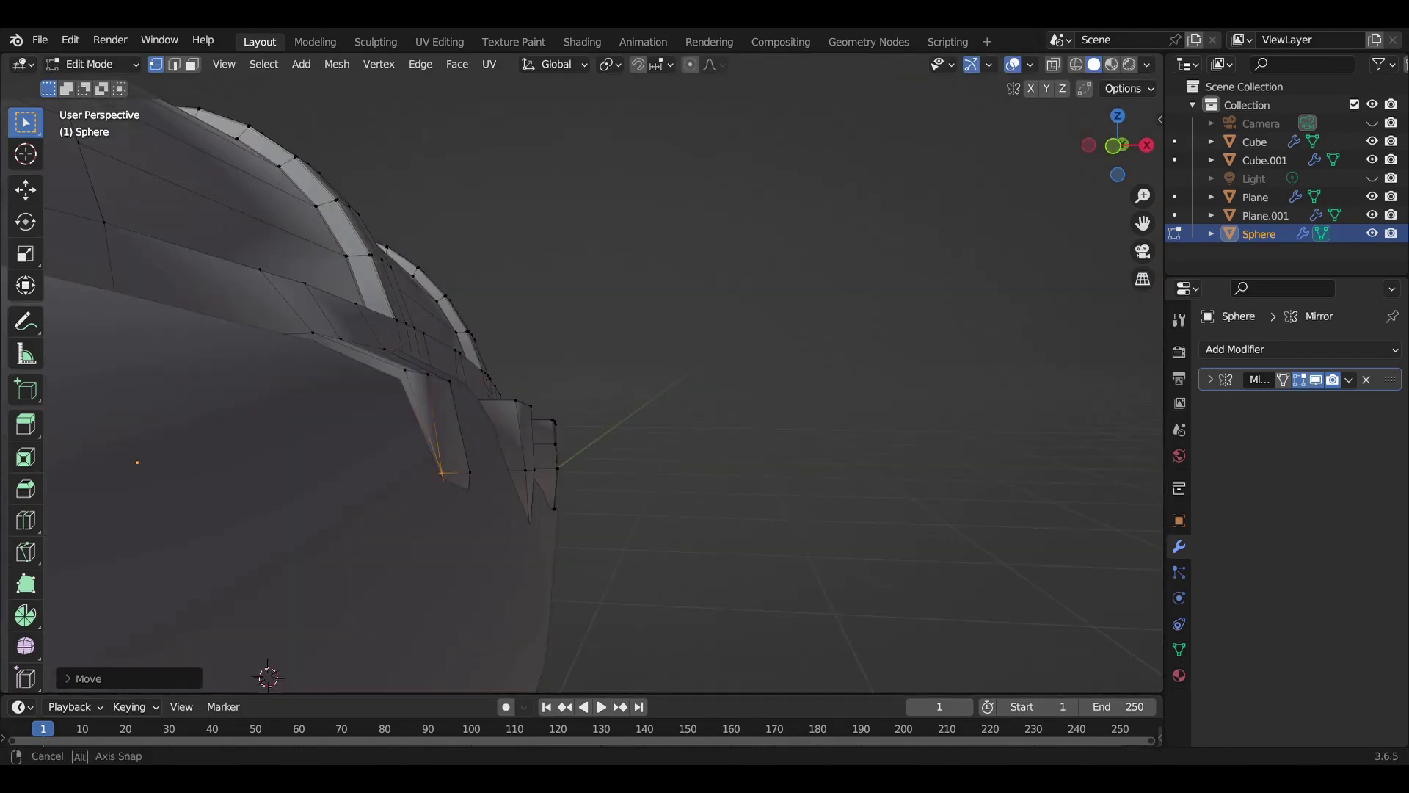
pyautogui.press('g')
pyautogui.press('x')
pyautogui.press('Return')
# Make a final X-axis tweak to the fang-like slats and view them from the side
pyautogui.hotkey('shift', 'z')
pyautogui.moveTo(293, 661); pyautogui.dragTo(276, 687, button='middle')
pyautogui.hotkey('shift', 'z')
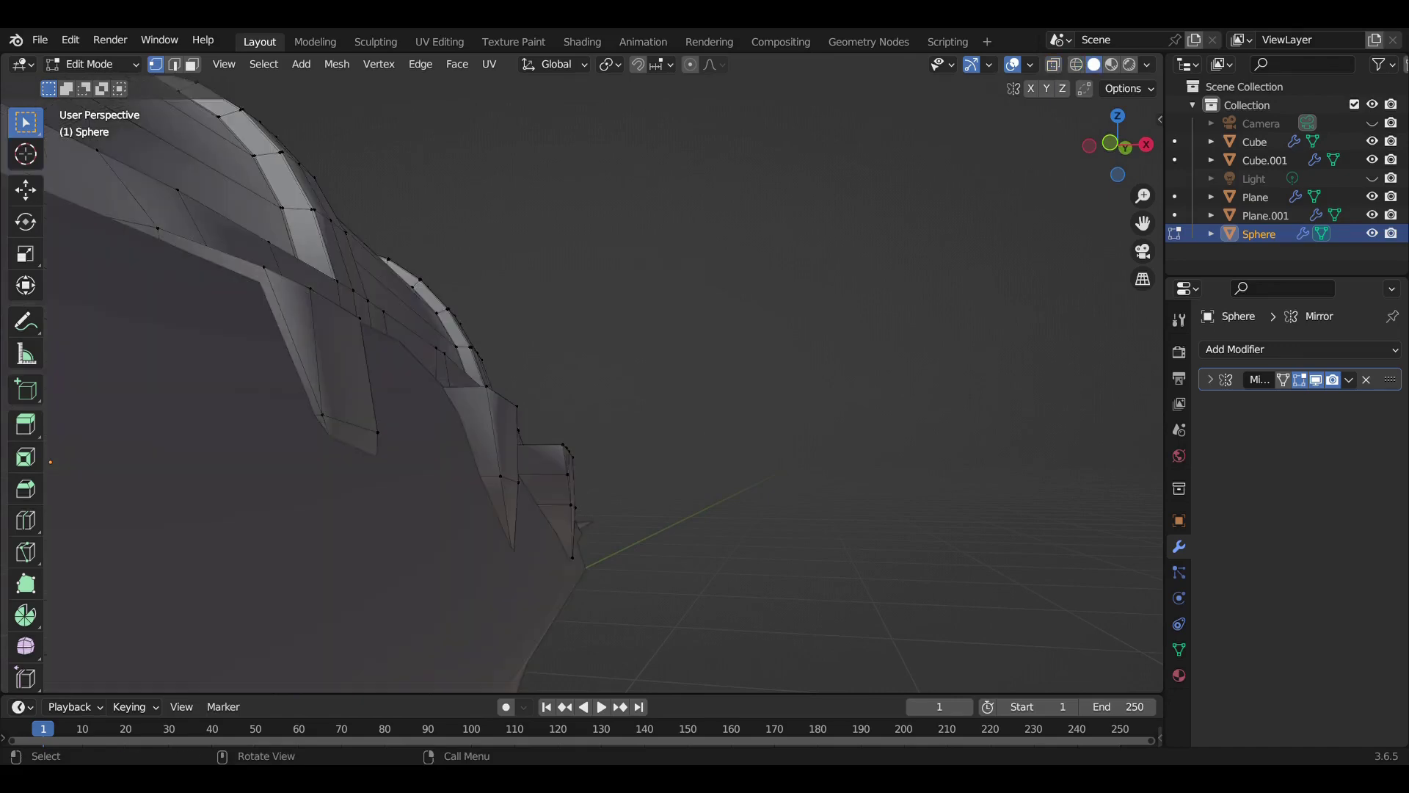
pyautogui.press('g')
pyautogui.press('x')
pyautogui.press('Return')
pyautogui.moveTo(276, 686); pyautogui.dragTo(412, 440, button='middle')
pyautogui.press('KP_3')
pyautogui.scroll(3, 415, 448)
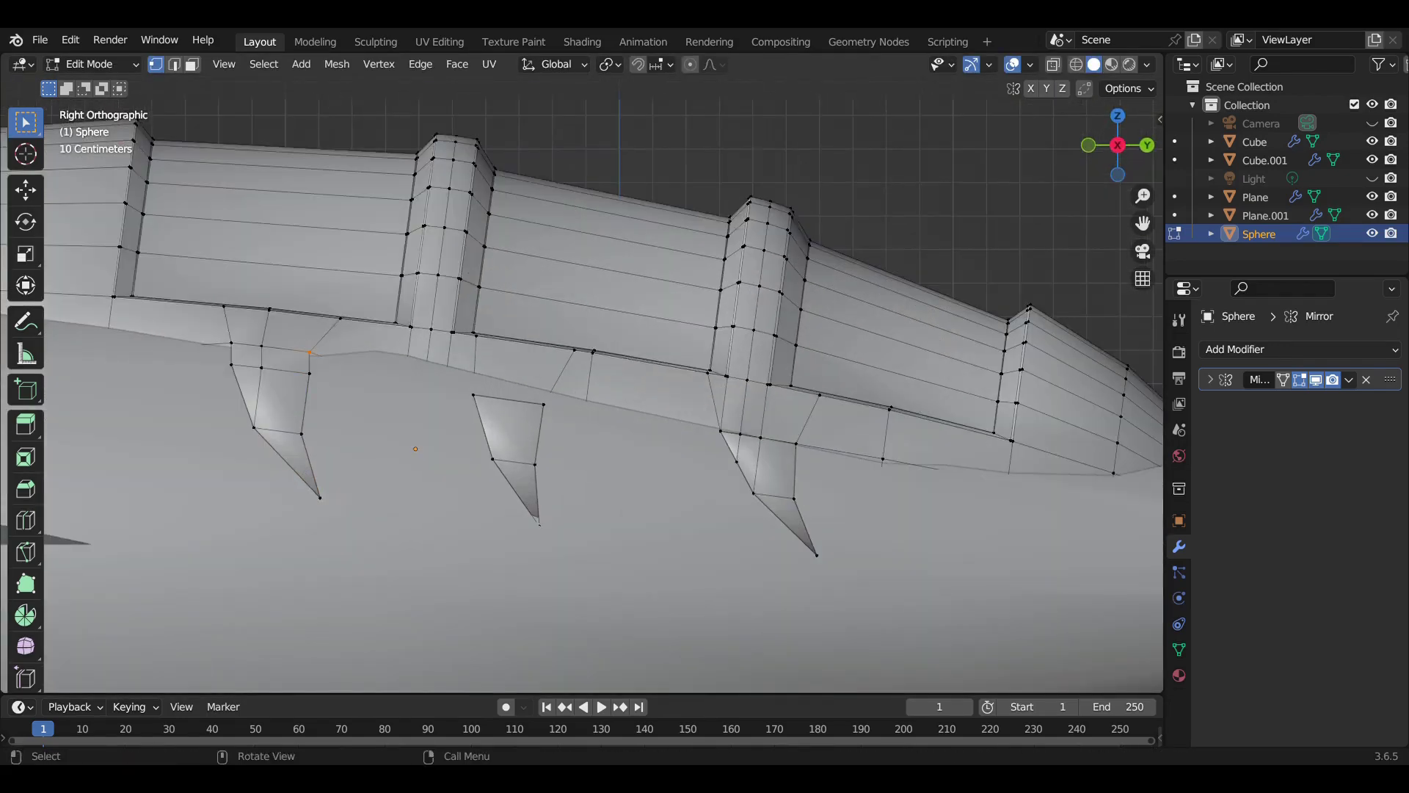
# Nudge the slat vertices along Y, check them in Object Mode, and resume editing in X-ray
pyautogui.scroll(-3, 415, 448)
pyautogui.press('g')
pyautogui.press('y')
pyautogui.press('Return')
pyautogui.press('Tab')
pyautogui.moveTo(415, 449)
pyautogui.mouseDown(button='middle')
pyautogui.moveTo(453, 397)
pyautogui.moveTo(306, 591)
pyautogui.mouseUp(button='middle')
pyautogui.press('Tab')
pyautogui.hotkey('shift', 'z')
pyautogui.hotkey('shift', 'z')
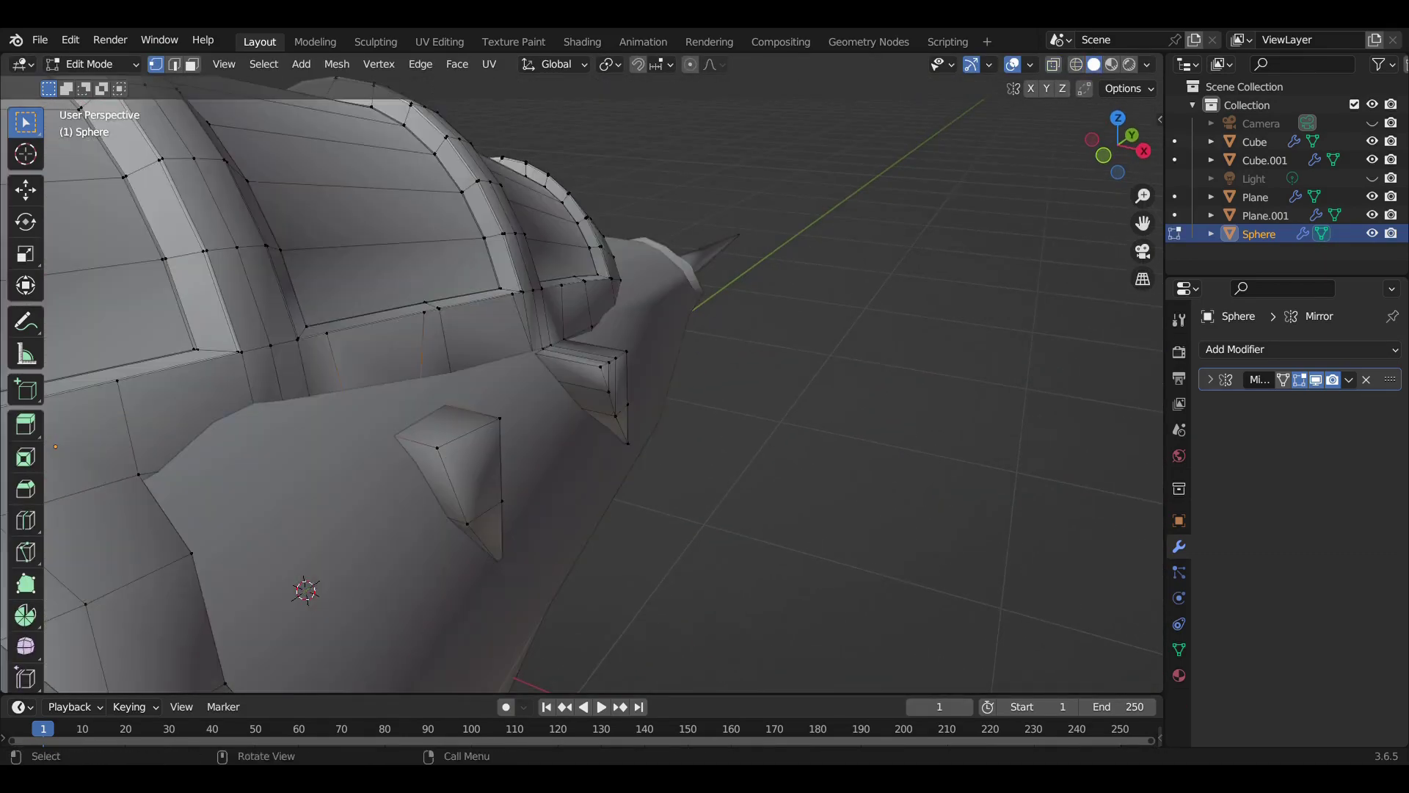
# Shift the slat vertices along X and Z, redoing one cancelled X move
pyautogui.press('g')
pyautogui.press('x')
pyautogui.press('Return')
pyautogui.press('z')
pyautogui.press('Return')
pyautogui.press('g')
pyautogui.press('x')
pyautogui.press('Escape')
pyautogui.press('g')
pyautogui.press('x')
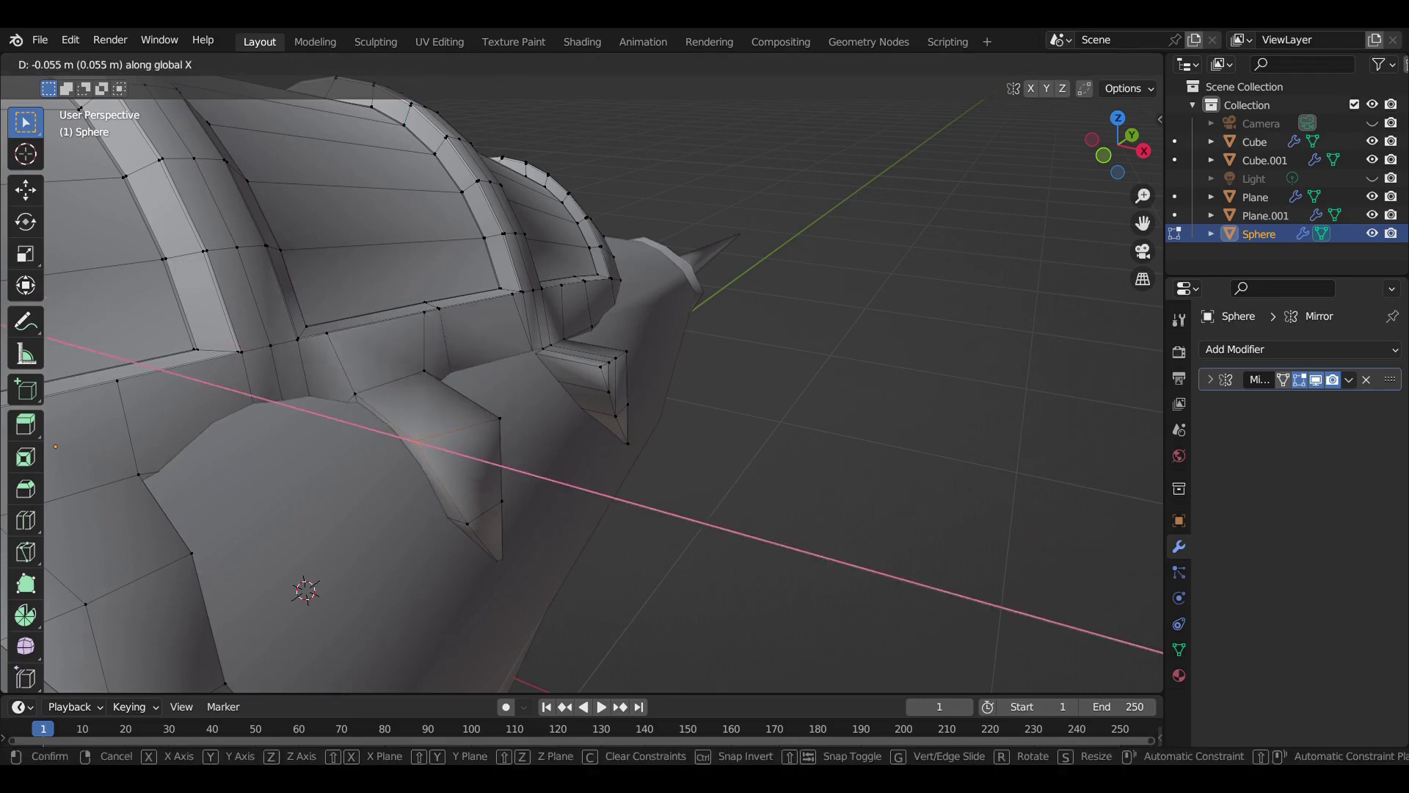
pyautogui.press('Return')
# From a new angle, adjust the slat tips with two X moves and one Z move
pyautogui.moveTo(306, 591); pyautogui.dragTo(440, 477, button='middle')
pyautogui.hotkey('shift', 'z')
pyautogui.hotkey('shift', 'z')
pyautogui.press('g')
pyautogui.press('x')
pyautogui.press('Return')
pyautogui.press('g')
pyautogui.press('x')
pyautogui.press('Return')
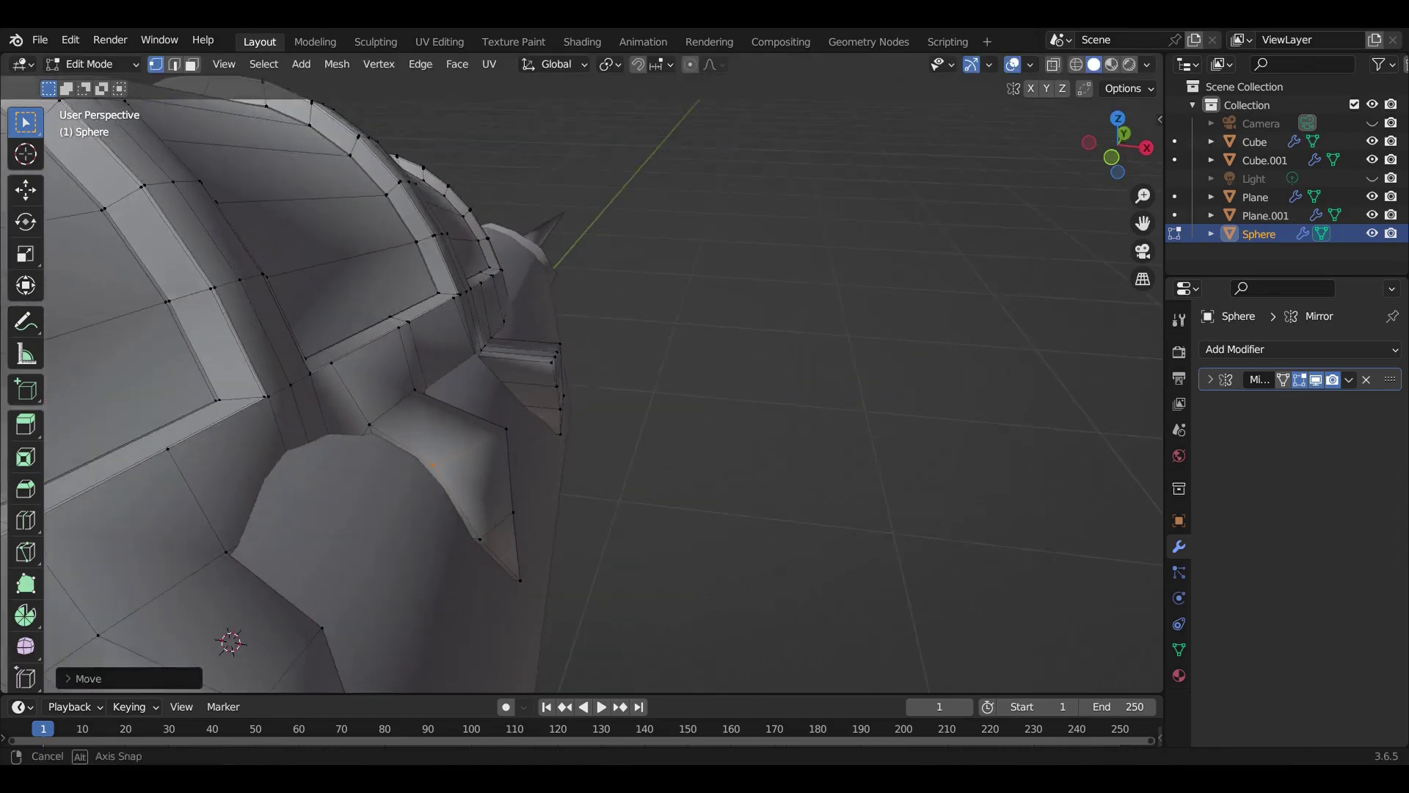
pyautogui.moveTo(513, 440); pyautogui.dragTo(560, 450, button='middle')
pyautogui.press('g')
pyautogui.press('z')
pyautogui.press('Return')
# Refine the slat points with one X-axis move and one vertical move
pyautogui.moveTo(587, 367); pyautogui.dragTo(661, 382, button='middle')
pyautogui.press('g')
pyautogui.press('x')
pyautogui.press('Return')
pyautogui.press('g')
pyautogui.press('z')
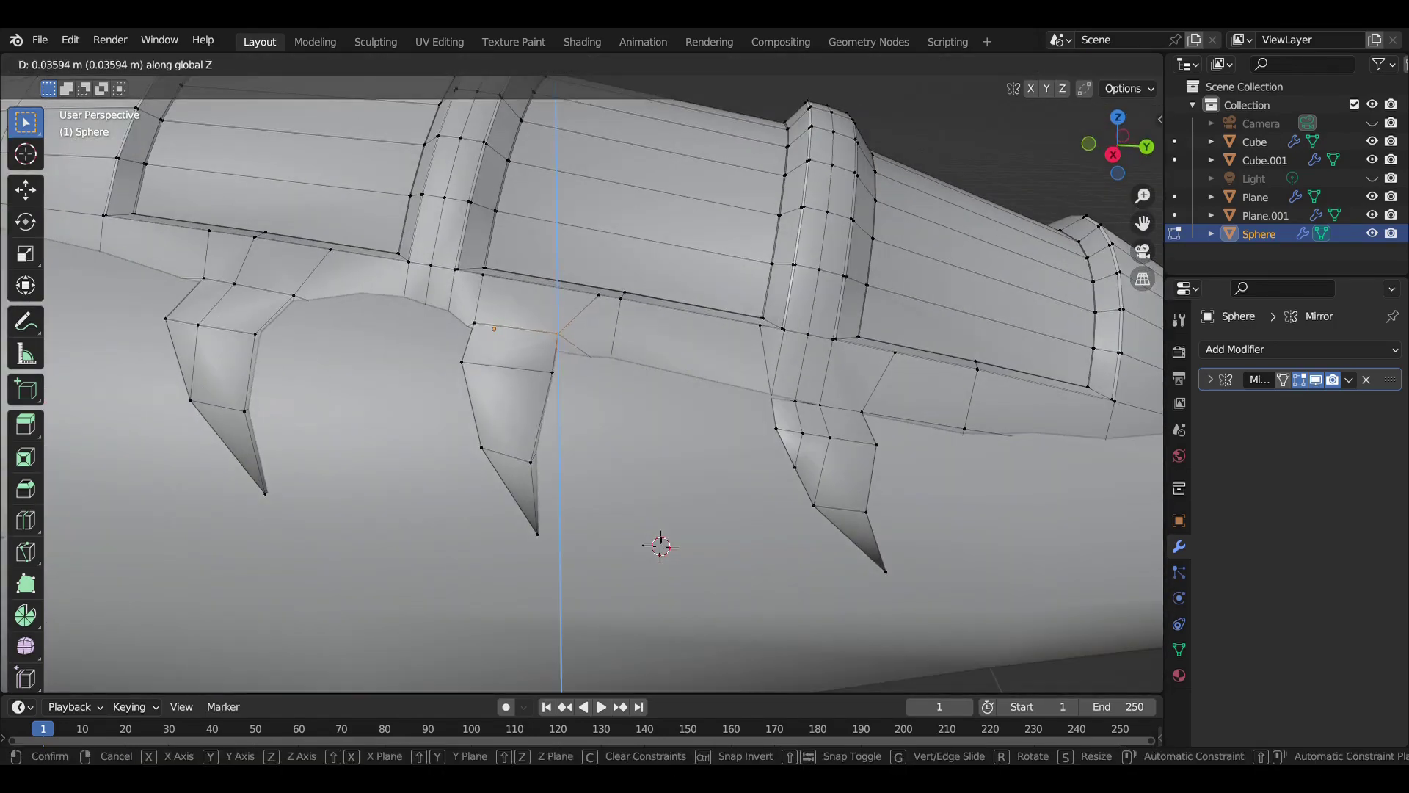
pyautogui.press('Return')
# From a side angle, adjust the slat tips along X and then Z
pyautogui.moveTo(661, 441); pyautogui.dragTo(793, 396, button='middle')
pyautogui.press('g')
pyautogui.press('x')
pyautogui.press('Return')
pyautogui.moveTo(588, 367); pyautogui.dragTo(705, 382, button='middle')
pyautogui.press('g')
pyautogui.press('z')
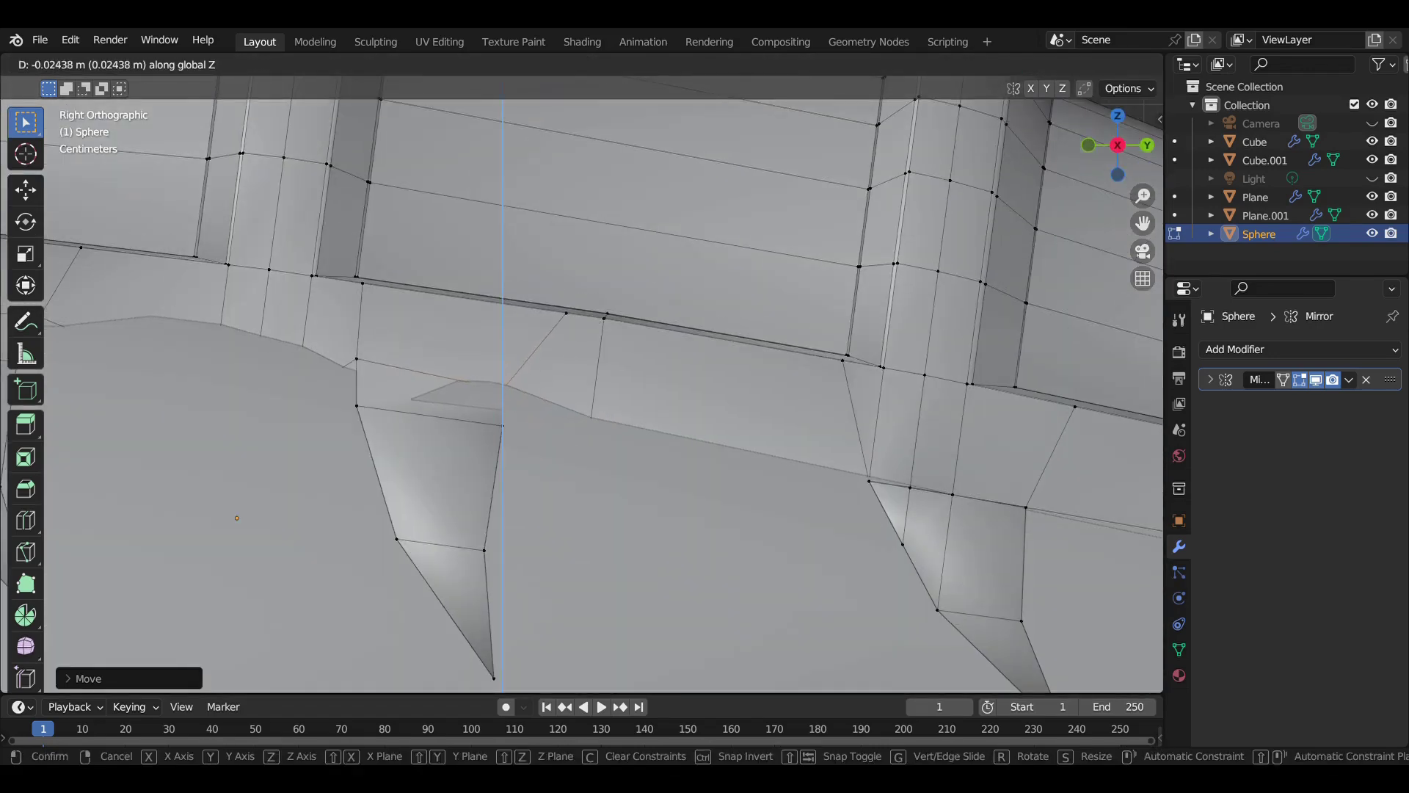
pyautogui.press('Return')
# Make two more X-axis adjustments to the slat vertices in perspective
pyautogui.moveTo(587, 367); pyautogui.dragTo(661, 382, button='middle')
pyautogui.press('g')
pyautogui.press('x')
pyautogui.press('Return')
pyautogui.press('g')
pyautogui.press('x')
pyautogui.press('Return')
# Check the slats along the fuselage in X-ray and shift them along X
pyautogui.moveTo(588, 367)
pyautogui.mouseDown(button='middle')
pyautogui.moveTo(705, 382)
pyautogui.moveTo(646, 382)
pyautogui.moveTo(705, 397)
pyautogui.mouseUp(button='middle')
pyautogui.hotkey('shift', 'z')
pyautogui.hotkey('shift', 'z')
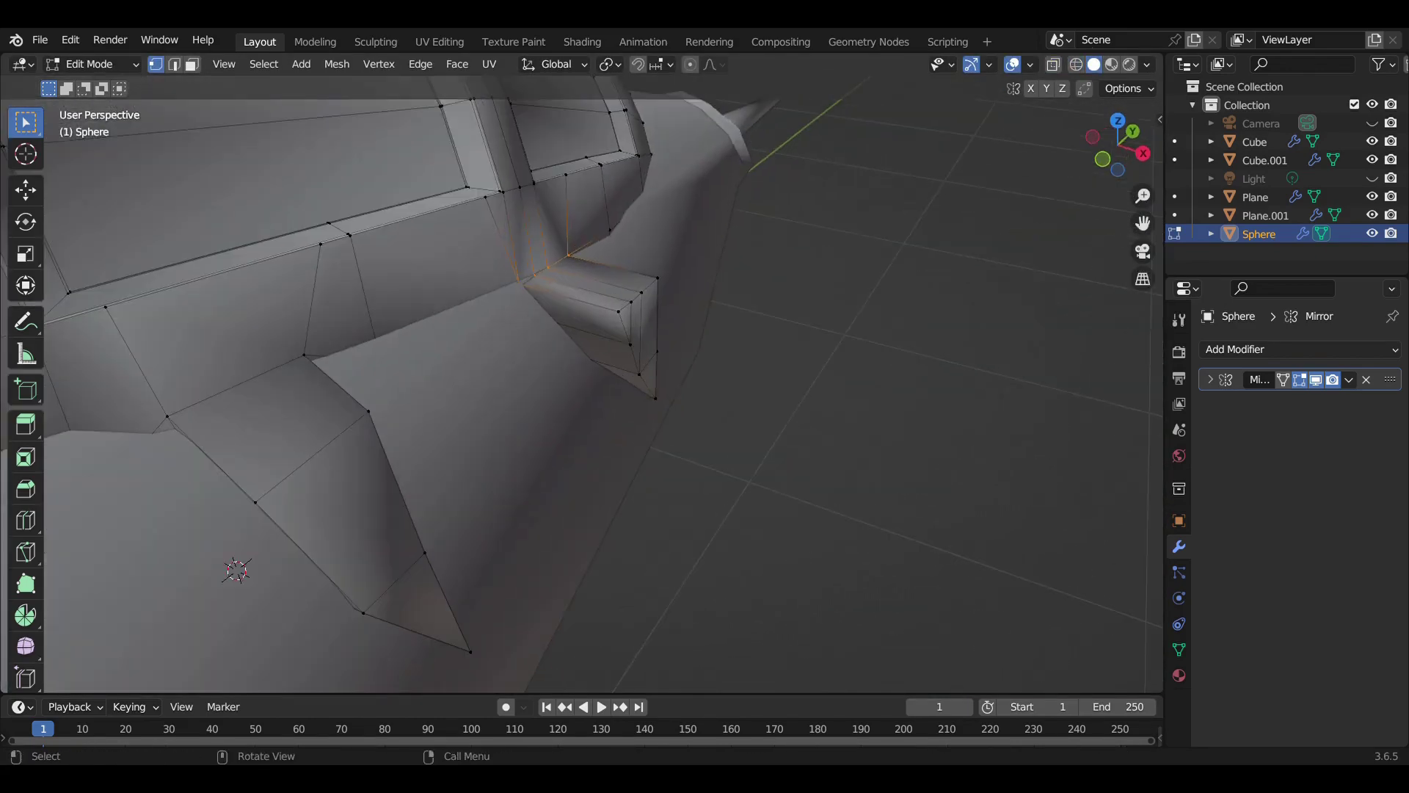
# Sharpen the three fang tips with a series of X-constrained moves
pyautogui.hotkey('shift', 'z')
pyautogui.press('g')
pyautogui.press('x')
pyautogui.press('Return')
pyautogui.hotkey('shift', 'z')
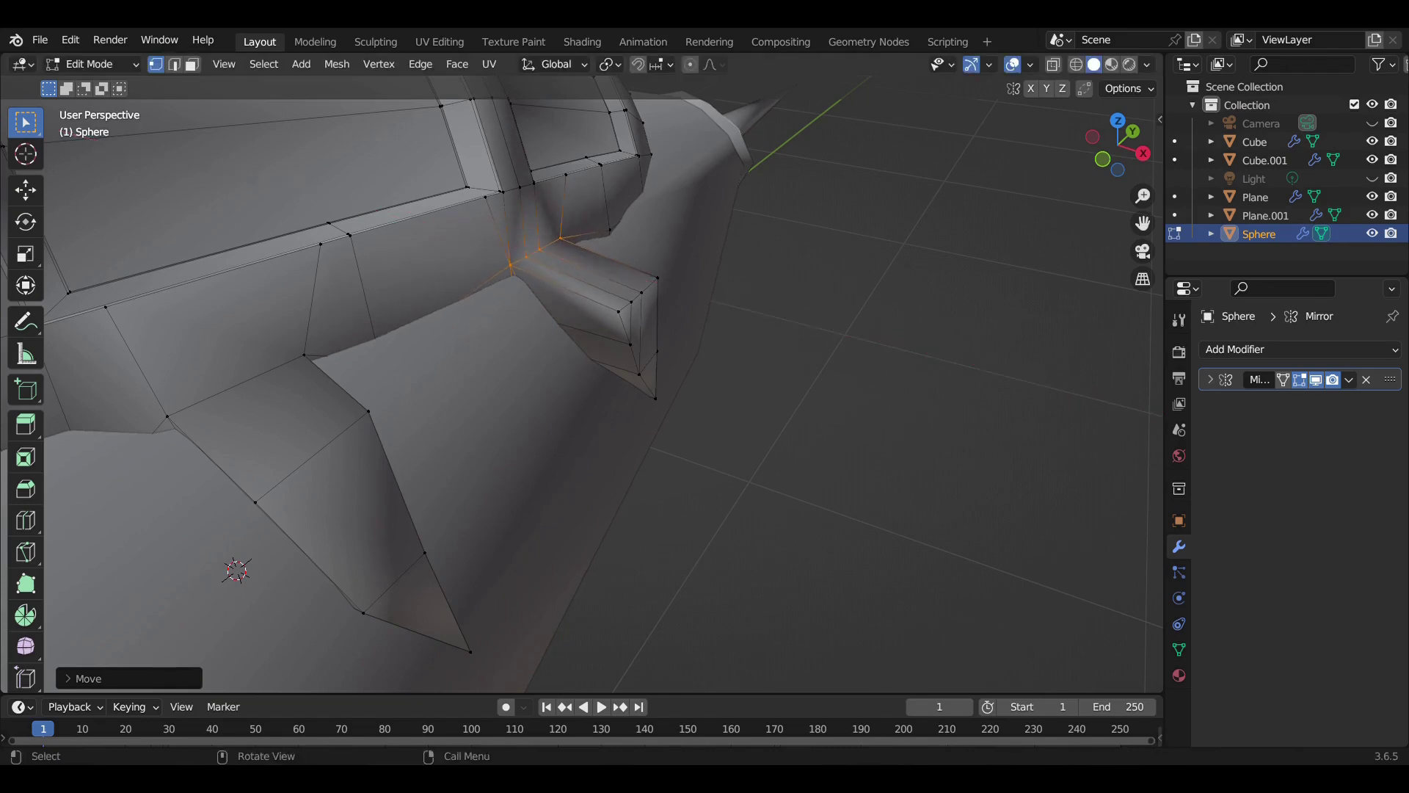
pyautogui.press('g')
pyautogui.press('x')
pyautogui.press('Return')
pyautogui.press('g')
pyautogui.press('z')
pyautogui.press('x')
pyautogui.press('Return')
pyautogui.press('g')
pyautogui.press('x')
pyautogui.press('Return')
# From the side, make one more X move, then inspect the whole jet in Object Mode
pyautogui.moveTo(631, 365)
pyautogui.mouseDown(button='middle')
pyautogui.moveTo(762, 533)
pyautogui.moveTo(844, 514)
pyautogui.mouseUp(button='middle')
pyautogui.press('g')
pyautogui.press('x')
pyautogui.press('Return')
pyautogui.press('g')
pyautogui.press('x')
pyautogui.press('Escape')
pyautogui.scroll(-2, 587, 397)
pyautogui.moveTo(587, 397)
pyautogui.mouseDown(button='middle')
pyautogui.moveTo(631, 352)
pyautogui.moveTo(602, 411)
pyautogui.moveTo(514, 441)
pyautogui.mouseUp(button='middle')
pyautogui.press('Tab')
pyautogui.scroll(-2, 587, 396)
pyautogui.scroll(4, 587, 397)
# Back in Edit Mode, shift the slat vertices along X, cancelling a second move
pyautogui.press('Tab')
pyautogui.press('g')
pyautogui.press('x')
pyautogui.press('Return')
pyautogui.press('g')
pyautogui.press('x')
pyautogui.press('z')
pyautogui.press('Escape')
# Check the jet, then move the slat vertices along Z in Right view (Numpad 3)
pyautogui.press('Tab')
pyautogui.moveTo(588, 397)
pyautogui.mouseDown(button='middle')
pyautogui.moveTo(631, 367)
pyautogui.moveTo(602, 403)
pyautogui.mouseUp(button='middle')
pyautogui.press('Tab')
pyautogui.scroll(3, 588, 396)
pyautogui.scroll(3, 587, 397)
pyautogui.hotkey('alt', 'z')
pyautogui.hotkey('alt', 'z')
pyautogui.press('KP_3')
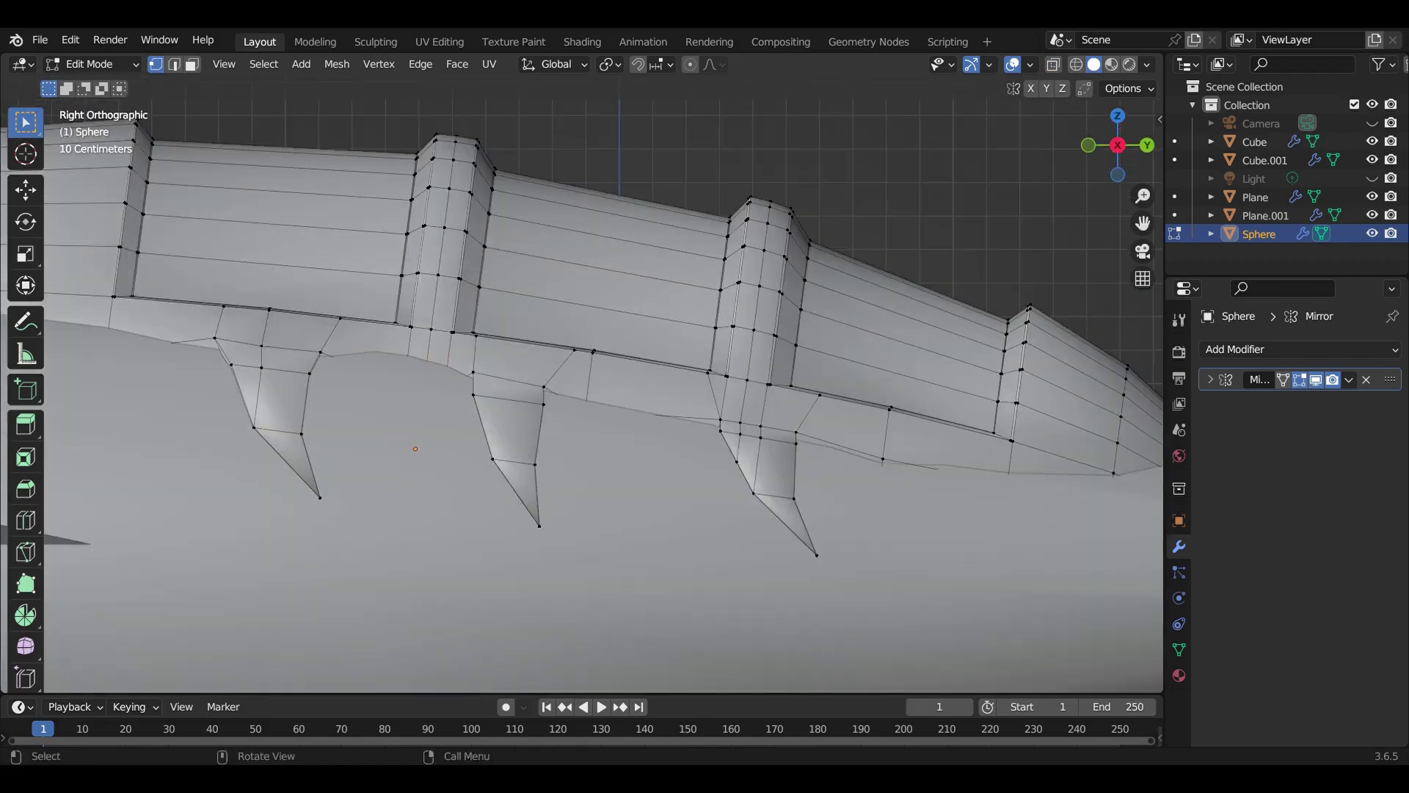
# Orbit back to perspective, cancel a final X move, and return to Object Mode
pyautogui.hotkey('alt', 'z')
pyautogui.press('g')
pyautogui.press('z')
pyautogui.press('Return')
pyautogui.hotkey('alt', 'z')
pyautogui.moveTo(587, 397)
pyautogui.mouseDown(button='middle')
pyautogui.moveTo(632, 367)
pyautogui.moveTo(683, 433)
pyautogui.mouseUp(button='middle')
pyautogui.press('g')
pyautogui.press('x')
pyautogui.press('Escape')
pyautogui.press('Tab')
pyautogui.scroll(-5, 588, 397)
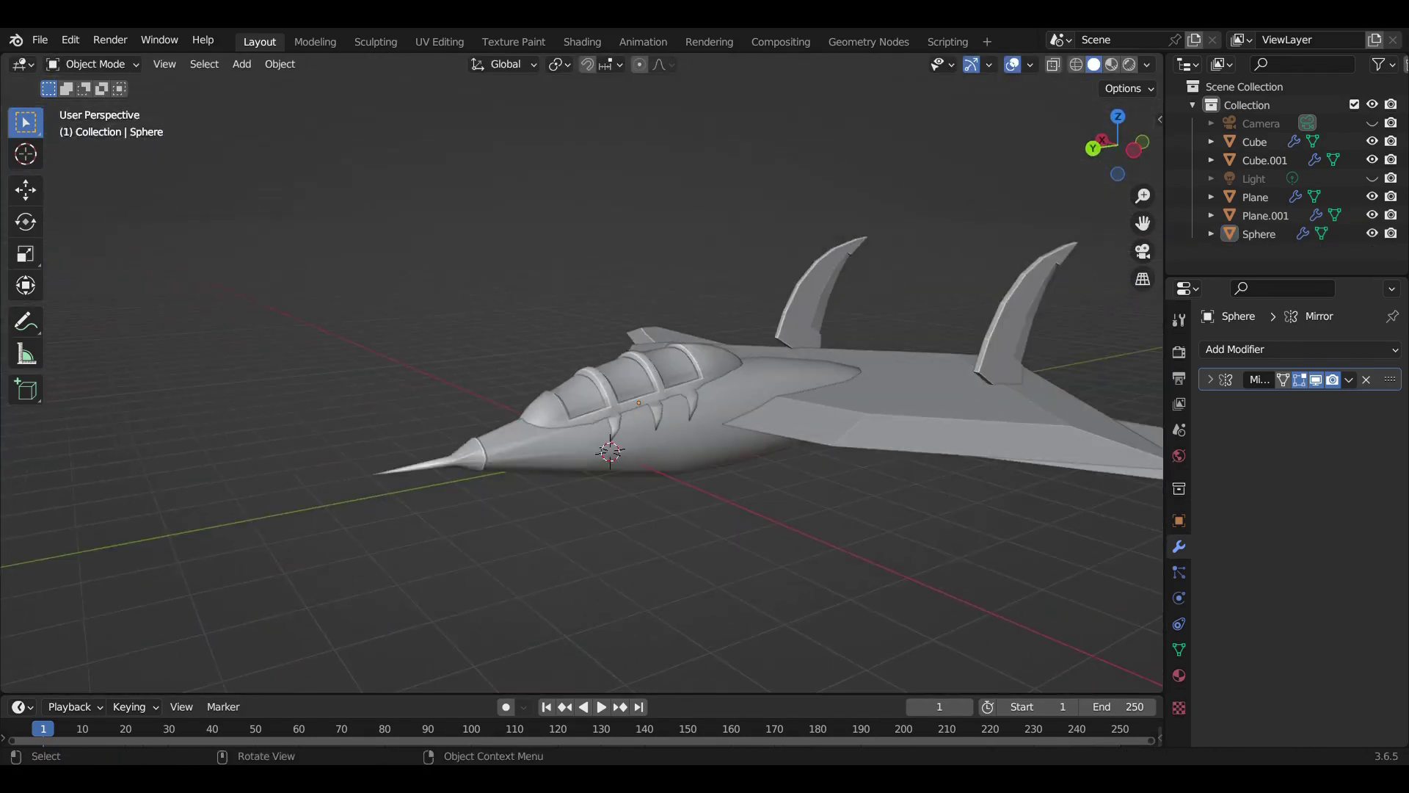
# Orbit around the jet and settle on Top view (Numpad 7)
pyautogui.moveTo(587, 396); pyautogui.dragTo(514, 411, button='middle')
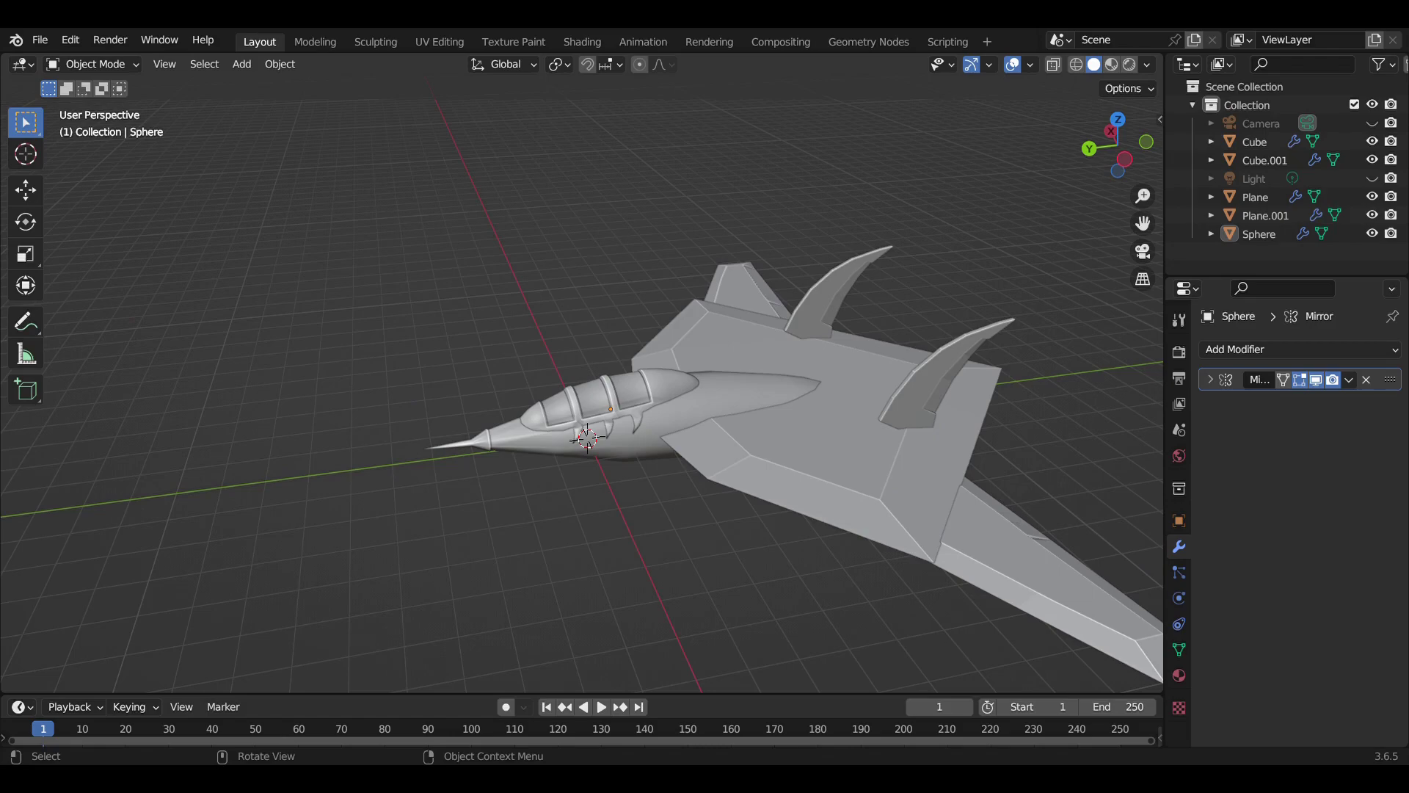
pyautogui.scroll(-2, 582, 396)
pyautogui.moveTo(582, 396); pyautogui.dragTo(581, 309, button='middle')
pyautogui.press('KP_7')
pyautogui.scroll(3, 582, 397)
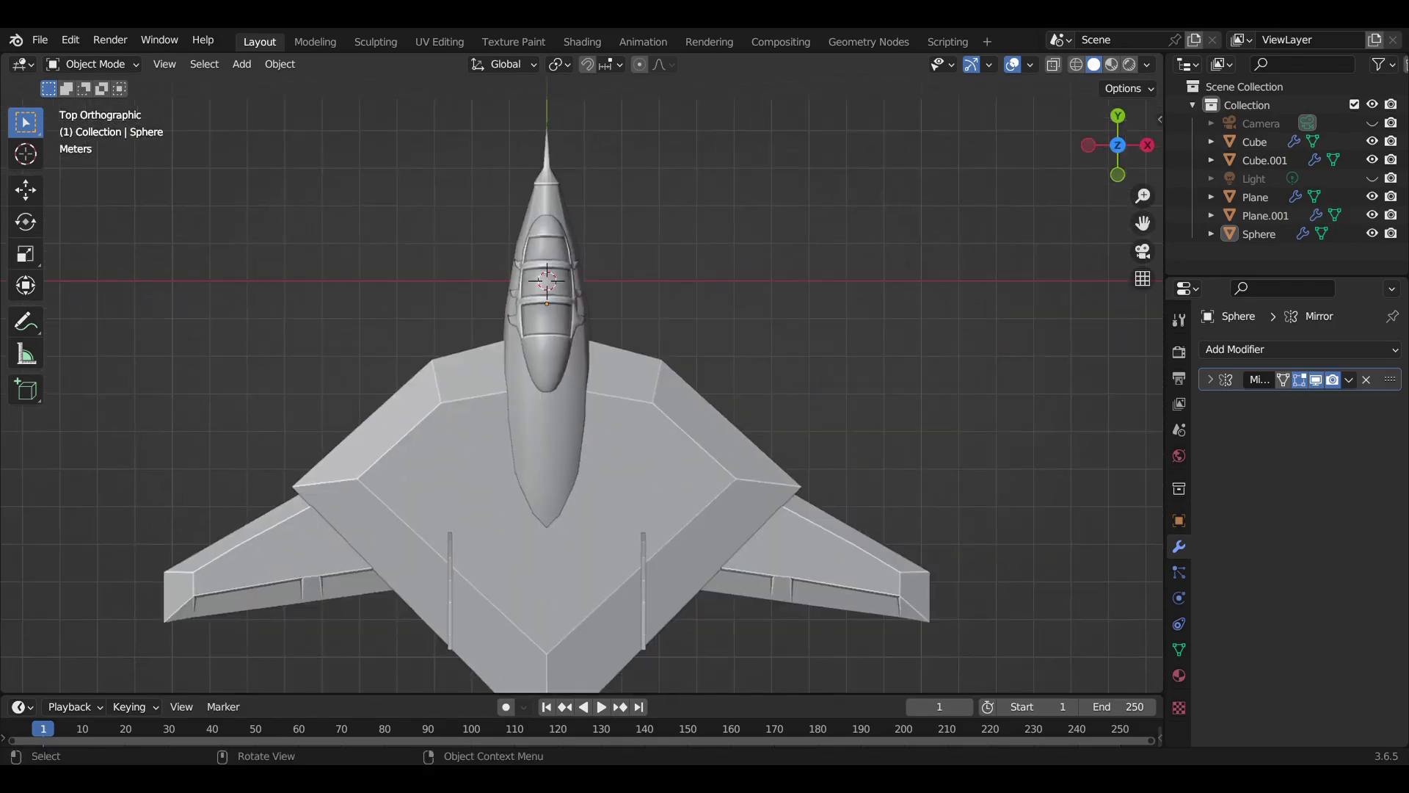
# Select Cube.001 in the outliner and edit its mesh with see-through display on
pyautogui.click(1265, 160)
pyautogui.press('Tab')
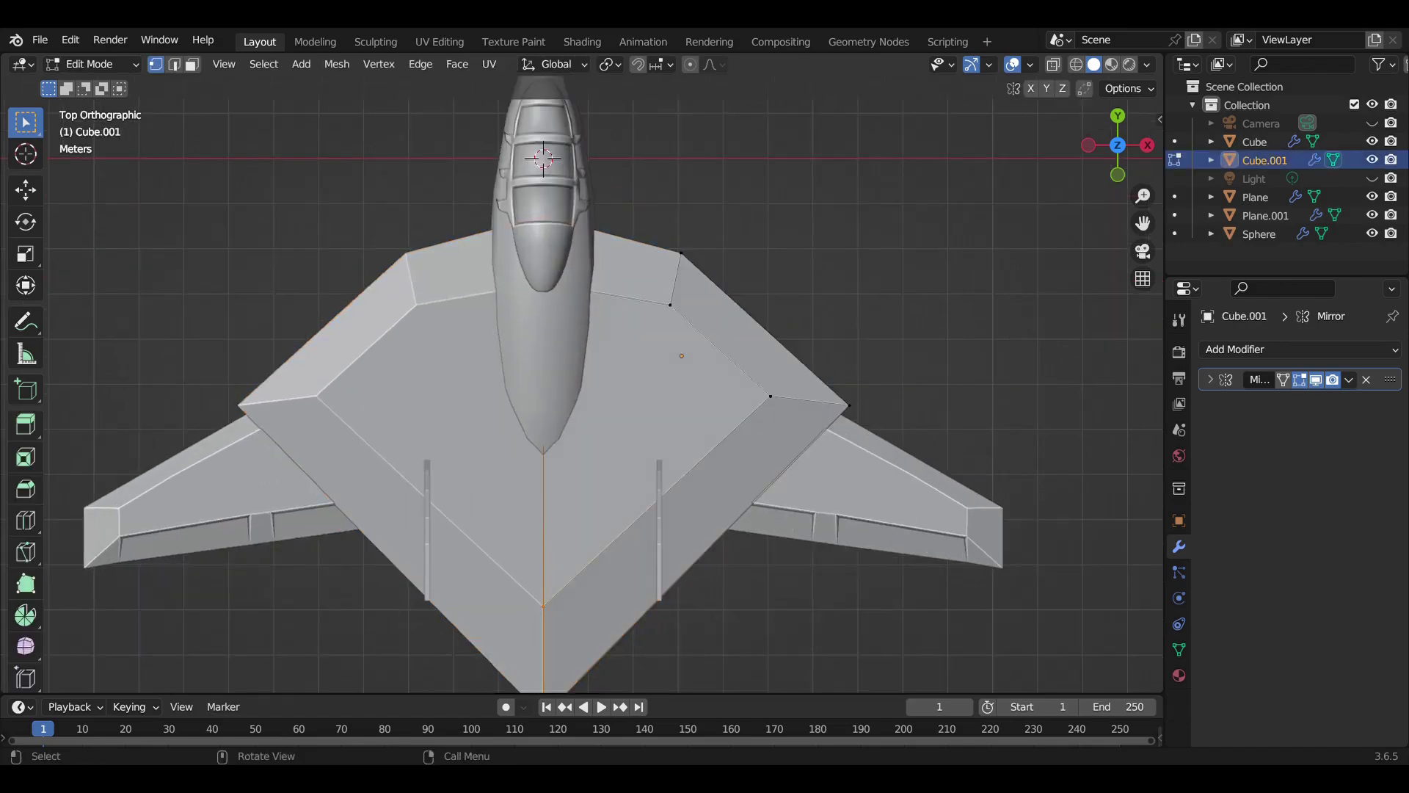
pyautogui.hotkey('shift', 'z')
pyautogui.scroll(2, 581, 396)
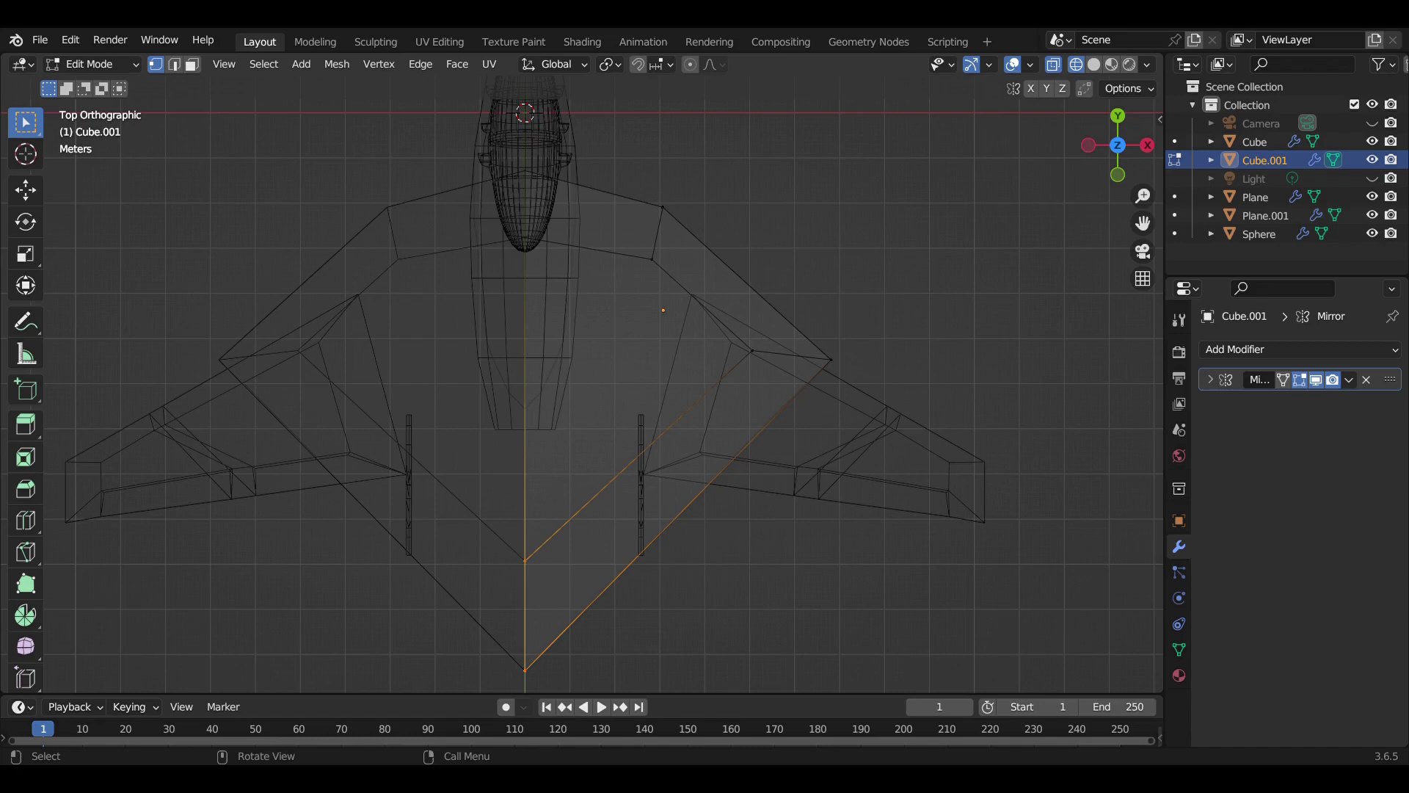
# Knife a panel line across the body, undo it, and recut a triangular panel
pyautogui.press('k')
pyautogui.click(605, 310)
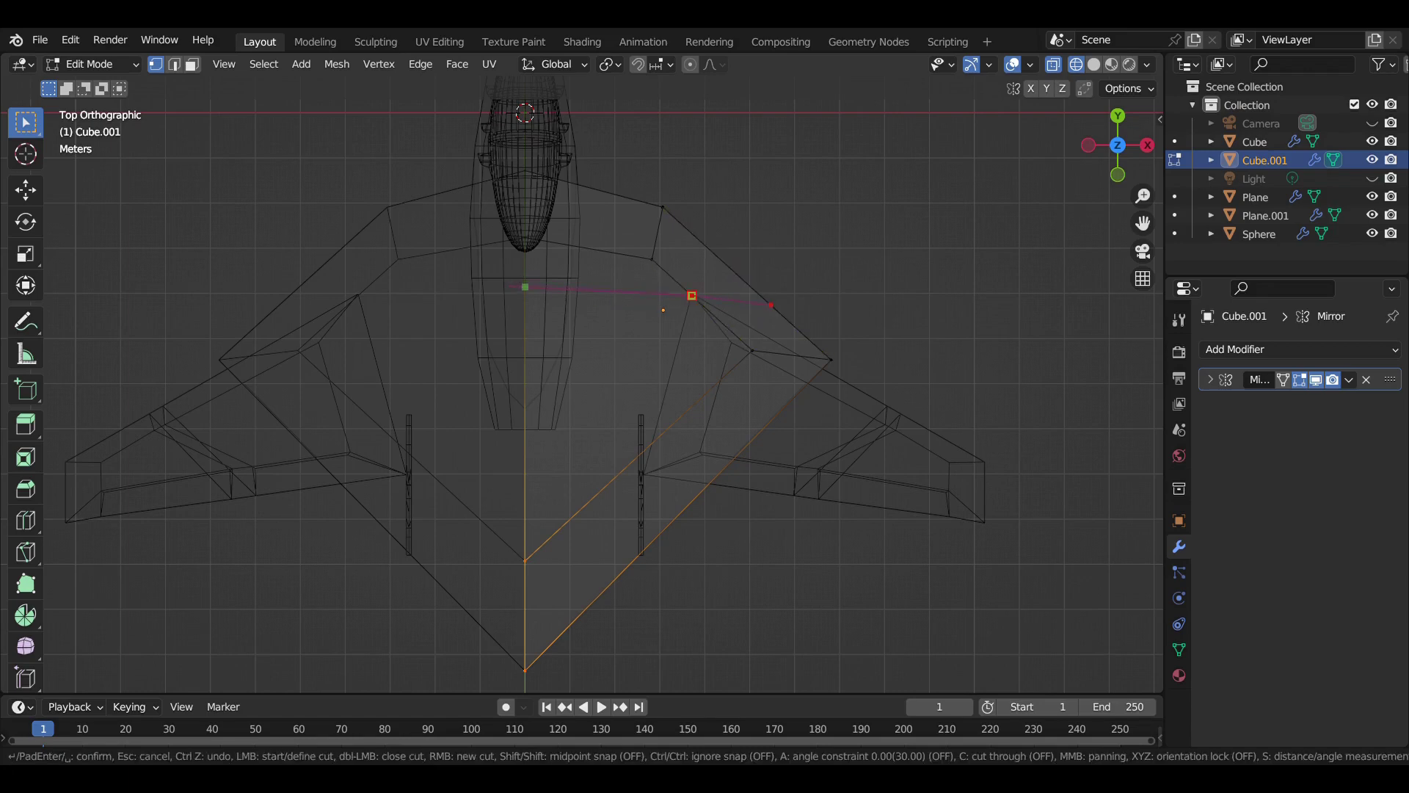
pyautogui.press('Return')
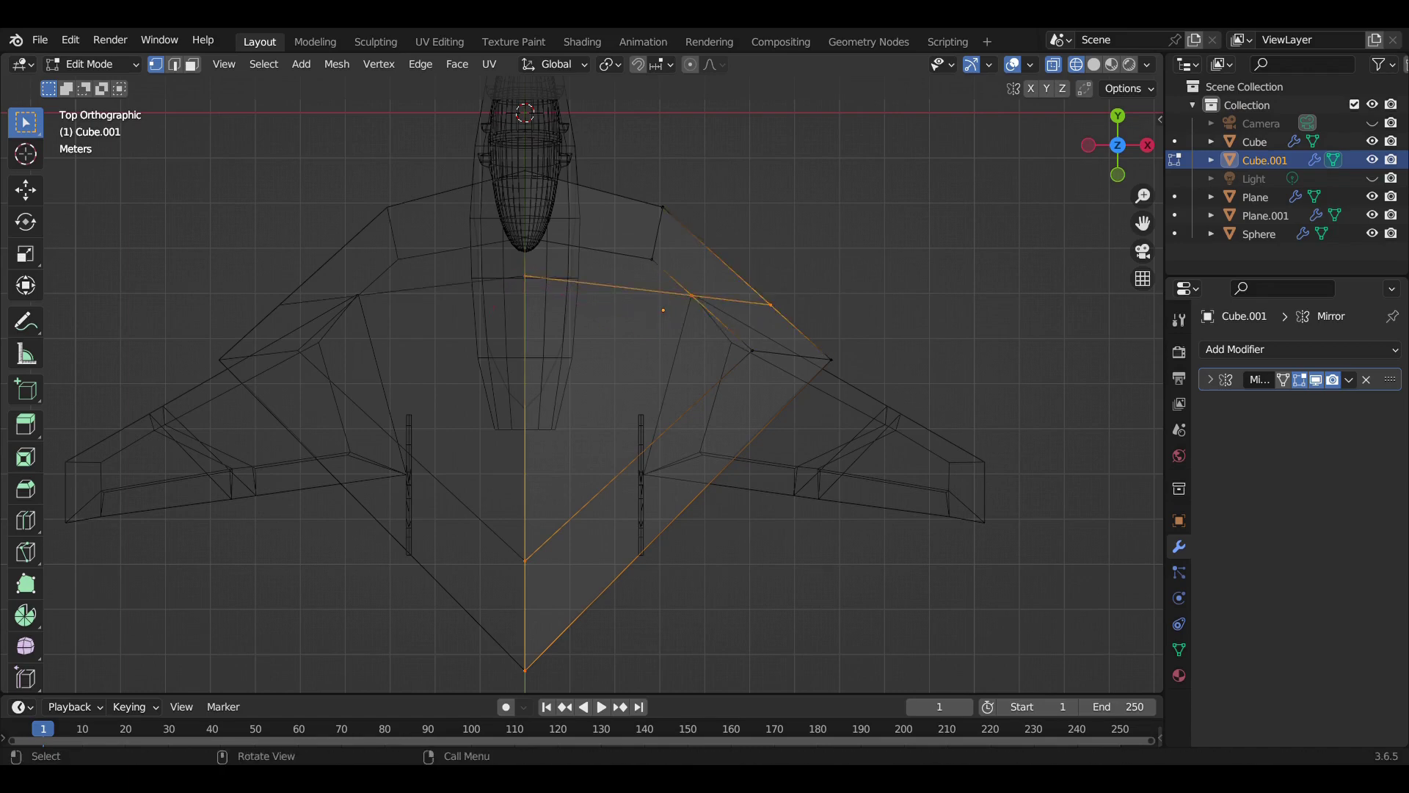
pyautogui.press('g')
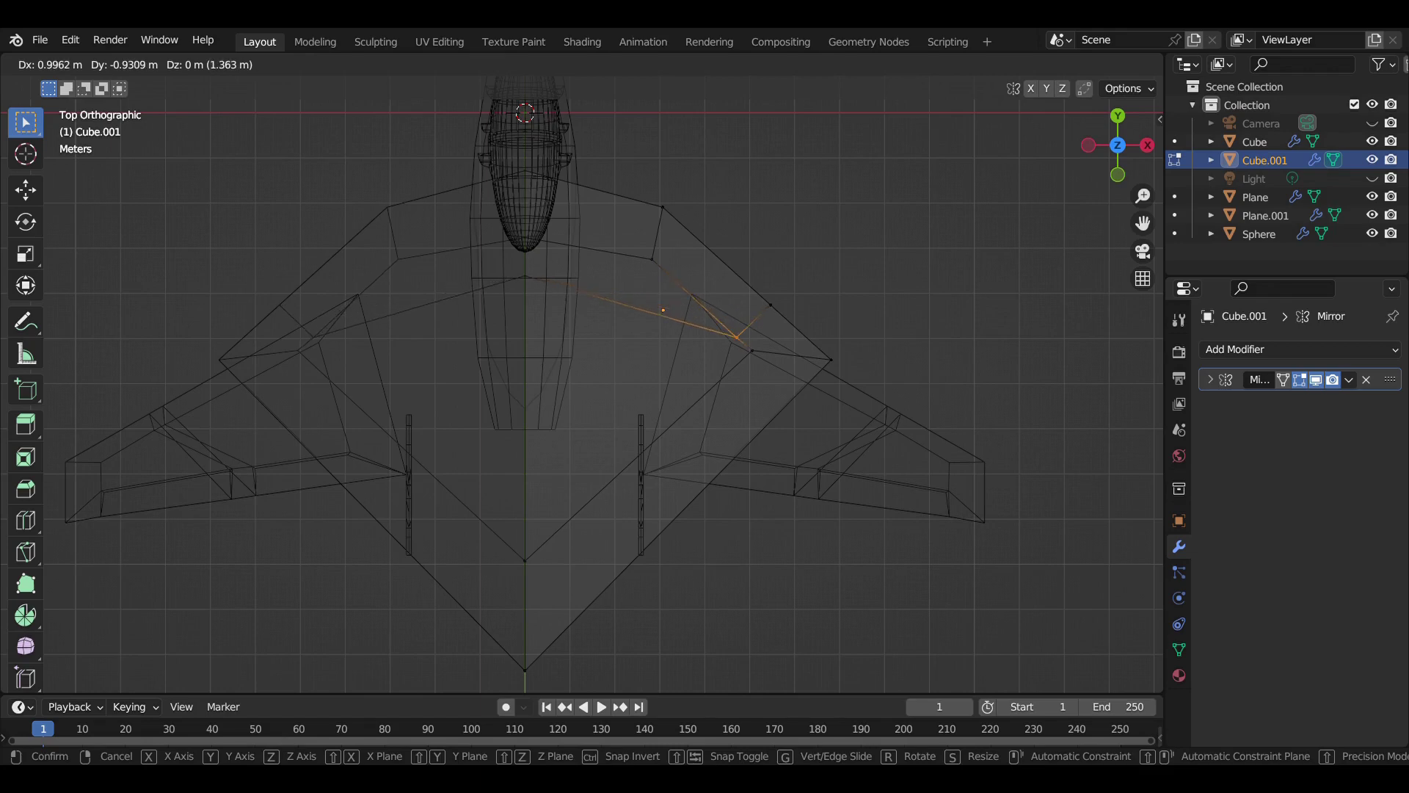
pyautogui.press('Escape')
pyautogui.hotkey('ctrl', 'z')
pyautogui.press('k')
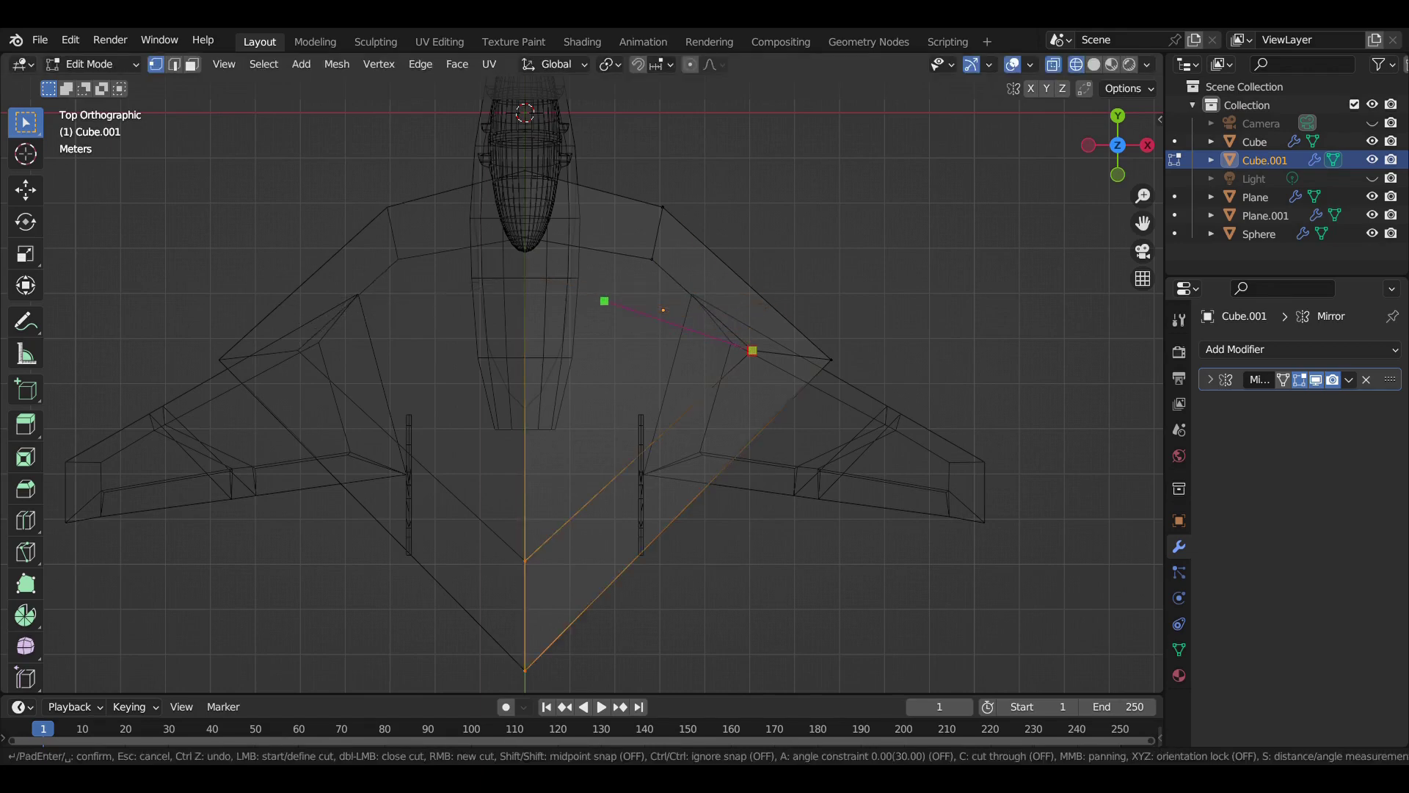
pyautogui.press('Return')
# Knife a panel line from the fuselage and shift its new vertex up and left
pyautogui.press('k')
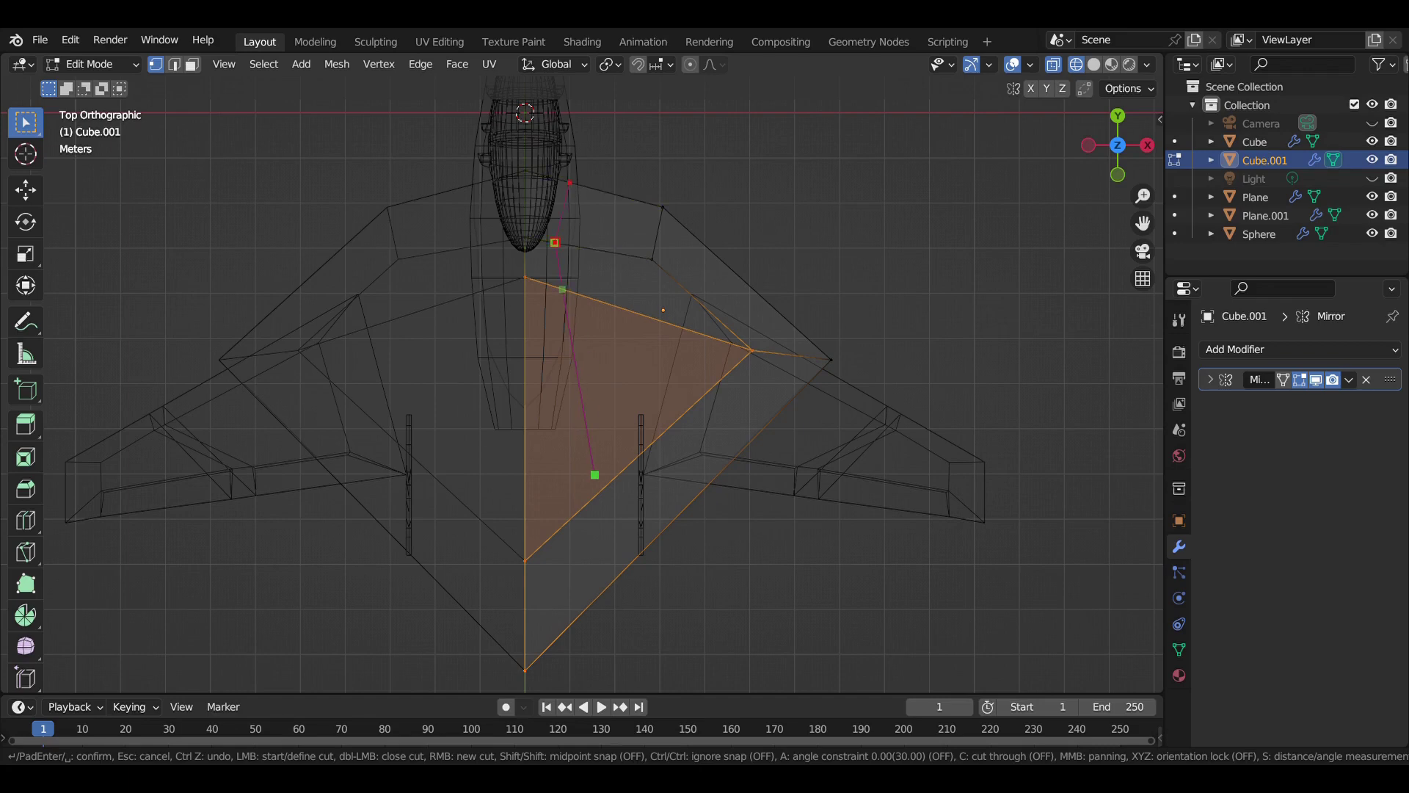
pyautogui.press('Return')
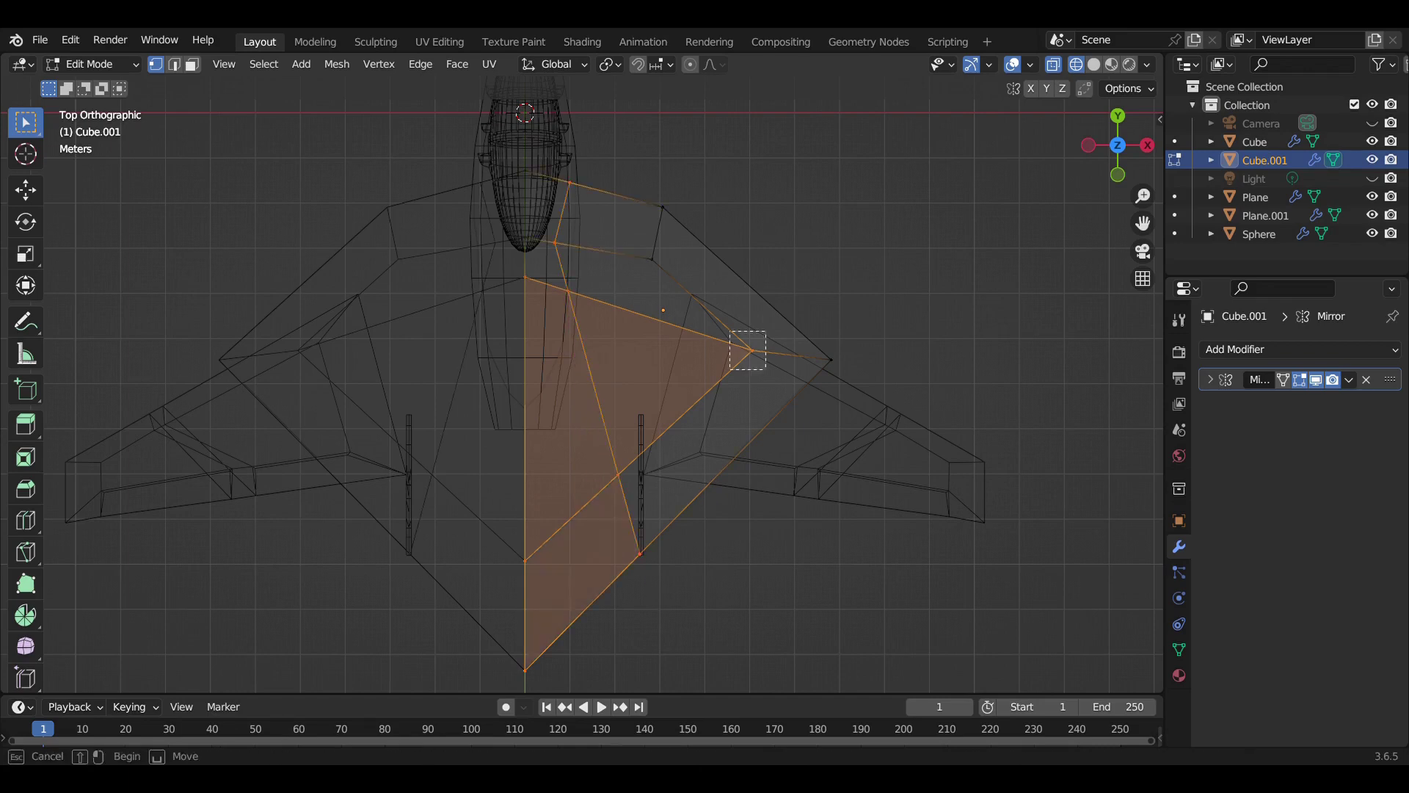
pyautogui.moveTo(730, 331); pyautogui.dragTo(766, 370)
pyautogui.press('g')
pyautogui.press('Return')
pyautogui.click(1093, 64)
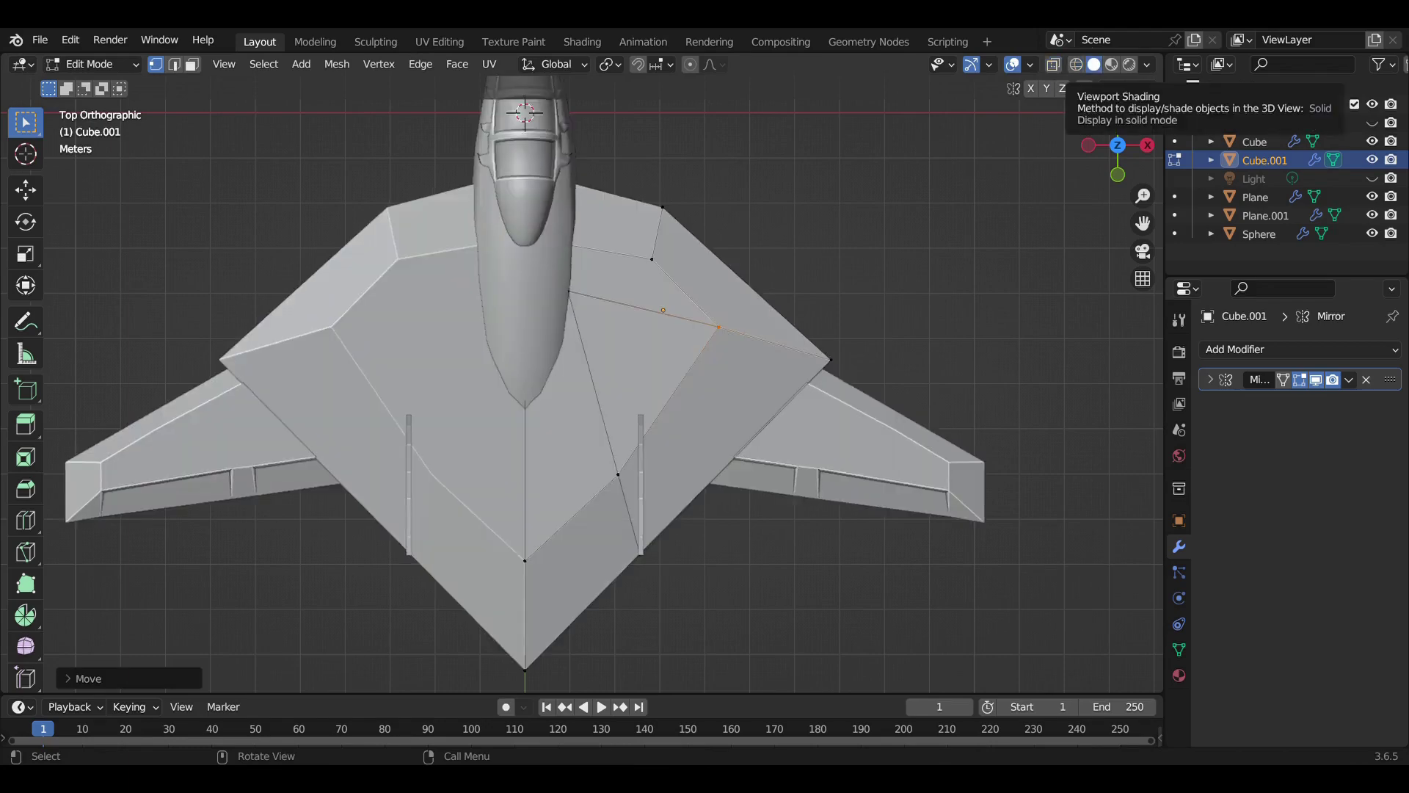
pyautogui.hotkey('ctrl', 'z')
pyautogui.press('g')
pyautogui.press('Return')
# Adjust the cut vertices, sliding two of them along the Y axis
pyautogui.press('g')
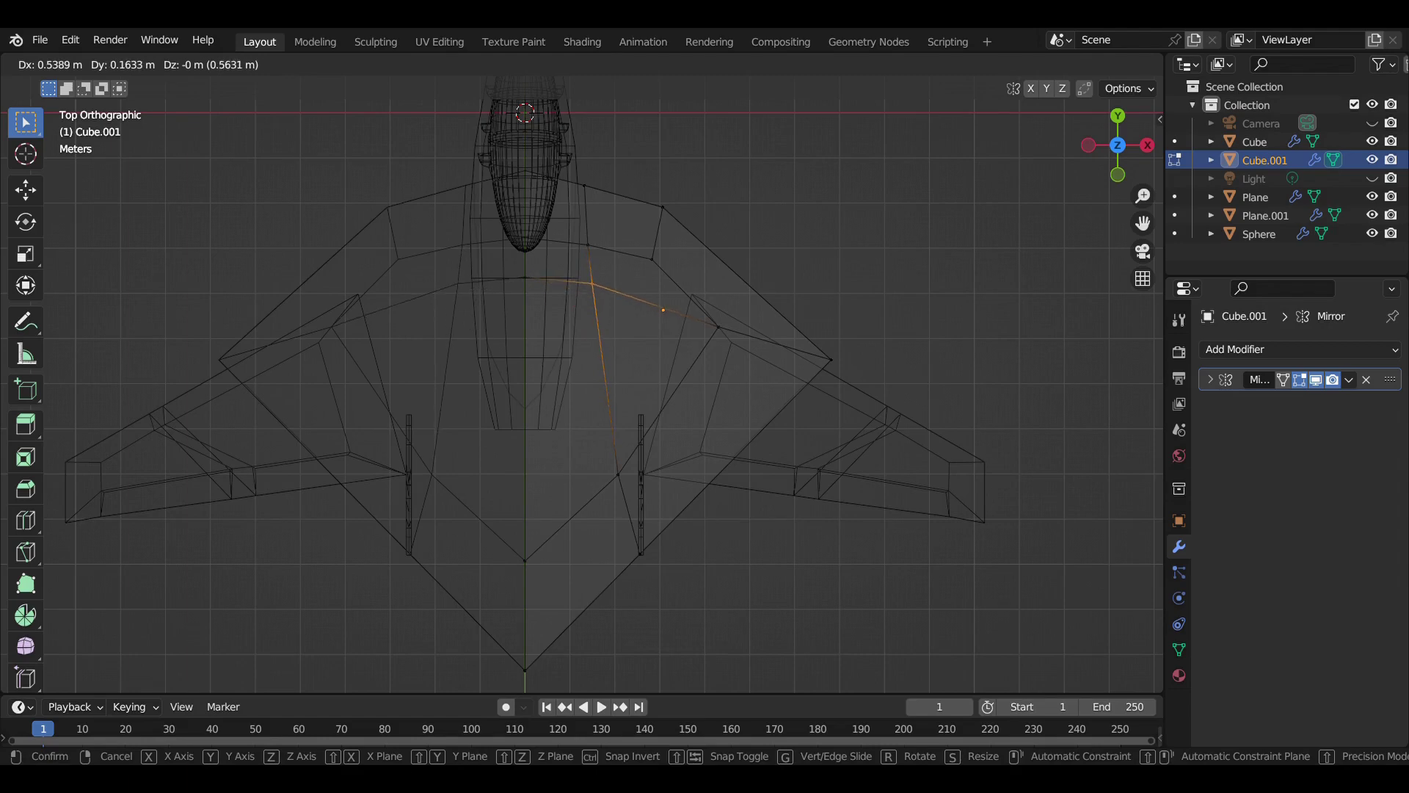
pyautogui.press('Return')
pyautogui.press('g')
pyautogui.press('y')
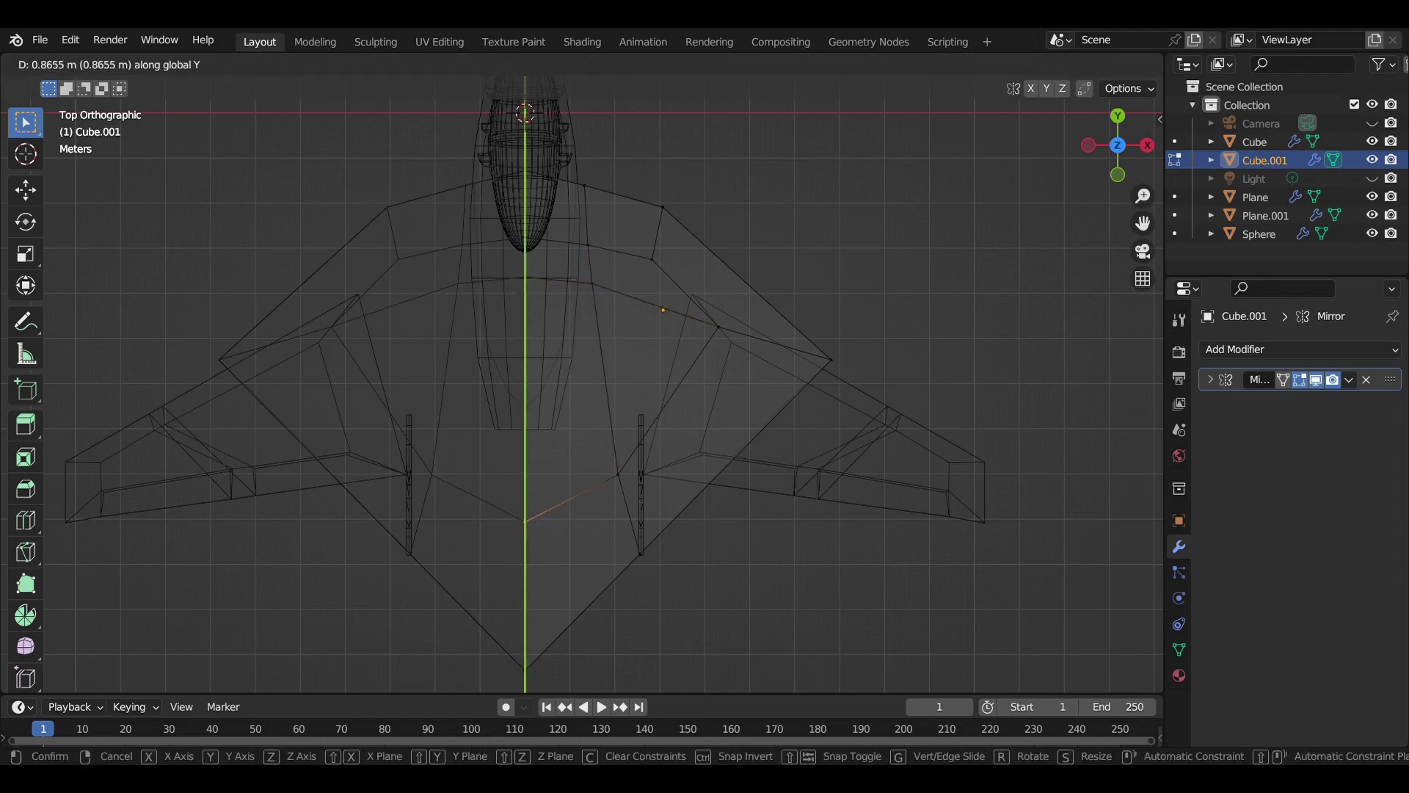
pyautogui.press('Return')
pyautogui.hotkey('shift', 'z')
pyautogui.hotkey('shift', 'z')
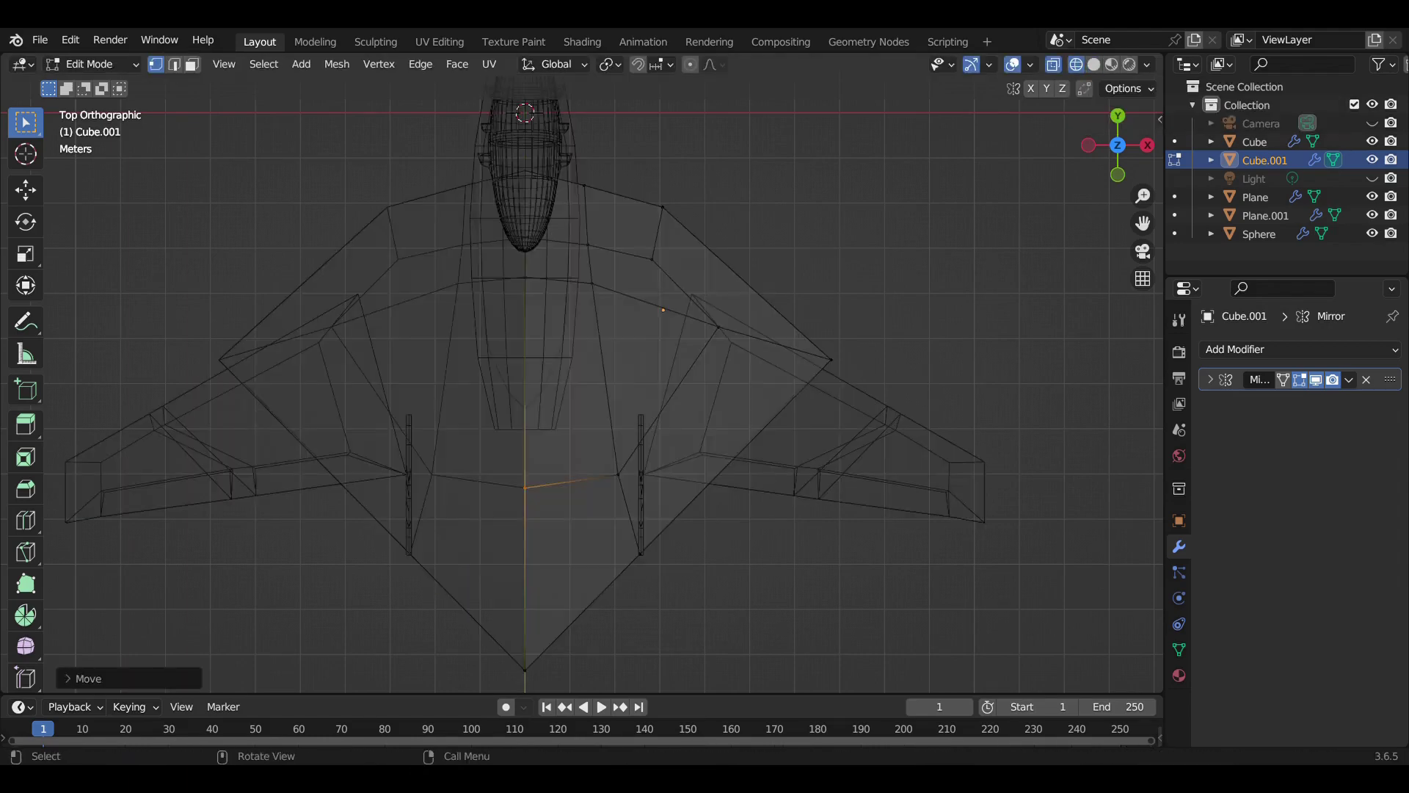
pyautogui.press('g')
pyautogui.press('Return')
pyautogui.press('g')
pyautogui.press('y')
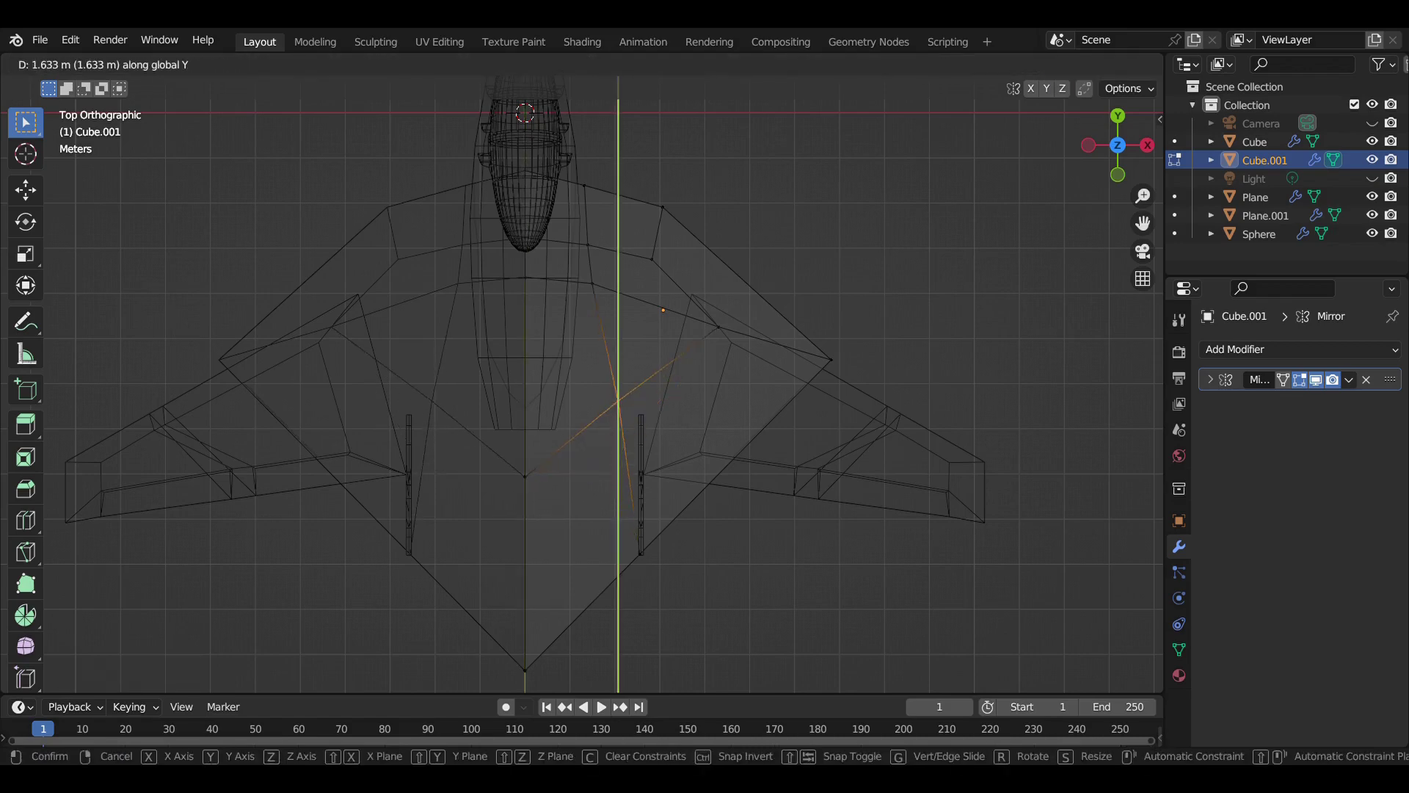
pyautogui.press('Return')
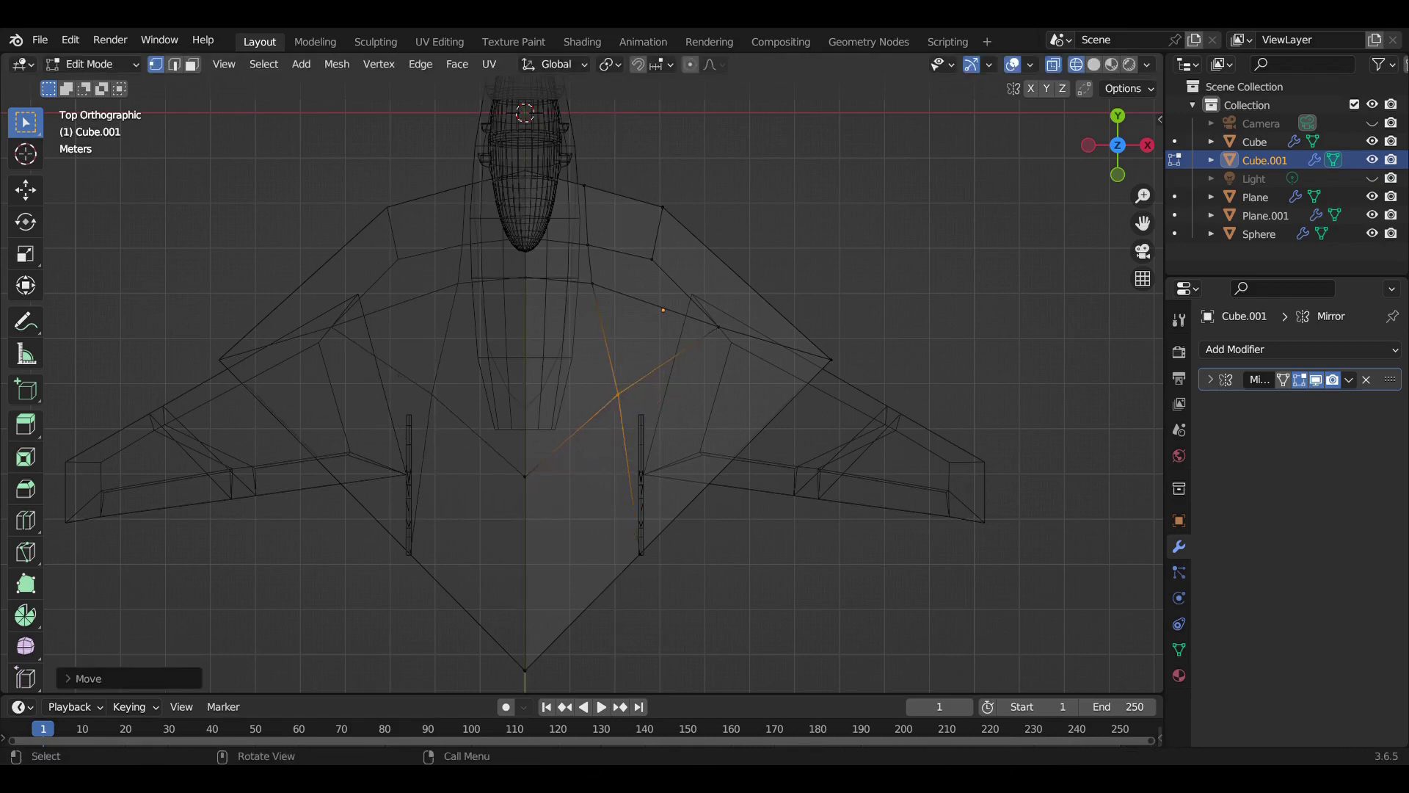
# Knife another panel line and move its vertex along Y, then downward
pyautogui.press('k')
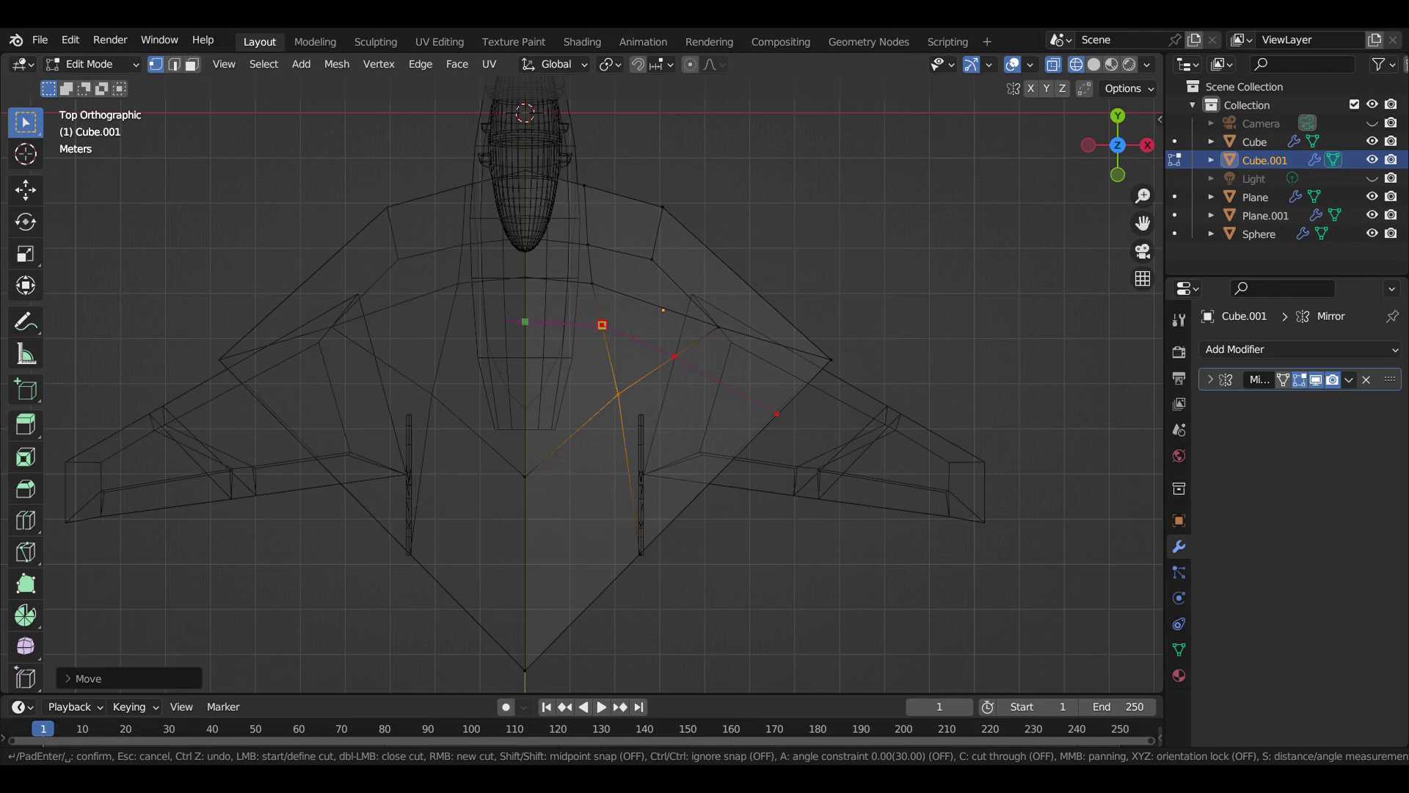
pyautogui.press('Return')
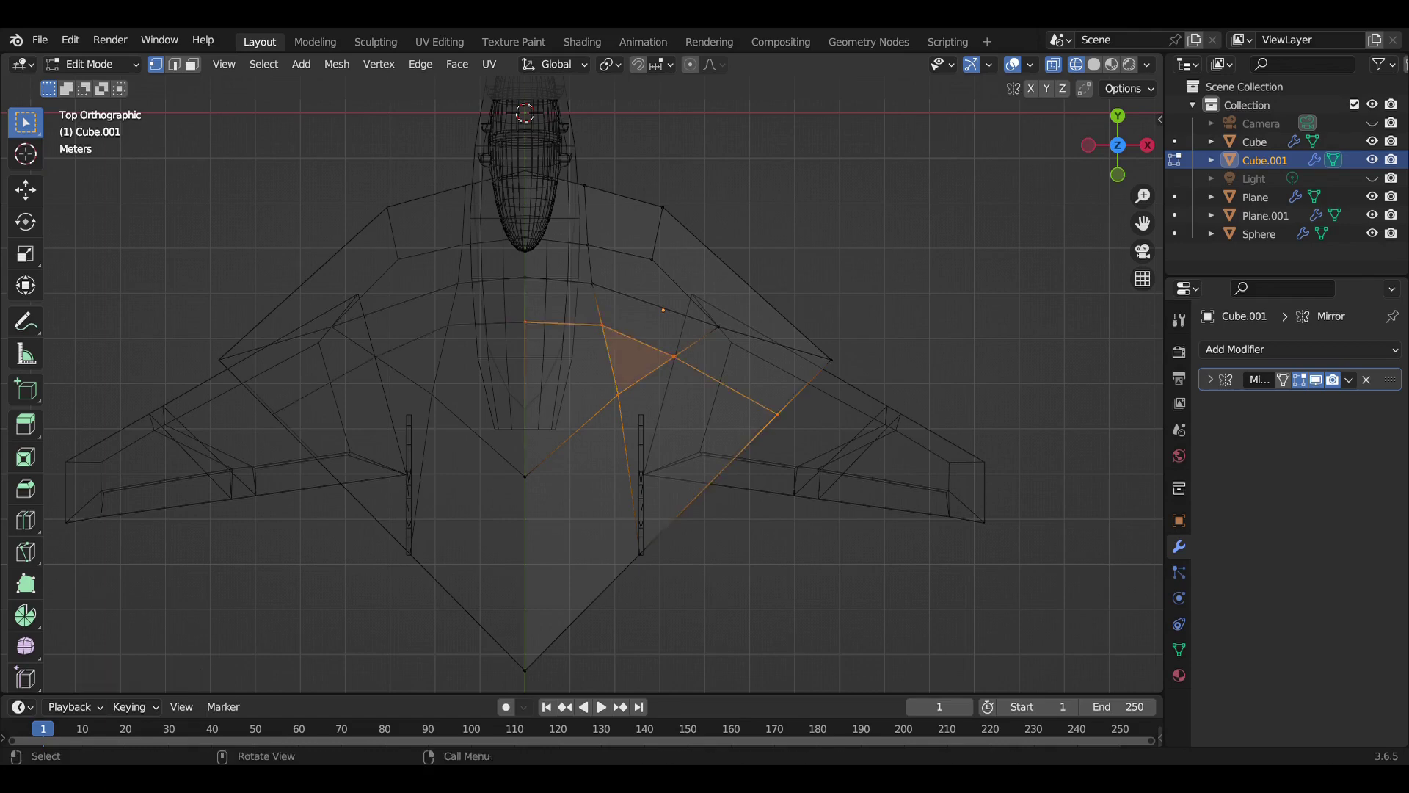
pyautogui.press('g')
pyautogui.press('y')
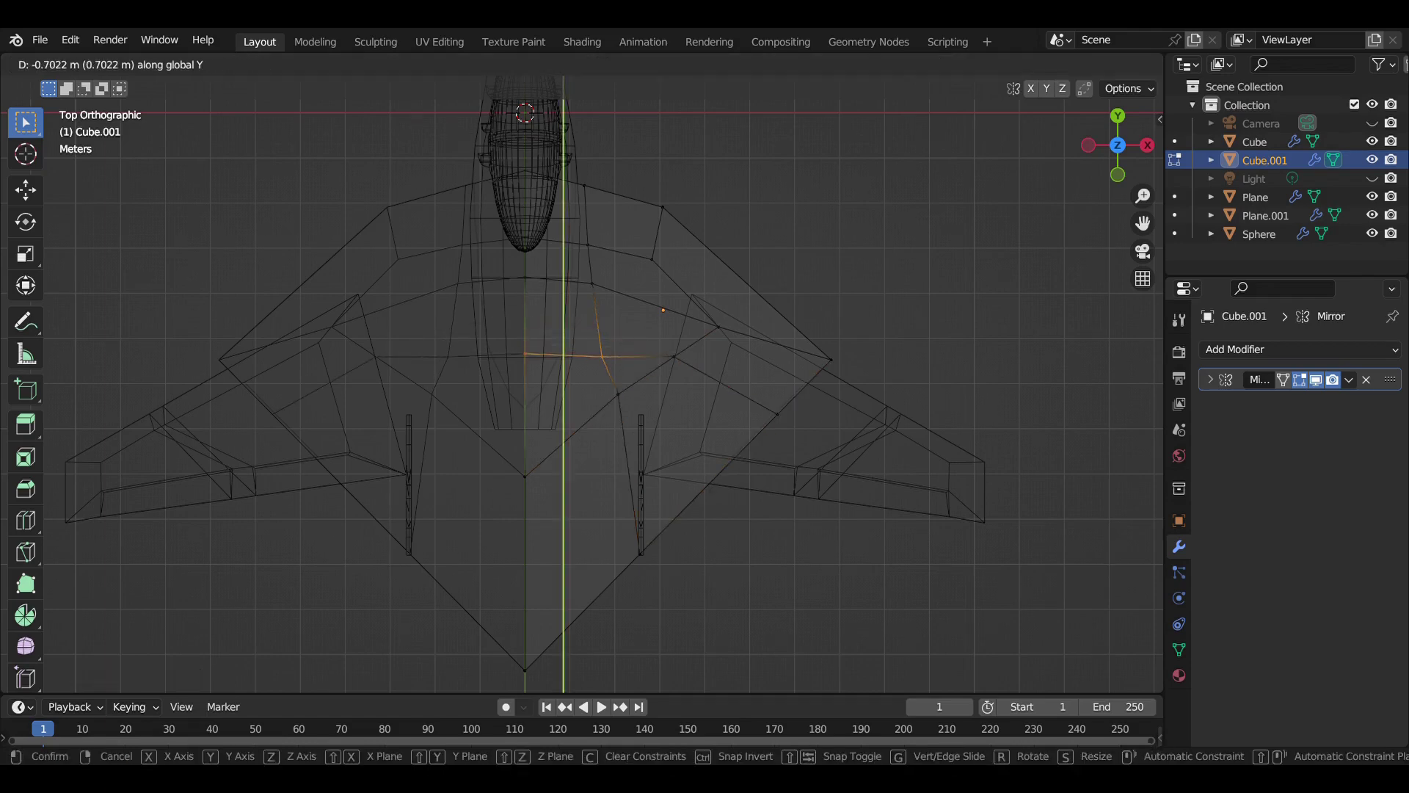
pyautogui.press('Return')
pyautogui.press('g')
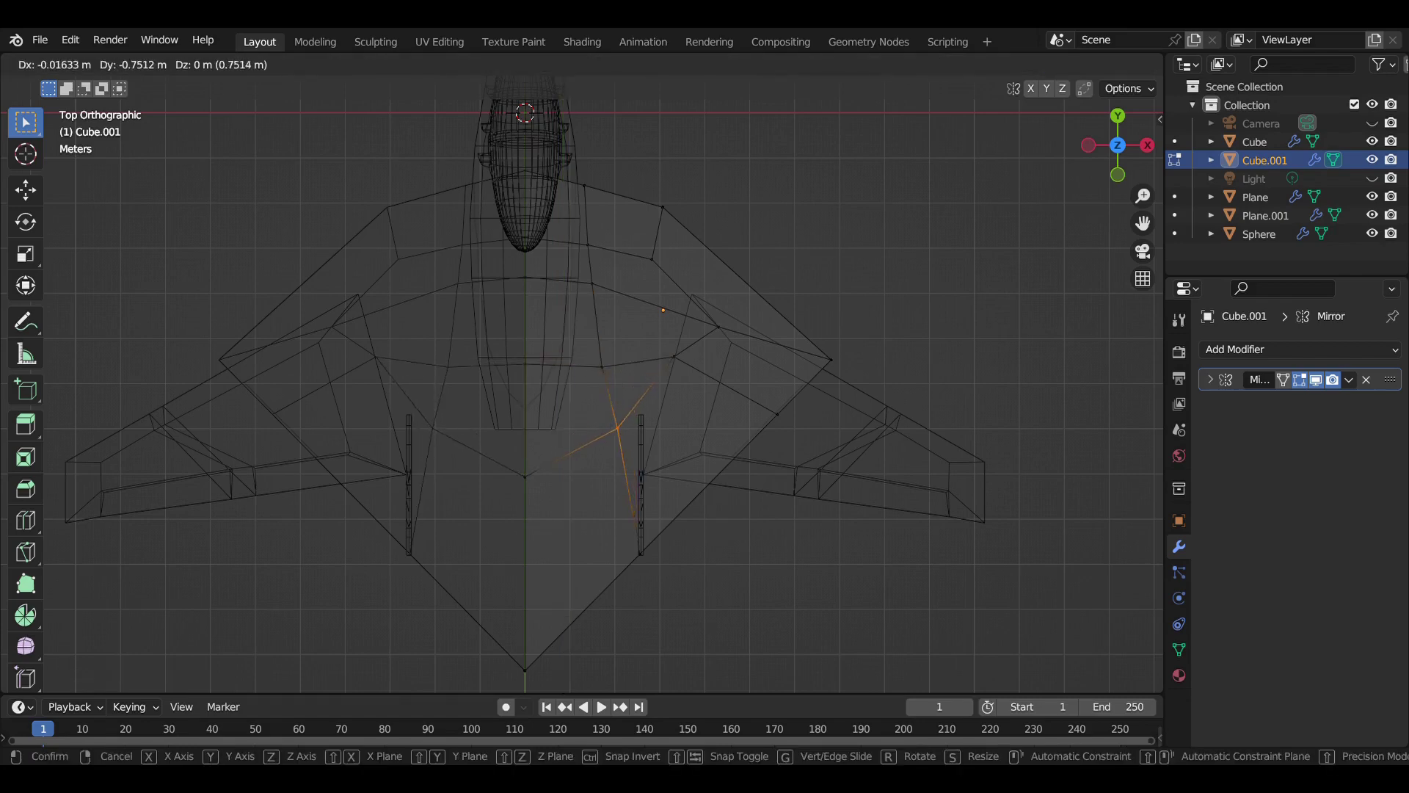
pyautogui.press('Return')
# Tweak the cut vertex and inspect the panel layout in solid shading
pyautogui.click(1094, 63)
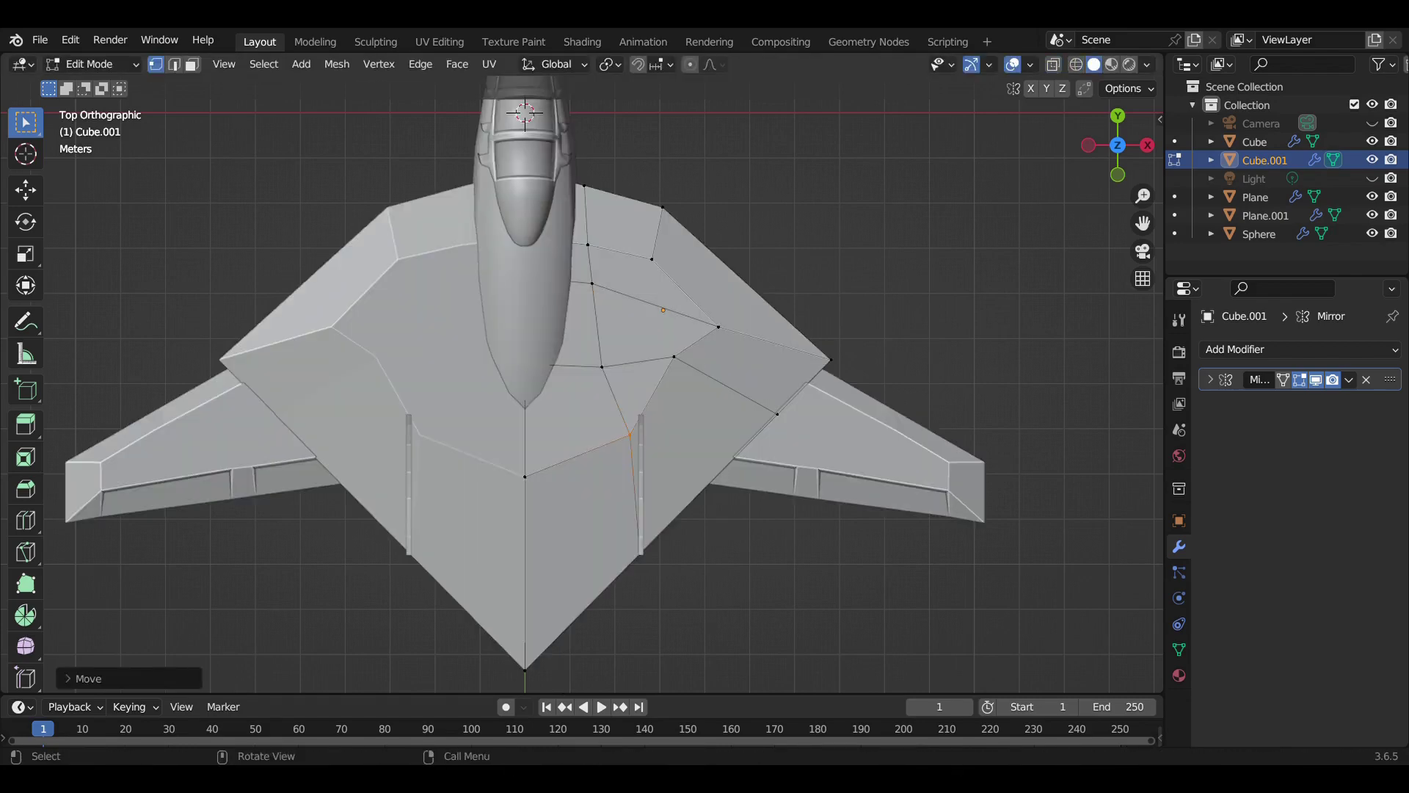
pyautogui.click(1077, 64)
pyautogui.press('g')
pyautogui.press('Return')
pyautogui.press('g')
pyautogui.press('Return')
pyautogui.click(1094, 64)
pyautogui.moveTo(587, 367); pyautogui.dragTo(660, 315, button='middle')
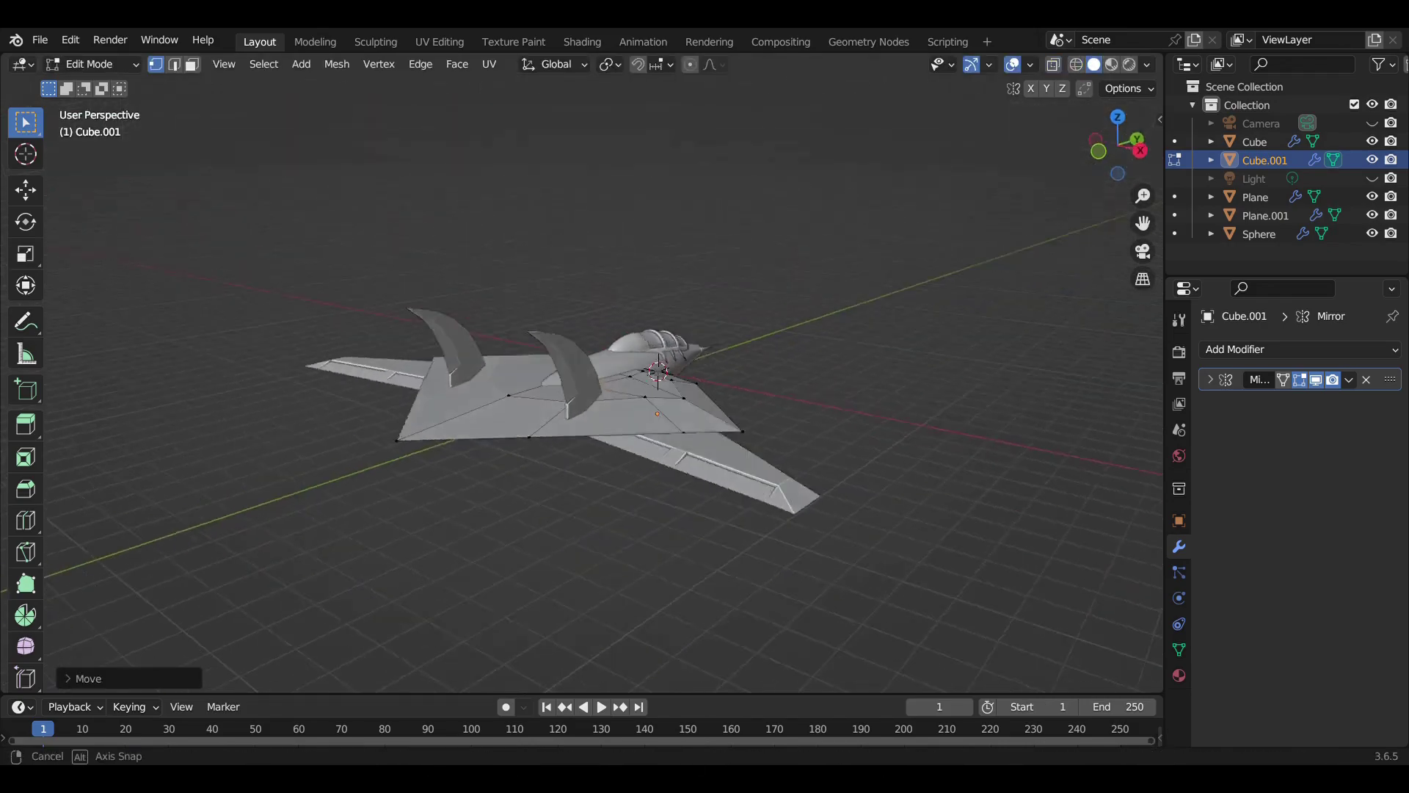
# Return to top view and re-enter Edit Mode in solid shading
pyautogui.press('Tab')
pyautogui.press('KP_7')
pyautogui.hotkey('shift', 'z')
pyautogui.scroll(5, 514, 368)
pyautogui.press('Tab')
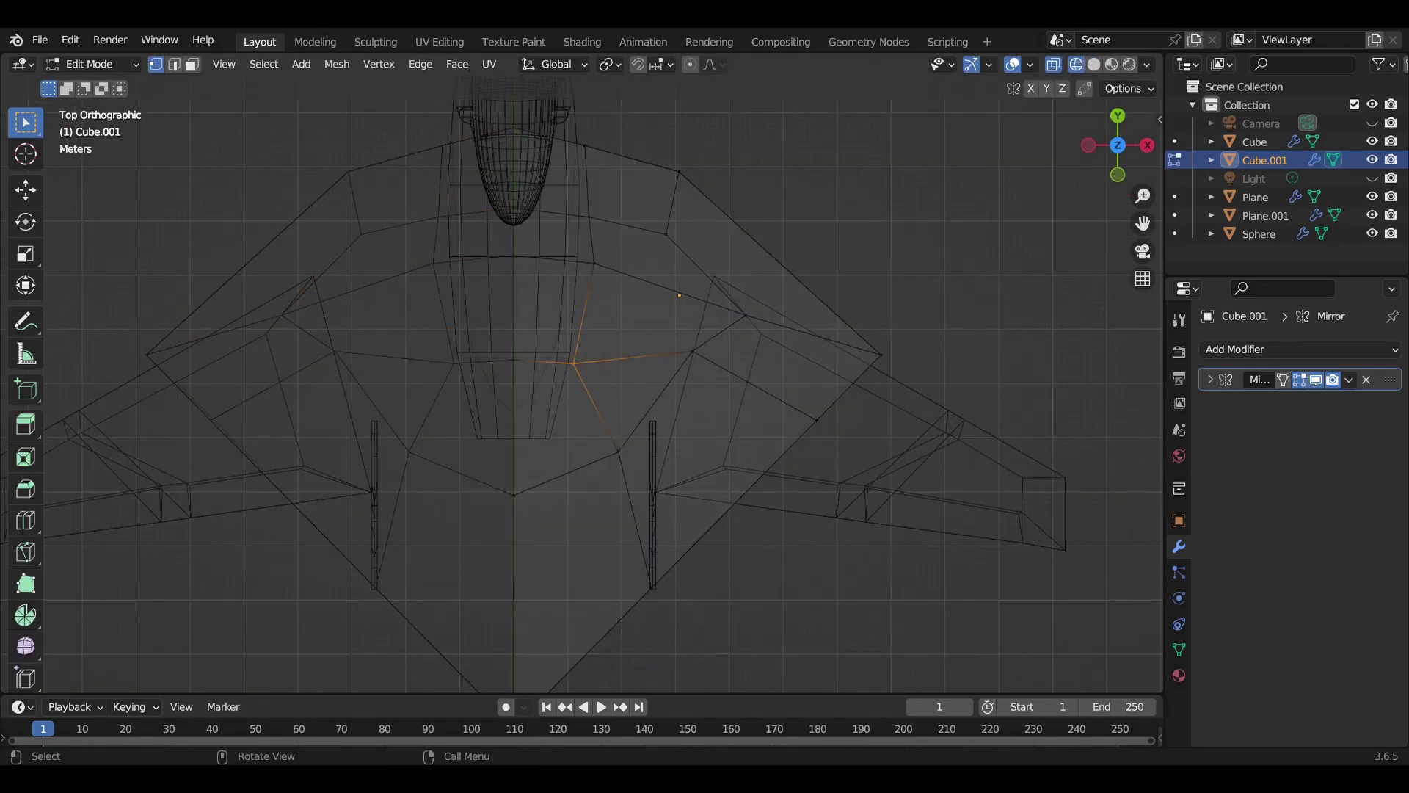
pyautogui.click(1094, 64)
# Bevel the pentagon body panel at a narrow width and sink it slightly along Z
pyautogui.click(192, 64)
pyautogui.click(566, 426)
pyautogui.scroll(1, 582, 382)
pyautogui.hotkey('ctrl', 'b')
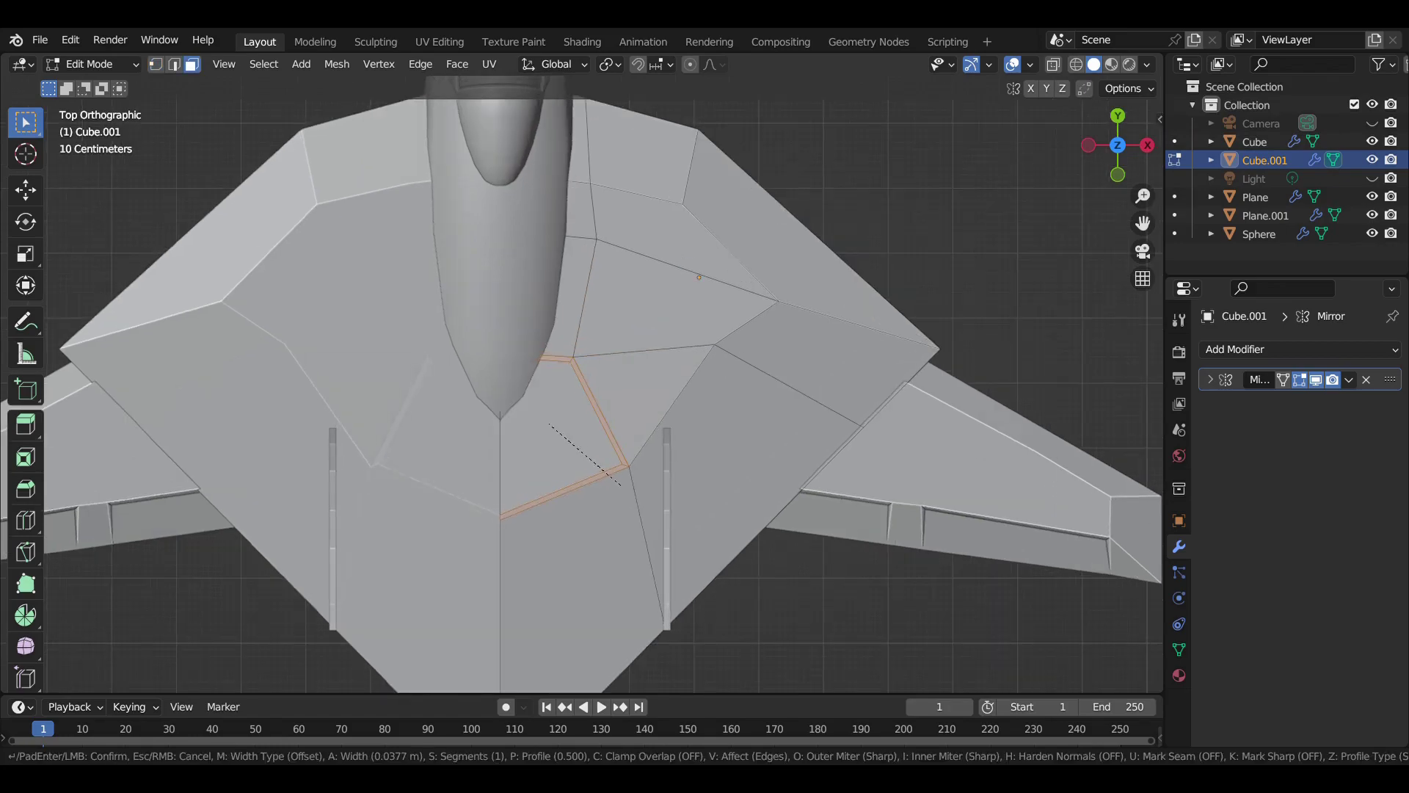
pyautogui.click(610, 473)
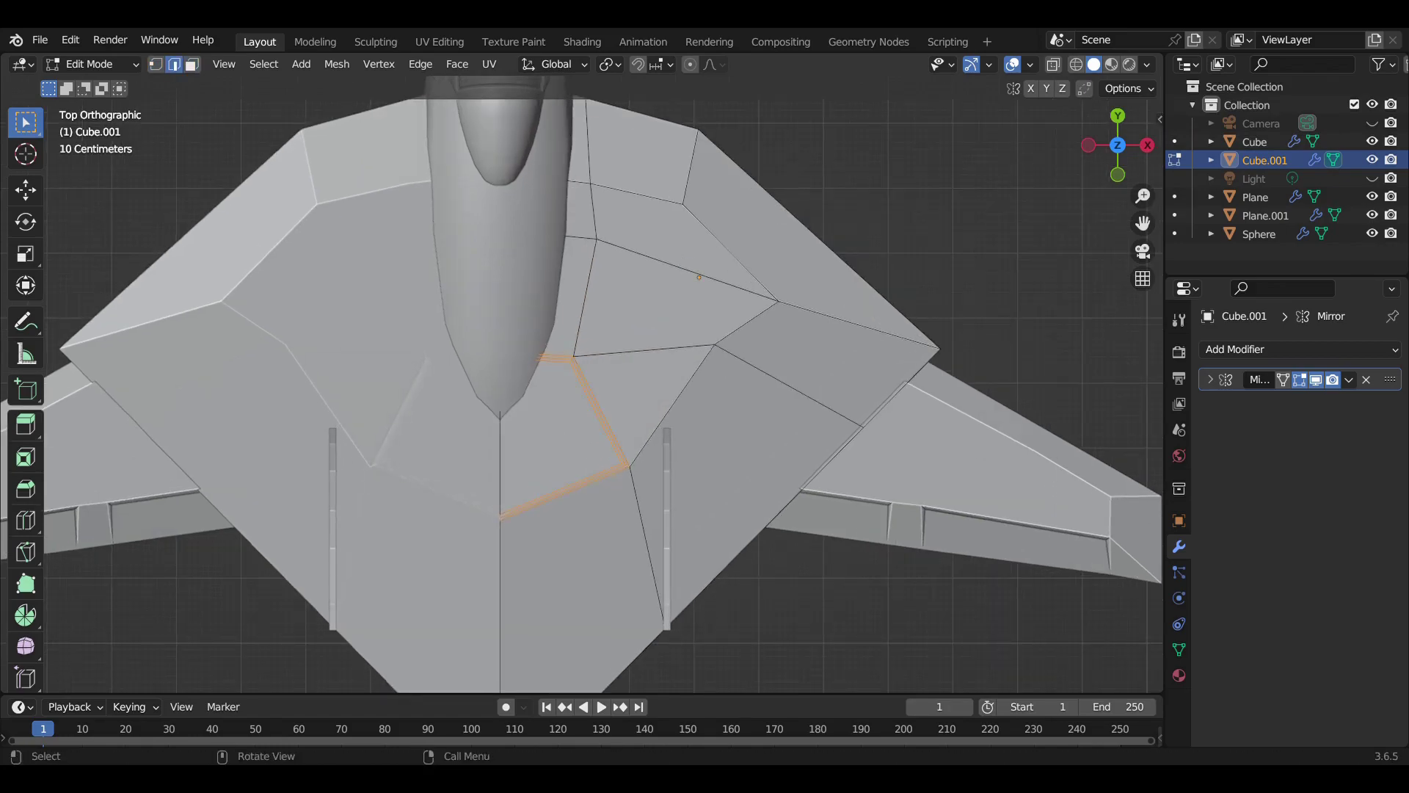
pyautogui.moveTo(587, 396); pyautogui.dragTo(558, 308, button='middle')
pyautogui.press('g')
pyautogui.press('z')
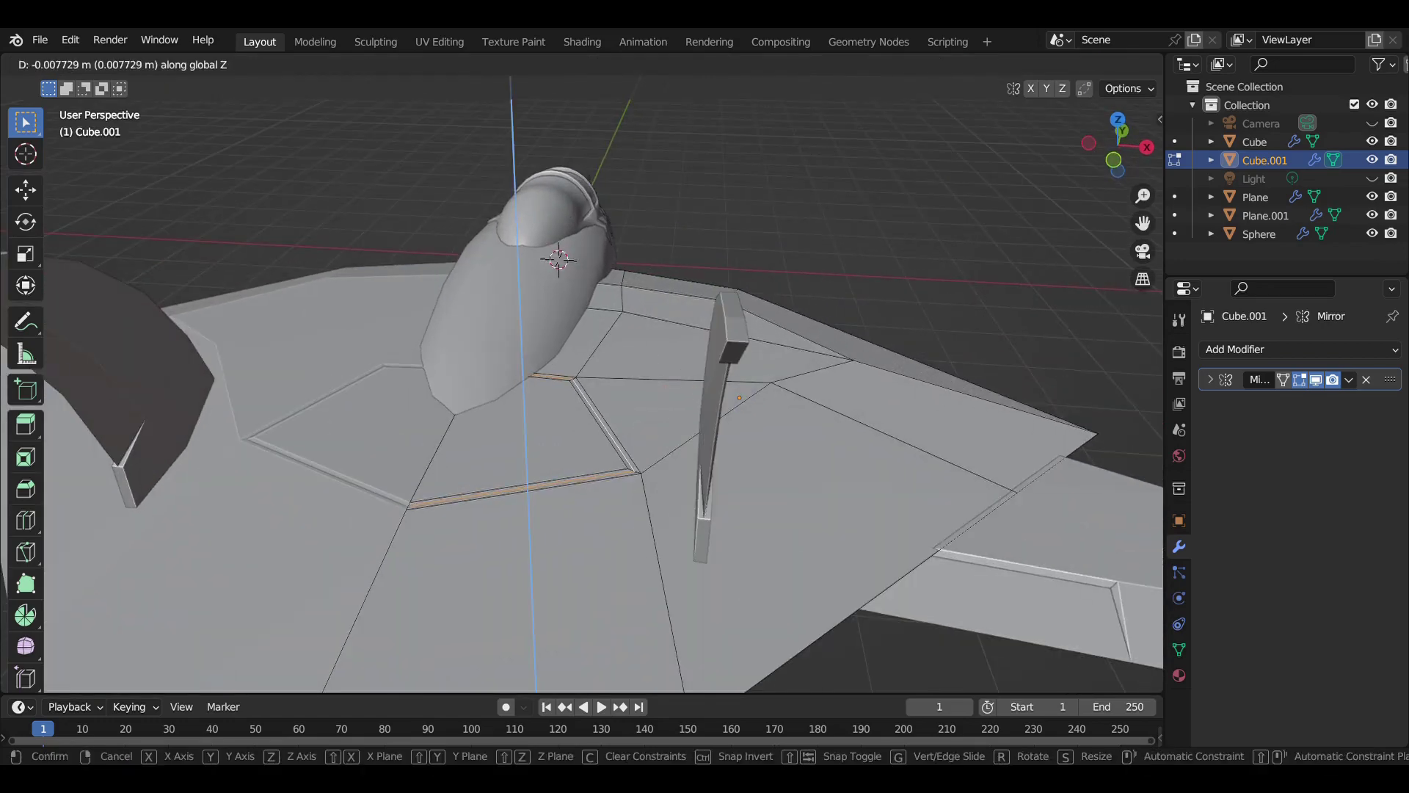
pyautogui.press('Return')
# From the top view, select the triangular wing panel face
pyautogui.press('Tab')
pyautogui.press('KP_7')
pyautogui.press('Tab')
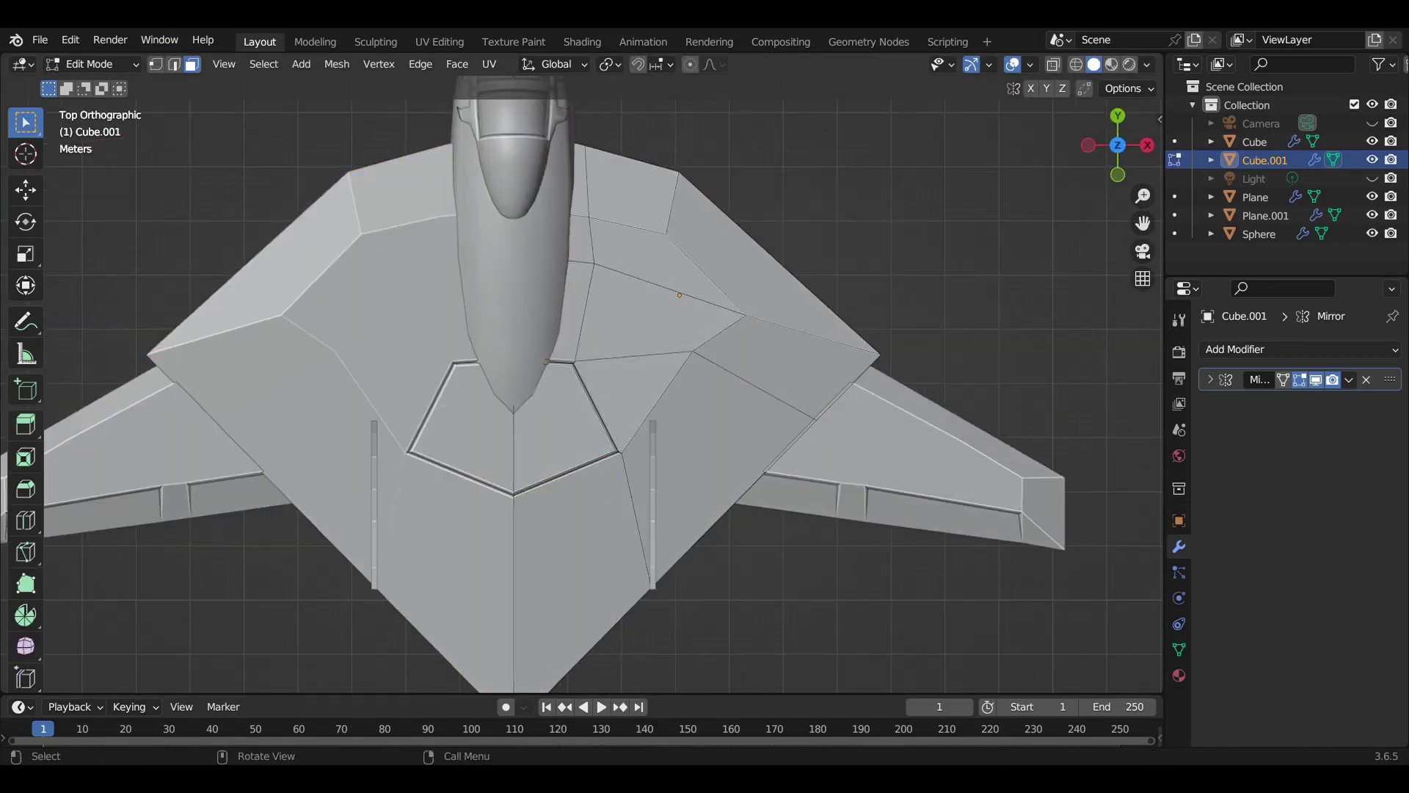
pyautogui.click(668, 294)
pyautogui.scroll(2, 630, 360)
# Try scaling and moving the selected wing face, leaving it in place
pyautogui.press('s')
pyautogui.press('Escape')
pyautogui.scroll(2, 626, 358)
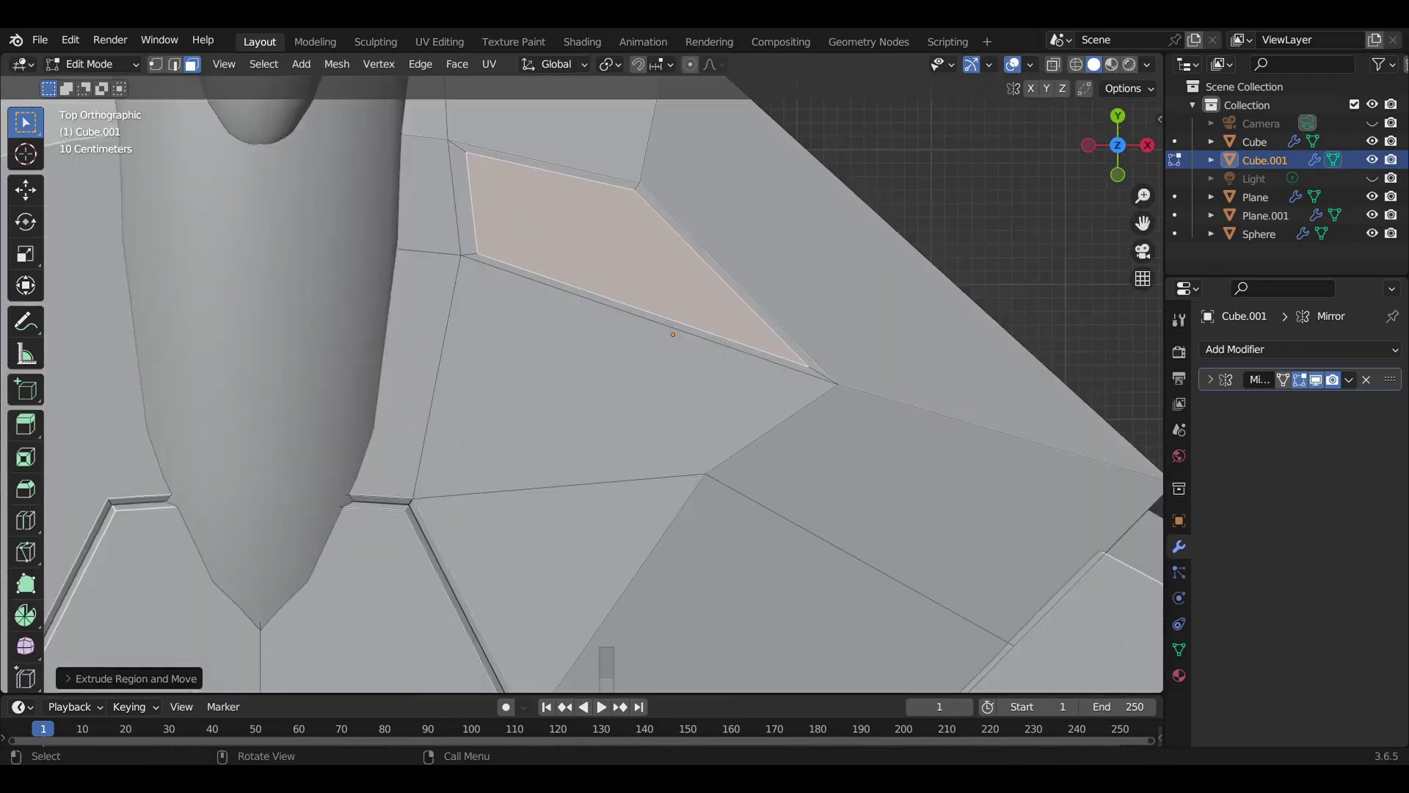
pyautogui.scroll(2, 626, 358)
pyautogui.press('g')
pyautogui.press('Return')
pyautogui.scroll(-5, 588, 381)
# Trial a vertical push on the wing face from the side, then return to top view
pyautogui.moveTo(588, 382)
pyautogui.mouseDown(button='middle')
pyautogui.moveTo(631, 353)
pyautogui.moveTo(558, 411)
pyautogui.mouseUp(button='middle')
pyautogui.press('g')
pyautogui.press('z')
pyautogui.press('Escape')
pyautogui.scroll(4, 588, 381)
pyautogui.press('KP_7')
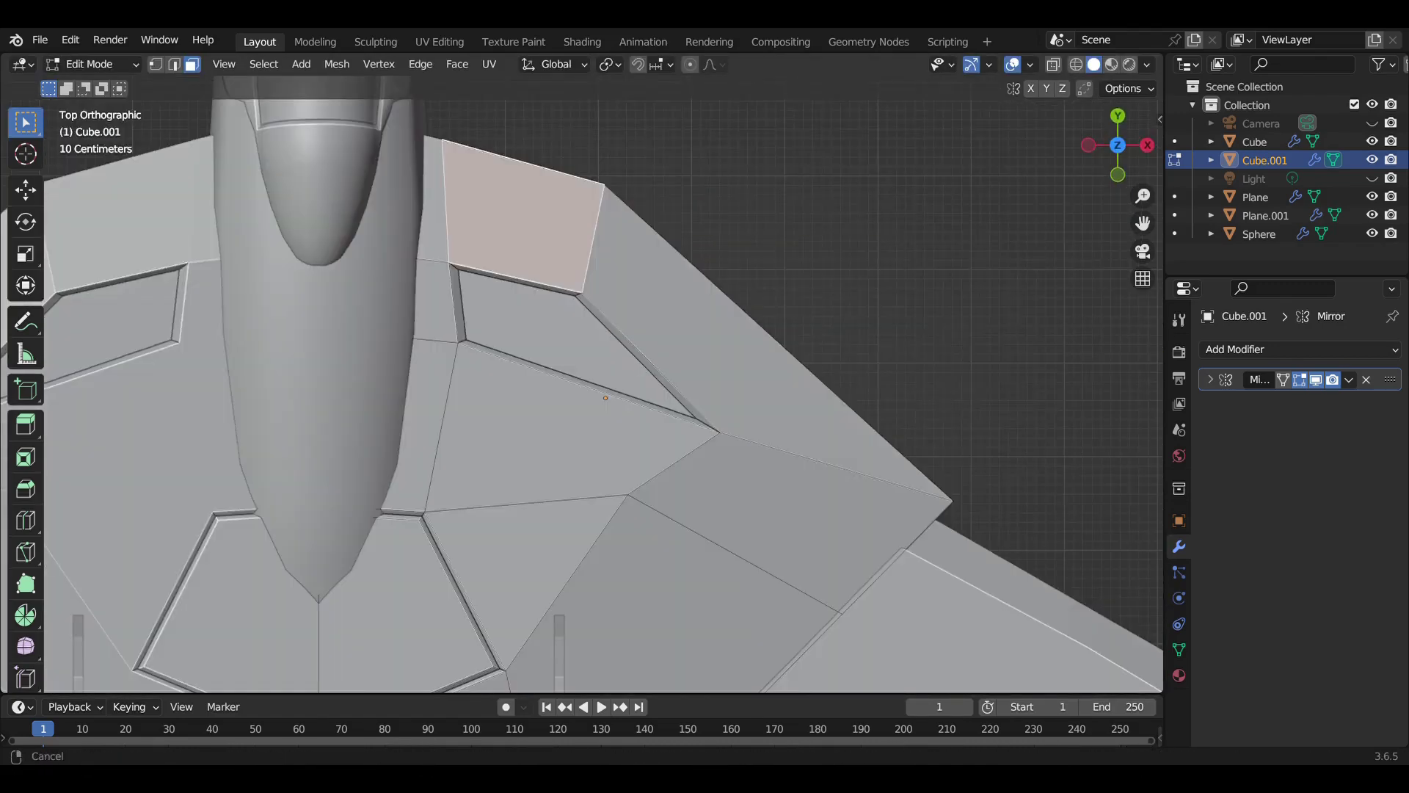
pyautogui.scroll(2, 587, 397)
# Extrude the wing panel face beside the fuselage in place
pyautogui.press('e')
pyautogui.press('Escape')
pyautogui.press('s')
pyautogui.press('Escape')
pyautogui.scroll(-3, 588, 381)
pyautogui.moveTo(587, 382)
pyautogui.mouseDown(button='middle')
pyautogui.moveTo(558, 352)
pyautogui.moveTo(617, 367)
pyautogui.mouseUp(button='middle')
pyautogui.scroll(2, 588, 382)
# Extrude the panel inward to recess it and inspect it in see-through wireframe
pyautogui.press('e')
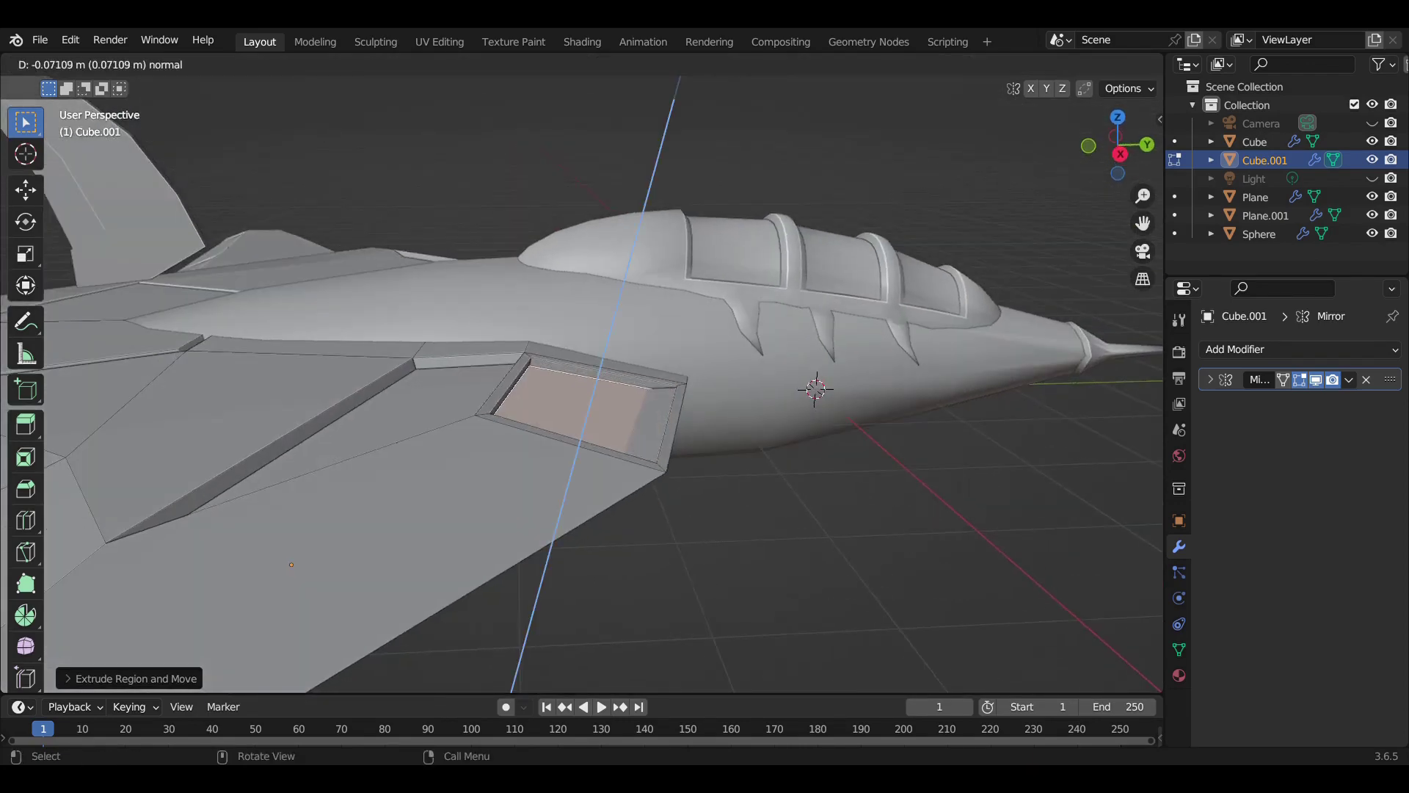
pyautogui.press('z')
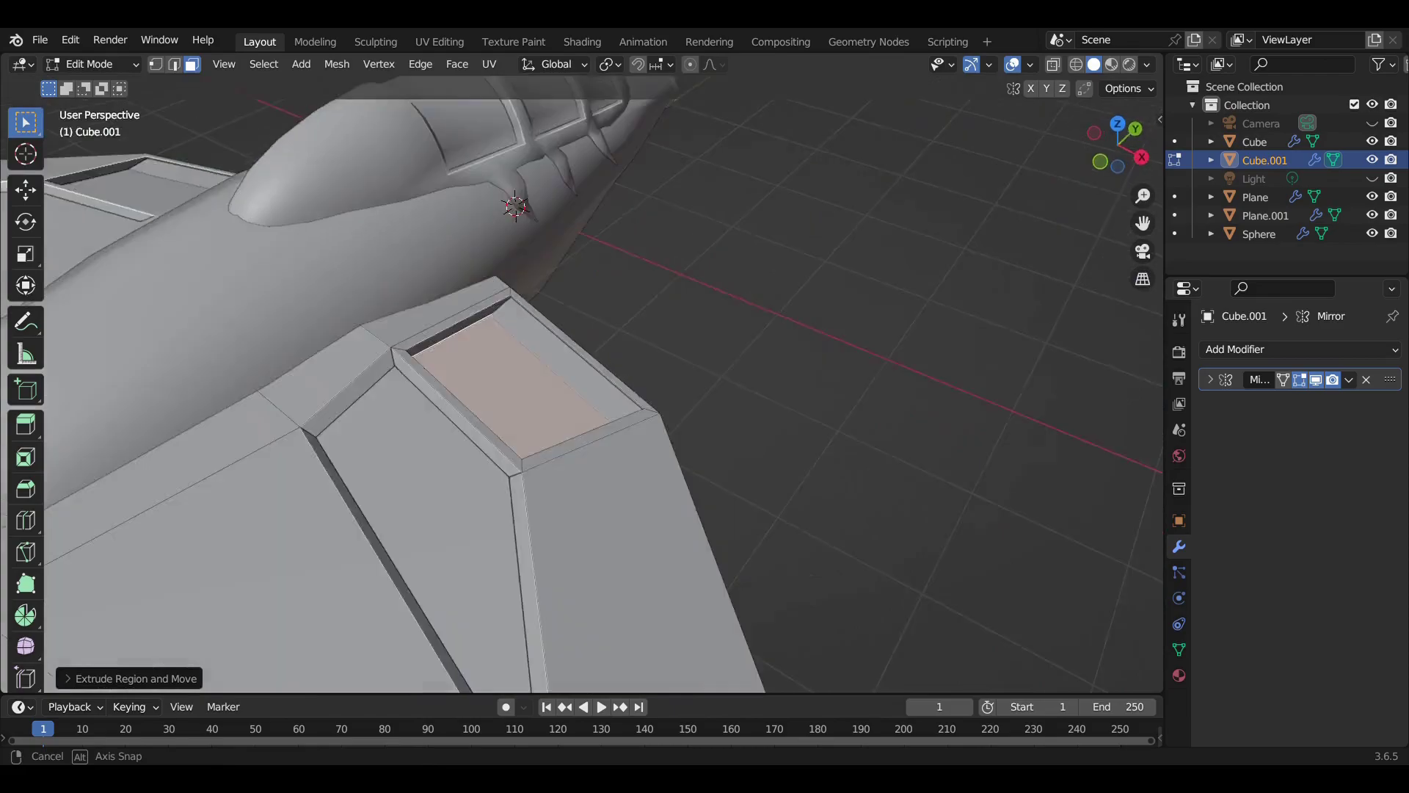
pyautogui.moveTo(587, 382); pyautogui.dragTo(558, 441, button='middle')
pyautogui.press('y')
pyautogui.press('Return')
pyautogui.moveTo(587, 382); pyautogui.dragTo(514, 353, button='middle')
pyautogui.hotkey('shift', 'z')
pyautogui.moveTo(587, 381)
pyautogui.mouseDown(button='middle')
pyautogui.moveTo(631, 411)
pyautogui.moveTo(558, 441)
pyautogui.mouseUp(button='middle')
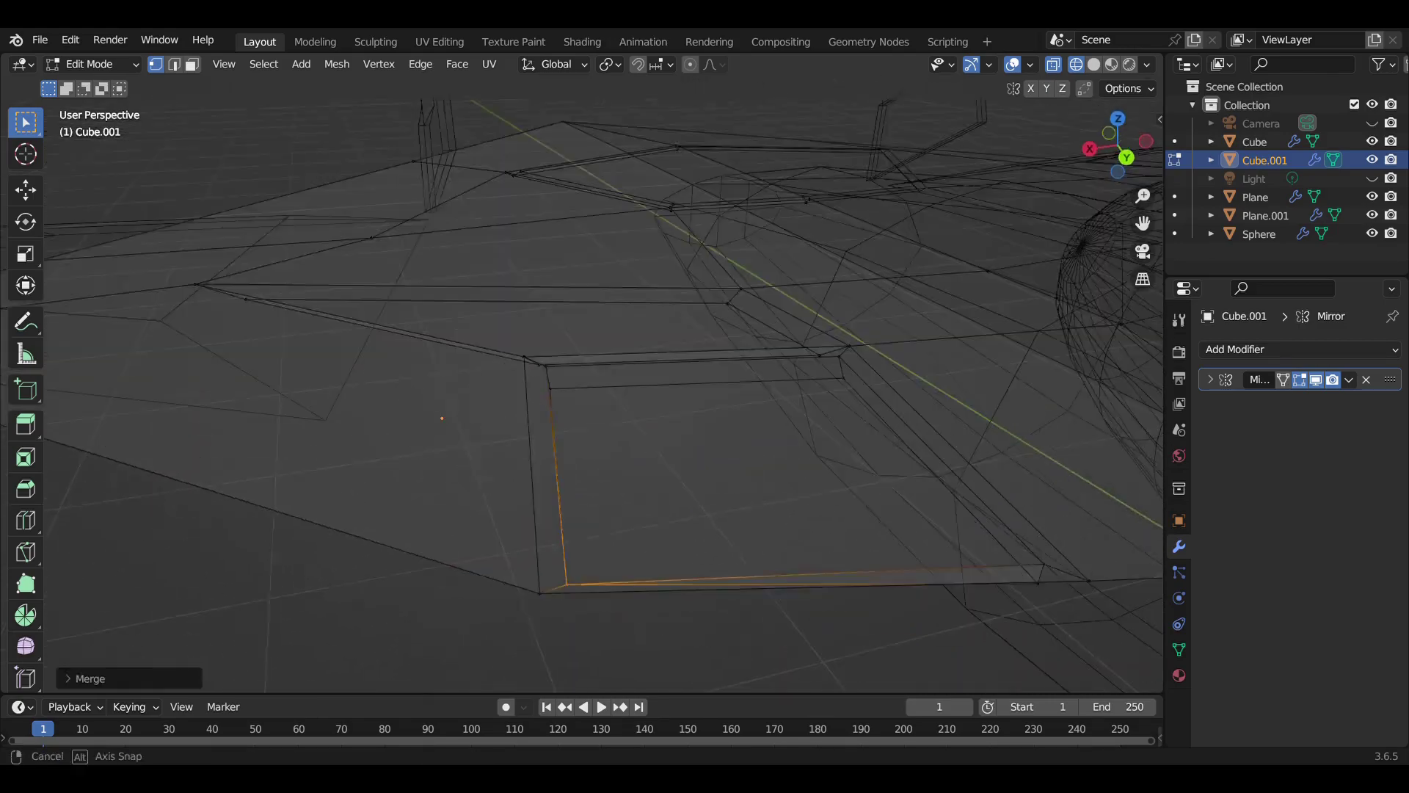
pyautogui.moveTo(558, 440); pyautogui.dragTo(514, 397, button='middle')
# Reposition the recessed panel's edges in top view and lower one along Z
pyautogui.press('g')
pyautogui.press('Return')
pyautogui.press('KP_7')
pyautogui.press('g')
pyautogui.press('Return')
pyautogui.press('g')
pyautogui.press('Return')
pyautogui.moveTo(587, 397); pyautogui.dragTo(514, 425, button='middle')
pyautogui.press('g')
pyautogui.press('z')
pyautogui.press('Return')
# Lower a corner vertex along Z and merge the stray corner vertices at center
pyautogui.press('g')
pyautogui.press('z')
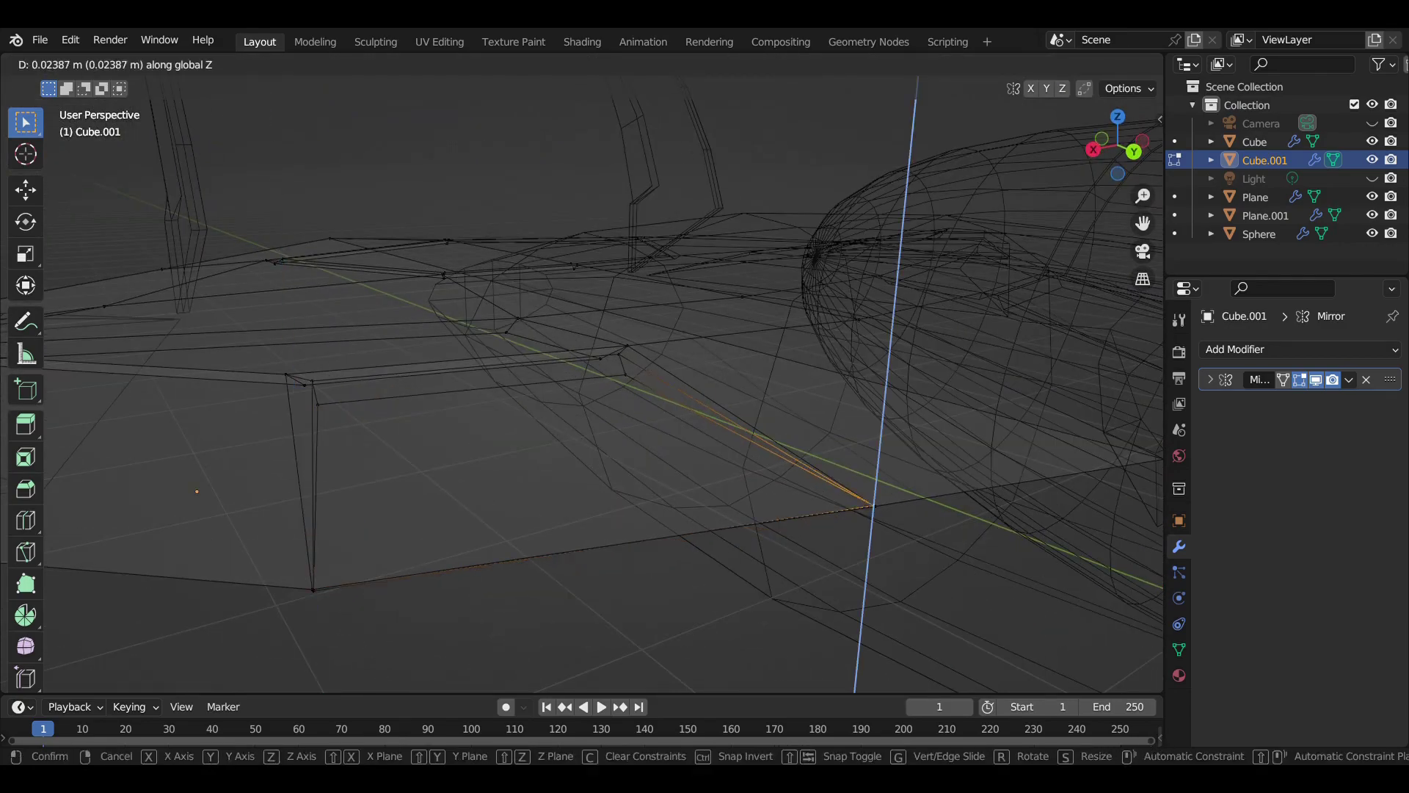
pyautogui.press('Return')
pyautogui.press('m')
pyautogui.press('Return')
pyautogui.moveTo(588, 396)
pyautogui.mouseDown(button='middle')
pyautogui.moveTo(558, 382)
pyautogui.moveTo(587, 338)
pyautogui.mouseUp(button='middle')
pyautogui.press('Tab')
pyautogui.hotkey('shift', 'z')
pyautogui.press('Tab')
pyautogui.press('KP_7')
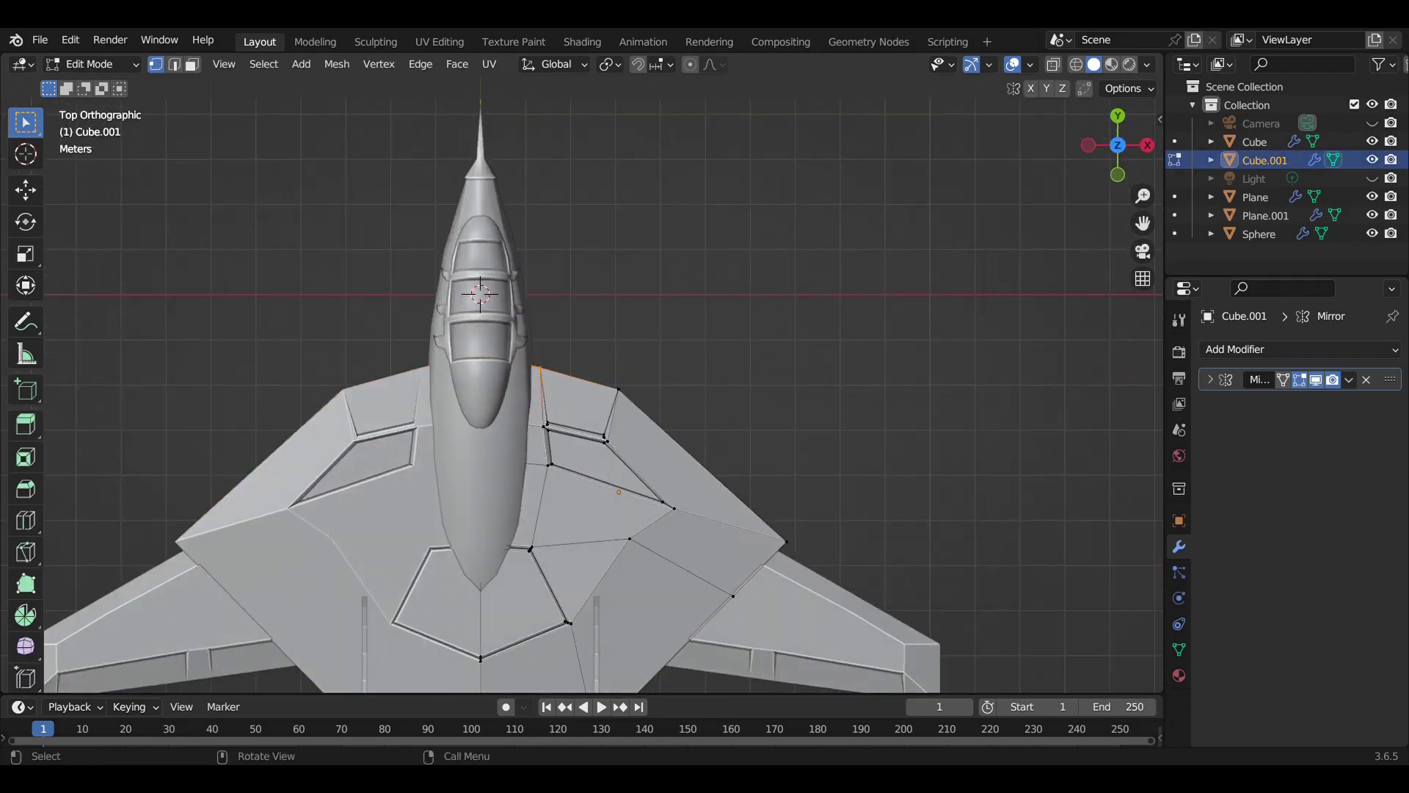
# Slide the inner wing panel face along the Y axis
pyautogui.scroll(6, 557, 447)
pyautogui.scroll(2, 556, 447)
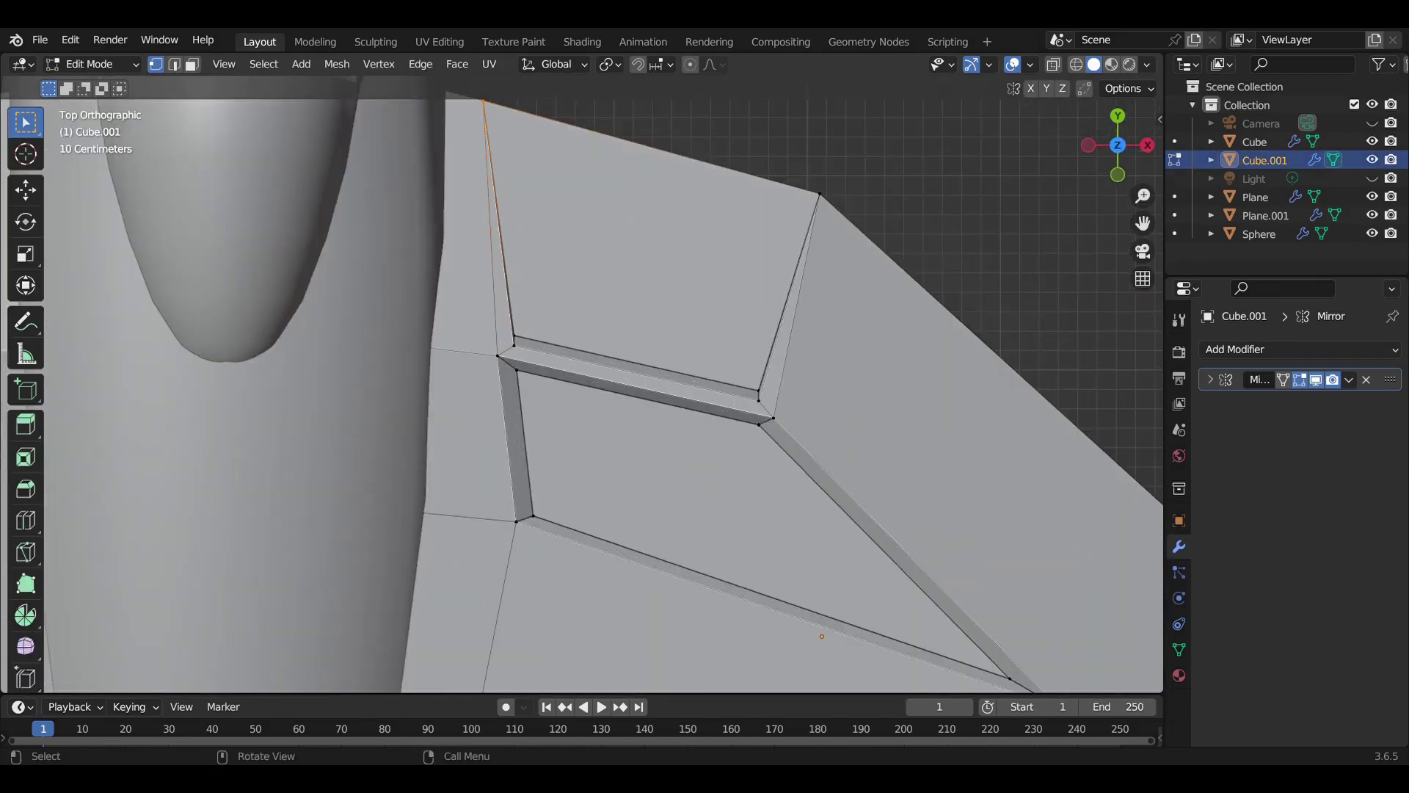
pyautogui.scroll(-3, 582, 385)
pyautogui.scroll(-2, 581, 382)
pyautogui.press('g')
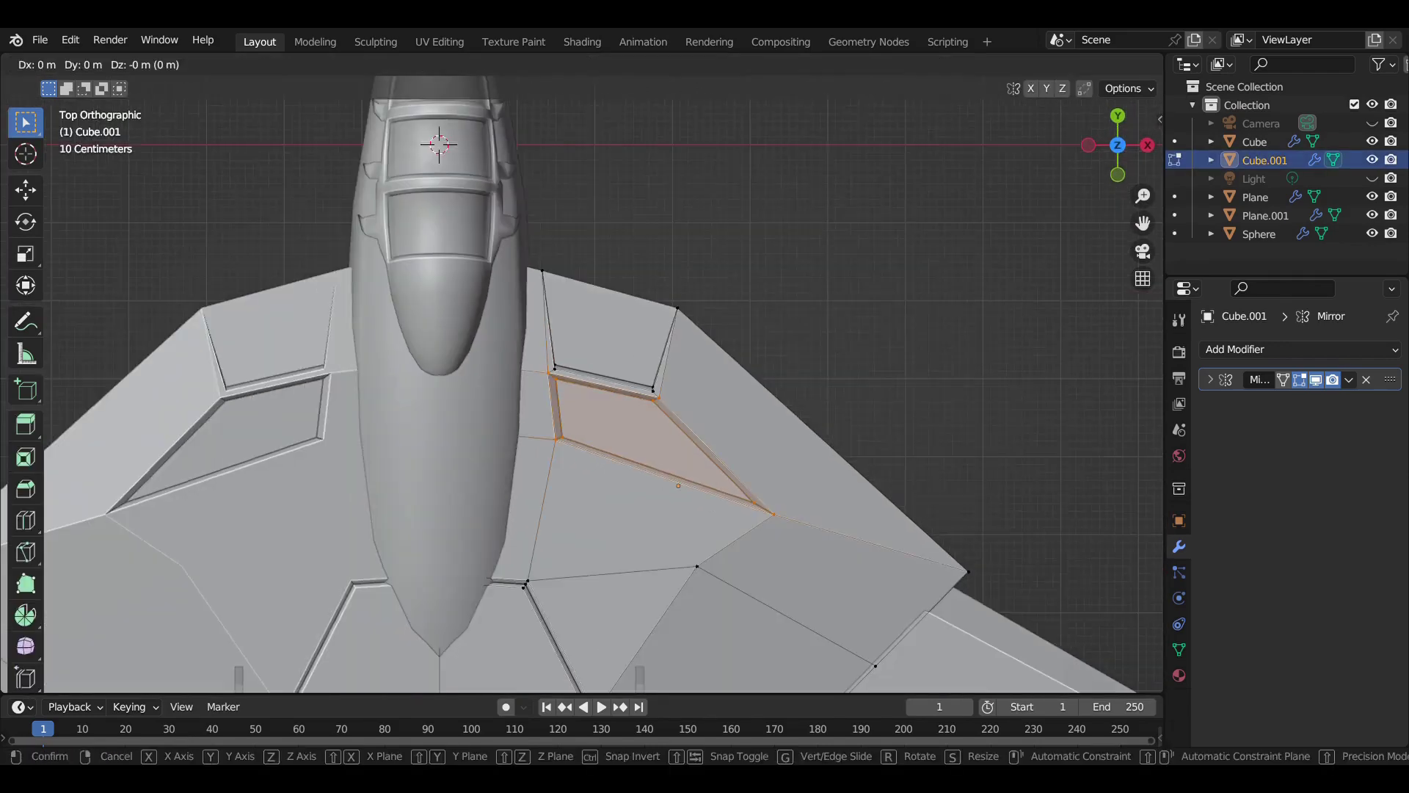
pyautogui.press('Return')
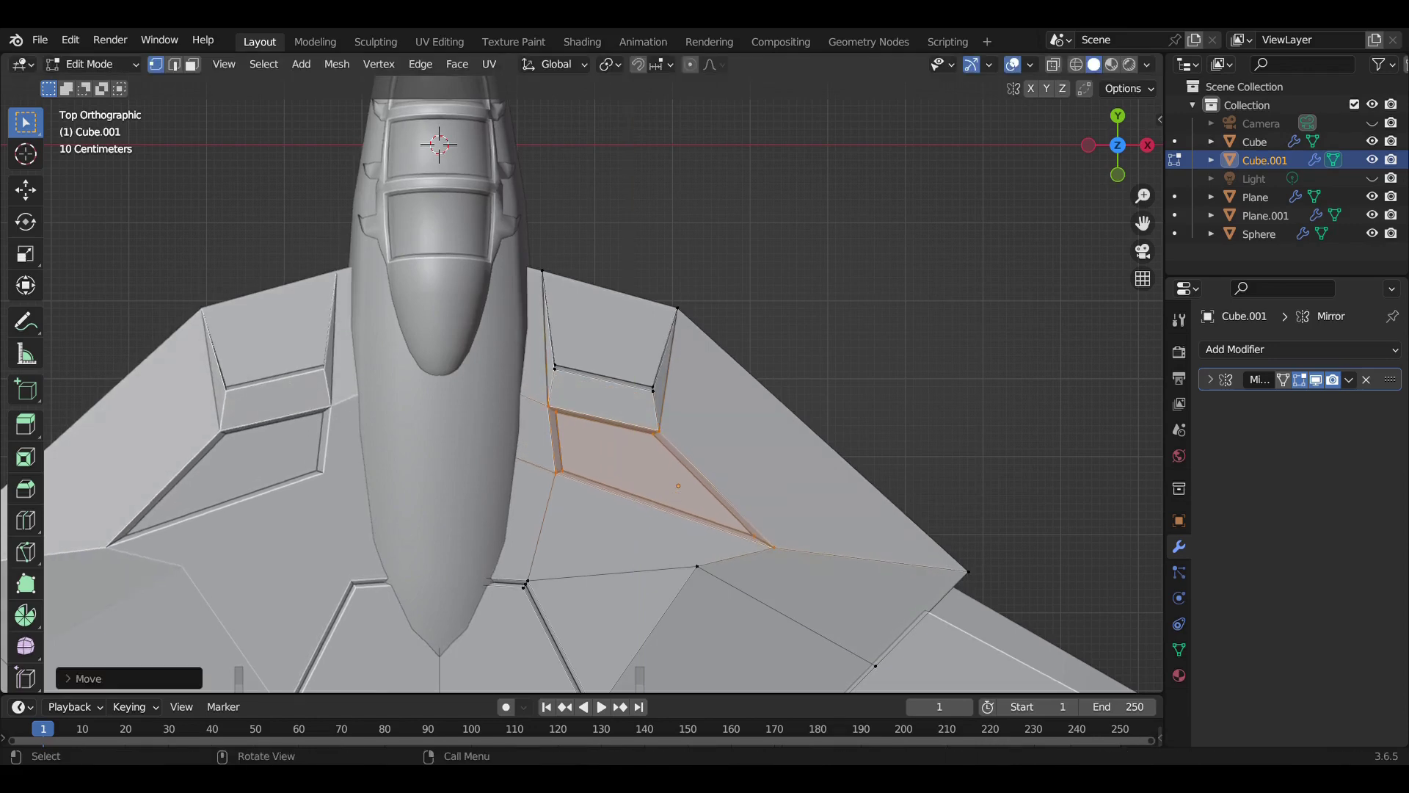
pyautogui.scroll(-2, 603, 384)
pyautogui.scroll(-1, 604, 384)
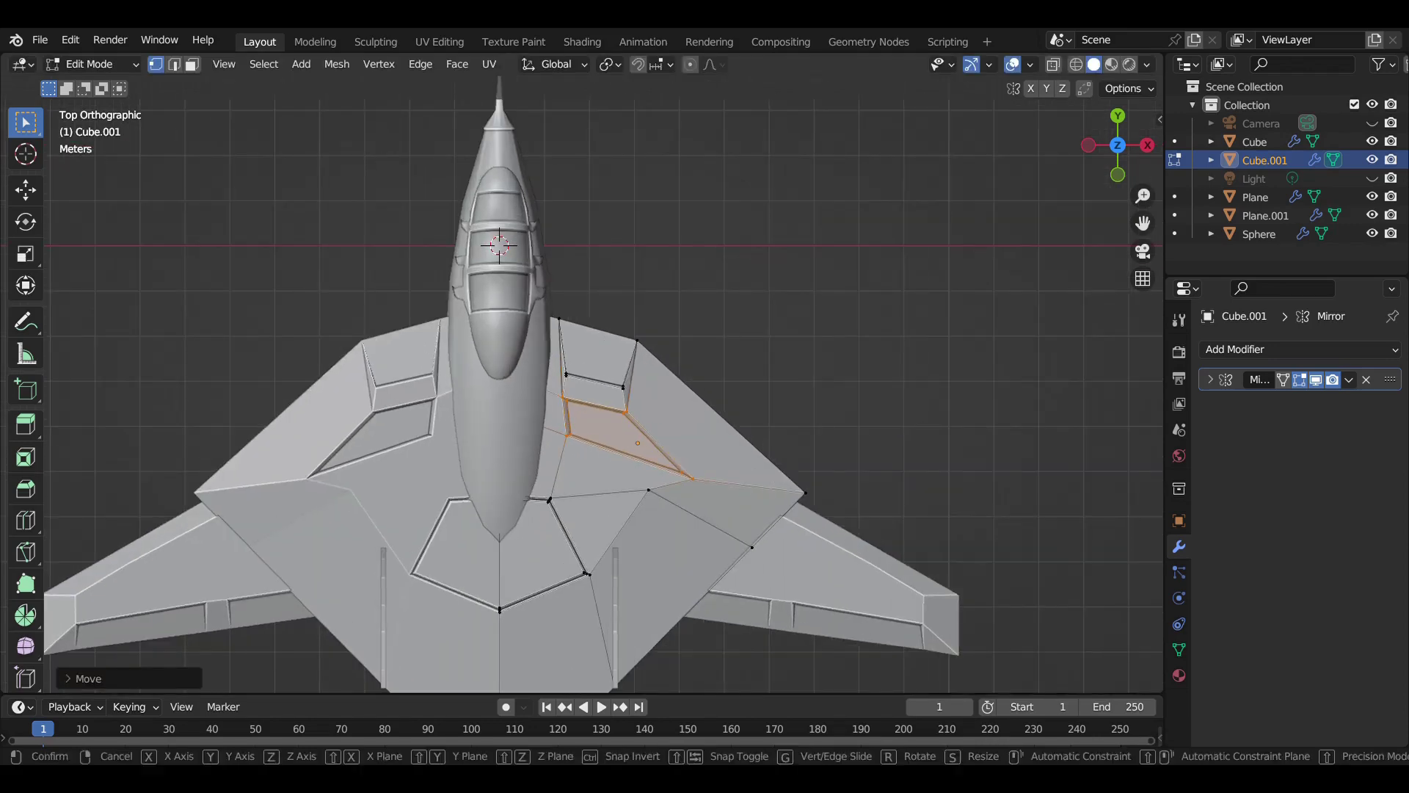
pyautogui.press('g')
pyautogui.press('y')
pyautogui.press('Return')
pyautogui.scroll(2, 616, 425)
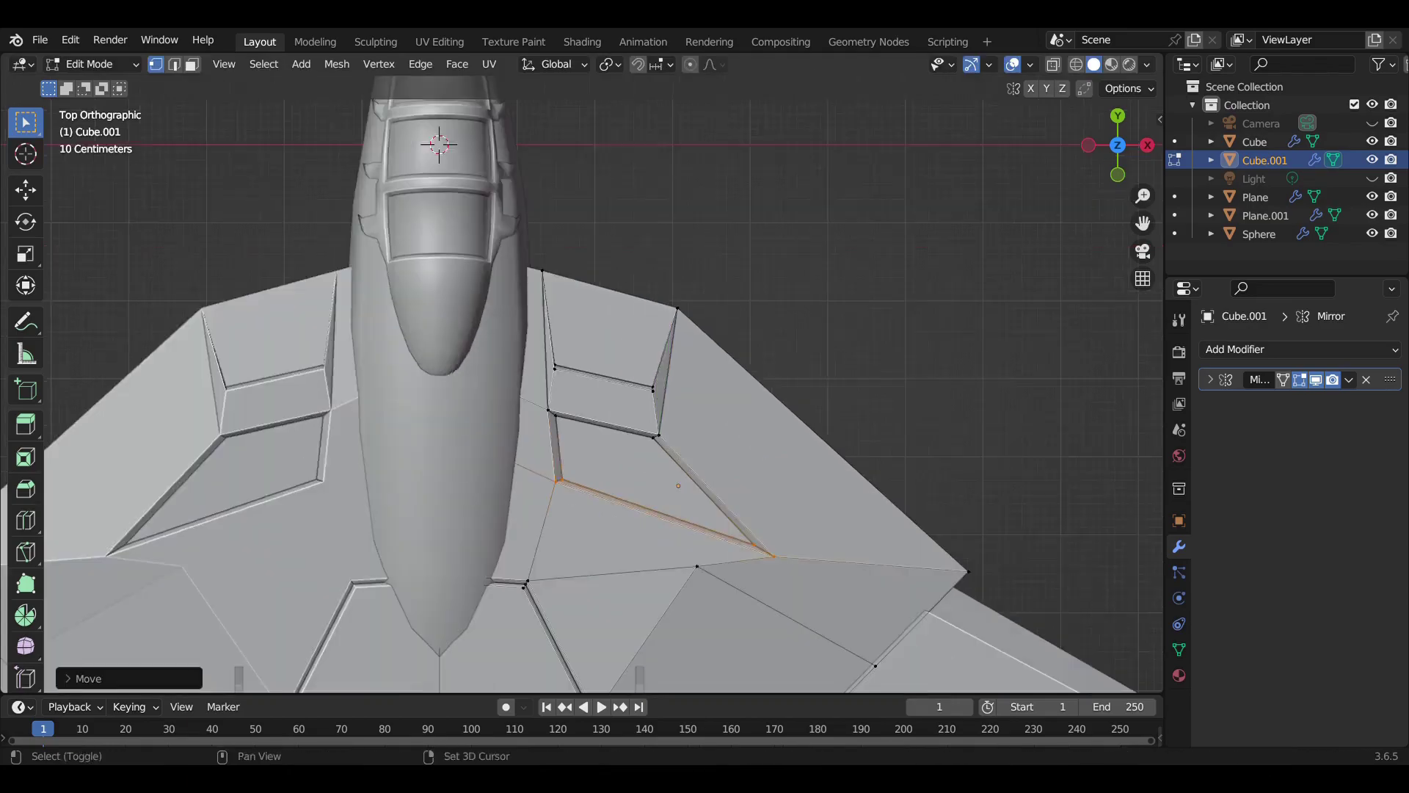
pyautogui.scroll(5, 631, 403)
# Knife-cut a new panel line across the wing
pyautogui.press('Tab')
pyautogui.scroll(-7, 632, 404)
pyautogui.moveTo(580, 382); pyautogui.dragTo(661, 330, button='middle')
pyautogui.press('Tab')
pyautogui.scroll(5, 580, 382)
pyautogui.moveTo(580, 382)
pyautogui.mouseDown(button='middle')
pyautogui.moveTo(499, 411)
pyautogui.moveTo(528, 367)
pyautogui.moveTo(513, 426)
pyautogui.moveTo(440, 382)
pyautogui.mouseUp(button='middle')
pyautogui.scroll(-5, 580, 382)
pyautogui.scroll(6, 580, 381)
pyautogui.moveTo(702, 401)
pyautogui.mouseDown(button='middle')
pyautogui.moveTo(665, 397)
pyautogui.moveTo(587, 440)
pyautogui.moveTo(572, 426)
pyautogui.mouseUp(button='middle')
pyautogui.press('Return')
# Raise the new vertex 0.0633 m along Z in side view
pyautogui.scroll(3, 572, 425)
pyautogui.press('KP_3')
pyautogui.press('g')
pyautogui.press('z')
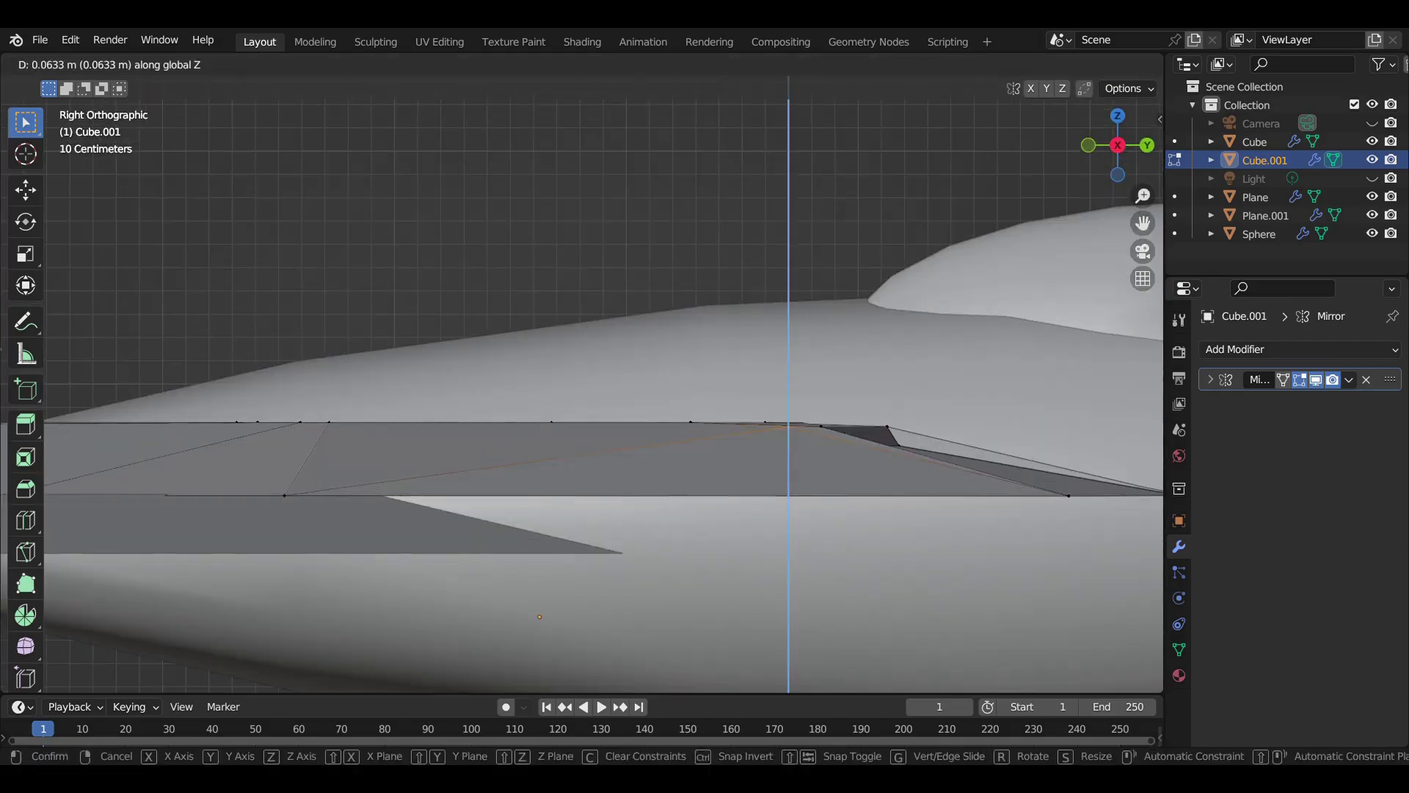
pyautogui.press('Return')
pyautogui.press('KP_7')
pyautogui.press('g')
pyautogui.press('Return')
# Return to Object Mode and deselect everything to view the whole jet
pyautogui.moveTo(587, 397)
pyautogui.mouseDown(button='middle')
pyautogui.moveTo(661, 367)
pyautogui.moveTo(697, 411)
pyautogui.mouseUp(button='middle')
pyautogui.scroll(2, 587, 396)
pyautogui.moveTo(588, 397)
pyautogui.mouseDown(button='middle')
pyautogui.moveTo(661, 382)
pyautogui.moveTo(587, 455)
pyautogui.moveTo(602, 499)
pyautogui.mouseUp(button='middle')
pyautogui.press('Tab')
pyautogui.scroll(-3, 624, 411)
pyautogui.hotkey('alt', 'a')
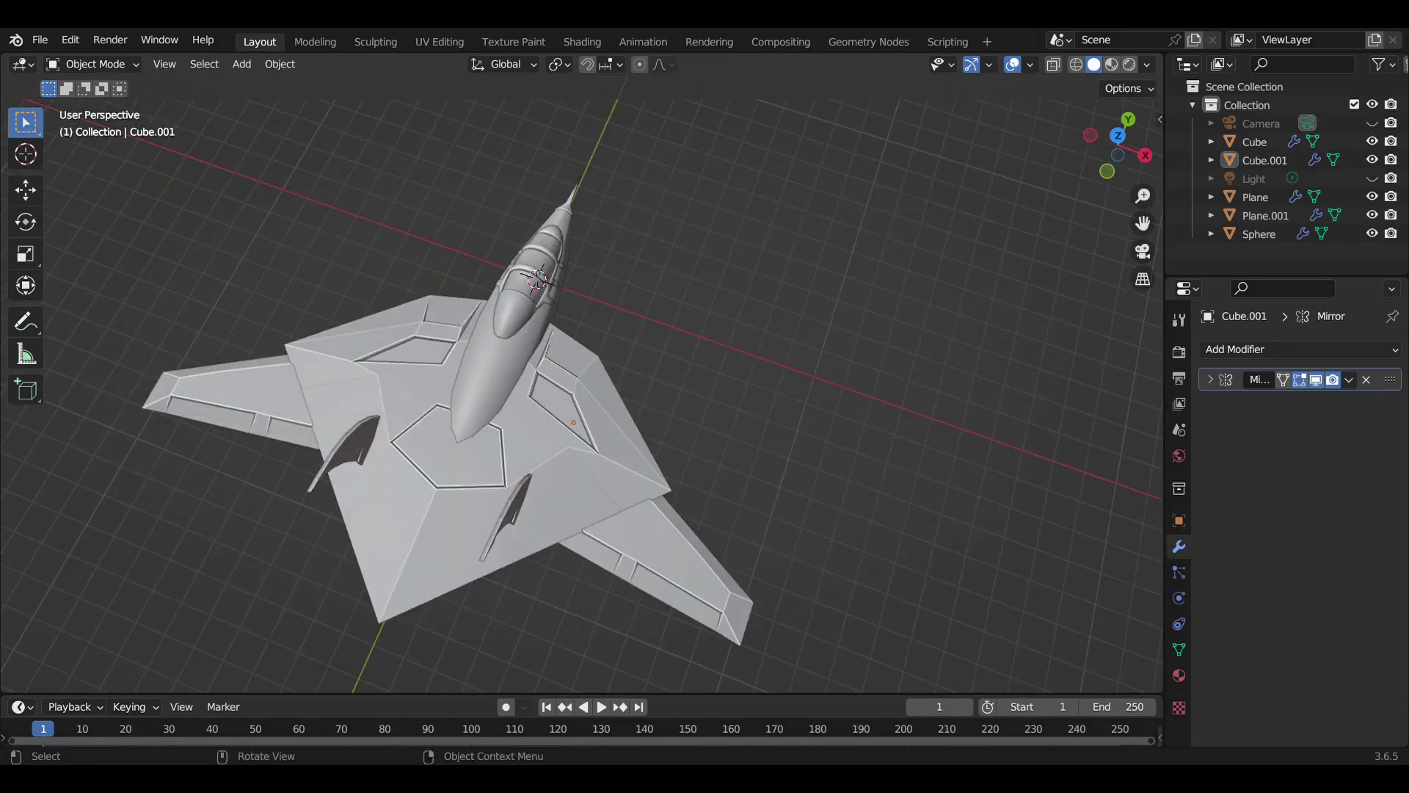
# Add a new cube from the Add > Mesh menu in top view
pyautogui.press('KP_7')
pyautogui.scroll(5, 587, 396)
pyautogui.click(241, 64)
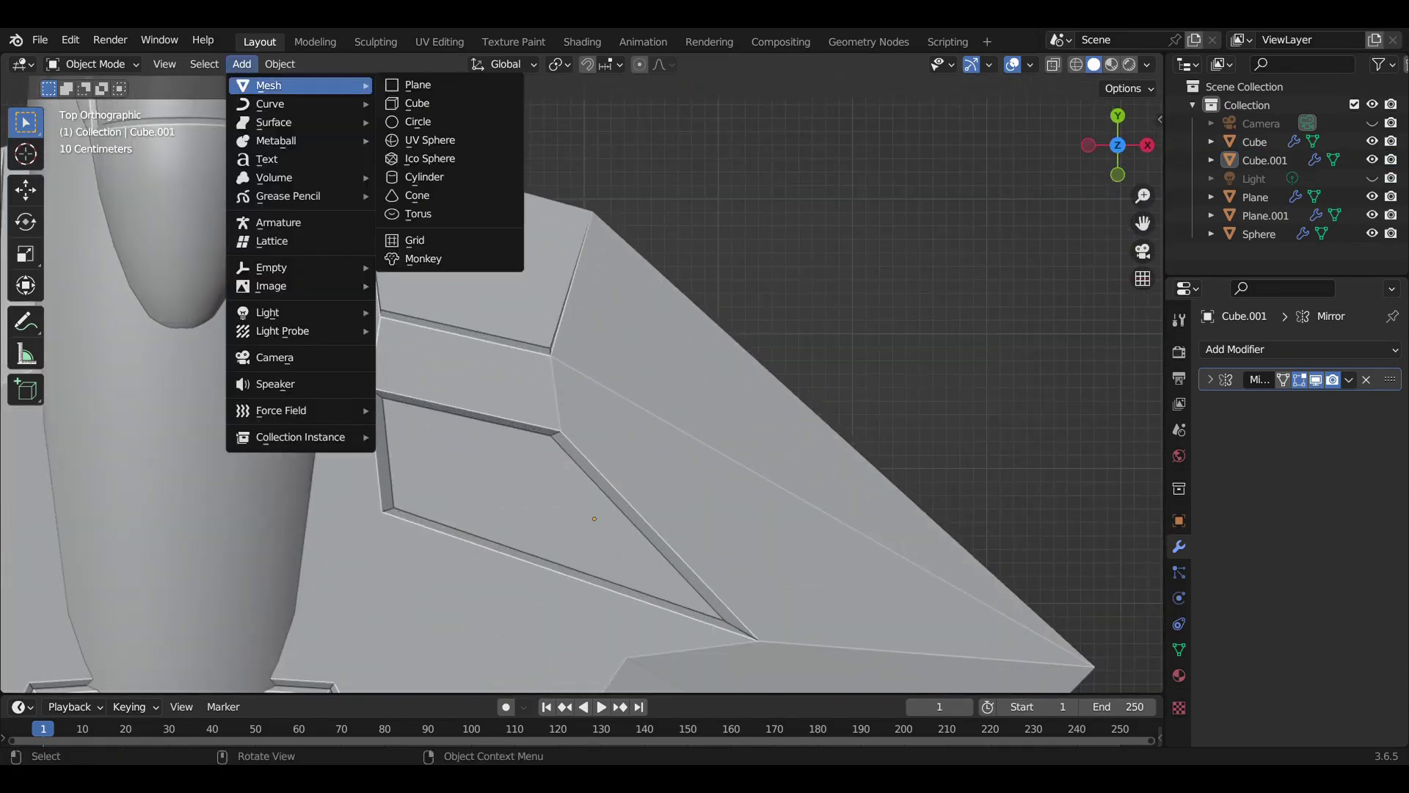
pyautogui.click(411, 101)
pyautogui.scroll(-3, 587, 397)
pyautogui.scroll(3, 588, 397)
pyautogui.press('g')
pyautogui.click(547, 406)
pyautogui.scroll(2, 546, 406)
pyautogui.press('s')
pyautogui.press('Escape')
pyautogui.click(1077, 63)
# Scale the cube along Y and X into a thin slat shape
pyautogui.press('s')
pyautogui.press('y')
pyautogui.click(547, 488)
pyautogui.press('s')
pyautogui.press('x')
pyautogui.click(543, 417)
pyautogui.press('s')
pyautogui.press('y')
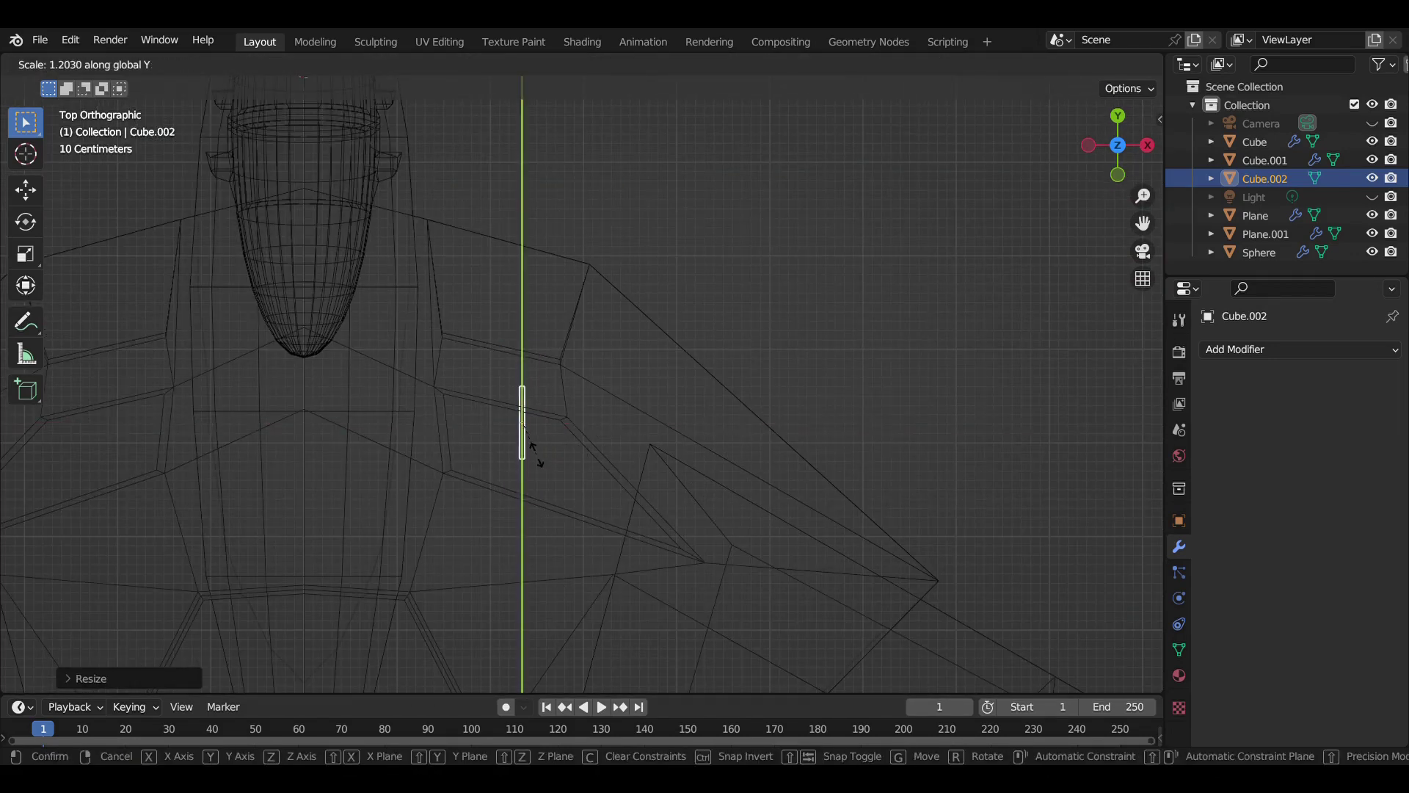
pyautogui.click(539, 477)
# Move the slat into the wing panel, thin it on X, and duplicate it
pyautogui.scroll(2, 538, 477)
pyautogui.press('g')
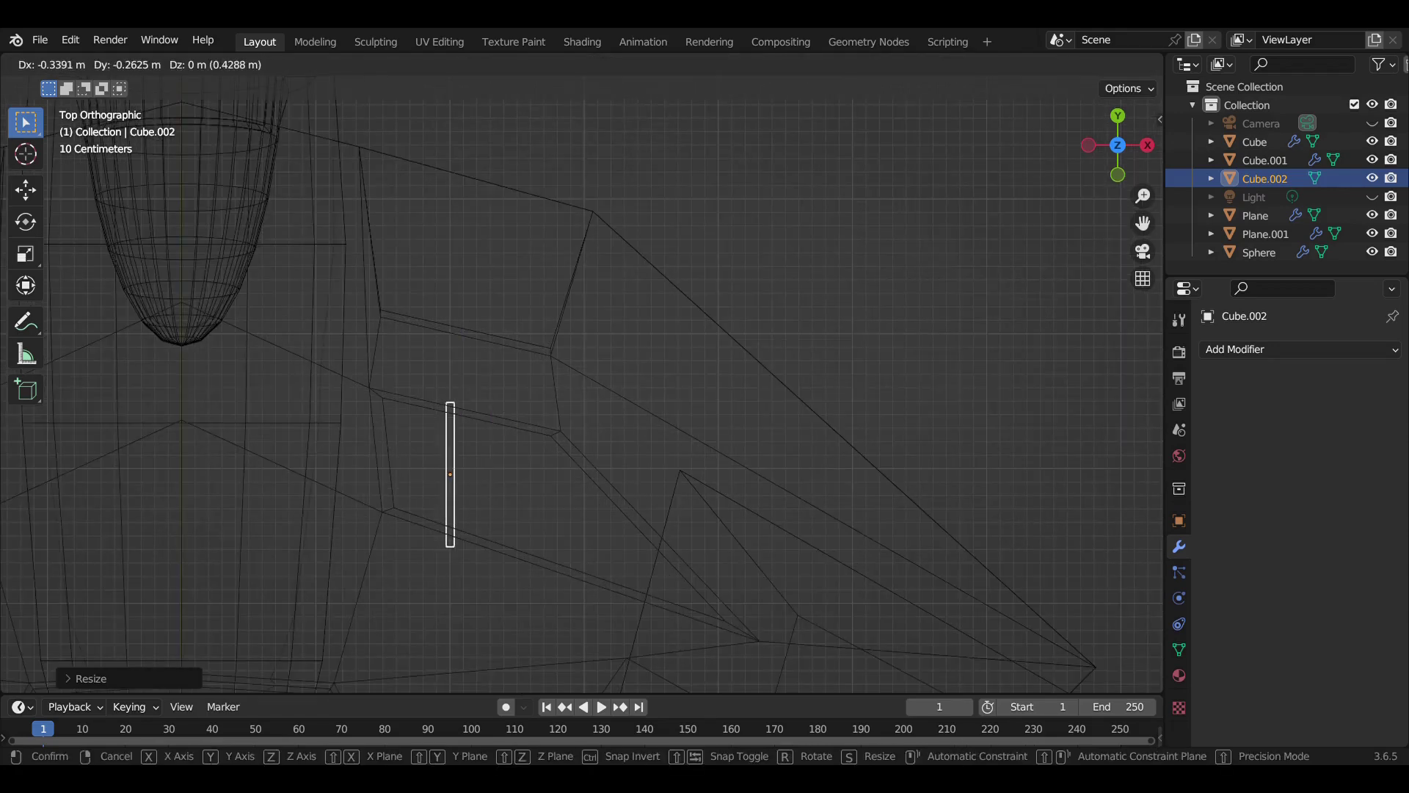
pyautogui.click(538, 497)
pyautogui.press('s')
pyautogui.press('x')
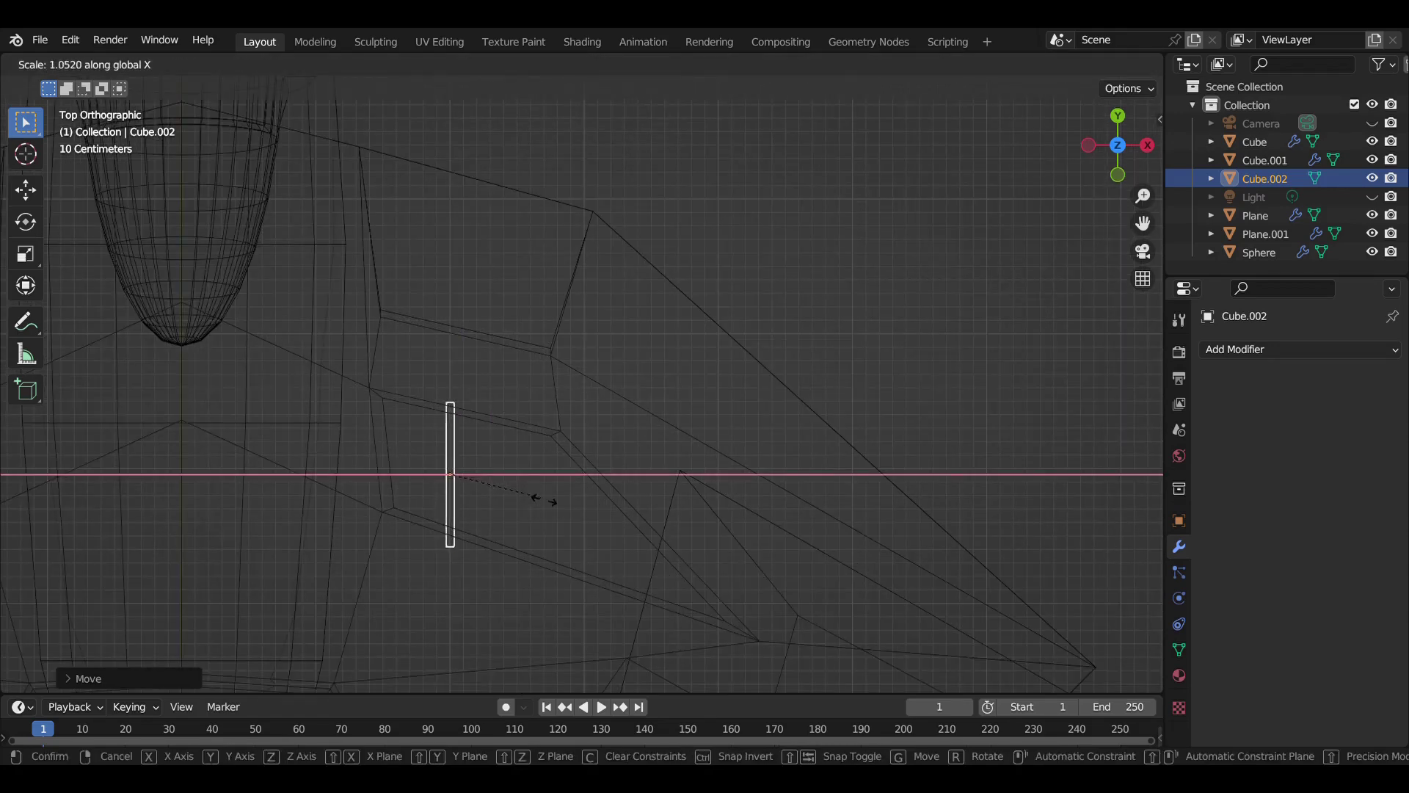
pyautogui.click(520, 484)
pyautogui.hotkey('shift', 'd')
pyautogui.click(450, 477)
# Tilt and lengthen the first slat to follow the panel edge
pyautogui.press('r')
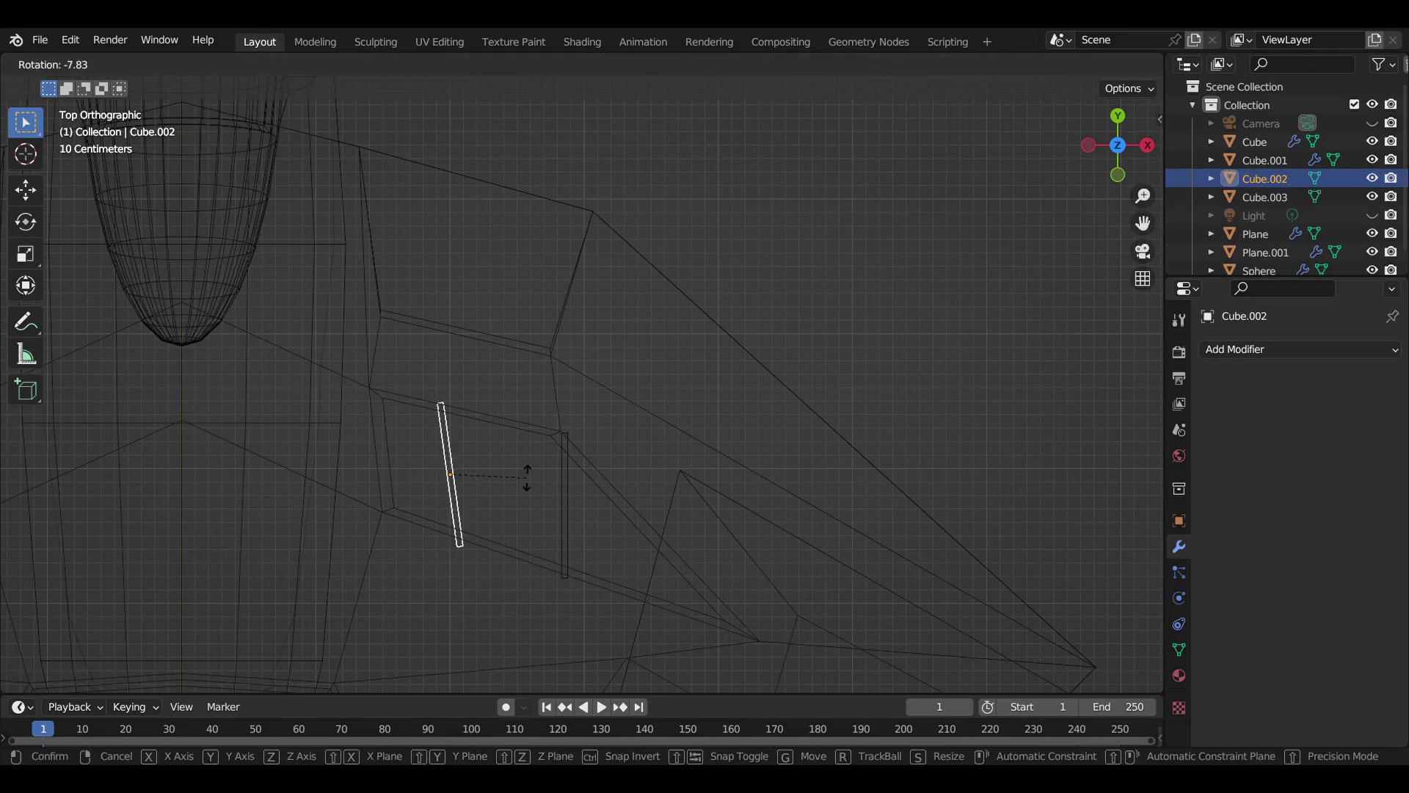
pyautogui.click(526, 481)
pyautogui.press('s')
pyautogui.click(476, 571)
pyautogui.scroll(2, 476, 572)
pyautogui.press('r')
pyautogui.click(393, 514)
pyautogui.scroll(-2, 393, 513)
# Rotate the second slat diagonally and position it in the panel
pyautogui.click(1265, 197)
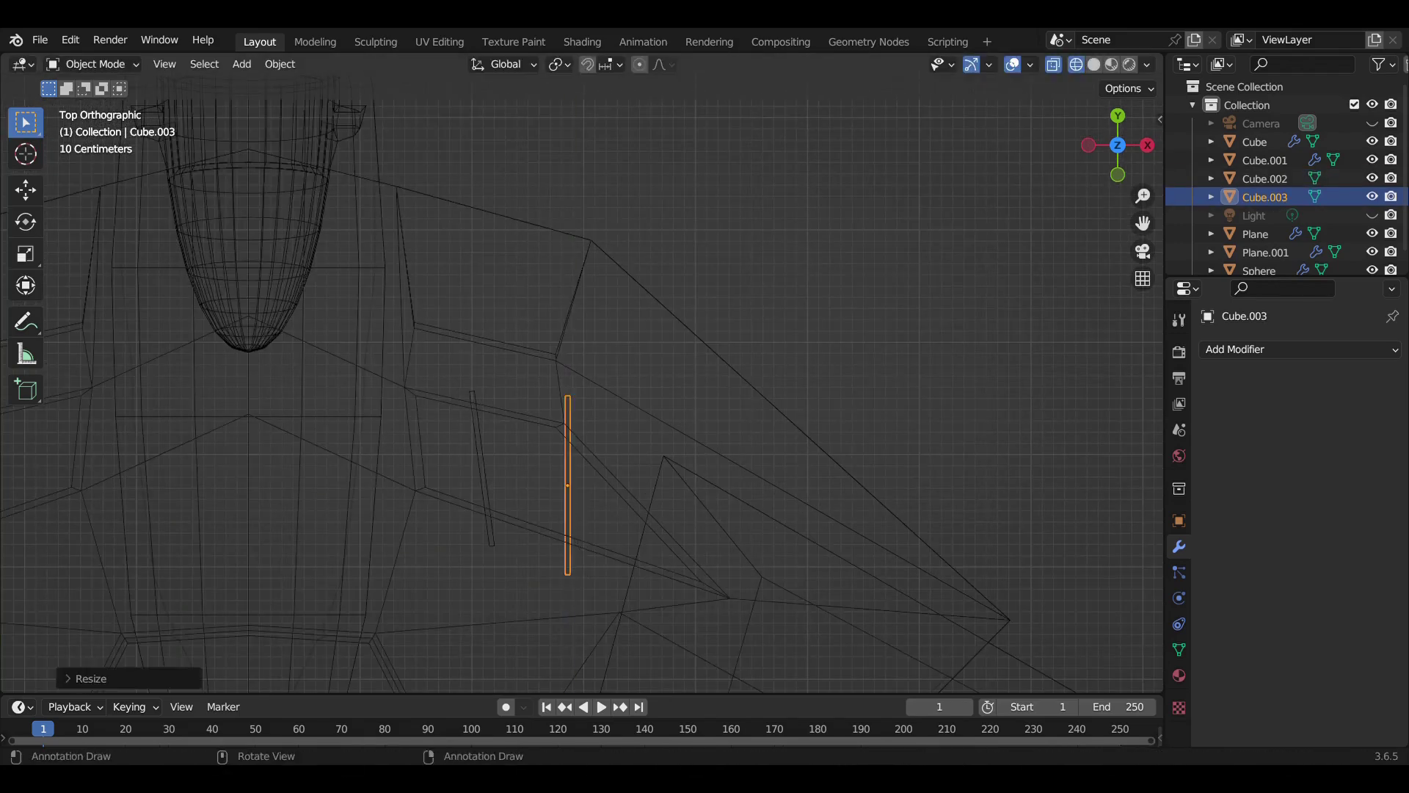
pyautogui.press('r')
pyautogui.click(629, 513)
pyautogui.press('g')
pyautogui.click(536, 506)
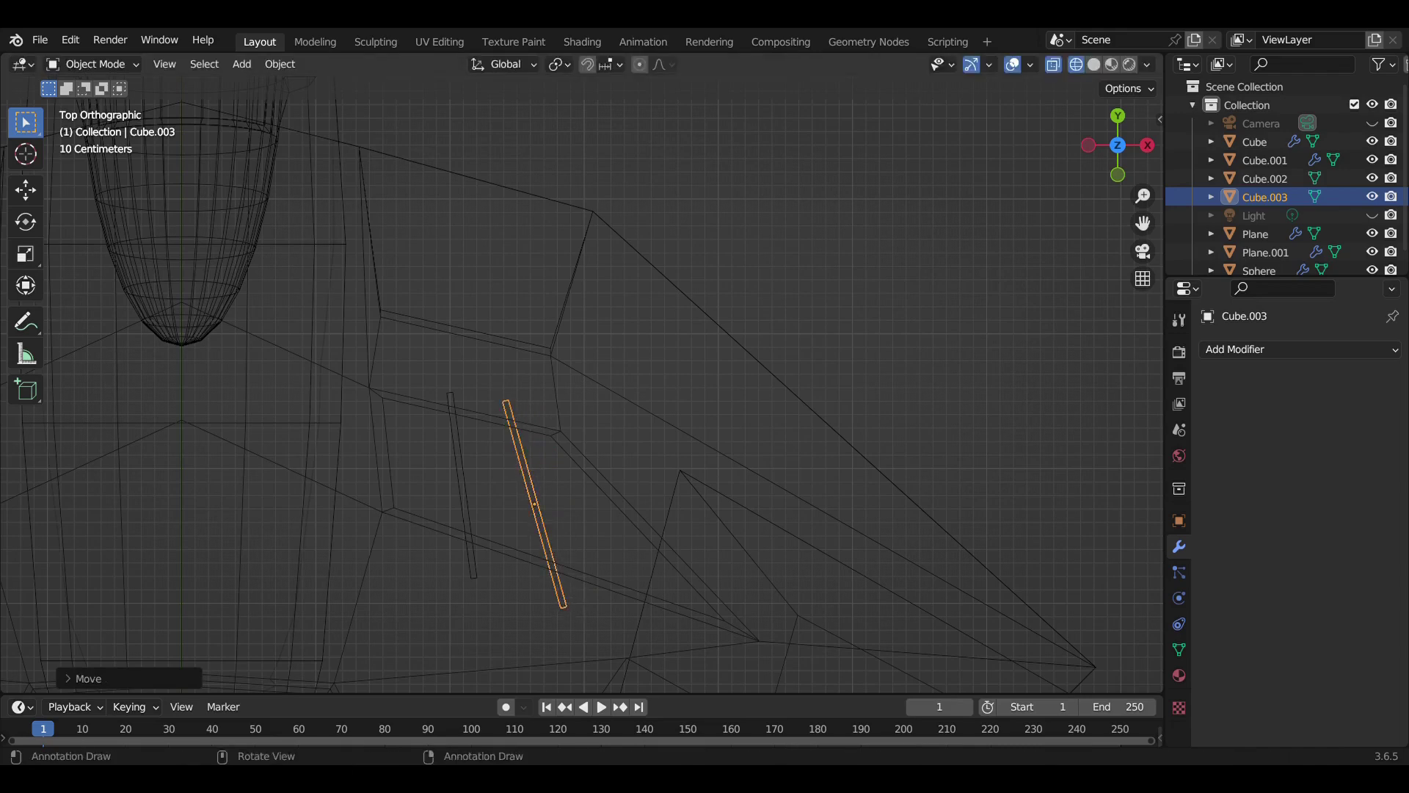
pyautogui.press('g')
pyautogui.click(543, 514)
# Raise both slats 0.0711 m along Z
pyautogui.click(462, 484)
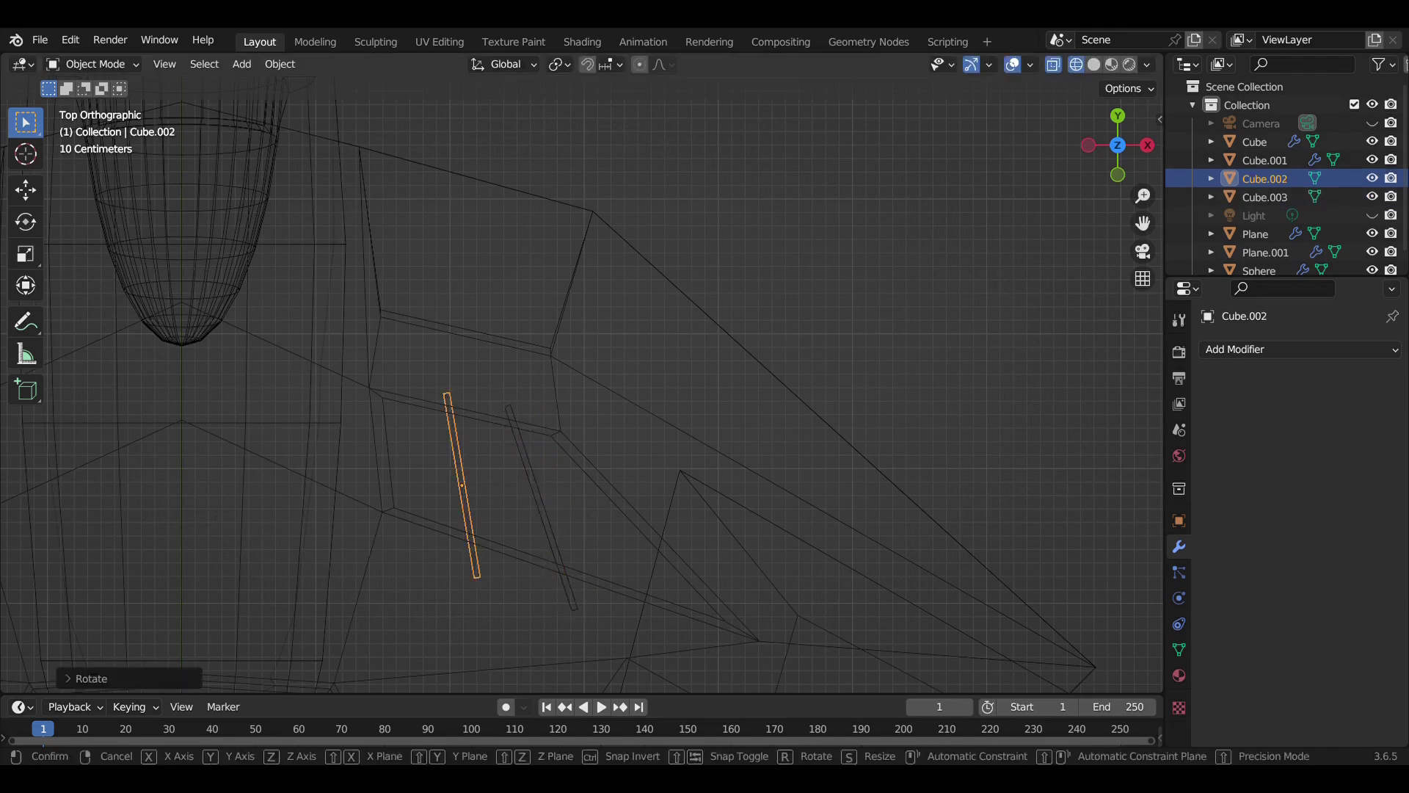
pyautogui.press('KP_1')
pyautogui.keyDown('shift'); pyautogui.click(562, 459); pyautogui.keyUp('shift')
pyautogui.press('KP_3')
pyautogui.press('g')
pyautogui.press('z')
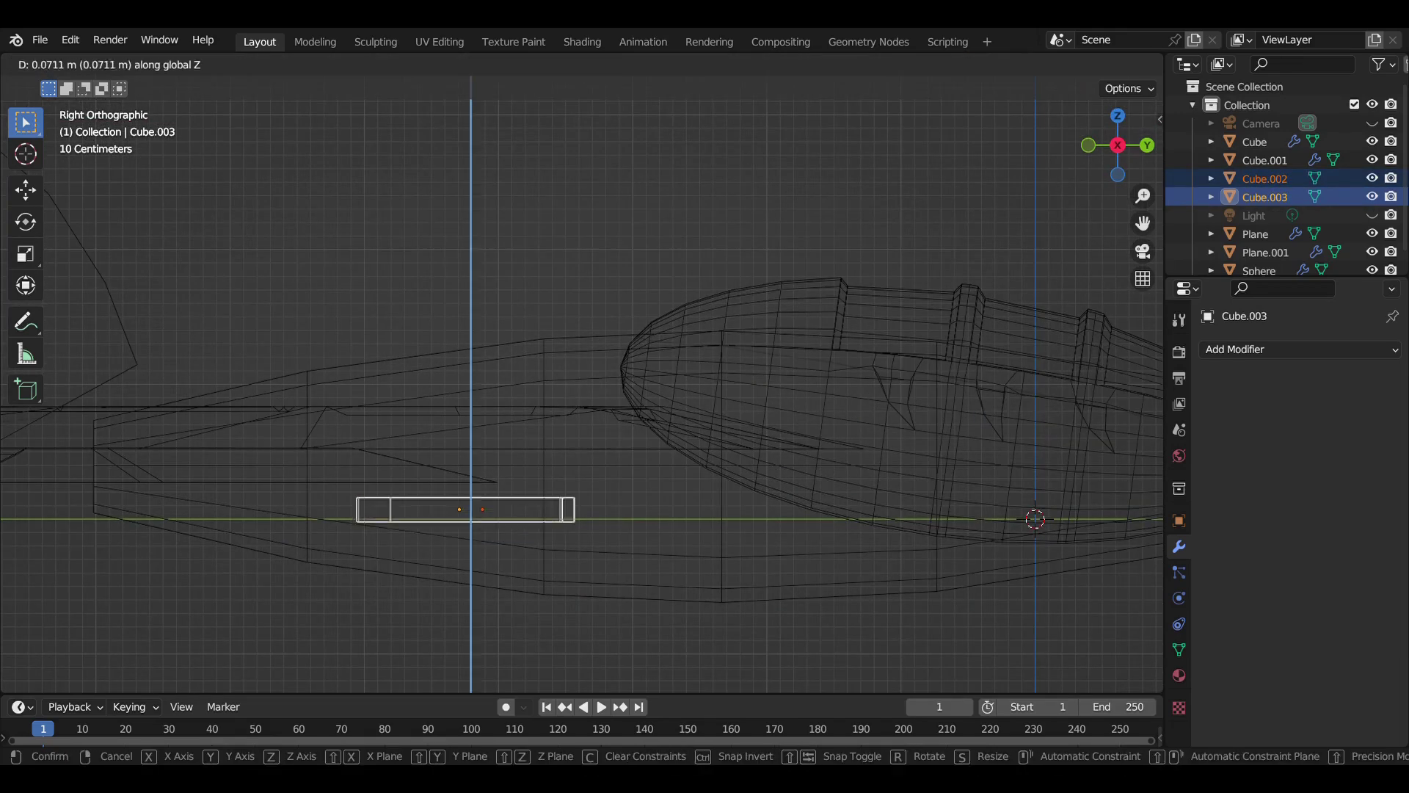
pyautogui.press('Return')
# Join the slats and add a Mirror modifier with Cube as mirror object
pyautogui.moveTo(580, 396)
pyautogui.mouseDown(button='middle')
pyautogui.moveTo(514, 440)
pyautogui.moveTo(499, 433)
pyautogui.mouseUp(button='middle')
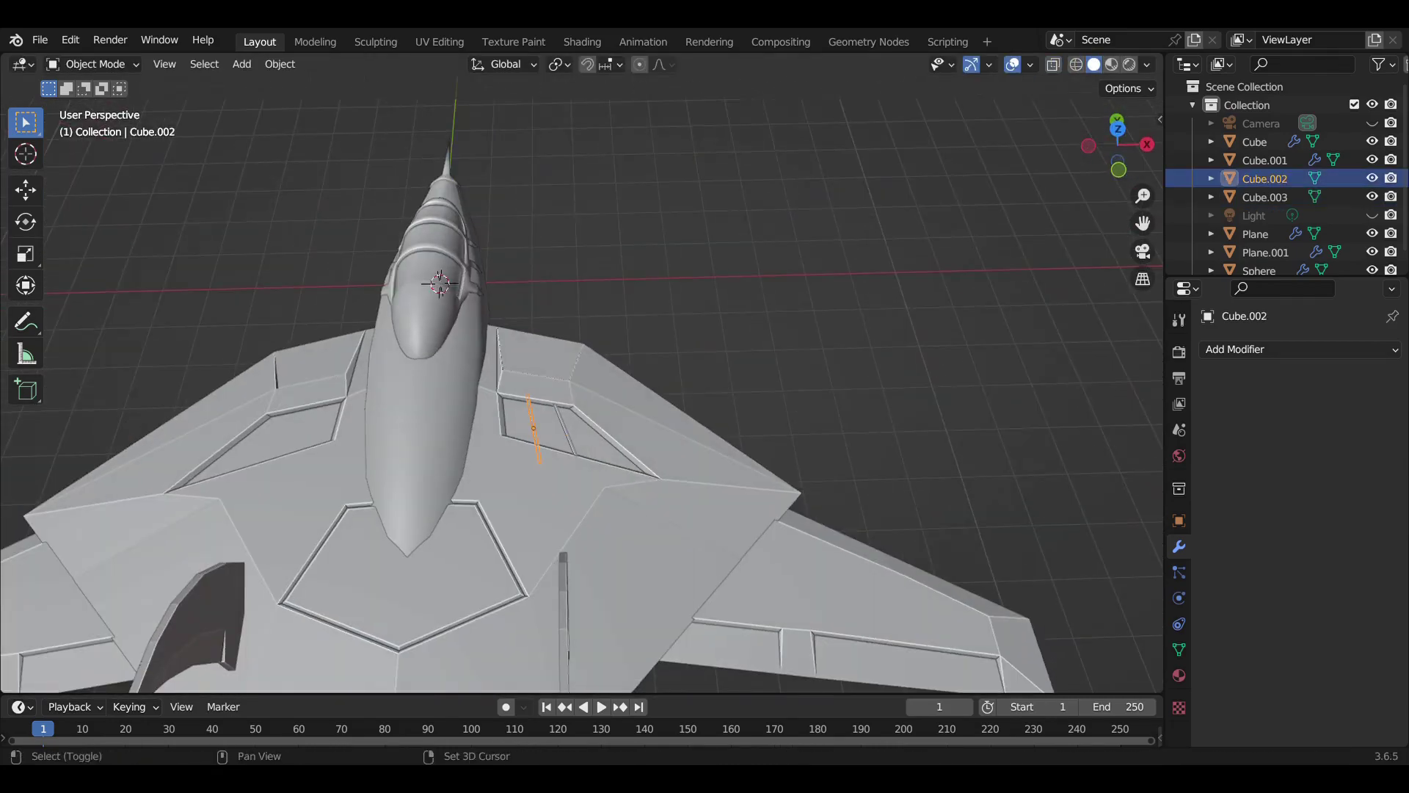
pyautogui.keyDown('ctrl'); pyautogui.click(1265, 197); pyautogui.keyUp('ctrl')
pyautogui.hotkey('ctrl', 'j')
pyautogui.click(1235, 349)
pyautogui.click(1002, 552)
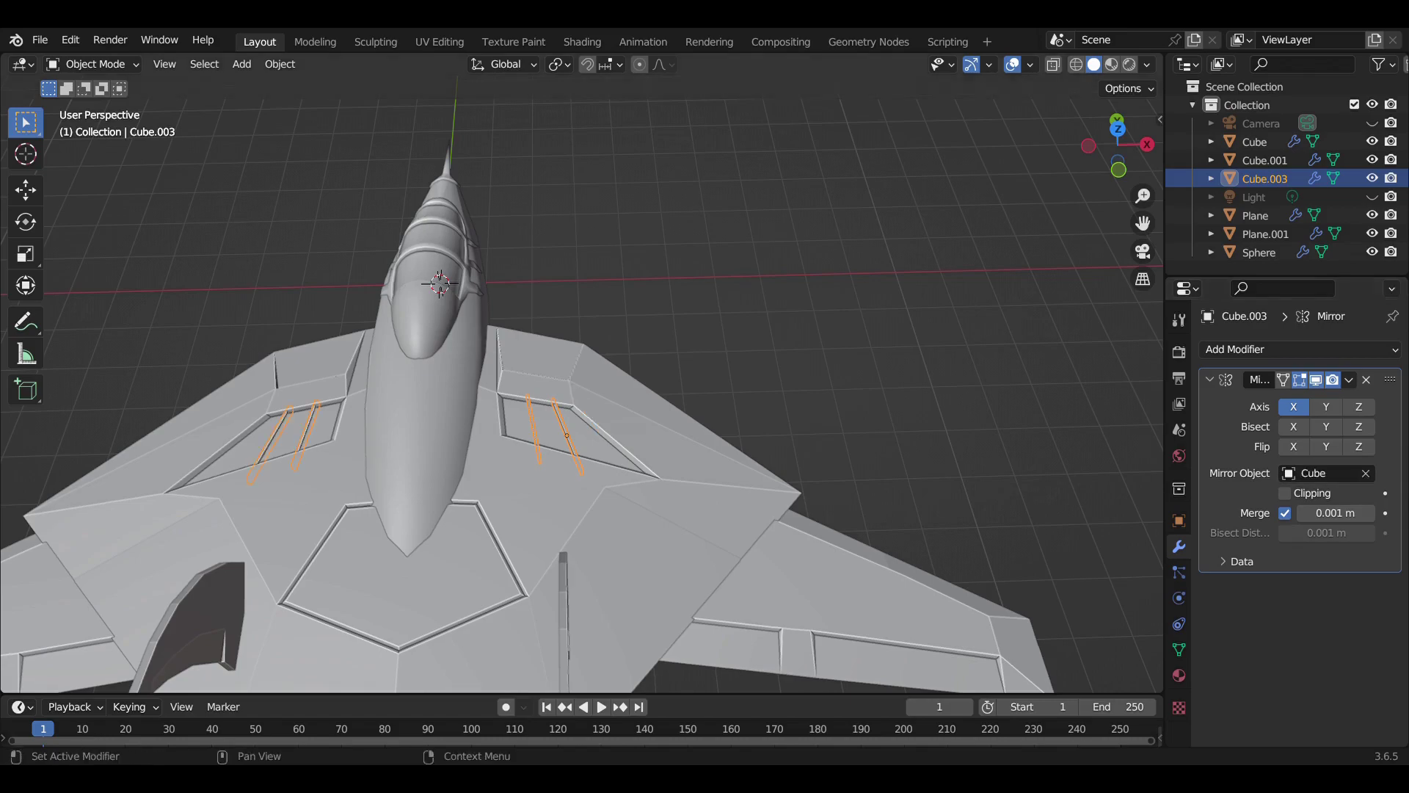
pyautogui.click(1209, 379)
pyautogui.moveTo(588, 367); pyautogui.dragTo(557, 382, button='middle')
pyautogui.press('KP_1')
pyautogui.press('KP_7')
# Add a cylinder and rotate it 90° on X
pyautogui.click(242, 64)
pyautogui.click(411, 166)
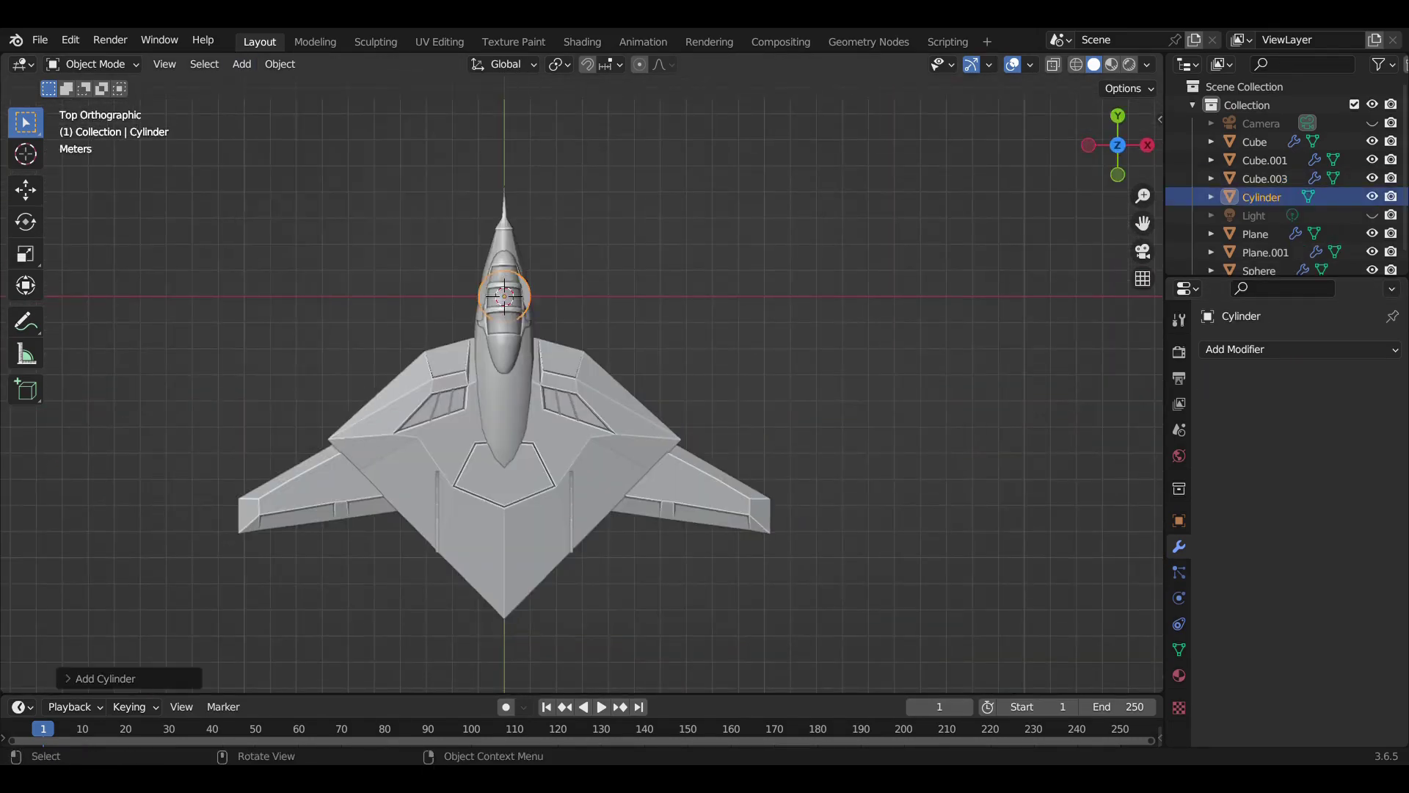
pyautogui.write('rx90')
pyautogui.press('Return')
# Move the cylinder behind the jet along Y and lower it on Z
pyautogui.press('g')
pyautogui.press('y')
pyautogui.press('Return')
pyautogui.press('KP_3')
pyautogui.press('g')
pyautogui.press('z')
pyautogui.press('Return')
pyautogui.scroll(3, 582, 385)
# Resize the cylinder to nozzle size, checking top and side views
pyautogui.press('s')
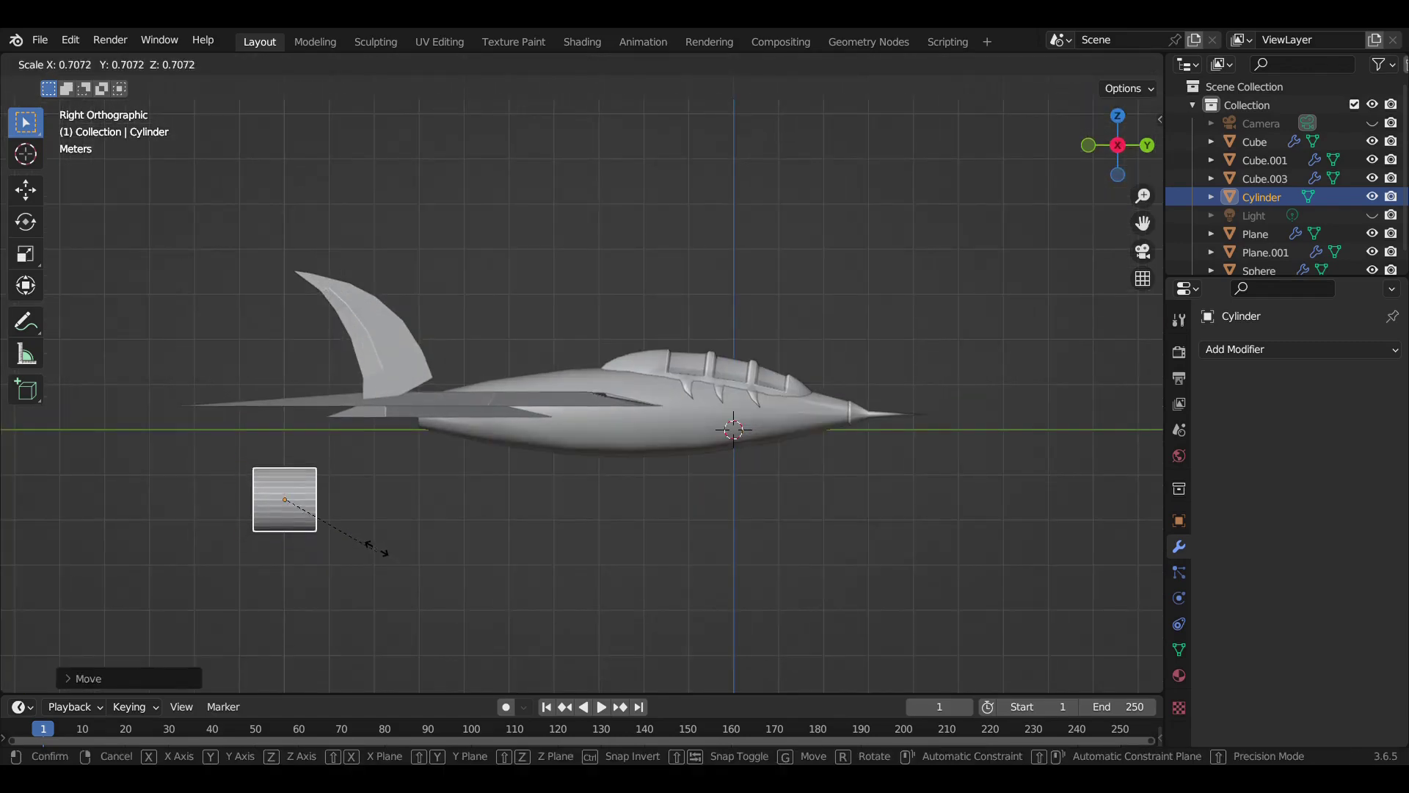
pyautogui.press('Return')
pyautogui.press('KP_7')
pyautogui.scroll(2, 602, 169)
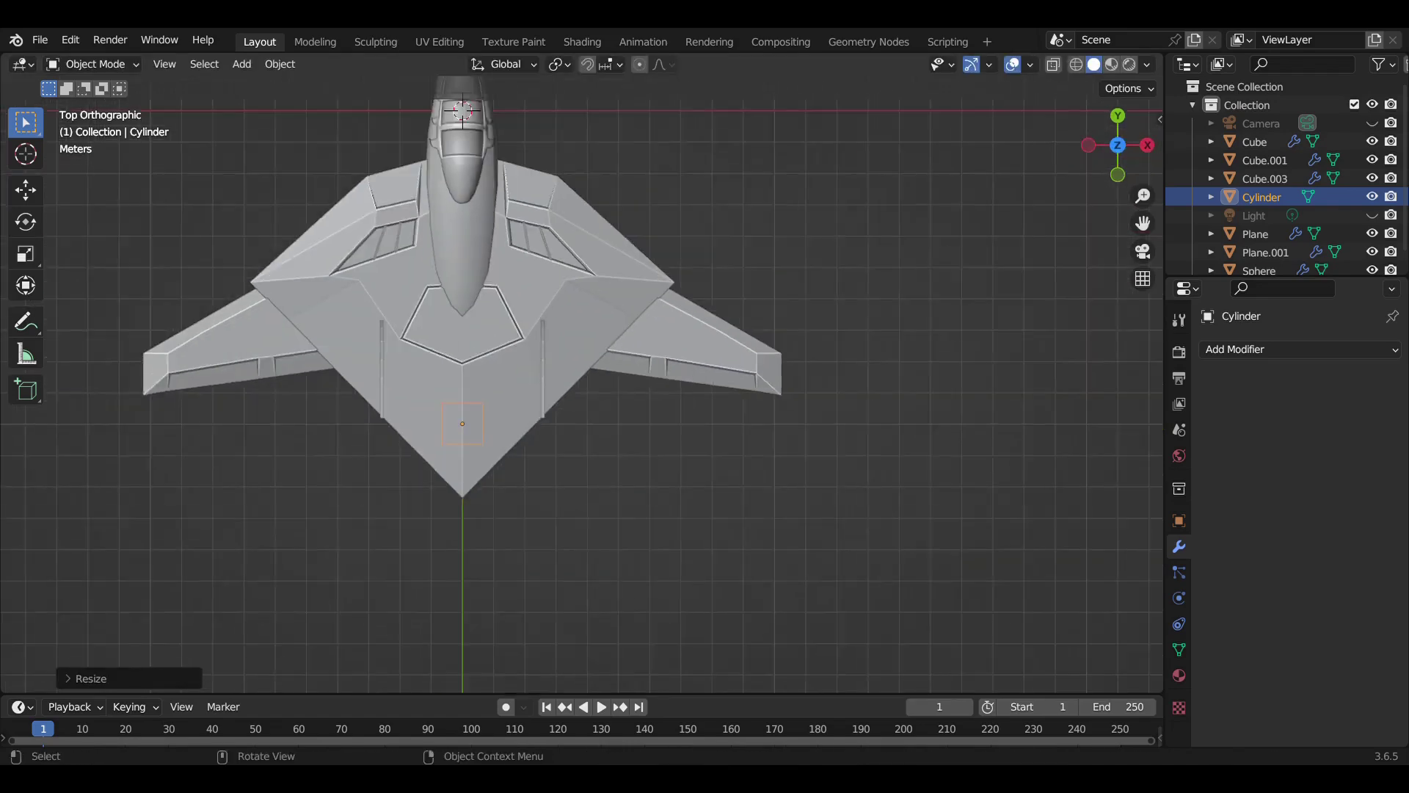
pyautogui.press('s')
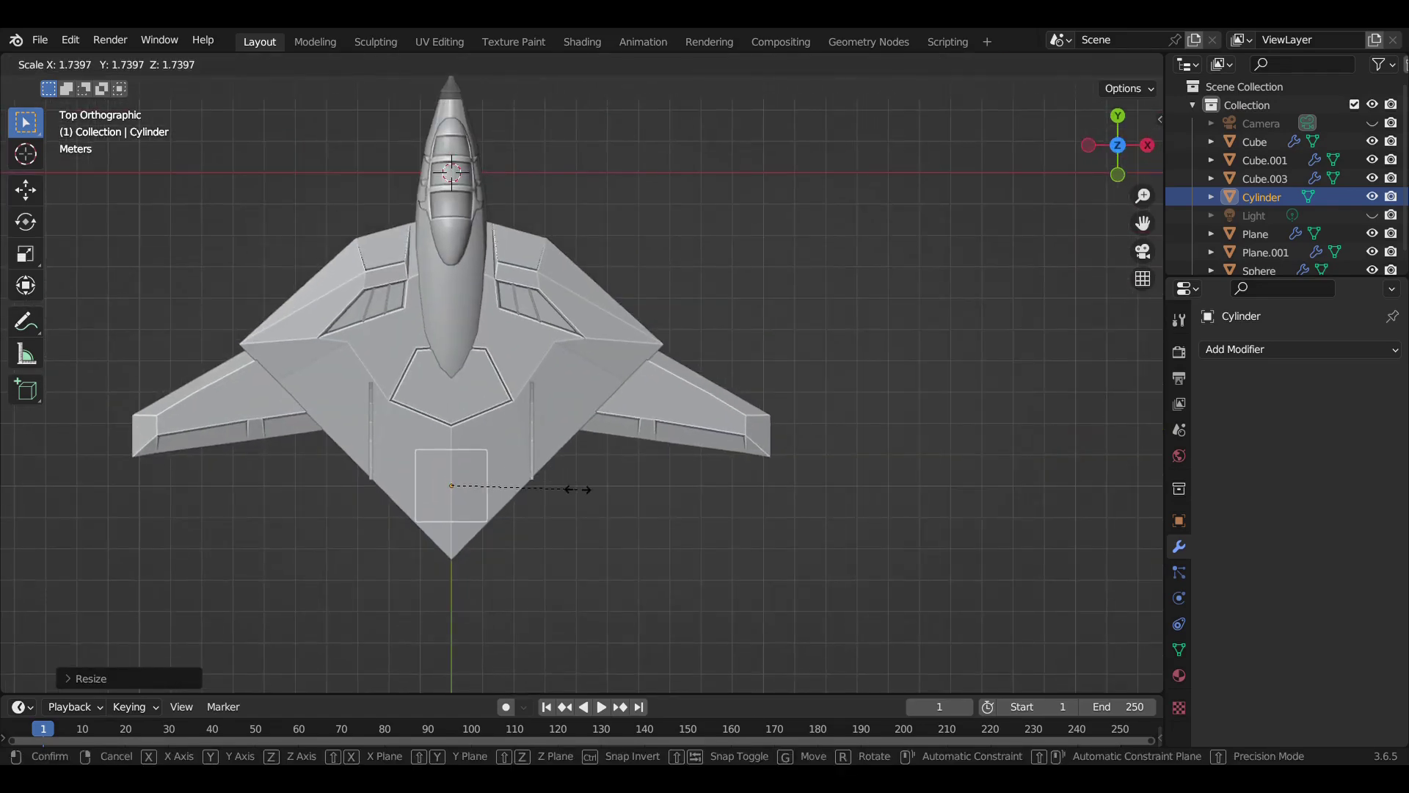
pyautogui.press('Return')
pyautogui.press('KP_3')
# In wireframe Edit Mode, resize the cylinder mesh and shift it along Y
pyautogui.press('Tab')
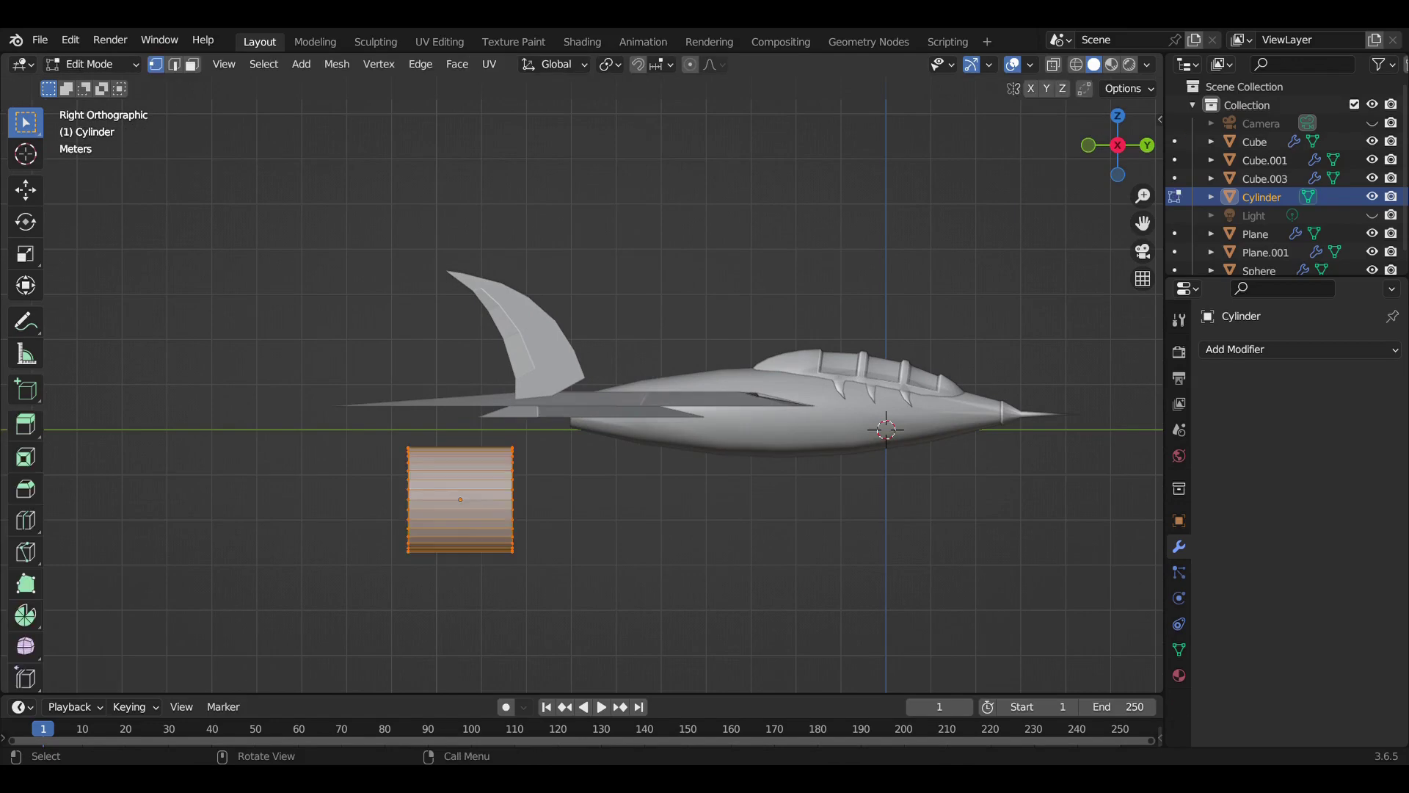
pyautogui.hotkey('shift', 'z')
pyautogui.press('s')
pyautogui.press('Return')
pyautogui.press('g')
pyautogui.press('y')
pyautogui.press('Return')
pyautogui.moveTo(705, 367)
pyautogui.mouseDown(button='middle')
pyautogui.moveTo(558, 330)
pyautogui.moveTo(558, 352)
pyautogui.mouseUp(button='middle')
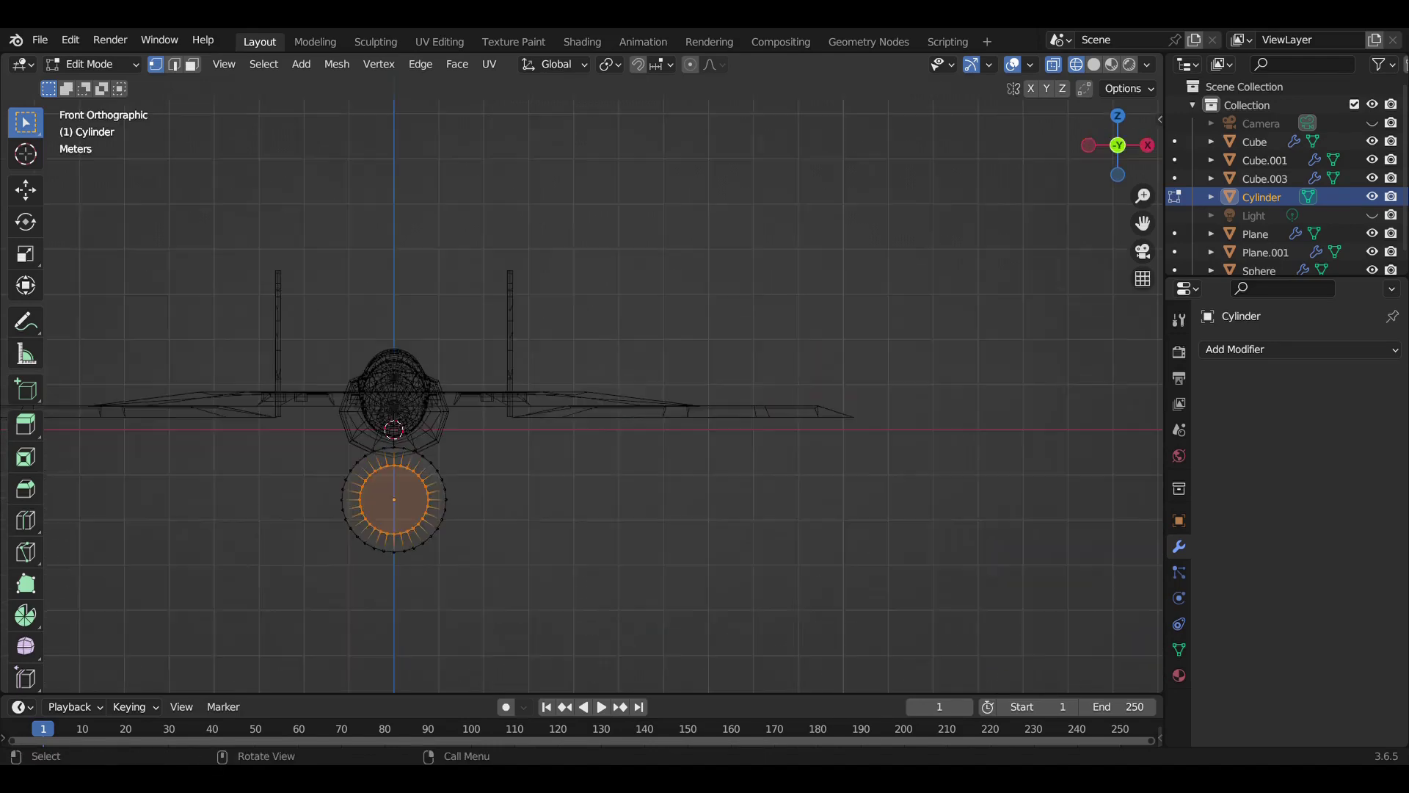
pyautogui.press('Escape')
pyautogui.moveTo(588, 580); pyautogui.dragTo(624, 530, button='middle')
# Extrude the cylinder's end face and shrink it into a recessed inner ring
pyautogui.press('e')
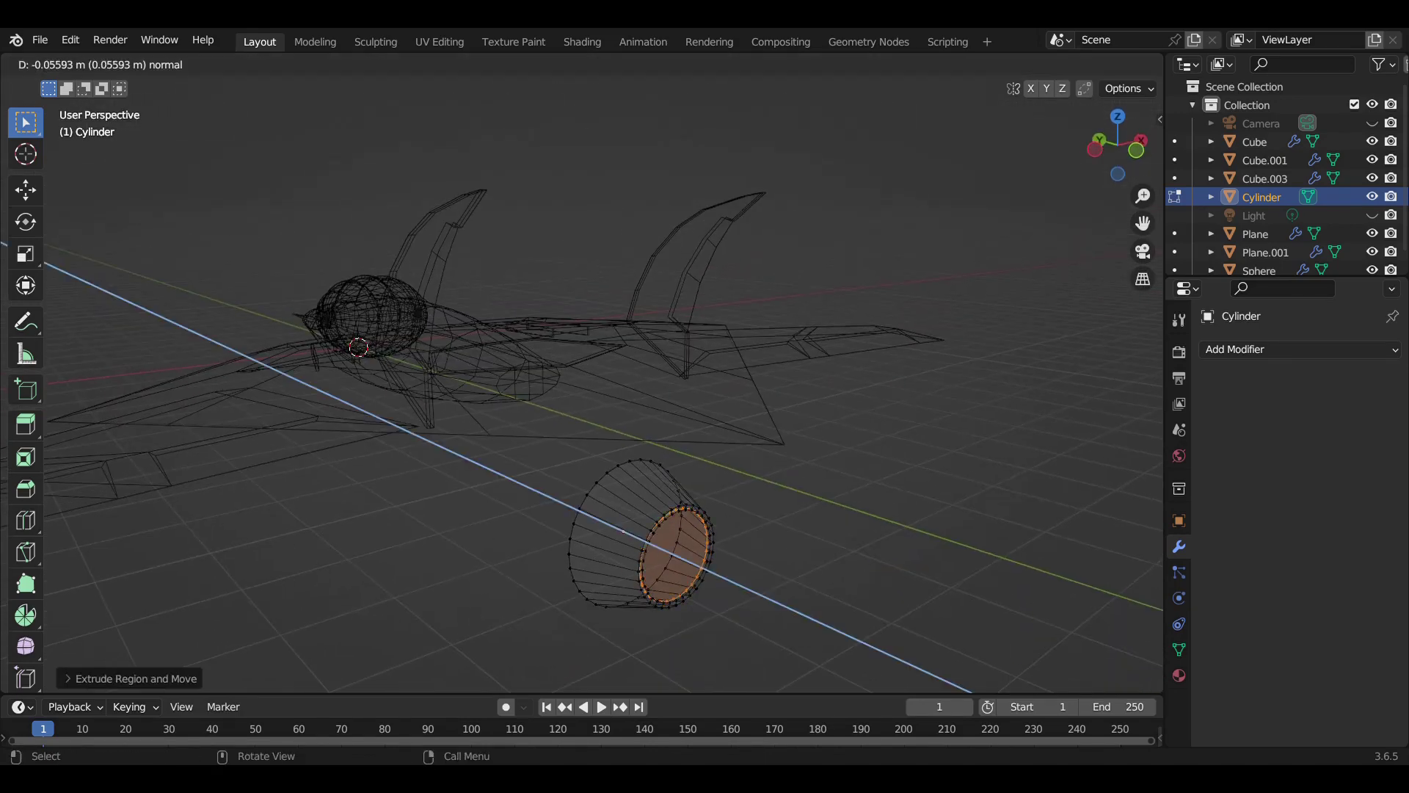
pyautogui.press('Return')
pyautogui.press('KP_3')
pyautogui.press('KP_1')
pyautogui.press('s')
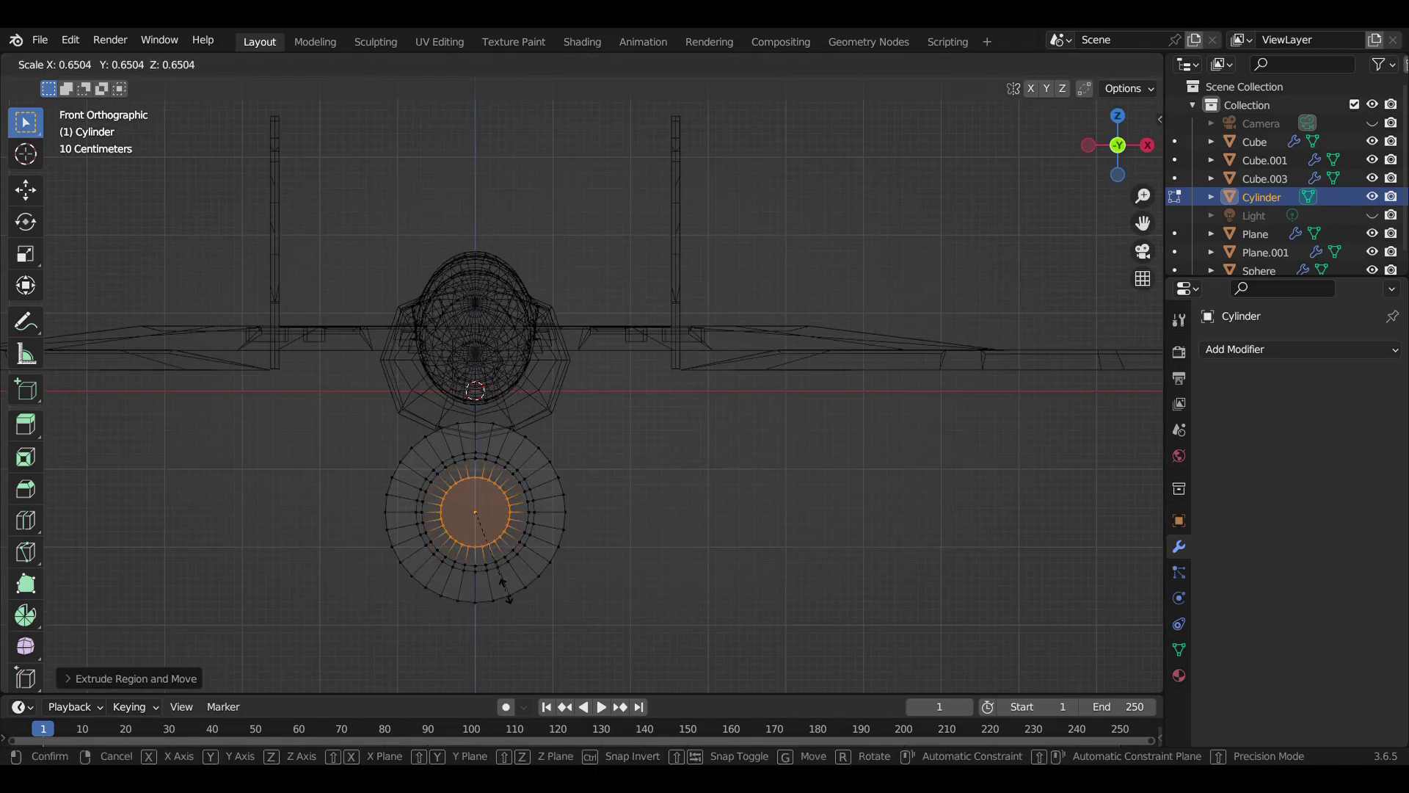
pyautogui.press('Return')
# Re-enter Edit Mode in solid shading and view the nozzle from below
pyautogui.press('Tab')
pyautogui.moveTo(588, 367)
pyautogui.mouseDown(button='middle')
pyautogui.moveTo(660, 316)
pyautogui.moveTo(668, 250)
pyautogui.mouseUp(button='middle')
pyautogui.press('Tab')
pyautogui.press('3')
pyautogui.hotkey('shift', 'z')
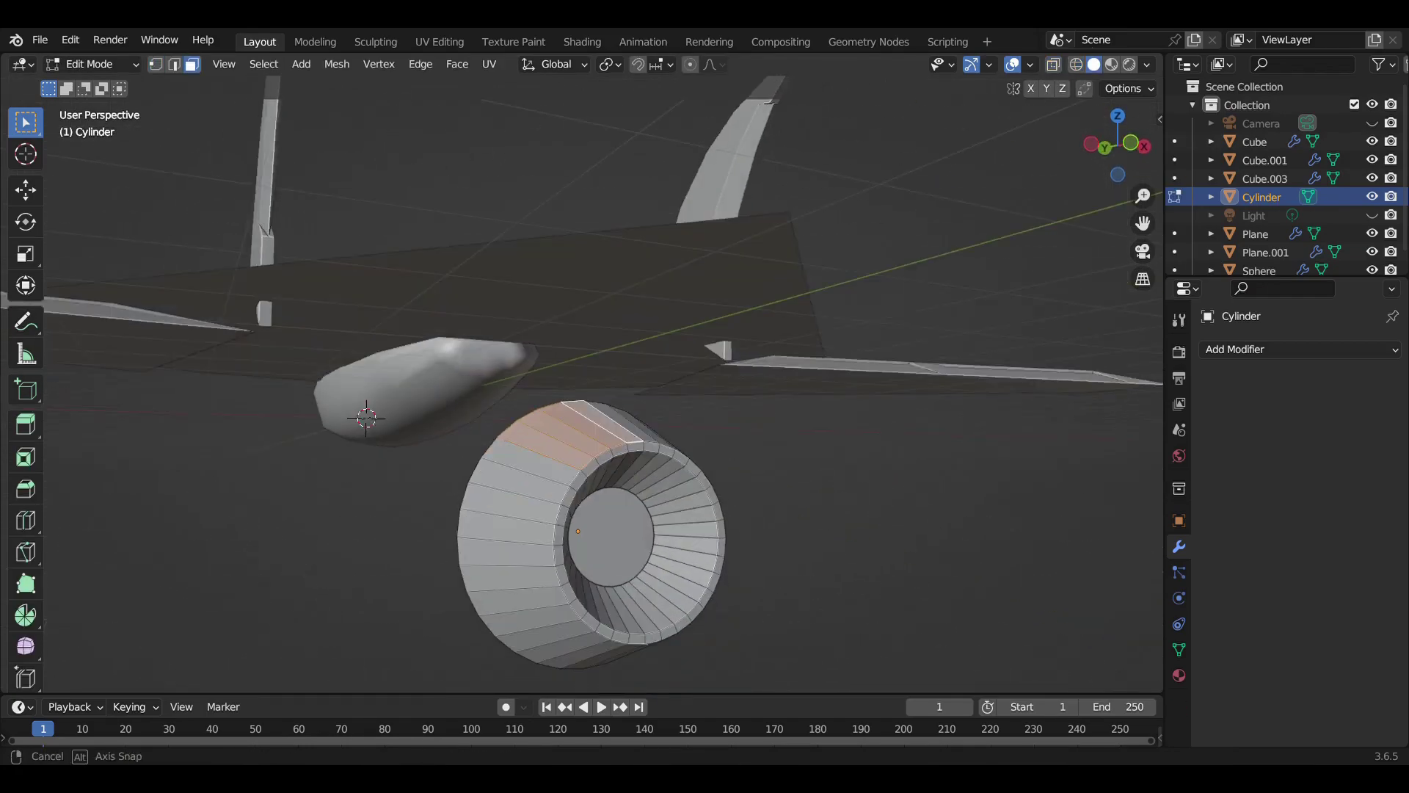
pyautogui.moveTo(668, 249); pyautogui.dragTo(683, 191, button='middle')
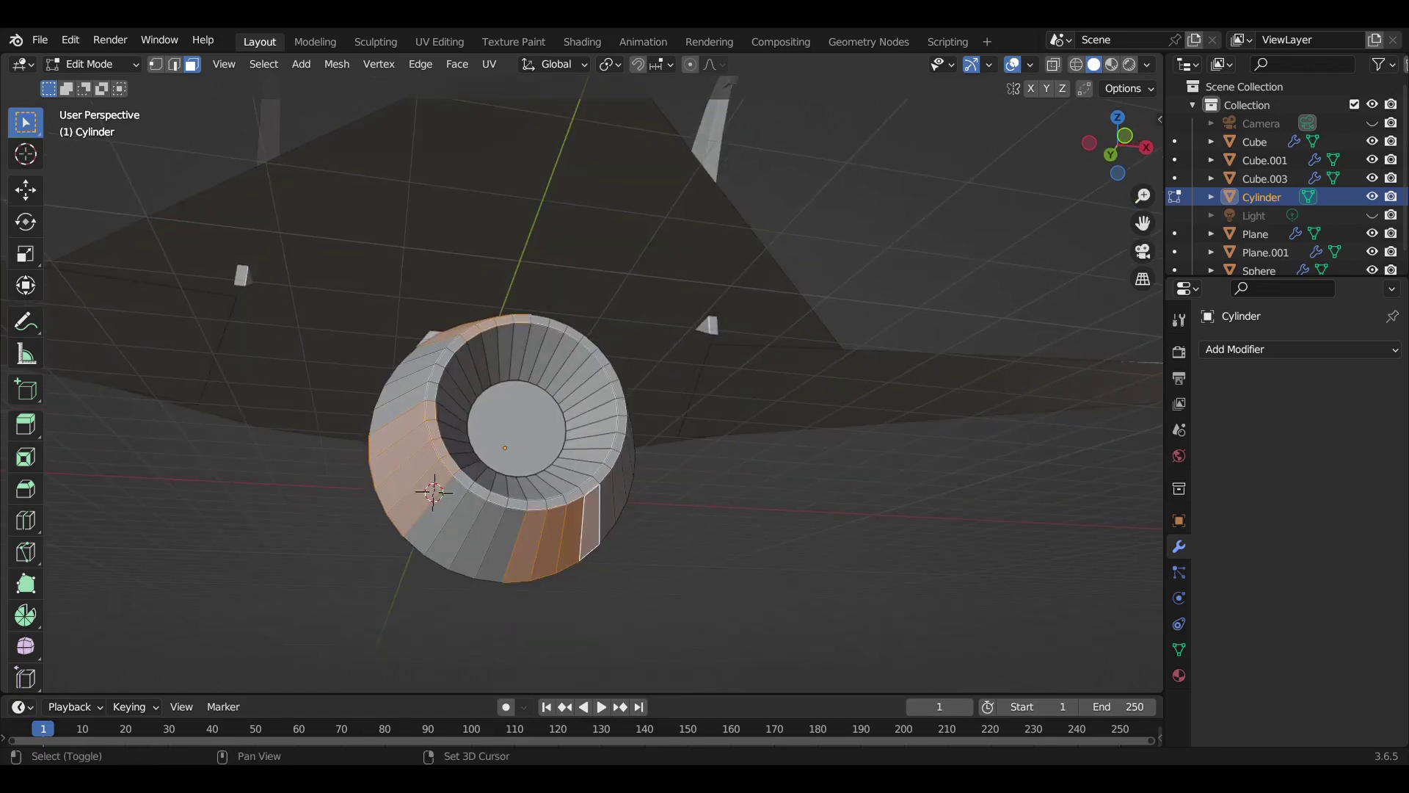
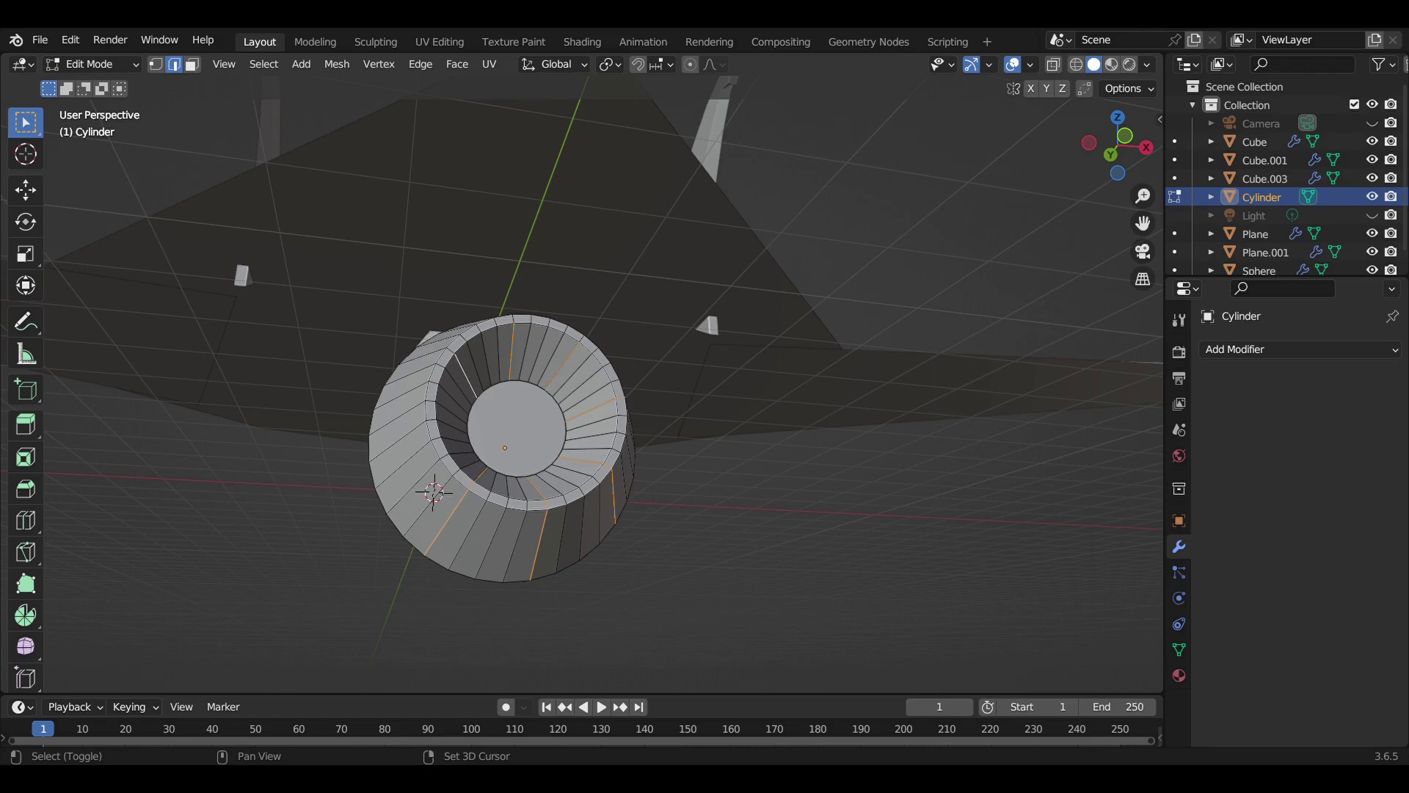
# In Front view, bevel the selected radial edges slightly into thin double edges
pyautogui.moveTo(587, 367); pyautogui.dragTo(506, 455, button='middle')
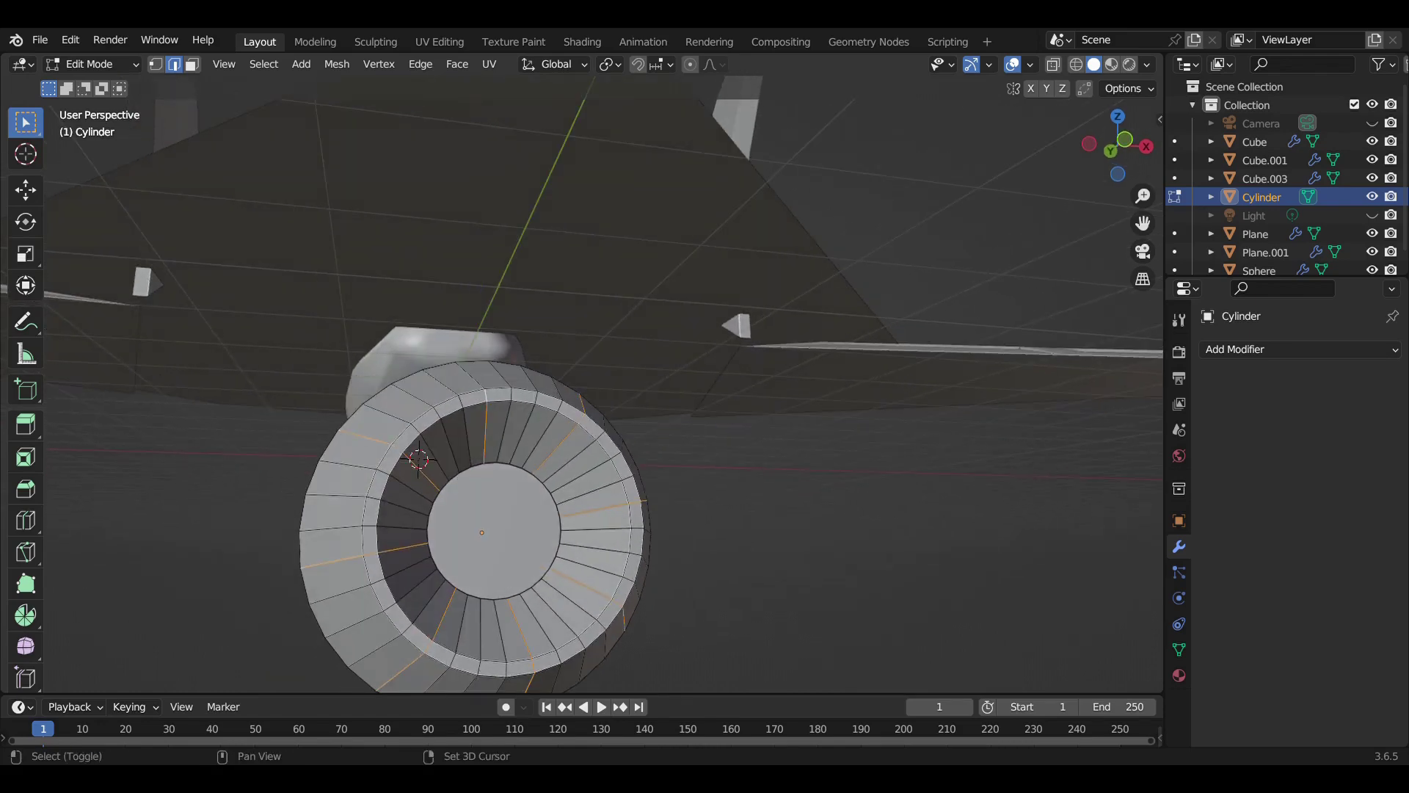
pyautogui.press('KP_1')
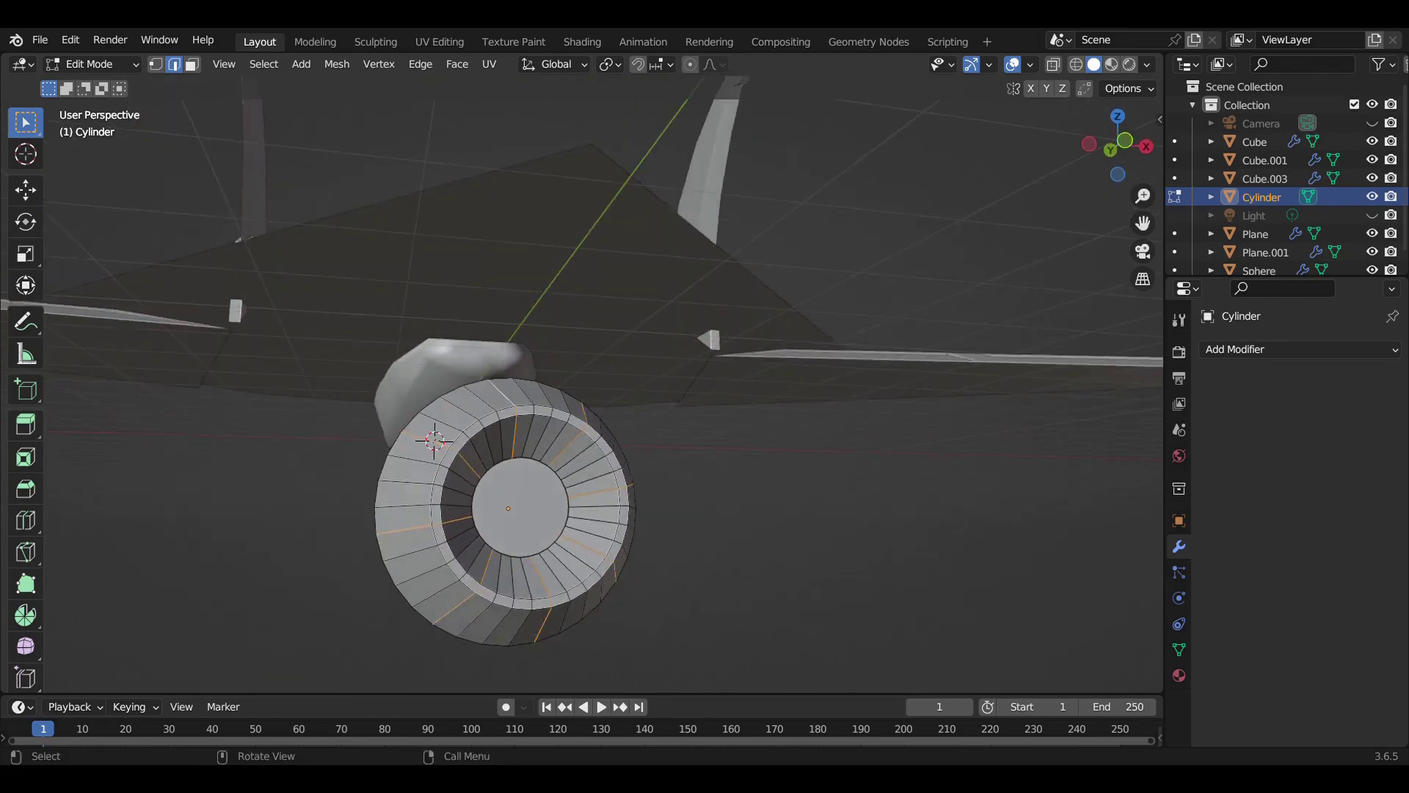
pyautogui.scroll(4, 436, 531)
pyautogui.hotkey('ctrl', 'b')
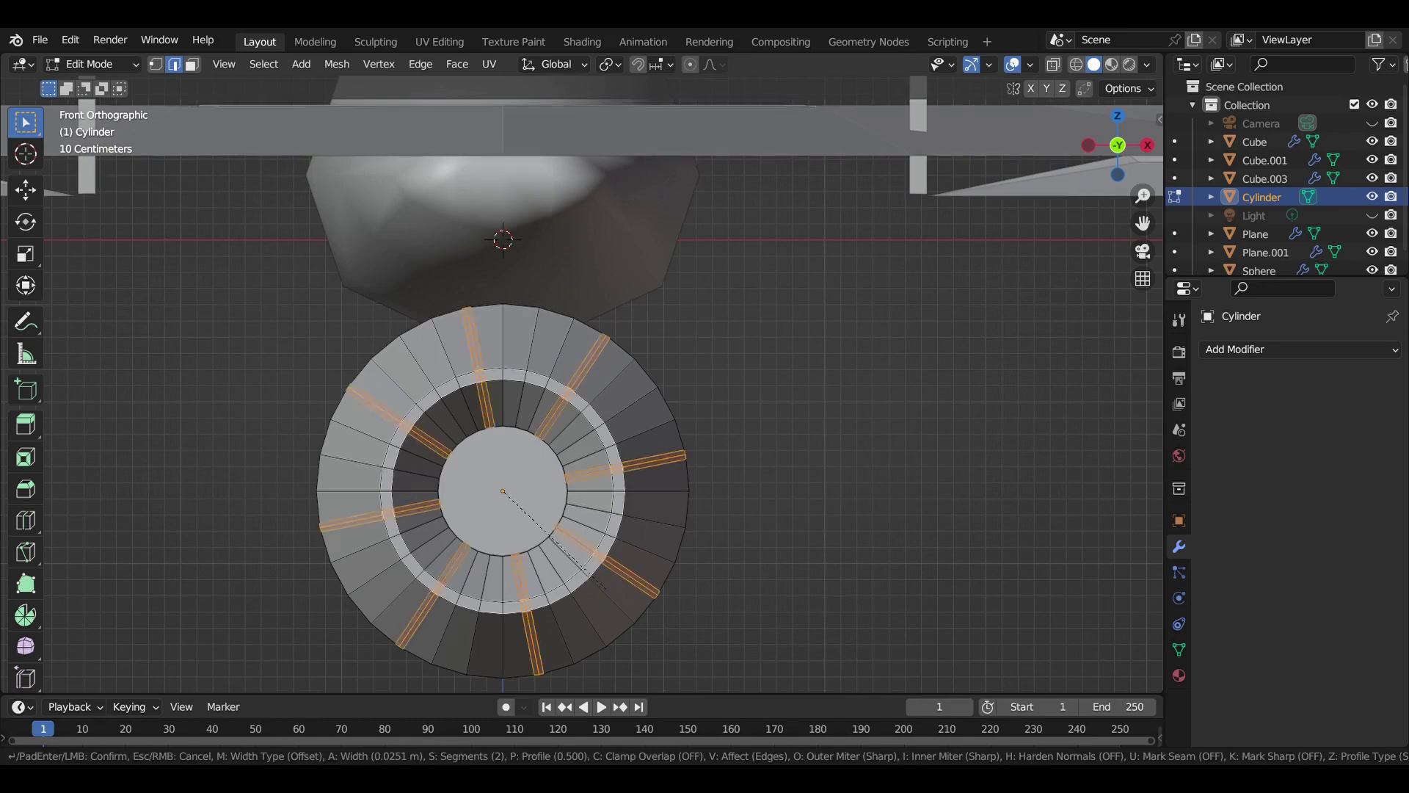
pyautogui.press('Return')
# Orbit around the bevelled intake ring to inspect it, then return to Front view
pyautogui.scroll(2, 582, 384)
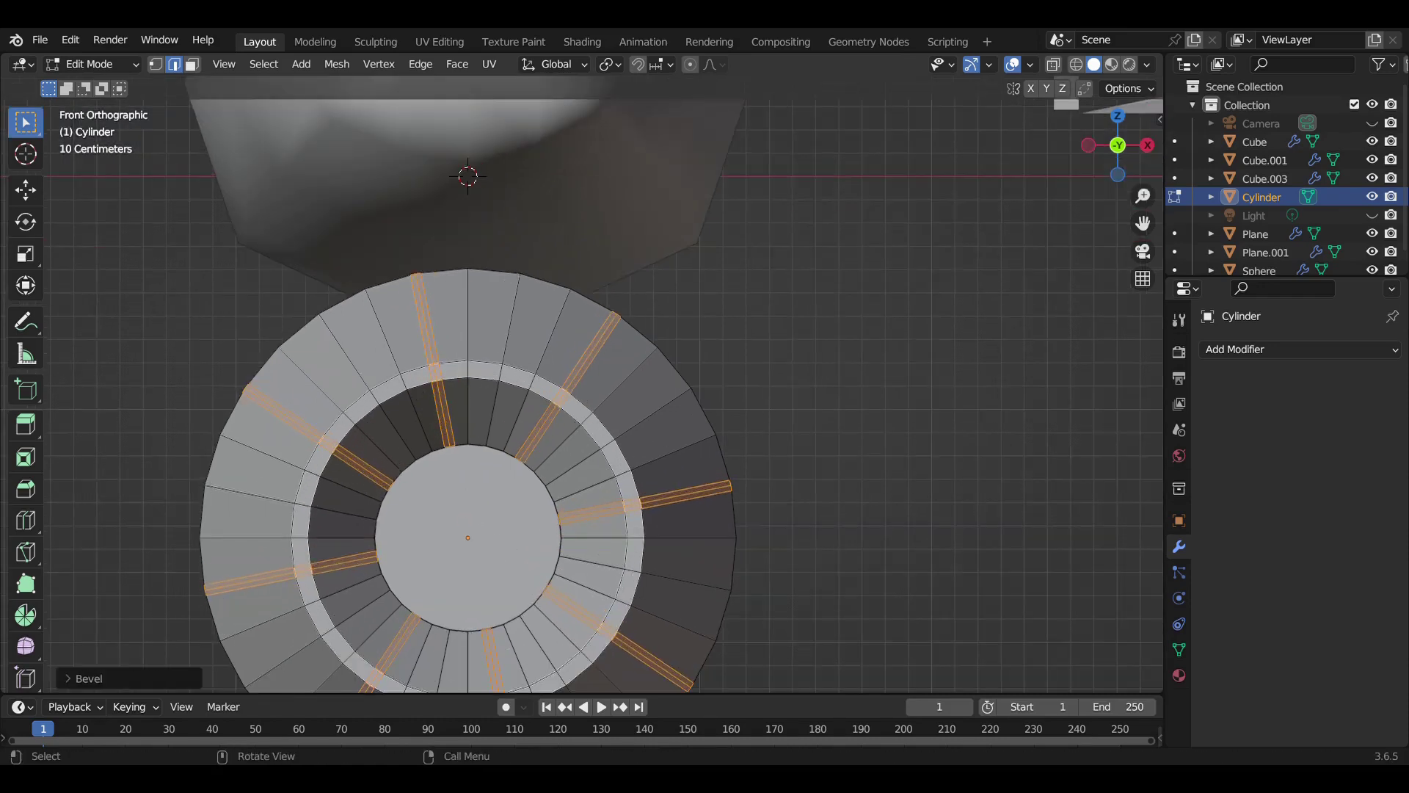
pyautogui.hotkey('alt', 'a')
pyautogui.moveTo(588, 330); pyautogui.dragTo(602, 381, button='middle')
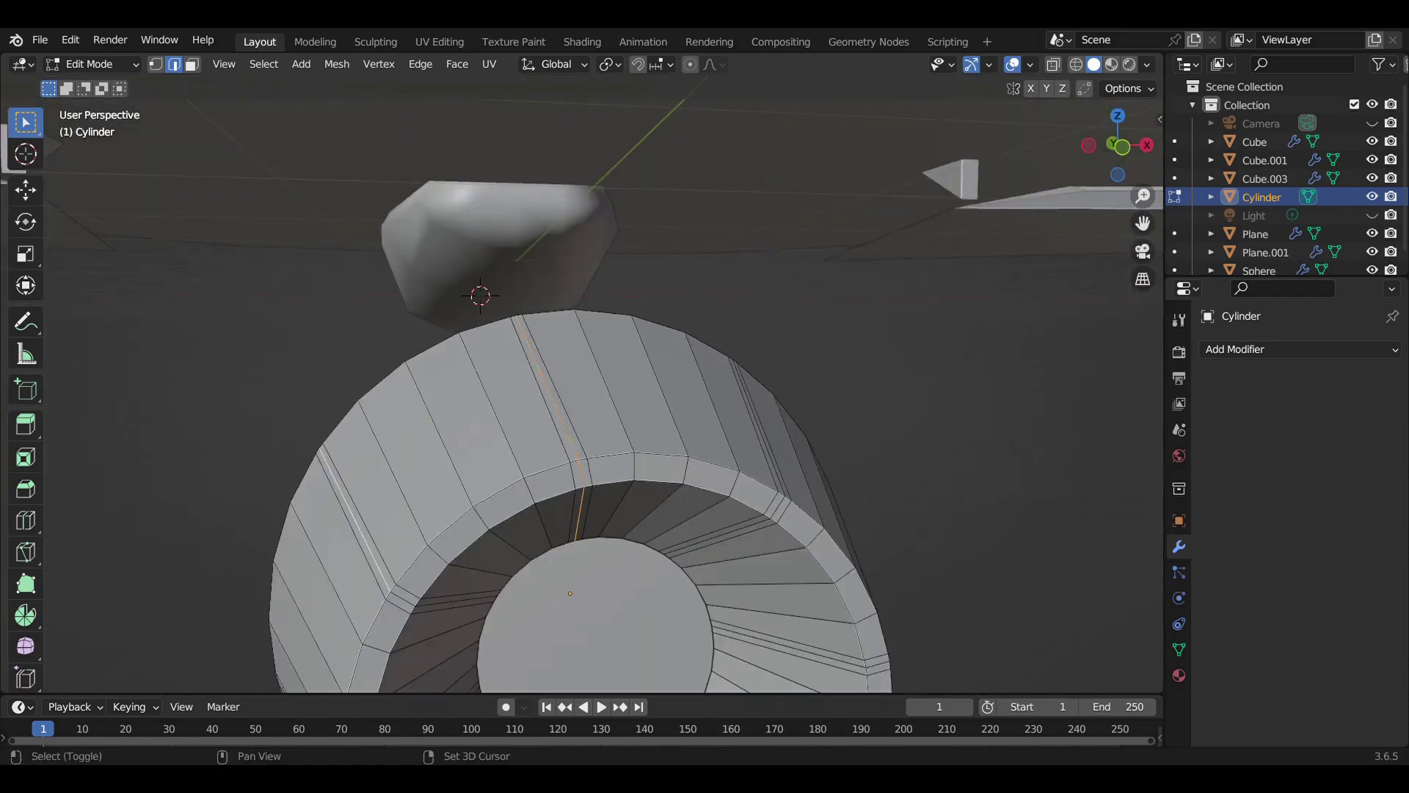
pyautogui.scroll(-2, 580, 441)
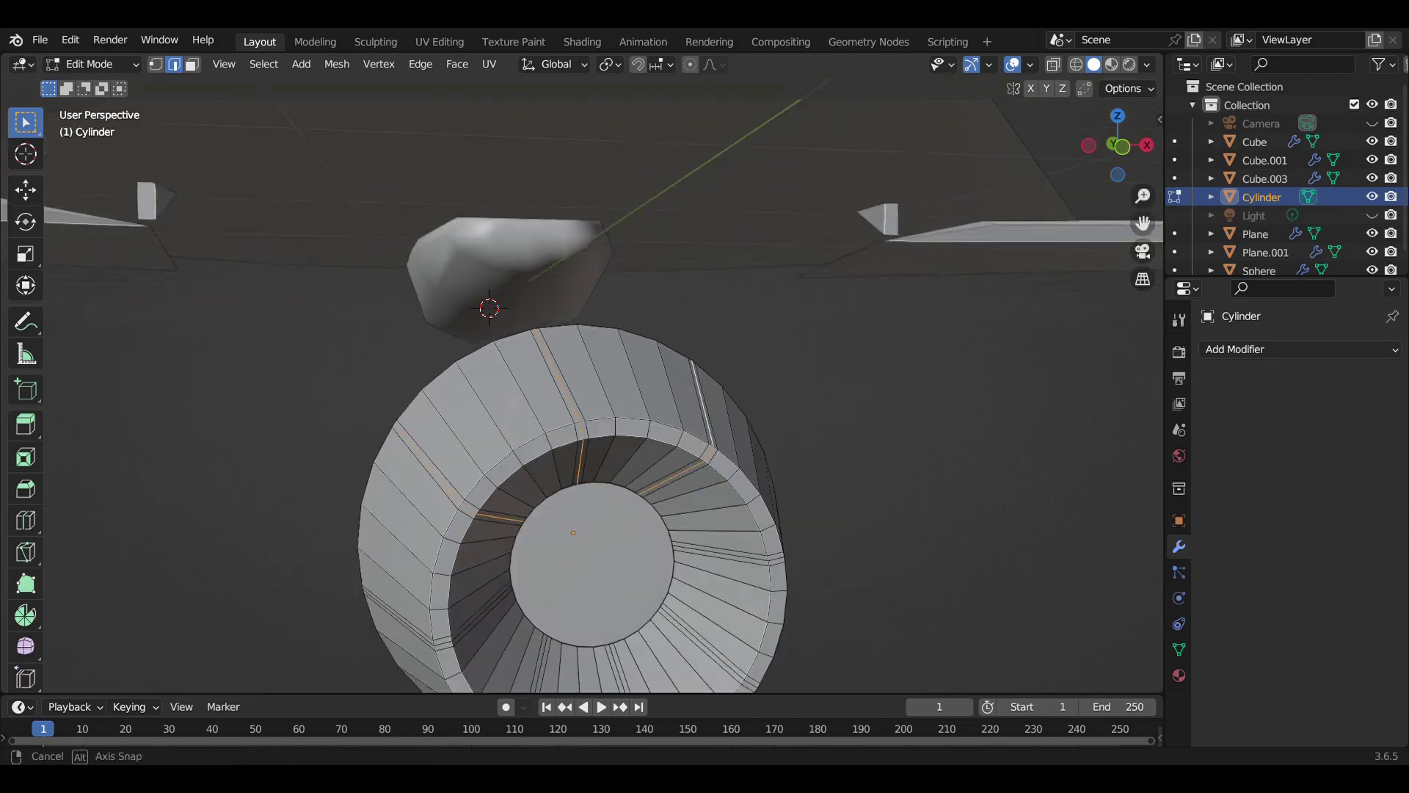
pyautogui.moveTo(588, 403); pyautogui.dragTo(587, 353, button='middle')
pyautogui.moveTo(587, 404)
pyautogui.mouseDown(button='middle')
pyautogui.moveTo(609, 400)
pyautogui.moveTo(529, 396)
pyautogui.mouseUp(button='middle')
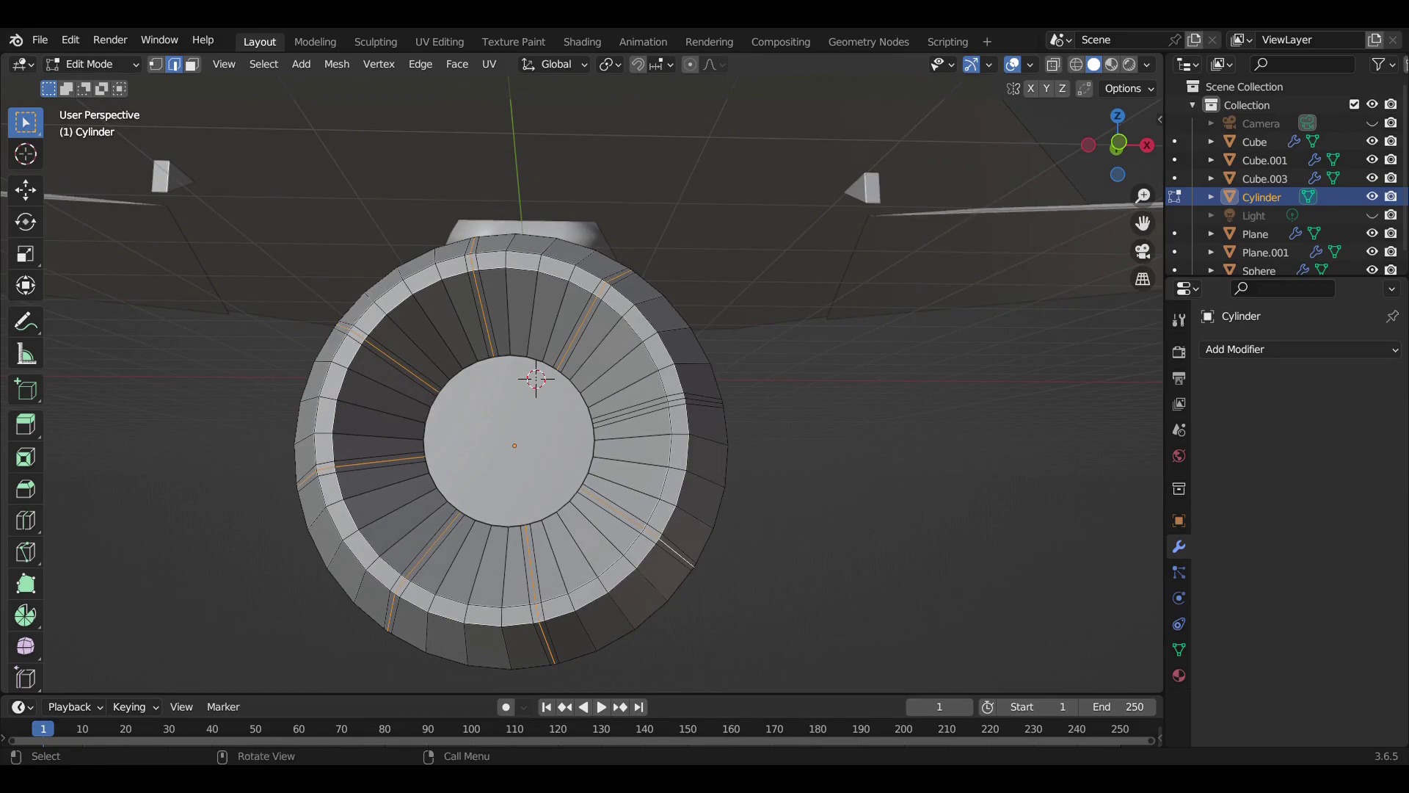
pyautogui.press('KP_1')
# Scale the bevelled strips inward to start forming grooves, then zoom into Front view
pyautogui.press('s')
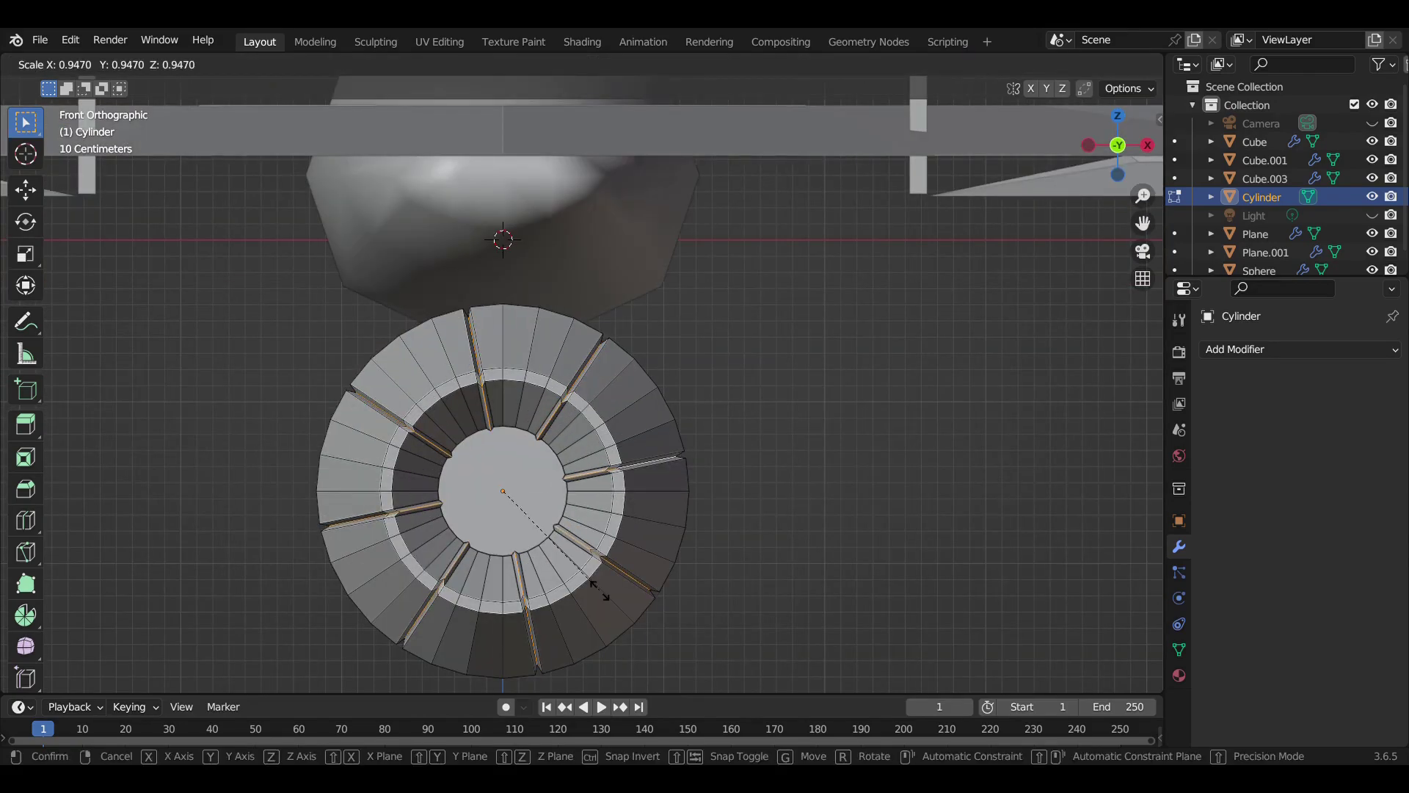
pyautogui.click(598, 589)
pyautogui.moveTo(598, 590); pyautogui.dragTo(528, 543, button='middle')
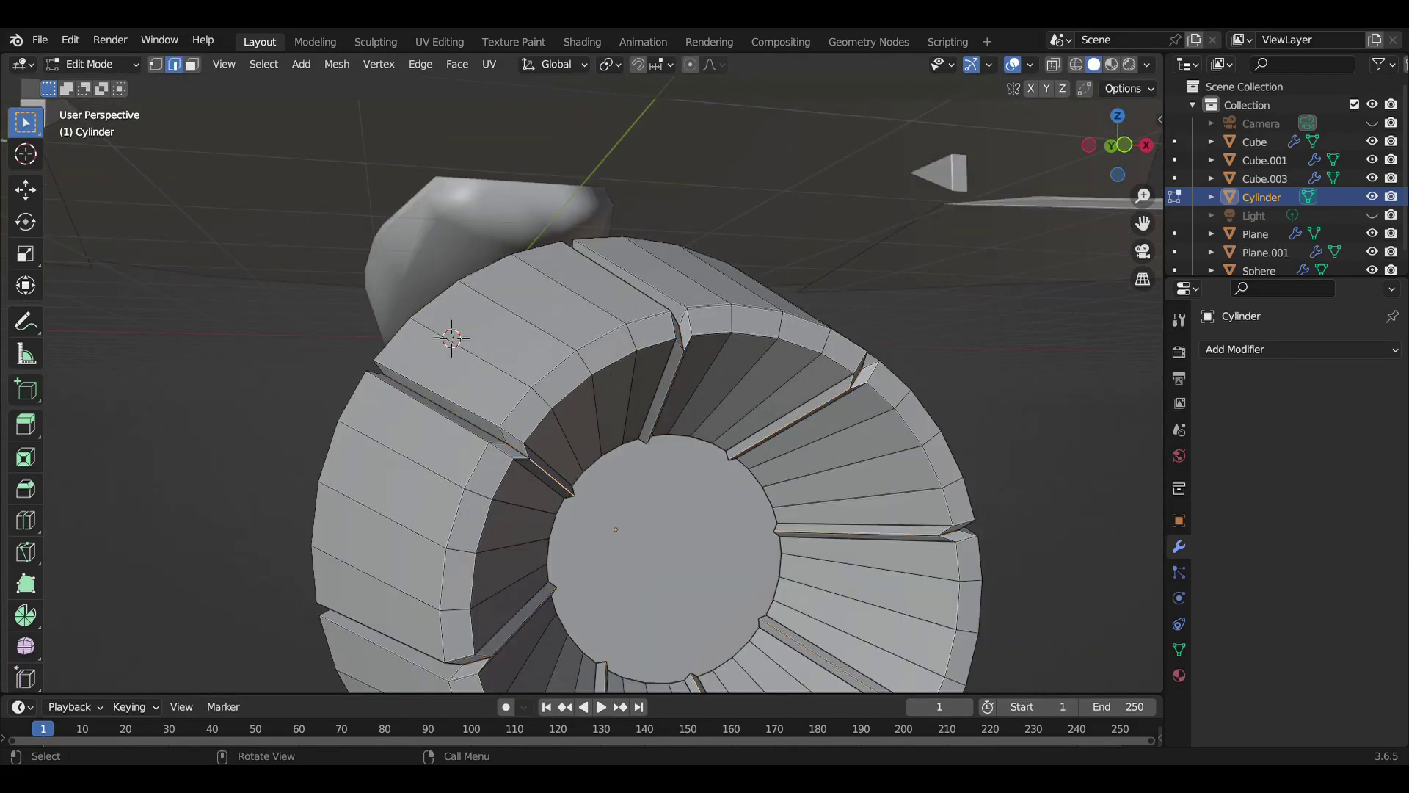
pyautogui.moveTo(587, 404); pyautogui.dragTo(558, 400, button='middle')
pyautogui.press('KP_1')
pyautogui.scroll(3, 517, 440)
pyautogui.scroll(2, 517, 440)
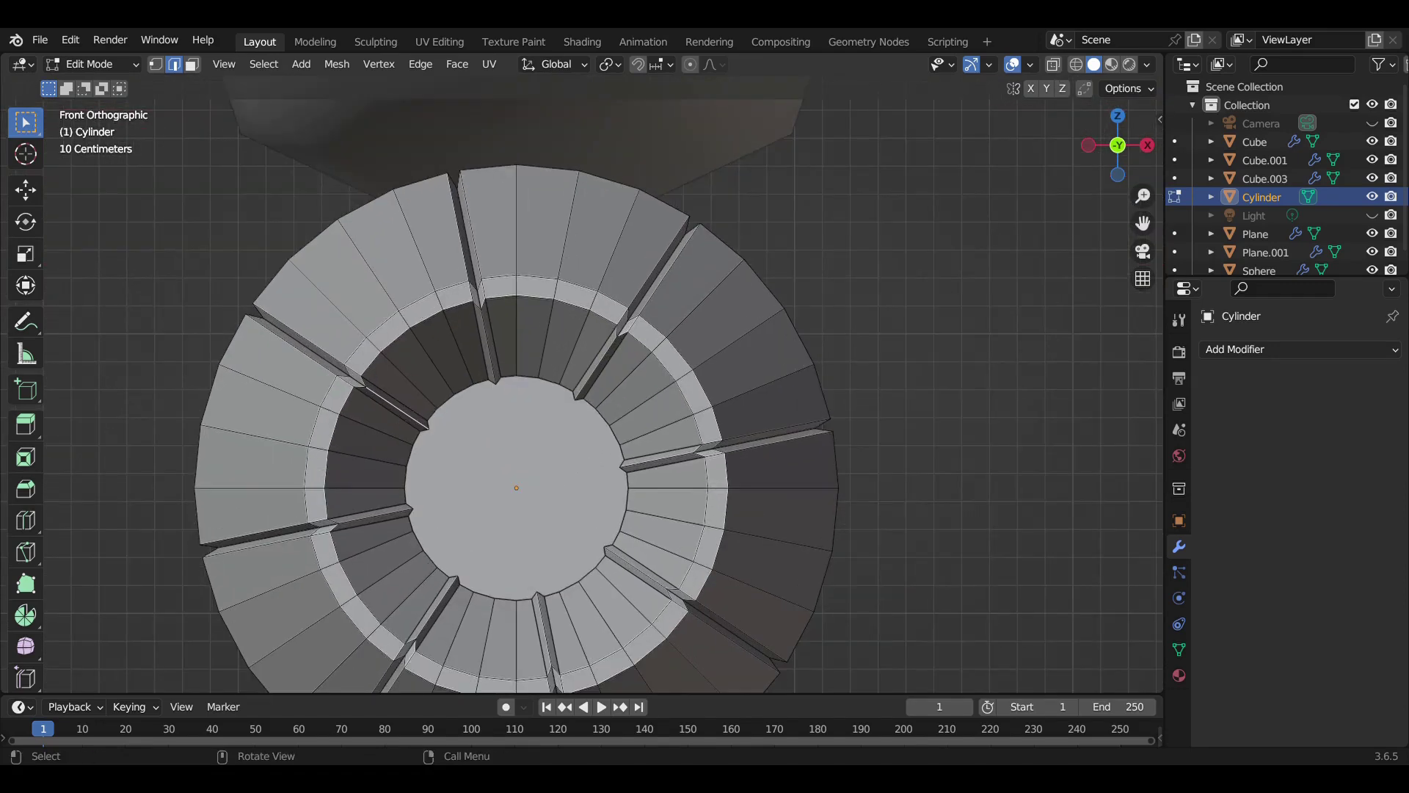
pyautogui.scroll(1, 558, 411)
# Move individual groove edges into place one by one to even out the grooves
pyautogui.press('g')
pyautogui.press('Return')
pyautogui.press('g')
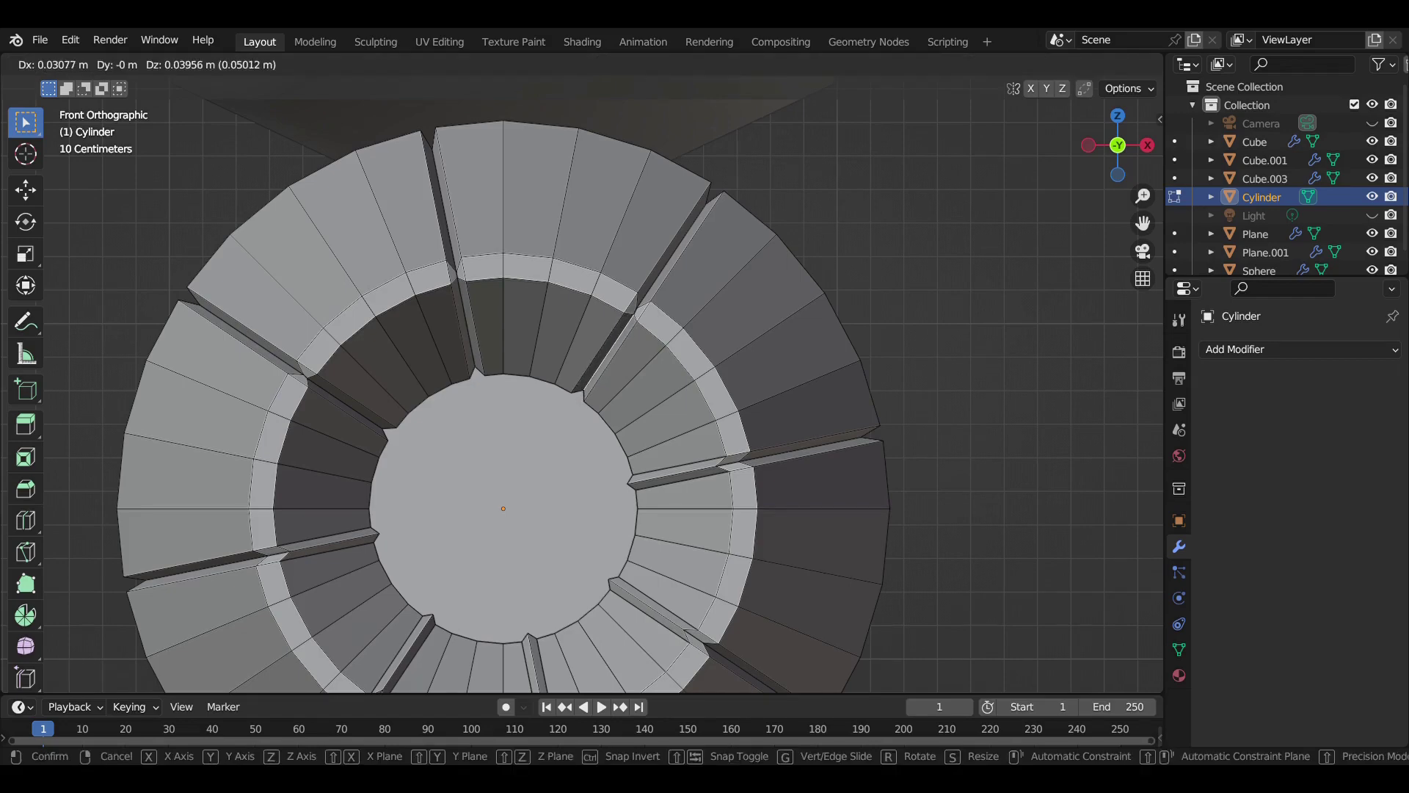
pyautogui.press('Return')
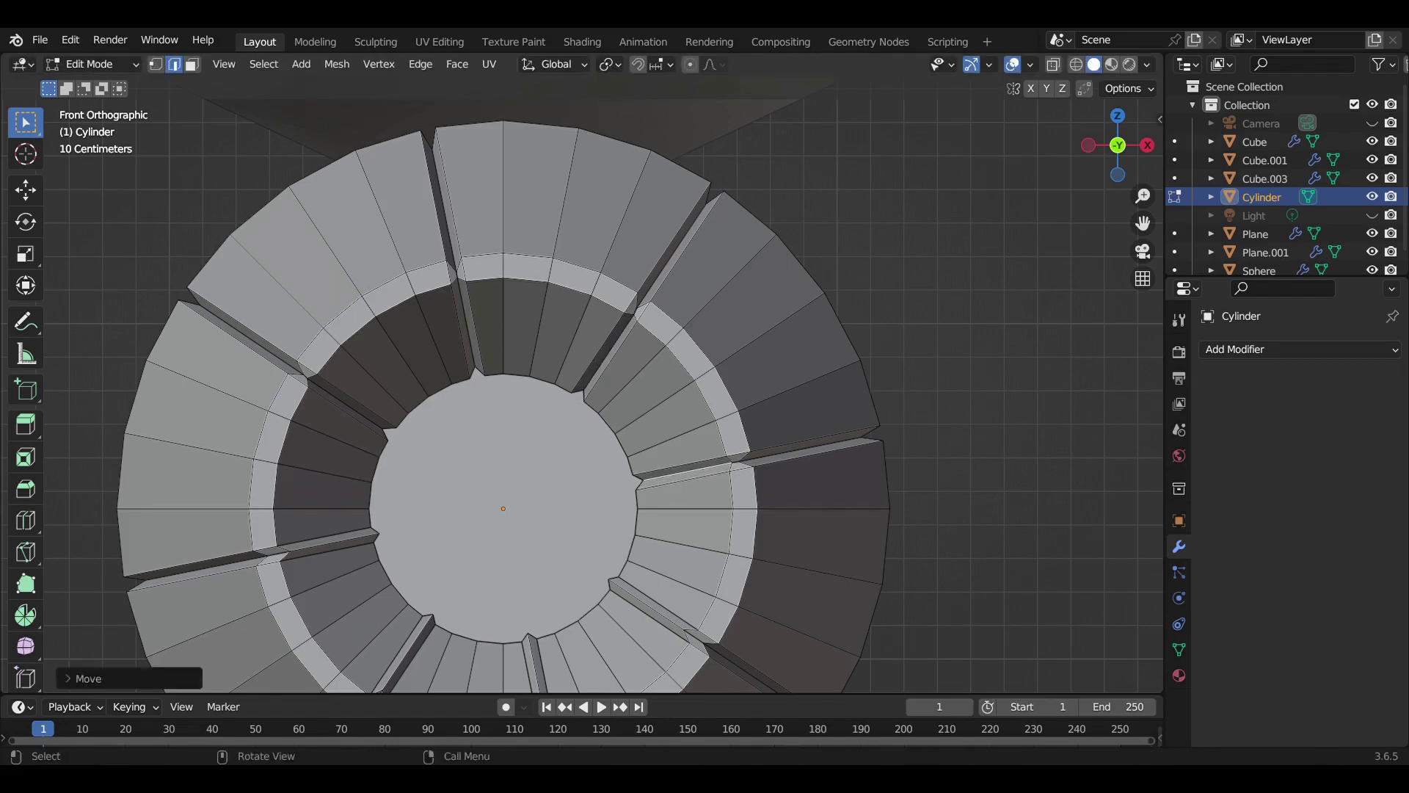
pyautogui.keyDown('shift'); pyautogui.moveTo(558, 440); pyautogui.dragTo(529, 329, button='middle'); pyautogui.keyUp('shift')
pyautogui.press('g')
pyautogui.press('Return')
pyautogui.press('g')
pyautogui.press('Return')
pyautogui.press('g')
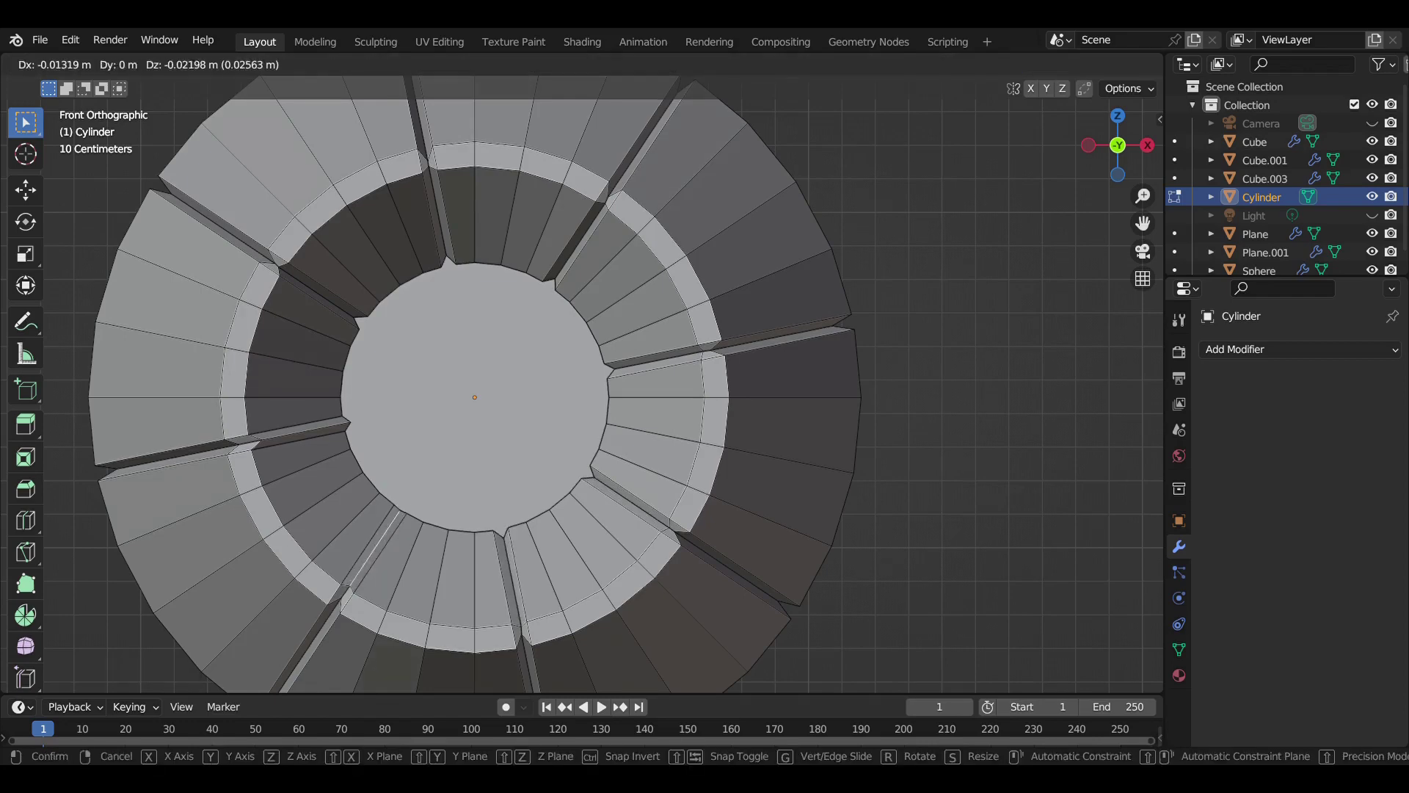
pyautogui.press('Return')
# Review the grooved engine in Object Mode, then go back to Edit Mode
pyautogui.moveTo(588, 367)
pyautogui.mouseDown(button='middle')
pyautogui.moveTo(617, 338)
pyautogui.moveTo(610, 360)
pyautogui.mouseUp(button='middle')
pyautogui.press('Tab')
pyautogui.scroll(-4, 588, 367)
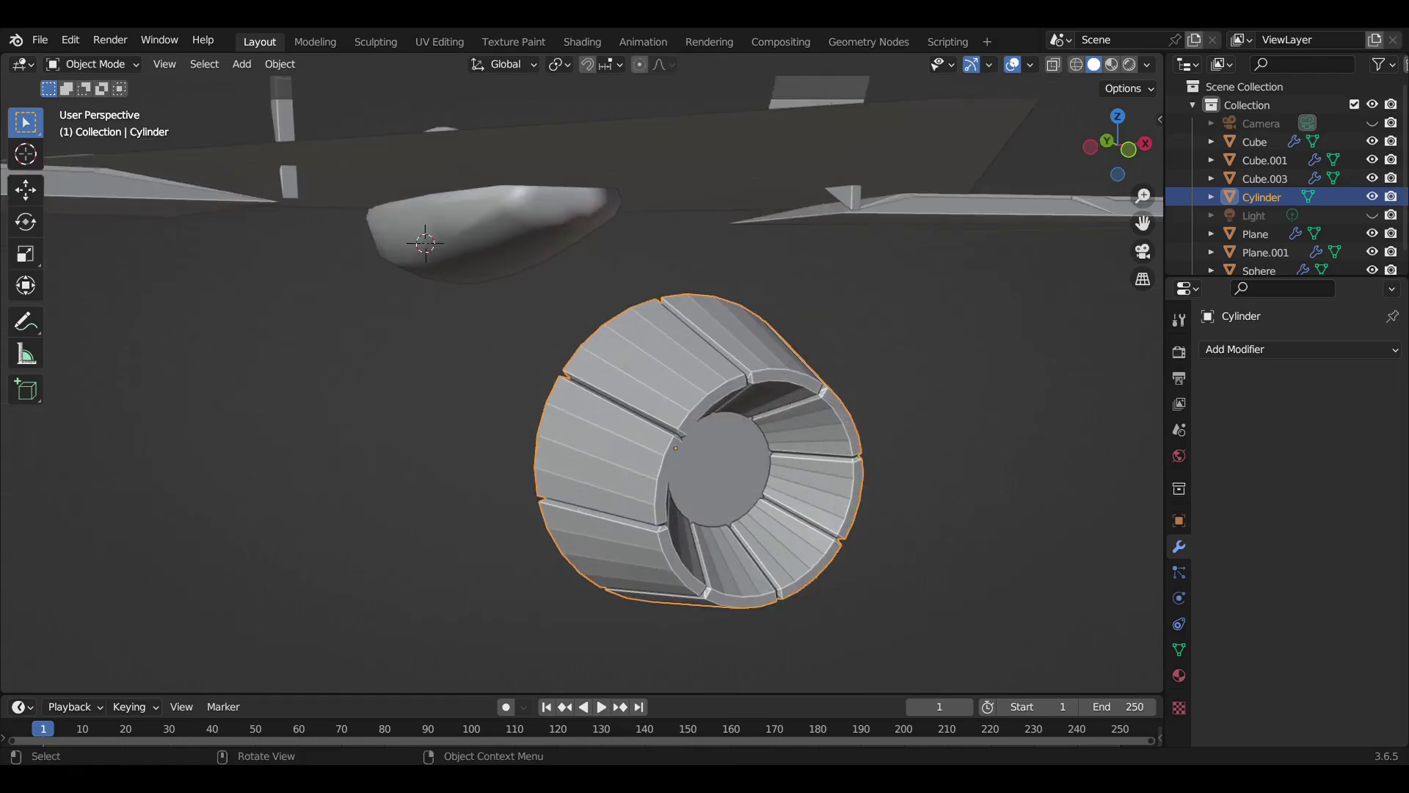
pyautogui.press('Tab')
# Slide the intake's inner edge loop further in and exit Edit Mode
pyautogui.click(743, 425)
pyautogui.moveTo(743, 425); pyautogui.dragTo(801, 374, button='middle')
pyautogui.scroll(2, 800, 374)
pyautogui.press('g')
pyautogui.press('g')
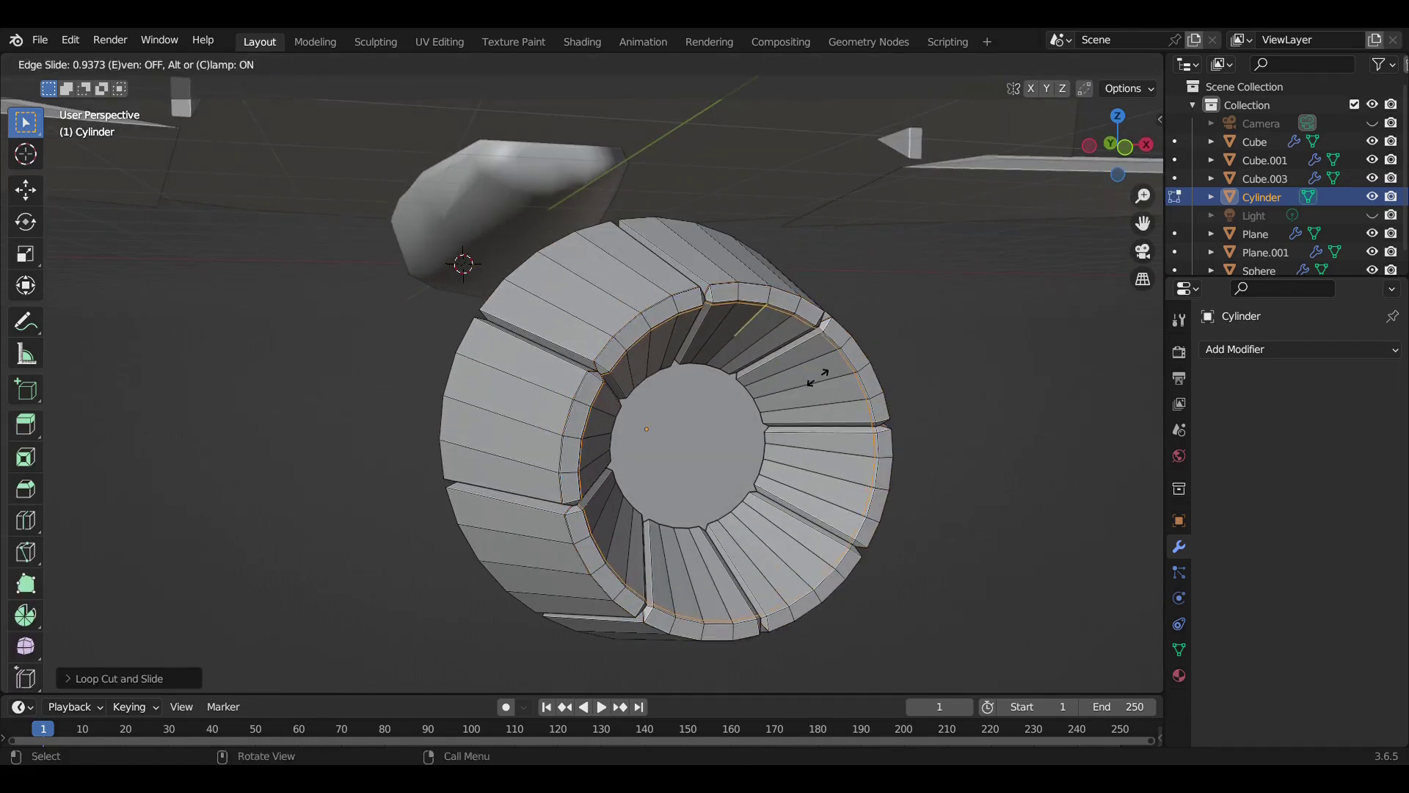
pyautogui.press('g')
pyautogui.press('g')
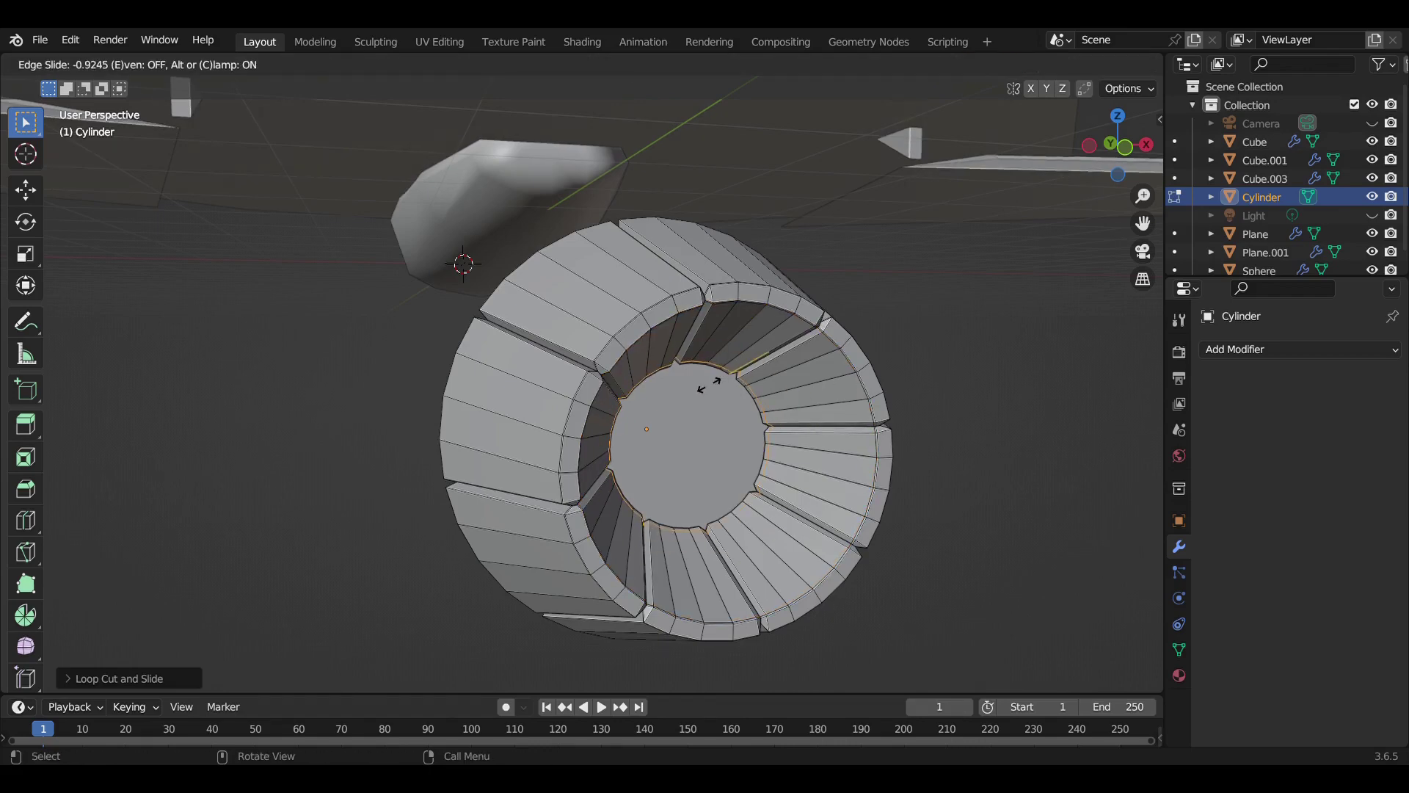
pyautogui.press('Tab')
pyautogui.scroll(-3, 499, 337)
# Try smooth shading on the cylinder, revert it to flat, and re-enter Edit Mode
pyautogui.rightClick(499, 337)
pyautogui.click(500, 337)
pyautogui.moveTo(499, 337)
pyautogui.mouseDown(button='middle')
pyautogui.moveTo(587, 411)
pyautogui.moveTo(514, 412)
pyautogui.mouseUp(button='middle')
pyautogui.rightClick(587, 411)
pyautogui.click(606, 448)
pyautogui.press('Tab')
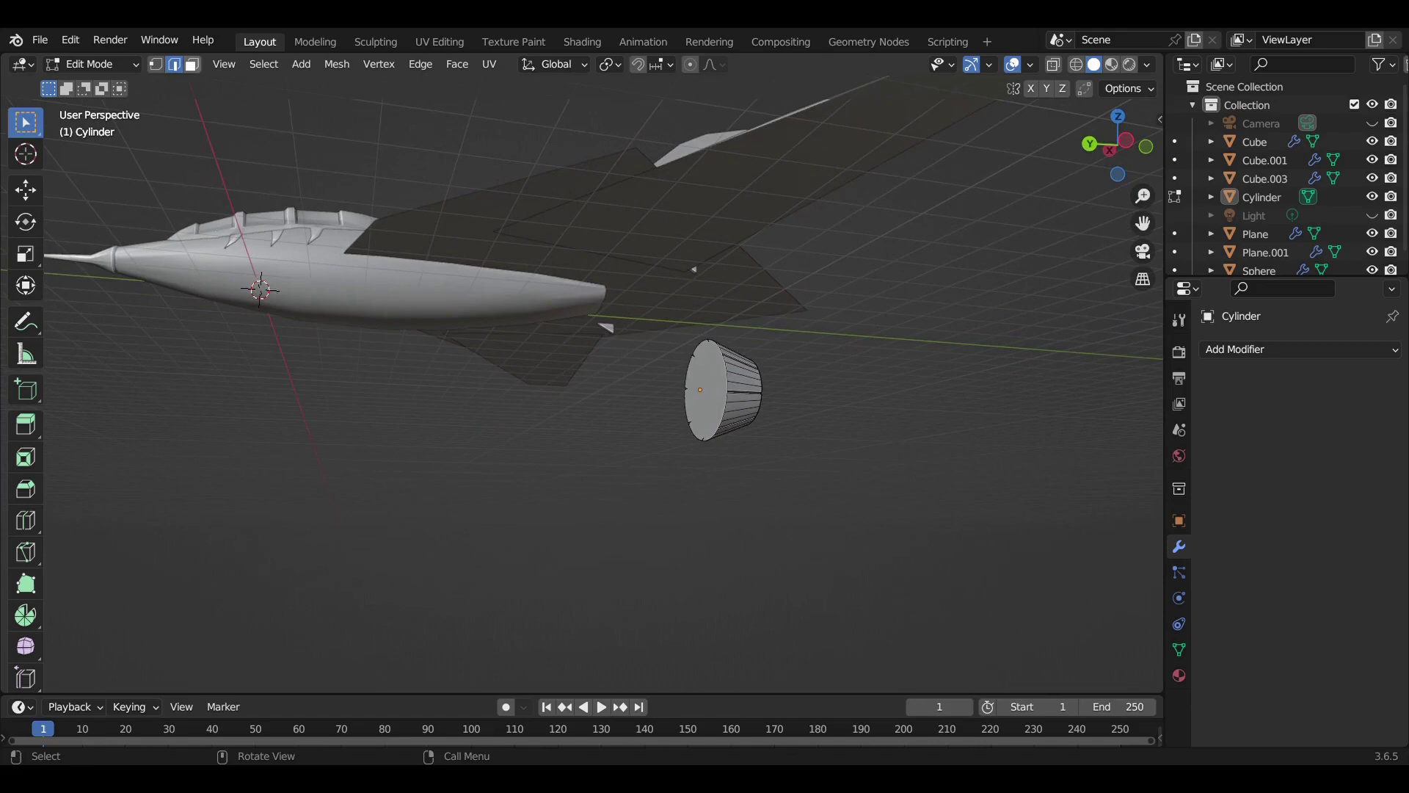
# In Right view wireframe, move the end loop along Y and scale it
pyautogui.press('KP_3')
pyautogui.hotkey('shift', 'z')
pyautogui.press('g')
pyautogui.press('y')
pyautogui.click(518, 552)
pyautogui.press('s')
pyautogui.click(518, 552)
# Extrude and scale the end loop repeatedly, moving it back along Y to lengthen the nacelle
pyautogui.press('e')
pyautogui.click(638, 558)
pyautogui.press('s')
pyautogui.press('e')
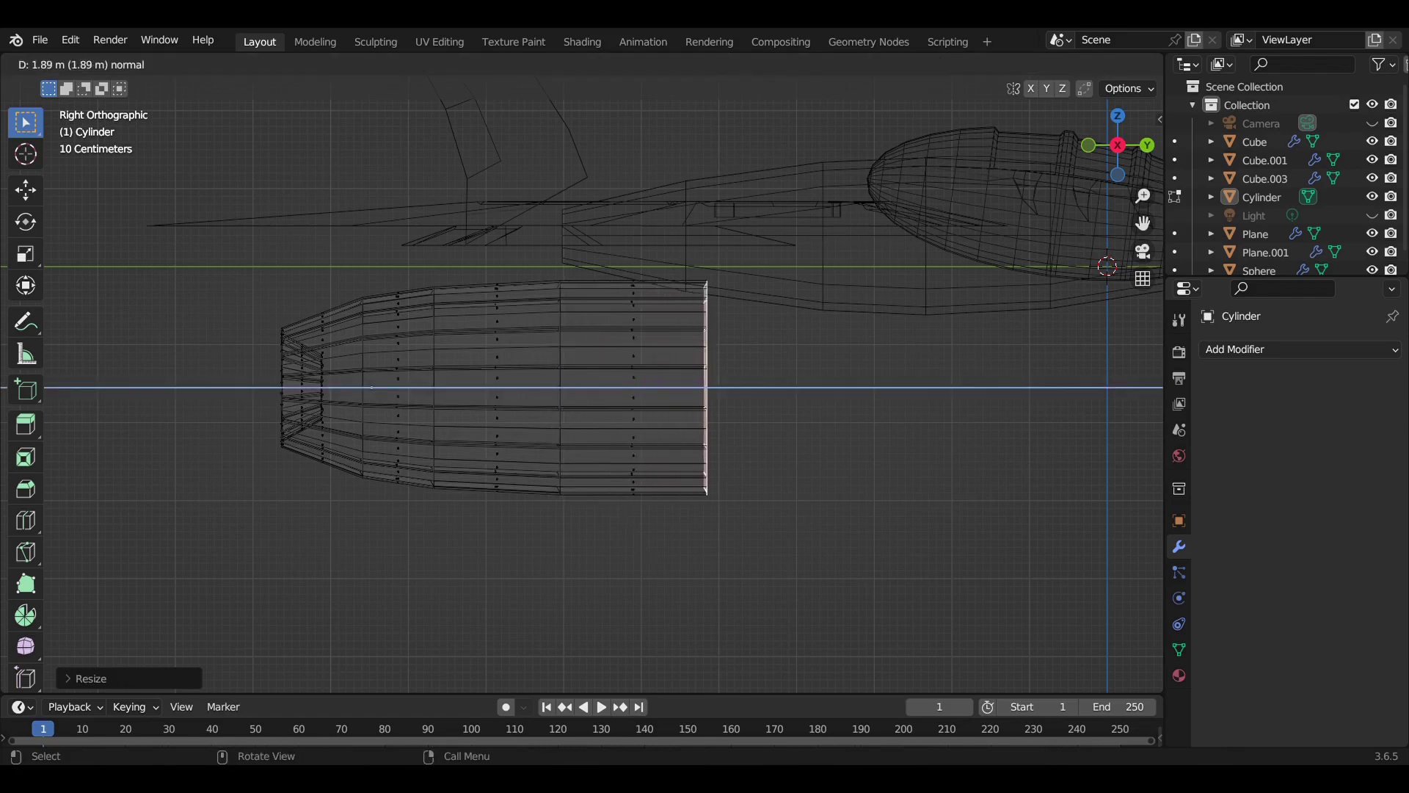
pyautogui.click(881, 580)
pyautogui.press('s')
pyautogui.press('g')
pyautogui.press('y')
pyautogui.click(771, 552)
pyautogui.press('s')
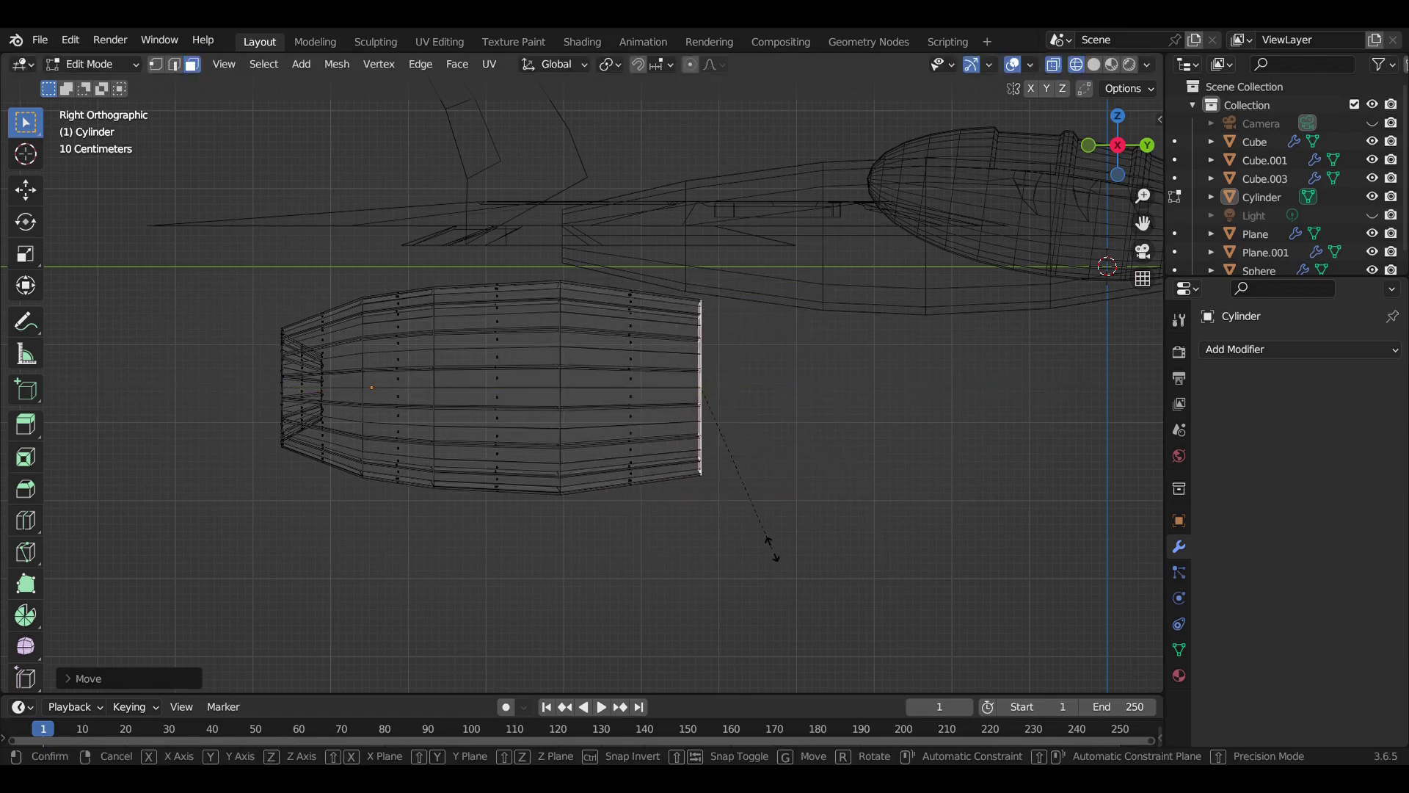
pyautogui.click(778, 565)
# Extrude the end loop lengthwise along Y and scale it down into a taper
pyautogui.scroll(-2, 778, 565)
pyautogui.press('e')
pyautogui.press('y')
pyautogui.click(644, 478)
pyautogui.press('s')
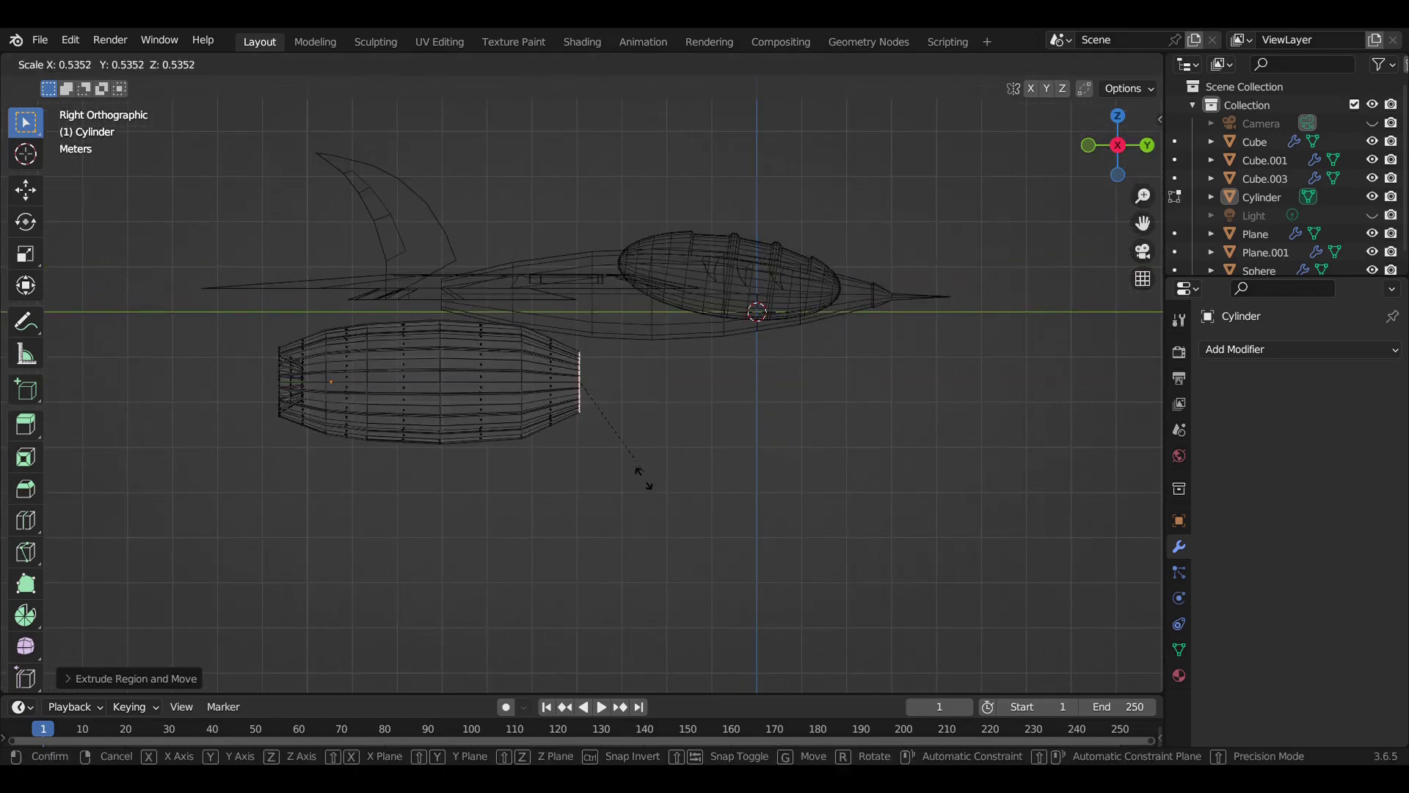
pyautogui.scroll(2, 575, 384)
# Scale a middle loop to bulge the nacelle and a rear loop to flare the nozzle
pyautogui.keyDown('alt'); pyautogui.click(441, 411); pyautogui.keyUp('alt')
pyautogui.press('s')
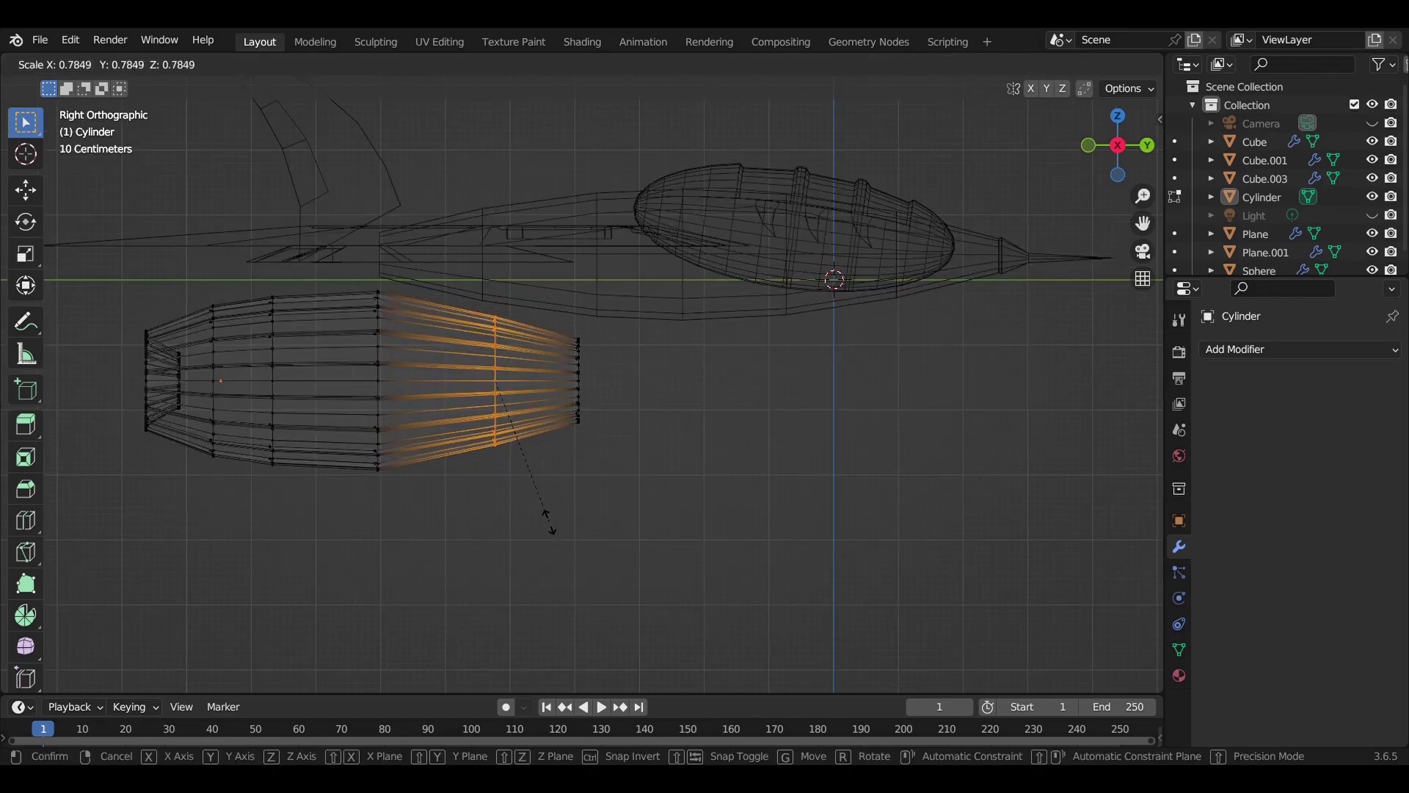
pyautogui.click(550, 513)
pyautogui.keyDown('alt'); pyautogui.click(273, 323); pyautogui.keyUp('alt')
pyautogui.press('s')
pyautogui.click(330, 566)
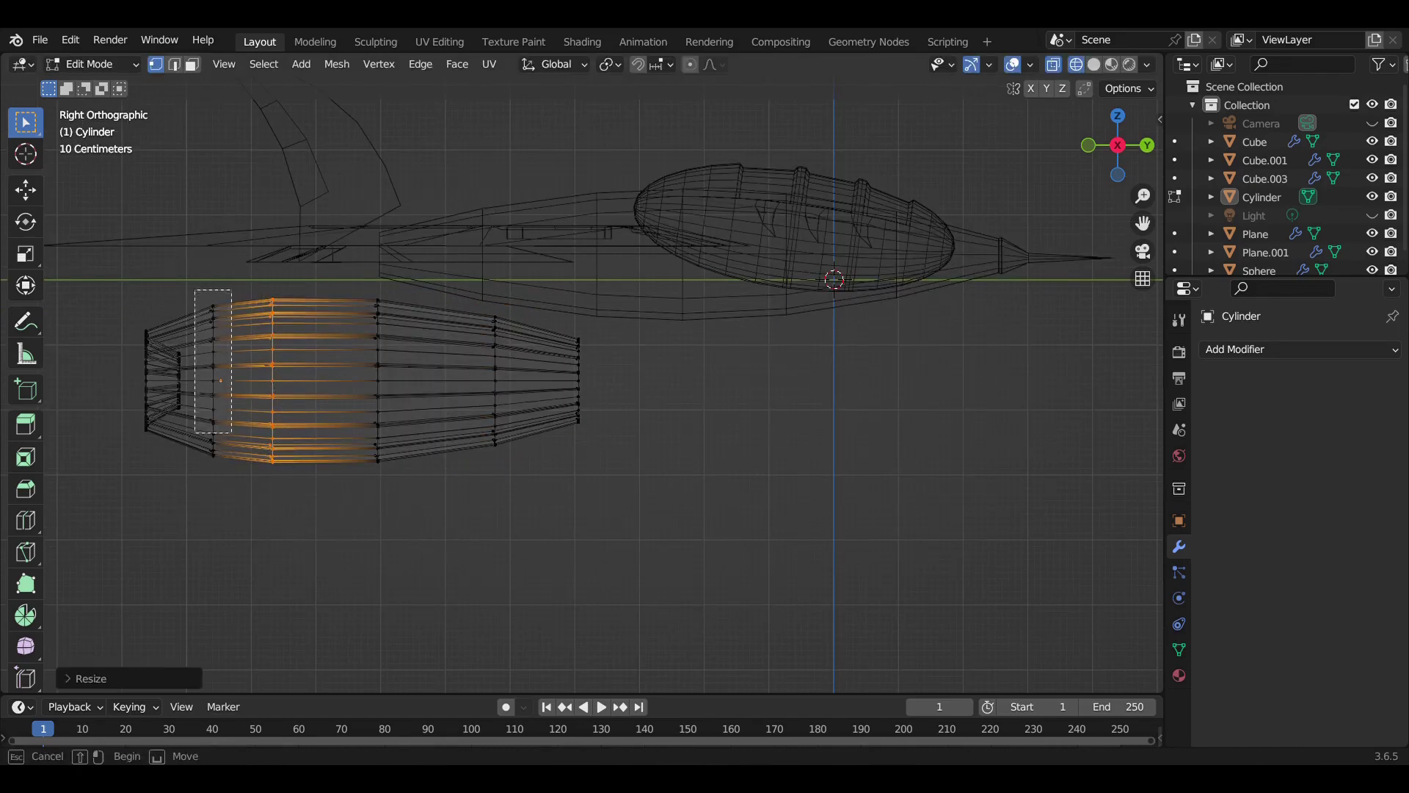
# Return to solid shading, review the reshaped nacelle, and switch to Right Orthographic view
pyautogui.press('Tab')
pyautogui.hotkey('shift', 'z')
pyautogui.moveTo(331, 565); pyautogui.dragTo(661, 478, button='middle')
pyautogui.press('Tab')
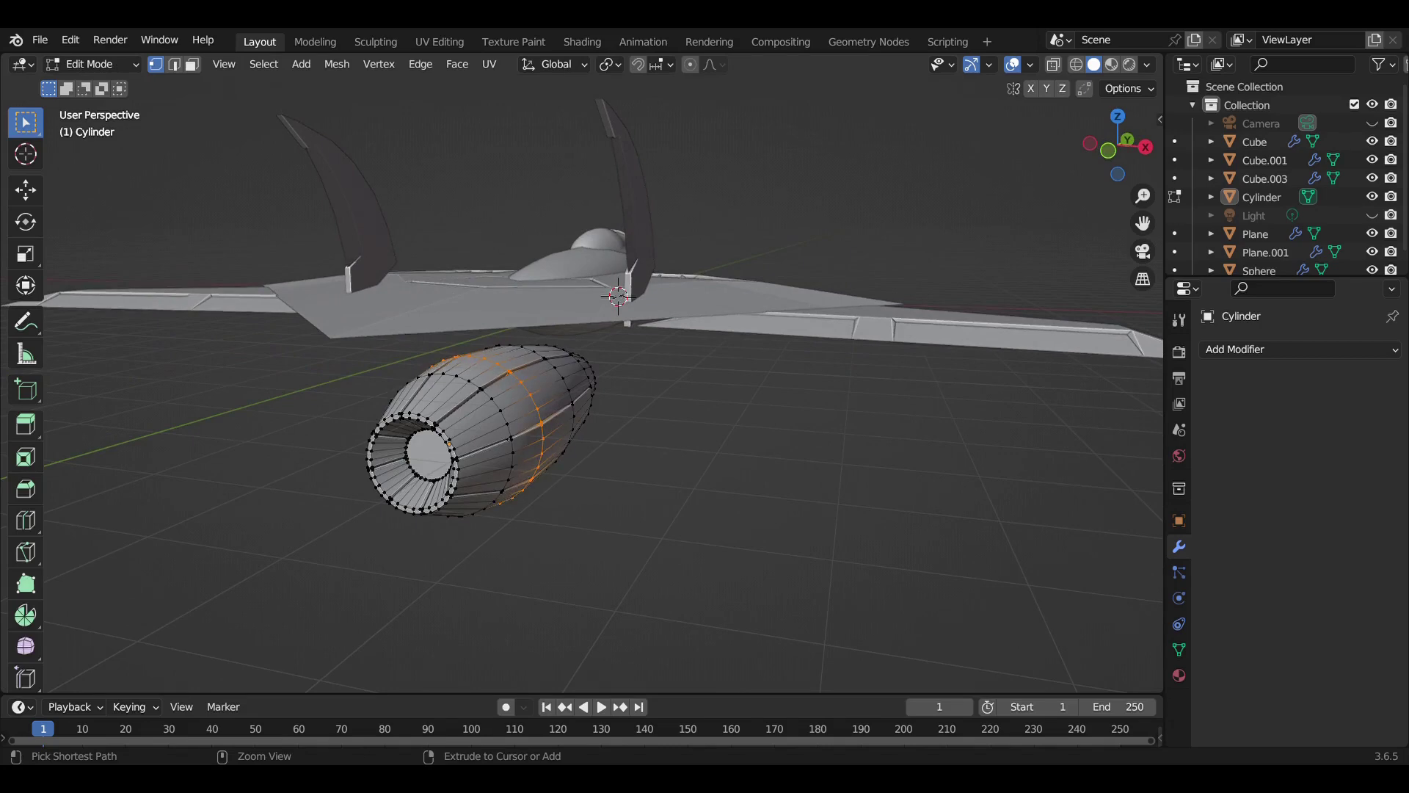
pyautogui.moveTo(587, 404); pyautogui.dragTo(734, 381, button='middle')
pyautogui.scroll(4, 588, 403)
pyautogui.press('KP_3')
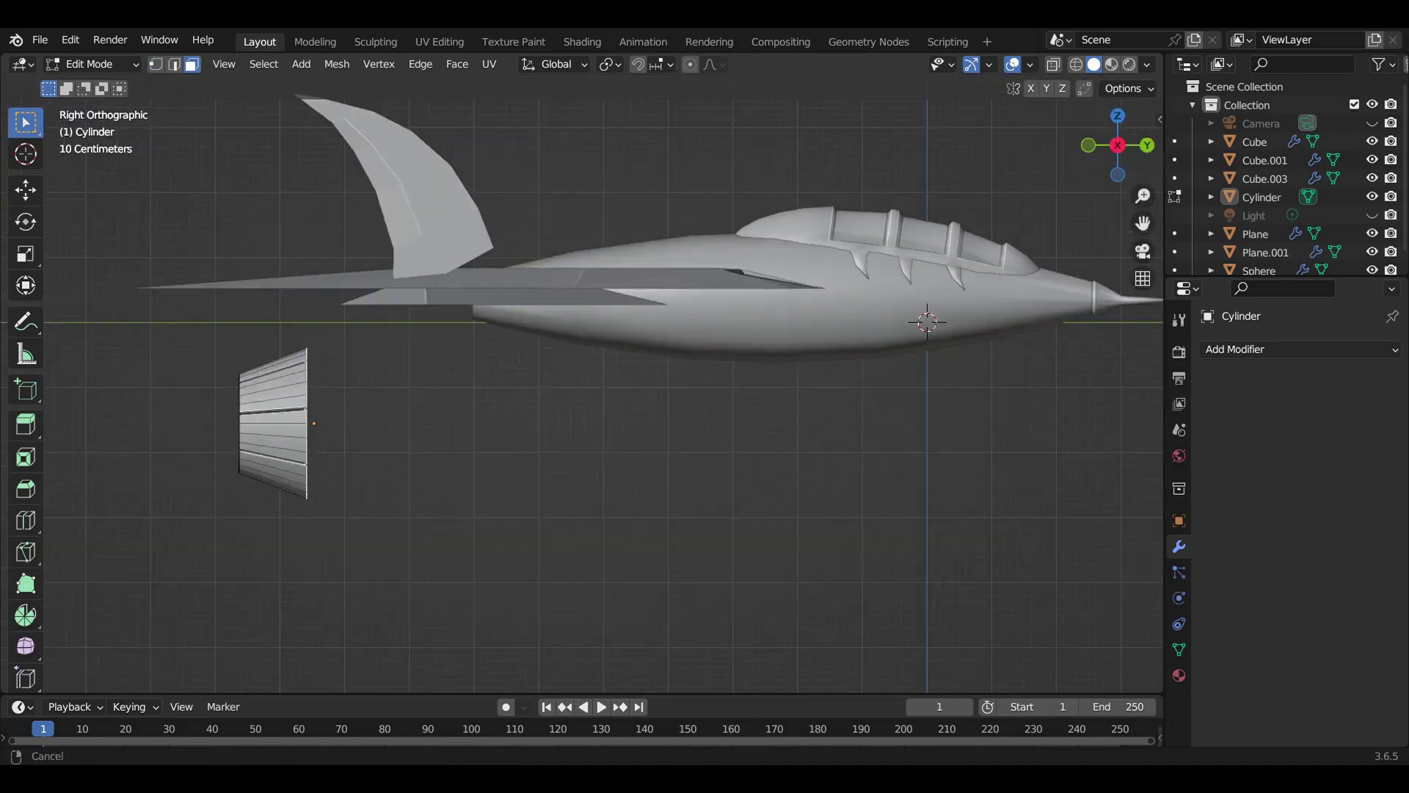
pyautogui.scroll(2, 588, 367)
pyautogui.press('Tab')
# Add a cylinder, rotate it 90° onto its side and place it beside the nozzle
pyautogui.click(242, 63)
pyautogui.click(424, 177)
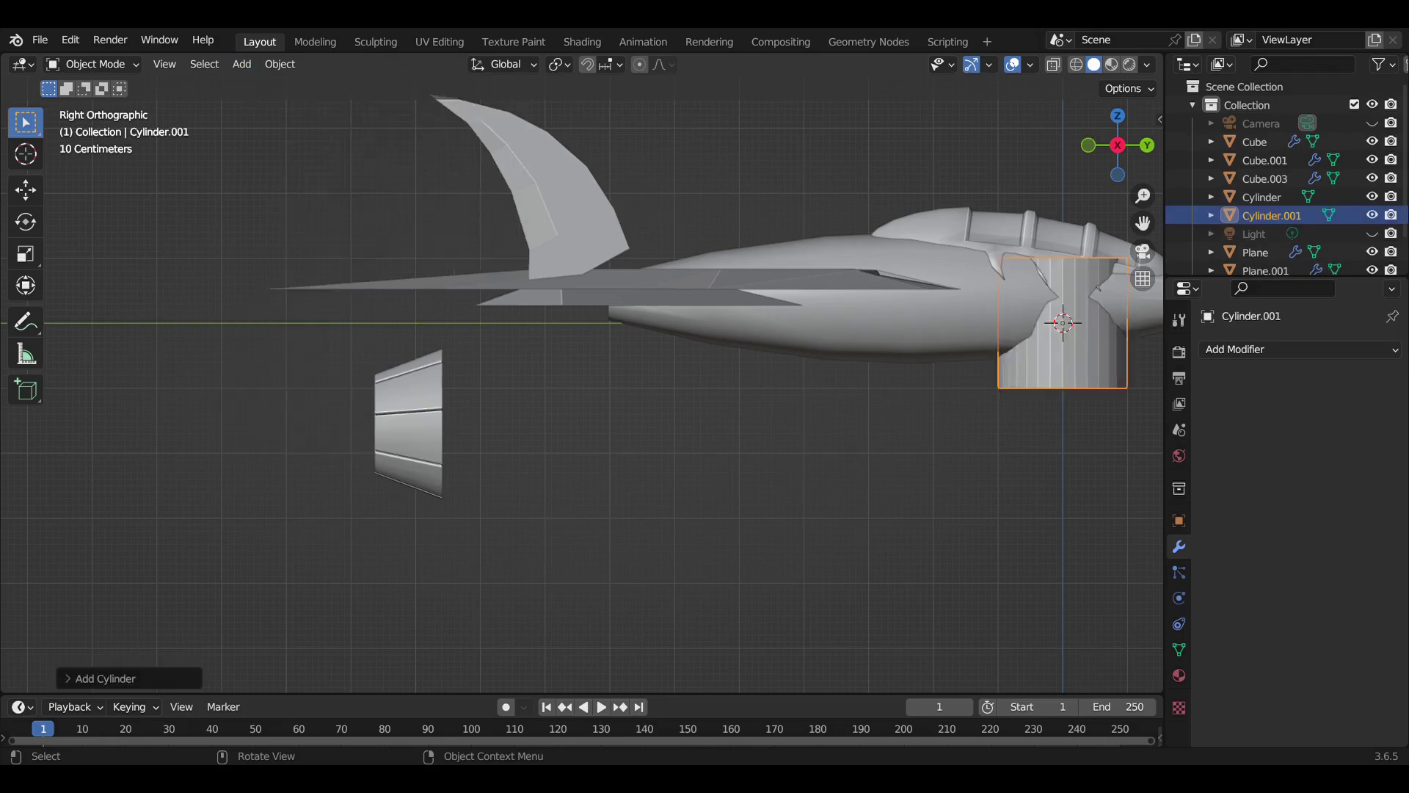
pyautogui.press('g')
pyautogui.click(614, 381)
pyautogui.write('r90')
pyautogui.press('Return')
pyautogui.press('g')
pyautogui.press('Return')
pyautogui.press('KP_1')
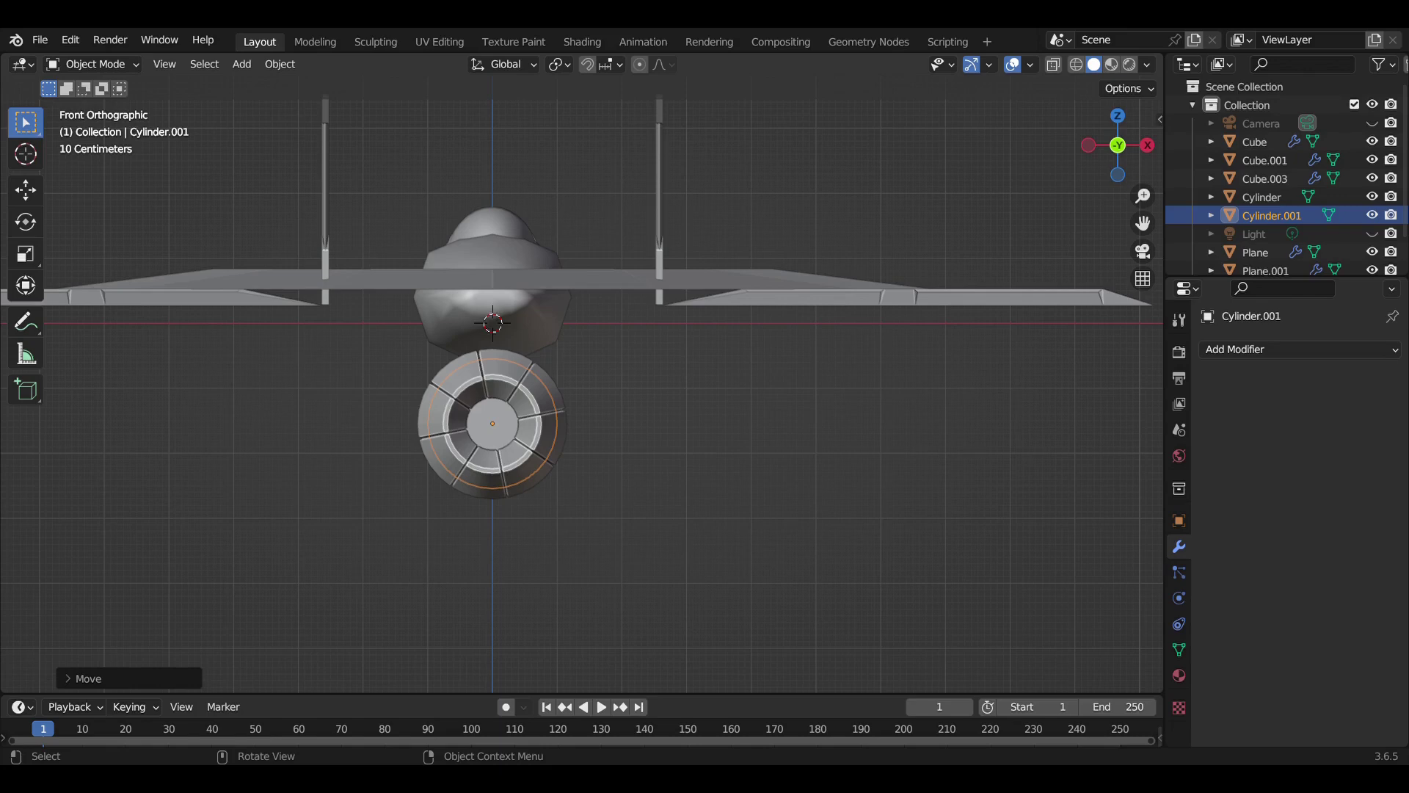
pyautogui.press('KP_3')
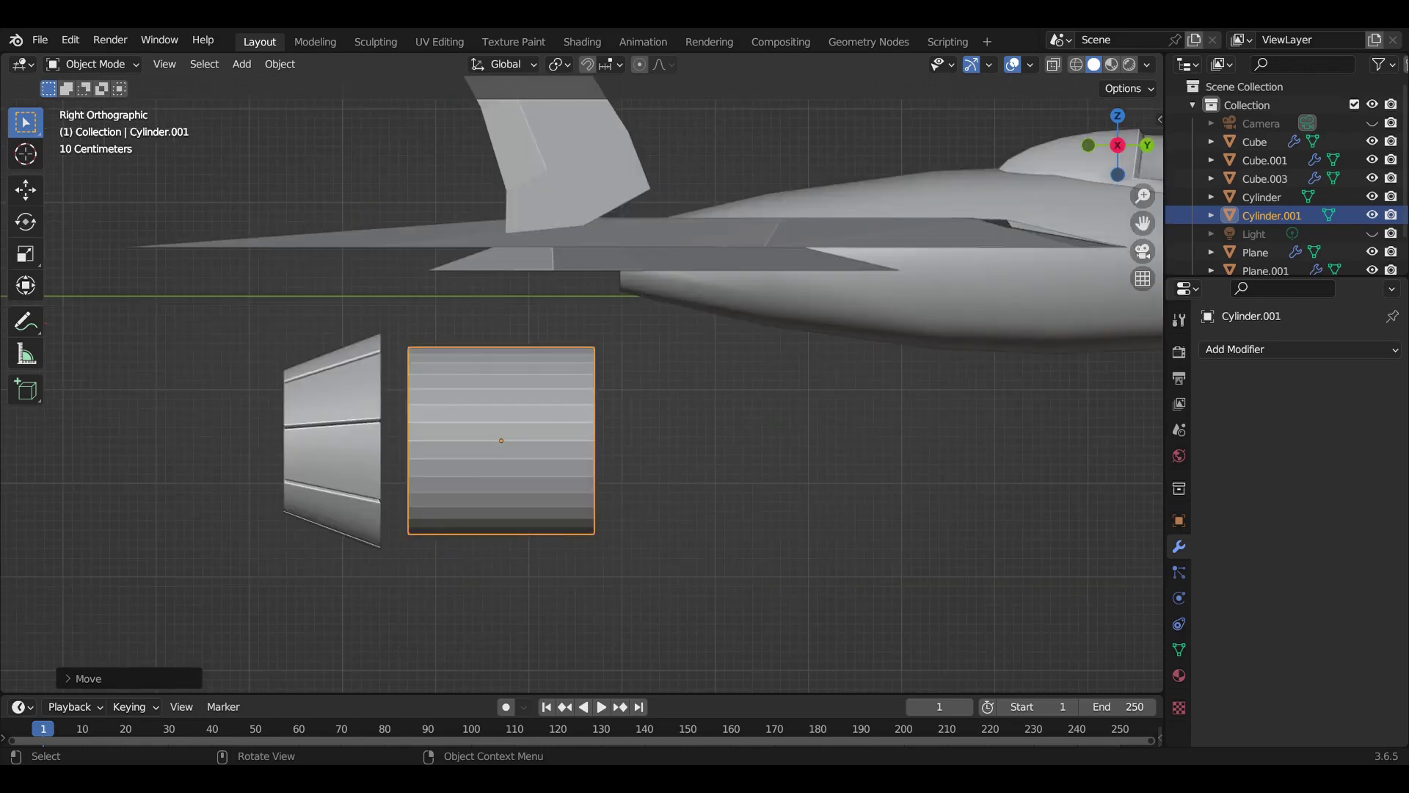
# Scale up the cylinder, butt it against the nozzle along Y, and shade it smooth
pyautogui.press('s')
pyautogui.press('Return')
pyautogui.press('g')
pyautogui.press('y')
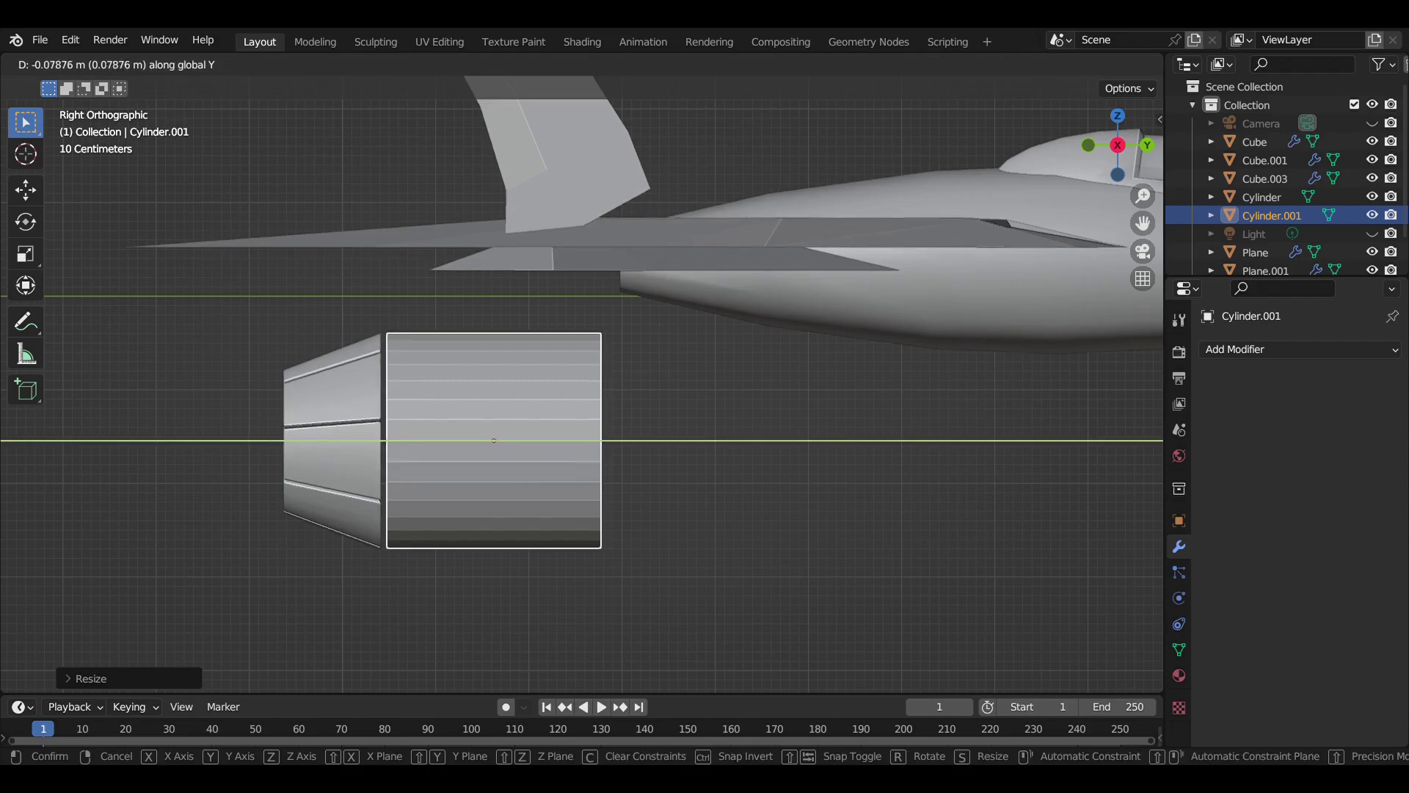
pyautogui.press('Return')
pyautogui.rightClick(386, 371)
pyautogui.click(436, 409)
pyautogui.moveTo(440, 411); pyautogui.dragTo(620, 527, button='middle')
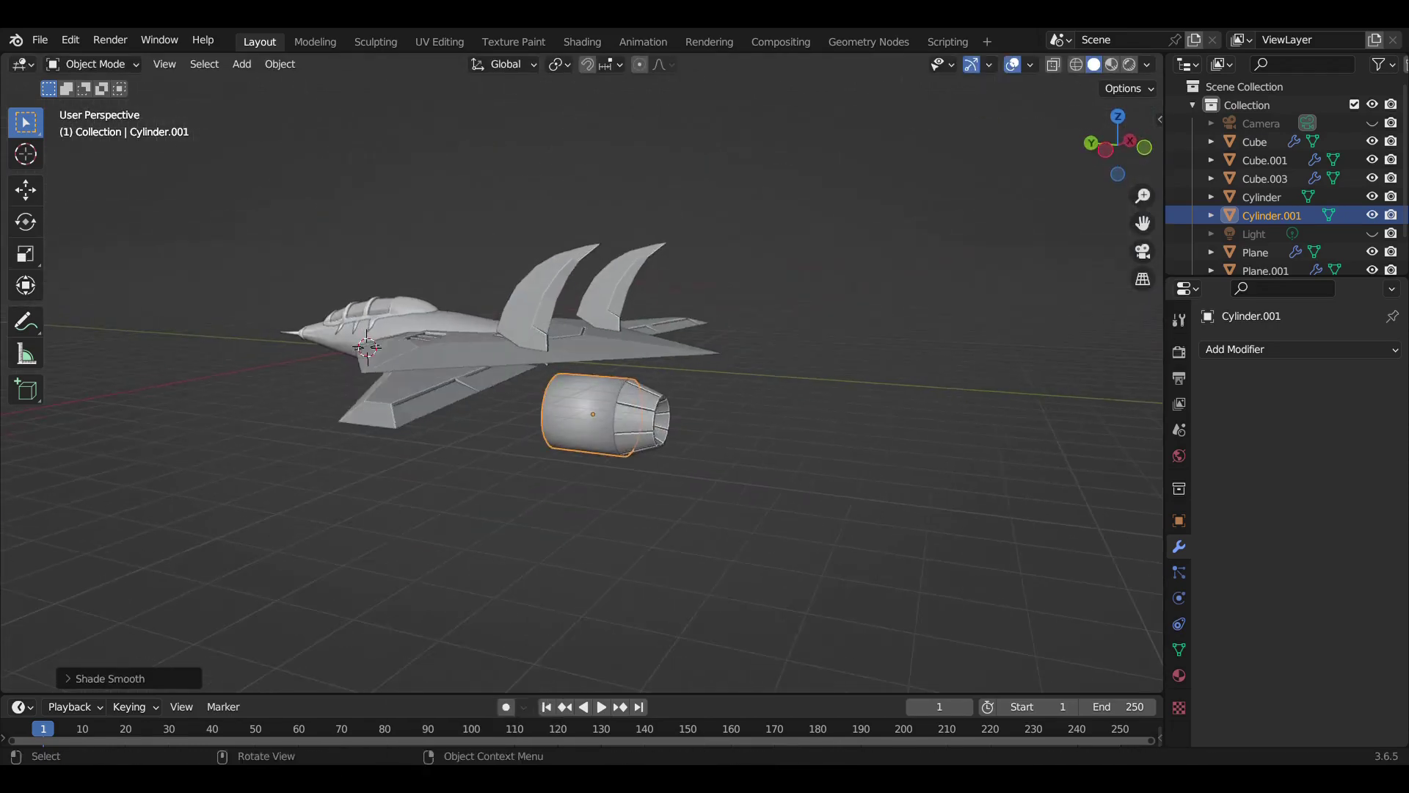
pyautogui.press('s')
pyautogui.press('Return')
pyautogui.press('KP_3')
# In Edit Mode with X-ray on, select the cylinder body and shift it along Y
pyautogui.press('Tab')
pyautogui.scroll(3, 470, 451)
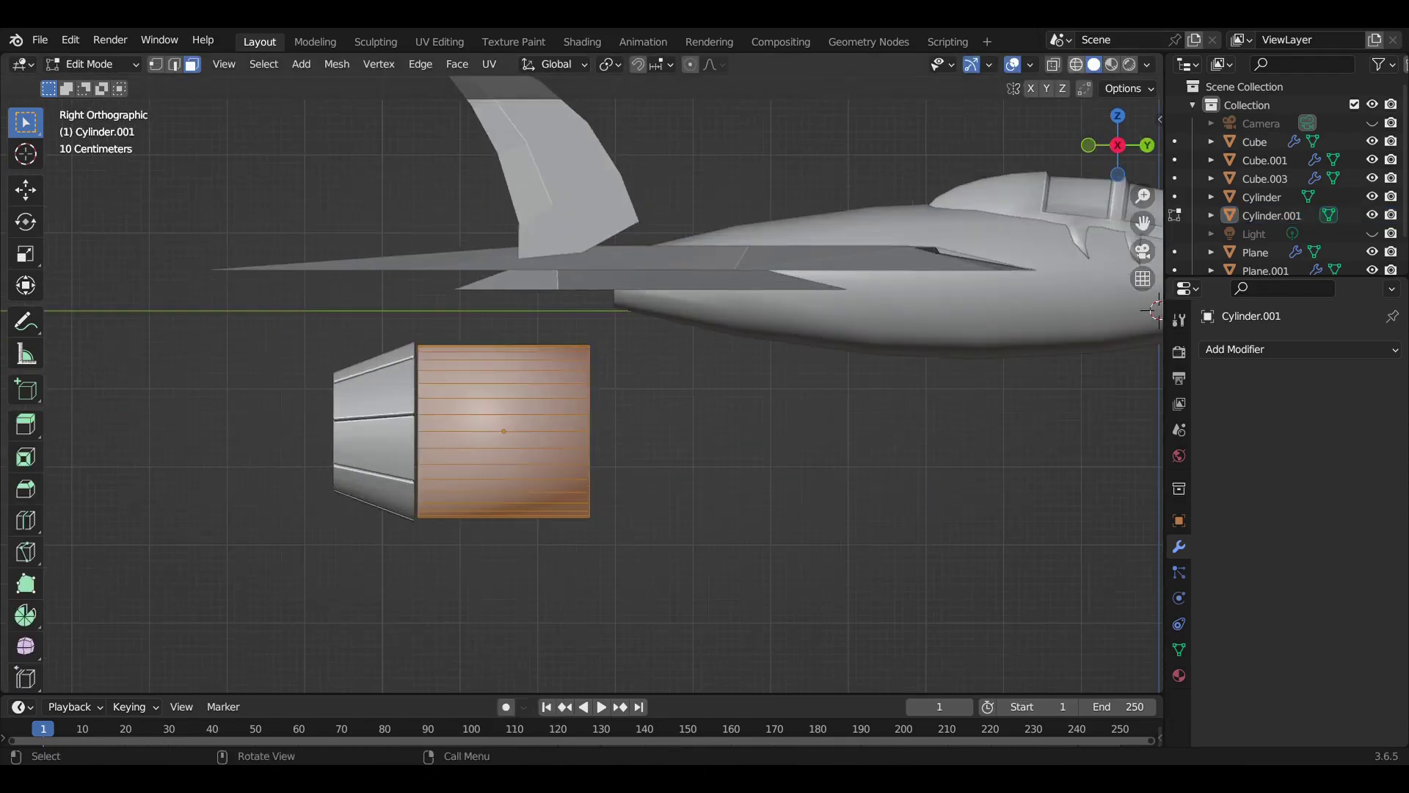
pyautogui.hotkey('alt', 'z')
pyautogui.moveTo(561, 304); pyautogui.dragTo(669, 603)
pyautogui.scroll(1, 470, 452)
pyautogui.moveTo(245, 277); pyautogui.dragTo(714, 629)
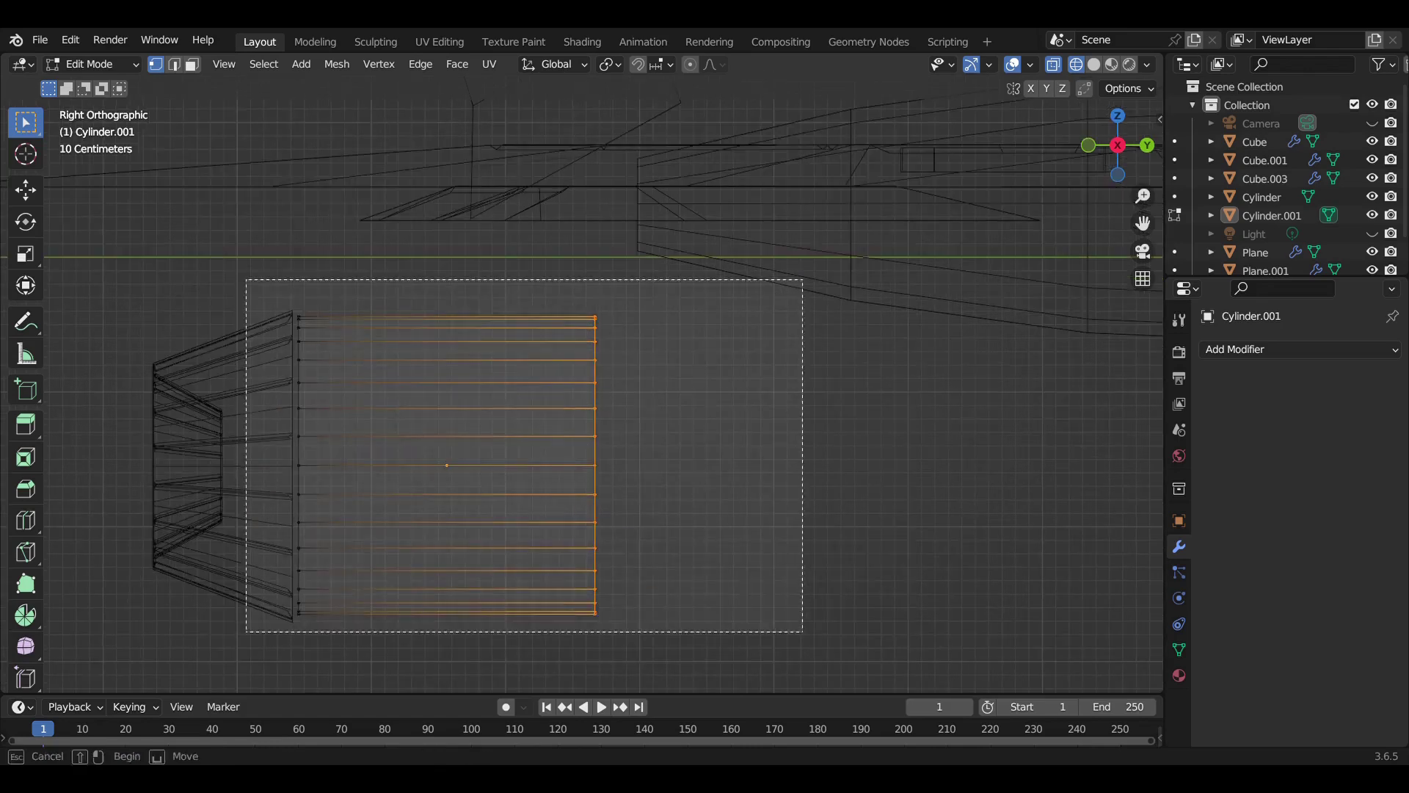
pyautogui.press('g')
pyautogui.press('y')
pyautogui.press('Return')
# Resize the cylinder's front ring, then extrude it forward along Y and widen it
pyautogui.moveTo(535, 260); pyautogui.dragTo(691, 626)
pyautogui.press('g')
pyautogui.scroll(-2, 588, 368)
pyautogui.press('Return')
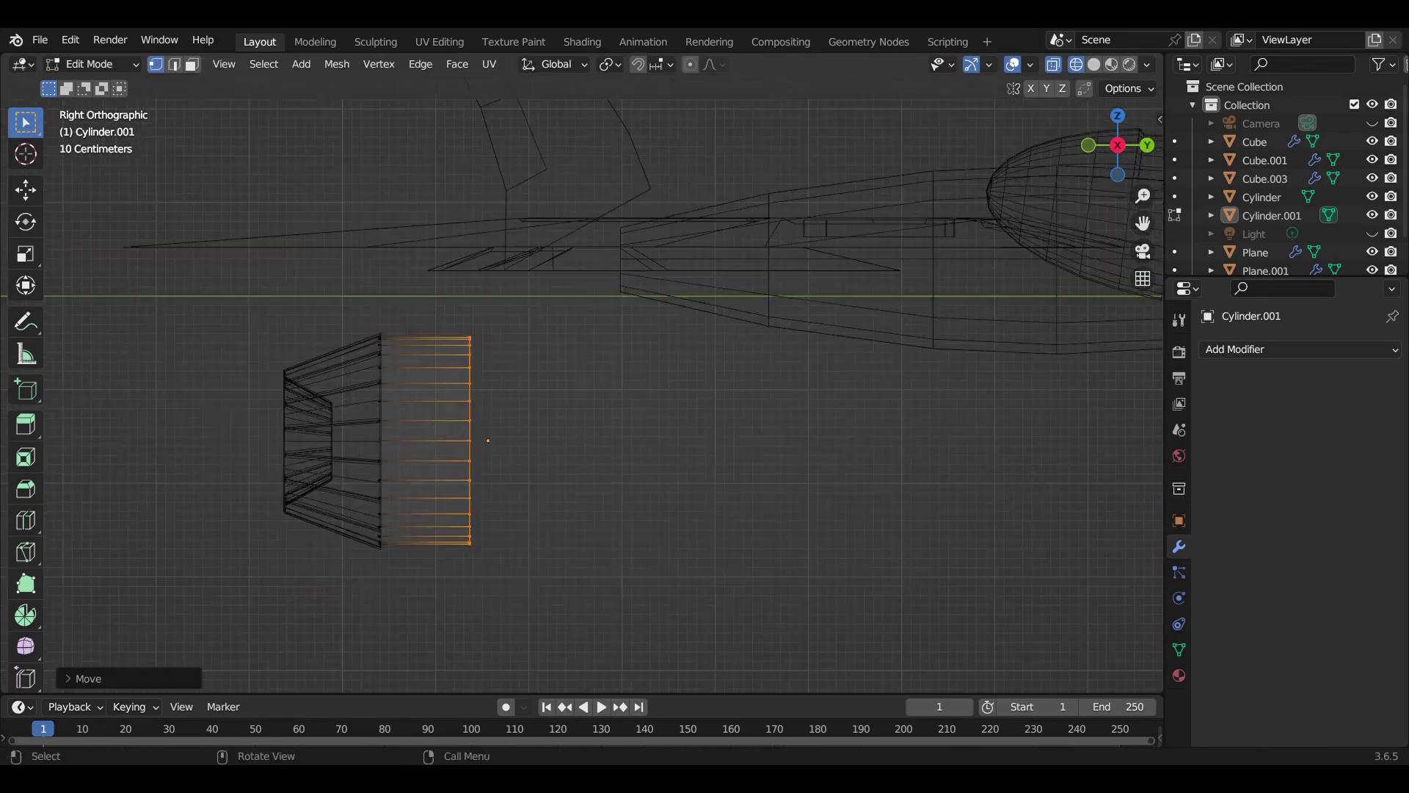
pyautogui.press('s')
pyautogui.press('Return')
pyautogui.press('e')
pyautogui.press('y')
pyautogui.press('Return')
pyautogui.press('s')
pyautogui.press('Return')
# Extrude two more scaled nacelle sections forward, then return to solid shading and Object Mode
pyautogui.press('e')
pyautogui.press('Return')
pyautogui.press('s')
pyautogui.press('Return')
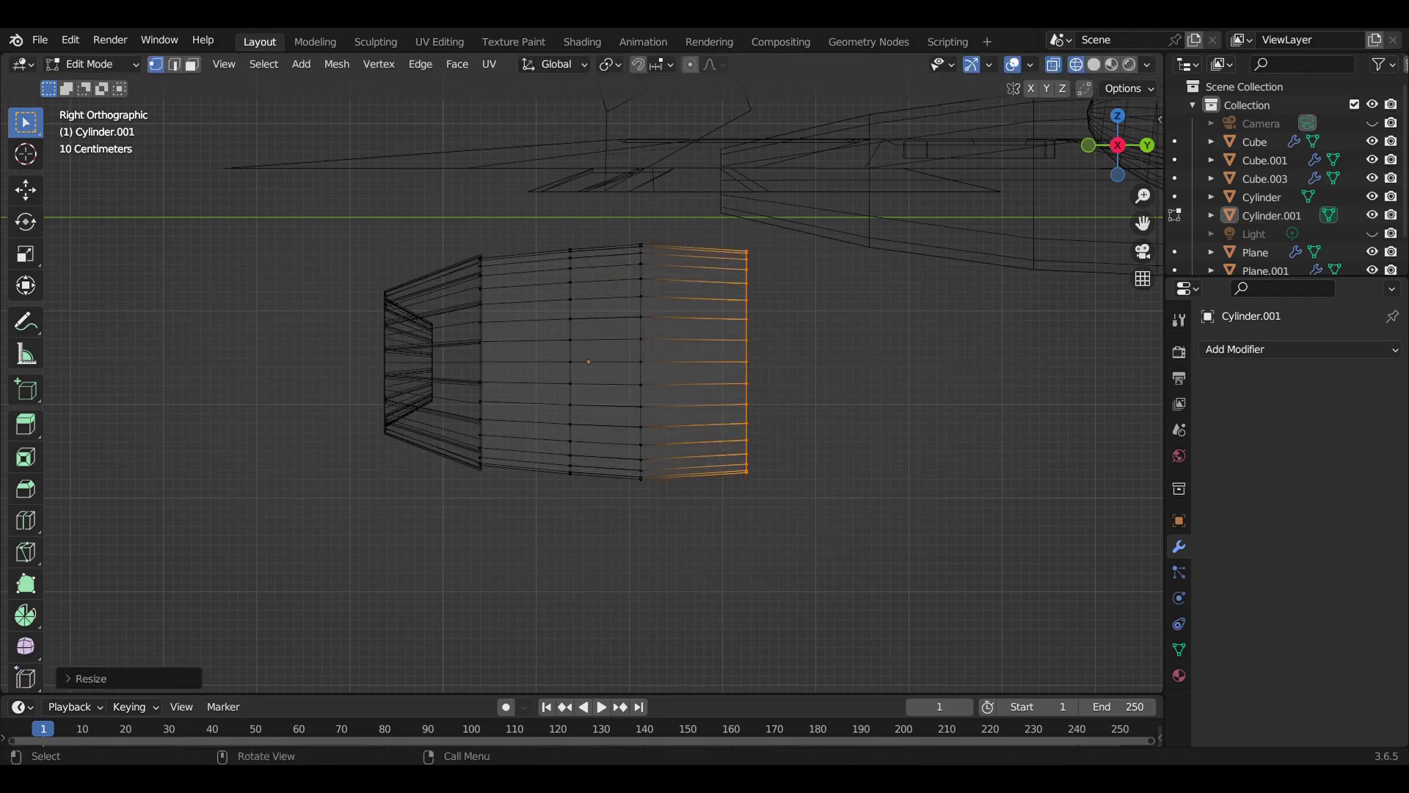
pyautogui.press('Home')
pyautogui.press('e')
pyautogui.press('y')
pyautogui.press('Return')
pyautogui.press('s')
pyautogui.press('Return')
pyautogui.moveTo(668, 492)
pyautogui.mouseDown(button='middle')
pyautogui.moveTo(514, 441)
pyautogui.moveTo(624, 408)
pyautogui.mouseUp(button='middle')
pyautogui.hotkey('shift', 'z')
pyautogui.press('Tab')
# Check the engine from front, side and top views and confirm its fore-aft position
pyautogui.press('KP_1')
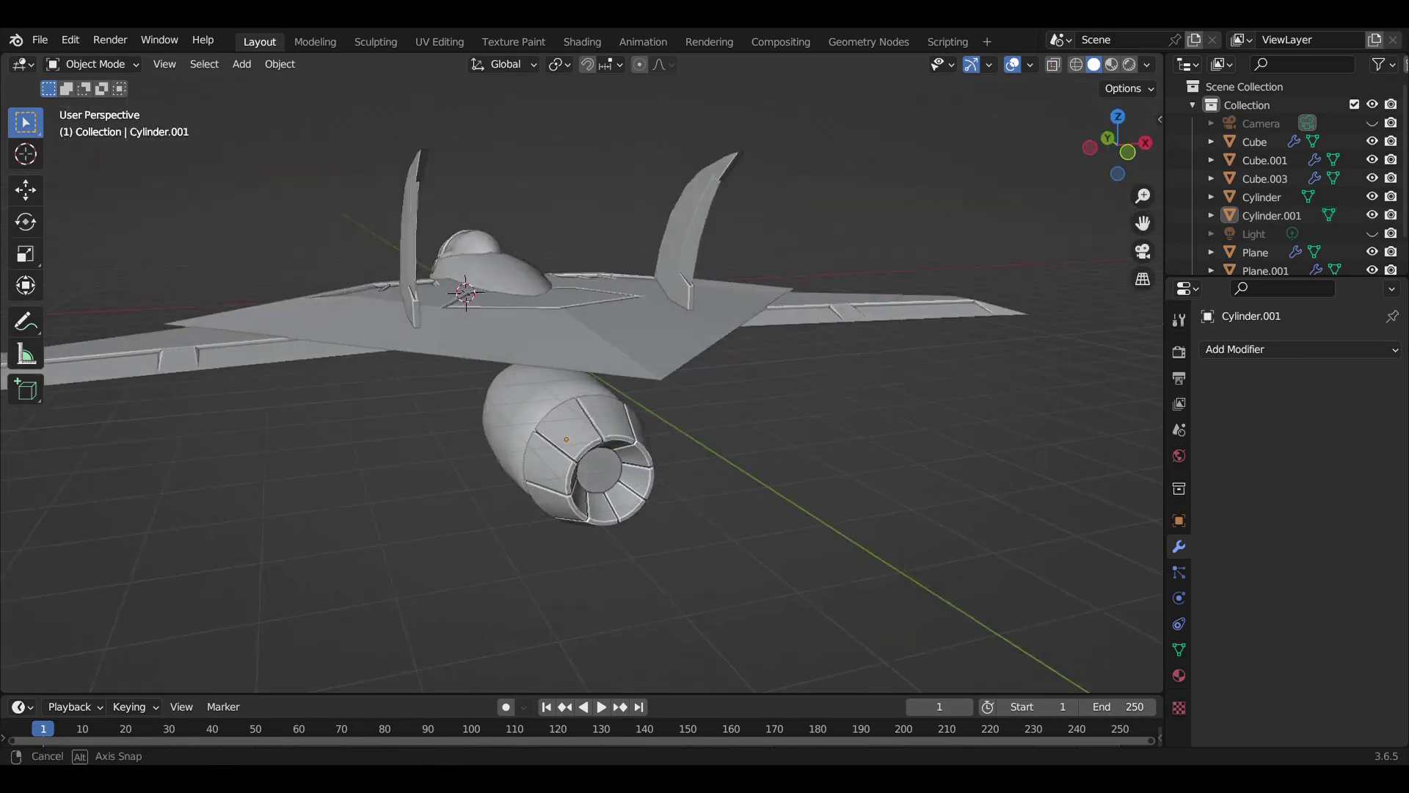
pyautogui.moveTo(580, 397); pyautogui.dragTo(609, 367, button='middle')
pyautogui.press('KP_3')
pyautogui.moveTo(588, 367)
pyautogui.mouseDown(button='middle')
pyautogui.moveTo(624, 352)
pyautogui.moveTo(646, 309)
pyautogui.mouseUp(button='middle')
pyautogui.press('KP_7')
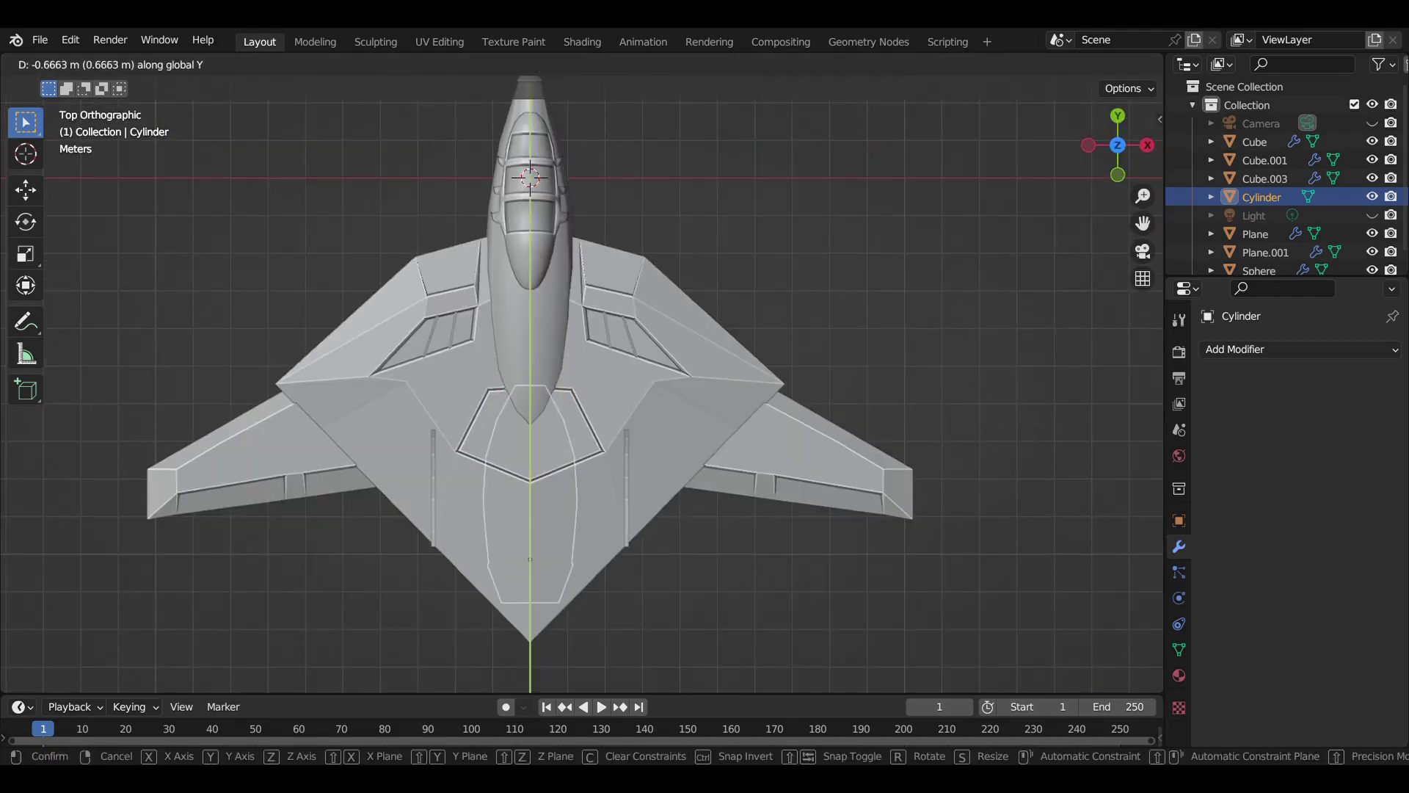
pyautogui.press('Return')
pyautogui.moveTo(588, 367); pyautogui.dragTo(624, 330, button='middle')
# Adjust the engine's height and its fore-aft position along Y beneath the fuselage
pyautogui.scroll(3, 582, 383)
pyautogui.press('g')
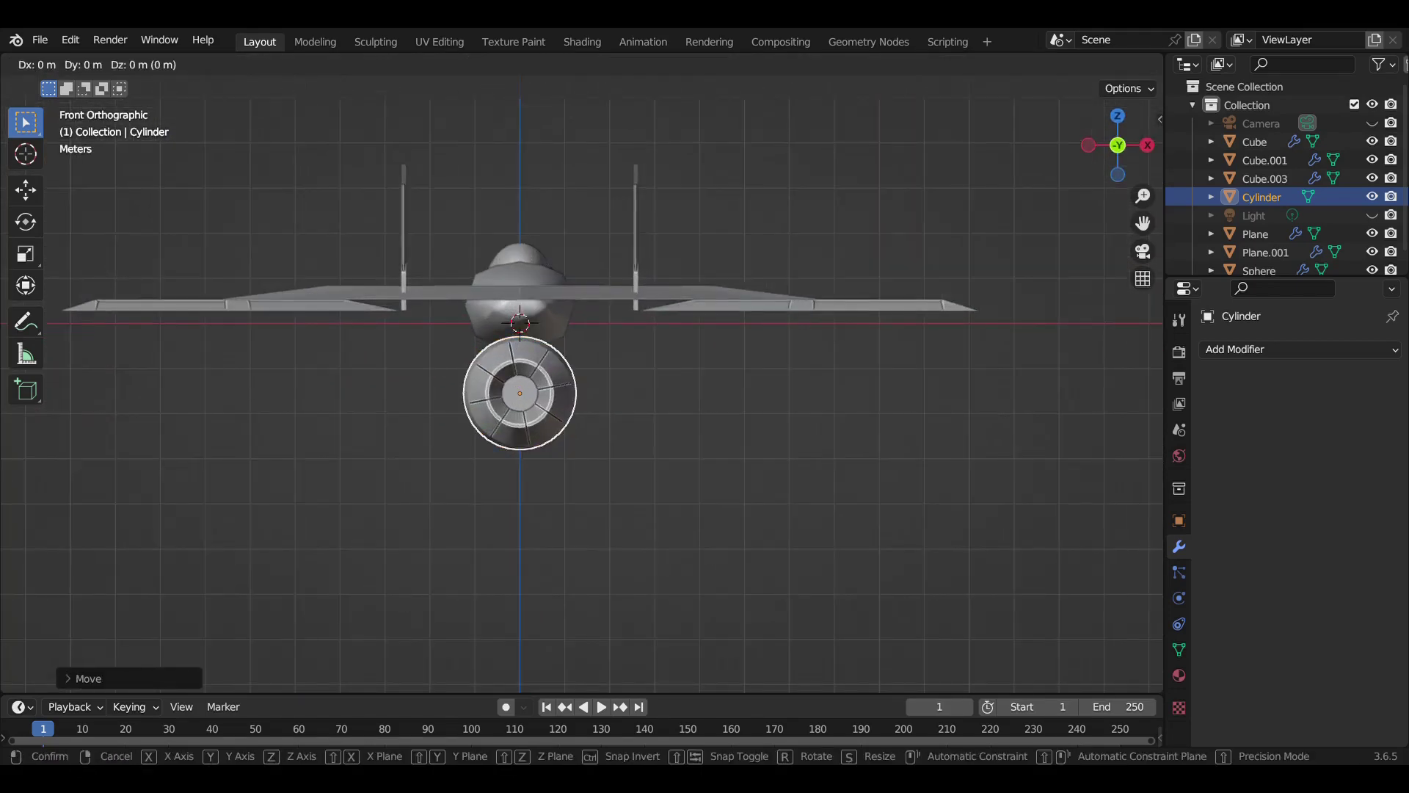
pyautogui.press('Return')
pyautogui.moveTo(588, 367); pyautogui.dragTo(632, 323, button='middle')
pyautogui.scroll(2, 587, 367)
pyautogui.press('g')
pyautogui.press('y')
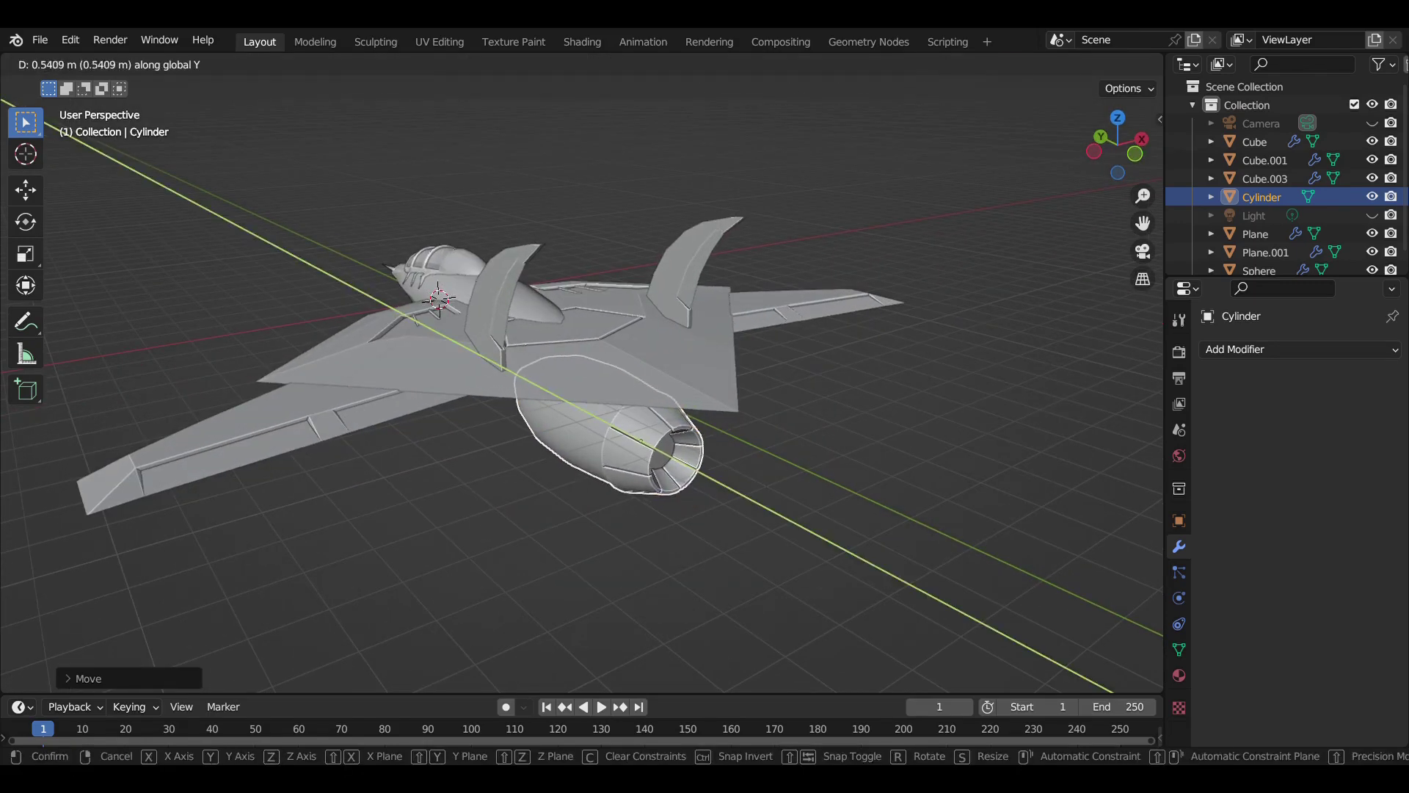
pyautogui.press('KP_7')
# Duplicate the engine nacelle and slide the copy sideways along X
pyautogui.hotkey('shift', 'd')
pyautogui.press('x')
pyautogui.press('Return')
pyautogui.hotkey('shift', 'z')
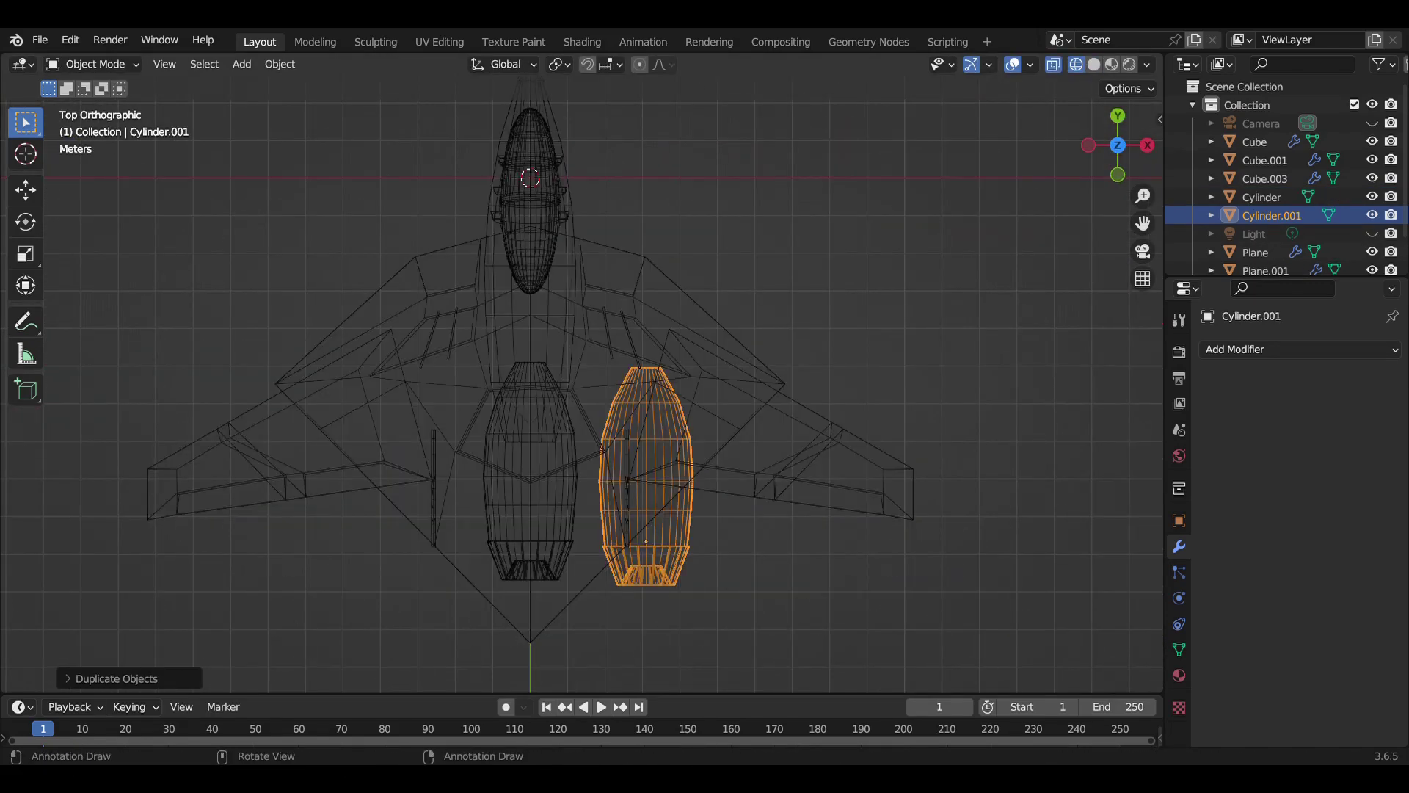
pyautogui.press('g')
pyautogui.press('Return')
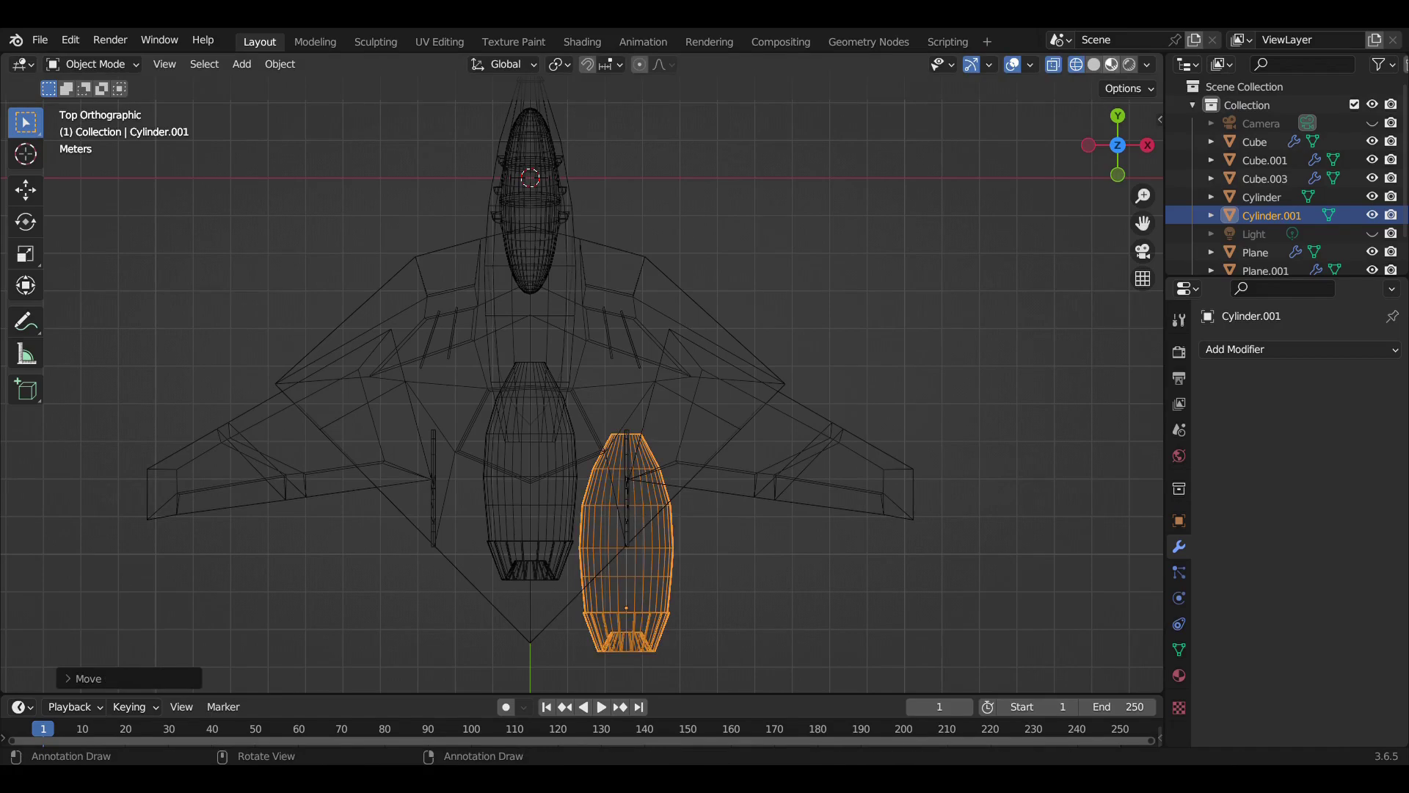
pyautogui.hotkey('shift', 'z')
# Align the copied engine's fore-aft position with the original along Y
pyautogui.moveTo(587, 367); pyautogui.dragTo(660, 331, button='middle')
pyautogui.moveTo(704, 441); pyautogui.dragTo(734, 411, button='middle')
pyautogui.press('g')
pyautogui.press('y')
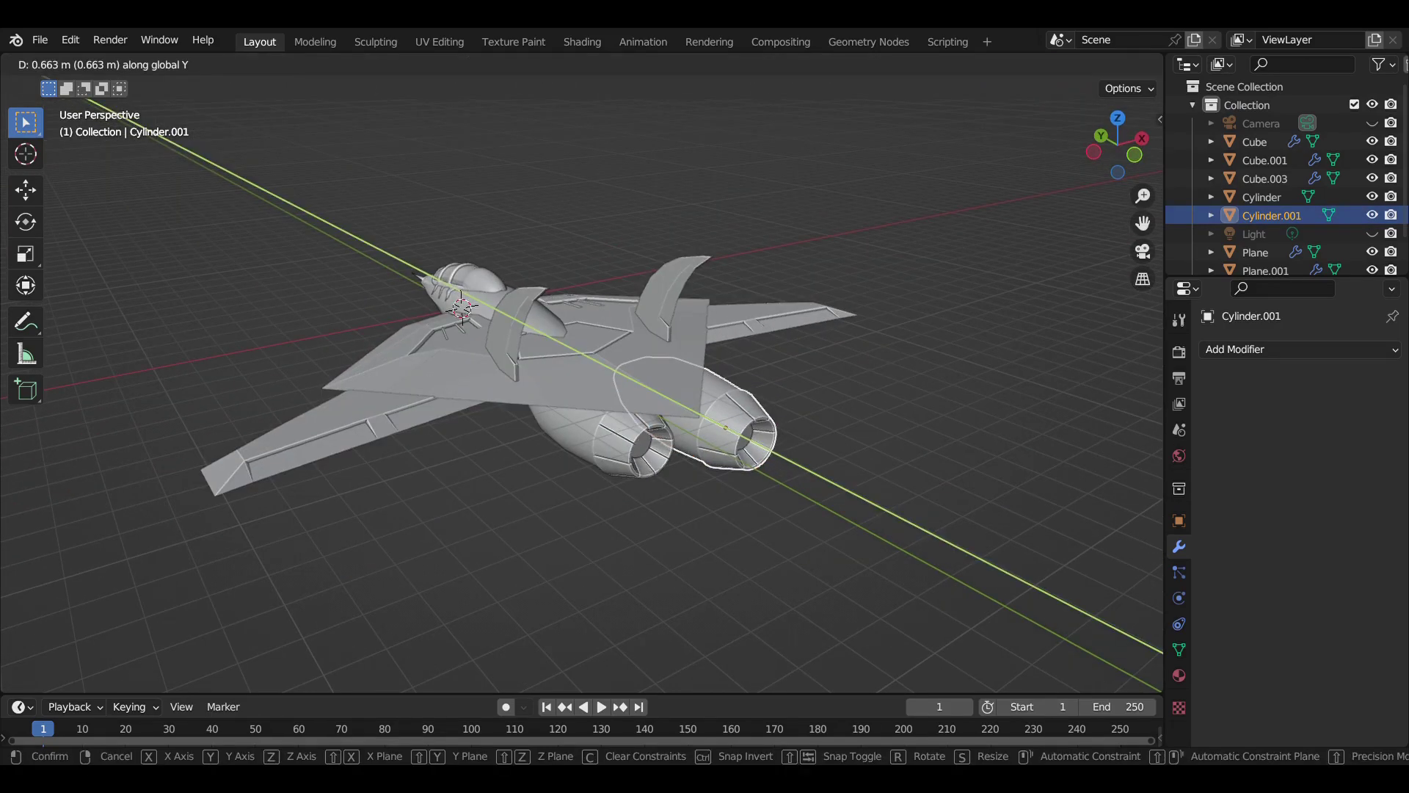
pyautogui.press('Return')
pyautogui.moveTo(587, 367)
pyautogui.mouseDown(button='middle')
pyautogui.moveTo(632, 412)
pyautogui.moveTo(588, 367)
pyautogui.mouseUp(button='middle')
pyautogui.press('g')
pyautogui.press('y')
pyautogui.press('Return')
pyautogui.press('KP_7')
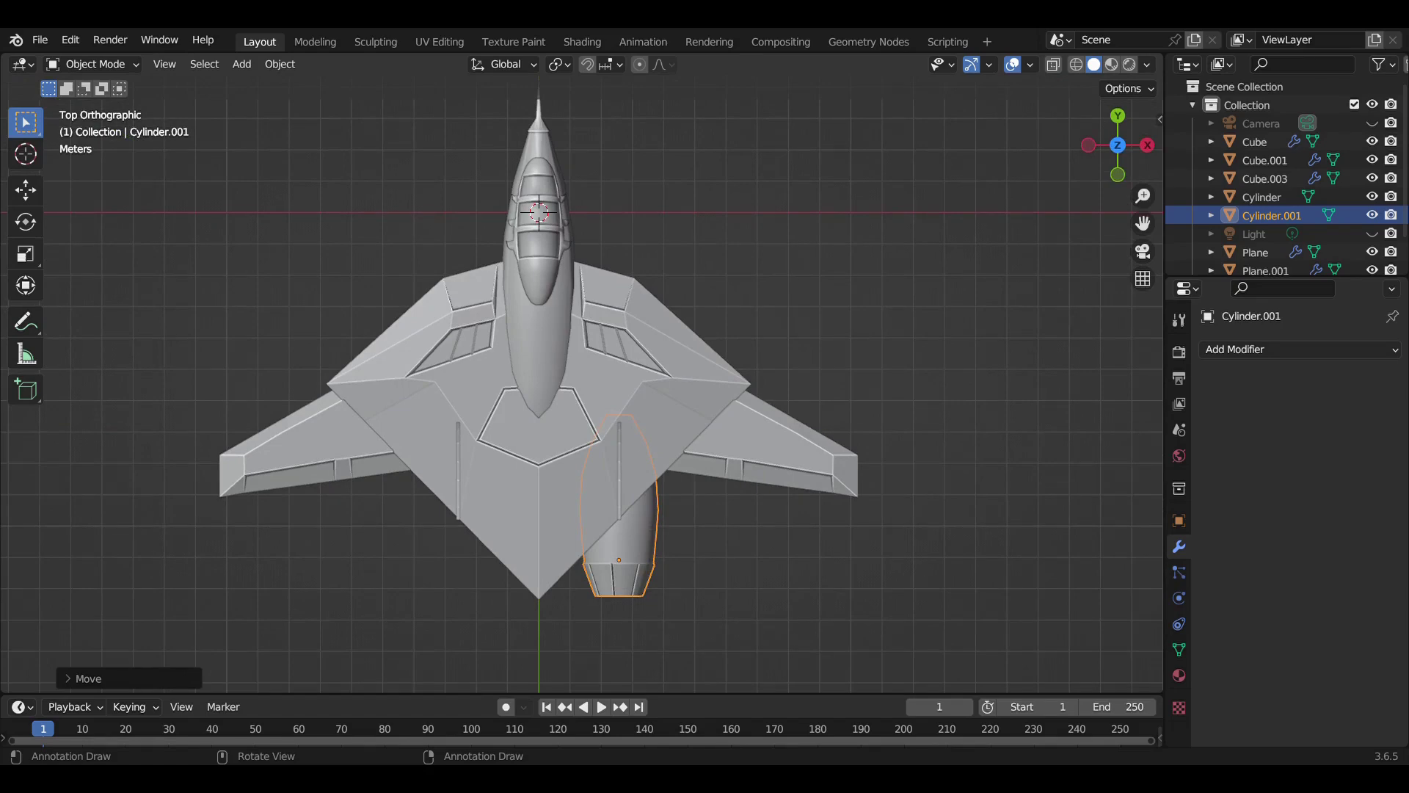
pyautogui.press('Return')
pyautogui.moveTo(587, 367)
pyautogui.mouseDown(button='middle')
pyautogui.moveTo(631, 338)
pyautogui.moveTo(587, 411)
pyautogui.mouseUp(button='middle')
# Select the copied engine and match its height to the original along Z
pyautogui.click(661, 610)
pyautogui.press('KP_1')
pyautogui.scroll(2, 558, 331)
pyautogui.click(646, 371)
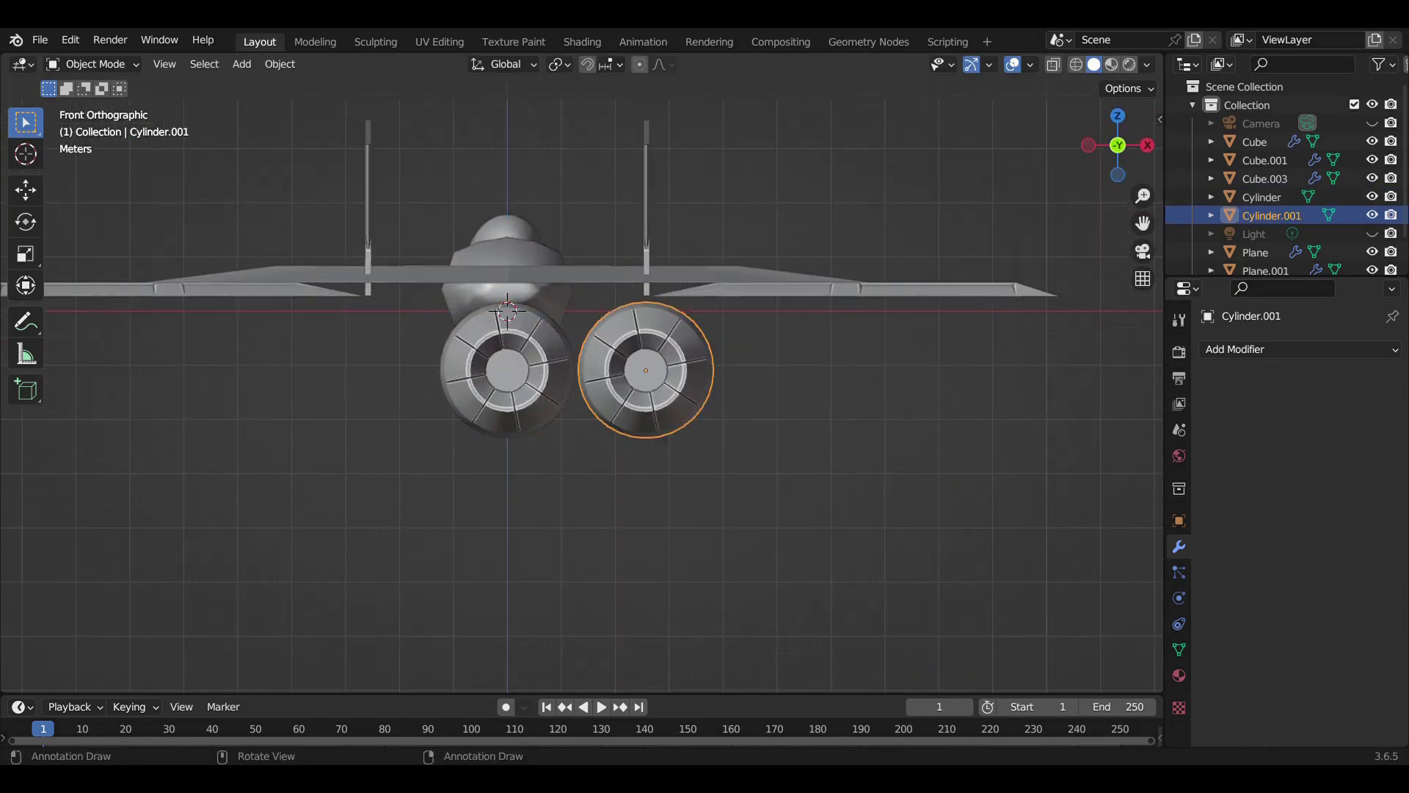
pyautogui.press('Return')
pyautogui.moveTo(646, 352); pyautogui.dragTo(529, 308, button='middle')
pyautogui.scroll(-3, 587, 367)
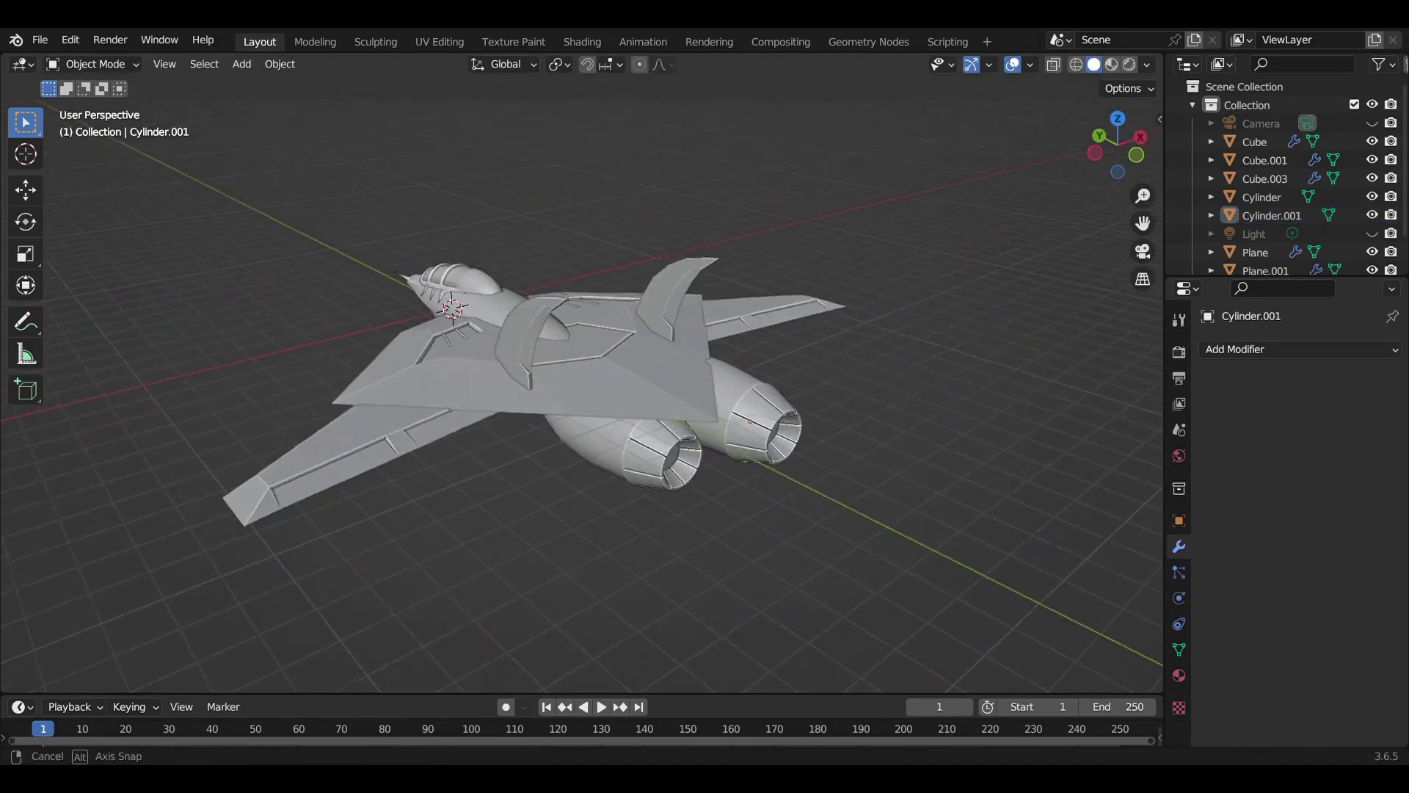
pyautogui.scroll(4, 587, 367)
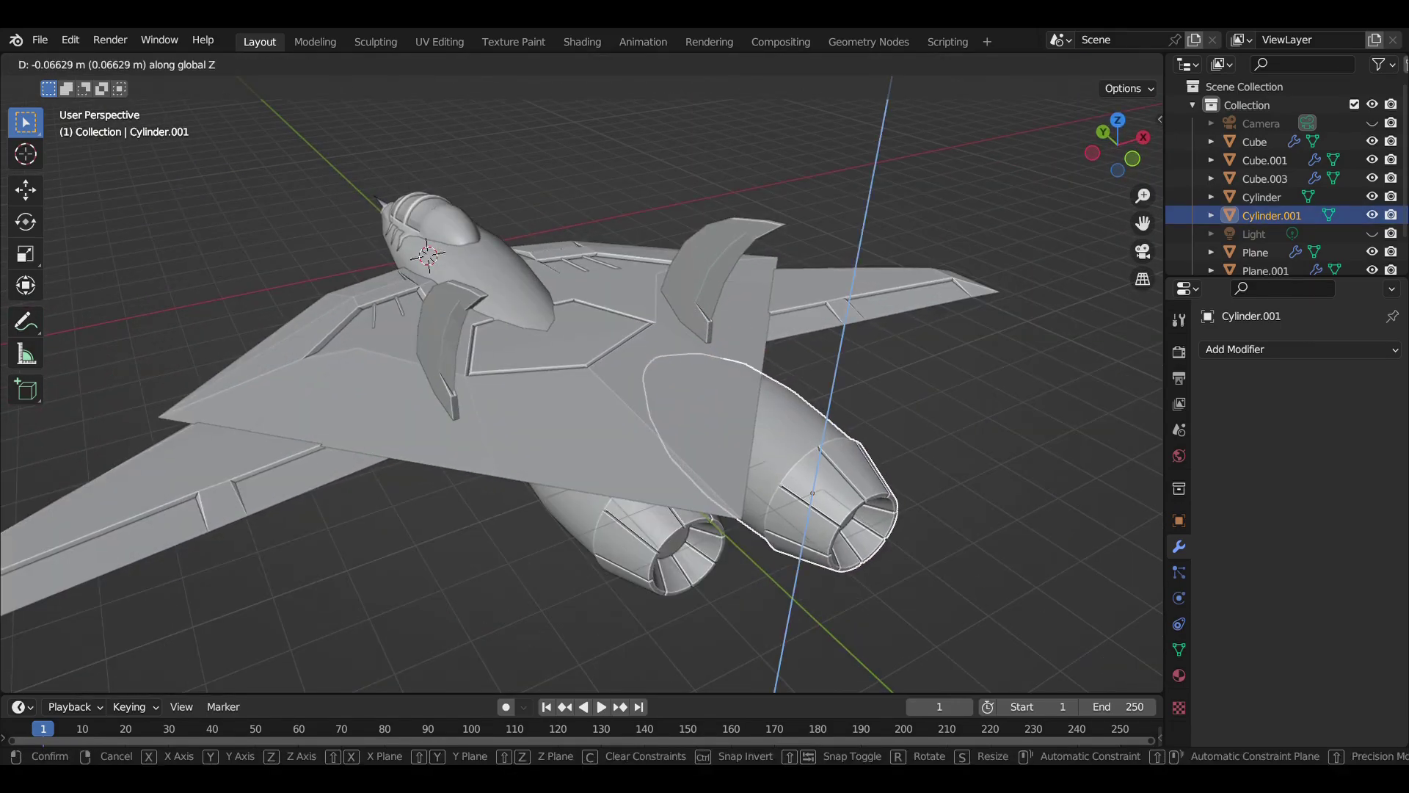
pyautogui.press('Return')
pyautogui.press('KP_1')
pyautogui.scroll(3, 741, 304)
pyautogui.press('g')
pyautogui.press('z')
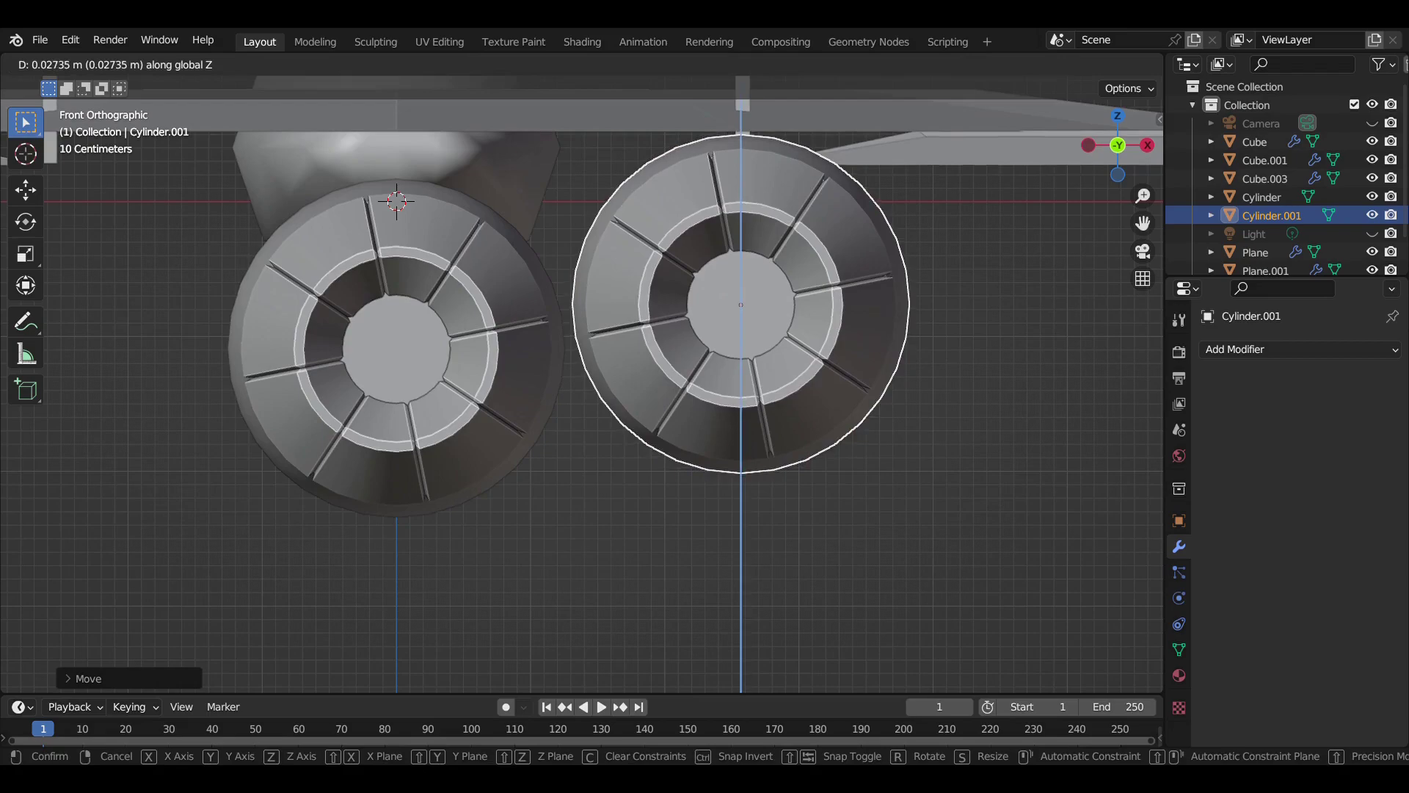
pyautogui.press('Return')
# Fine-tune the copy's fore-aft position along Y, cancelling one unwanted move
pyautogui.scroll(-3, 580, 330)
pyautogui.moveTo(580, 331); pyautogui.dragTo(514, 279, button='middle')
pyautogui.scroll(3, 580, 331)
pyautogui.press('g')
pyautogui.press('y')
pyautogui.press('Return')
pyautogui.moveTo(580, 331)
pyautogui.mouseDown(button='middle')
pyautogui.moveTo(514, 316)
pyautogui.moveTo(529, 293)
pyautogui.mouseUp(button='middle')
pyautogui.press('Escape')
pyautogui.scroll(-3, 580, 330)
pyautogui.click(716, 451)
# Give the outer engine a Mirror modifier with its Mirror Object set
pyautogui.click(1300, 349)
pyautogui.click(1322, 473)
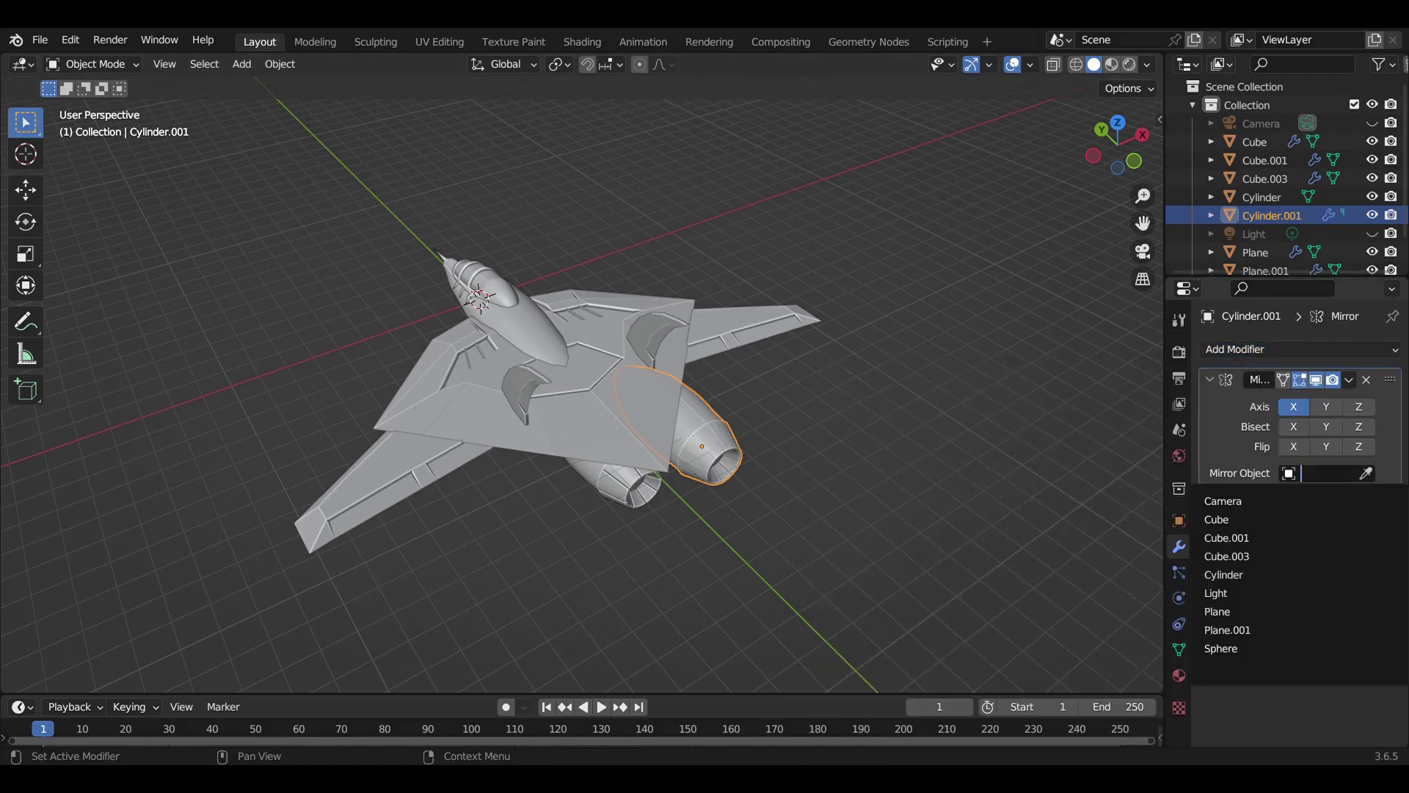
pyautogui.click(1366, 473)
pyautogui.click(1209, 380)
pyautogui.click(881, 550)
pyautogui.moveTo(588, 440); pyautogui.dragTo(587, 601, button='middle')
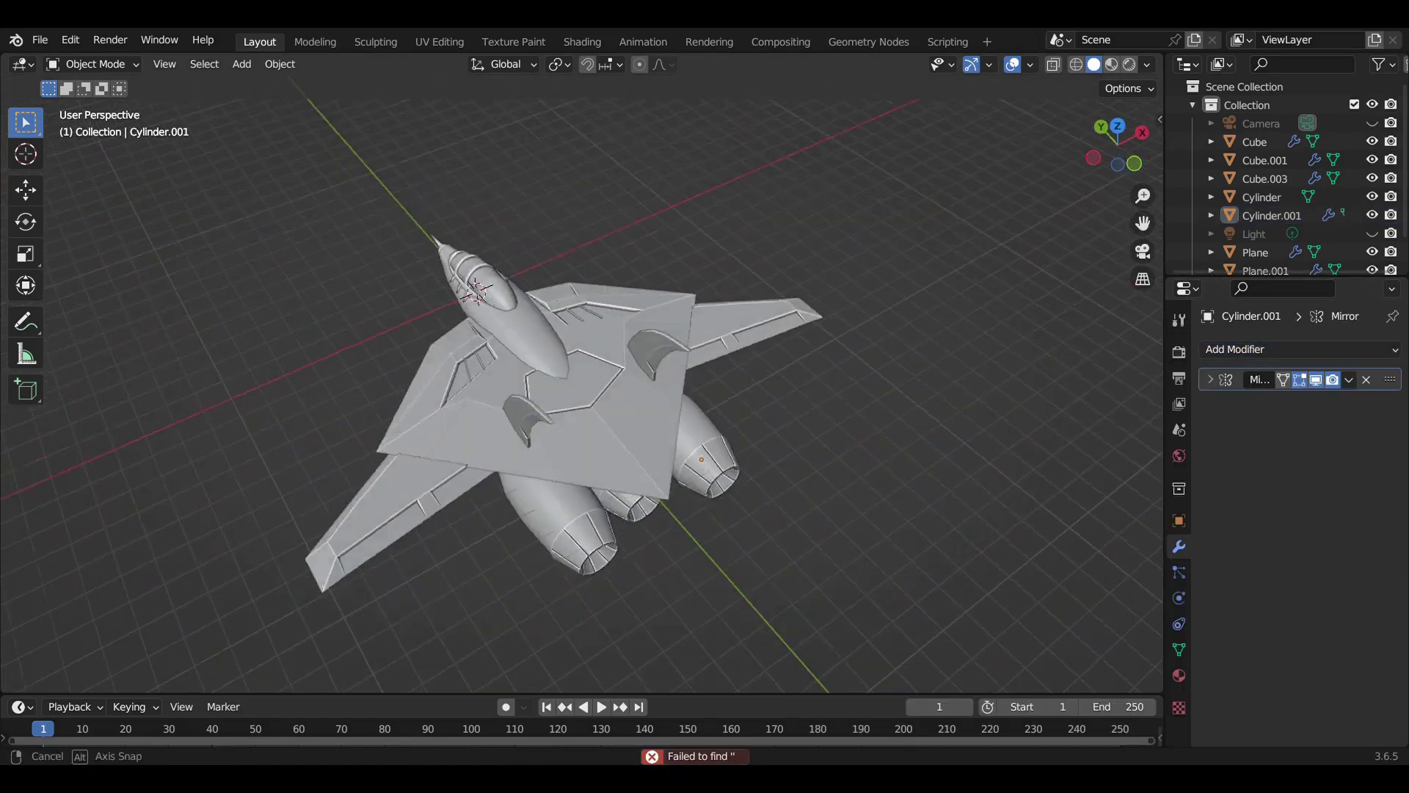
pyautogui.press('KP_7')
pyautogui.moveTo(588, 440)
pyautogui.mouseDown(button='middle')
pyautogui.moveTo(514, 243)
pyautogui.moveTo(690, 242)
pyautogui.moveTo(602, 250)
pyautogui.moveTo(558, 220)
pyautogui.moveTo(418, 198)
pyautogui.moveTo(411, 294)
pyautogui.mouseUp(button='middle')
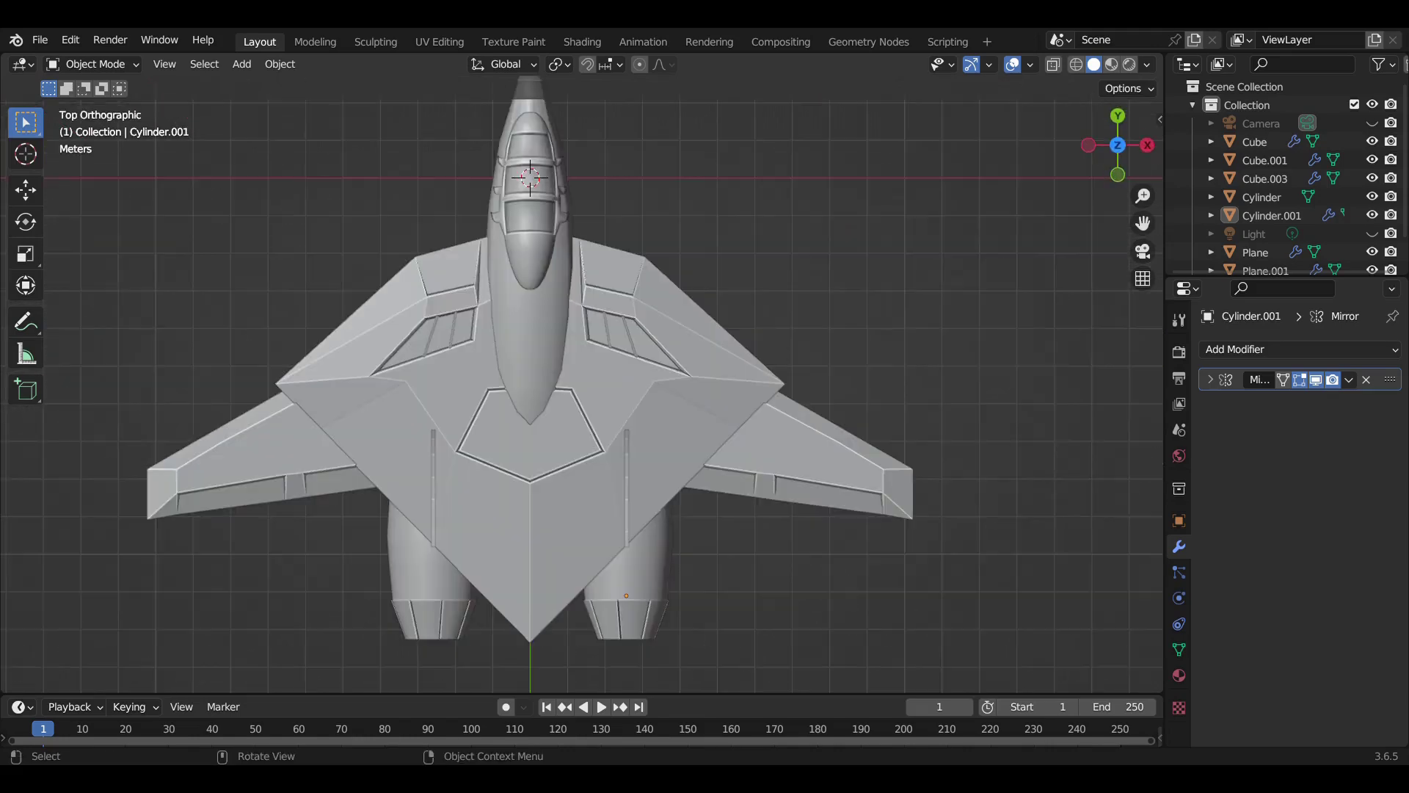
pyautogui.moveTo(514, 294); pyautogui.dragTo(514, 220, button='middle')
# Slide the centre and mirrored outer engines forward along the fuselage's Y axis
pyautogui.keyDown('shift'); pyautogui.click(624, 507); pyautogui.keyUp('shift')
pyautogui.press('g')
pyautogui.press('y')
pyautogui.click(624, 507)
pyautogui.moveTo(514, 293); pyautogui.dragTo(514, 477, button='middle')
pyautogui.keyDown('ctrl'); pyautogui.click(1272, 215); pyautogui.keyUp('ctrl')
pyautogui.press('g')
pyautogui.press('y')
pyautogui.press('Return')
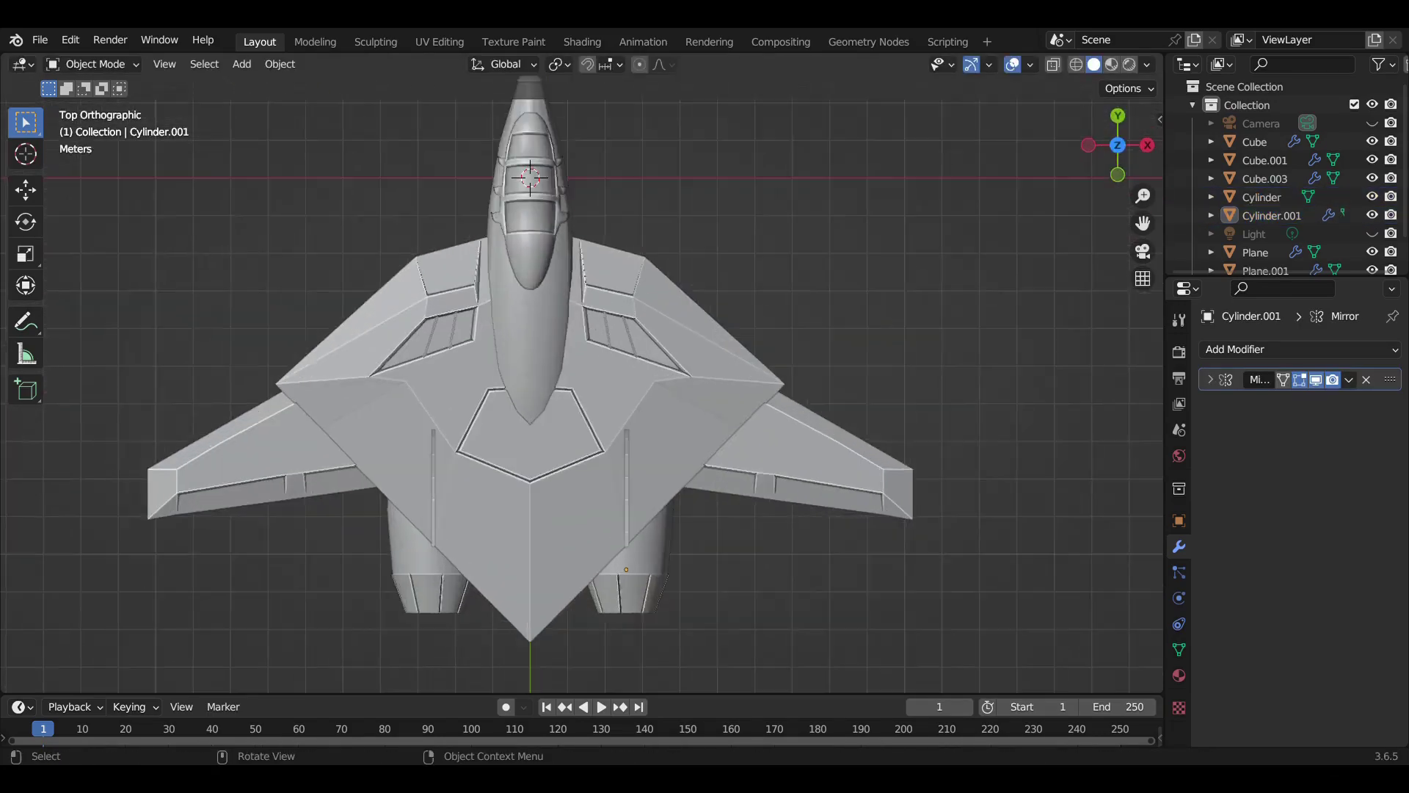
pyautogui.click(242, 63)
# Add a cube and merge it at center into a single vertex beside the jet
pyautogui.click(408, 104)
pyautogui.scroll(-3, 514, 331)
pyautogui.press('g')
pyautogui.click(676, 482)
pyautogui.press('Tab')
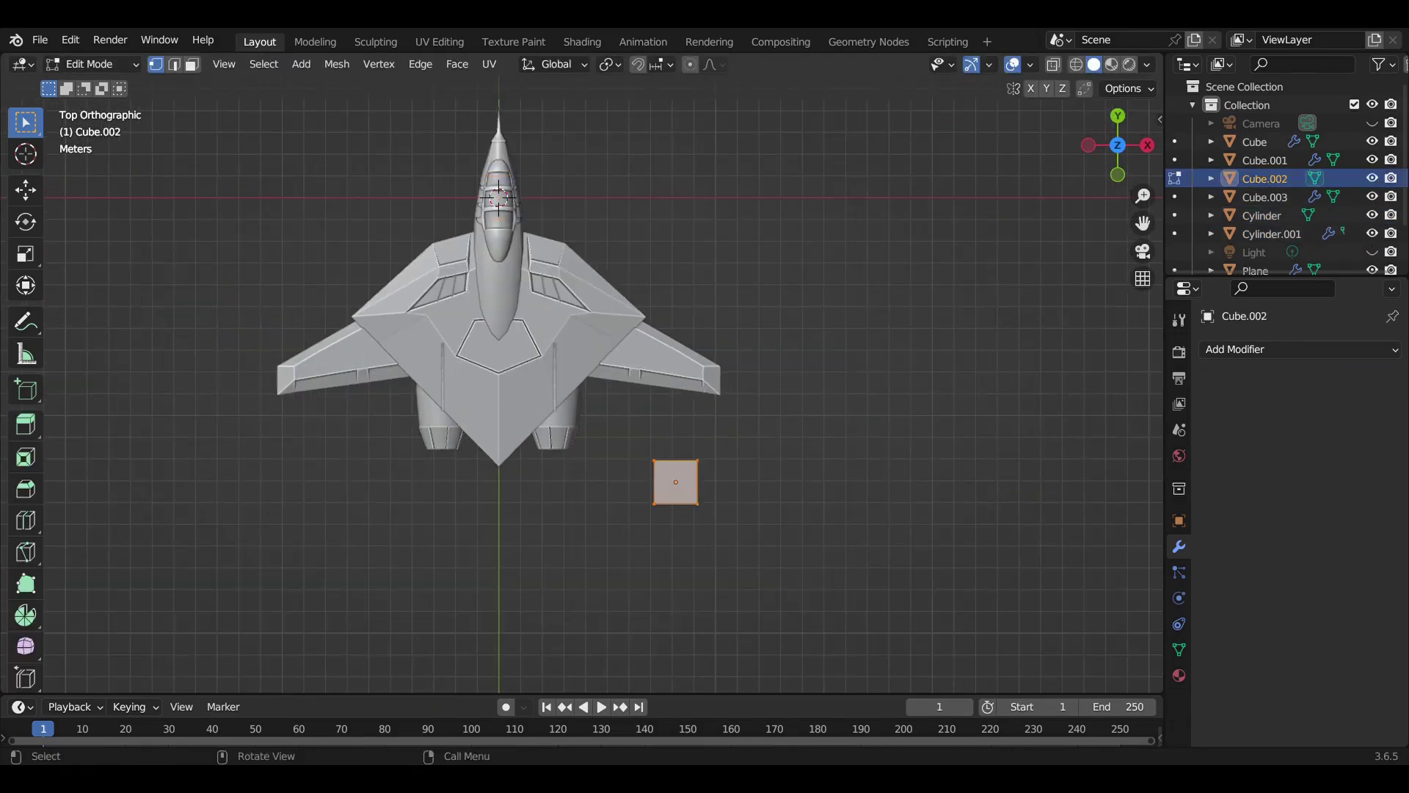
pyautogui.hotkey('alt', 'z')
pyautogui.press('m')
pyautogui.scroll(3, 668, 428)
pyautogui.press('Return')
pyautogui.scroll(1, 587, 382)
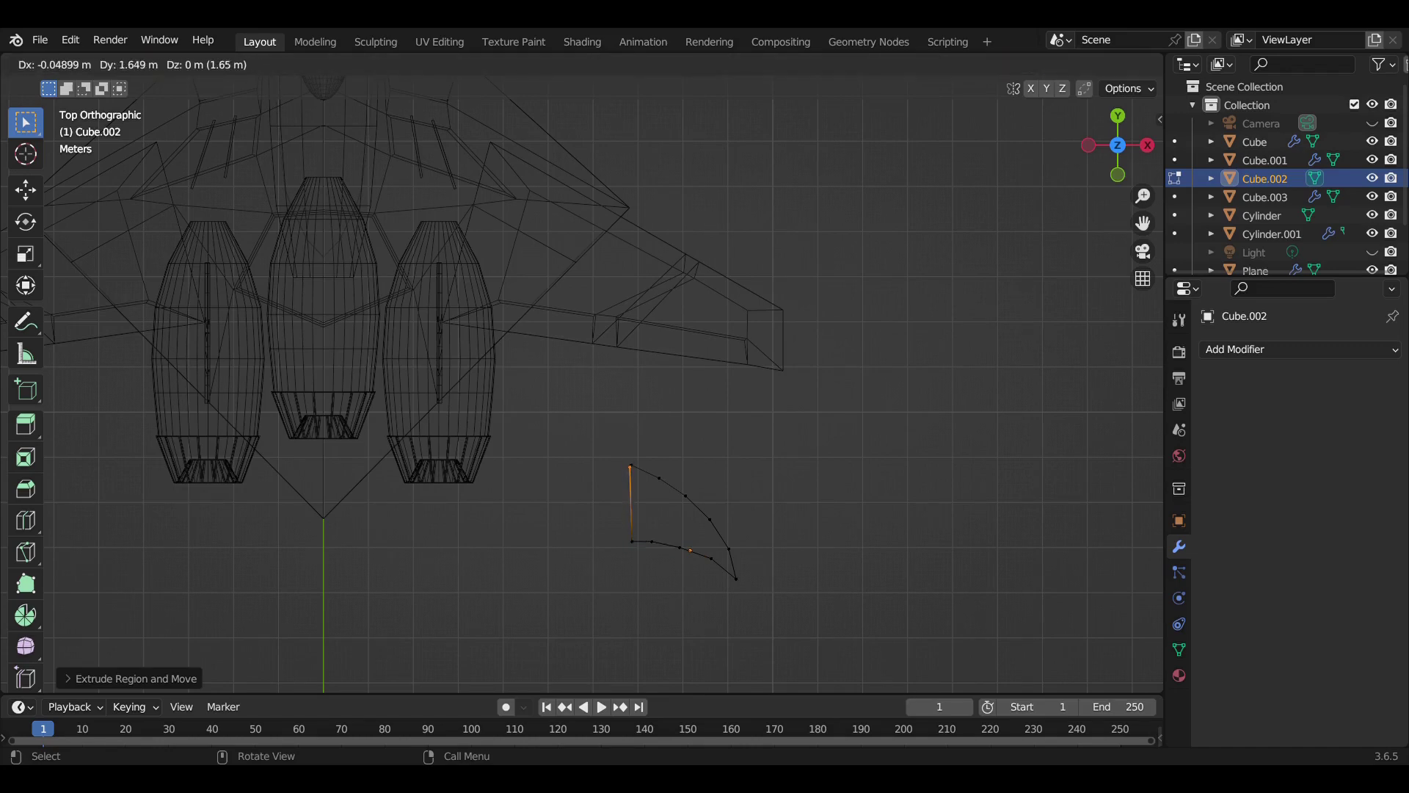
# Fill the fin outline with a face and move it toward the outer engine
pyautogui.press('m')
pyautogui.click(596, 433)
pyautogui.moveTo(596, 429); pyautogui.dragTo(672, 495)
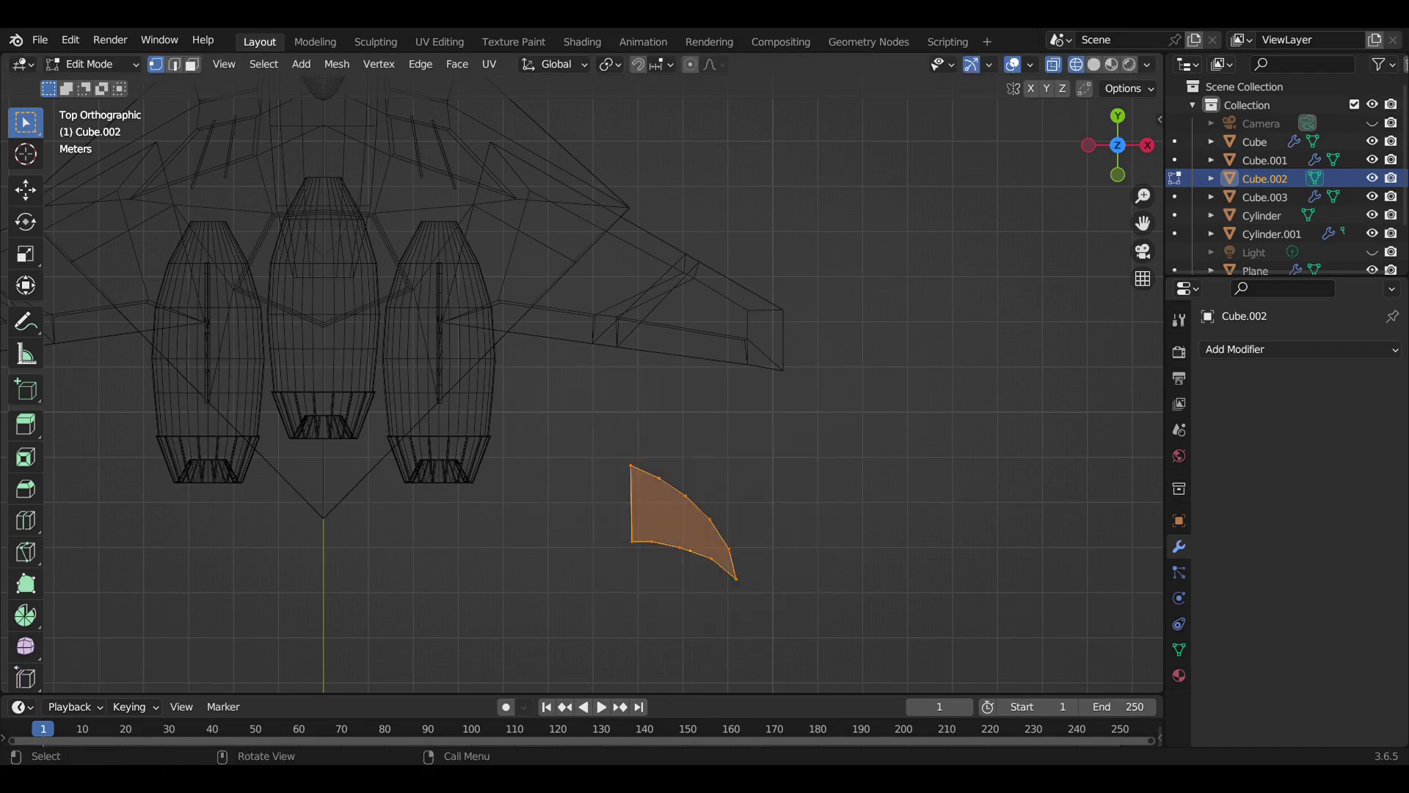
pyautogui.press('g')
pyautogui.press('Return')
pyautogui.press('KP_1')
pyautogui.scroll(1, 588, 396)
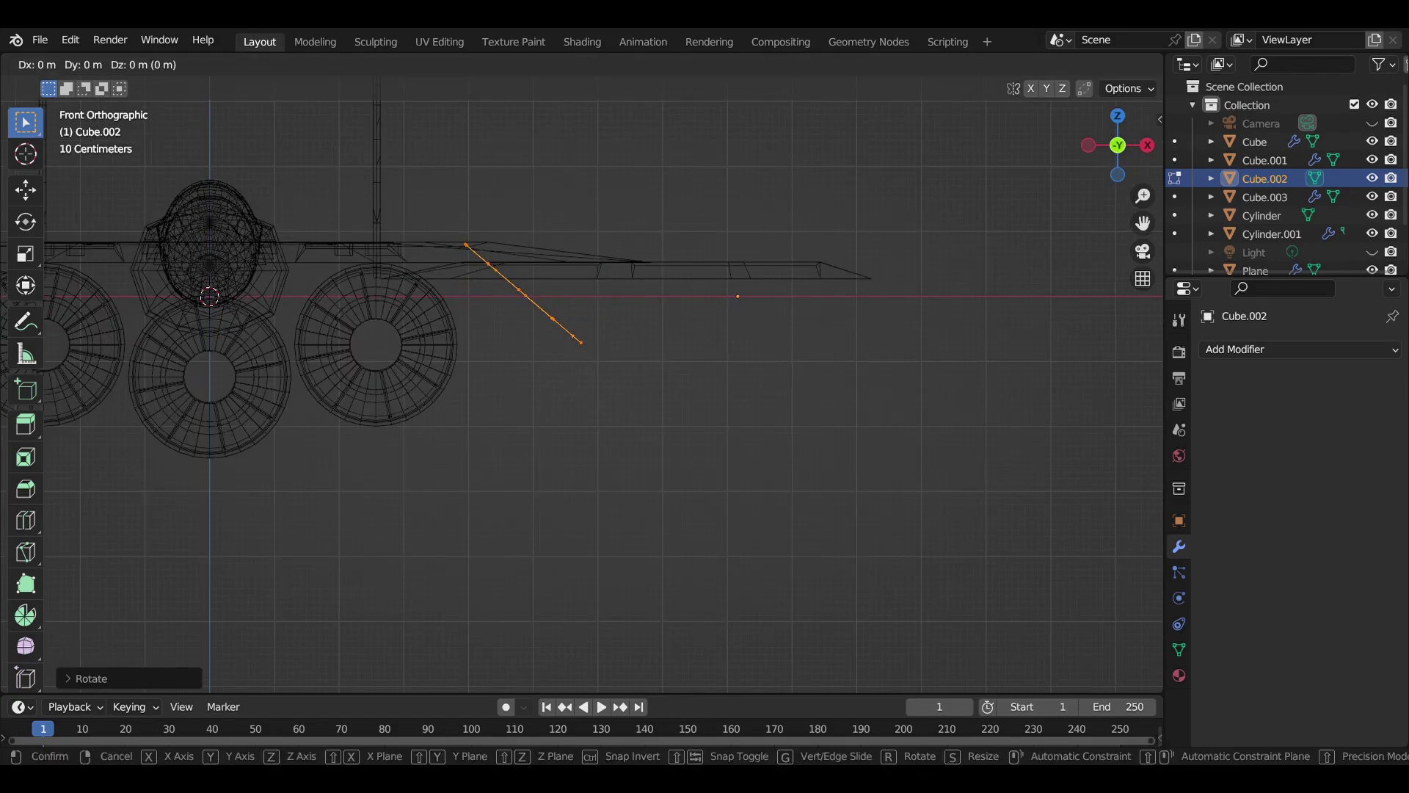
pyautogui.press('Return')
pyautogui.moveTo(738, 296)
pyautogui.mouseDown(button='middle')
pyautogui.moveTo(885, 664)
pyautogui.moveTo(644, 348)
pyautogui.mouseUp(button='middle')
pyautogui.hotkey('shift', 'z')
# Slide the fin sideways along X to line up with the outer engine
pyautogui.press('g')
pyautogui.press('x')
pyautogui.press('Return')
pyautogui.press('Tab')
pyautogui.press('KP_1')
pyautogui.press('Tab')
pyautogui.scroll(2, 581, 385)
pyautogui.scroll(3, 582, 385)
pyautogui.scroll(-2, 582, 385)
pyautogui.scroll(2, 581, 385)
pyautogui.scroll(2, 580, 387)
# Lower the fin vertices along Z so the fin hangs below the engine
pyautogui.press('g')
pyautogui.press('z')
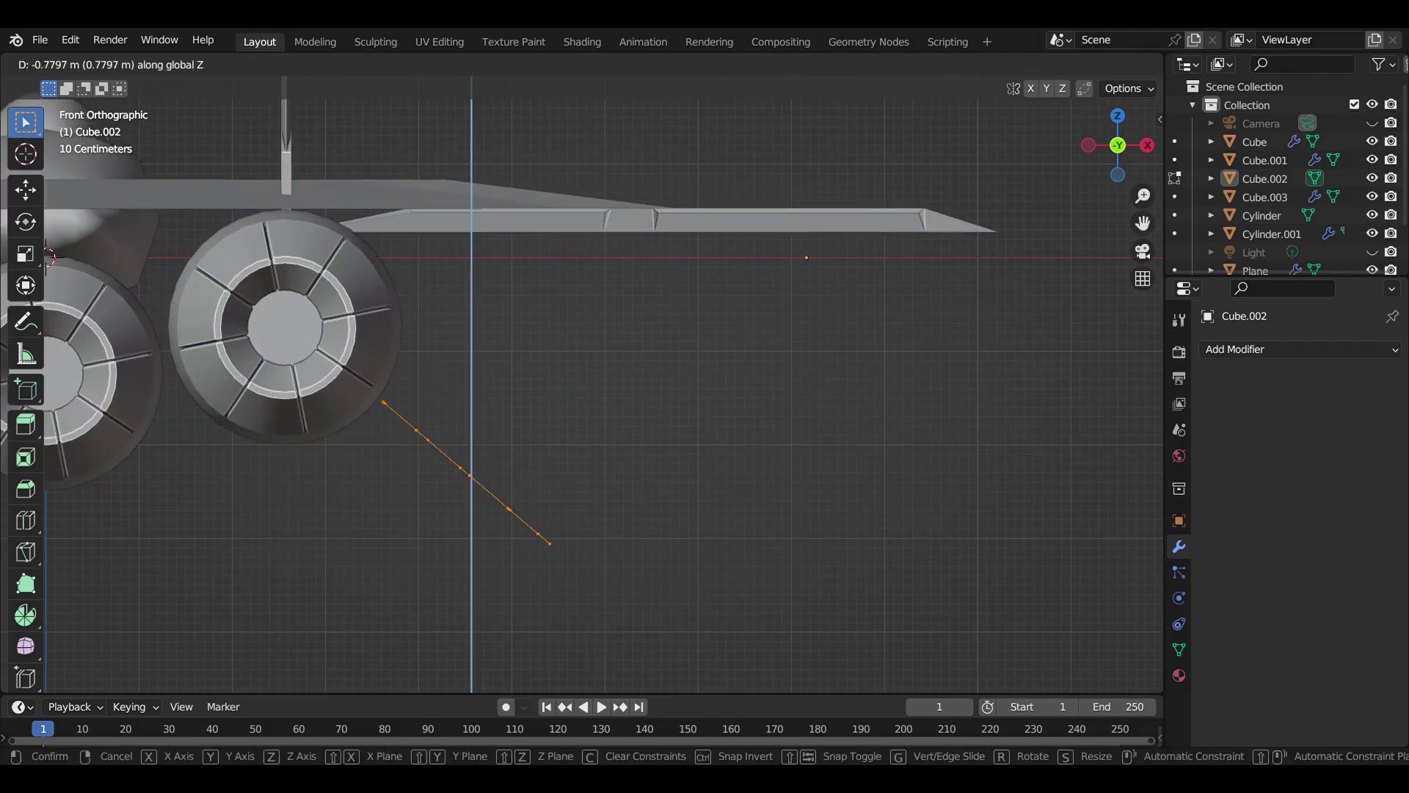
pyautogui.press('Return')
pyautogui.scroll(-3, 580, 388)
pyautogui.press('g')
pyautogui.press('z')
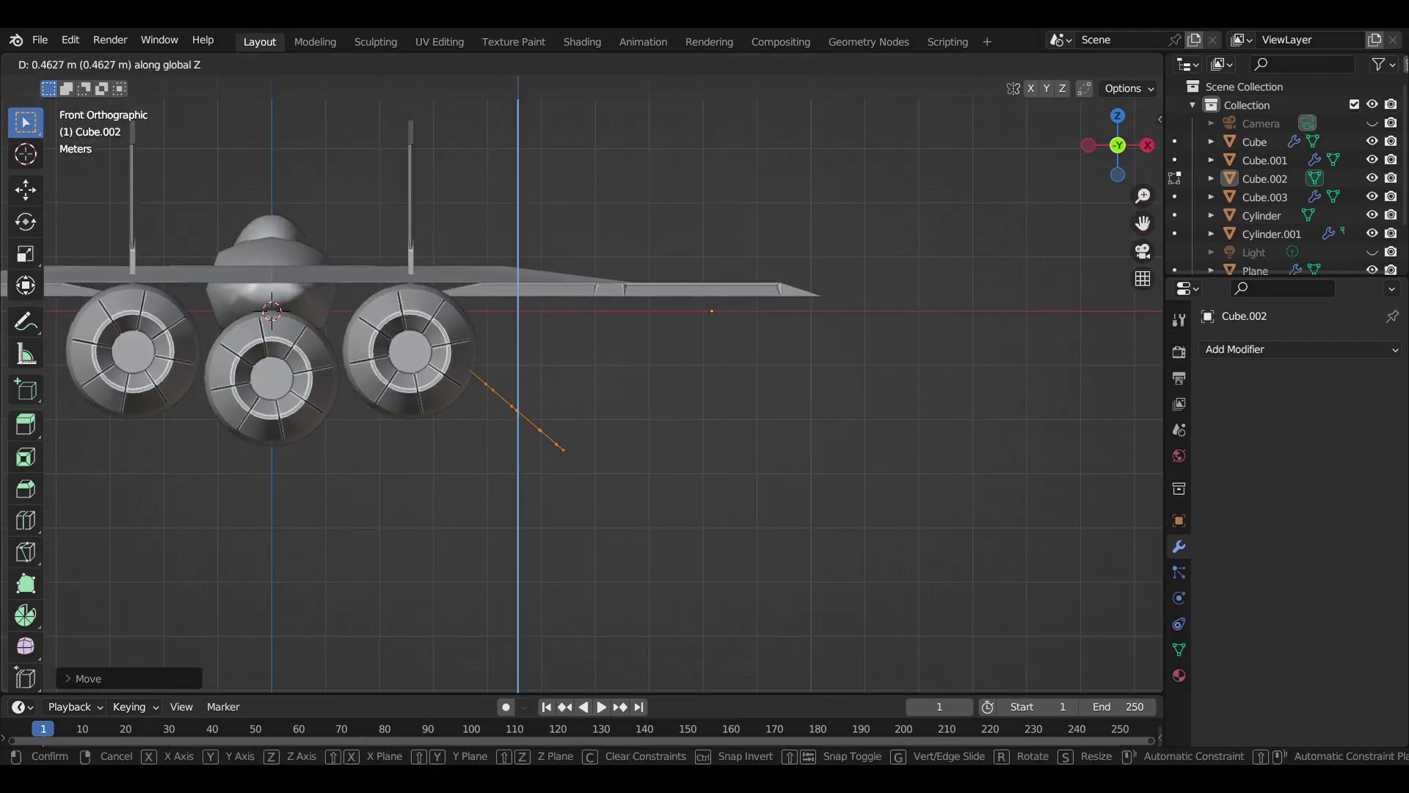
pyautogui.press('Return')
pyautogui.moveTo(580, 387); pyautogui.dragTo(514, 367, button='middle')
pyautogui.press('Return')
pyautogui.scroll(5, 580, 388)
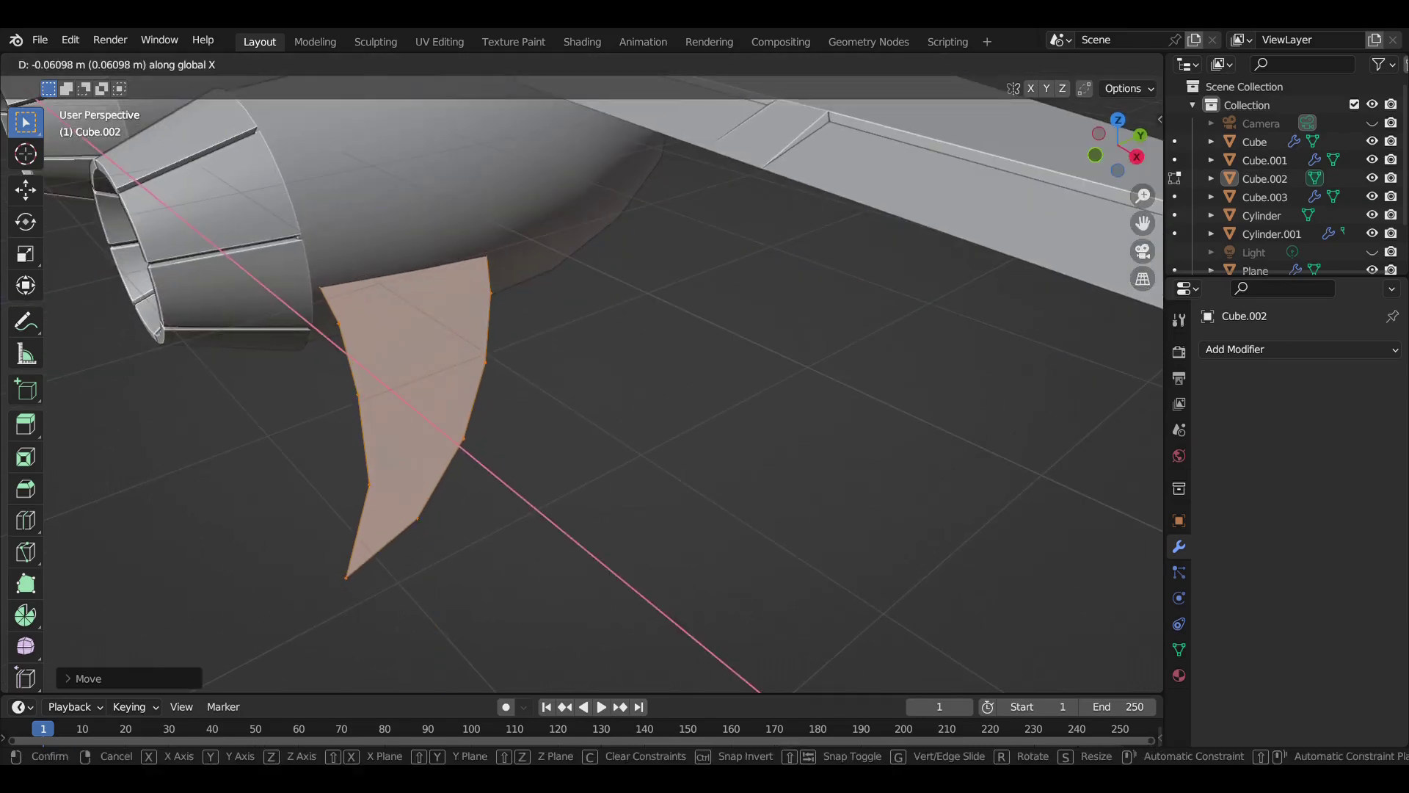
pyautogui.press('Return')
pyautogui.press('Tab')
pyautogui.scroll(-5, 579, 388)
pyautogui.moveTo(580, 388); pyautogui.dragTo(513, 412, button='middle')
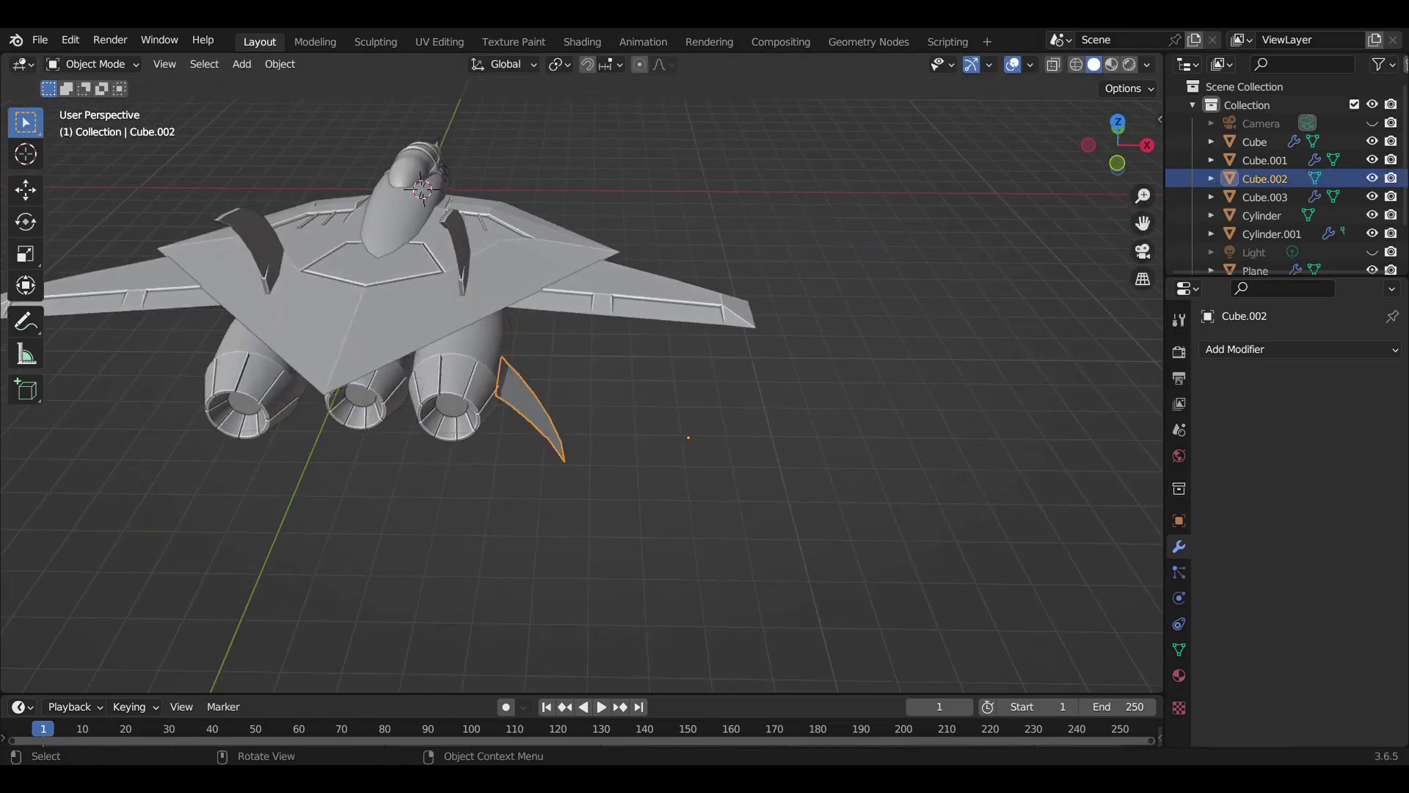
# Add a Mirror modifier to the fin using the fuselage Cube.001 as mirror object
pyautogui.click(1299, 349)
pyautogui.click(998, 521)
pyautogui.click(422, 190)
pyautogui.click(1210, 379)
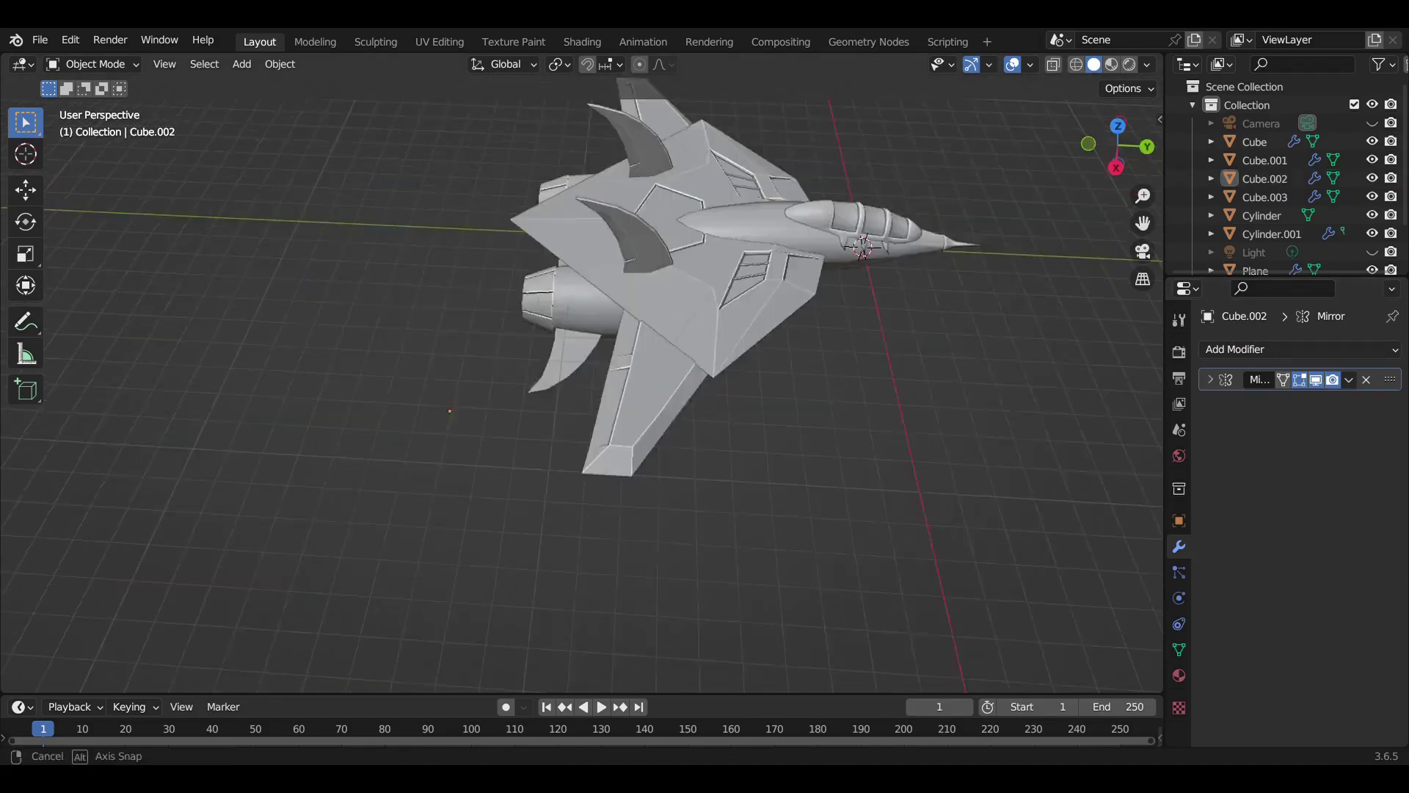
pyautogui.click(40, 40)
pyautogui.click(66, 157)
# View the jet from the top in wireframe to check the paired fins
pyautogui.moveTo(580, 388)
pyautogui.mouseDown(button='middle')
pyautogui.moveTo(661, 331)
pyautogui.moveTo(478, 382)
pyautogui.mouseUp(button='middle')
pyautogui.press('KP_7')
pyautogui.hotkey('shift', 'z')
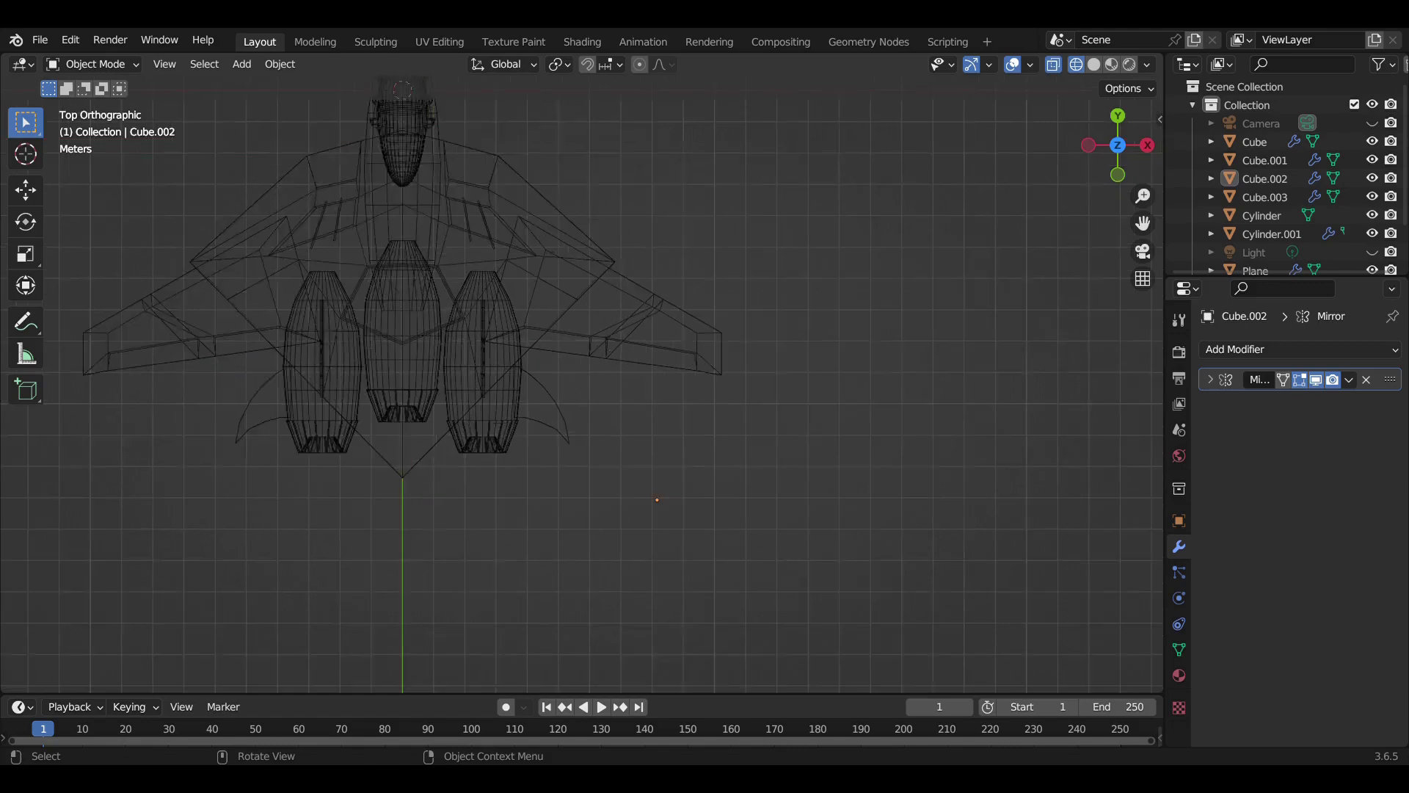
# Add a new cube near the engine area and view it from the side
pyautogui.keyDown('shift'); pyautogui.moveTo(581, 382); pyautogui.dragTo(645, 484, button='middle'); pyautogui.keyUp('shift')
pyautogui.scroll(1, 582, 382)
pyautogui.click(241, 63)
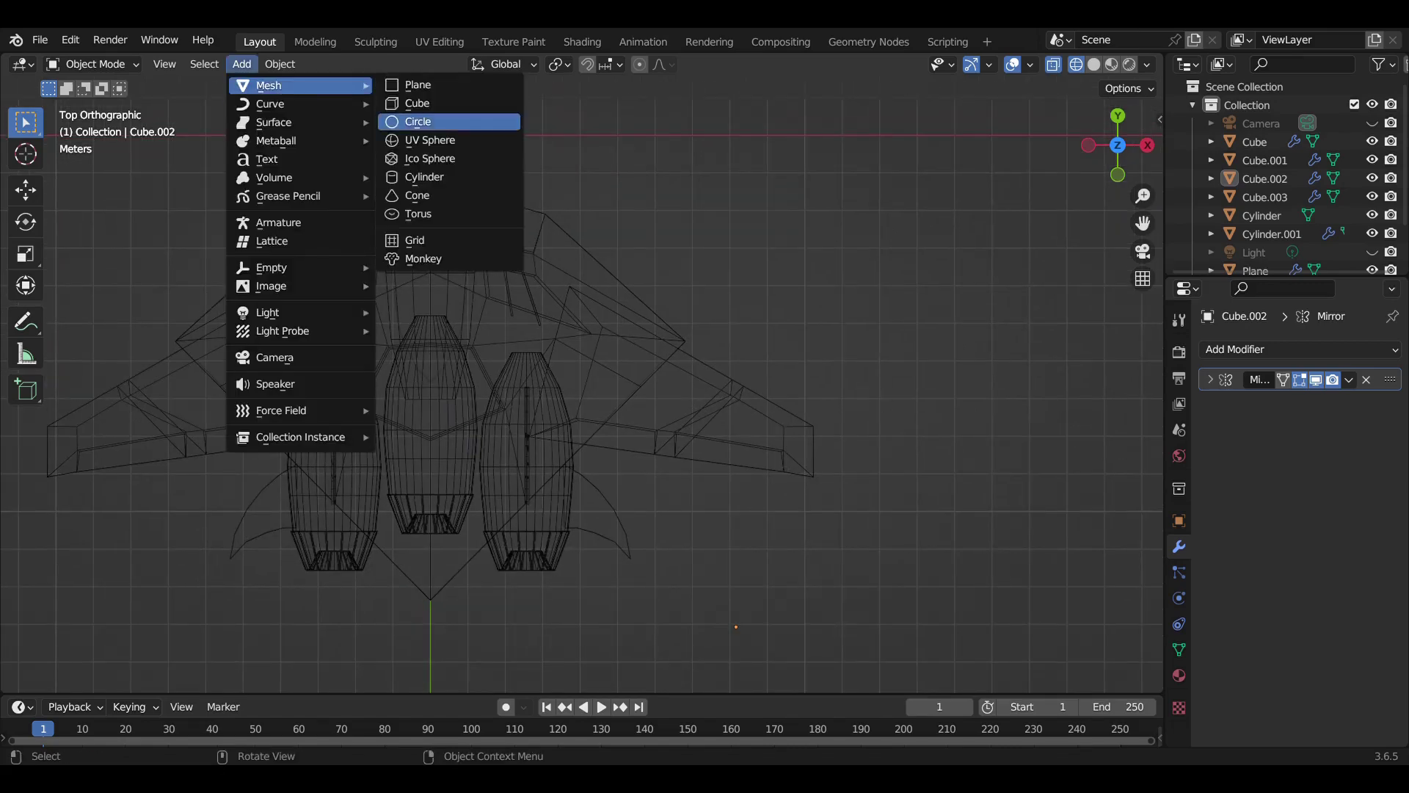
pyautogui.click(414, 120)
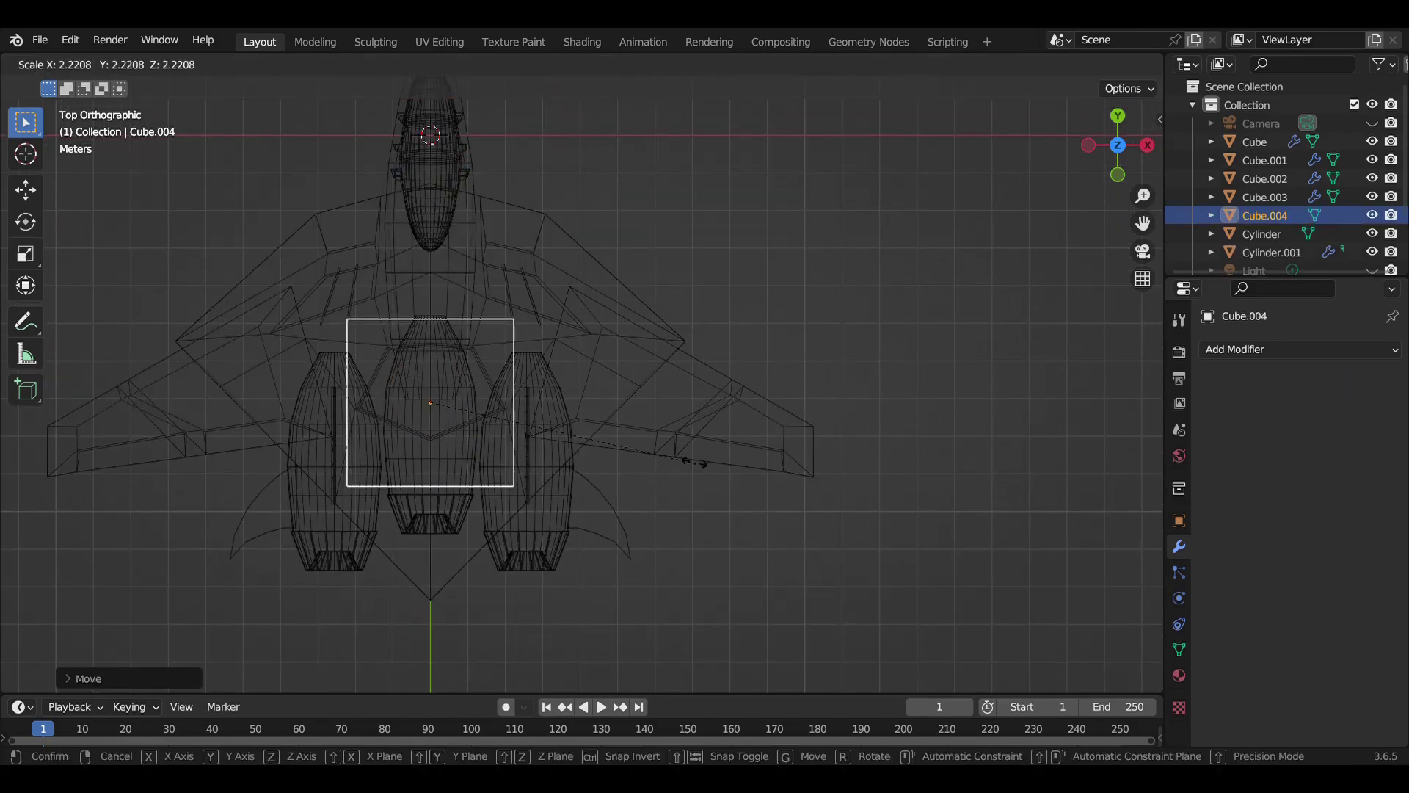
pyautogui.click(797, 455)
pyautogui.press('KP_3')
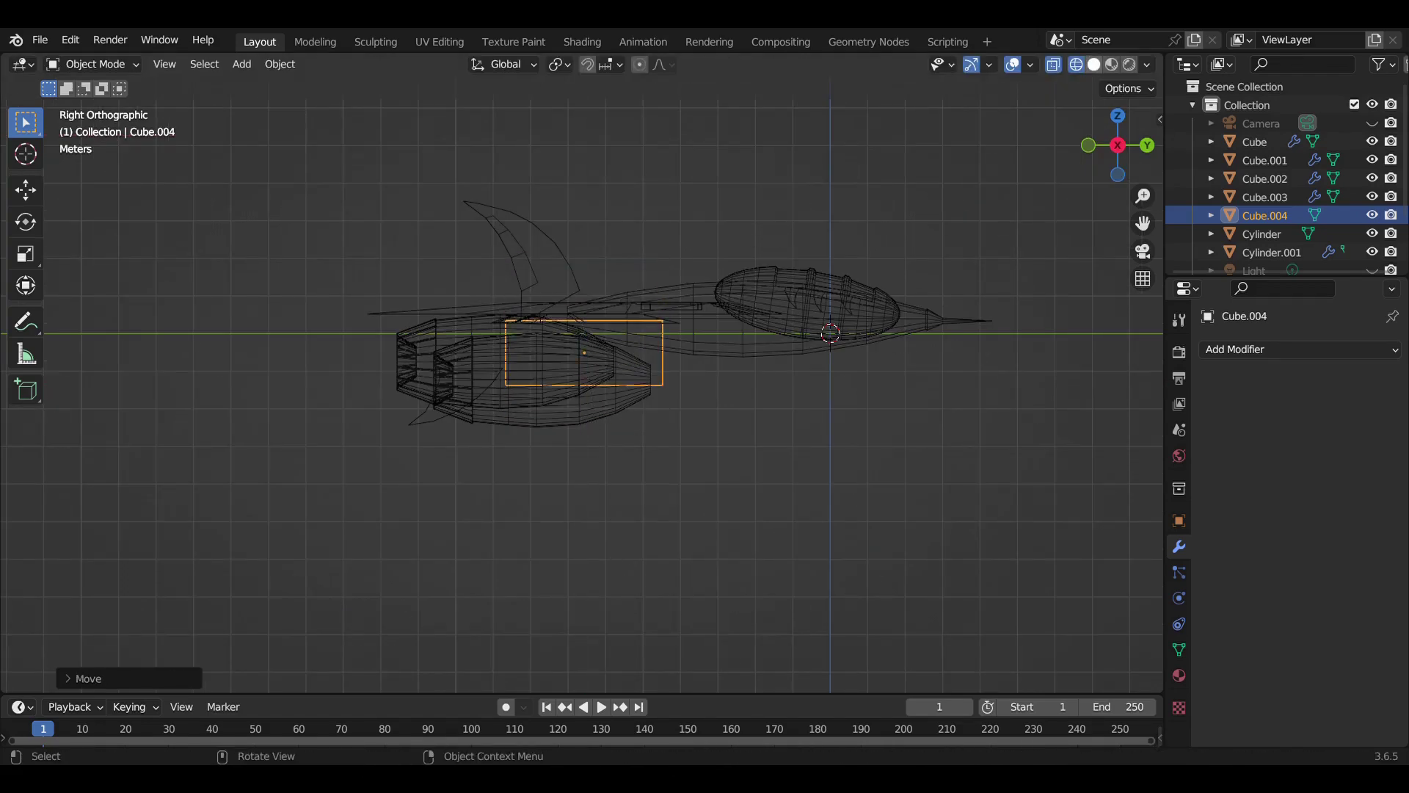
# Flatten the block along Z to fill the engine-fuselage gap
pyautogui.hotkey('shift', 'z')
pyautogui.moveTo(587, 440); pyautogui.dragTo(705, 490, button='middle')
pyautogui.press('s')
pyautogui.press('z')
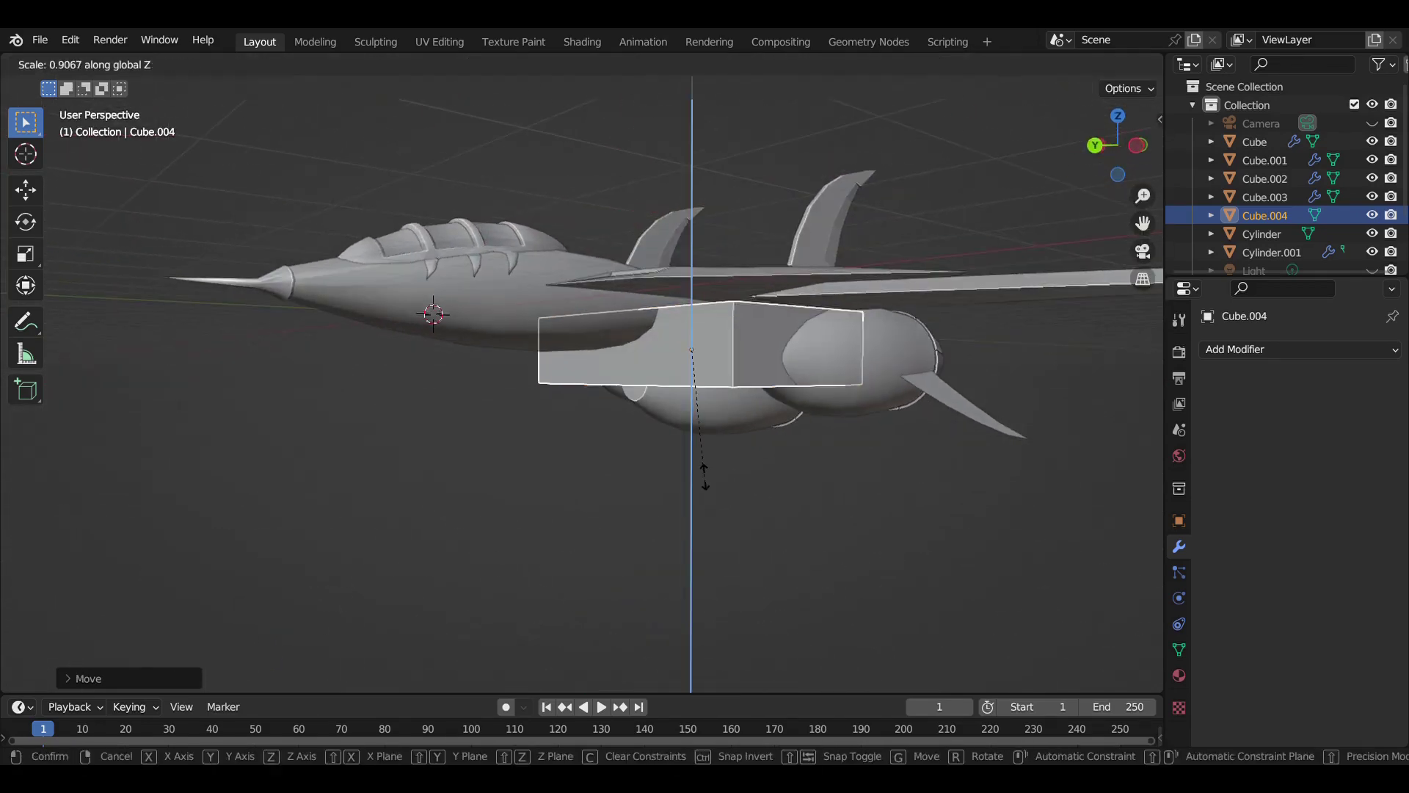
pyautogui.press('Return')
pyautogui.moveTo(690, 440); pyautogui.dragTo(633, 439, button='middle')
pyautogui.press('s')
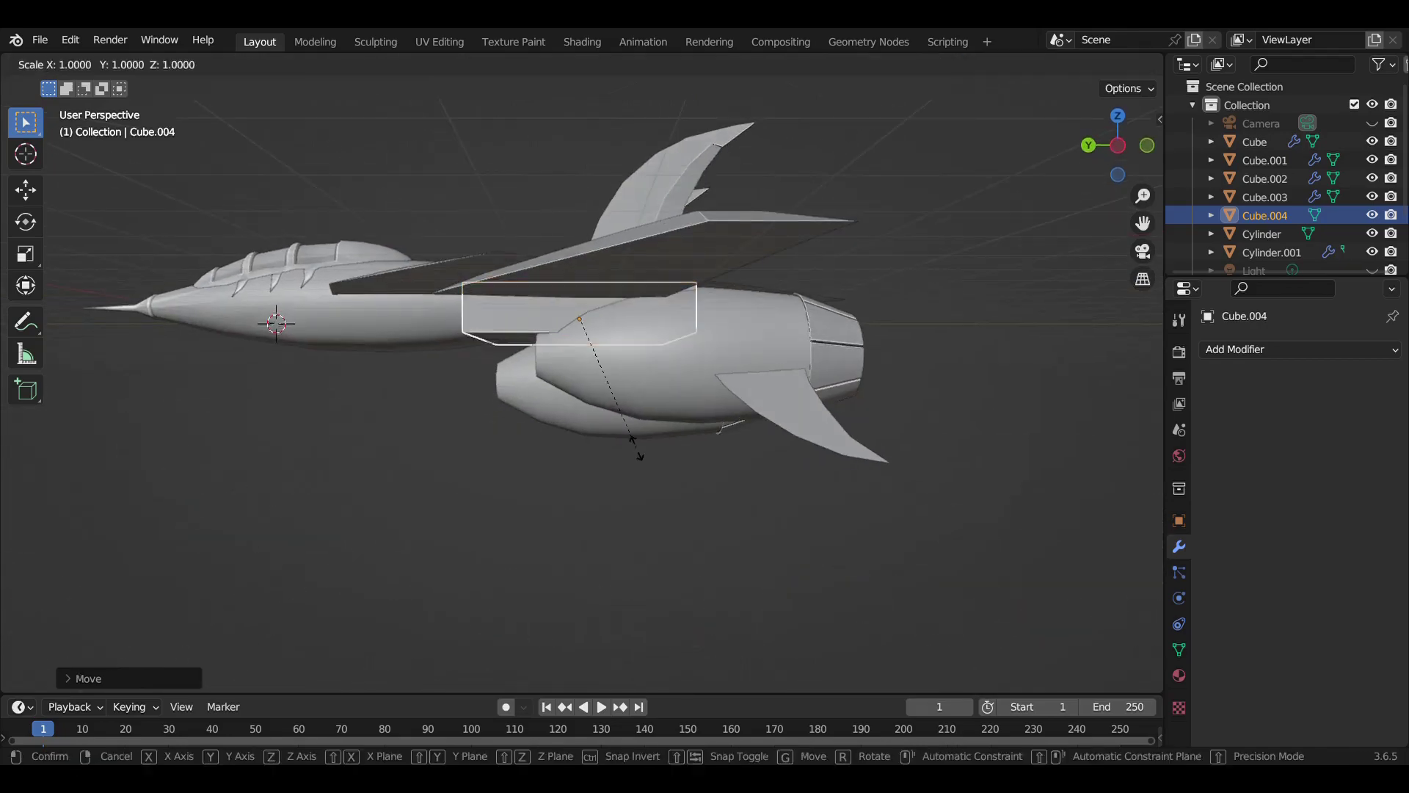
pyautogui.press('Escape')
# Orbit around the assembled jet and select the main wing to inspect it
pyautogui.moveTo(636, 451)
pyautogui.mouseDown(button='middle')
pyautogui.moveTo(558, 514)
pyautogui.moveTo(514, 470)
pyautogui.mouseUp(button='middle')
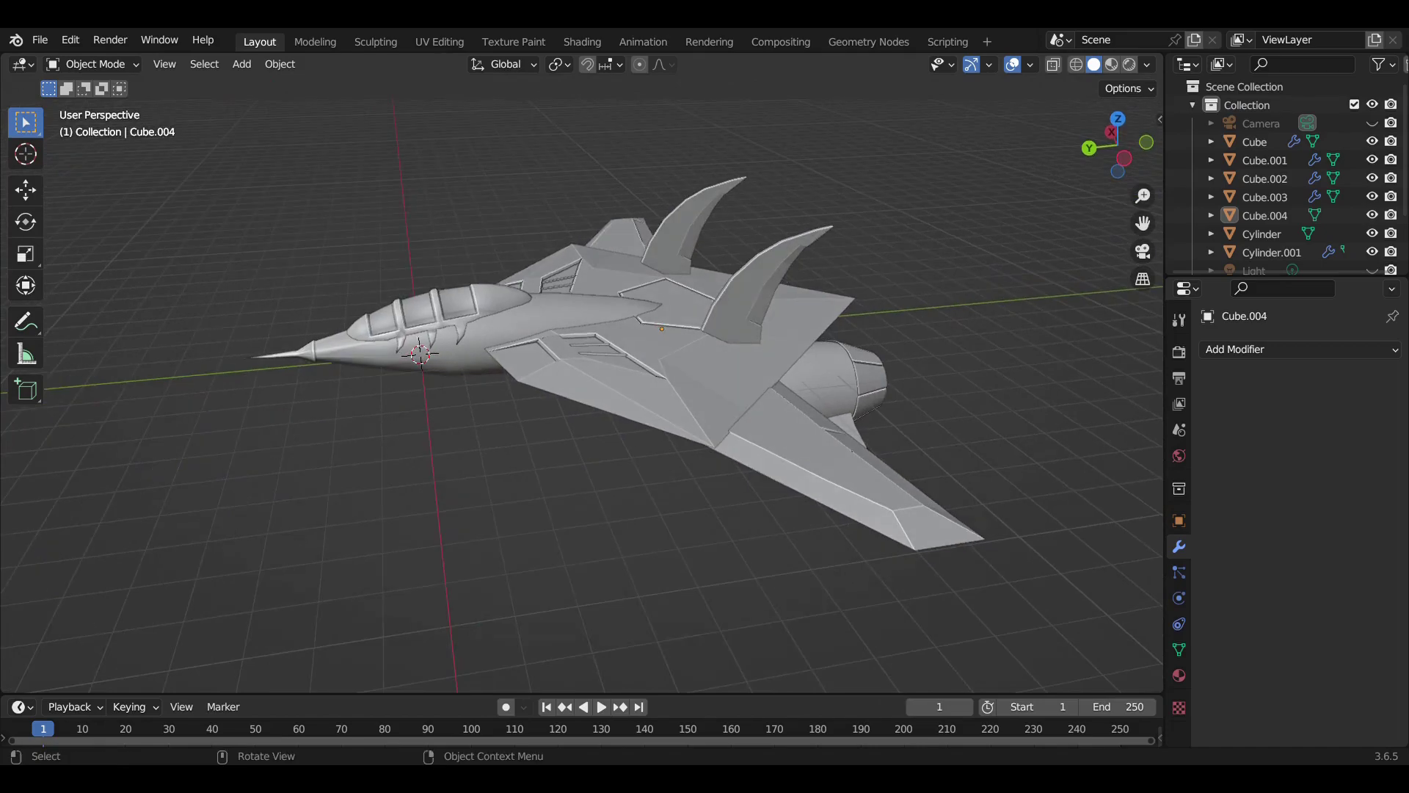
pyautogui.click(808, 411)
pyautogui.scroll(5, 808, 412)
pyautogui.scroll(-5, 587, 367)
pyautogui.moveTo(587, 367)
pyautogui.mouseDown(button='middle')
pyautogui.moveTo(514, 397)
pyautogui.moveTo(587, 455)
pyautogui.moveTo(602, 499)
pyautogui.moveTo(551, 440)
pyautogui.mouseUp(button='middle')
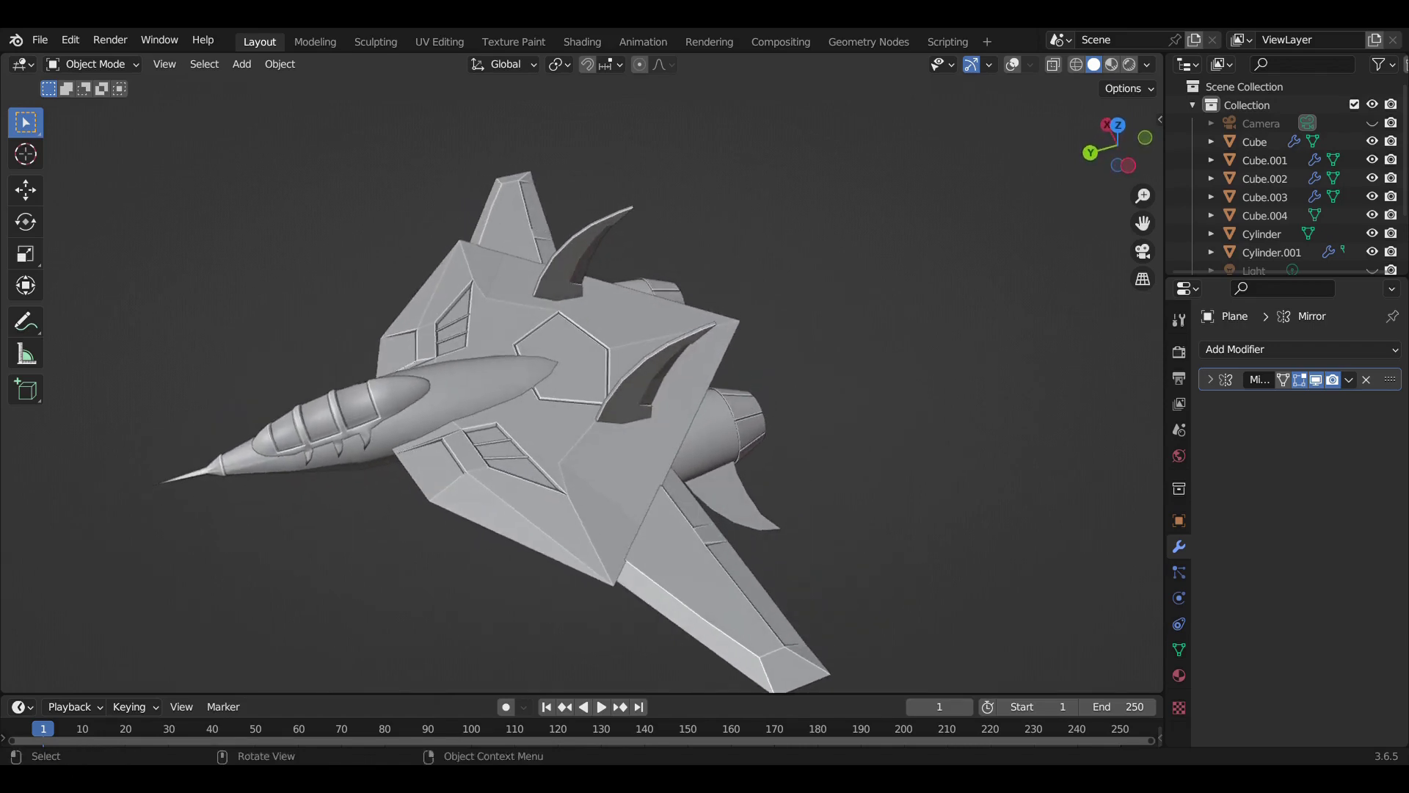